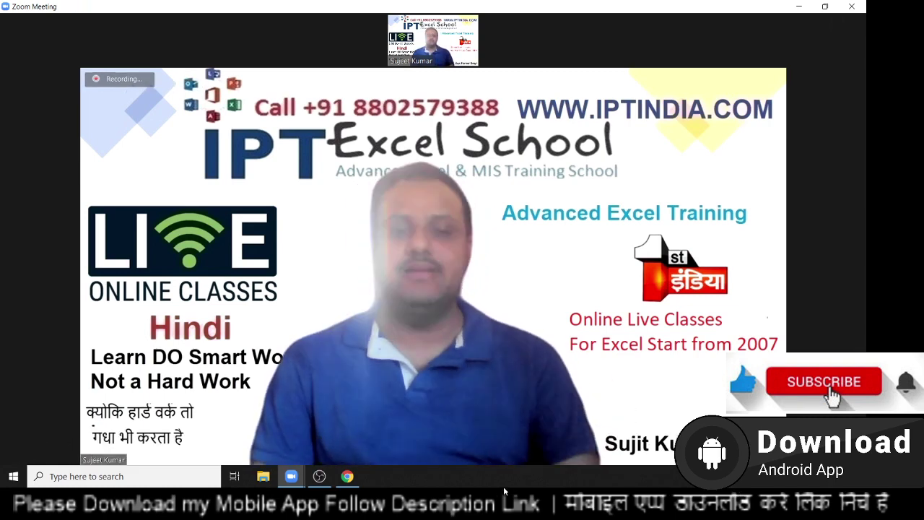
# Launch Excel from the system search to get a new blank workbook.
pyautogui.click(318, 482)
pyautogui.click(318, 484)
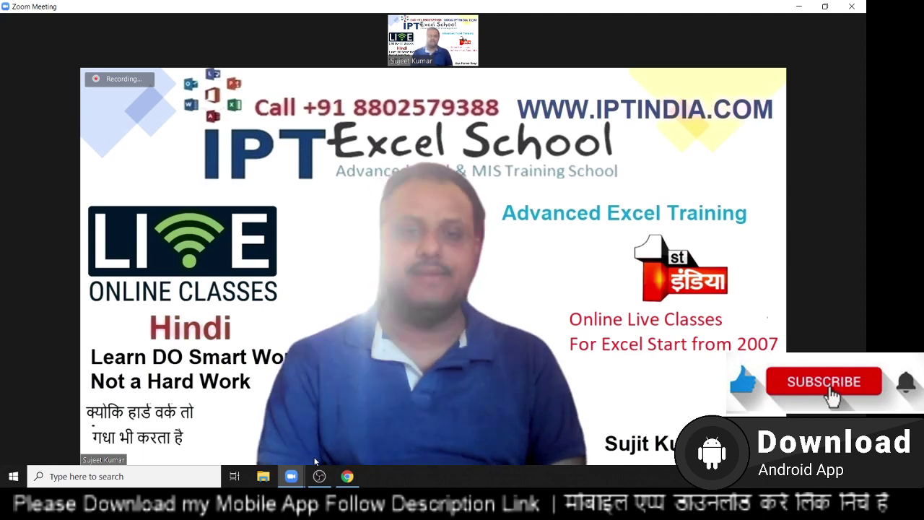
pyautogui.moveTo(379, 442)
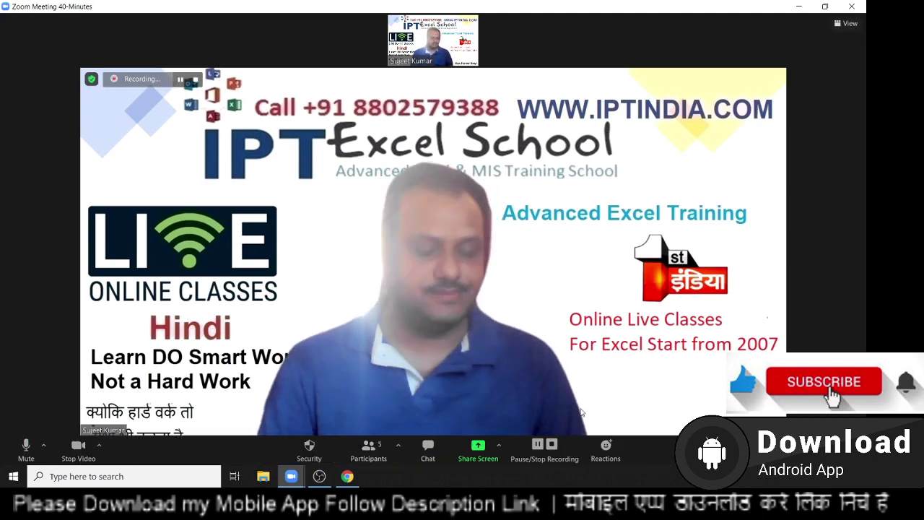
pyautogui.press('super')
pyautogui.write('excel')
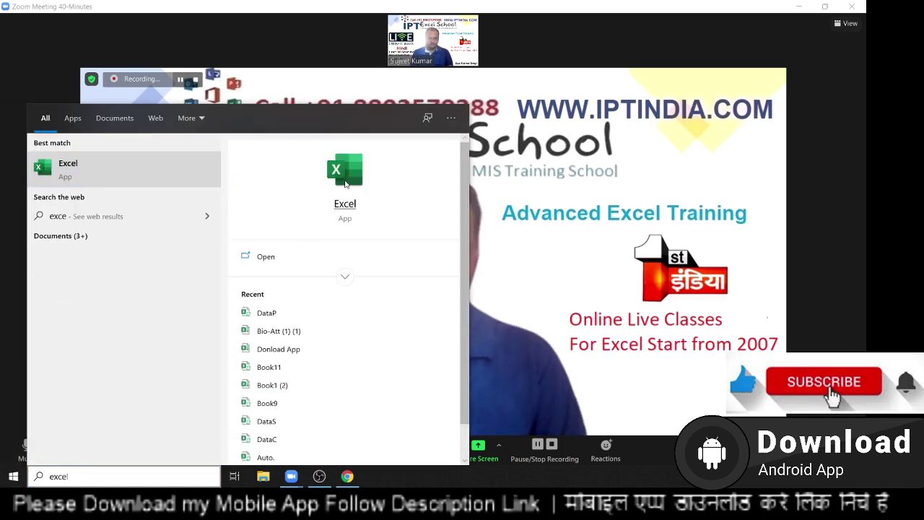
pyautogui.click(347, 183)
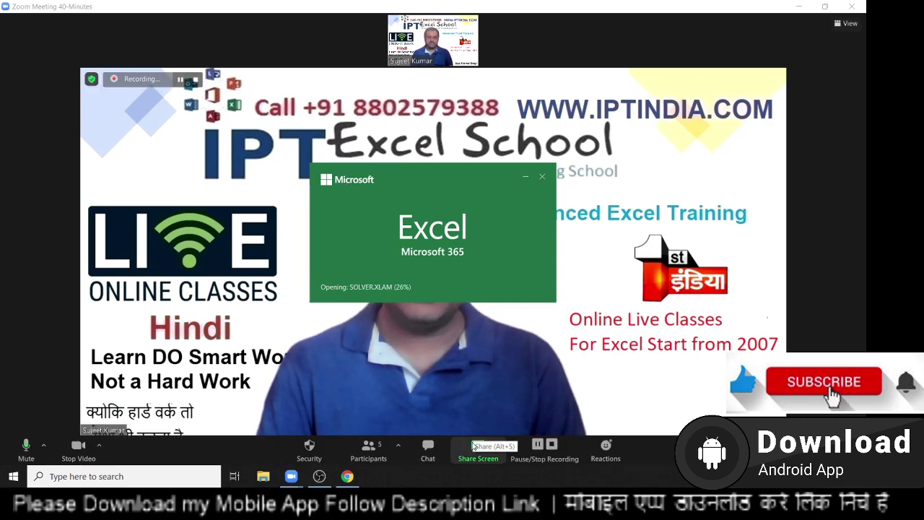
# Share the entire screen in Zoom, minimise Zoom home and move the video thumbnail lower.
pyautogui.click(477, 450)
pyautogui.click(684, 346)
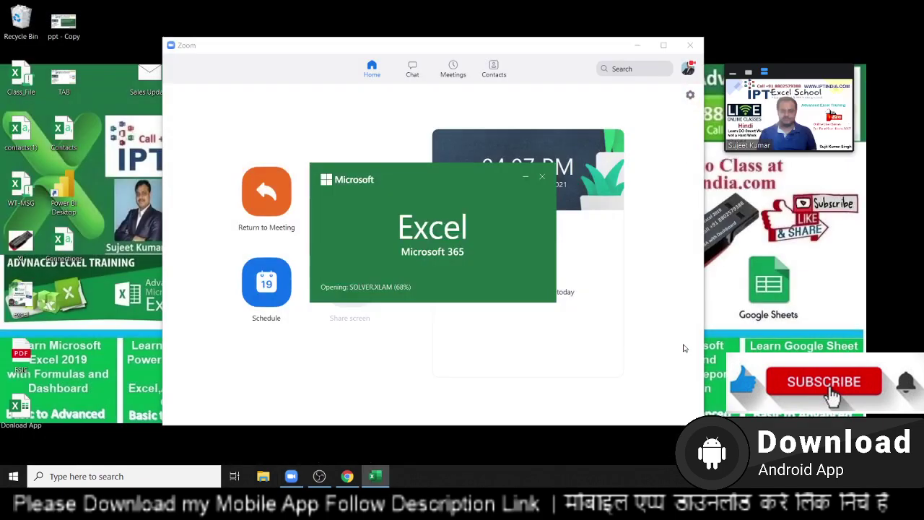
pyautogui.click(637, 44)
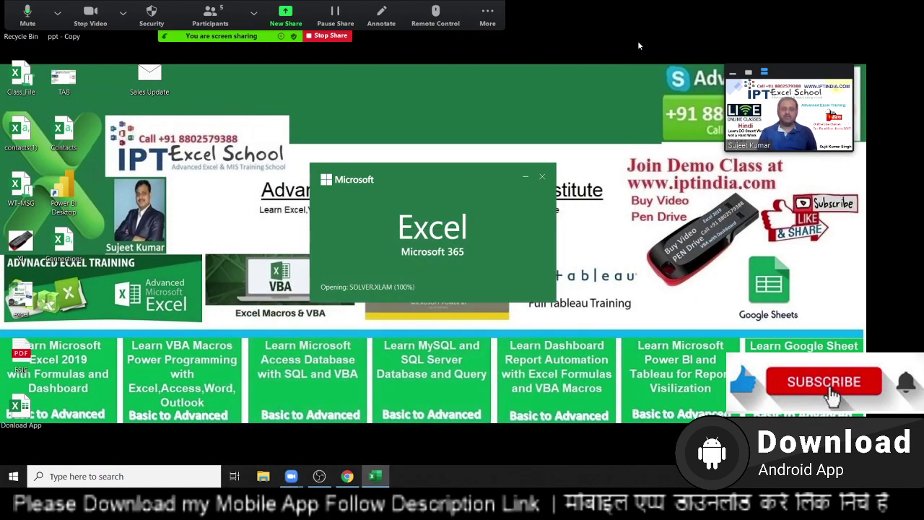
pyautogui.moveTo(828, 78); pyautogui.dragTo(829, 251)
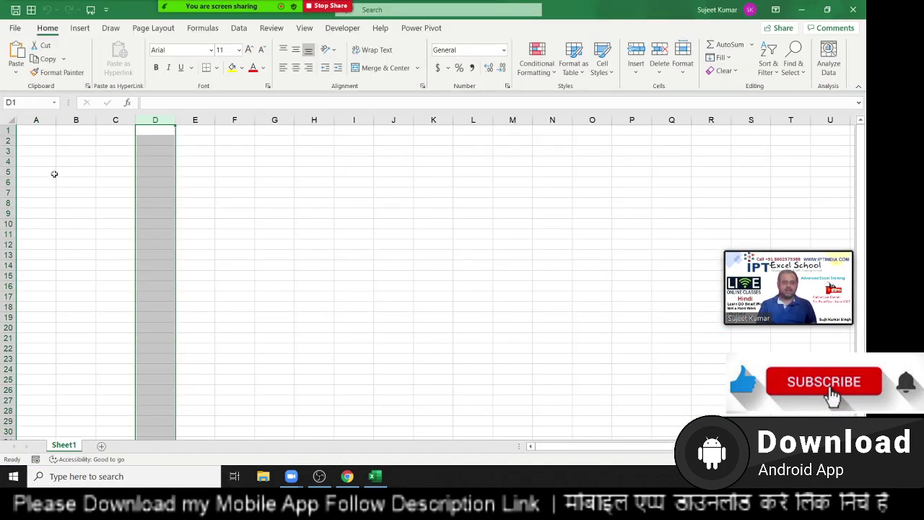
# Enter the MRP label in A4 and 50 beside it in B4.
pyautogui.click(53, 172)
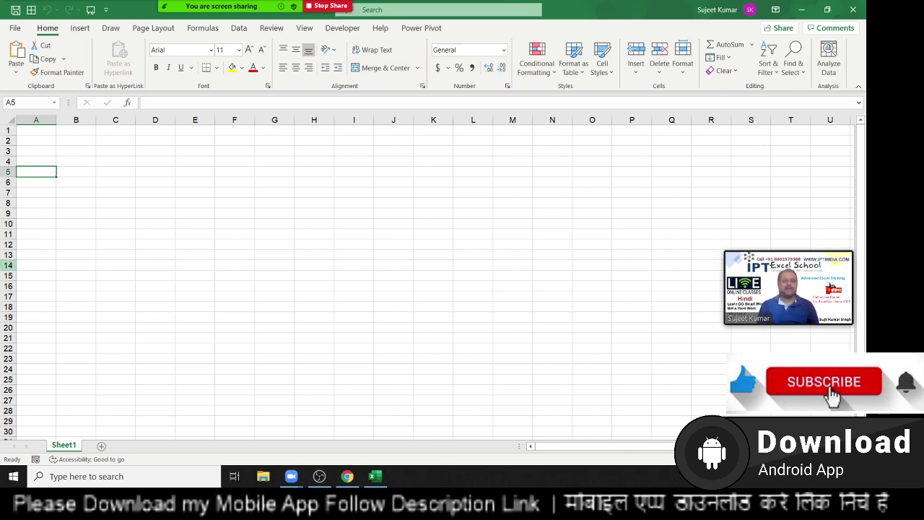
pyautogui.scroll(4, 90, 238)
pyautogui.scroll(2, 80, 233)
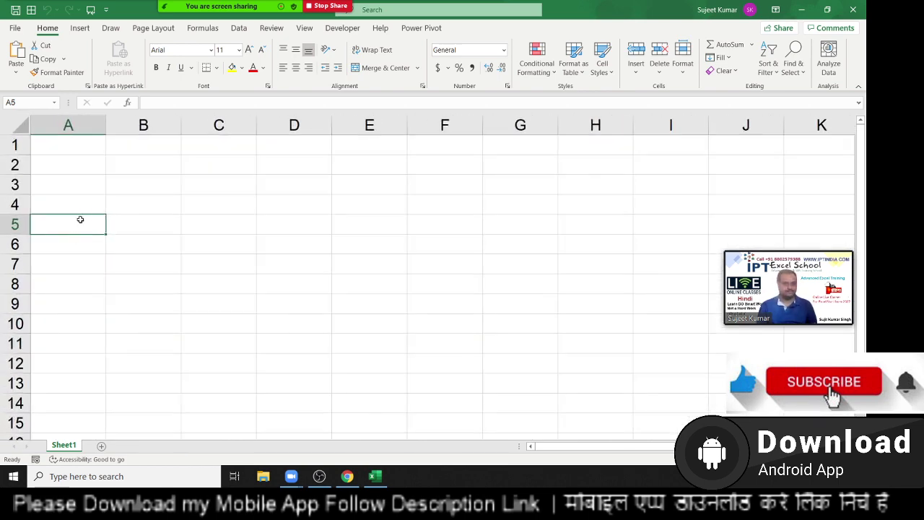
pyautogui.click(90, 205)
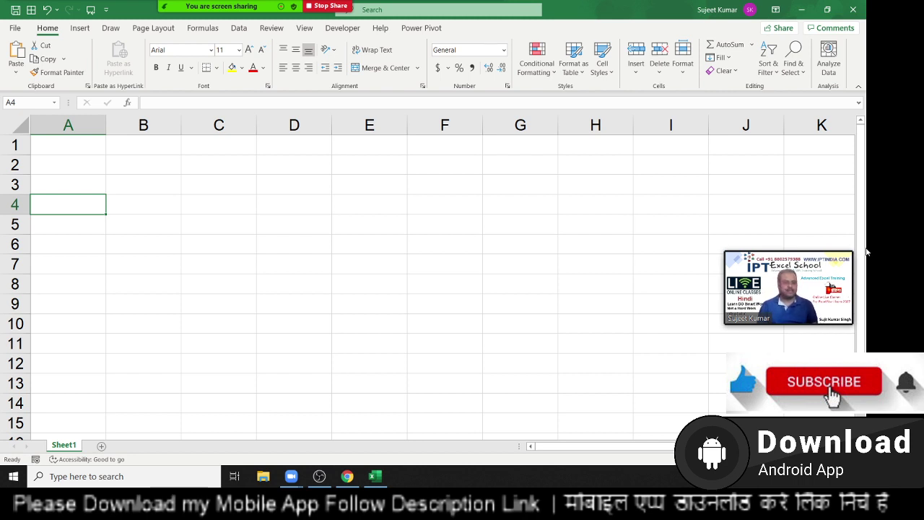
pyautogui.press('Up')
pyautogui.press('Down')
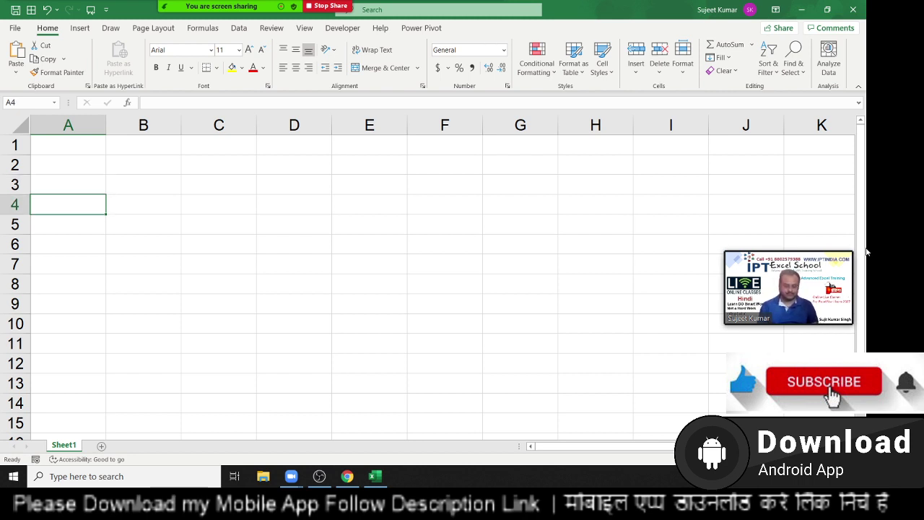
pyautogui.write('MRP')
pyautogui.press('Return')
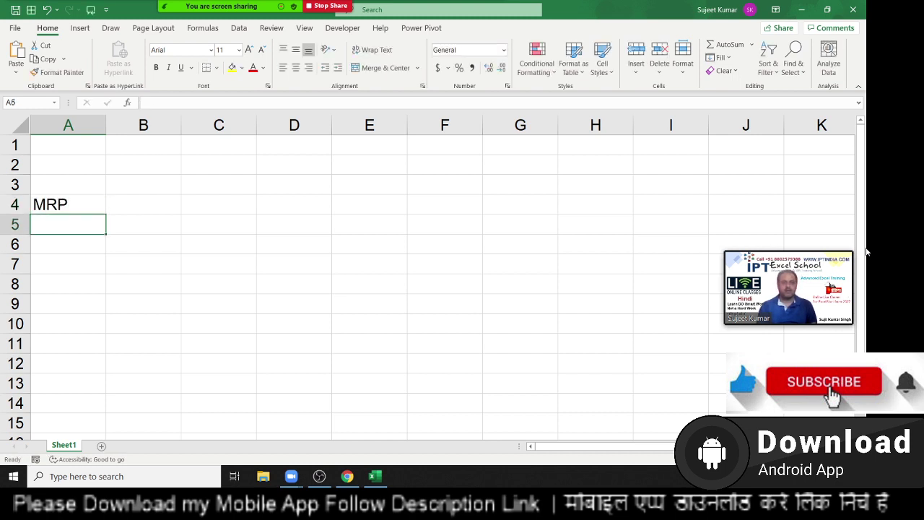
pyautogui.press('Up')
pyautogui.press('Right')
pyautogui.write('50')
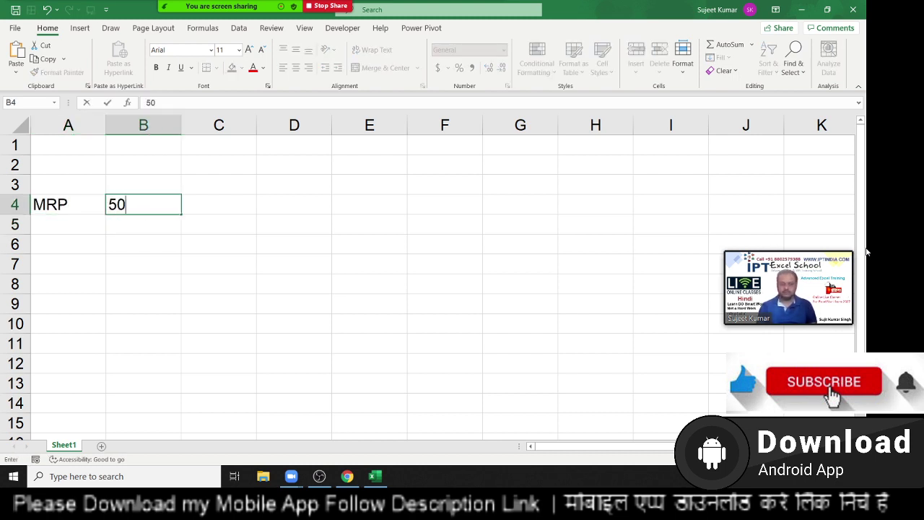
pyautogui.press('Return')
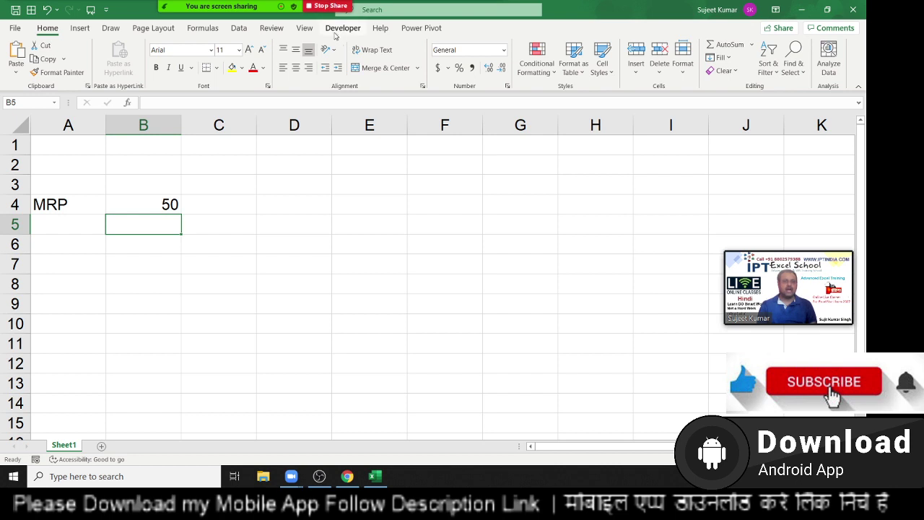
# Replace the 50 in B4 with a ? placeholder.
pyautogui.moveTo(334, 8)
pyautogui.click(210, 18)
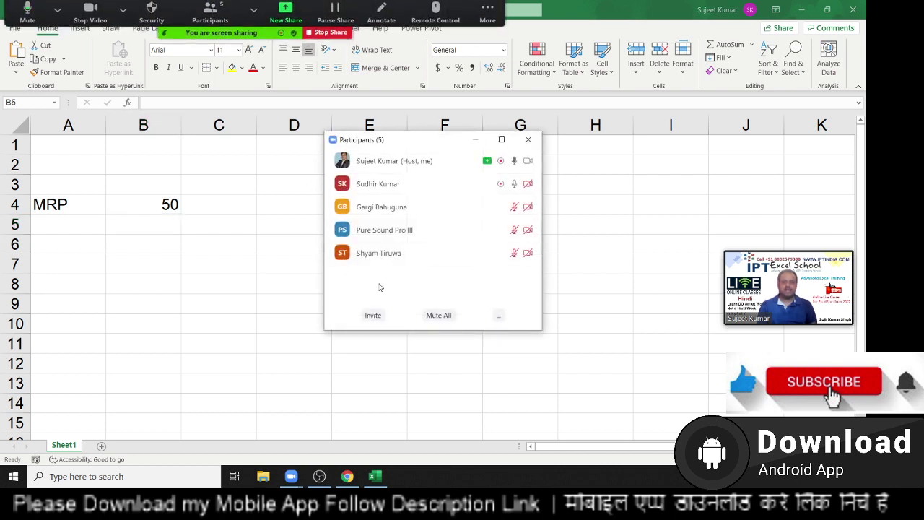
pyautogui.click(142, 217)
pyautogui.click(148, 204)
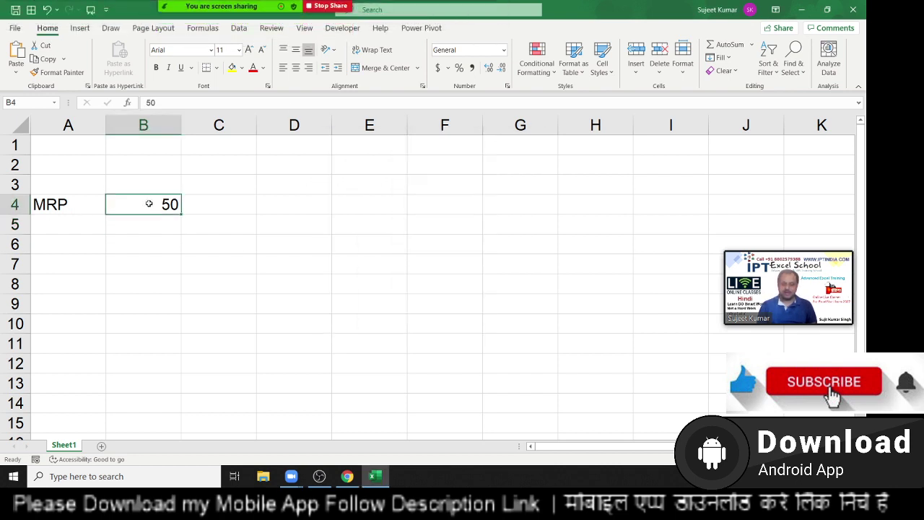
pyautogui.write('?')
pyautogui.press('Up')
pyautogui.press('Left')
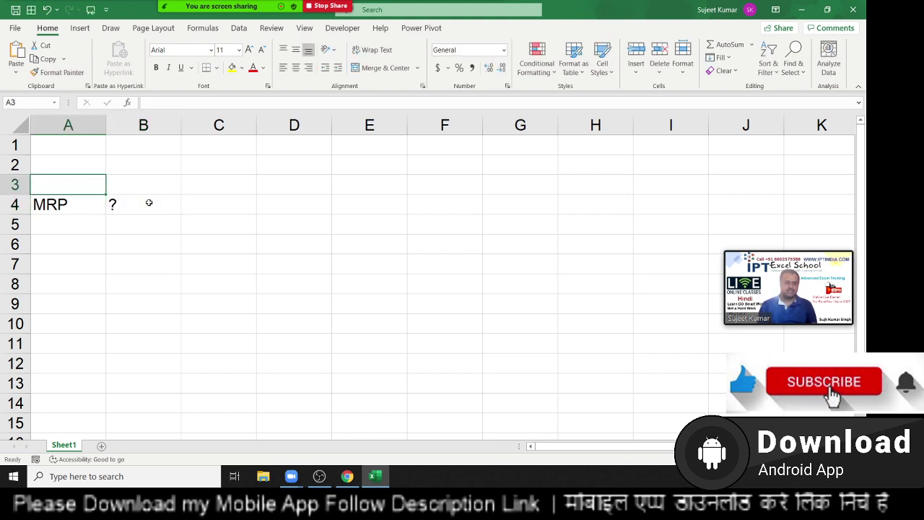
# Enter Cost in A3 with the value 50 in B3.
pyautogui.write('Cost')
pyautogui.press('Tab')
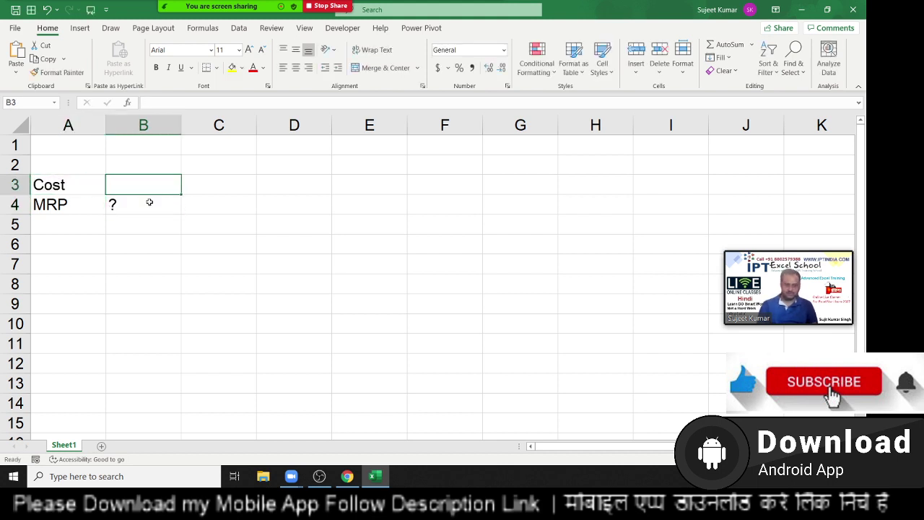
pyautogui.write('50')
pyautogui.press('Return')
pyautogui.press('Left')
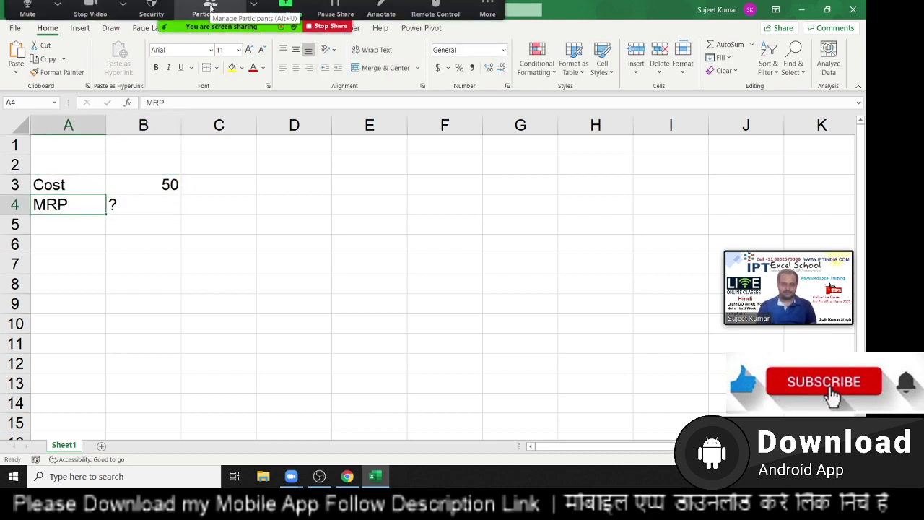
# Mute all meeting participants in Zoom and close the participant list.
pyautogui.click(211, 10)
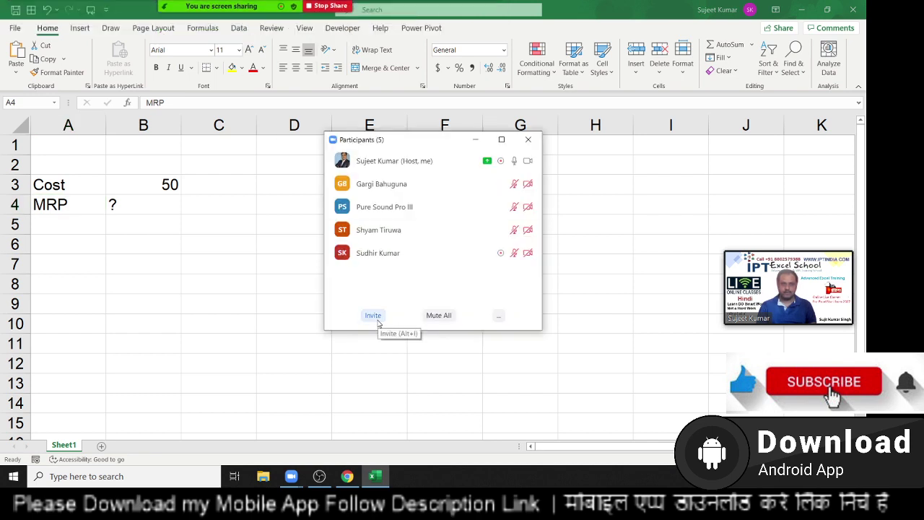
pyautogui.hotkey('alt', 'i')
pyautogui.press('Escape')
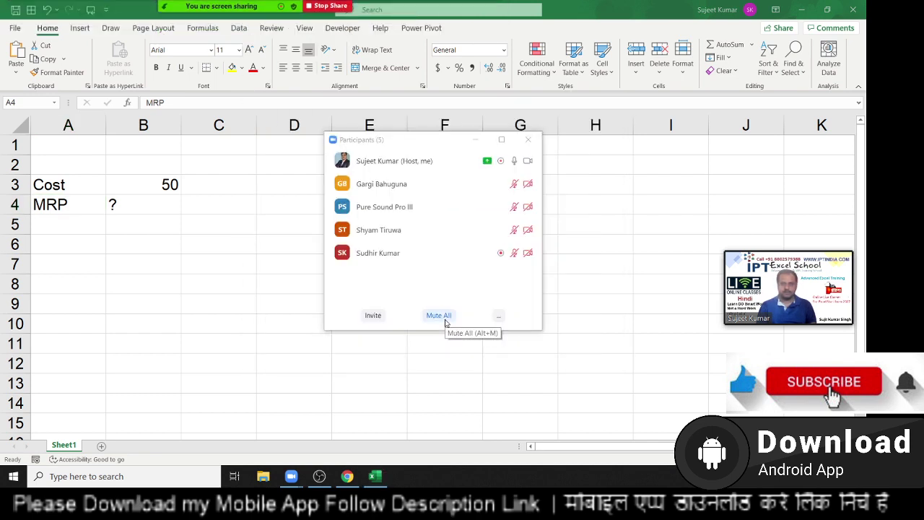
pyautogui.click(439, 315)
pyautogui.click(477, 268)
pyautogui.click(528, 140)
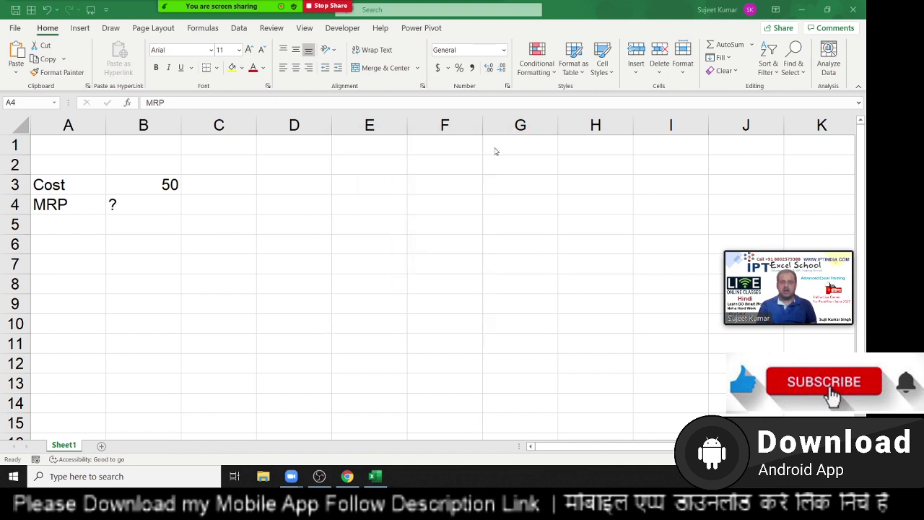
pyautogui.click(170, 213)
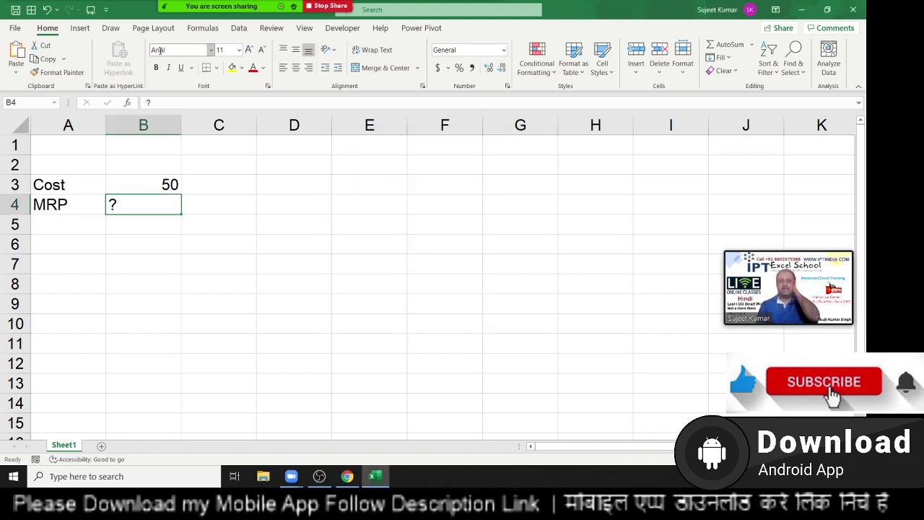
# Put the 5% markup of the B3 cost in C5 and the 52.5 total in C6.
pyautogui.click(199, 223)
pyautogui.write('=')
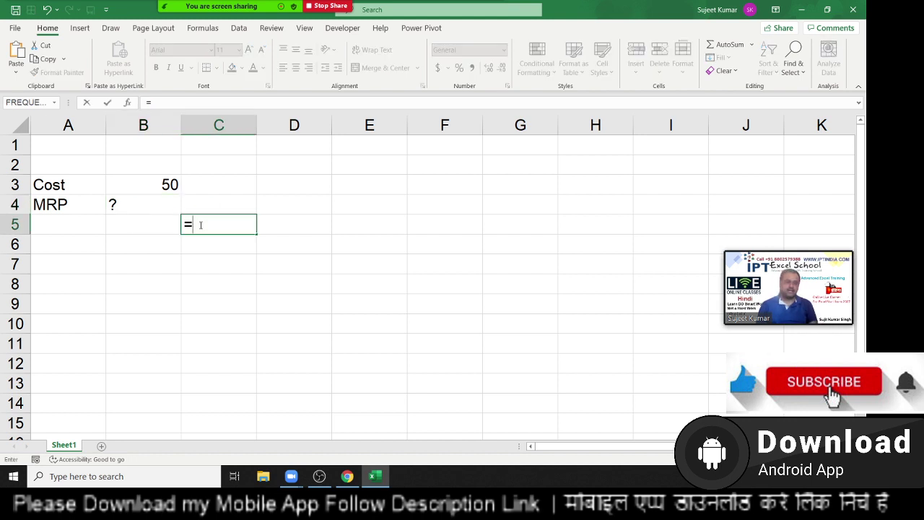
pyautogui.press('Up')
pyautogui.press('Up')
pyautogui.press('Left')
pyautogui.write('*5')
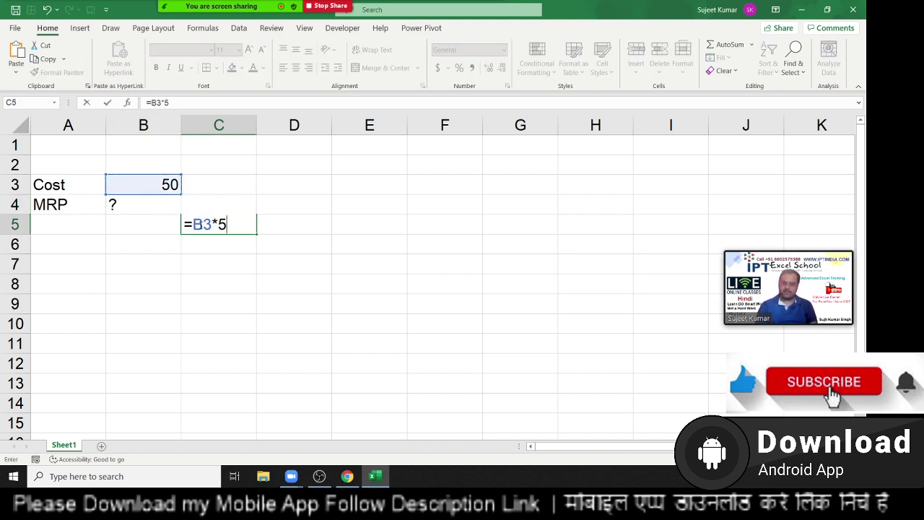
pyautogui.press('Return')
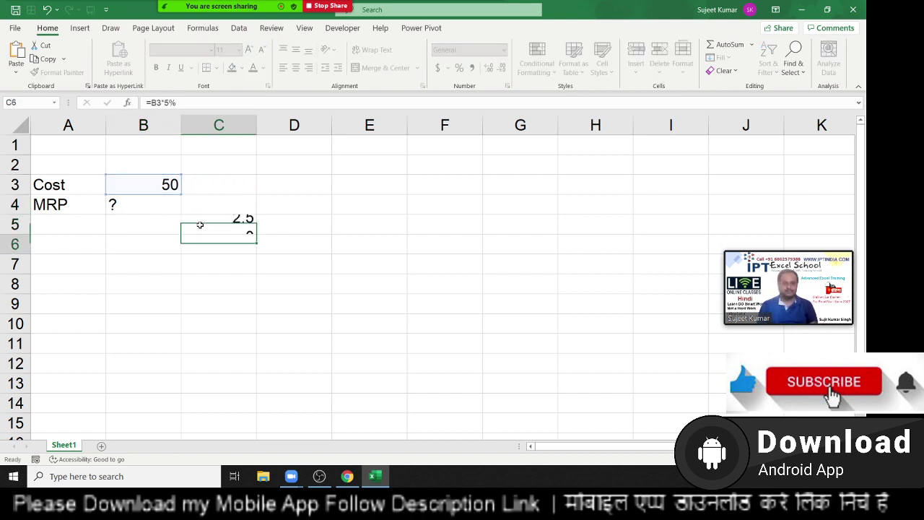
pyautogui.write('=')
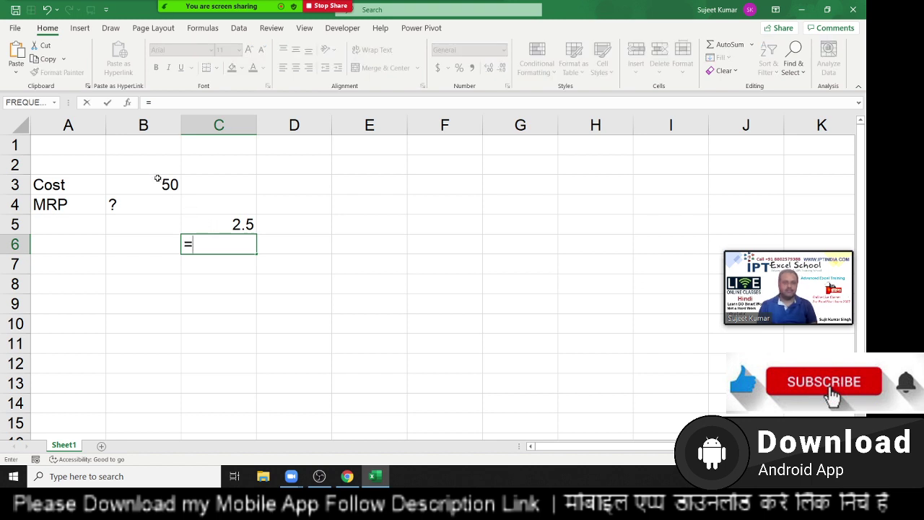
pyautogui.click(155, 184)
pyautogui.write('+')
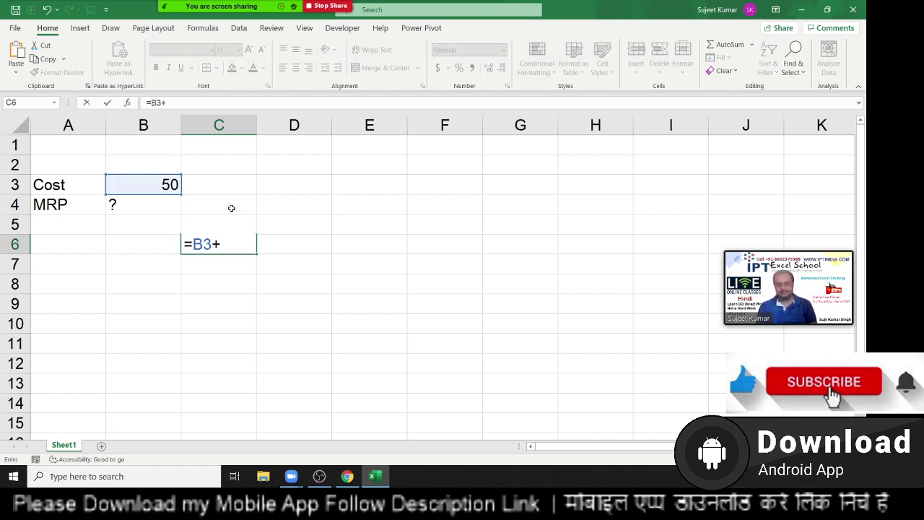
pyautogui.click(166, 224)
pyautogui.press('Right')
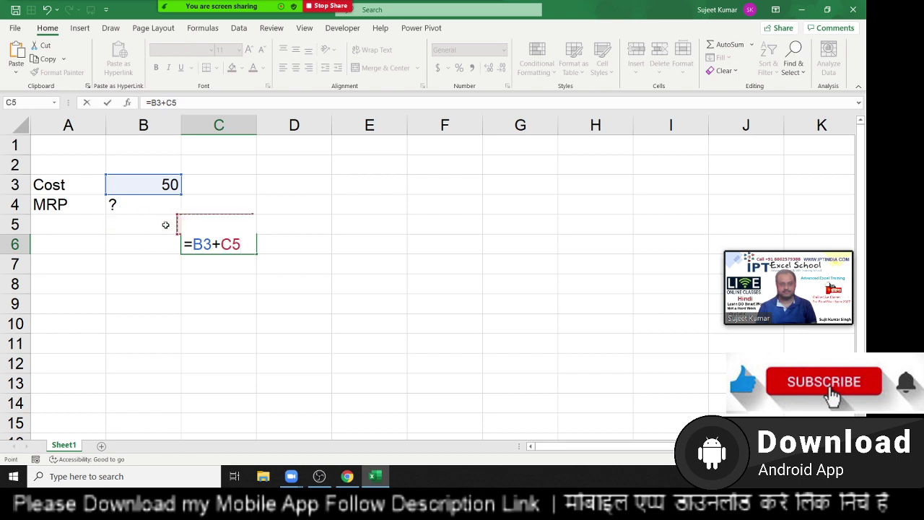
pyautogui.press('Return')
# Add a 10% markup in D5 (=C6*10%) and total =C6+D5 in D6.
pyautogui.press('Up')
pyautogui.press('Right')
pyautogui.press('Up')
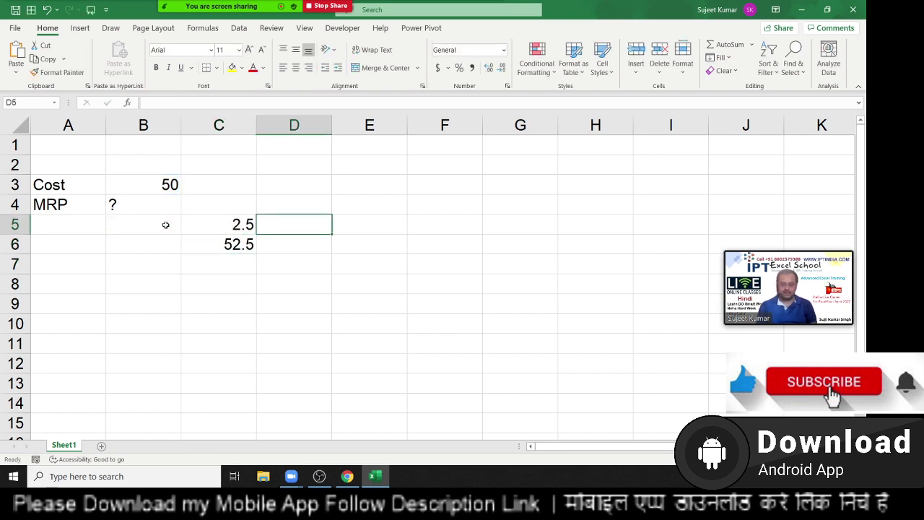
pyautogui.write('=')
pyautogui.press('Down')
pyautogui.press('Left')
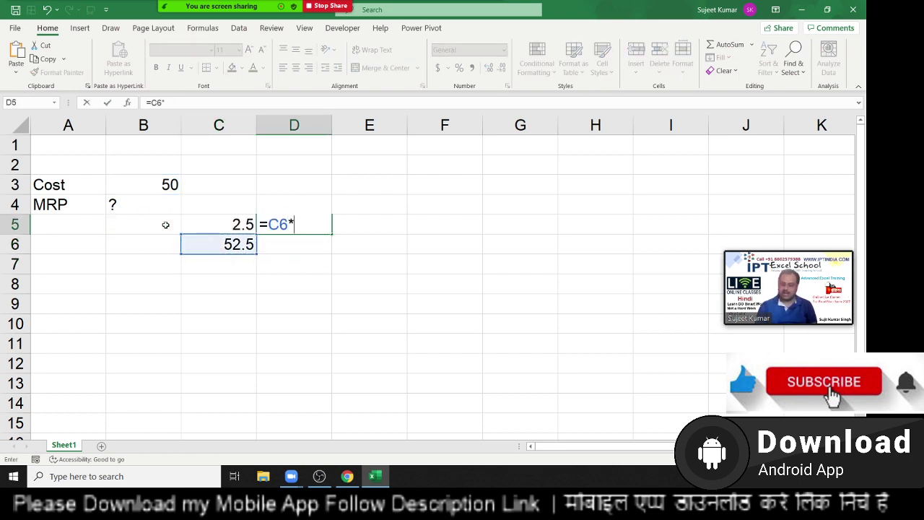
pyautogui.write('%')
pyautogui.press('Return')
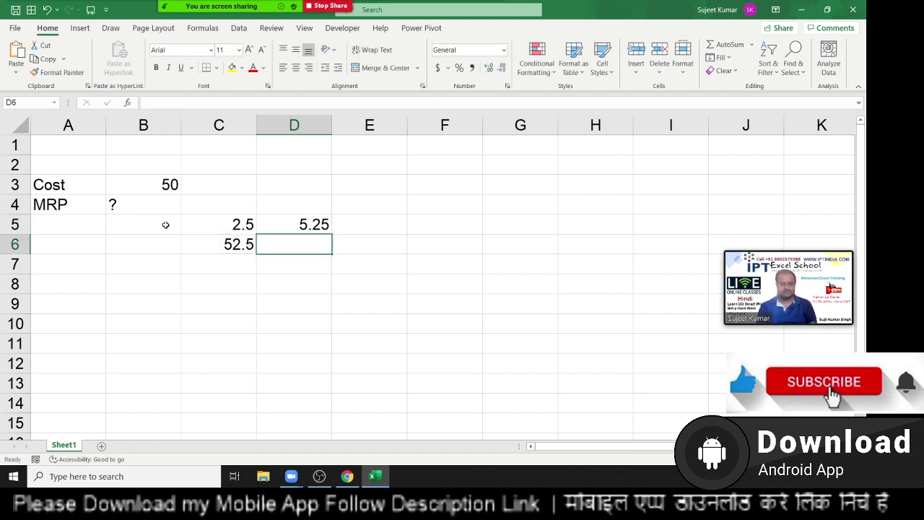
pyautogui.write('=')
pyautogui.press('Left')
pyautogui.write('+')
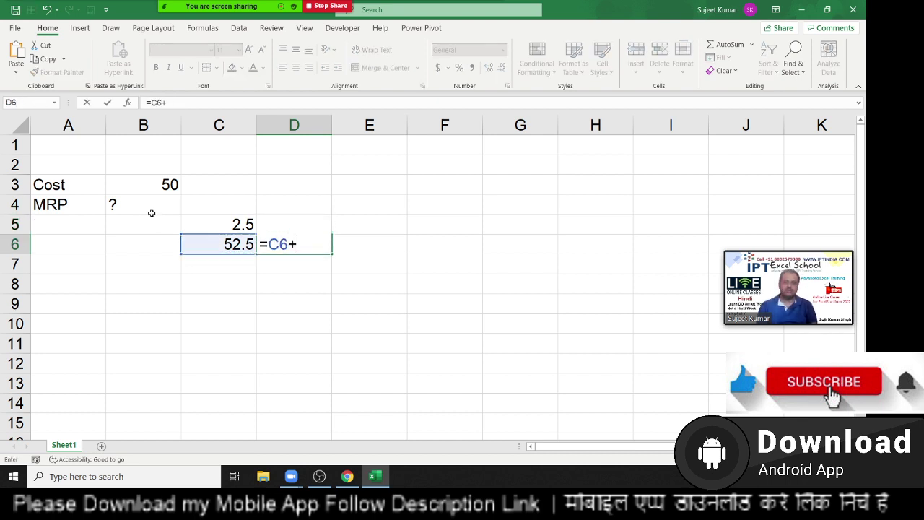
pyautogui.press('Up')
pyautogui.press('Return')
pyautogui.write('\\')
pyautogui.press('Escape')
pyautogui.press('Up')
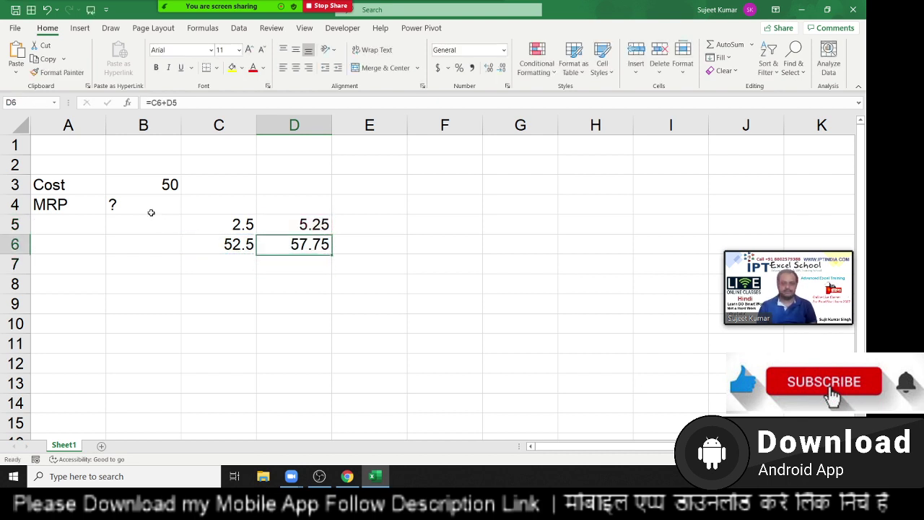
# Add a 15% markup in E5 (=D6*15%) and total =D6+E5 in E6.
pyautogui.press('Right')
pyautogui.press('Up')
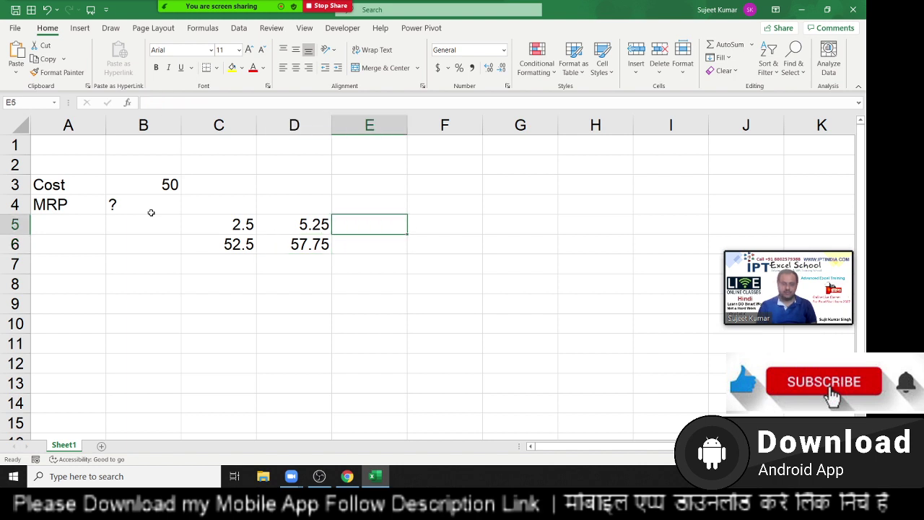
pyautogui.write('=')
pyautogui.press('Down')
pyautogui.press('Left')
pyautogui.write('*')
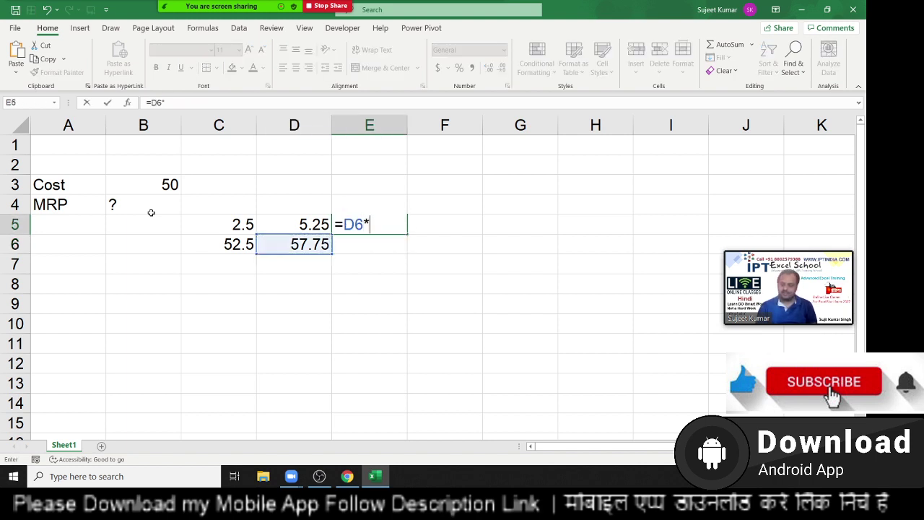
pyautogui.press('Return')
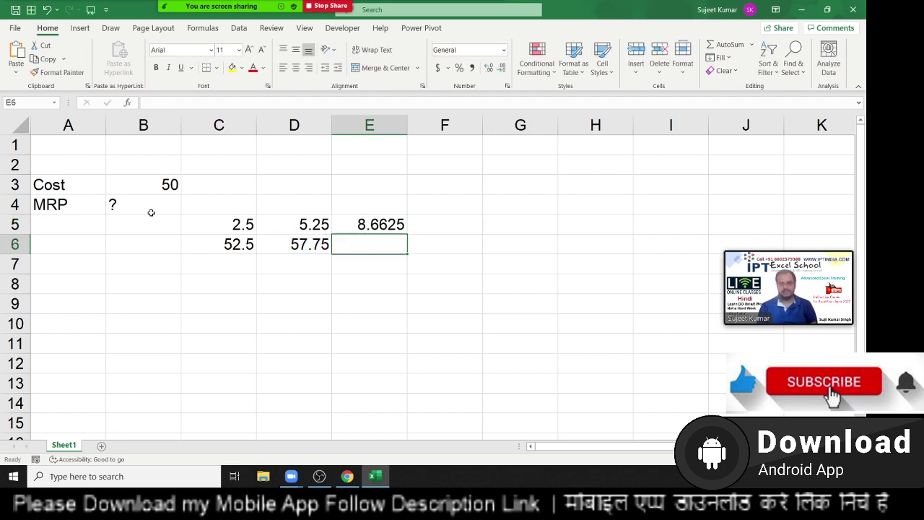
pyautogui.write('=')
pyautogui.press('Left')
pyautogui.write('+')
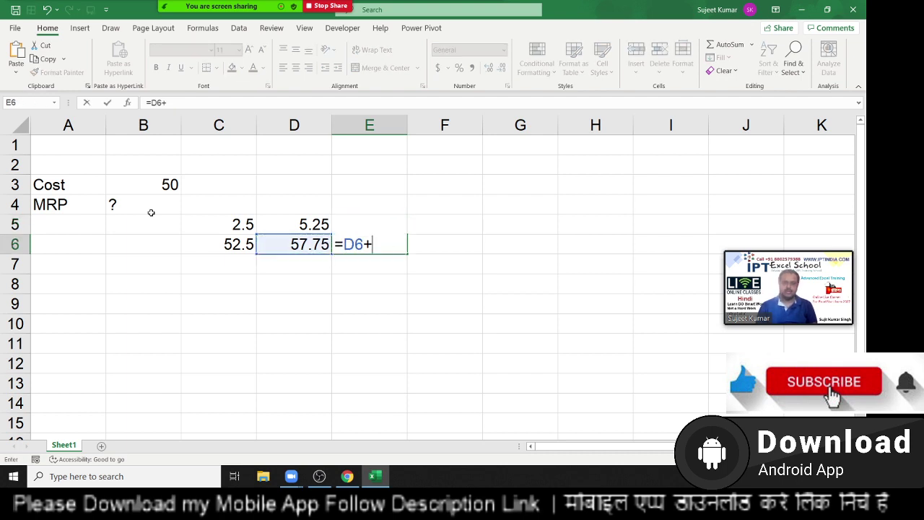
pyautogui.press('Up')
pyautogui.press('Return')
# Add a 20% markup in F5 (=E6*20%) and total =E6+F5 in F6, reaching 79.695.
pyautogui.press('Up')
pyautogui.press('Right')
pyautogui.press('Up')
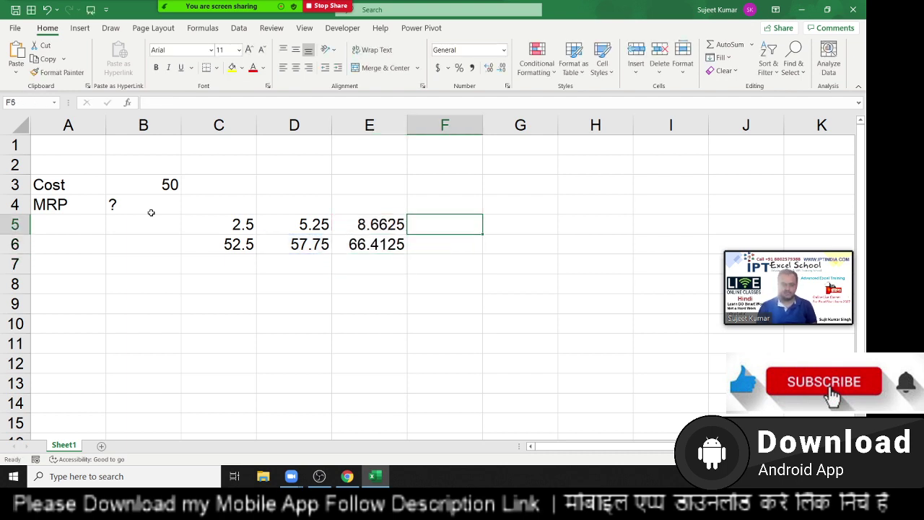
pyautogui.write('=')
pyautogui.press('Down')
pyautogui.press('Left')
pyautogui.write('*')
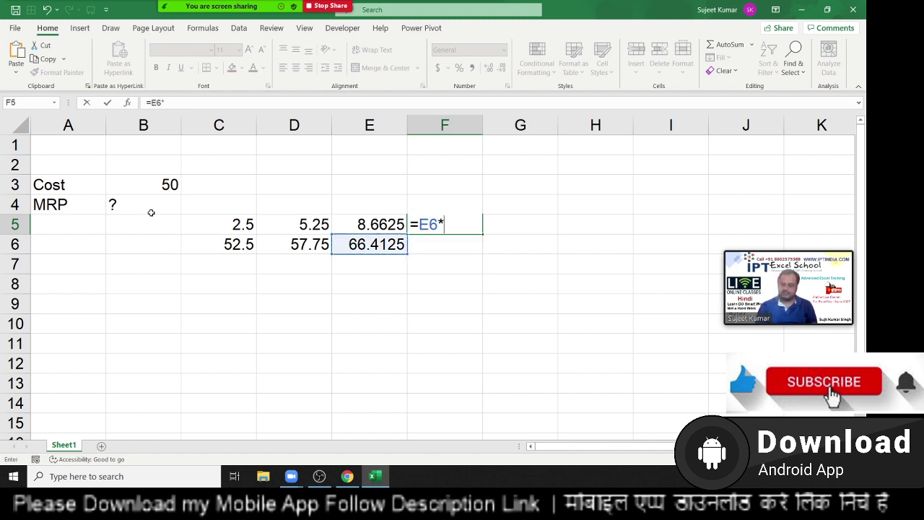
pyautogui.press('Return')
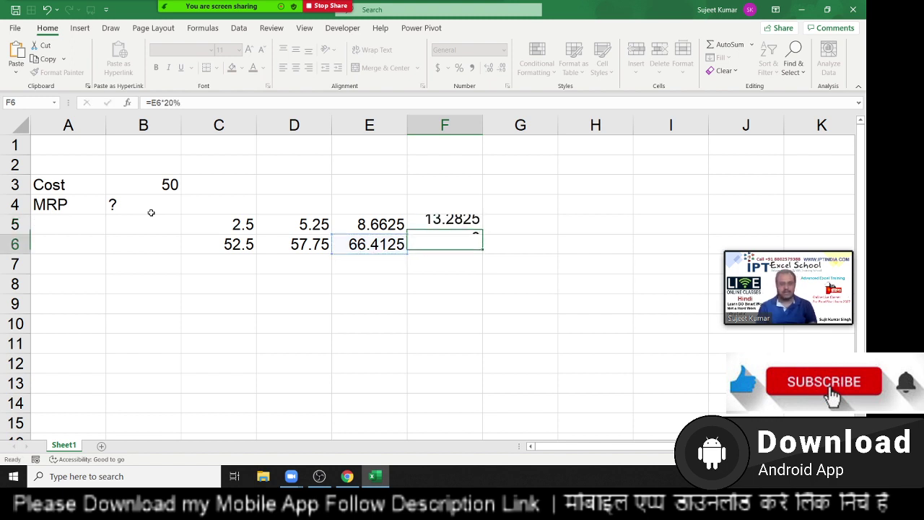
pyautogui.write('=')
pyautogui.press('Down')
pyautogui.press('Left')
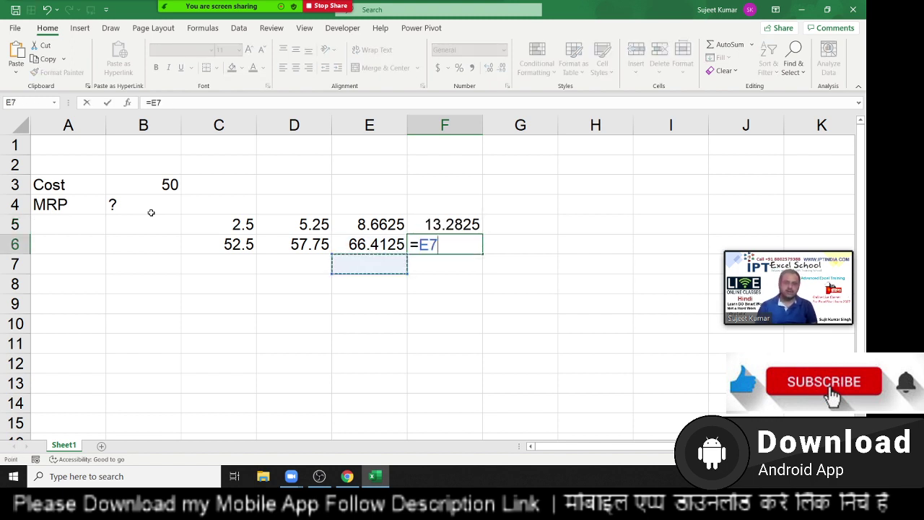
pyautogui.press('Up')
pyautogui.press('Up')
pyautogui.press('Return')
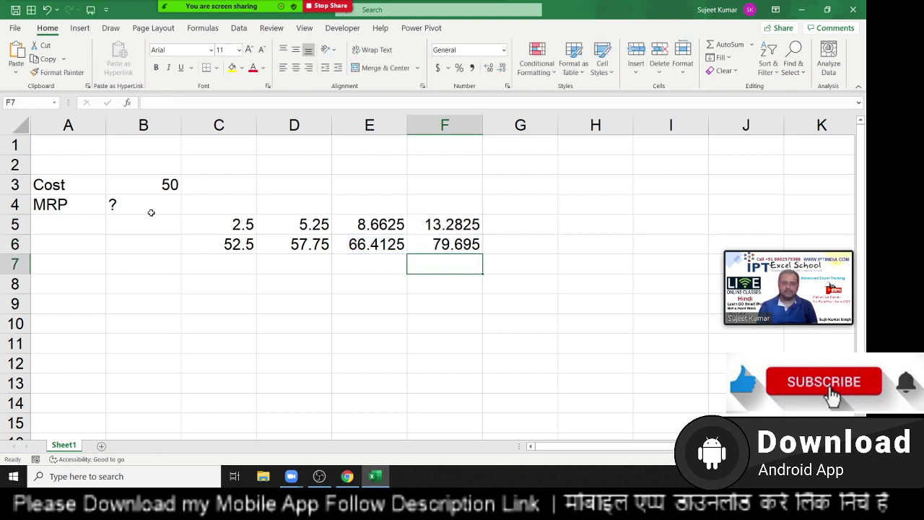
pyautogui.press('Up')
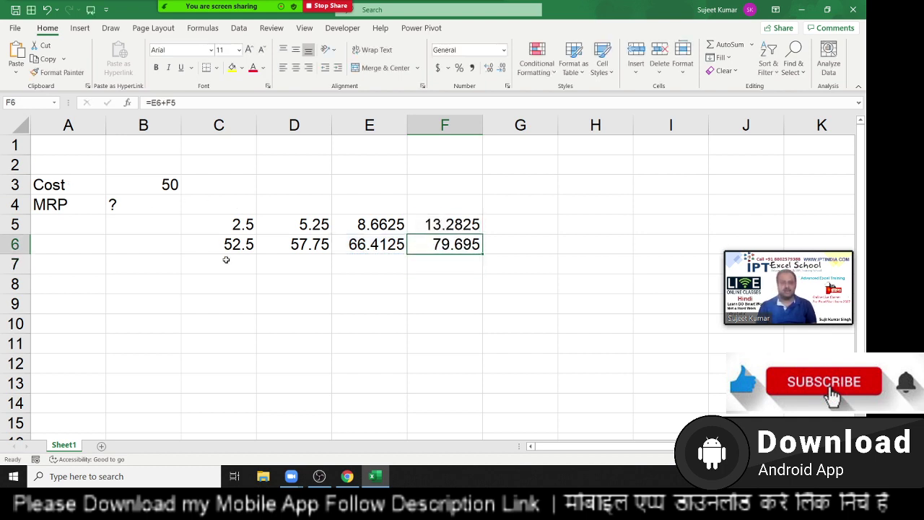
pyautogui.click(226, 225)
pyautogui.doubleClick(227, 224)
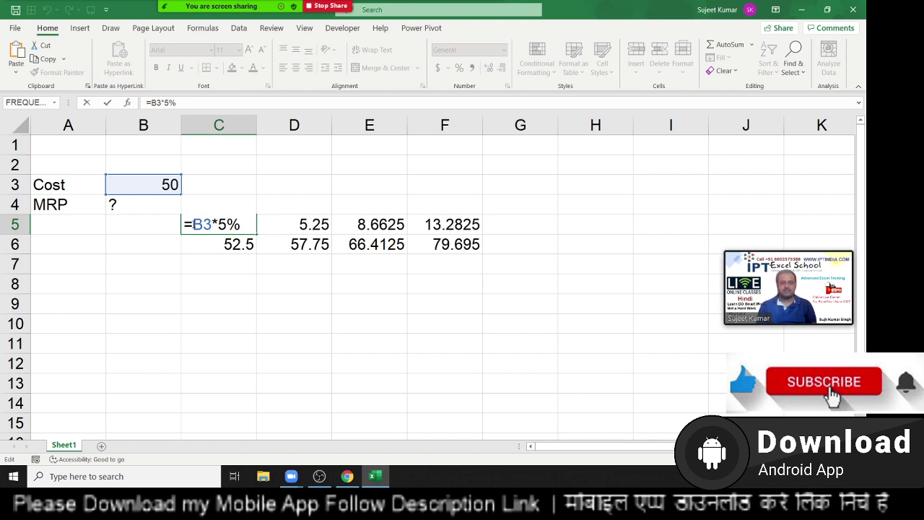
# Rewrite C6 as =B3+B3*5%, replacing the C5 reference, so it still gives 52.5.
pyautogui.moveTo(193, 225); pyautogui.dragTo(240, 225)
pyautogui.press('Escape')
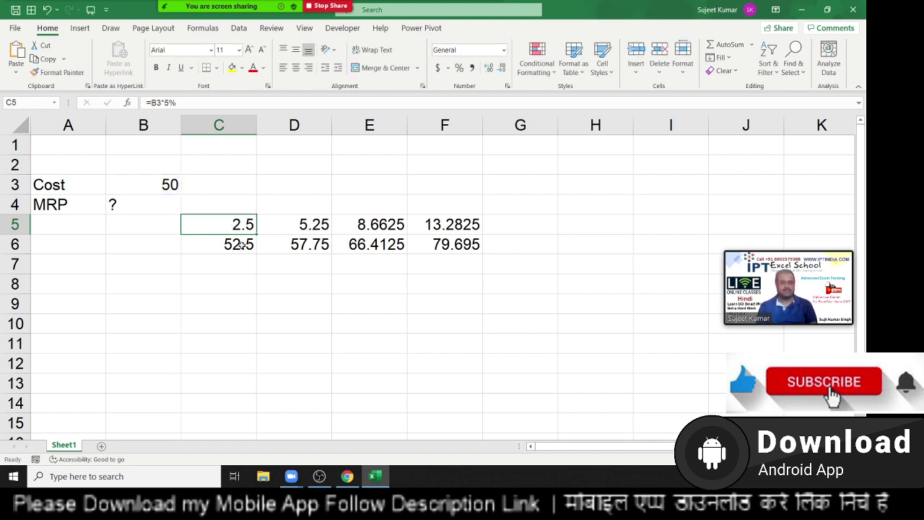
pyautogui.doubleClick(221, 244)
pyautogui.hotkey('shift', 'End')
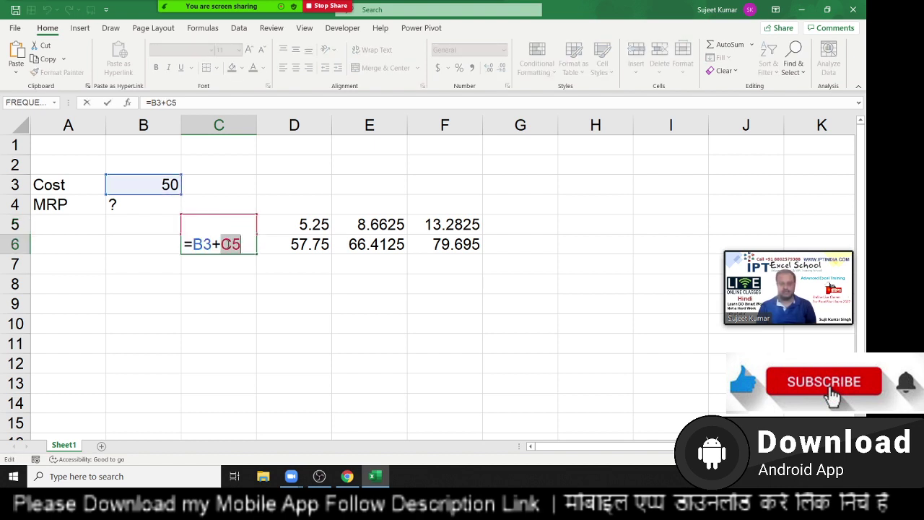
pyautogui.write('B3*5%')
pyautogui.press('Return')
pyautogui.click(229, 242)
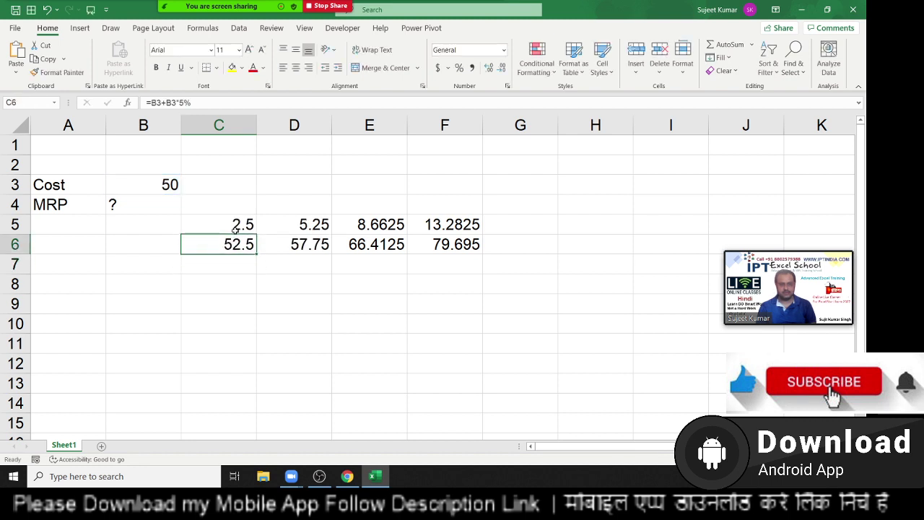
pyautogui.click(235, 226)
pyautogui.doubleClick(233, 242)
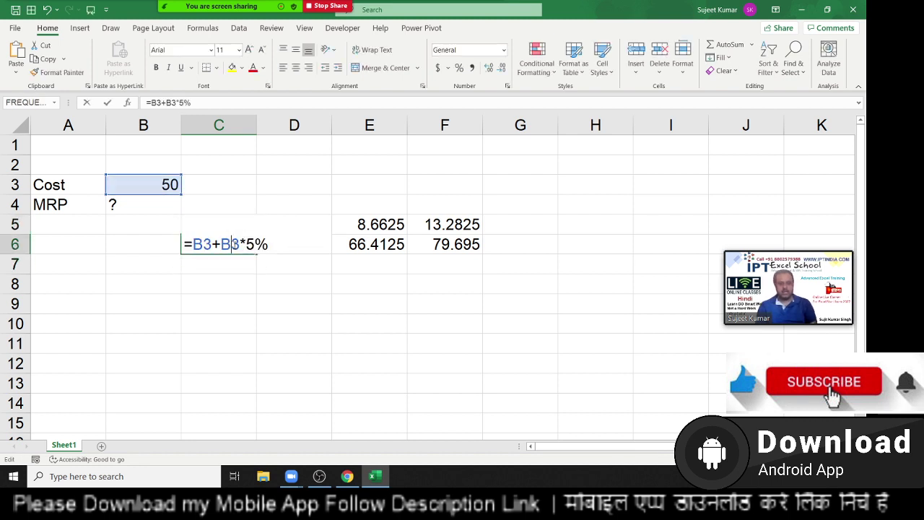
pyautogui.moveTo(194, 244); pyautogui.dragTo(270, 244)
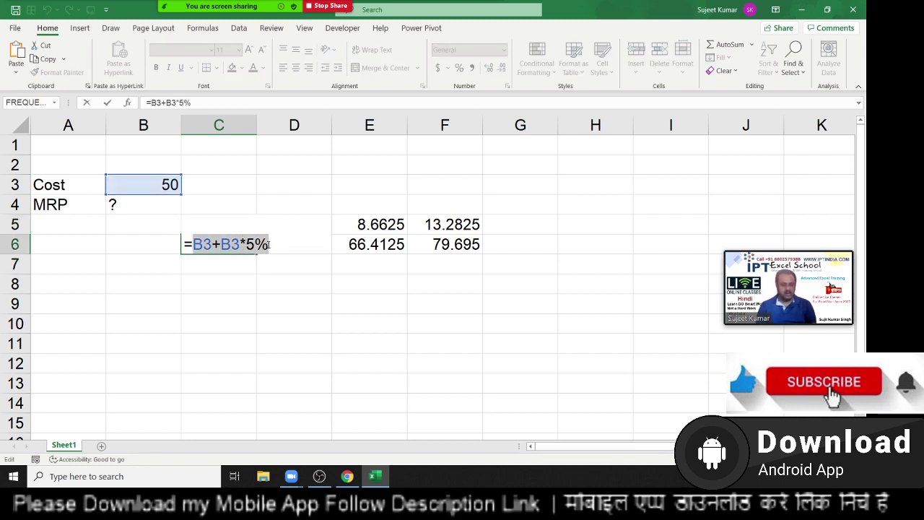
pyautogui.press('Escape')
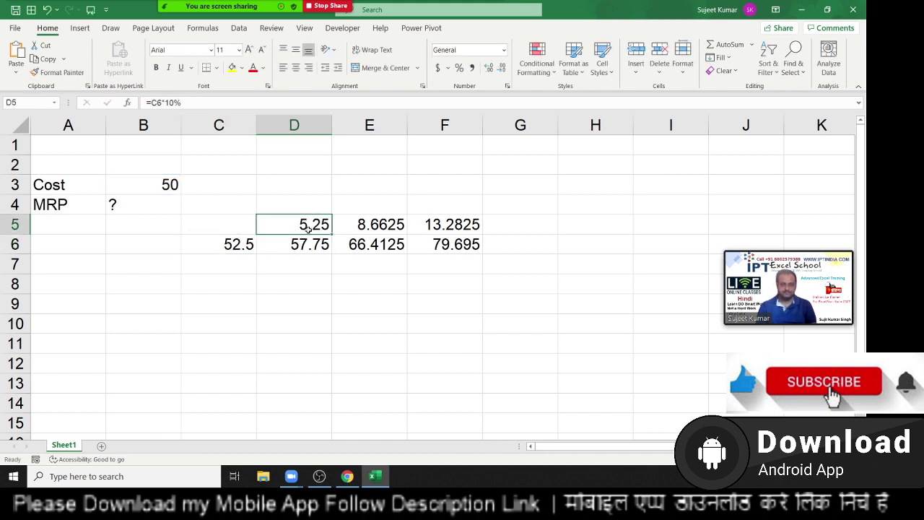
# Replace the C6 references in D5 and D6 with (B3+B3*5%).
pyautogui.doubleClick(311, 224)
pyautogui.doubleClick(278, 224)
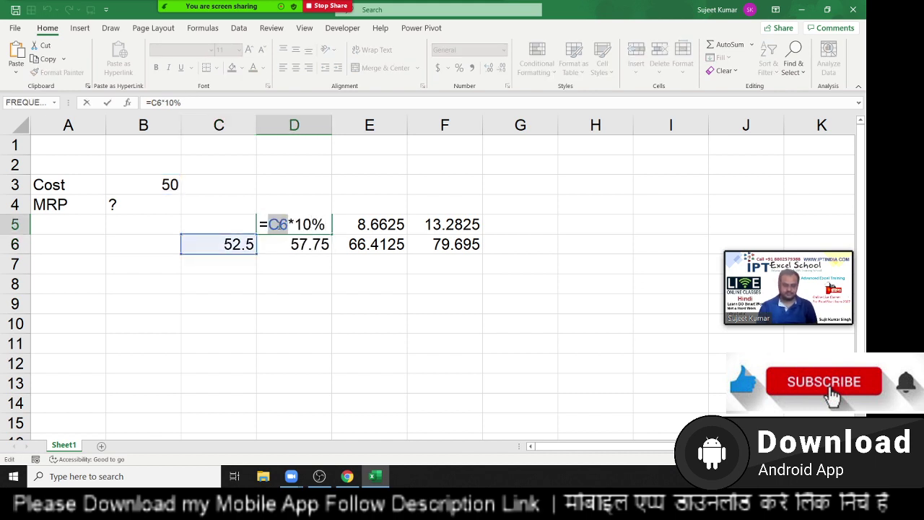
pyautogui.write('(B3+B3*5%')
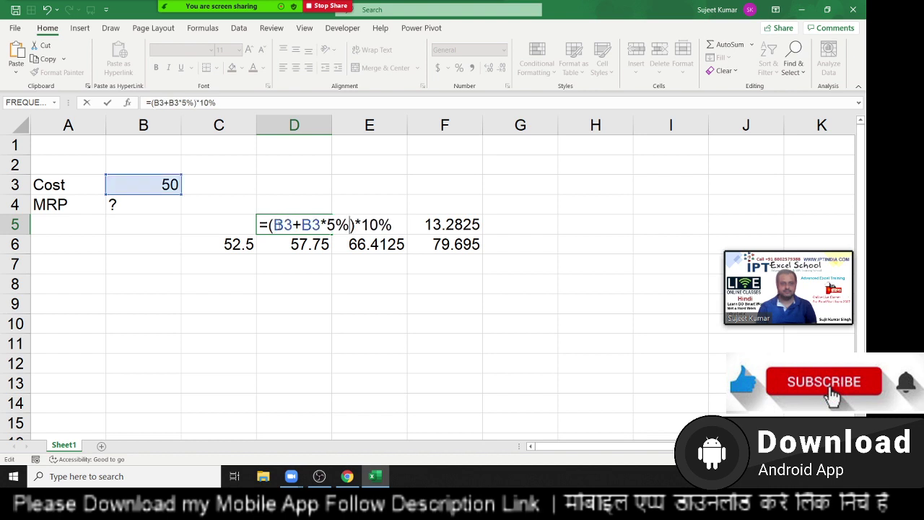
pyautogui.press('Return')
pyautogui.doubleClick(306, 245)
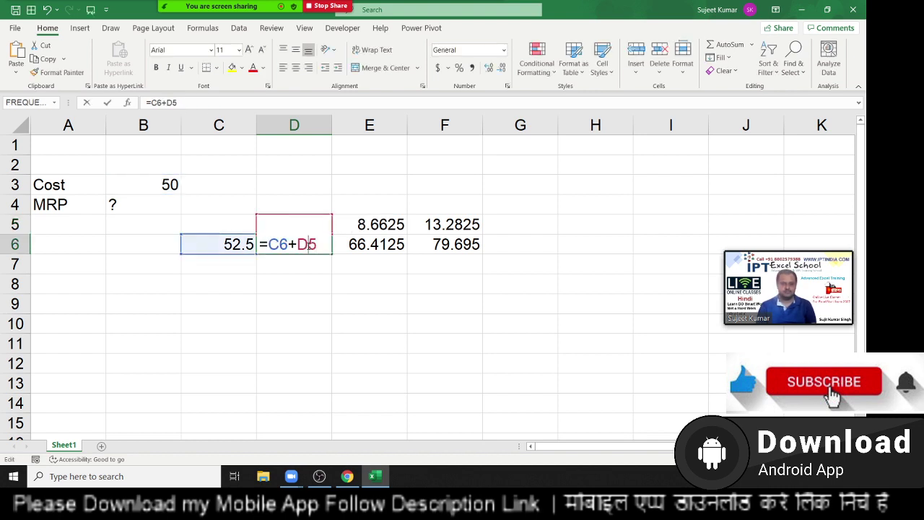
pyautogui.moveTo(288, 244); pyautogui.dragTo(269, 244)
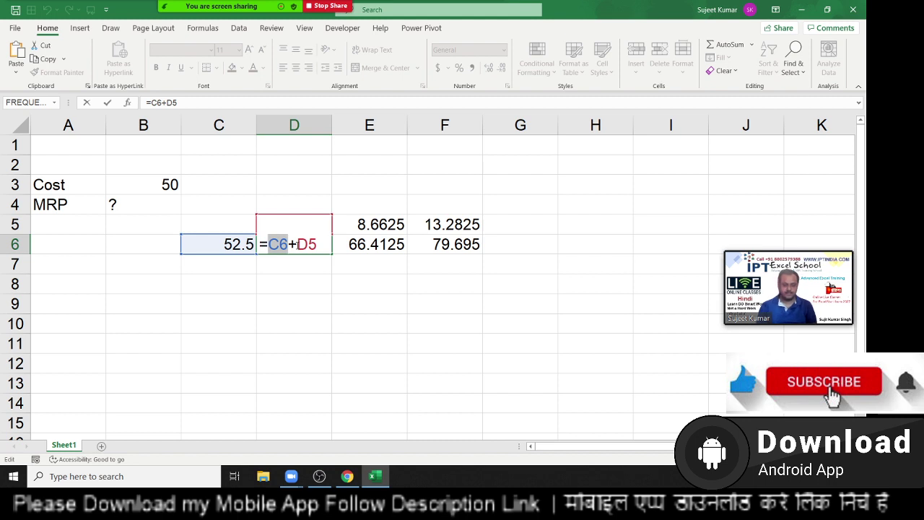
pyautogui.write('()')
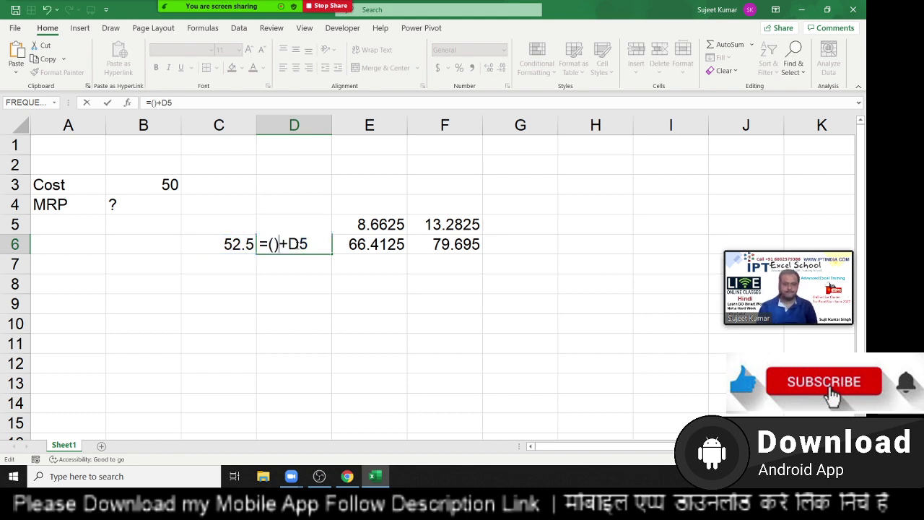
pyautogui.write('B3+B3*5%')
pyautogui.press('Return')
pyautogui.press('Up')
pyautogui.press('Left')
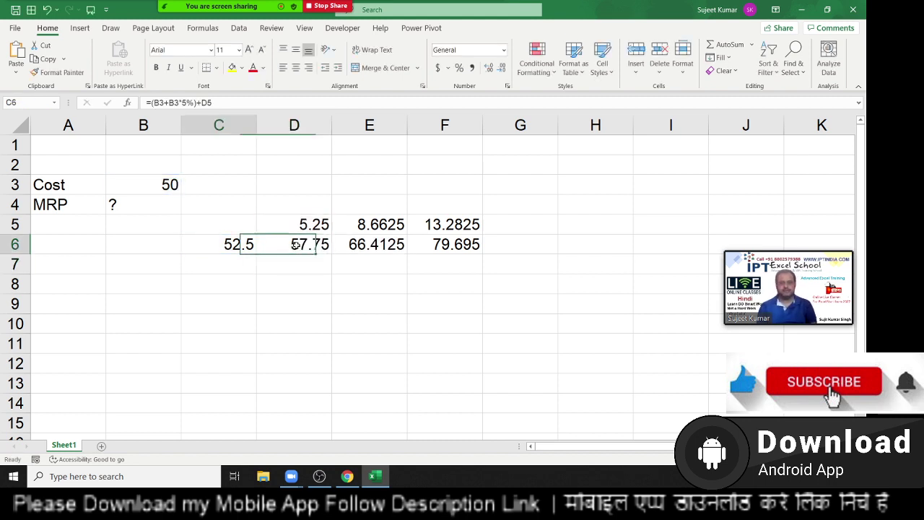
pyautogui.press('Up')
pyautogui.press('Right')
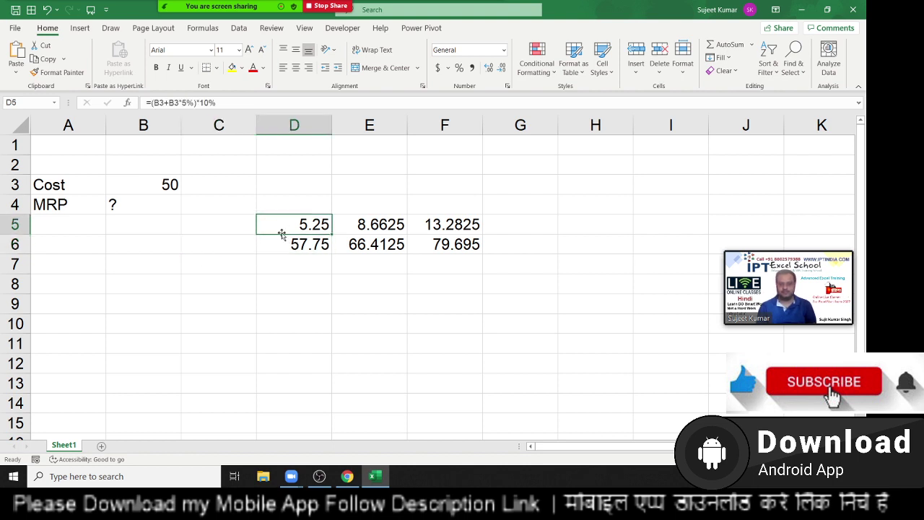
# Make D6 =(B3+B3*5%)+((B3+B3*5%)*10%), giving 57.75 from the cost alone.
pyautogui.doubleClick(286, 220)
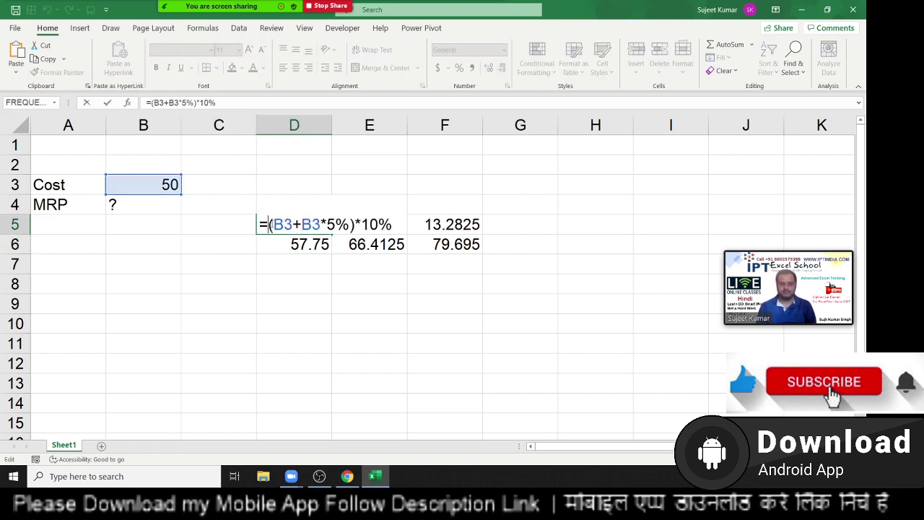
pyautogui.moveTo(269, 224); pyautogui.dragTo(380, 225)
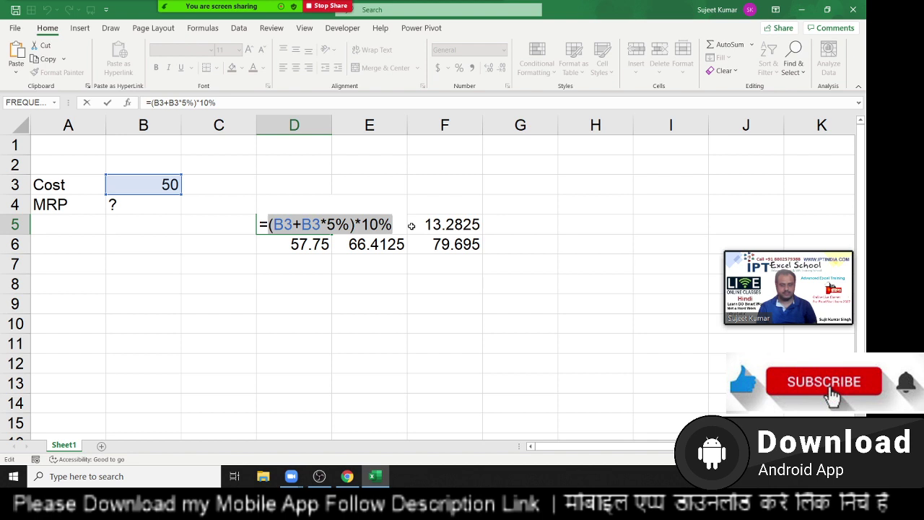
pyautogui.press('Escape')
pyautogui.press('Down')
pyautogui.press('F2')
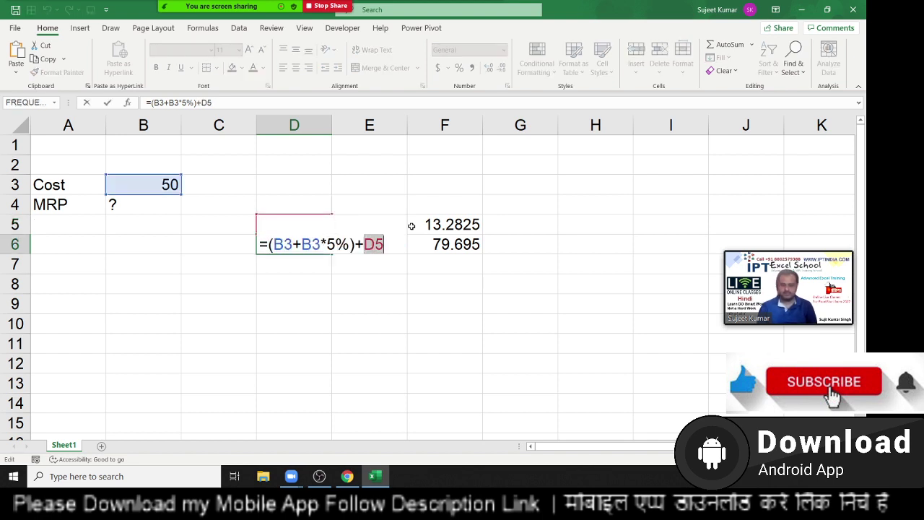
pyautogui.write('(')
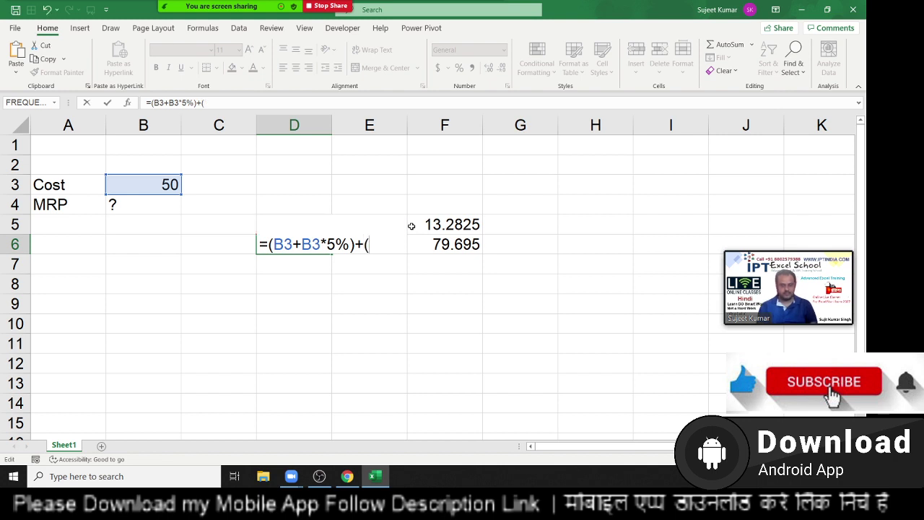
pyautogui.write('(B3+B3*5%)*10%')
pyautogui.press('Return')
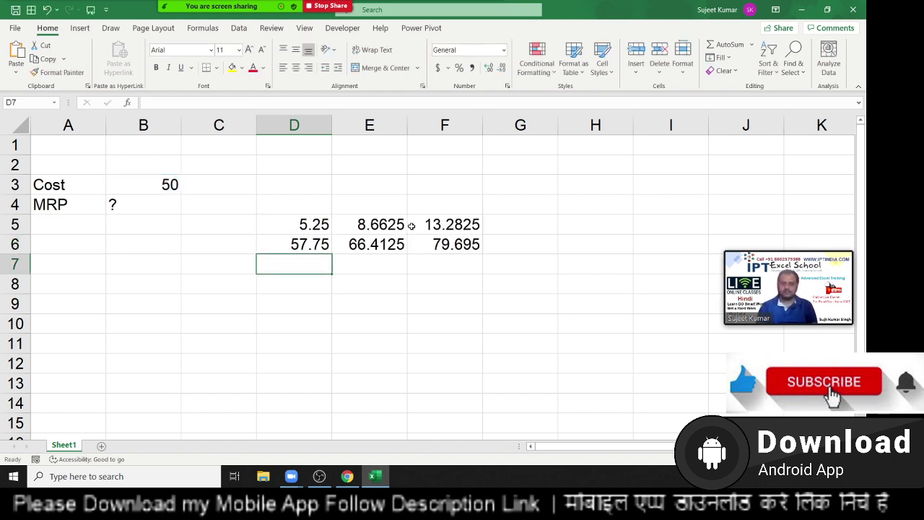
pyautogui.press('Up')
pyautogui.press('Up')
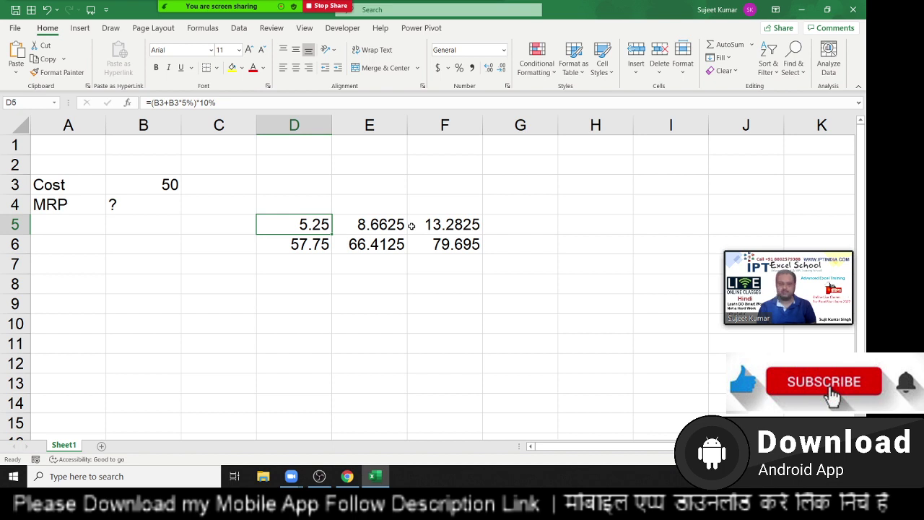
# Clear the helper value in D5 and copy D6's formula text.
pyautogui.press('Delete')
pyautogui.press('Down')
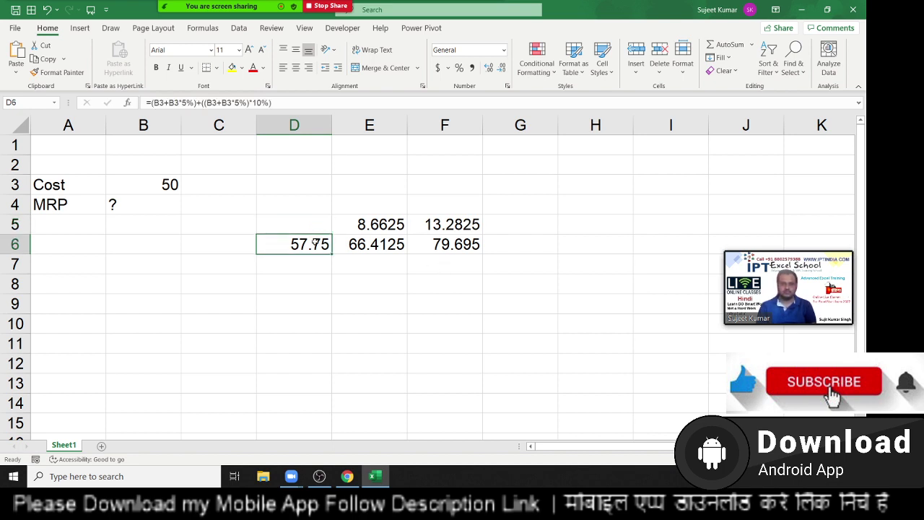
pyautogui.doubleClick(315, 244)
pyautogui.moveTo(273, 244); pyautogui.dragTo(504, 249)
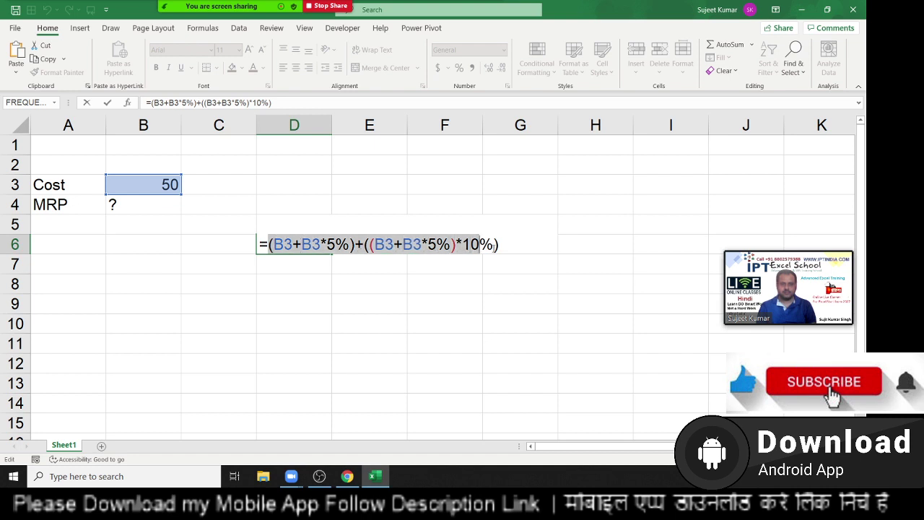
pyautogui.press('Escape')
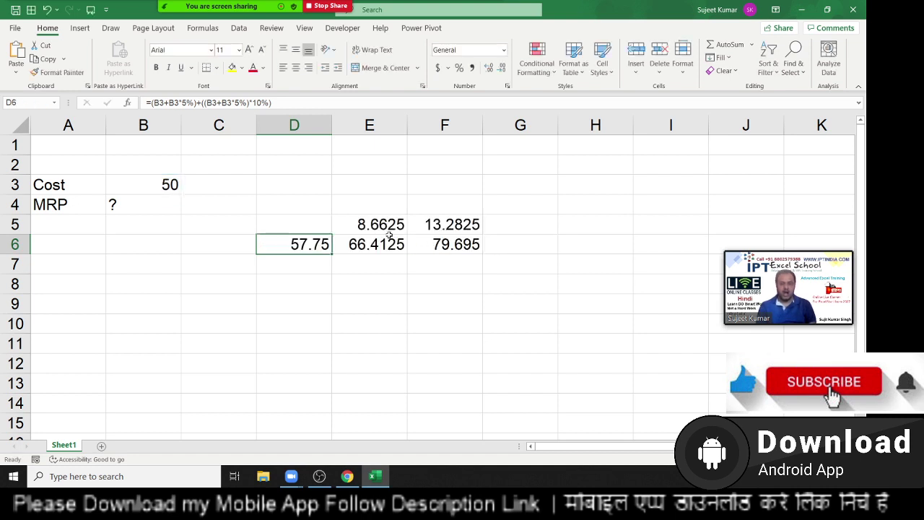
pyautogui.doubleClick(385, 225)
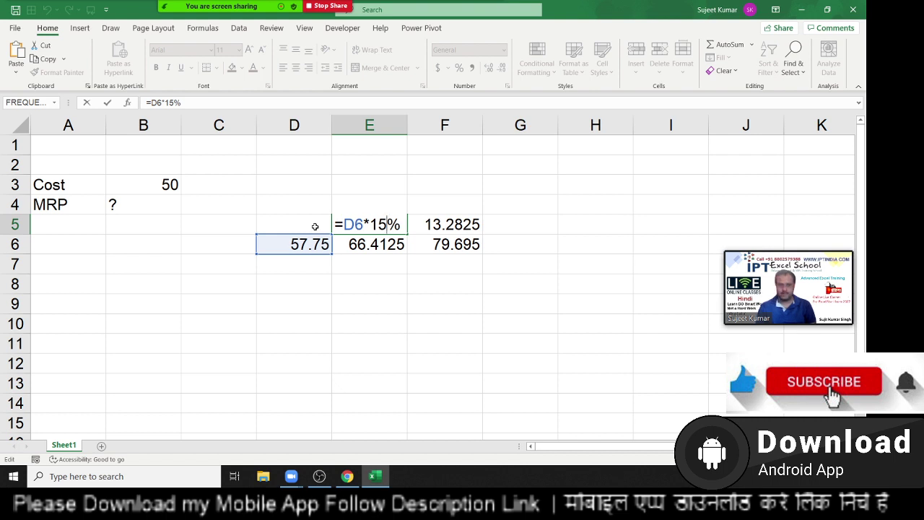
# Replace D6 in E5's formula with the pasted (B3+B3*5%)+((B3+B3*5%)*10%) expression.
pyautogui.click(77, 14)
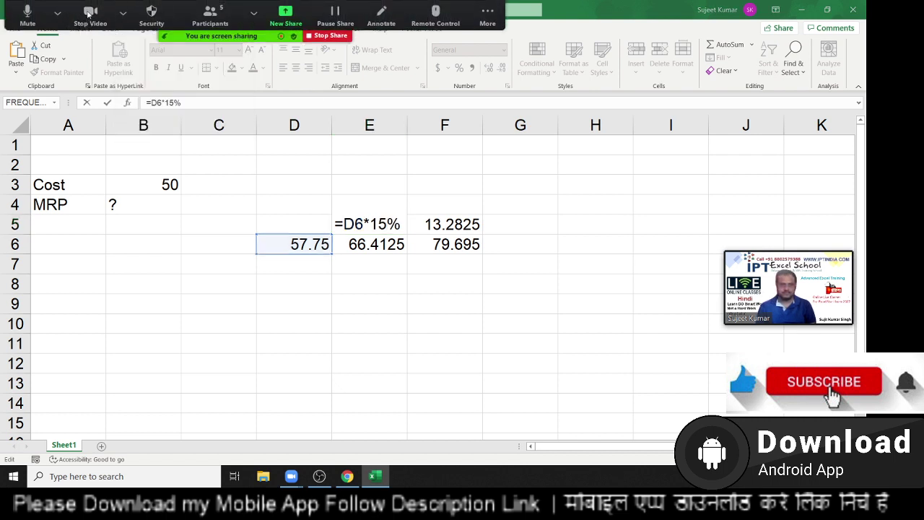
pyautogui.doubleClick(354, 224)
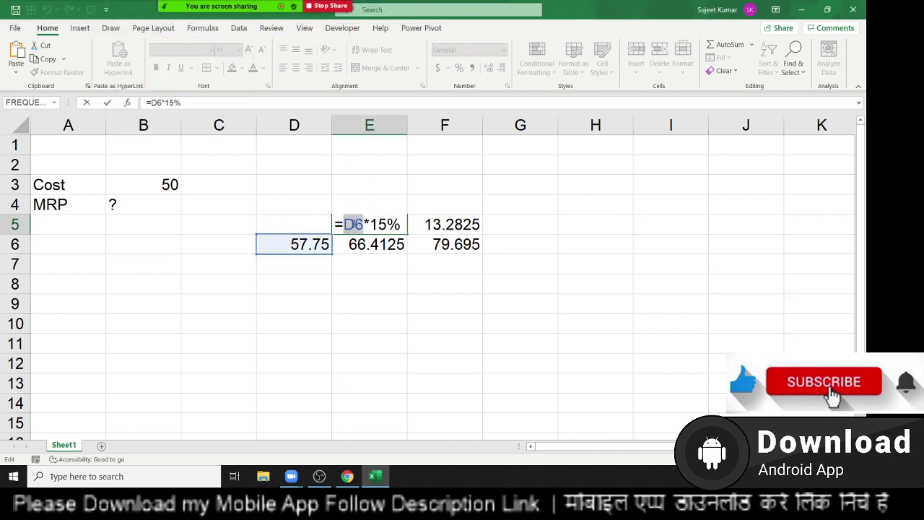
pyautogui.write('(')
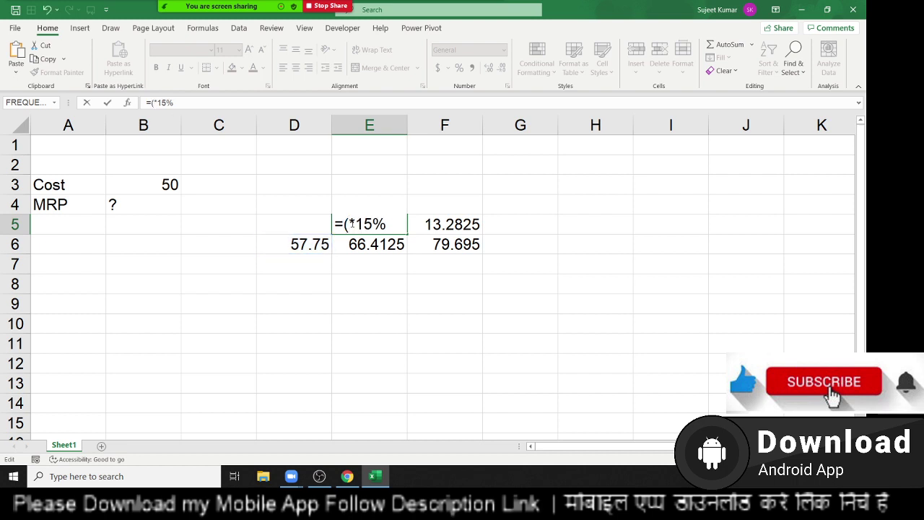
pyautogui.write('(B3+B3*5%)+((B3+B3*5%)*10%)')
pyautogui.press('Return')
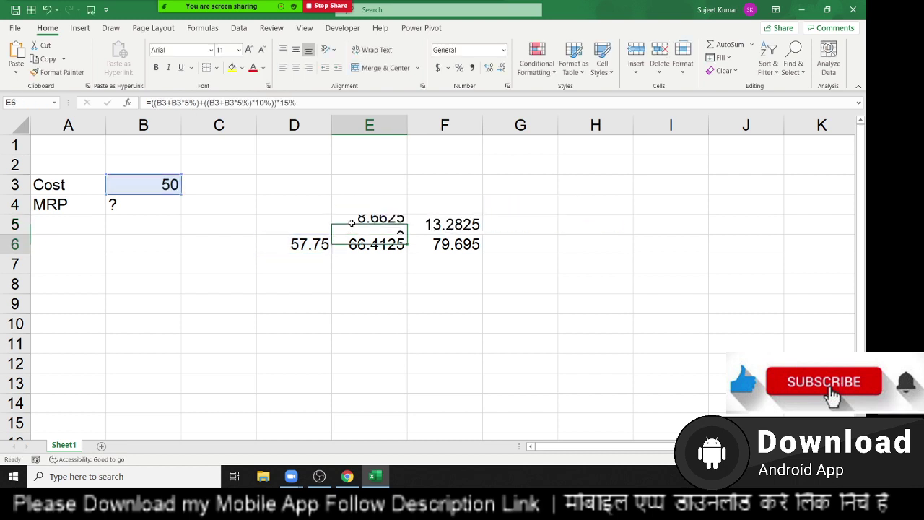
# Replace D6 in E6's formula with the same pasted B3-based expression.
pyautogui.press('Left')
pyautogui.press('Right')
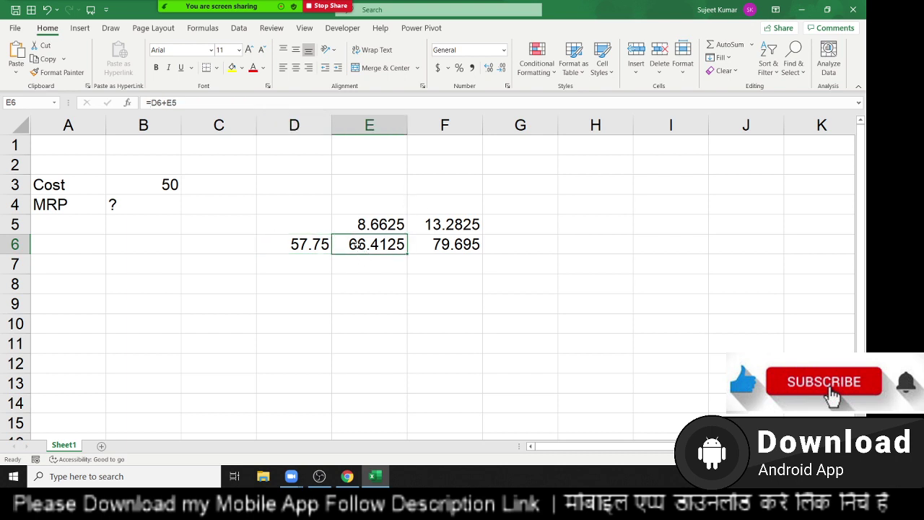
pyautogui.doubleClick(357, 245)
pyautogui.doubleClick(353, 245)
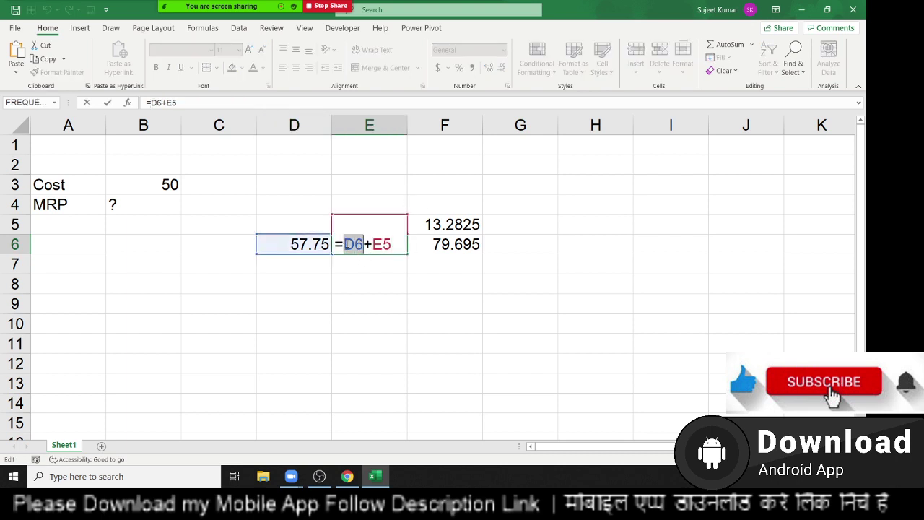
pyautogui.write('()')
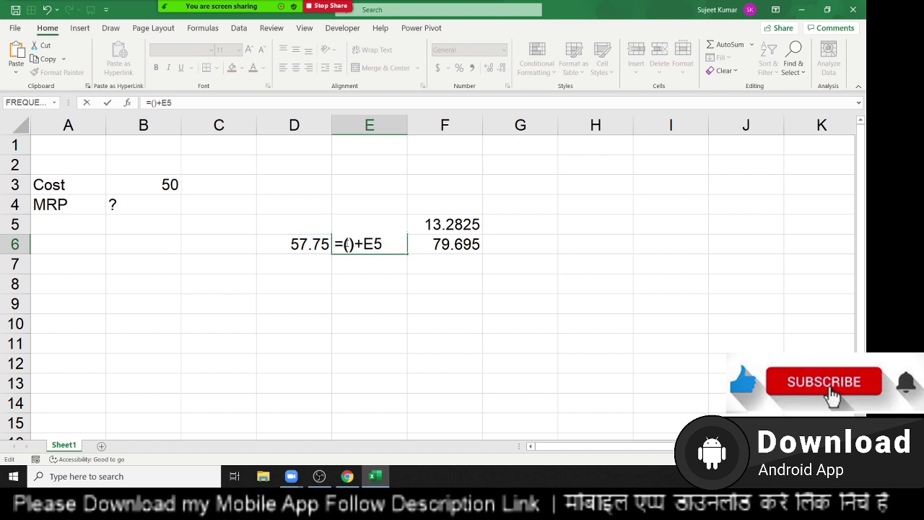
pyautogui.press('Return')
pyautogui.write('(B3+B3*5%)+((B3+B3*5%)*10%)')
# Clear the 57.75 from D6.
pyautogui.press('Return')
pyautogui.press('Left')
pyautogui.press('Delete')
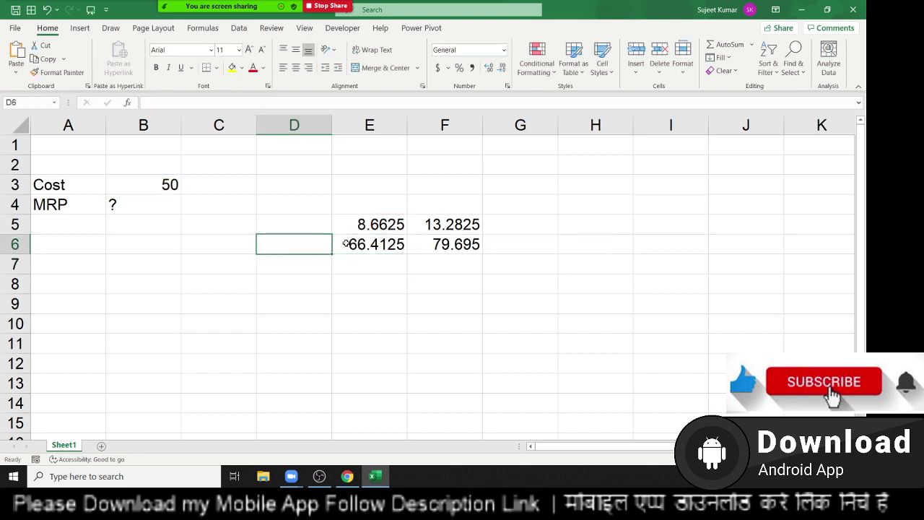
pyautogui.press('Right')
pyautogui.press('Up')
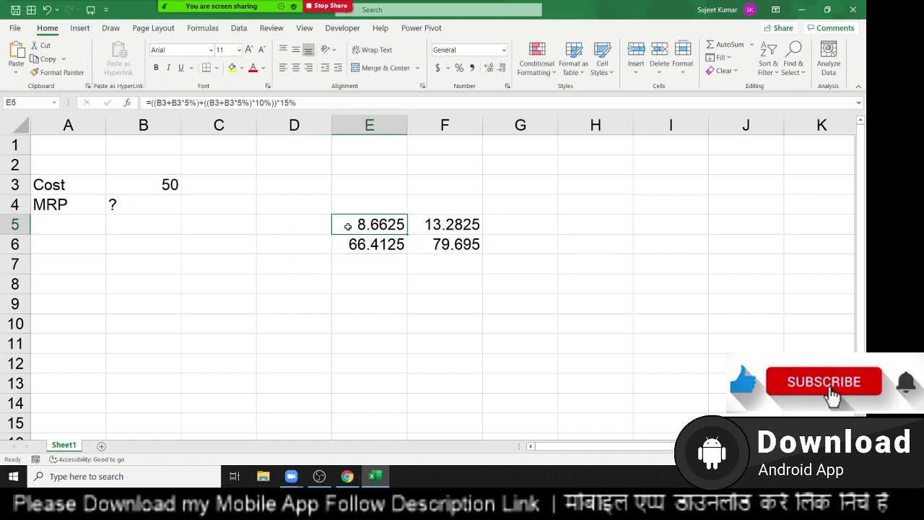
# Replace E5 in E6's formula with E5's copied expression times 15%, giving 66.4125.
pyautogui.doubleClick(348, 225)
pyautogui.moveTo(343, 225); pyautogui.dragTo(753, 267)
pyautogui.hotkey('ctrl', 'c')
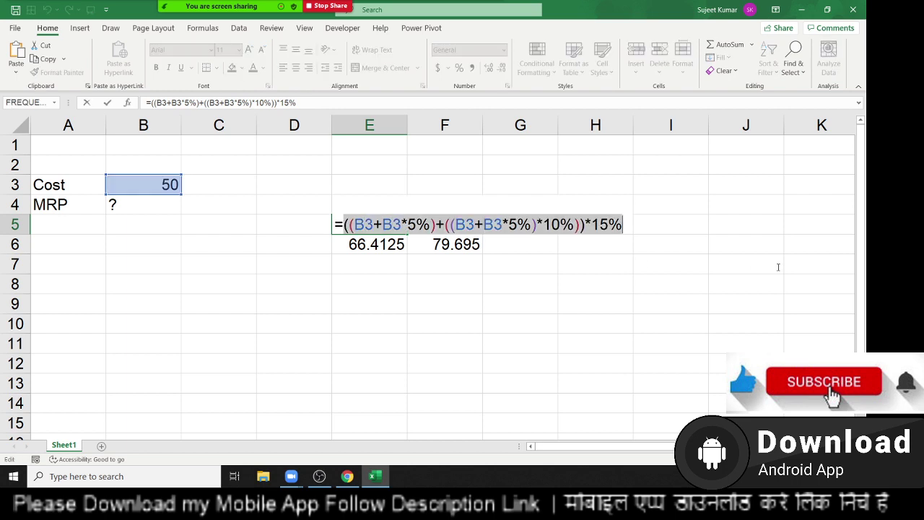
pyautogui.press('Escape')
pyautogui.press('Down')
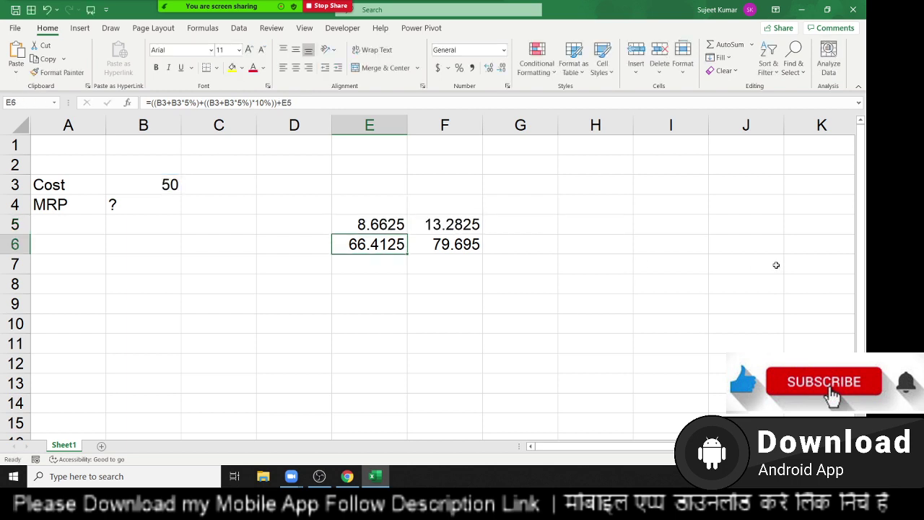
pyautogui.press('F2')
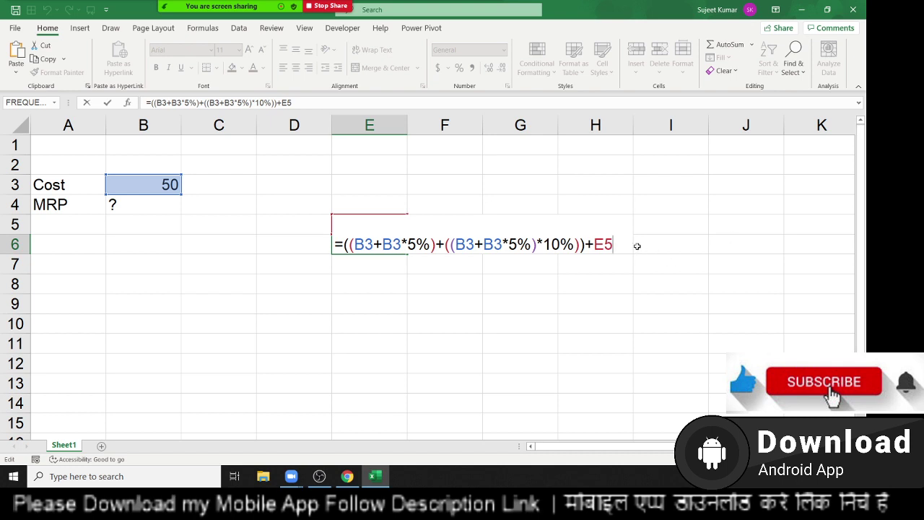
pyautogui.doubleClick(605, 245)
pyautogui.write('(')
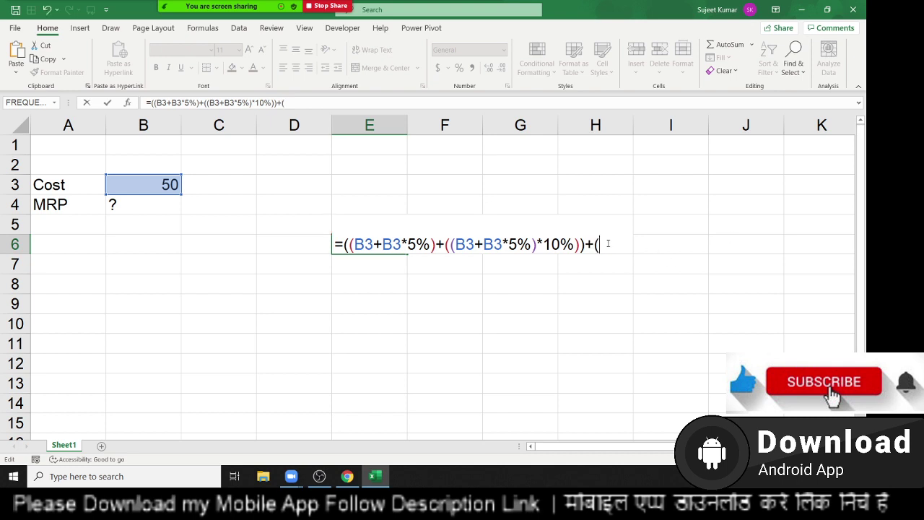
pyautogui.hotkey('ctrl', 'v')
pyautogui.write('*15%')
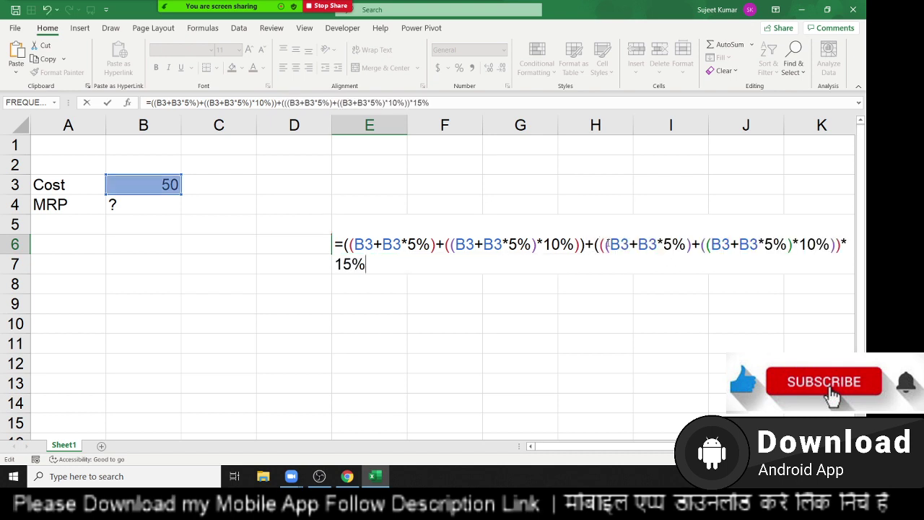
pyautogui.write(')')
pyautogui.press('Return')
# Clear the 8.6625 from E5 and select E6's formula text for copying.
pyautogui.press('Up')
pyautogui.press('Up')
pyautogui.press('Delete')
pyautogui.press('Up')
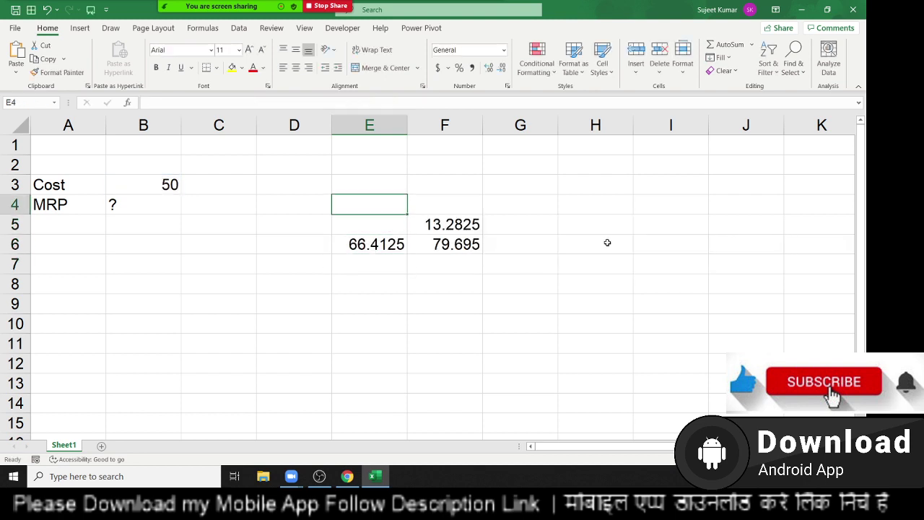
pyautogui.doubleClick(351, 245)
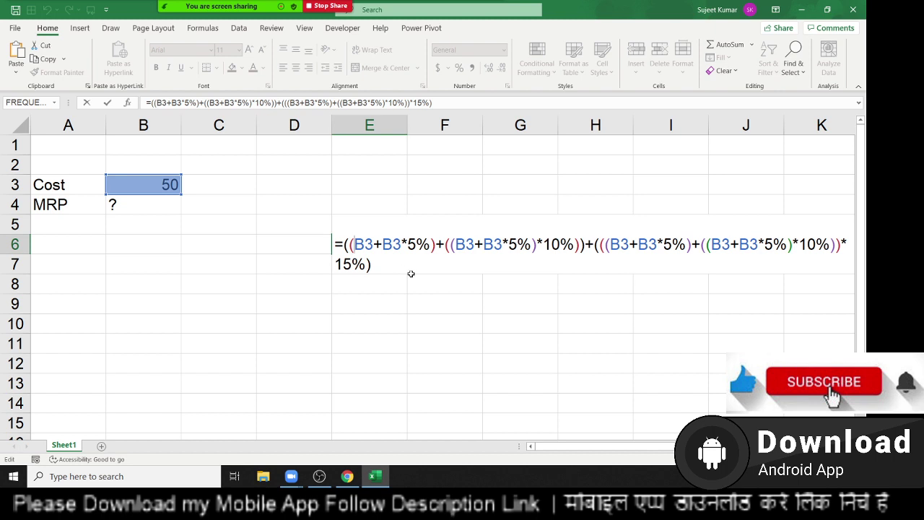
pyautogui.moveTo(344, 245); pyautogui.dragTo(367, 263)
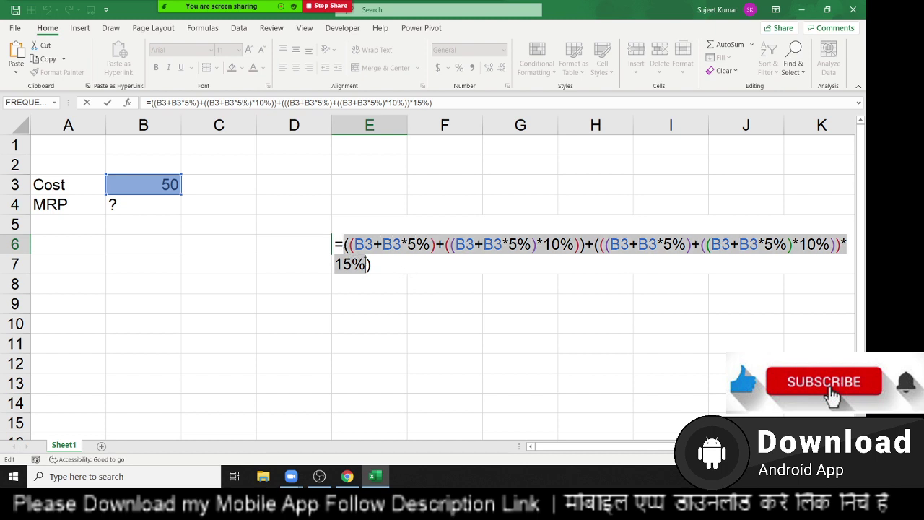
# Replace E6 in F5's formula with E6's full B3-based expression in parentheses.
pyautogui.press('Escape')
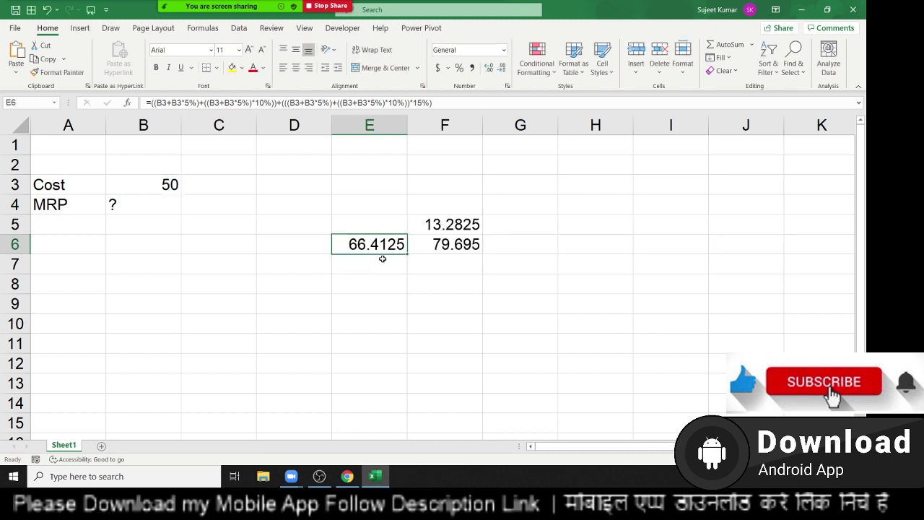
pyautogui.doubleClick(452, 228)
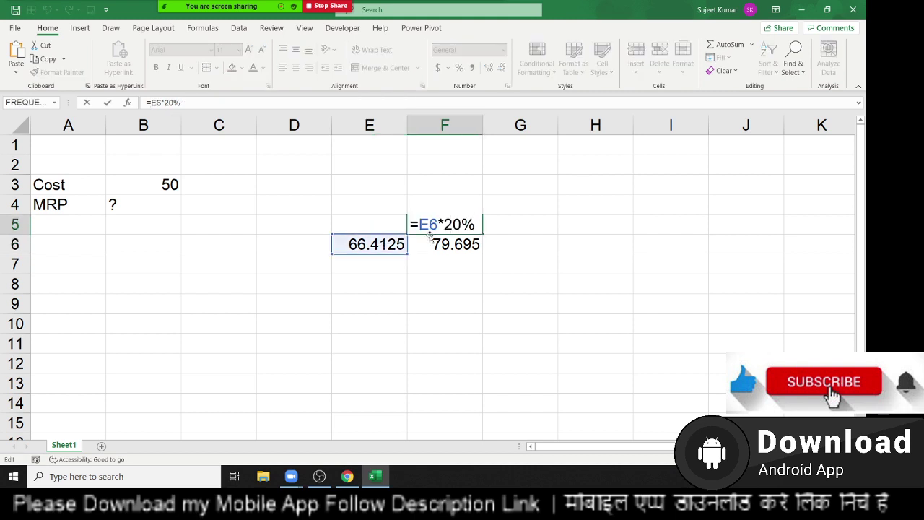
pyautogui.doubleClick(428, 226)
pyautogui.write('()')
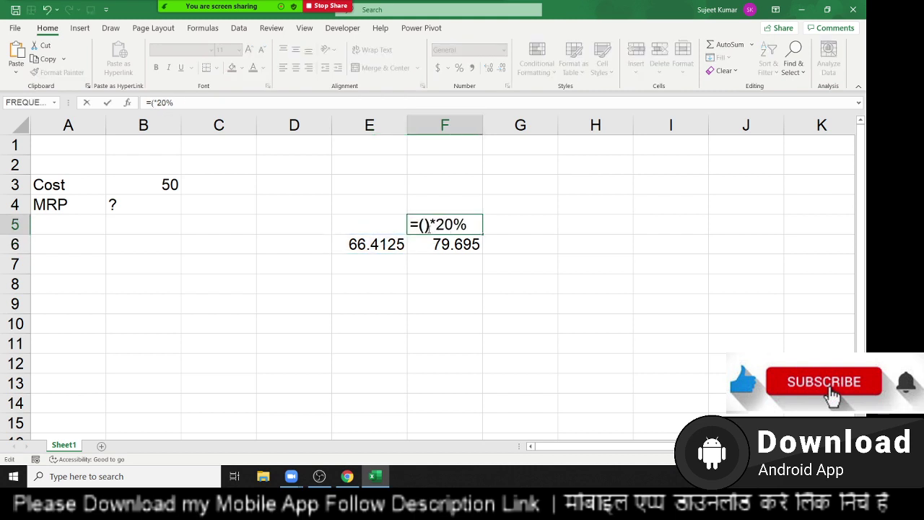
pyautogui.press('Left')
pyautogui.write('((B3+B3*5%)+((B3+B3*5%)*10%))+(((B3+B3*5%)+((B3+B3*5%)*10%))*15%)')
pyautogui.press('Return')
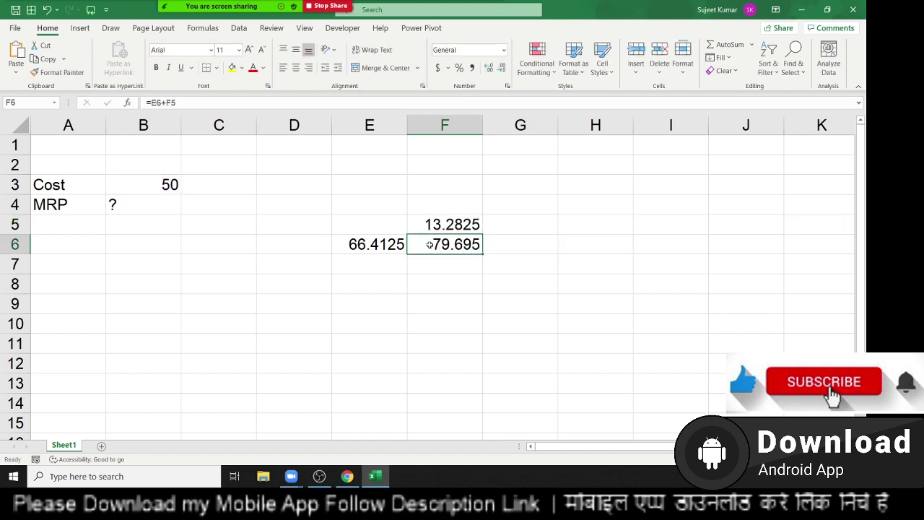
# Replace E6 in F6's formula with the same pasted B3-based expression.
pyautogui.doubleClick(430, 245)
pyautogui.doubleClick(426, 244)
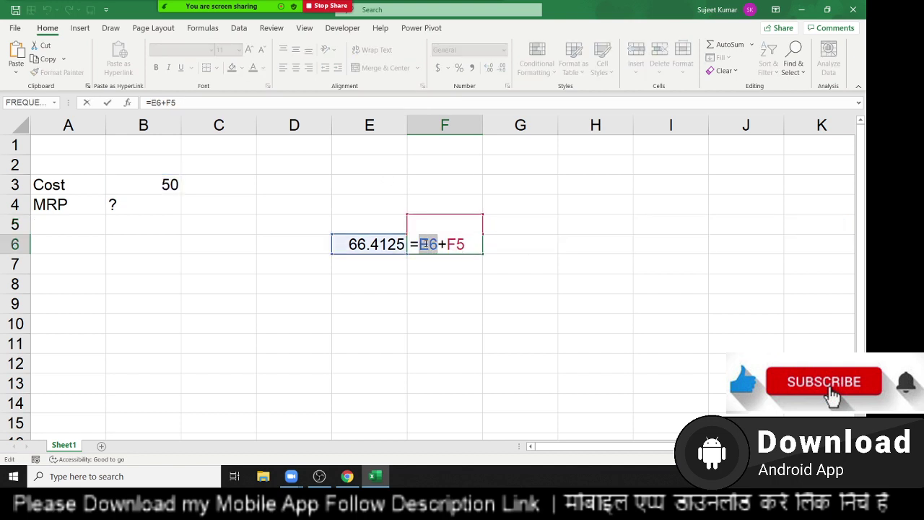
pyautogui.write('()')
pyautogui.press('Left')
pyautogui.write('((B3+B3*5%)+((B3+B3*5%)*10%))+(((B3+B3*5%)+((B3+B3*5%)*10%))*15%)')
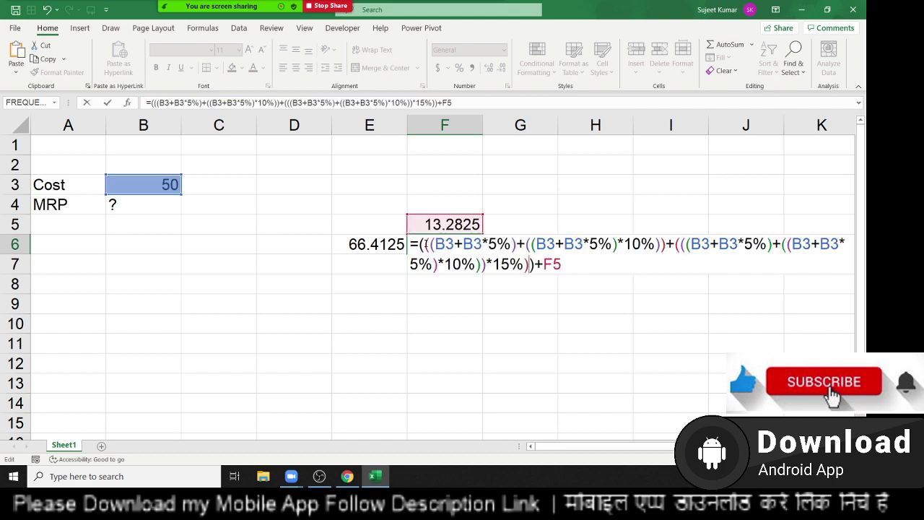
pyautogui.press('Return')
# Clear the 66.4125 from E6.
pyautogui.press('Up')
pyautogui.press('Left')
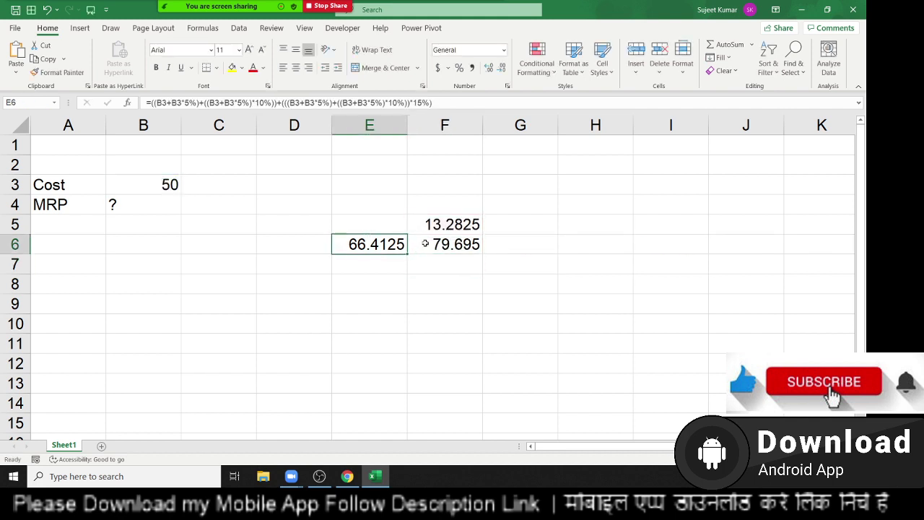
pyautogui.press('Delete')
pyautogui.press('Right')
pyautogui.press('Up')
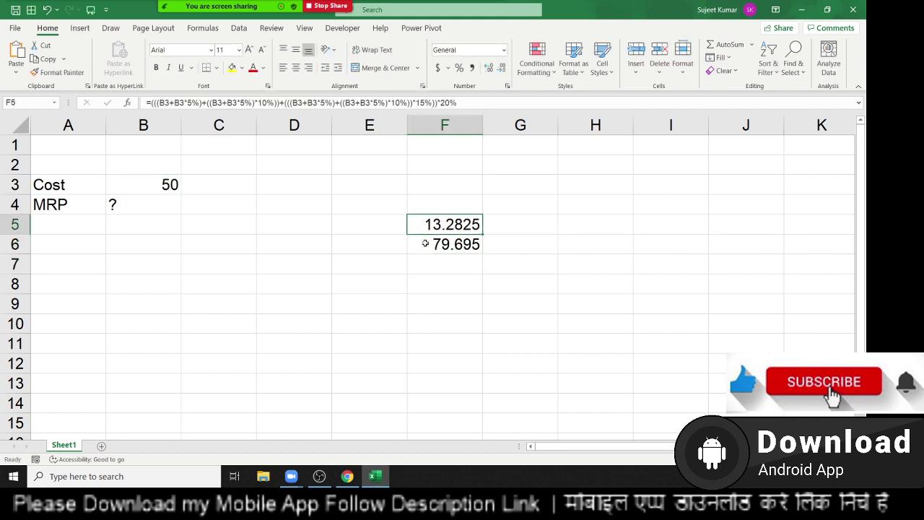
# Swap F5 at the end of F6's formula for F5's expression times 20%, reaching 79.695.
pyautogui.doubleClick(462, 221)
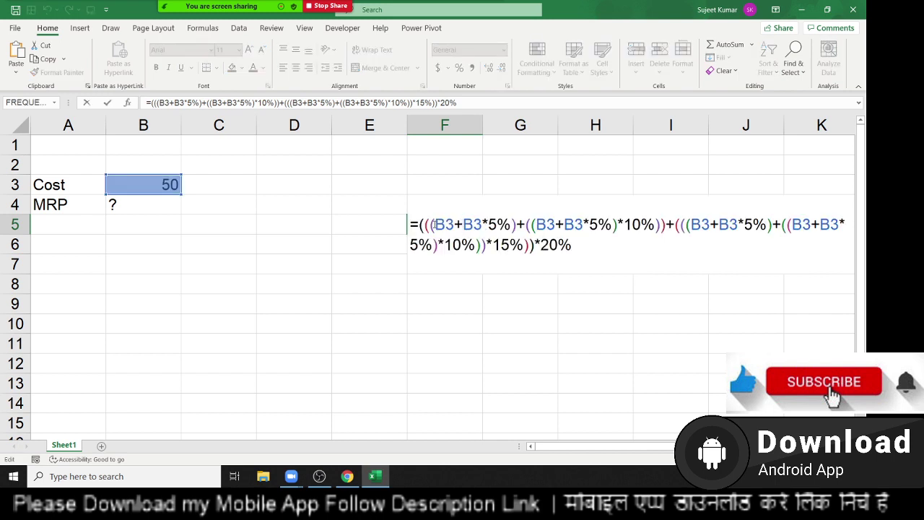
pyautogui.moveTo(420, 223); pyautogui.dragTo(594, 282)
pyautogui.hotkey('ctrl', 'c')
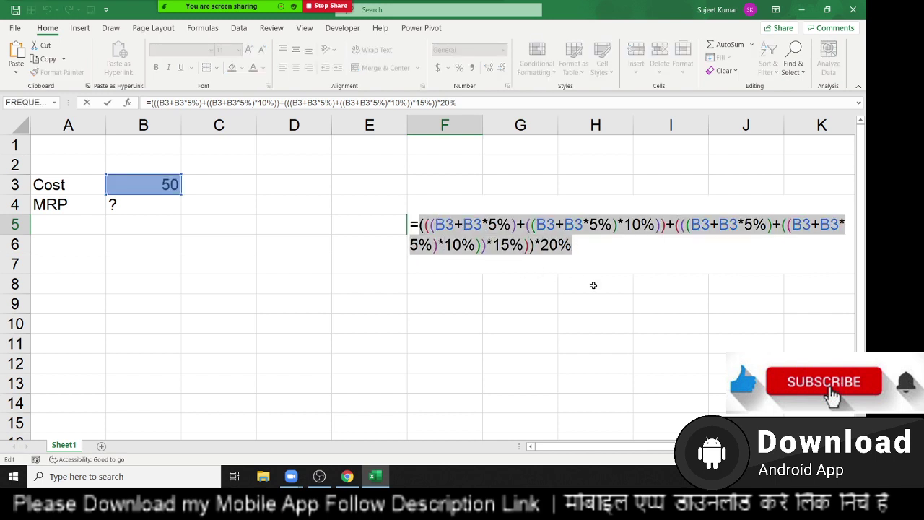
pyautogui.press('Escape')
pyautogui.doubleClick(448, 242)
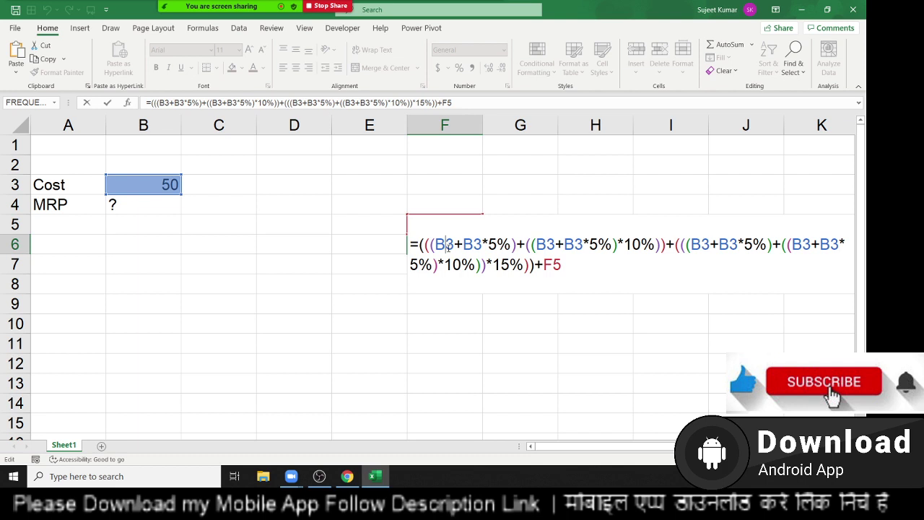
pyautogui.doubleClick(545, 266)
pyautogui.write('(')
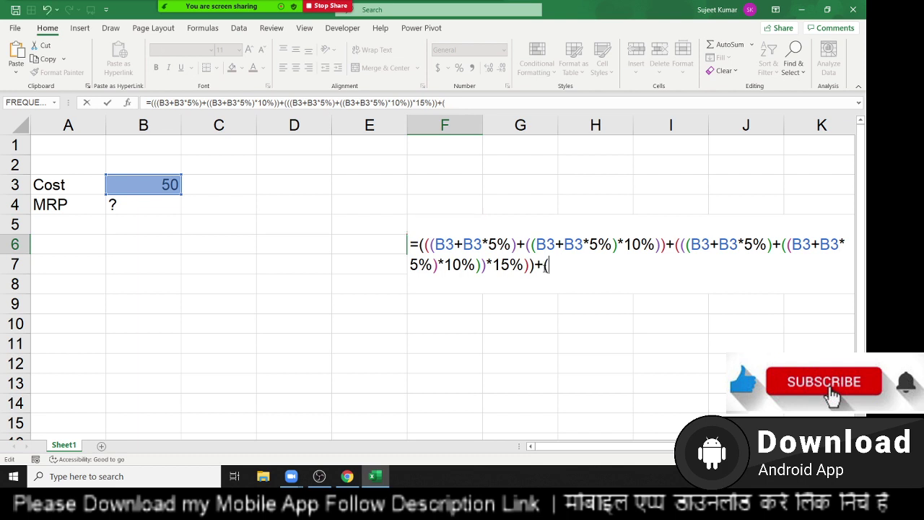
pyautogui.hotkey('ctrl', 'v')
pyautogui.write('*20%)')
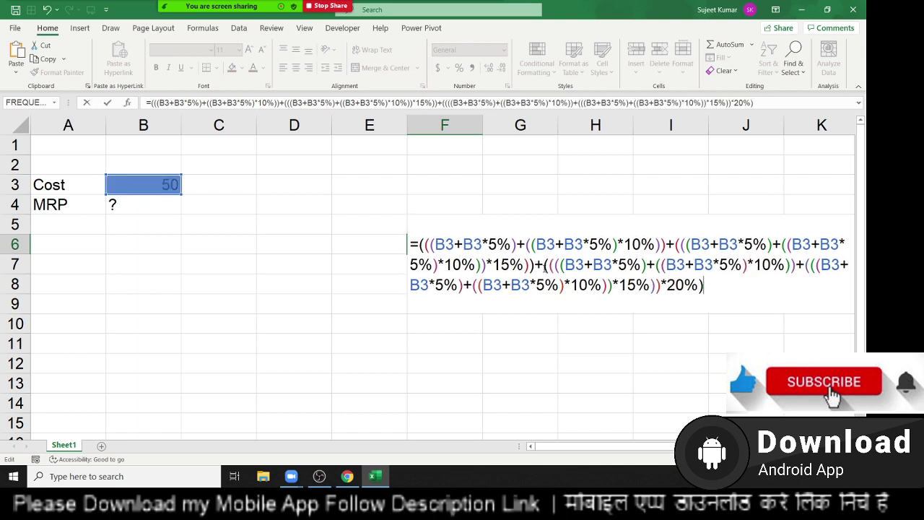
pyautogui.hotkey('ctrl', 'Return')
# Clear the intermediate value in F5 and move the MRP formula from F6 to B4.
pyautogui.press('Up')
pyautogui.press('Delete')
pyautogui.press('Down')
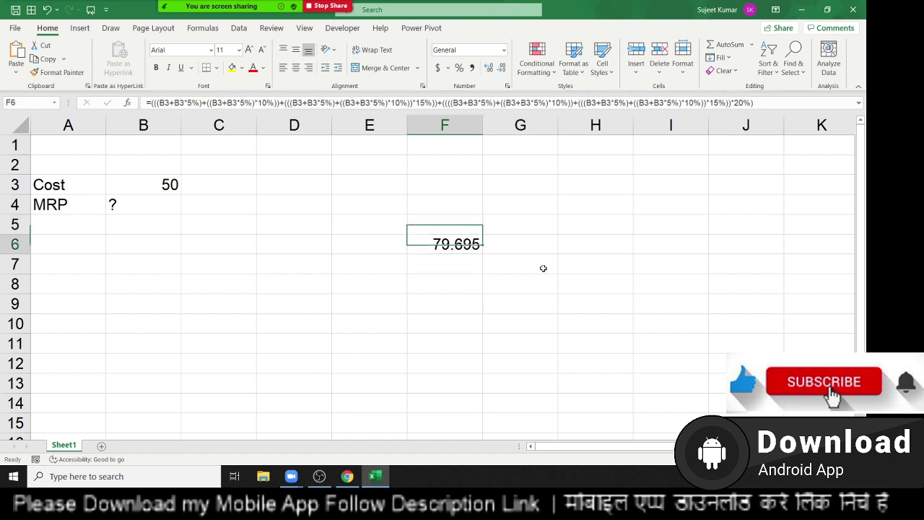
pyautogui.moveTo(410, 244); pyautogui.dragTo(142, 207)
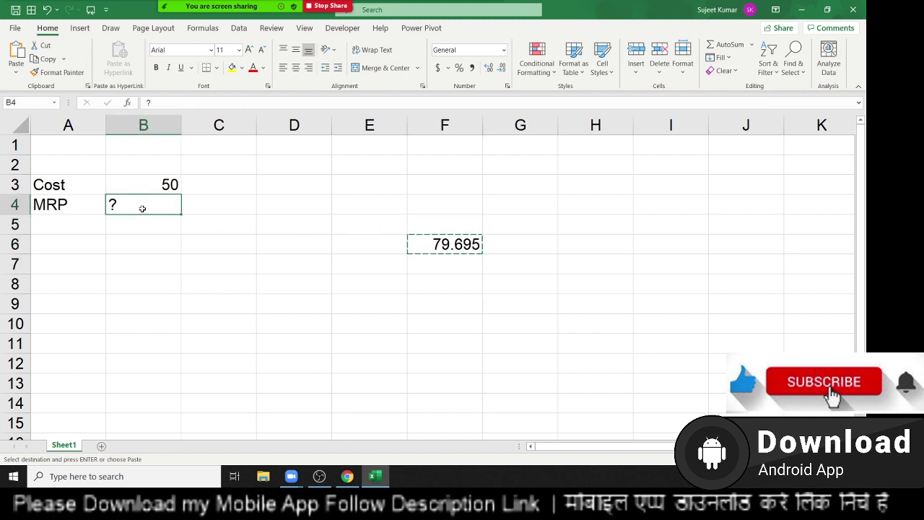
# Open B4's formula and dismiss the Zoom Participants panel and More menu.
pyautogui.doubleClick(143, 208)
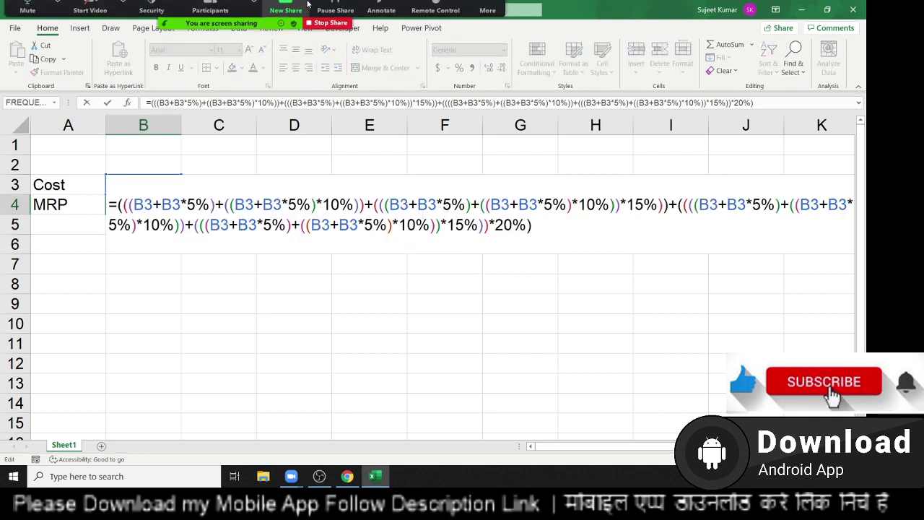
pyautogui.click(217, 13)
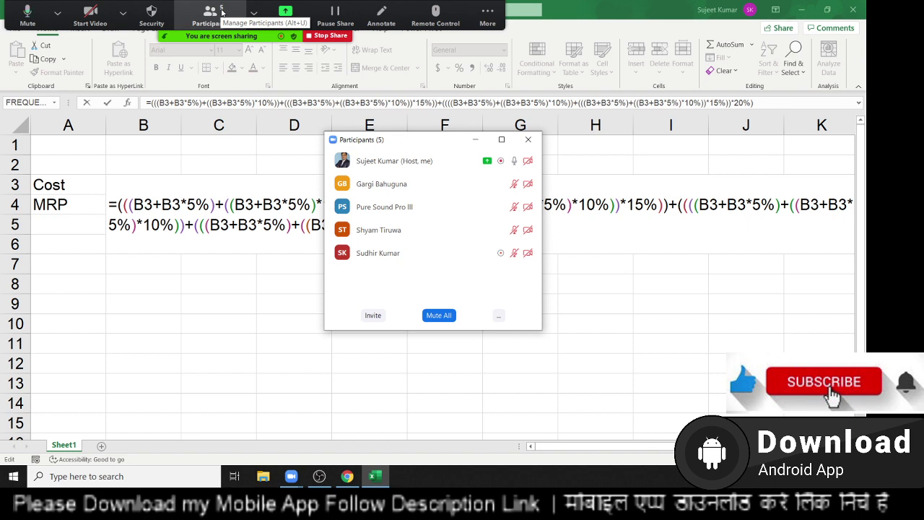
pyautogui.click(487, 15)
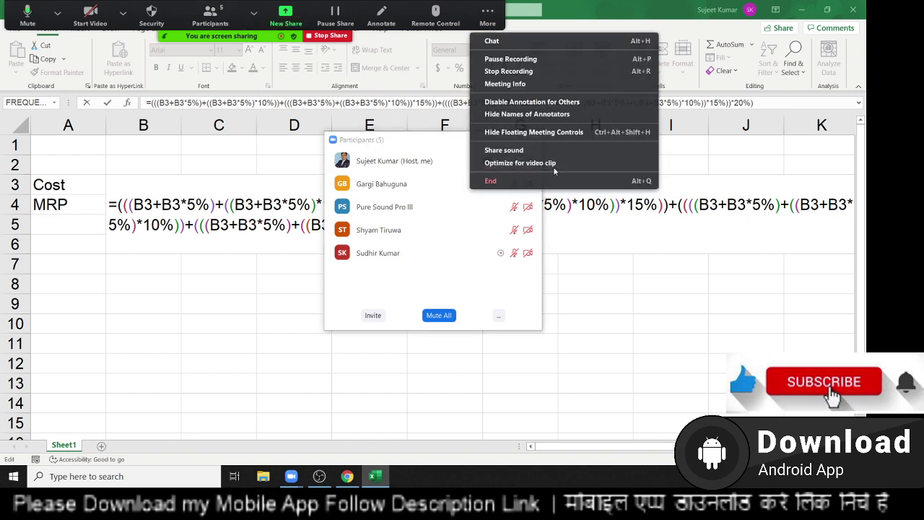
pyautogui.click(445, 177)
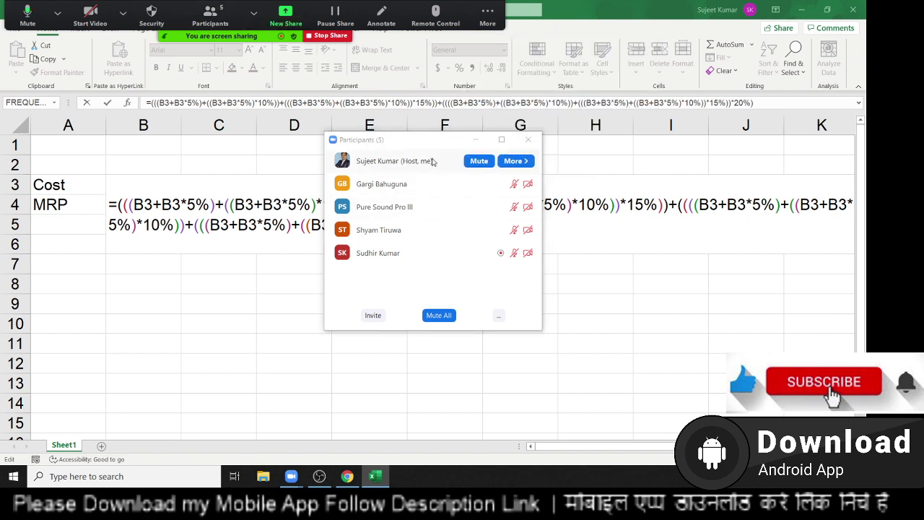
pyautogui.click(533, 140)
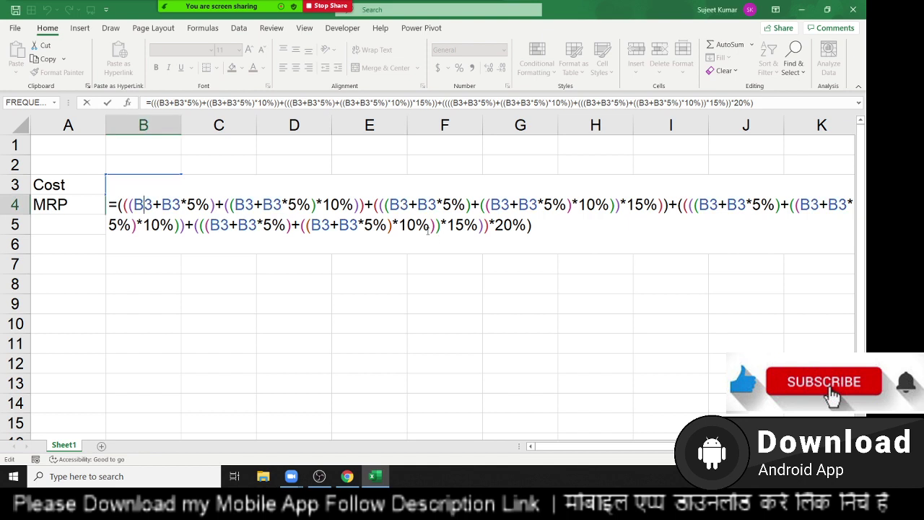
# Commit B4's combined formula so MRP shows 79.695 for the Cost of 50.
pyautogui.hotkey('ctrl', 'Return')
pyautogui.press('Return')
pyautogui.press('Up')
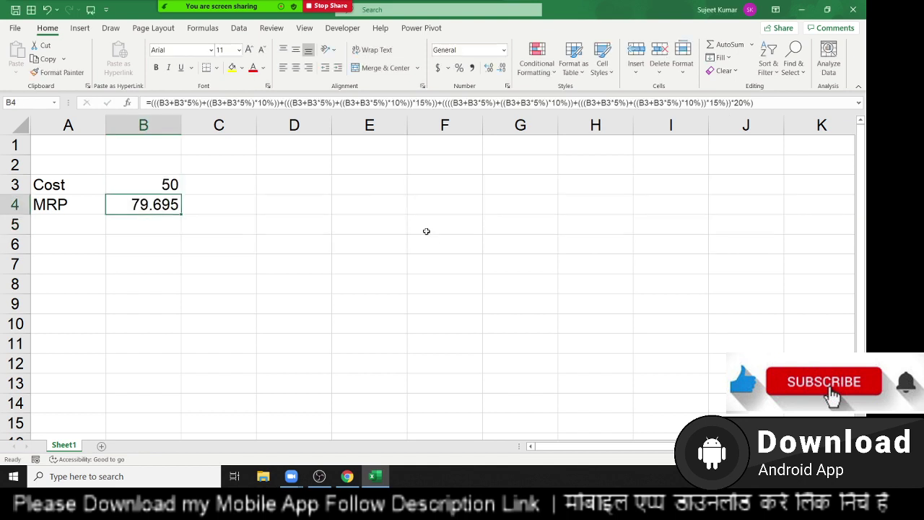
pyautogui.press('Up')
pyautogui.press('Down')
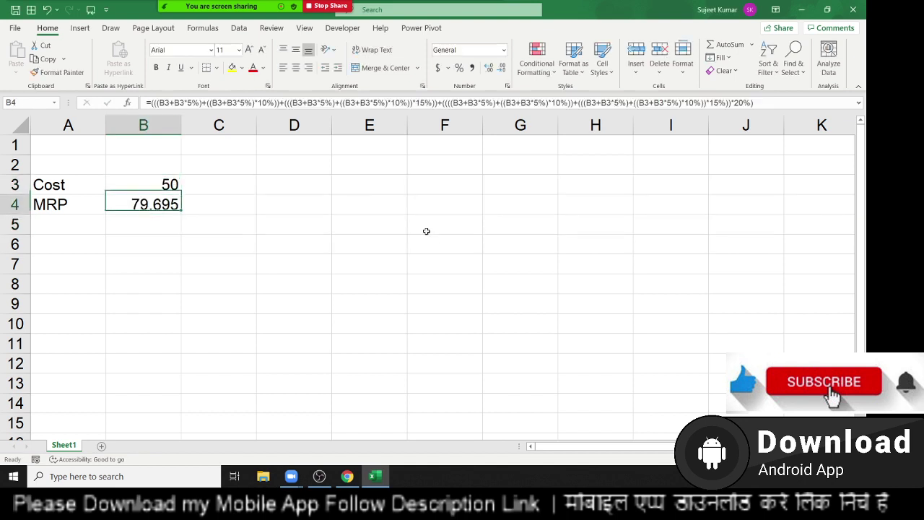
pyautogui.click(269, 155)
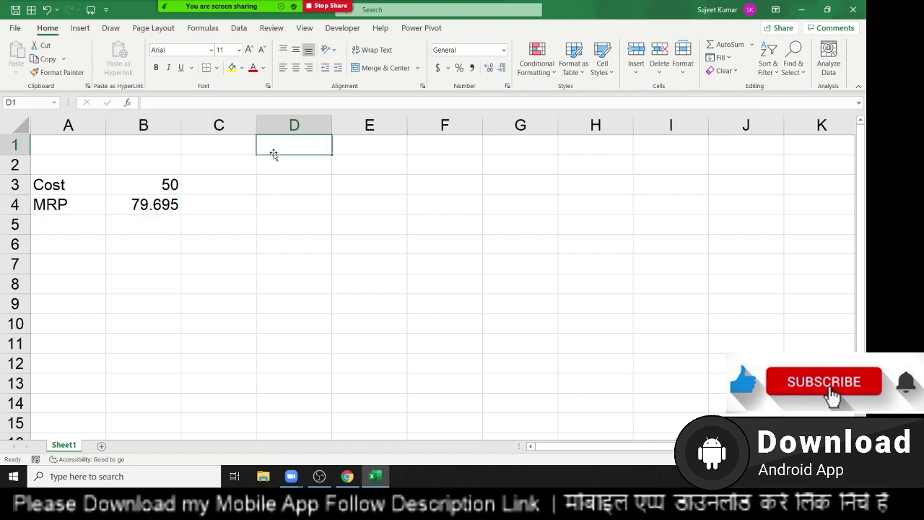
# Enter headers Cost in D1 and MRP in E1, with 52 in D2.
pyautogui.write('Month')
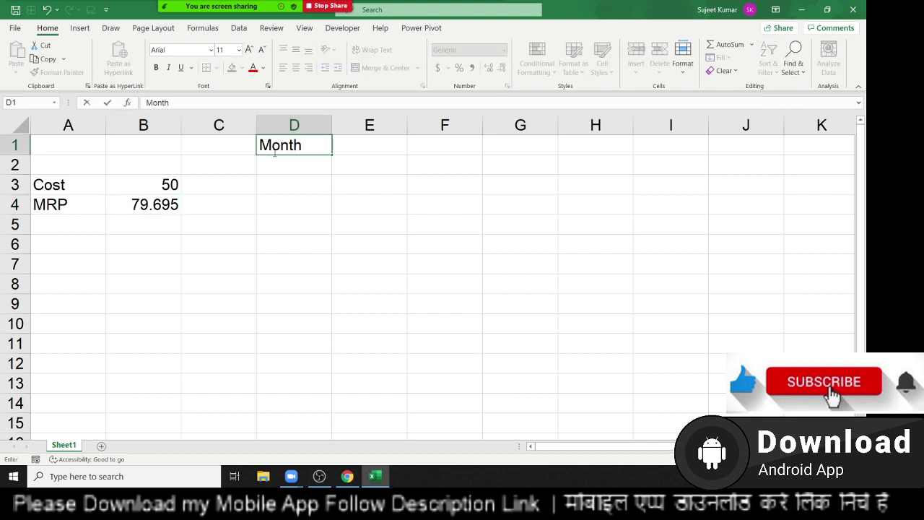
pyautogui.press('BackSpace')
pyautogui.press('BackSpace')
pyautogui.press('BackSpace')
pyautogui.press('BackSpace')
pyautogui.press('BackSpace')
pyautogui.write('Cos')
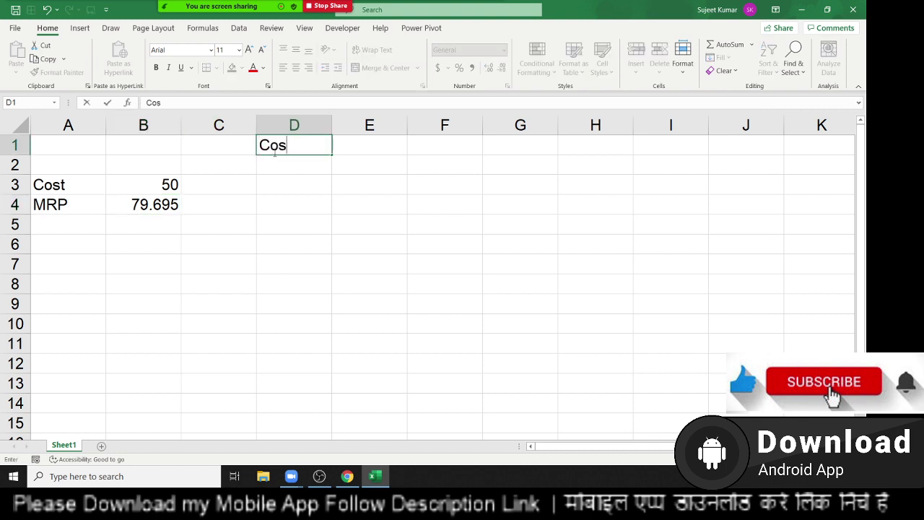
pyautogui.write('t')
pyautogui.press('Tab')
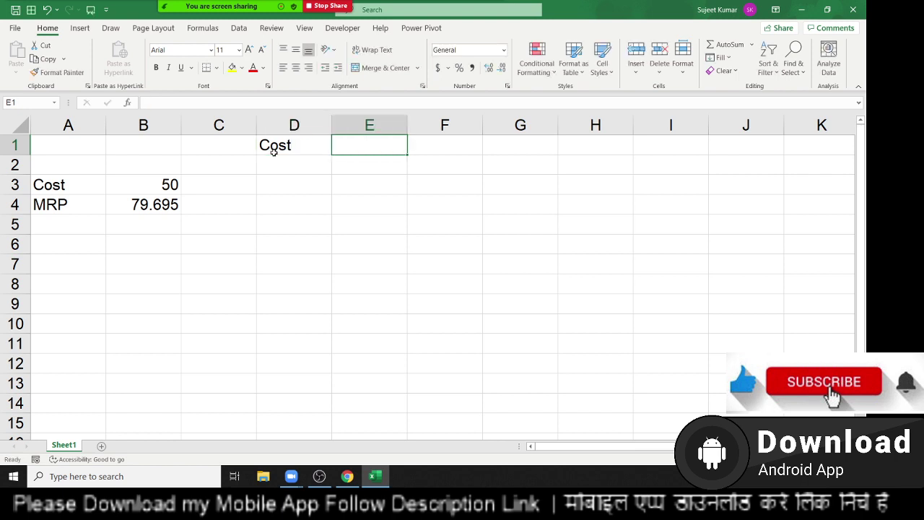
pyautogui.write('MRP')
pyautogui.press('Return')
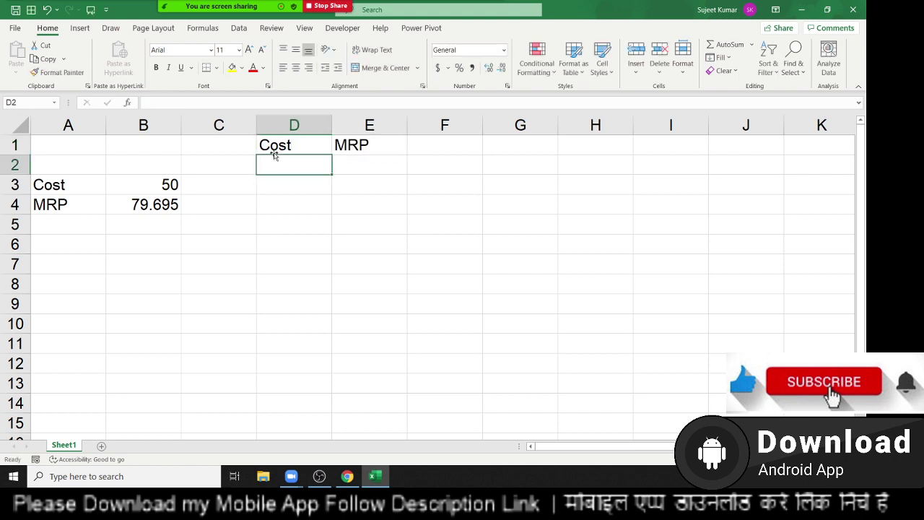
pyautogui.write('52')
pyautogui.press('Return')
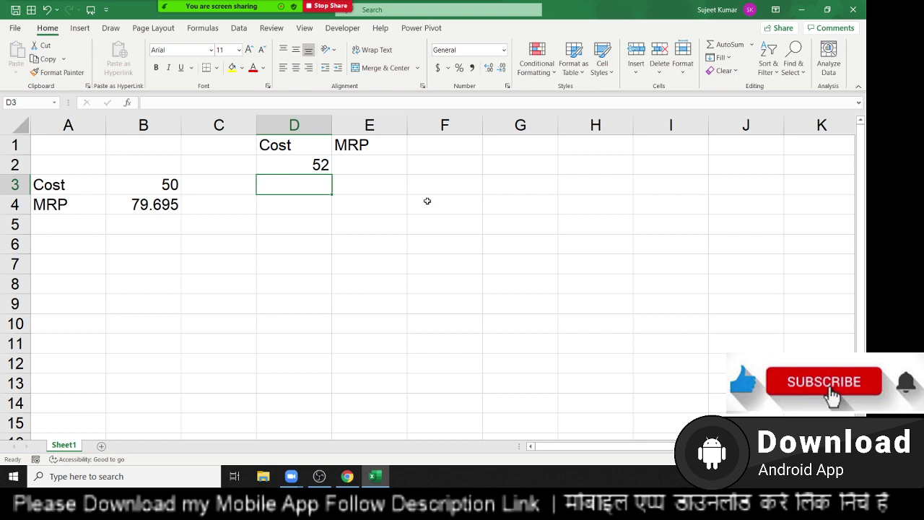
pyautogui.click(379, 170)
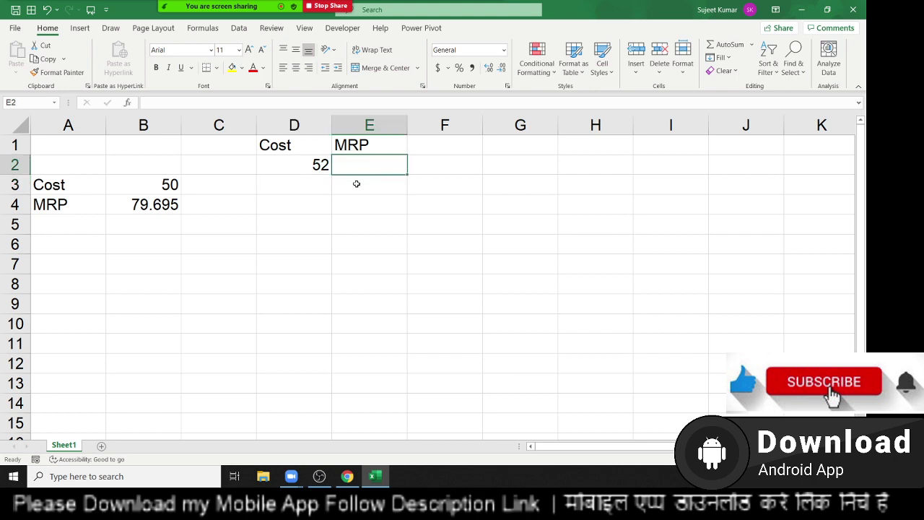
pyautogui.click(202, 28)
# Create the defined name M_C referring to =D2+(D2*5%).
pyautogui.click(361, 45)
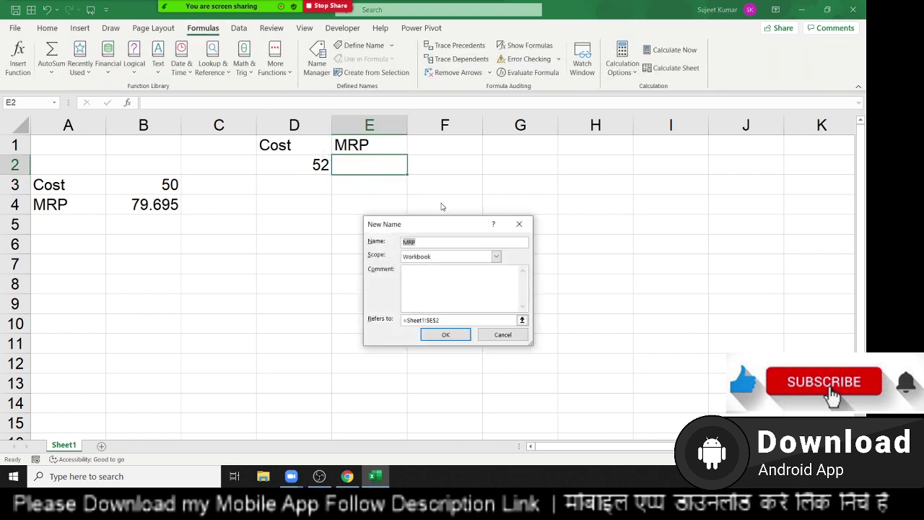
pyautogui.moveTo(430, 224); pyautogui.dragTo(569, 176)
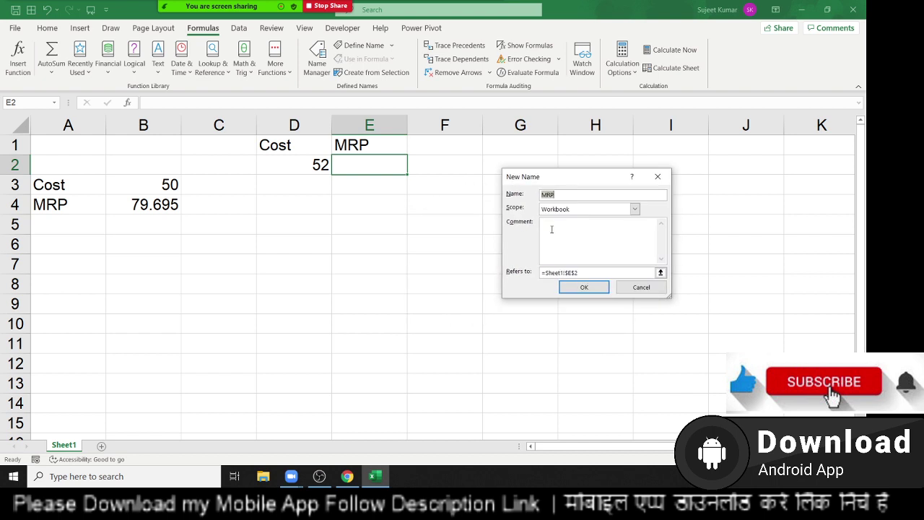
pyautogui.write('=')
pyautogui.write('M_')
pyautogui.write('C')
pyautogui.moveTo(615, 273); pyautogui.dragTo(543, 273)
pyautogui.write('=')
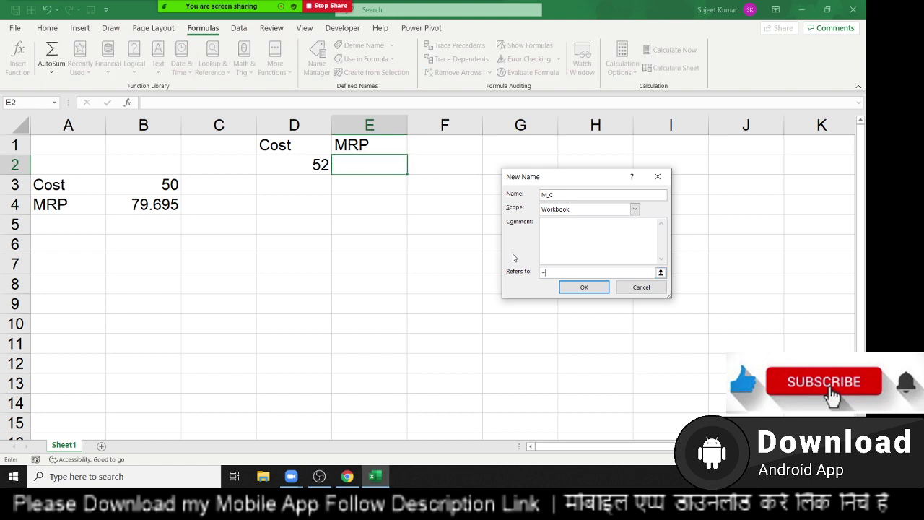
pyautogui.click(279, 165)
pyautogui.write('+')
pyautogui.moveTo(592, 273); pyautogui.dragTo(534, 264)
pyautogui.write('=m')
pyautogui.press('BackSpace')
pyautogui.write('2')
pyautogui.write('+(')
pyautogui.write('D2')
pyautogui.write('*')
pyautogui.write('5%')
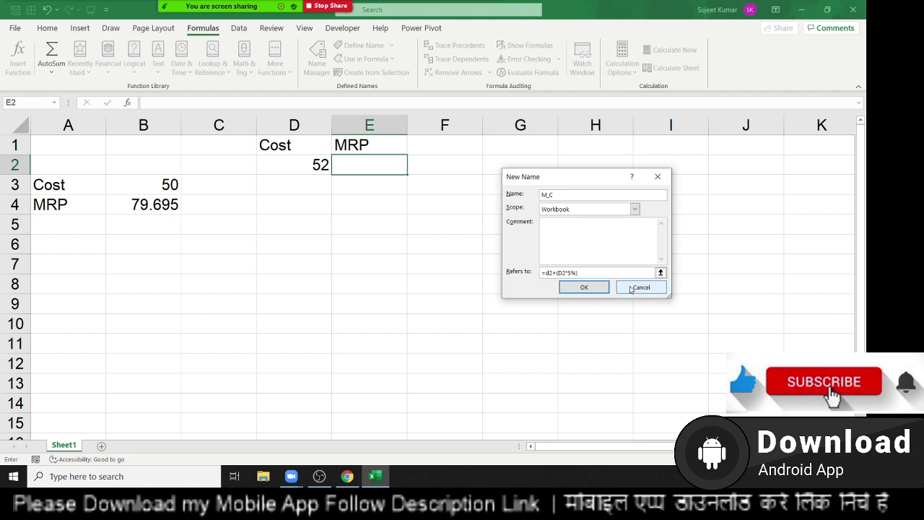
pyautogui.click(594, 288)
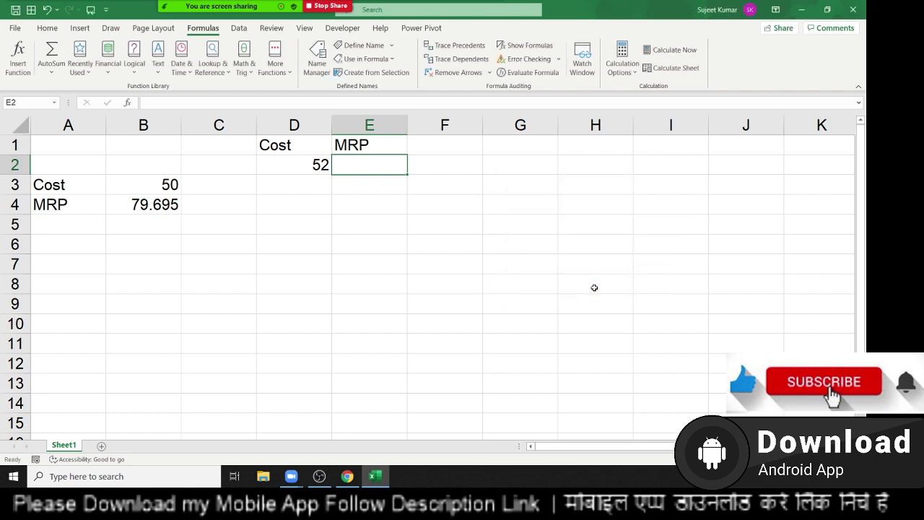
# Add the name D_C in Name Manager, referring to =M_C+(M_C*10%).
pyautogui.click(321, 69)
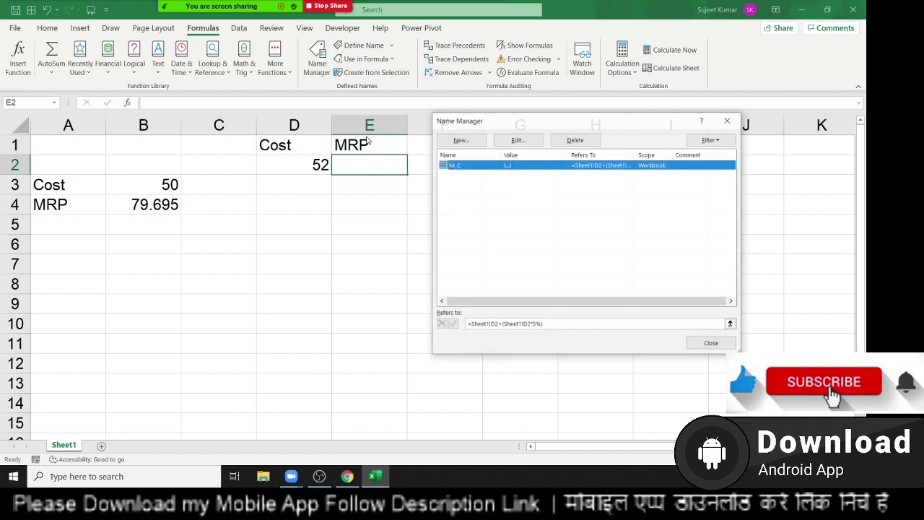
pyautogui.click(475, 143)
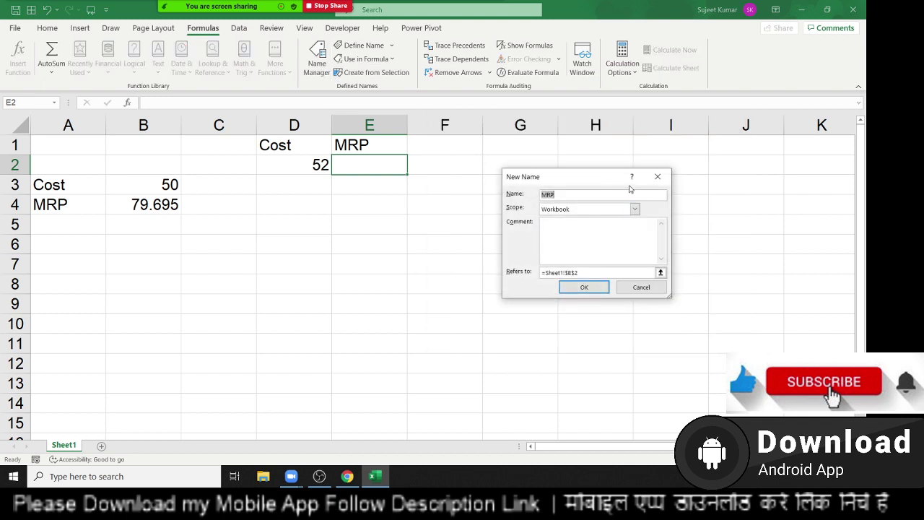
pyautogui.write('D')
pyautogui.write('_C')
pyautogui.press('Tab')
pyautogui.press('Tab')
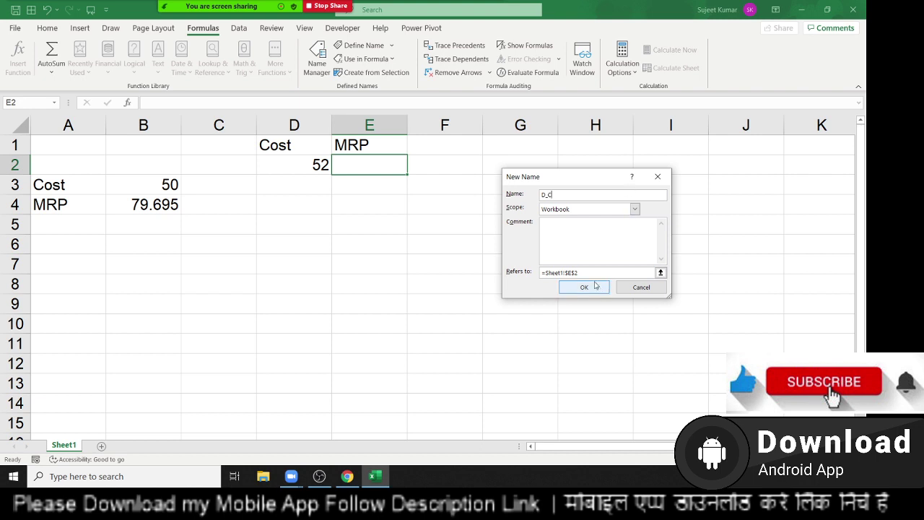
pyautogui.press('Tab')
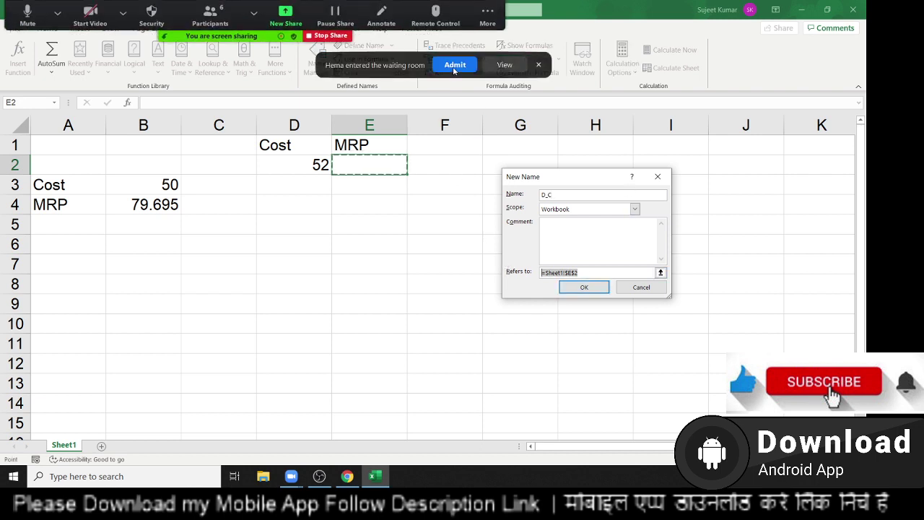
pyautogui.write('=')
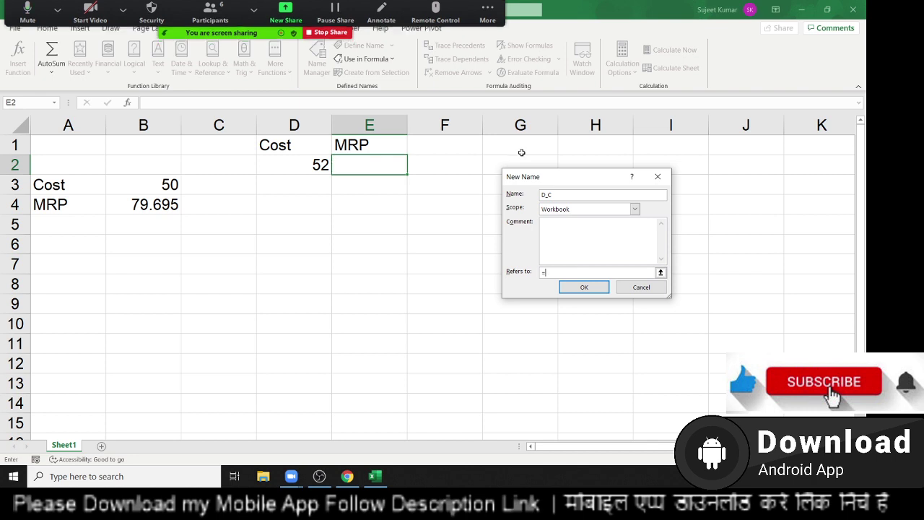
pyautogui.write('m')
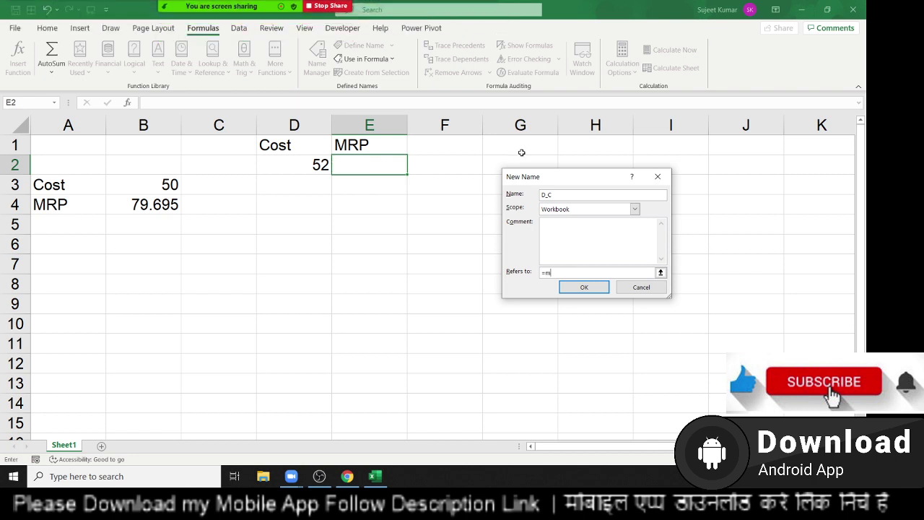
pyautogui.write('_c+(')
pyautogui.write('M_')
pyautogui.write('C*1')
pyautogui.write('0%')
pyautogui.write(')')
pyautogui.press('BackSpace')
pyautogui.click(570, 289)
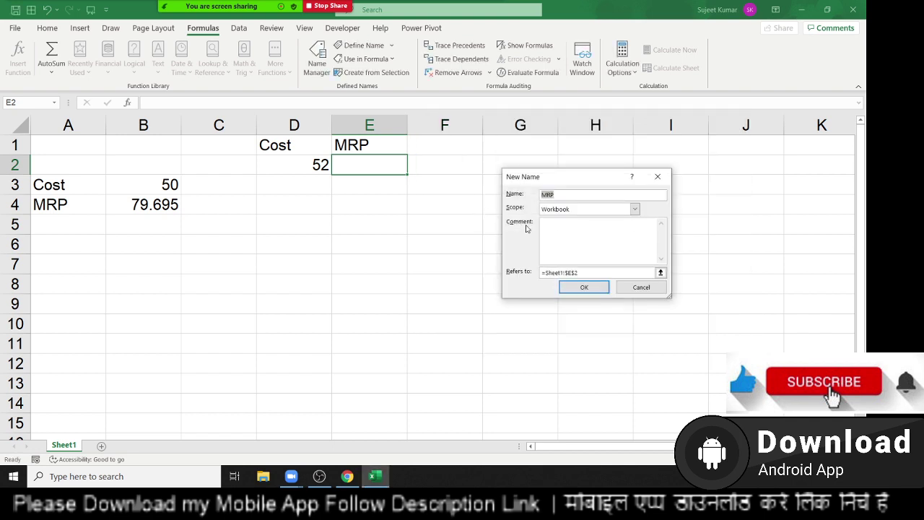
# Name the new entry H_C with the definition =D_C+(D_C*15%).
pyautogui.write('H_')
pyautogui.write('C')
pyautogui.click(561, 272)
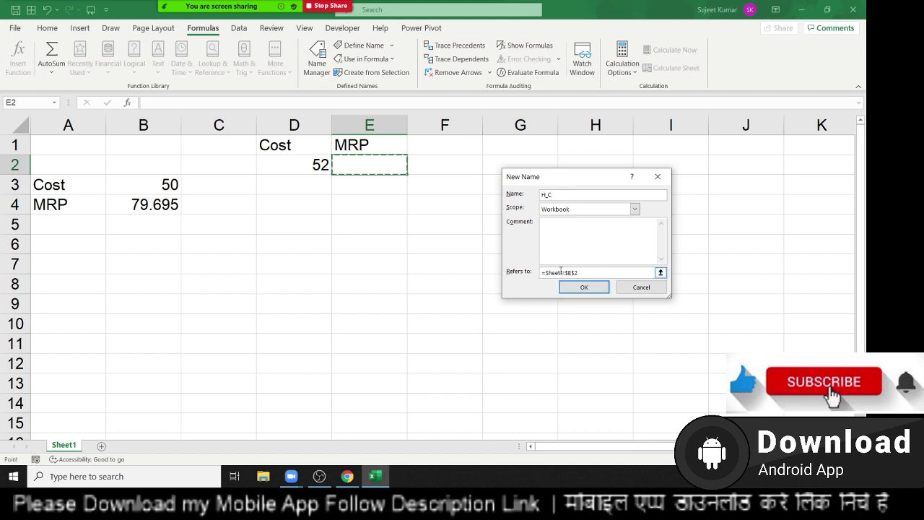
pyautogui.hotkey('ctrl', 'a')
pyautogui.write('=m')
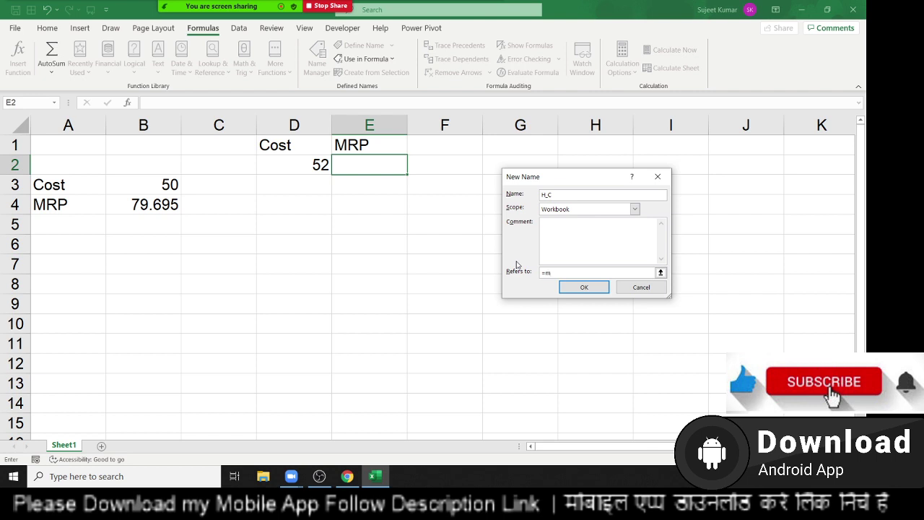
pyautogui.press('BackSpace')
pyautogui.write('D')
pyautogui.press('BackSpace')
pyautogui.write('C+')
pyautogui.write('(')
pyautogui.write('D')
pyautogui.write('_C')
pyautogui.write('*15%')
pyautogui.click(588, 288)
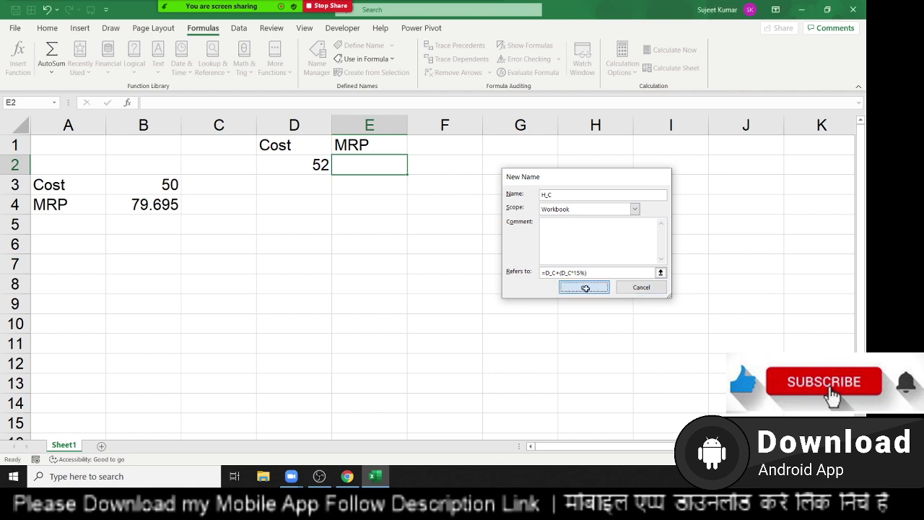
pyautogui.click(456, 141)
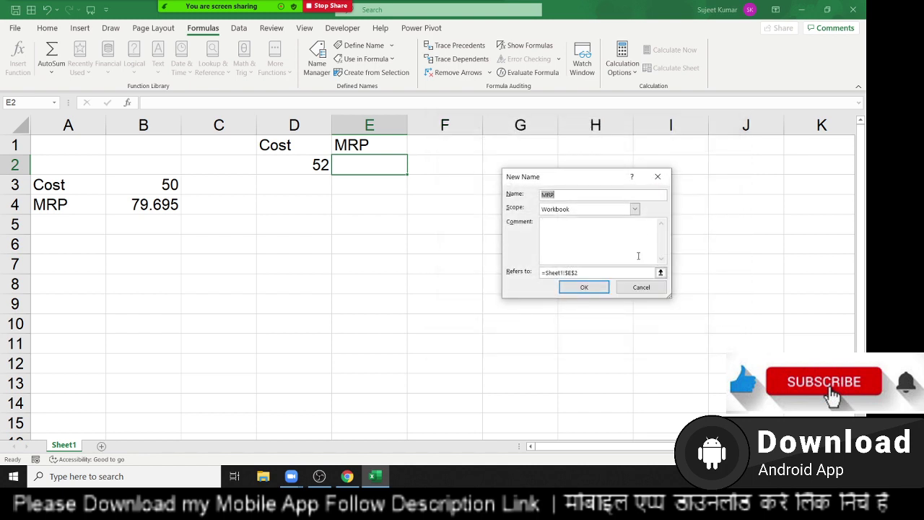
# Define MRP as =H_C+(H_C*20%) and close Name Manager.
pyautogui.click(604, 272)
pyautogui.write('=')
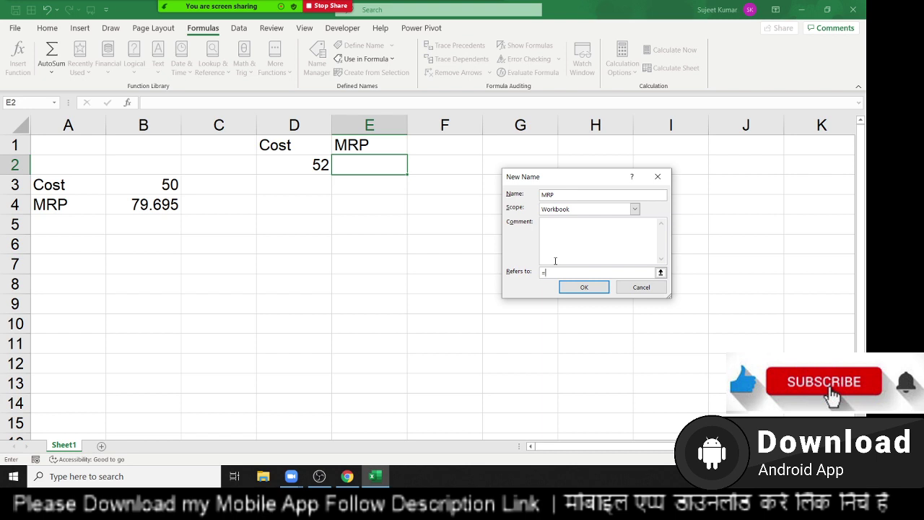
pyautogui.write('H_C+')
pyautogui.write('(')
pyautogui.write('H_')
pyautogui.write('C')
pyautogui.write('*')
pyautogui.write('20%_')
pyautogui.write(')')
pyautogui.press('BackSpace')
pyautogui.click(571, 288)
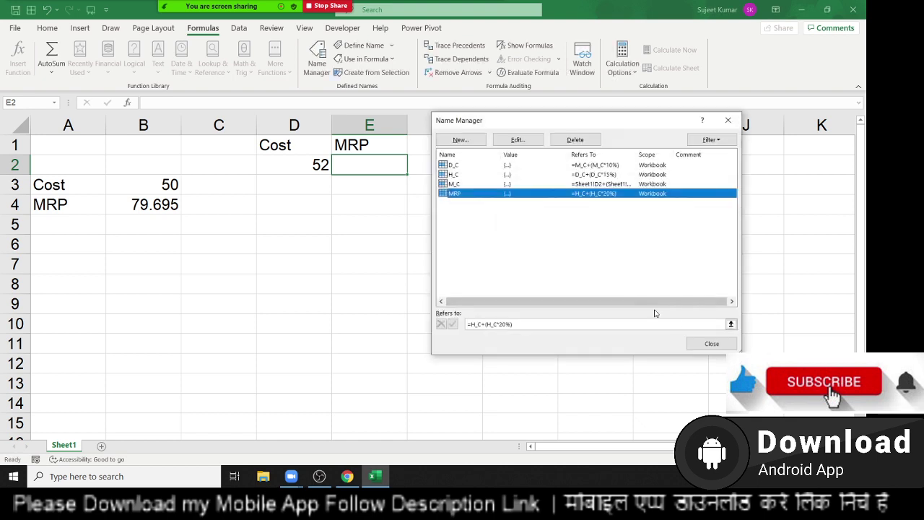
pyautogui.click(714, 345)
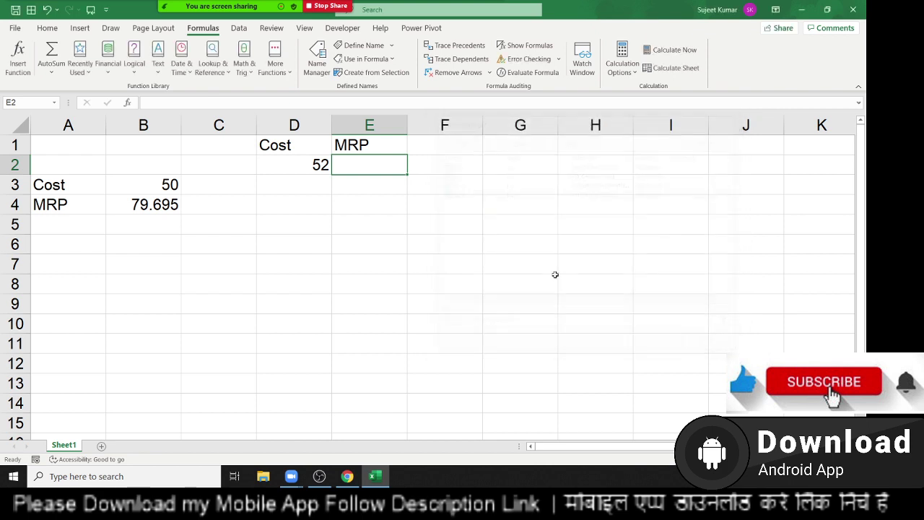
# Enter =MRP in E2, giving 82.8828 for the 52 cost.
pyautogui.click(371, 201)
pyautogui.click(350, 163)
pyautogui.write('=')
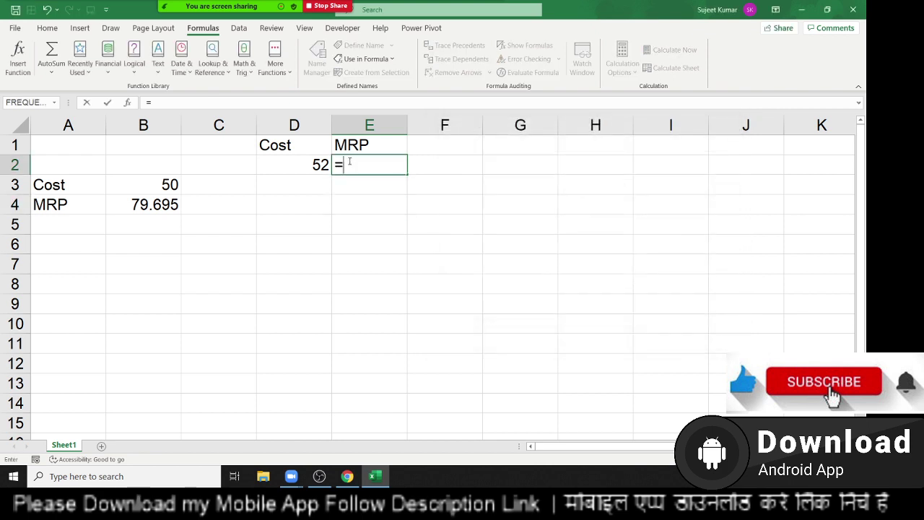
pyautogui.write('mrp')
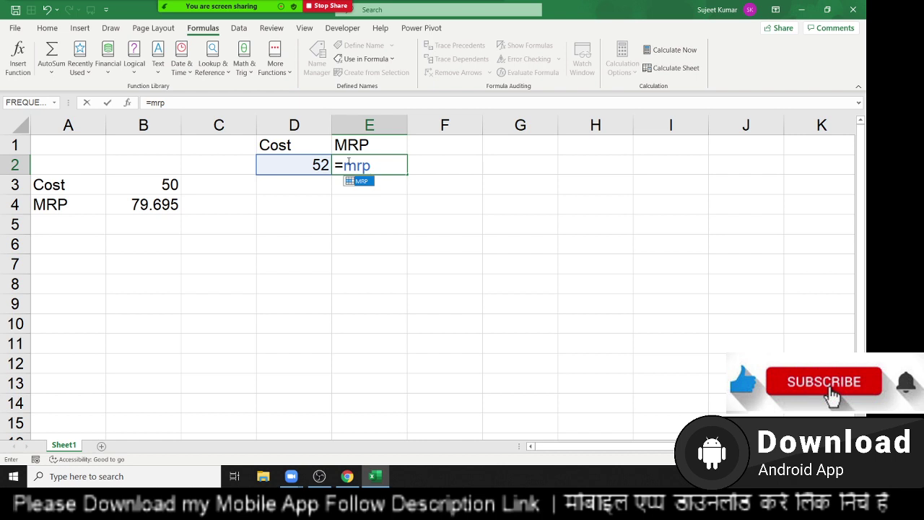
pyautogui.press('Return')
pyautogui.click(347, 163)
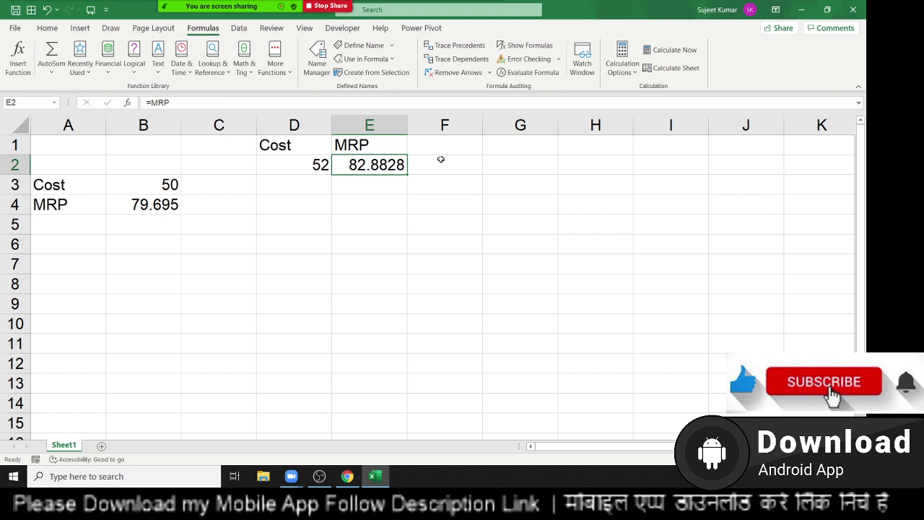
pyautogui.click(223, 9)
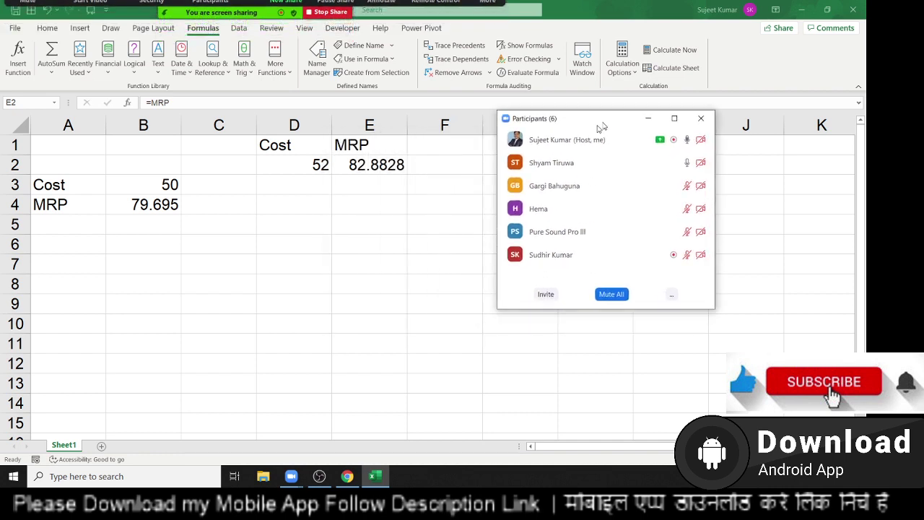
pyautogui.doubleClick(366, 171)
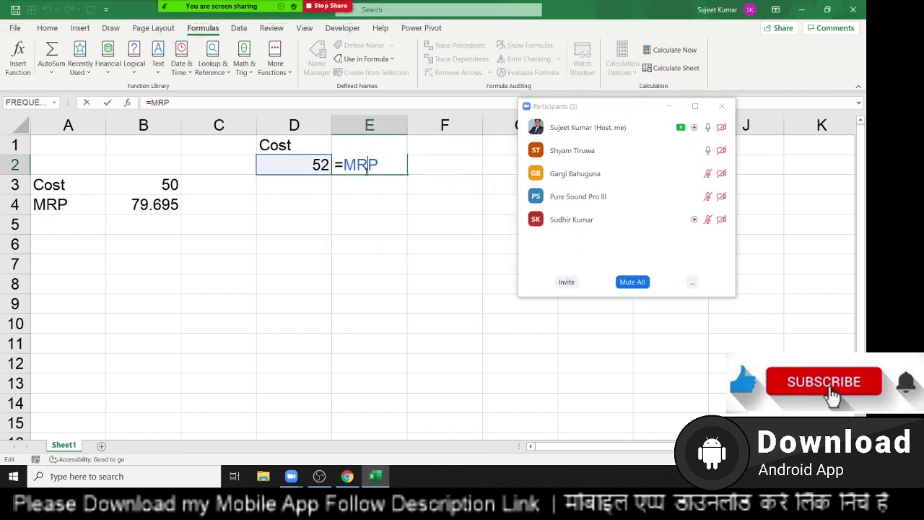
pyautogui.press('Return')
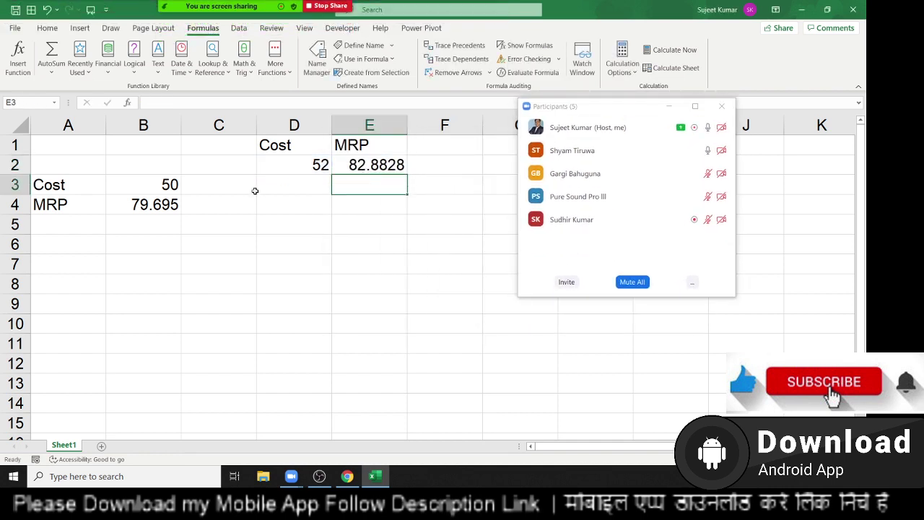
pyautogui.doubleClick(152, 204)
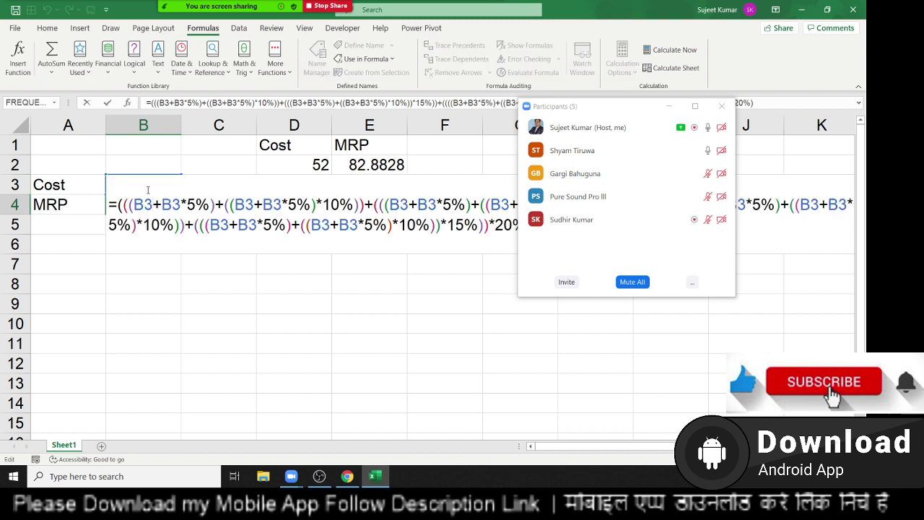
pyautogui.moveTo(123, 206); pyautogui.dragTo(447, 224)
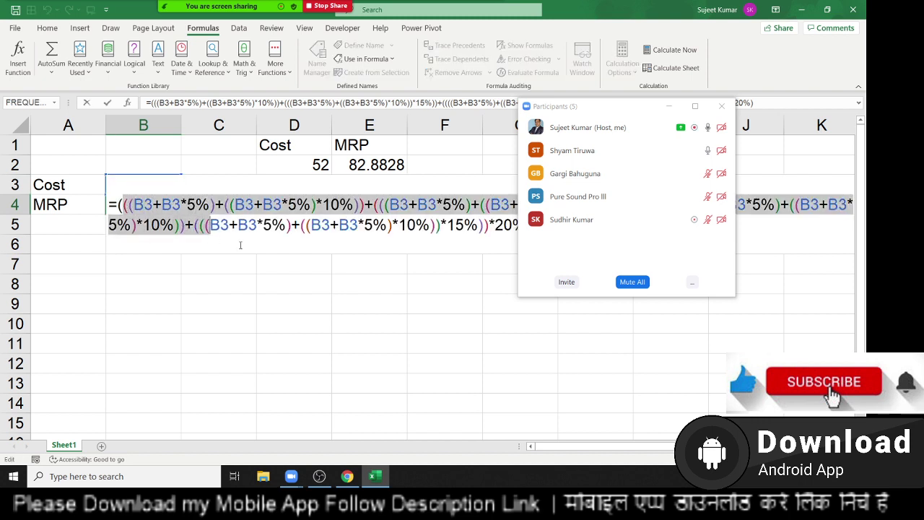
pyautogui.moveTo(470, 276); pyautogui.dragTo(499, 286)
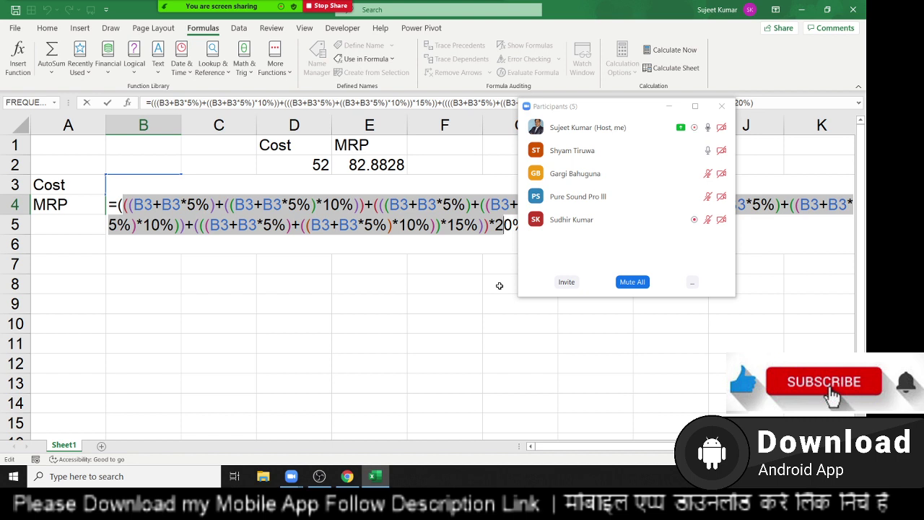
# Enter costs 85, 36, 63 in D3:D5 and fill =MRP down to E5 (135.4815, 57.3804, 100.4157).
pyautogui.hotkey('ctrl', 'Return')
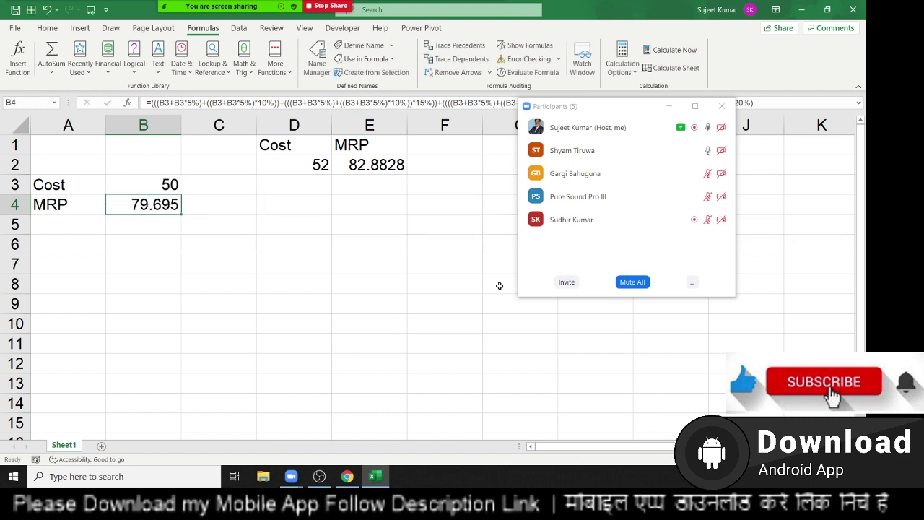
pyautogui.doubleClick(398, 162)
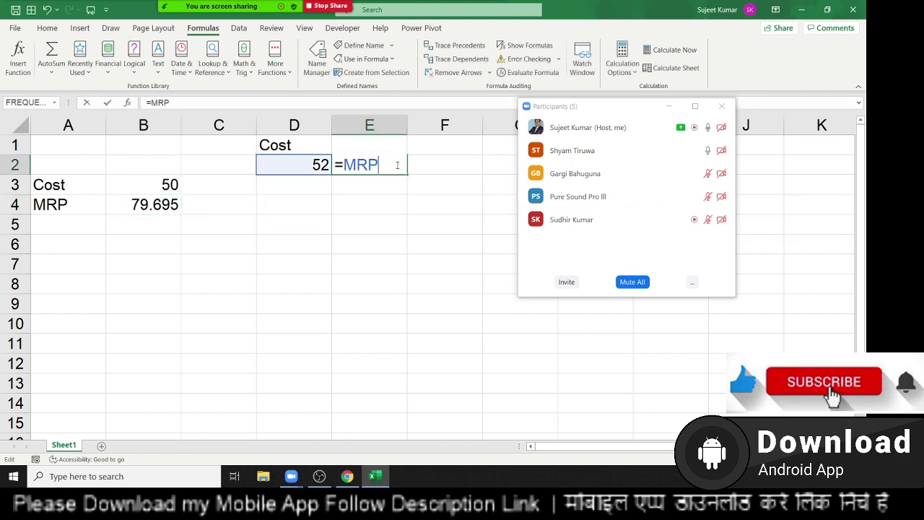
pyautogui.hotkey('ctrl', 'Return')
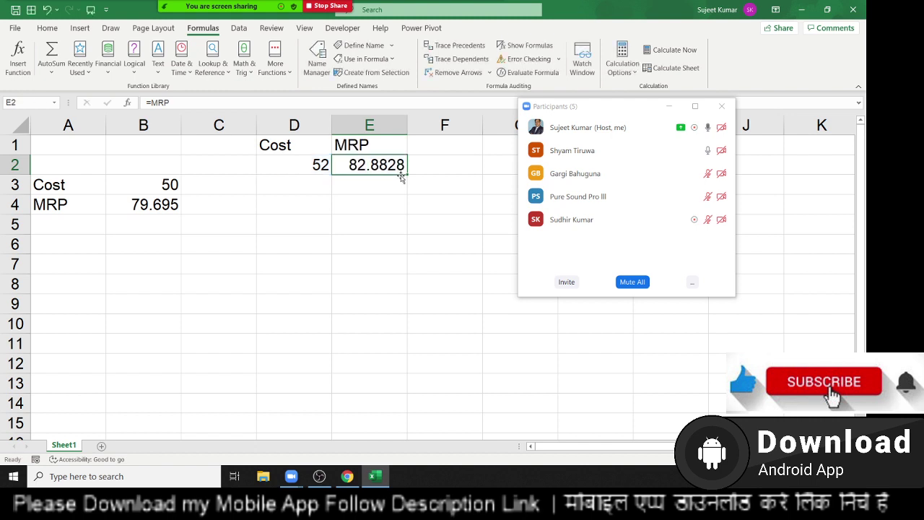
pyautogui.press('Left')
pyautogui.press('Down')
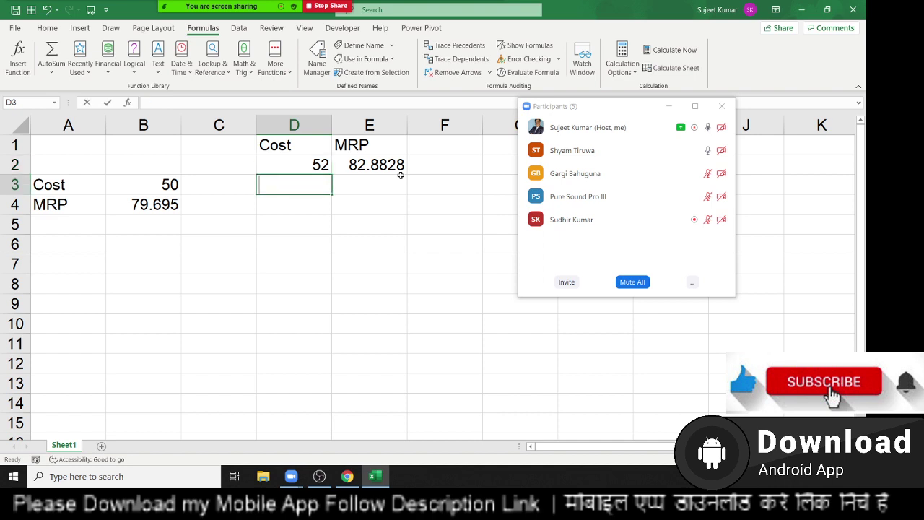
pyautogui.write('85')
pyautogui.press('Return')
pyautogui.write('36')
pyautogui.press('Return')
pyautogui.write('63')
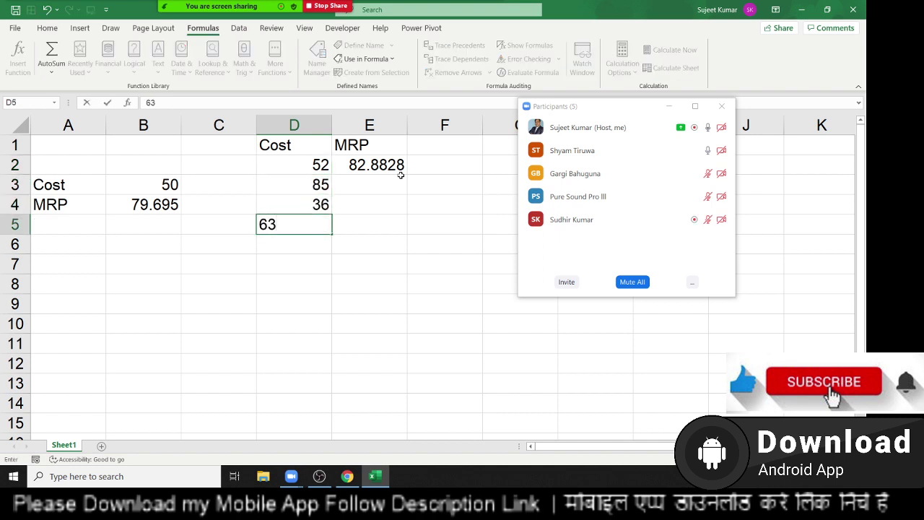
pyautogui.click(402, 178)
pyautogui.click(394, 166)
pyautogui.doubleClick(408, 174)
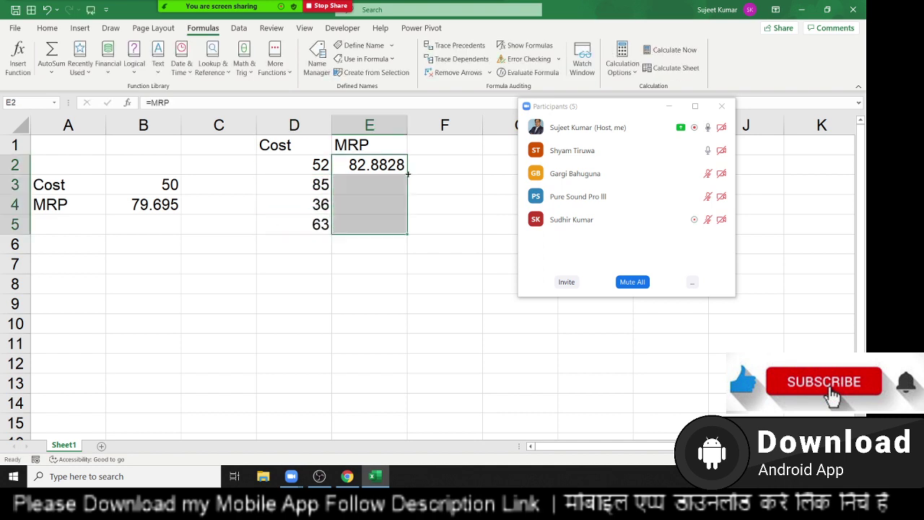
# Add a new Sheet2 and enter 85 in A1 and 52 in A2.
pyautogui.click(101, 446)
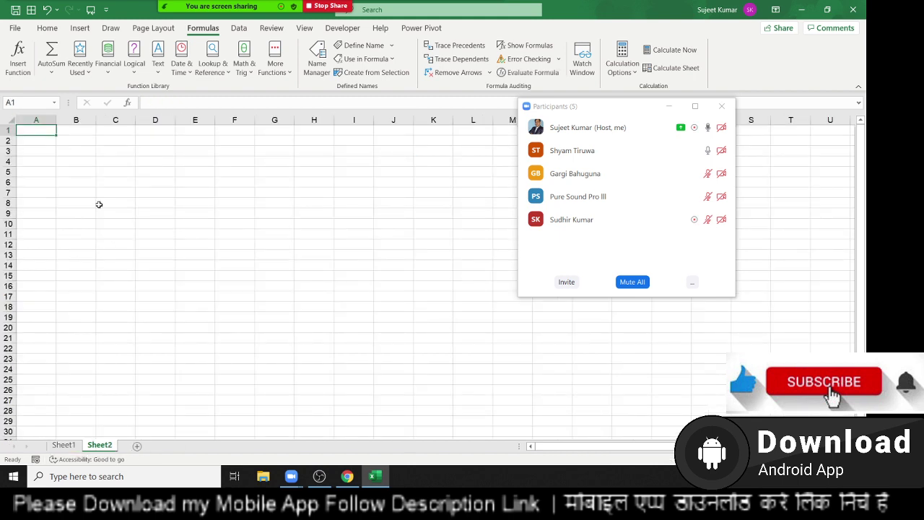
pyautogui.write('85')
pyautogui.press('Return')
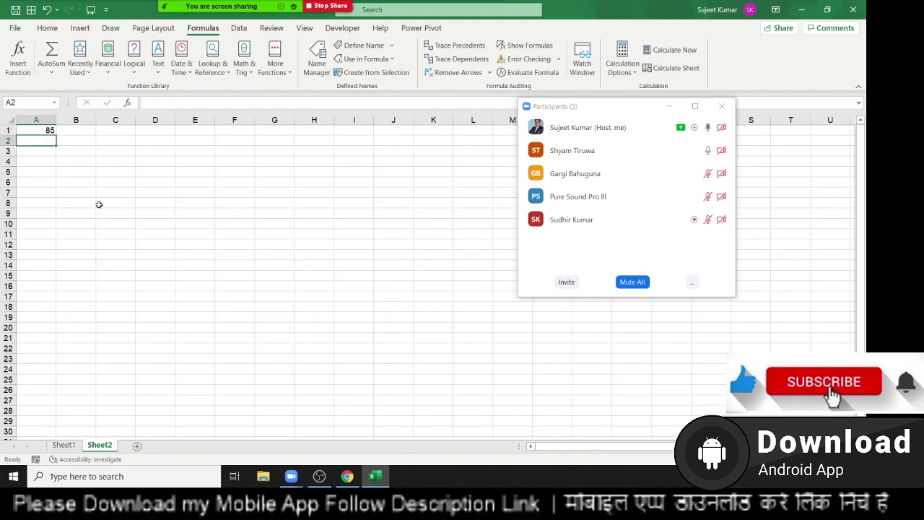
pyautogui.write('52')
pyautogui.press('Return')
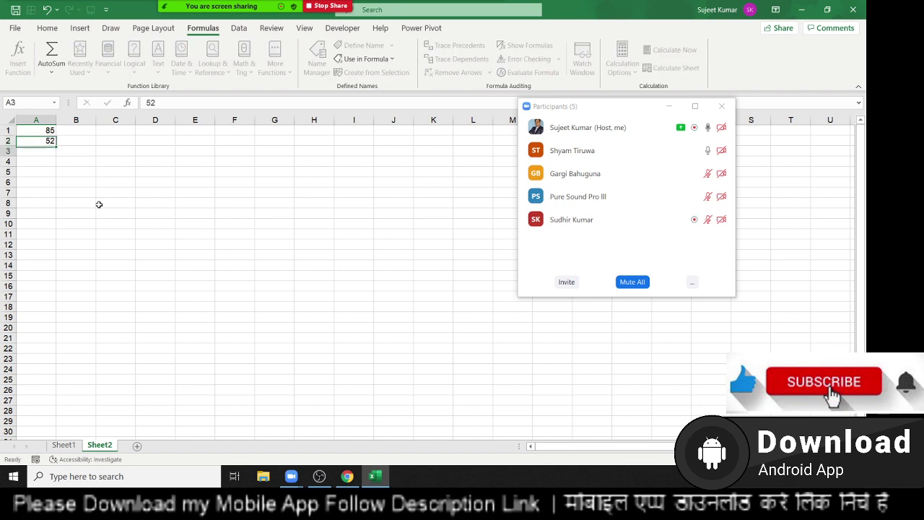
# Enter =MRP in B1 and see that it returns 0.
pyautogui.press('Up')
pyautogui.press('Up')
pyautogui.press('Right')
pyautogui.write('=M')
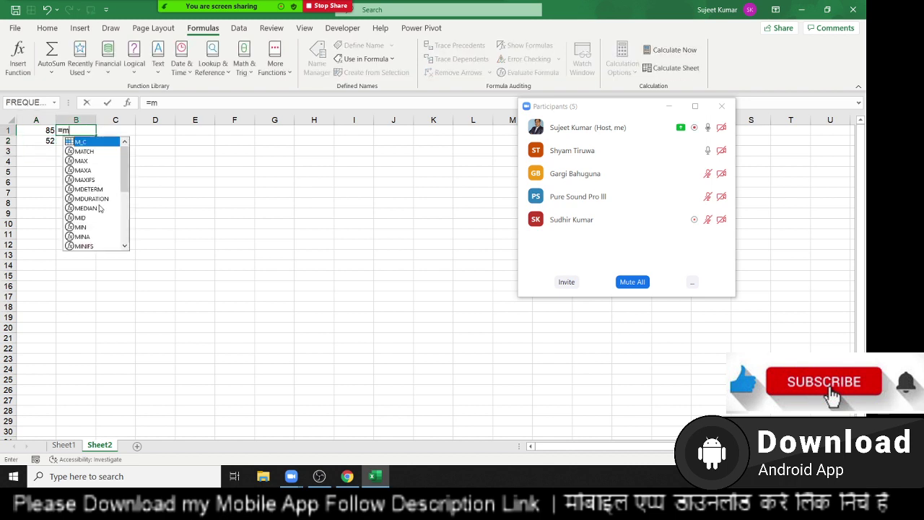
pyautogui.write('RP')
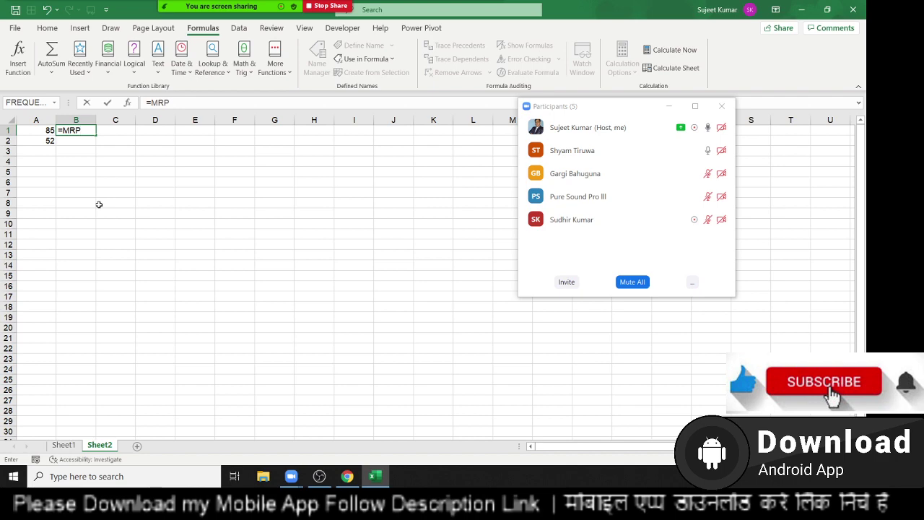
pyautogui.press('Return')
pyautogui.press('Up')
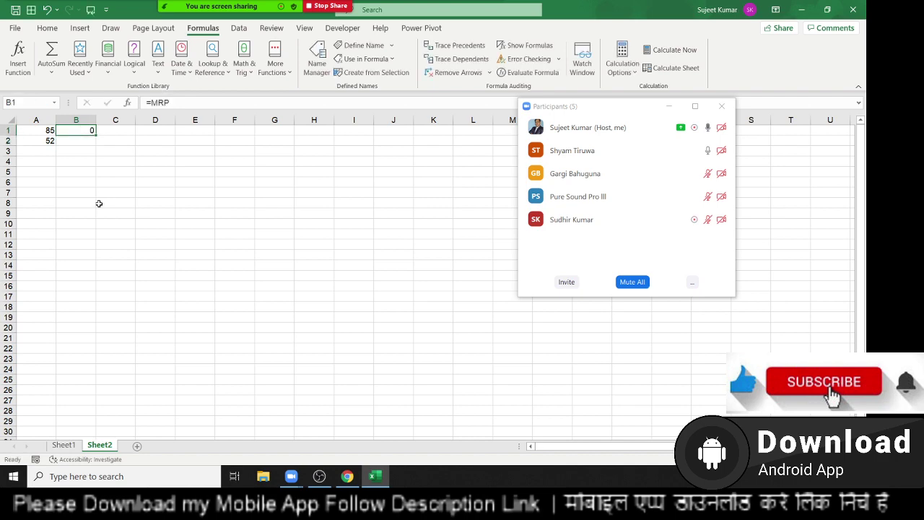
# In Name Manager, review the definitions behind the MRP and M_C names.
pyautogui.click(317, 61)
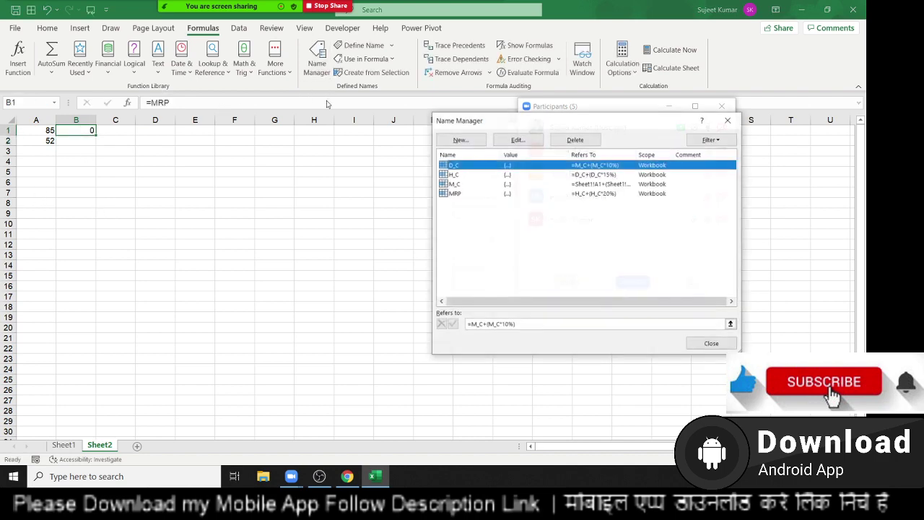
pyautogui.click(465, 193)
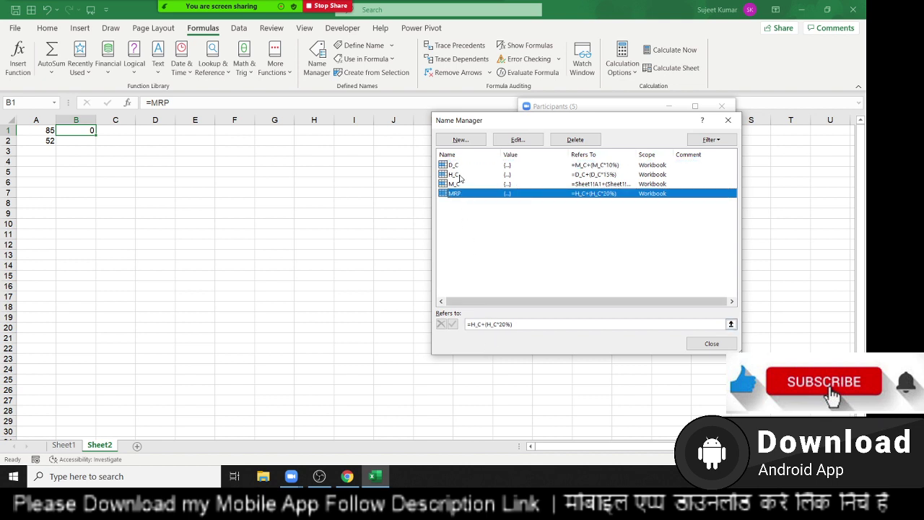
pyautogui.click(461, 184)
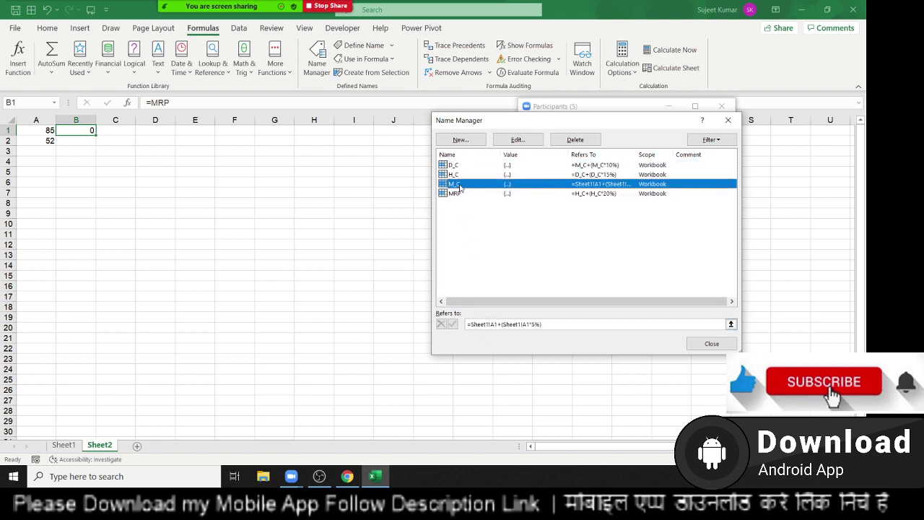
# Redefine M_C as =Sheet2!A1+(A1*5%) so B1's MRP shows 135.4815.
pyautogui.click(490, 327)
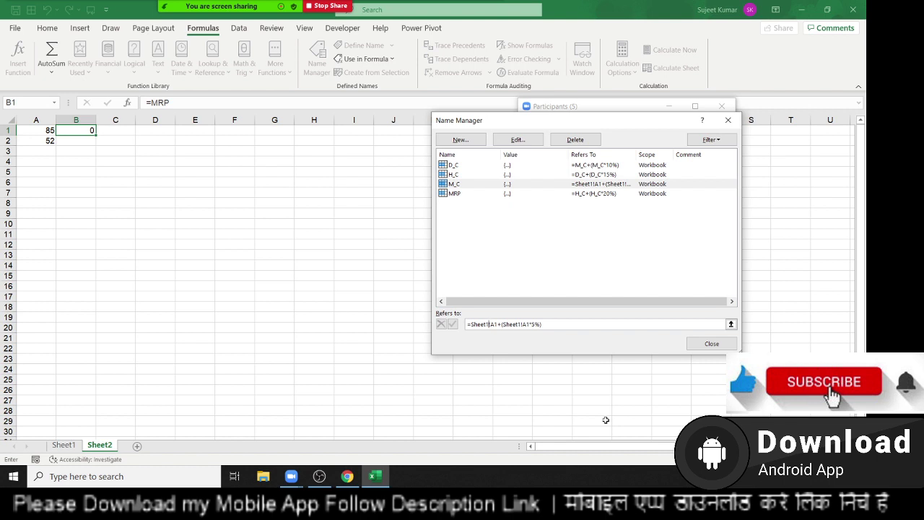
pyautogui.press('BackSpace')
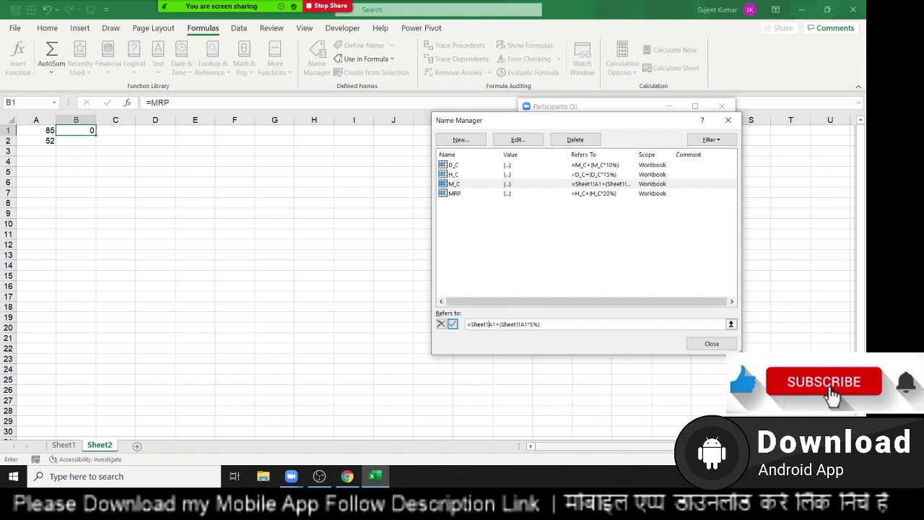
pyautogui.press('BackSpace')
pyautogui.press('BackSpace')
pyautogui.press('BackSpace')
pyautogui.press('BackSpace')
pyautogui.press('BackSpace')
pyautogui.press('BackSpace')
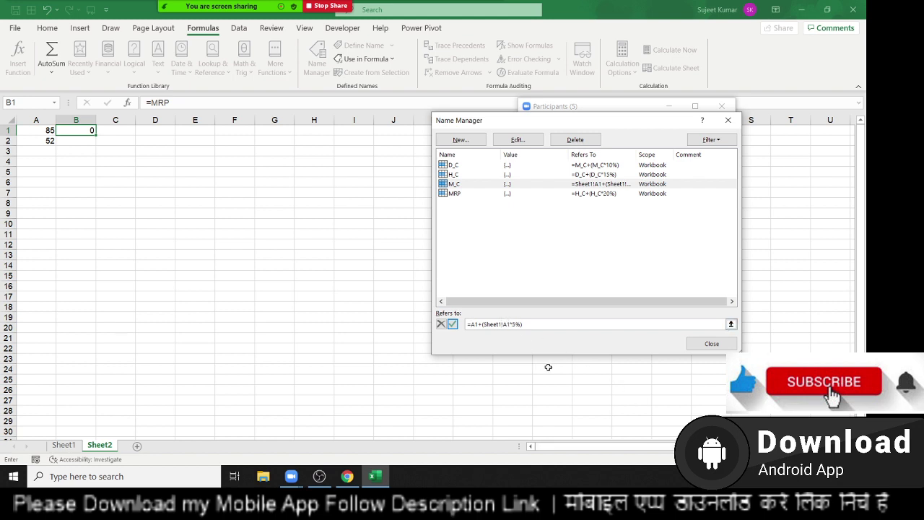
pyautogui.press('BackSpace')
pyautogui.press('BackSpace')
pyautogui.press('BackSpace')
pyautogui.press('BackSpace')
pyautogui.press('BackSpace')
pyautogui.press('BackSpace')
pyautogui.press('BackSpace')
pyautogui.press('BackSpace')
pyautogui.write('+')
pyautogui.write('(')
pyautogui.click(453, 324)
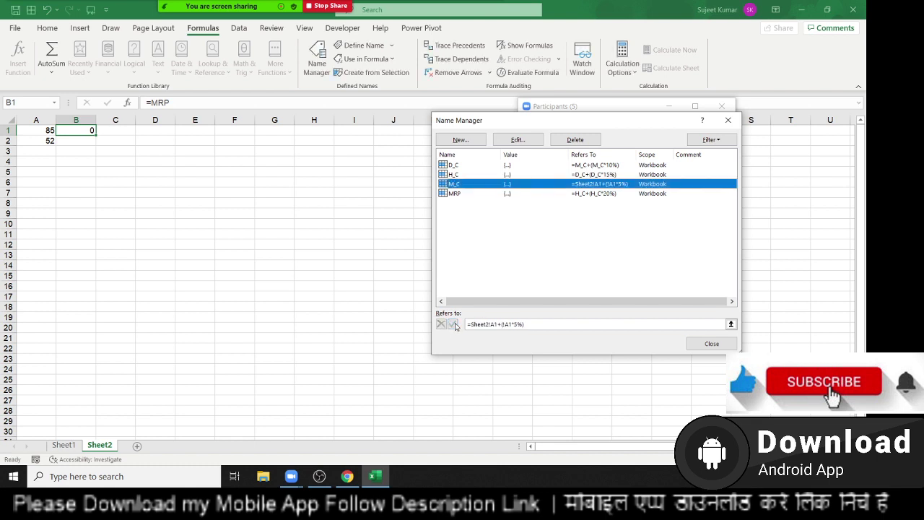
pyautogui.click(712, 344)
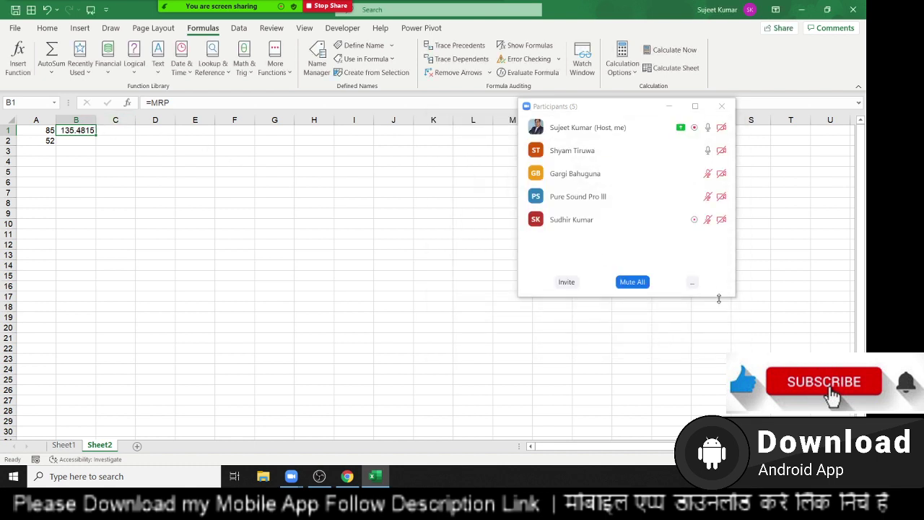
# Close the meeting participants panel, check Sheet1's MRP table, and recommit E2's MRP formula.
pyautogui.click(728, 105)
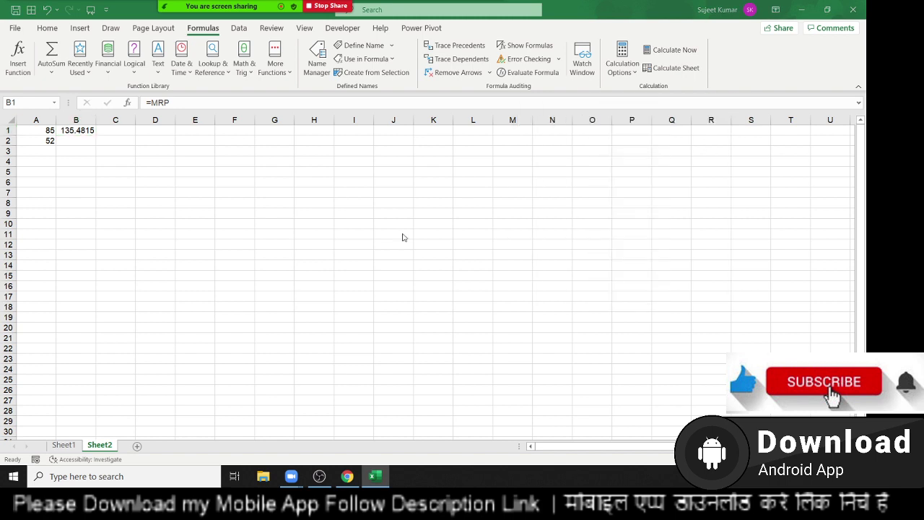
pyautogui.click(69, 446)
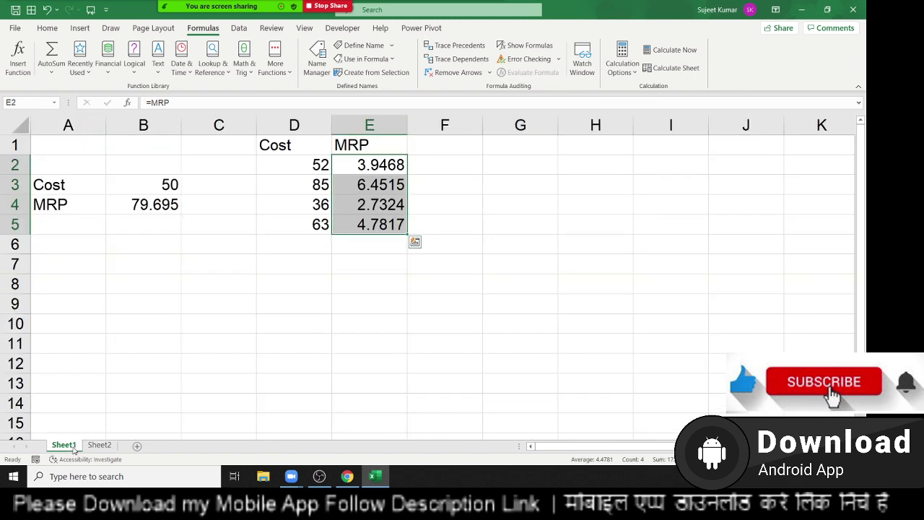
pyautogui.click(94, 447)
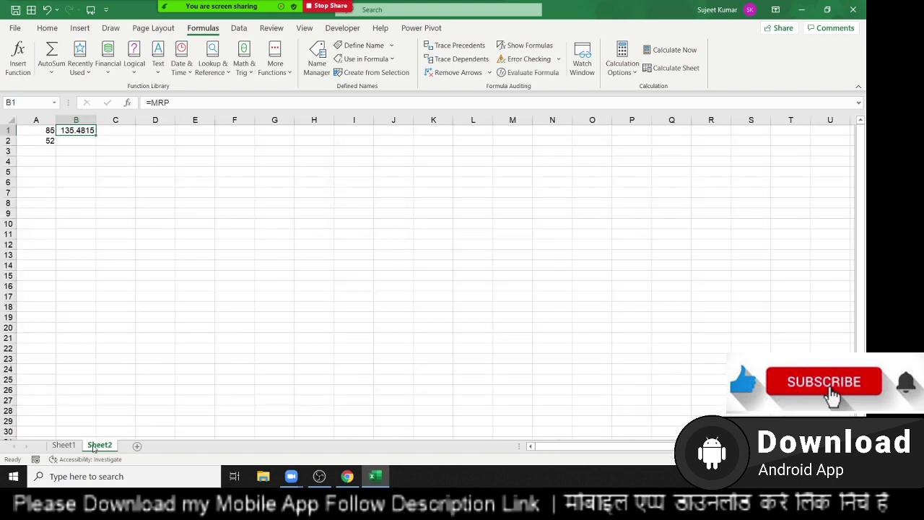
pyautogui.click(71, 447)
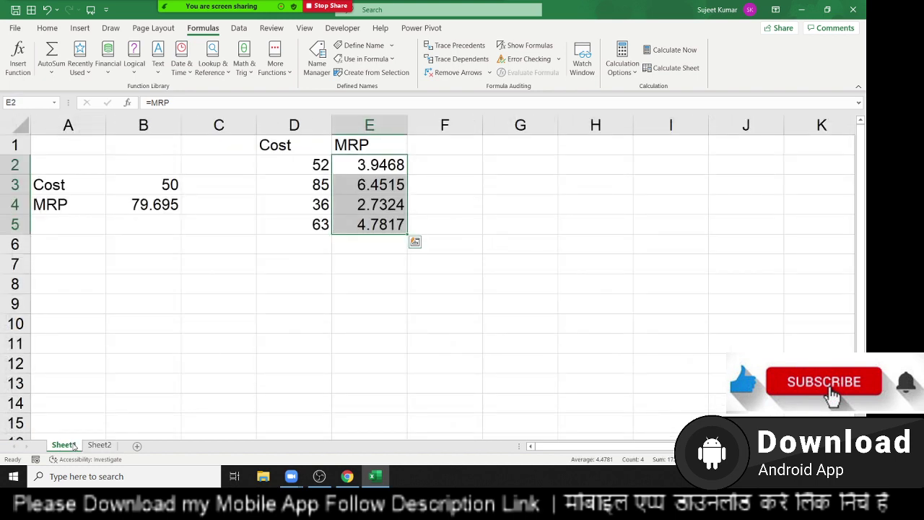
pyautogui.doubleClick(369, 163)
pyautogui.press('Return')
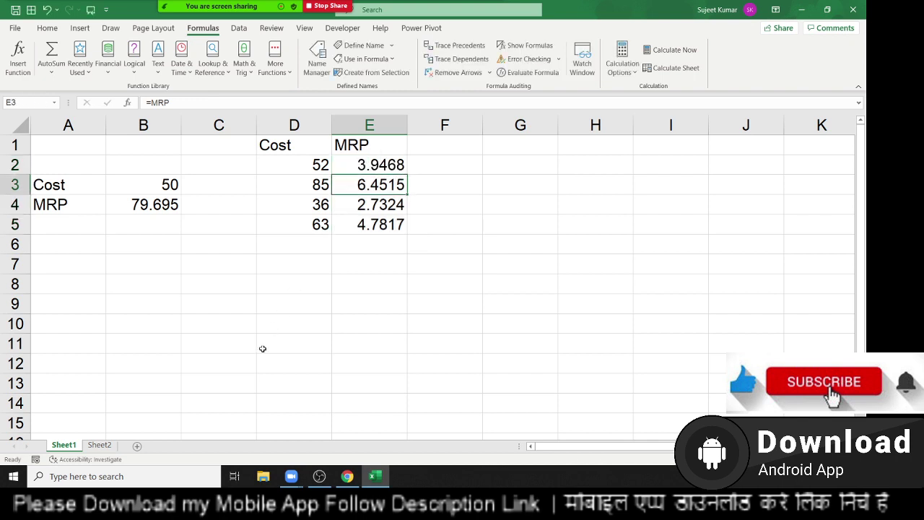
# Clear the MRP result from B1 on Sheet2.
pyautogui.click(102, 447)
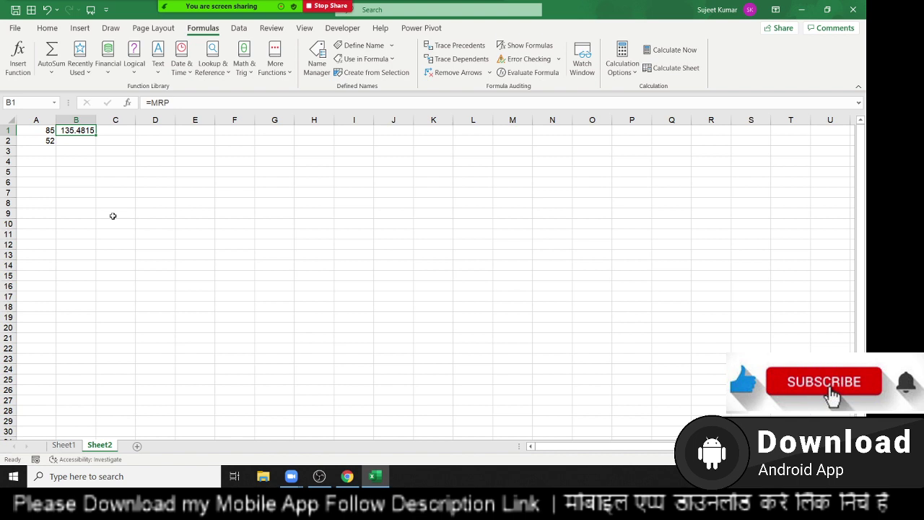
pyautogui.press('Delete')
pyautogui.press('Left')
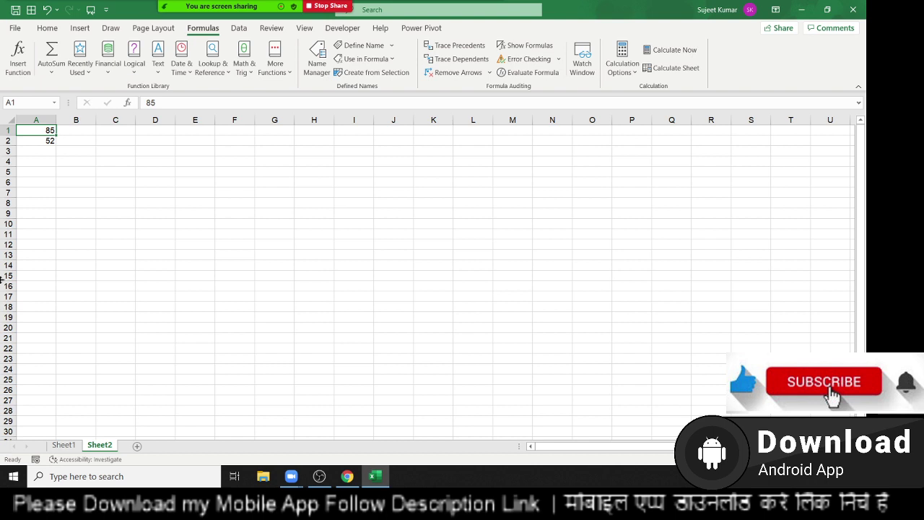
# Replace A1:A2 with a Sales header and the values 85, 36, 52, 36.
pyautogui.press('Down')
pyautogui.press('Up')
pyautogui.hotkey('shift', 'Down')
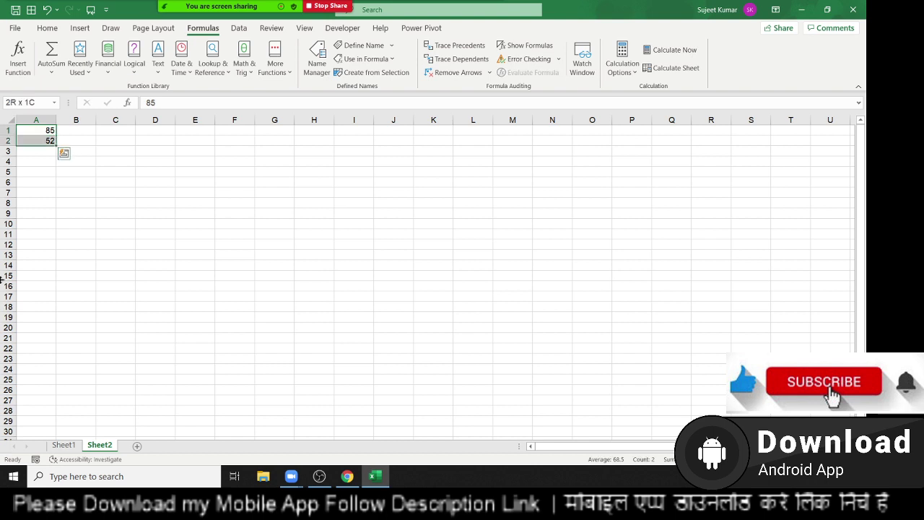
pyautogui.press('Delete')
pyautogui.hotkey('shift', 'Up')
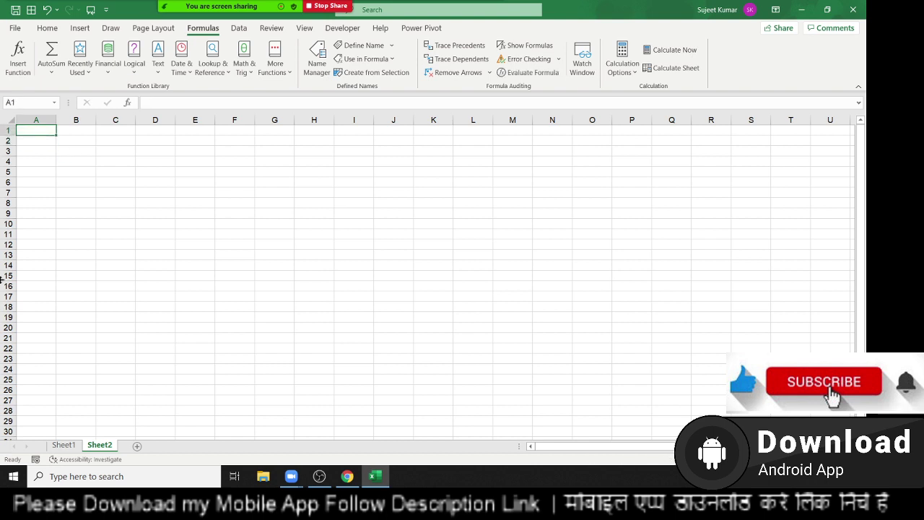
pyautogui.write('Sal')
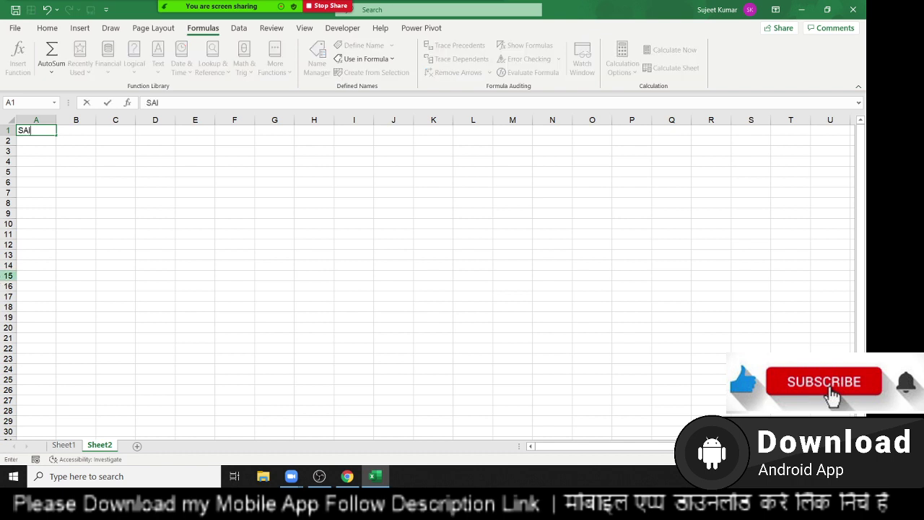
pyautogui.write('es')
pyautogui.press('Return')
pyautogui.write('85')
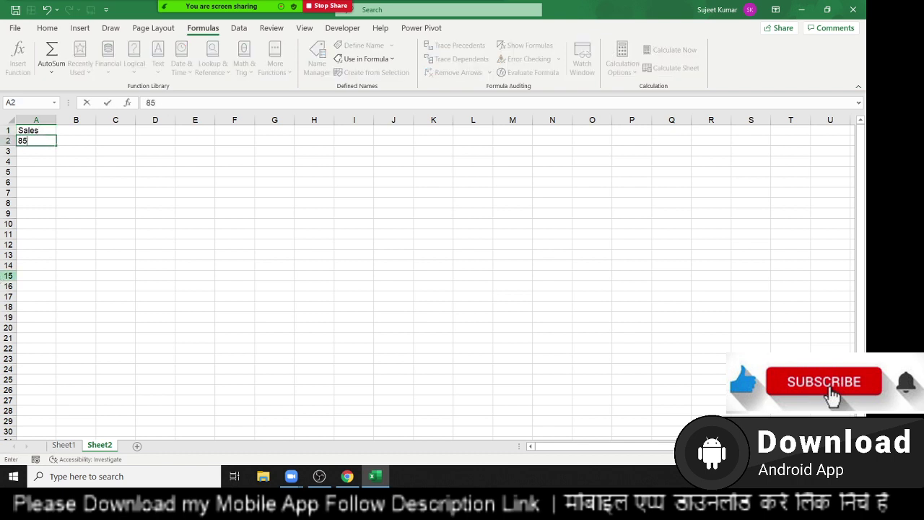
pyautogui.write(' 36 52 36')
pyautogui.press('Return')
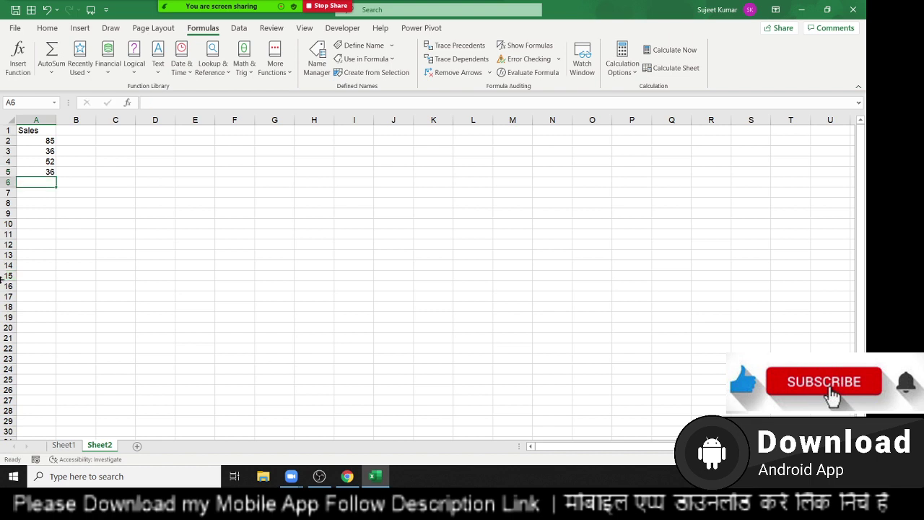
pyautogui.press('Up')
pyautogui.press('Up')
pyautogui.press('Up')
pyautogui.press('Up')
# Enter =IF(A2<=40,500,IF(A2<=80,1000,IF(A2<=100,1500,5000))) in B2, giving 1500, and copy it.
pyautogui.press('Right')
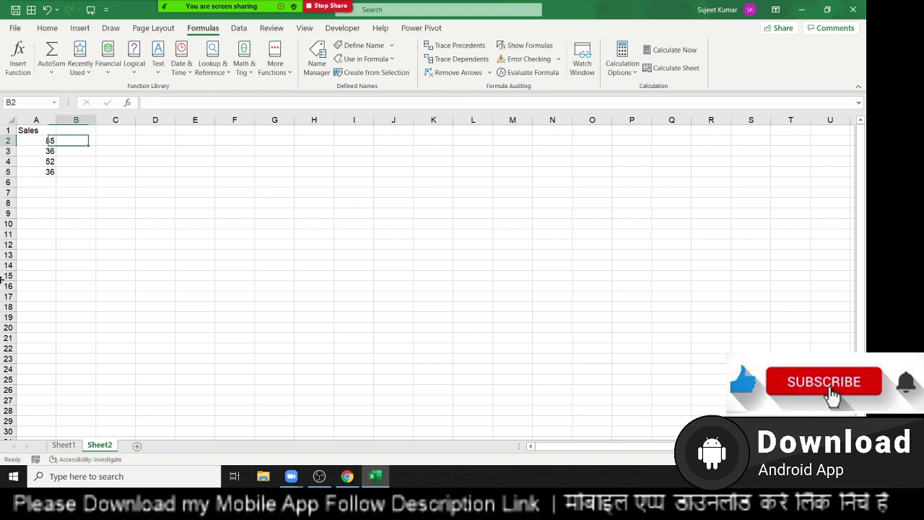
pyautogui.write('=if')
pyautogui.press('Tab')
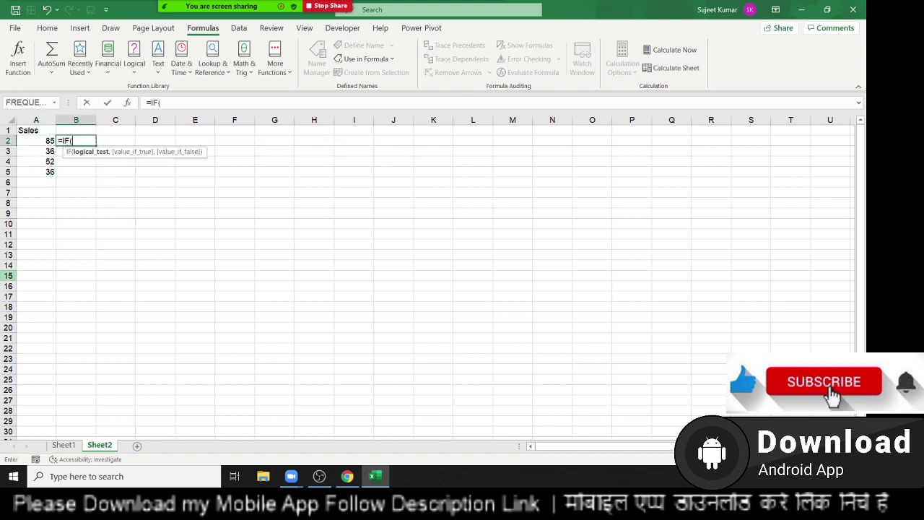
pyautogui.press('Left')
pyautogui.write('<')
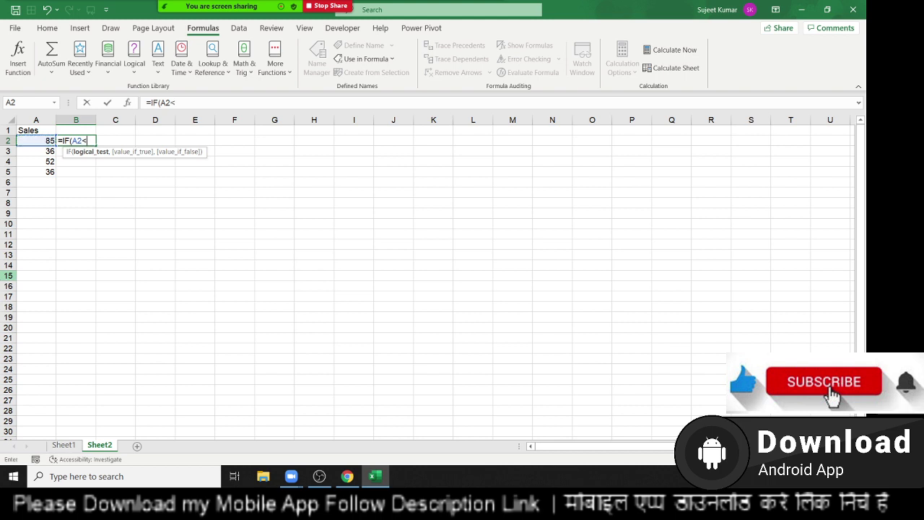
pyautogui.write('=40,')
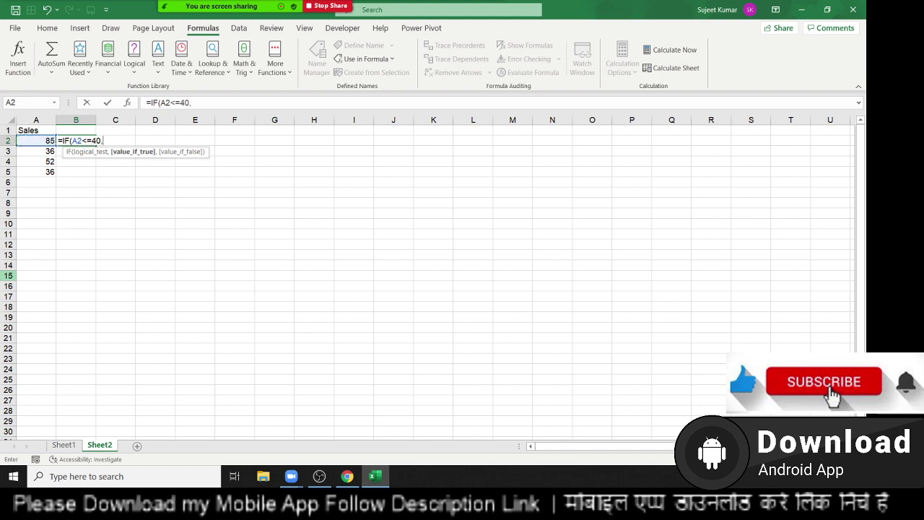
pyautogui.write('500,')
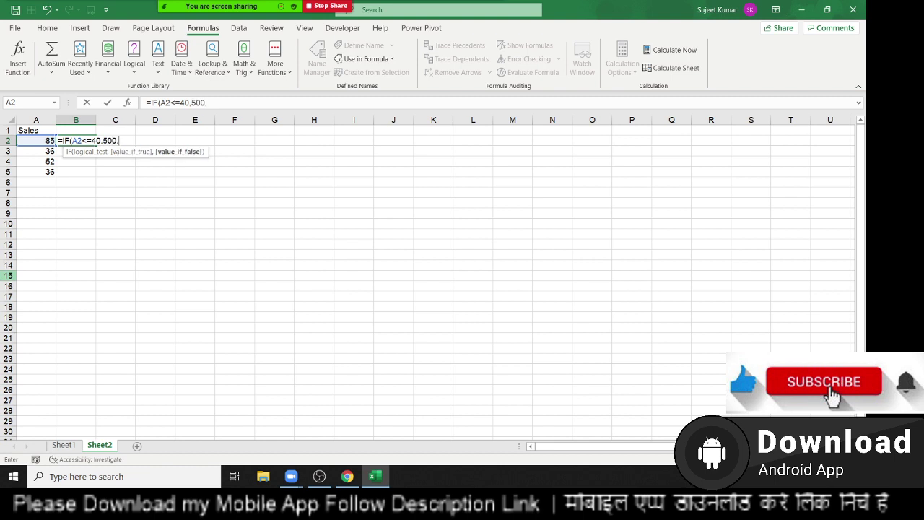
pyautogui.write('IF(')
pyautogui.press('Left')
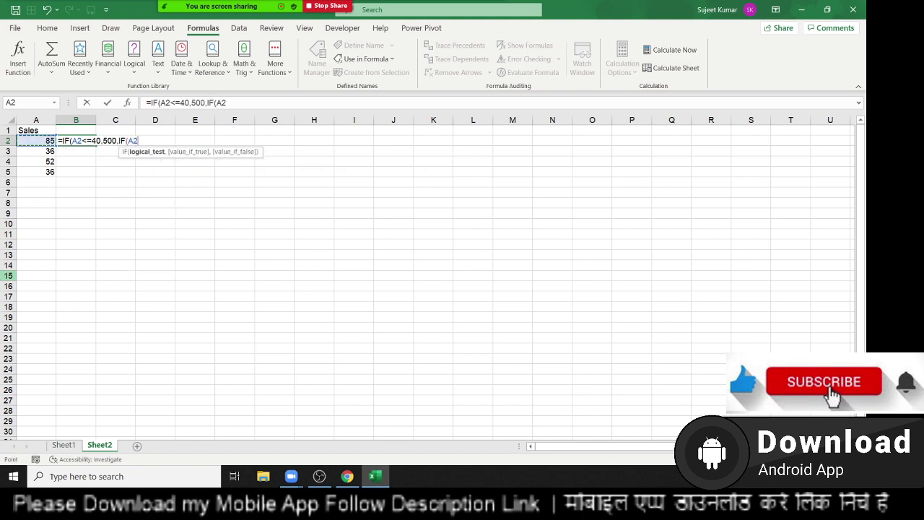
pyautogui.write('<=')
pyautogui.write('80')
pyautogui.write(',100')
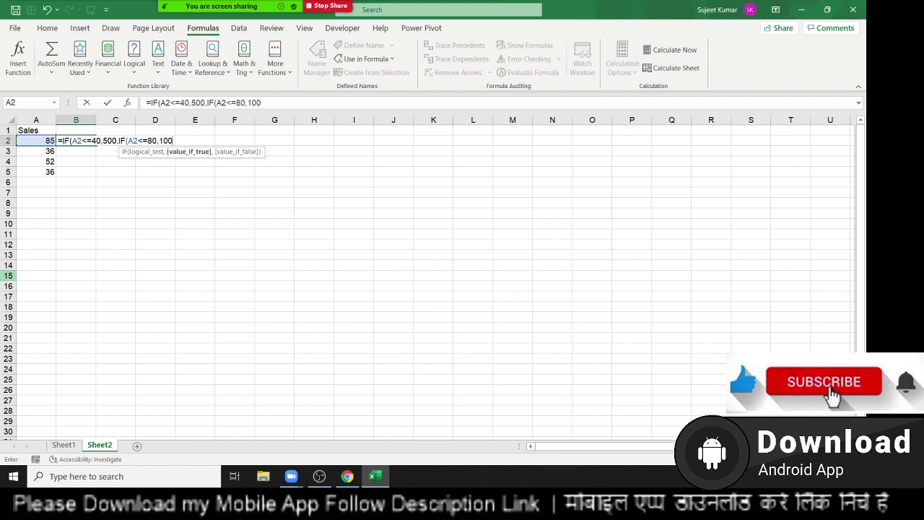
pyautogui.write('0,if(')
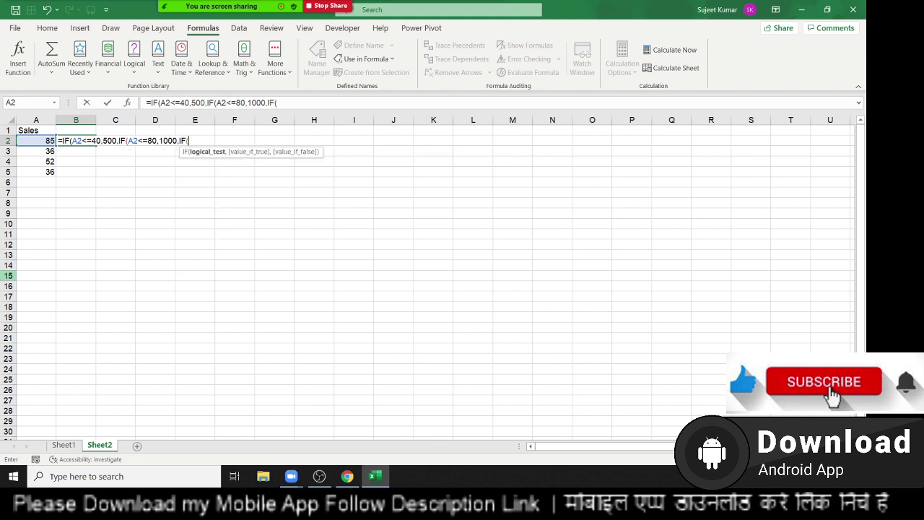
pyautogui.write('A2<=')
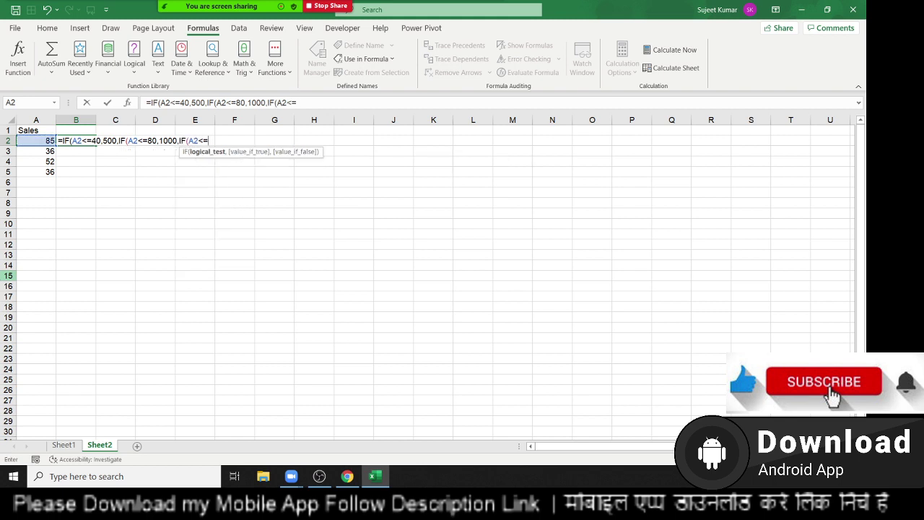
pyautogui.write('100,1')
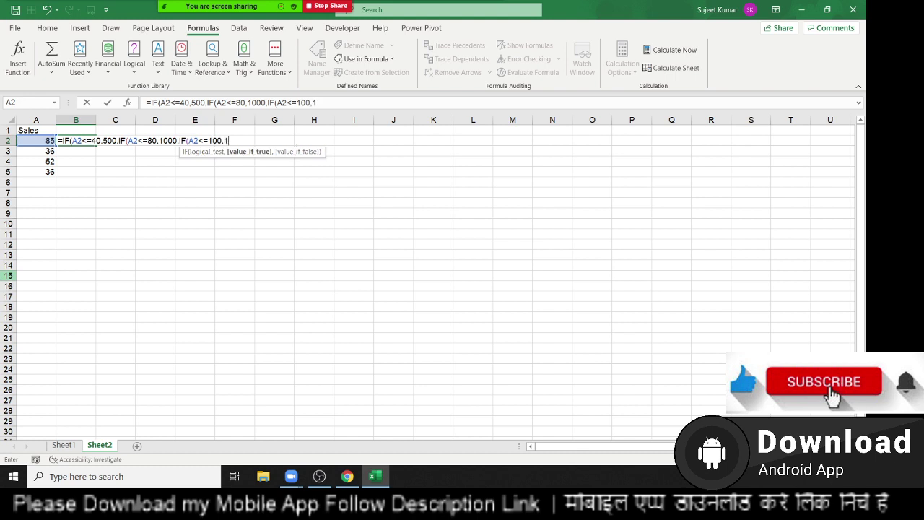
pyautogui.write('500,')
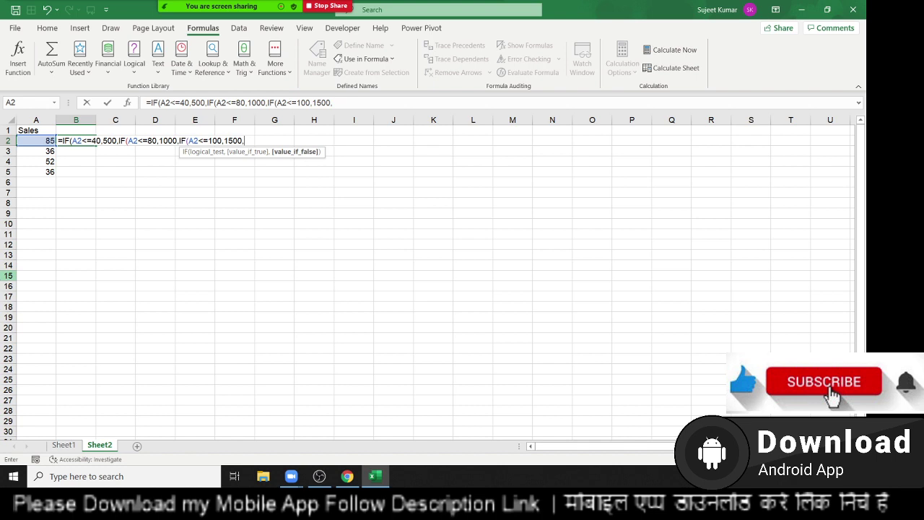
pyautogui.write('5000')
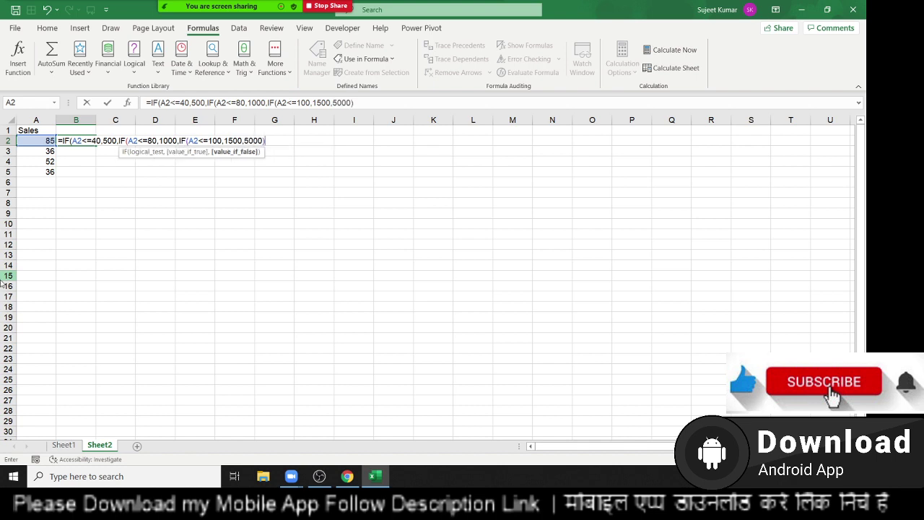
pyautogui.press('Return')
pyautogui.press('Return')
pyautogui.press('Up')
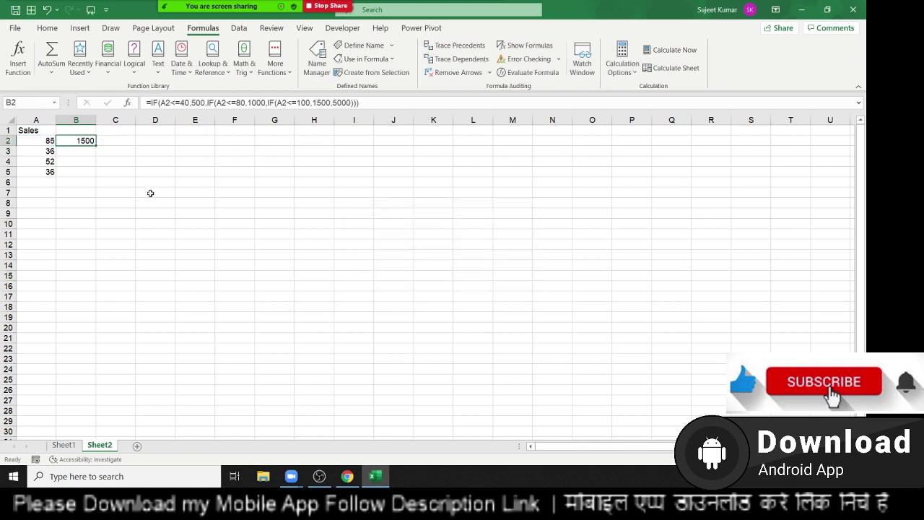
pyautogui.moveTo(145, 102); pyautogui.dragTo(513, 116)
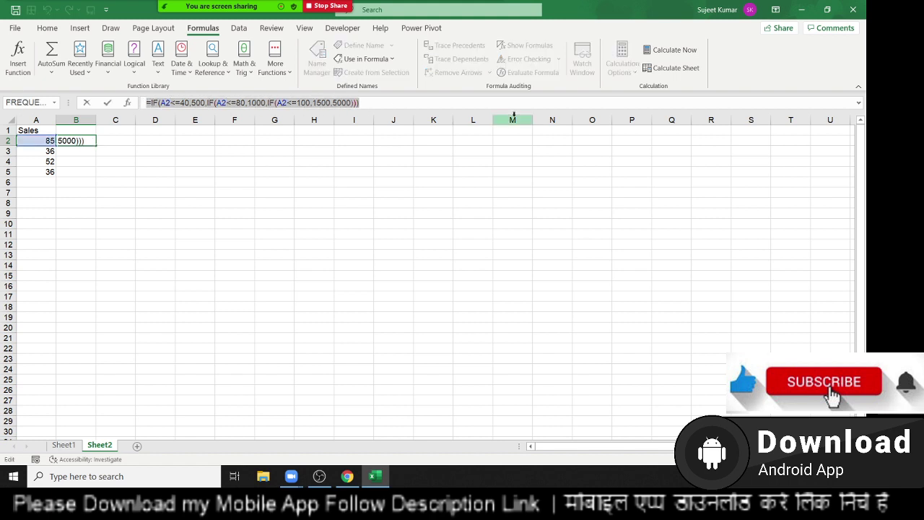
pyautogui.press('Escape')
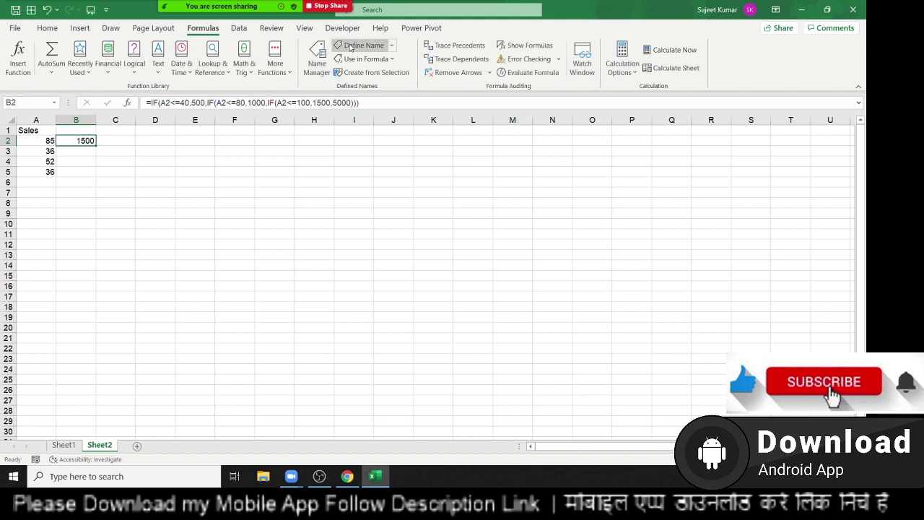
# Create the workbook name INC referring to the pasted nested IF incentive formula.
pyautogui.click(362, 45)
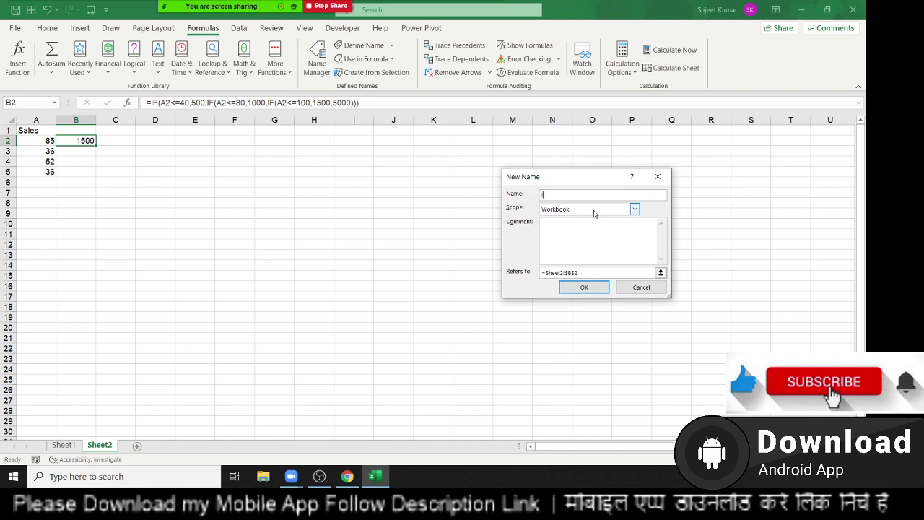
pyautogui.write('INC')
pyautogui.click(650, 273)
pyautogui.press('BackSpace')
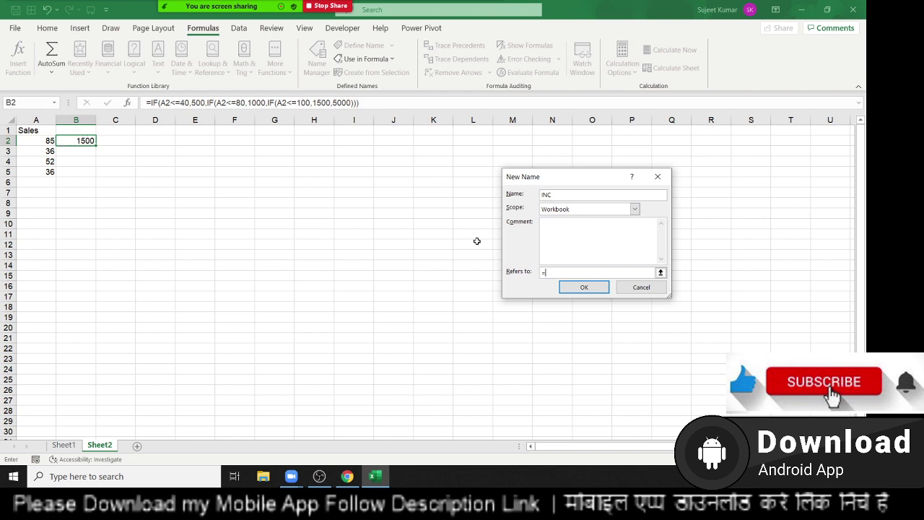
pyautogui.hotkey('ctrl', 'v')
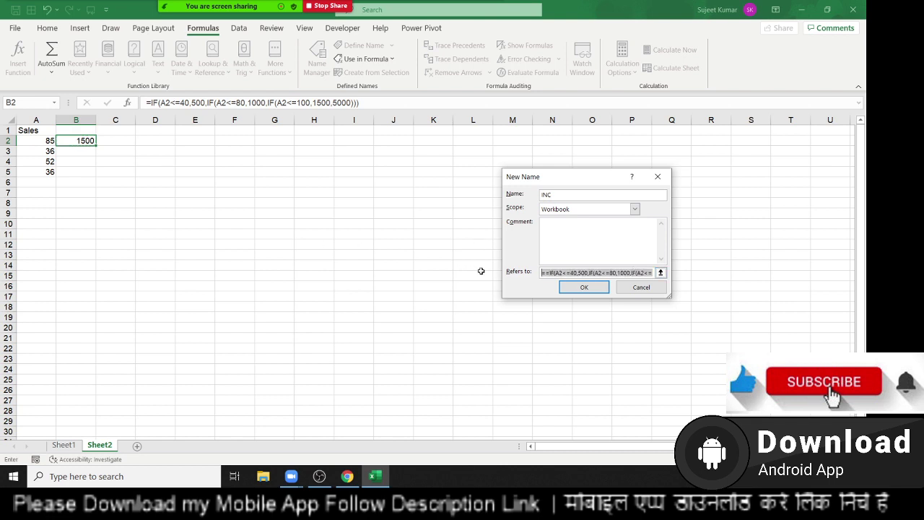
pyautogui.click(545, 273)
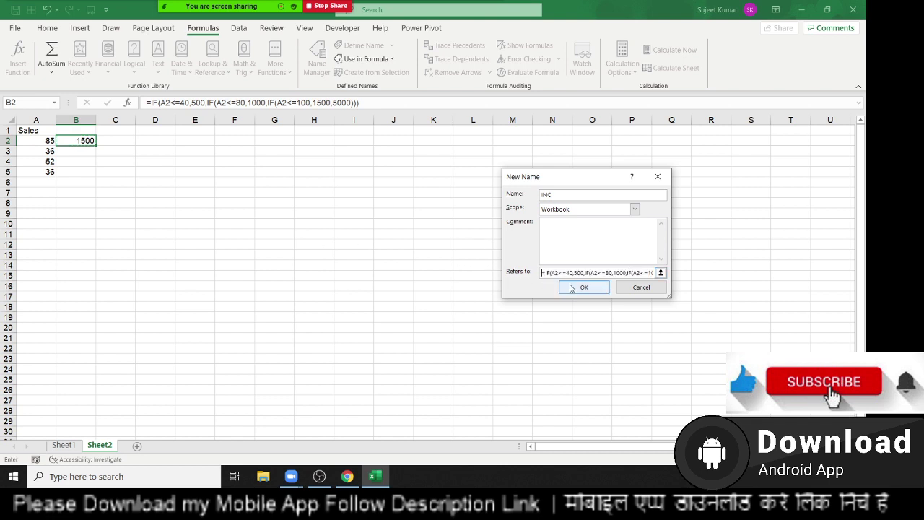
pyautogui.click(569, 286)
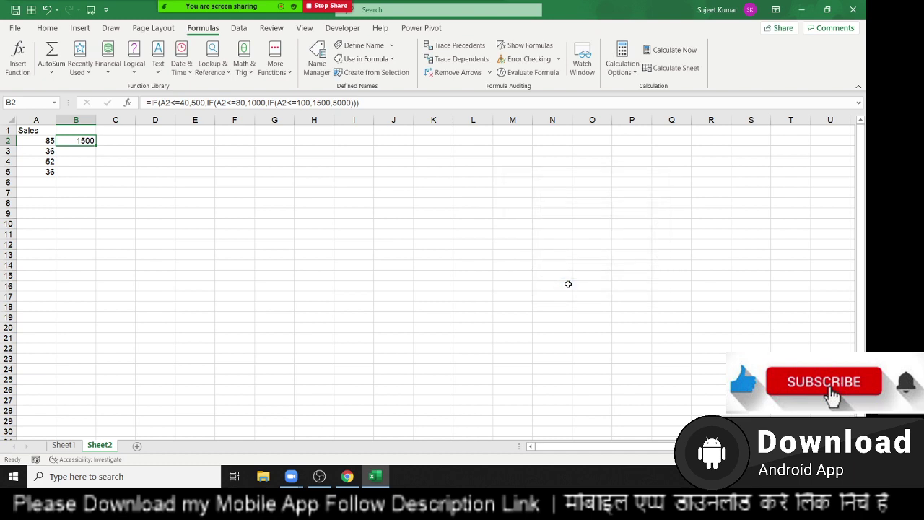
# Try rewriting B2's incentive formula as INC, then cancel the edit.
pyautogui.doubleClick(96, 145)
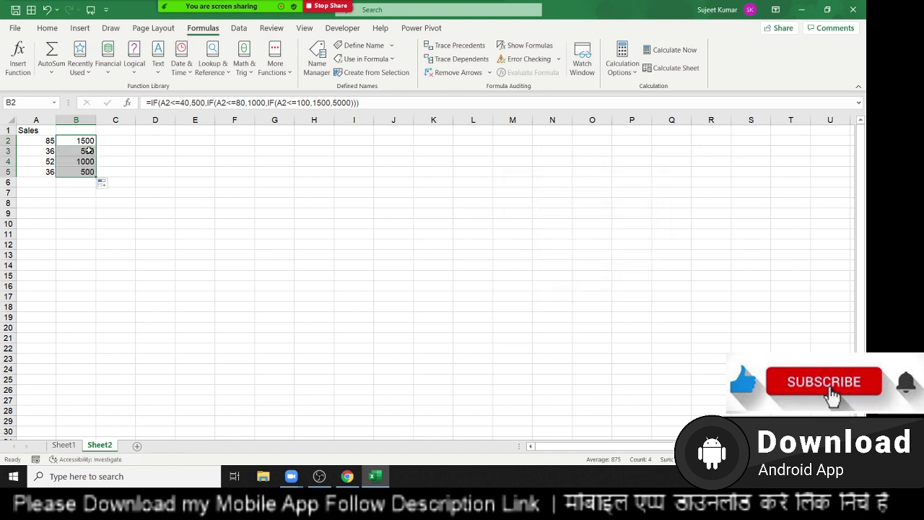
pyautogui.click(84, 140)
pyautogui.press('Up')
pyautogui.click(84, 140)
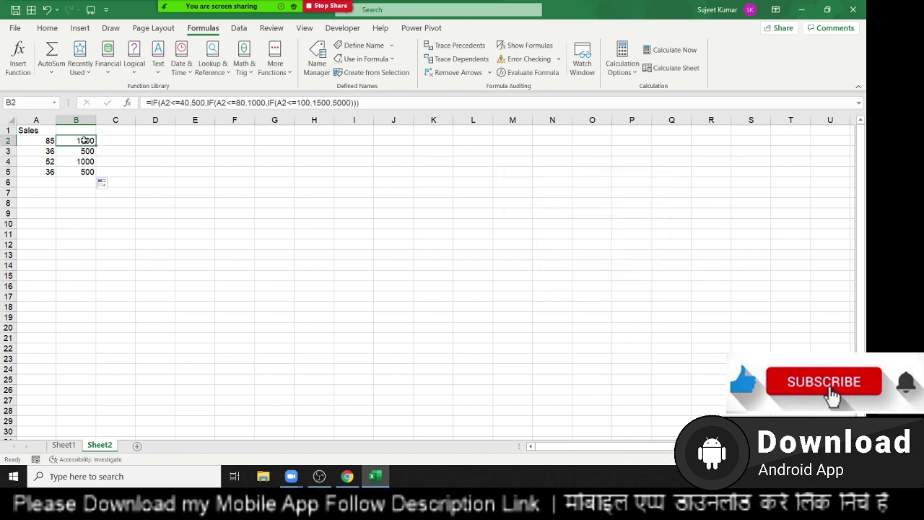
pyautogui.write('INC')
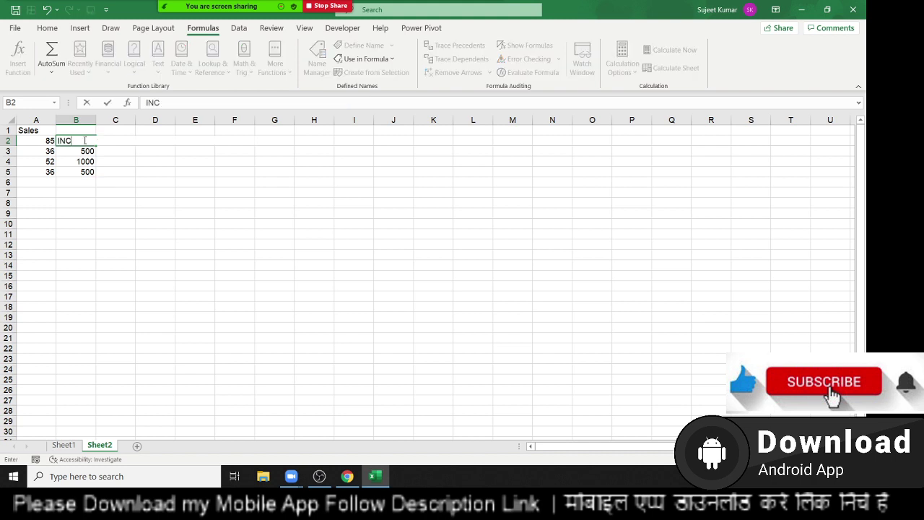
pyautogui.press('BackSpace')
pyautogui.press('BackSpace')
pyautogui.press('BackSpace')
pyautogui.write('=')
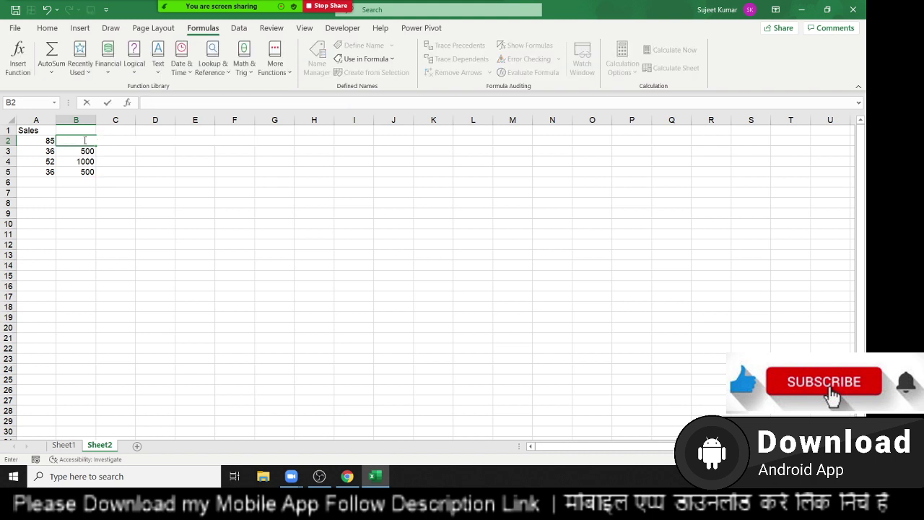
pyautogui.write('in')
pyautogui.press('Escape')
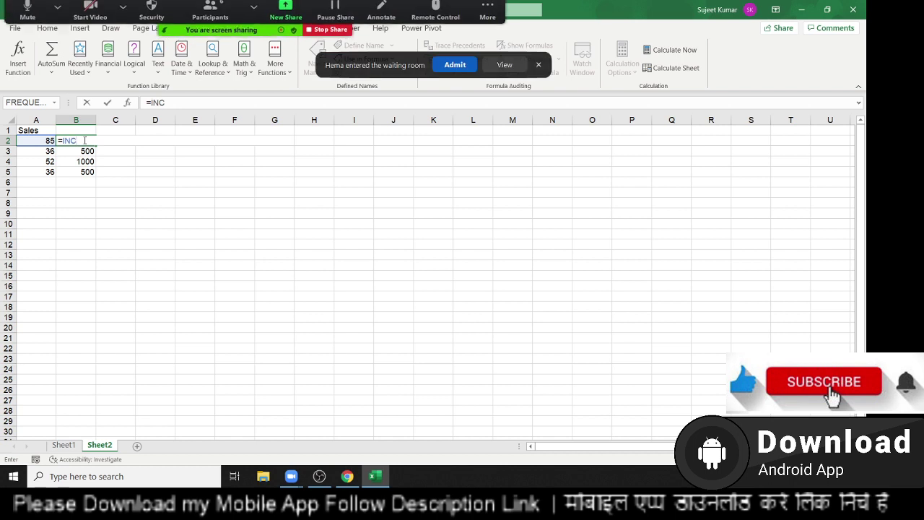
# Fill =INC down B2:B5 (1500, 500, 1000, 500) and add a new Sheet3.
pyautogui.click(451, 68)
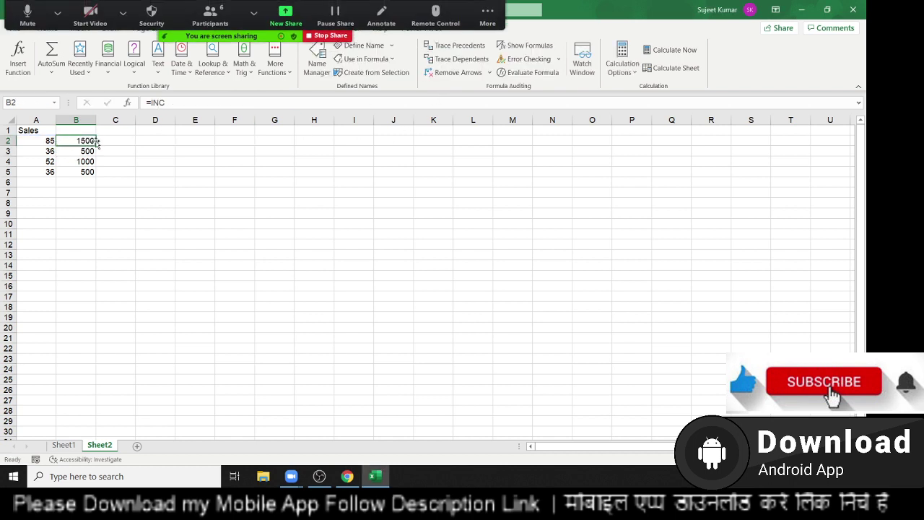
pyautogui.moveTo(96, 145); pyautogui.dragTo(100, 175)
pyautogui.click(85, 174)
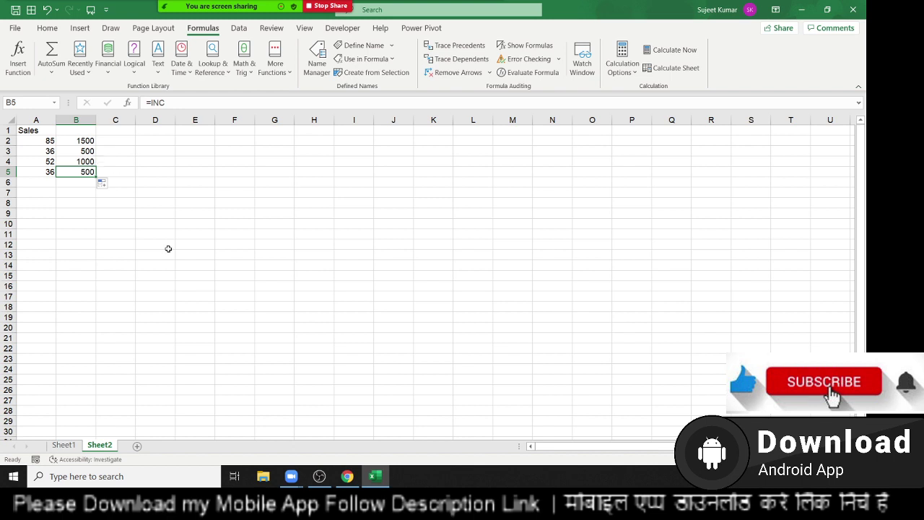
pyautogui.click(138, 446)
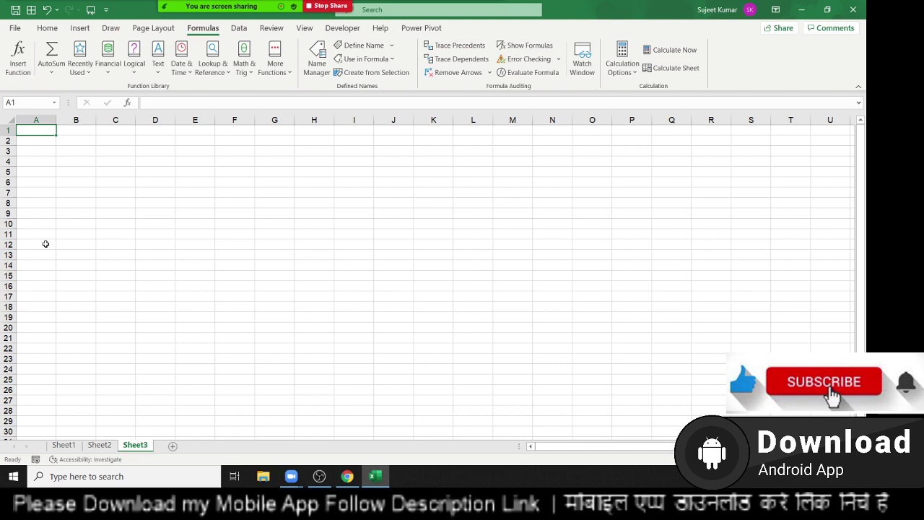
# Type a Date heading in A1, then delete it and move to B3.
pyautogui.write('Date')
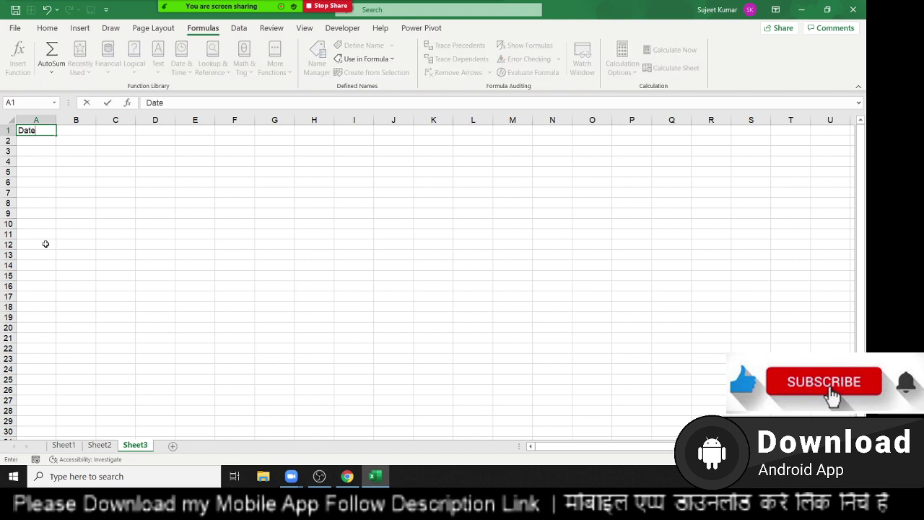
pyautogui.press('Tab')
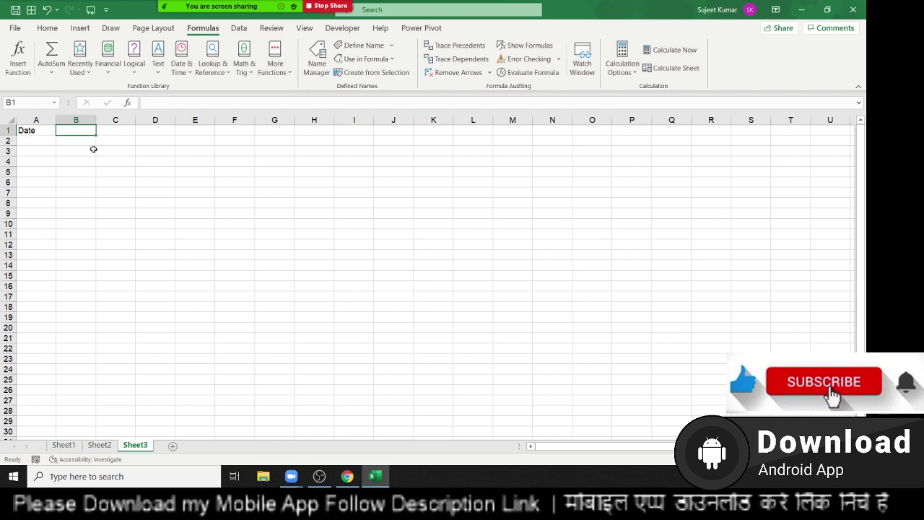
pyautogui.click(35, 131)
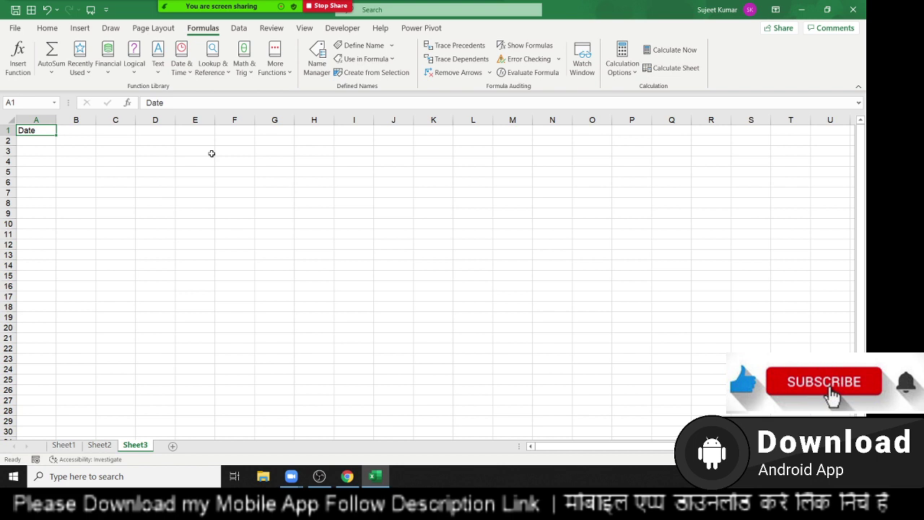
pyautogui.press('Delete')
pyautogui.press('Down')
pyautogui.press('Up')
pyautogui.press('Down')
pyautogui.press('Down')
pyautogui.press('Down')
pyautogui.press('Down')
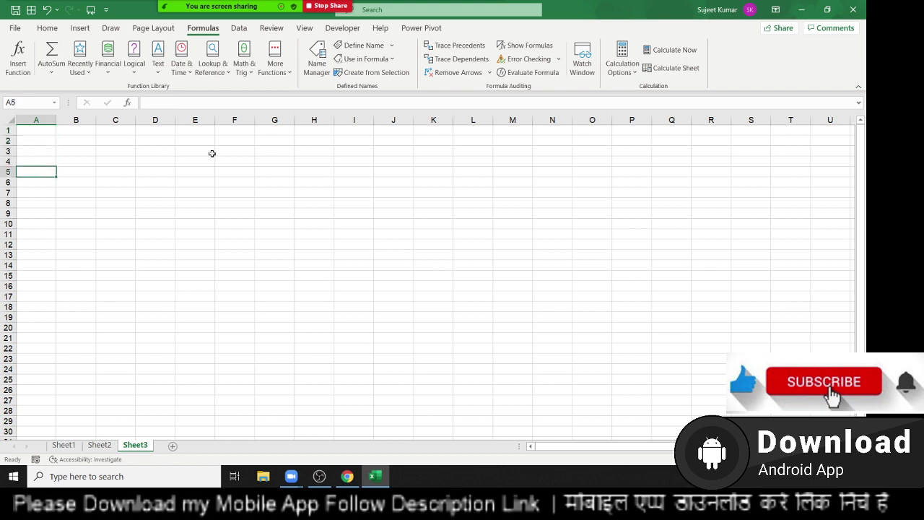
pyautogui.press('Up')
pyautogui.press('Up')
pyautogui.press('Right')
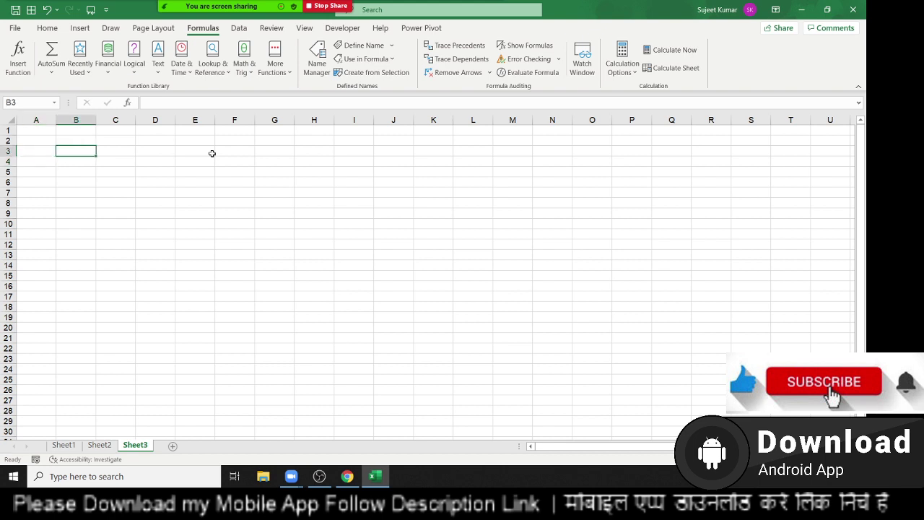
# Try several function names in B3, ending with =lam, and cancel when no LAMBDA appears.
pyautogui.write('=l')
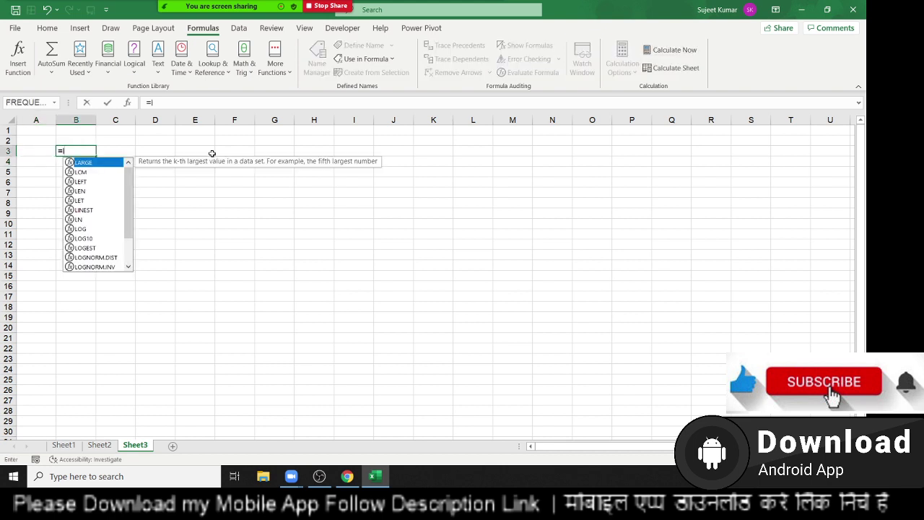
pyautogui.write('e')
pyautogui.press('BackSpace')
pyautogui.write('i')
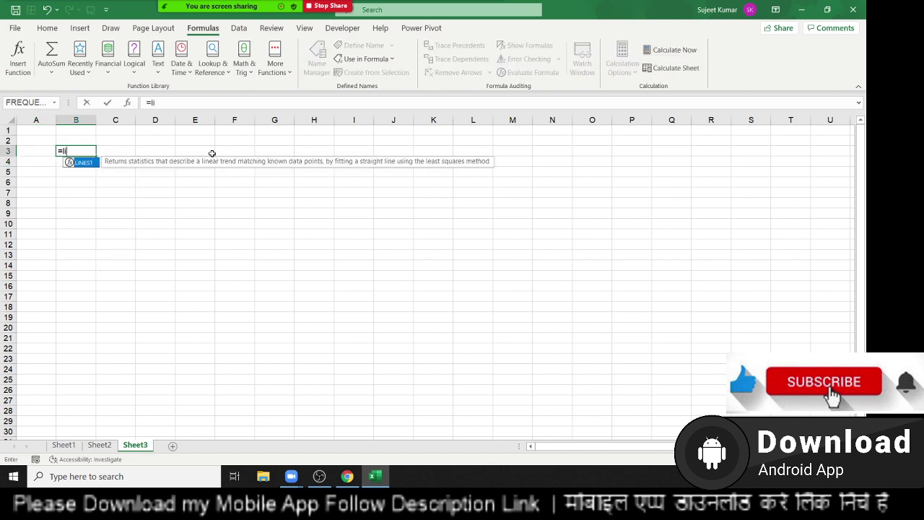
pyautogui.press('BackSpace')
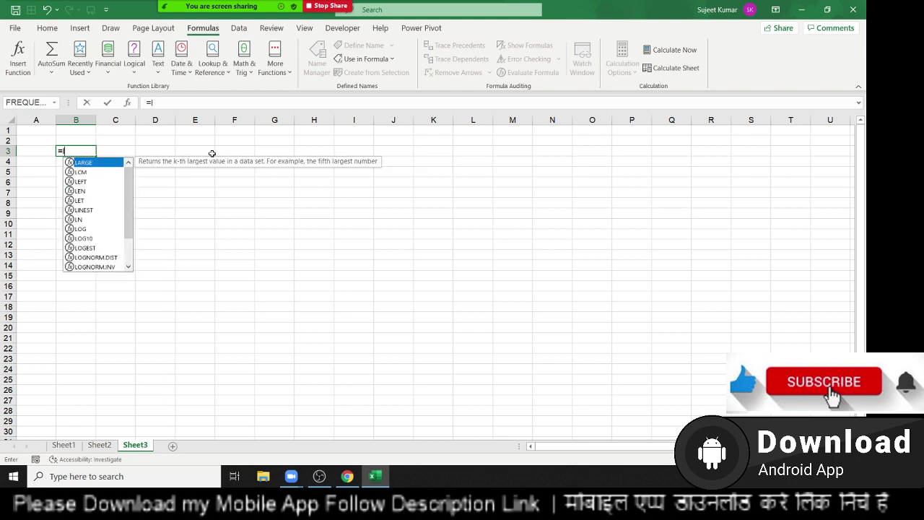
pyautogui.write('on')
pyautogui.press('BackSpace')
pyautogui.press('BackSpace')
pyautogui.write('e')
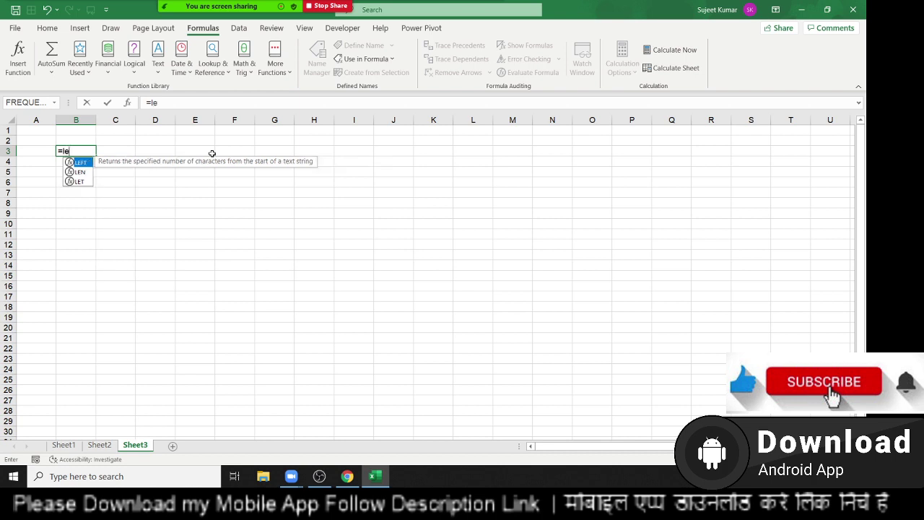
pyautogui.press('BackSpace')
pyautogui.write('a')
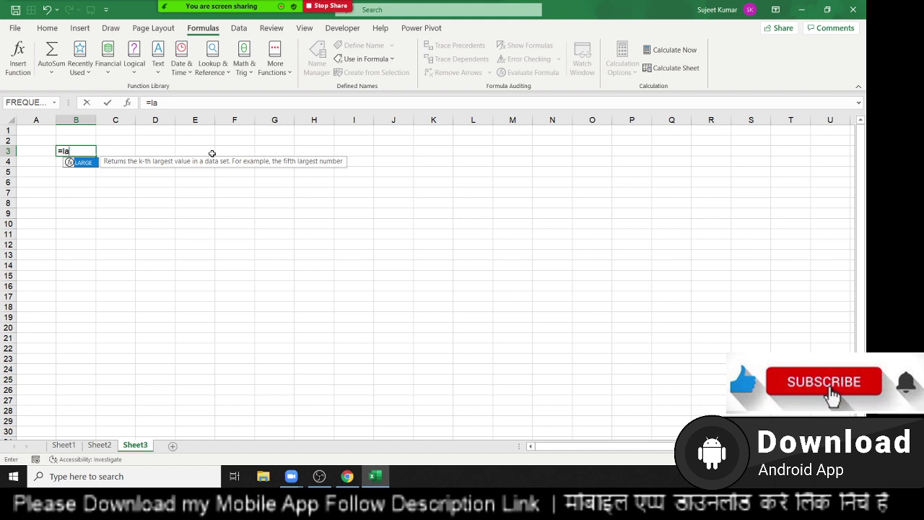
pyautogui.write('ger')
pyautogui.press('BackSpace')
pyautogui.press('BackSpace')
pyautogui.press('BackSpace')
pyautogui.press('BackSpace')
pyautogui.press('BackSpace')
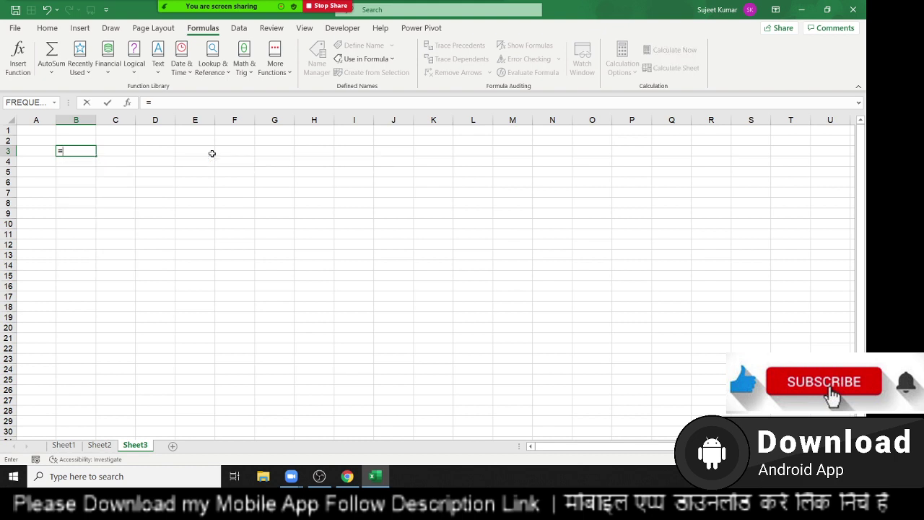
pyautogui.write('la')
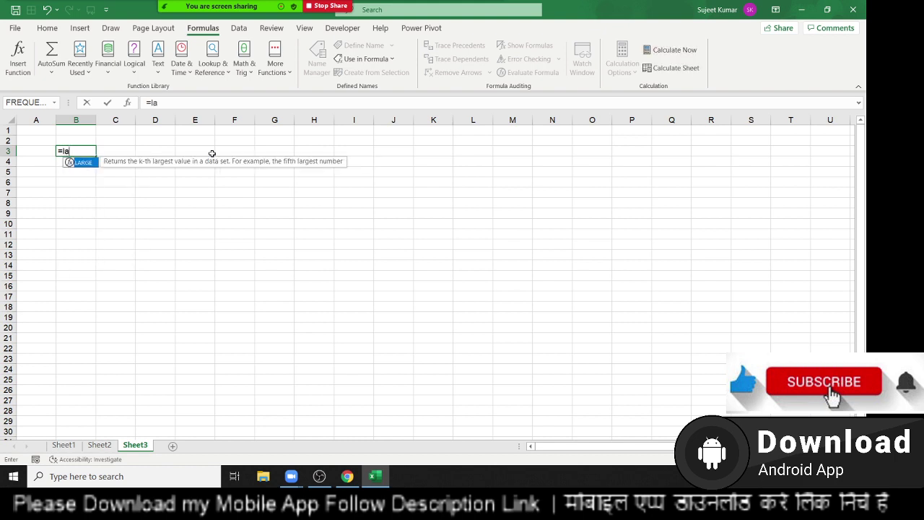
pyautogui.write('m')
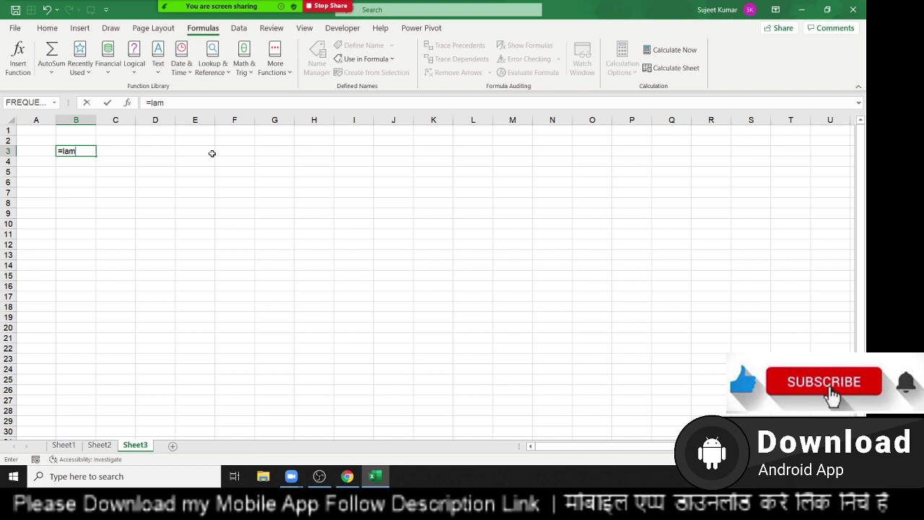
pyautogui.press('Escape')
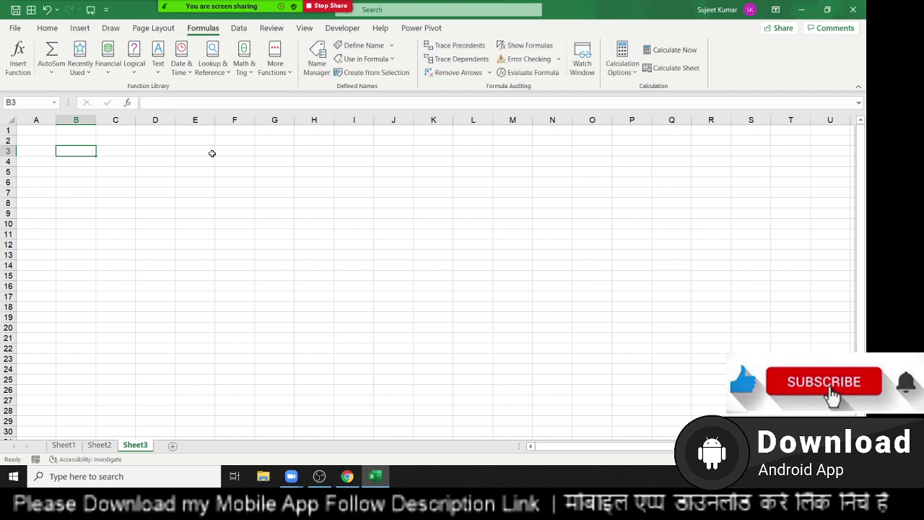
# Retry =lam in F7, cancel it, and return to the Home ribbon commands.
pyautogui.click(250, 195)
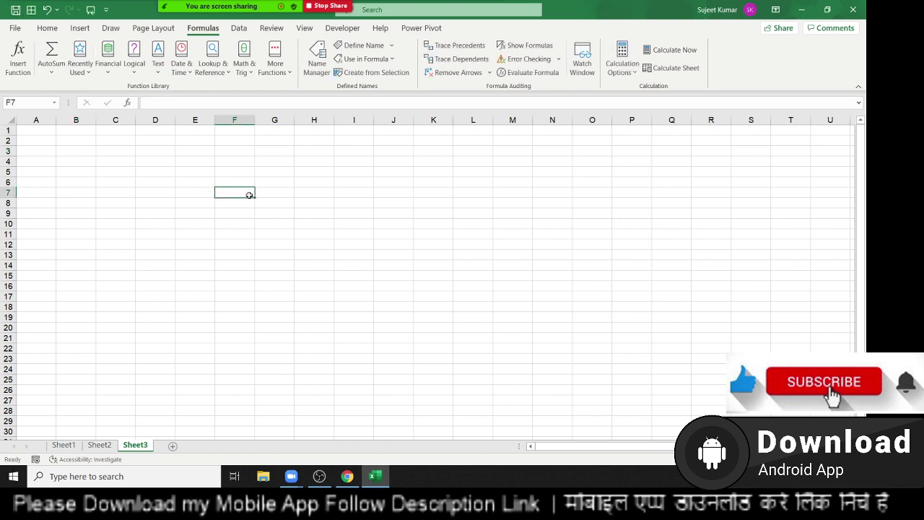
pyautogui.write('=lam')
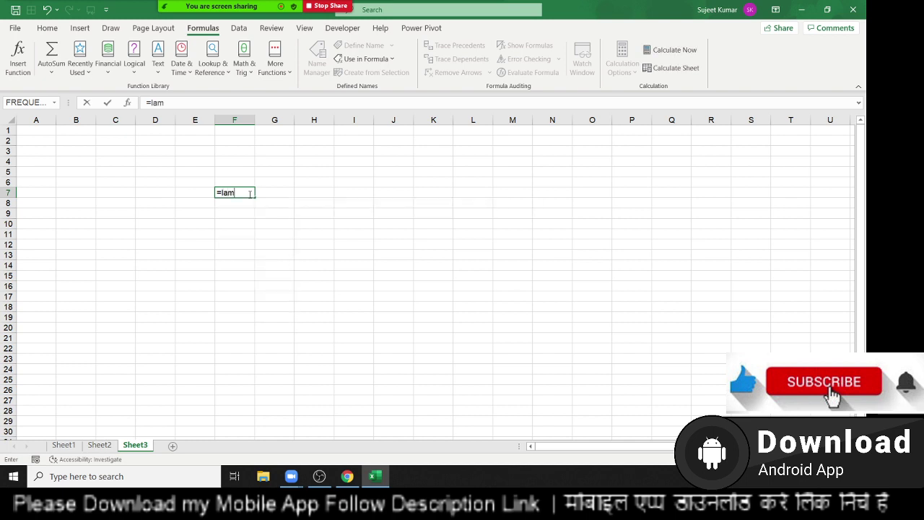
pyautogui.press('Escape')
pyautogui.press('Escape')
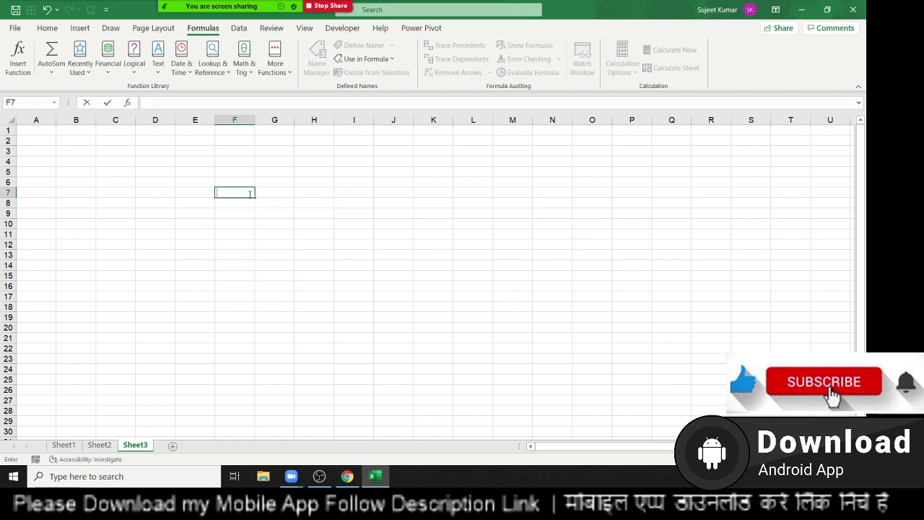
pyautogui.click(45, 30)
pyautogui.click(173, 184)
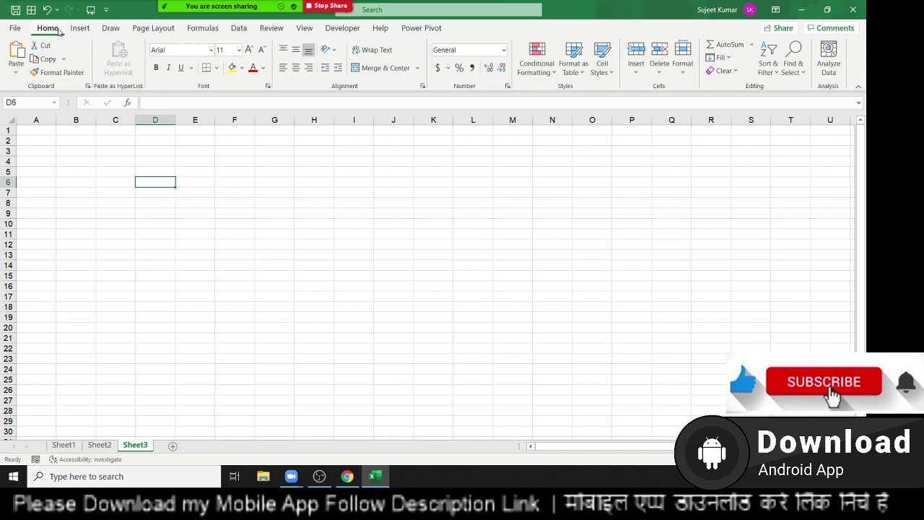
# Enter the date 1/1 in cell A5.
pyautogui.press('Up')
pyautogui.press('Up')
pyautogui.press('Up')
pyautogui.press('Up')
pyautogui.press('Left')
pyautogui.press('Left')
pyautogui.press('Left')
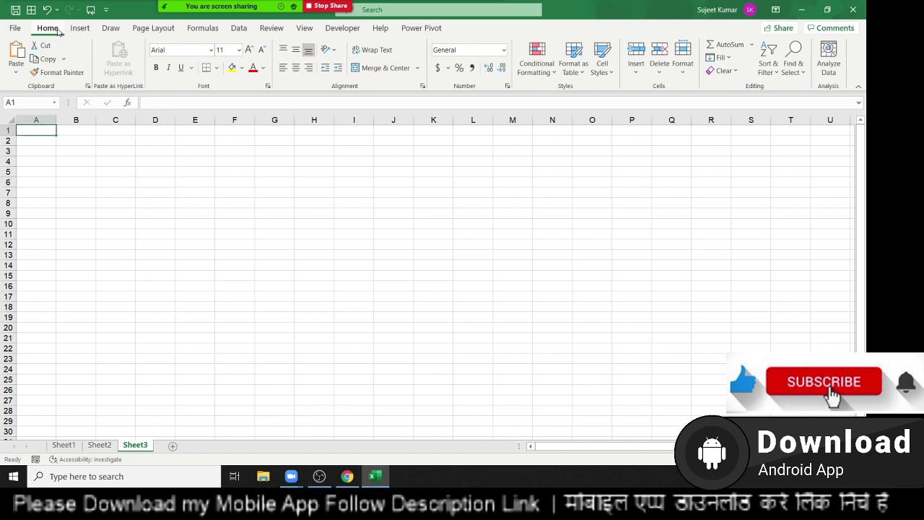
pyautogui.press('Down')
pyautogui.press('Down')
pyautogui.press('Down')
pyautogui.press('Down')
pyautogui.press('Up')
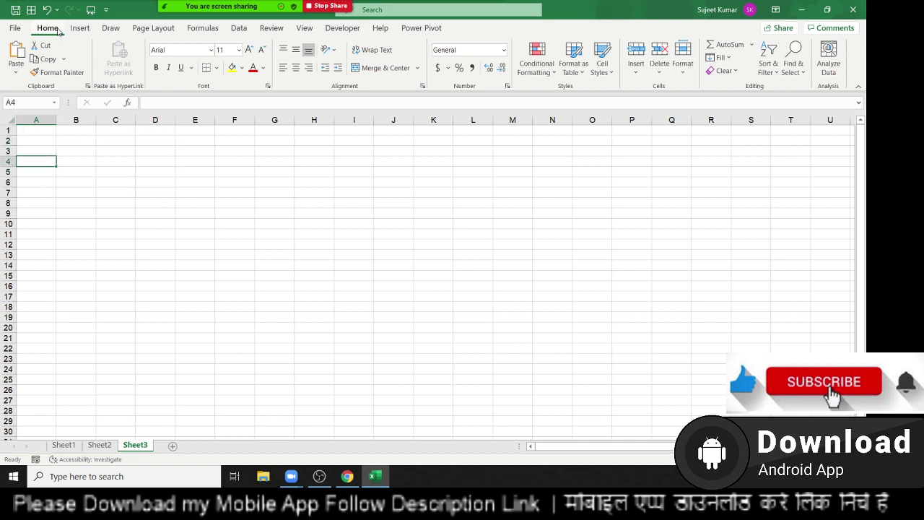
pyautogui.press('Up')
pyautogui.press('Up')
pyautogui.press('Up')
pyautogui.press('Down')
pyautogui.press('Down')
pyautogui.press('Down')
pyautogui.press('Down')
pyautogui.write('1/1')
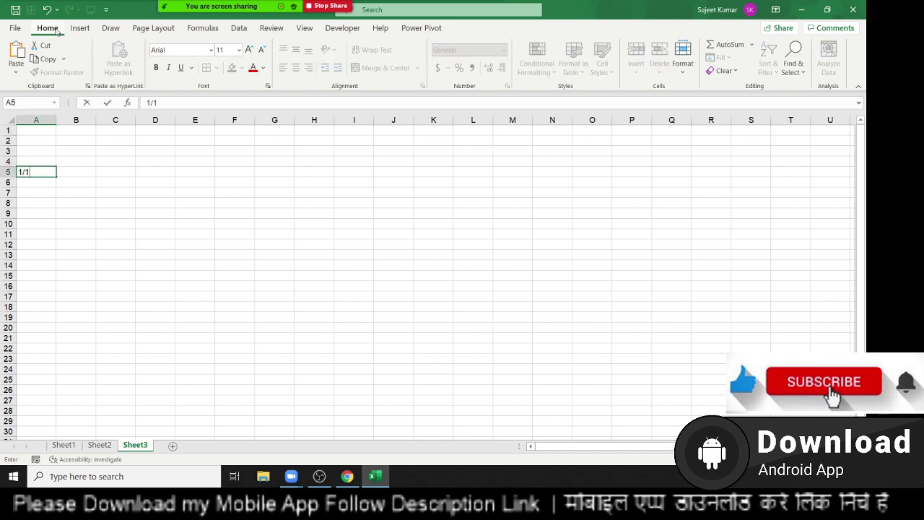
pyautogui.press('Return')
# Put a sample name in B6 and New Delhi in C6.
pyautogui.press('Right')
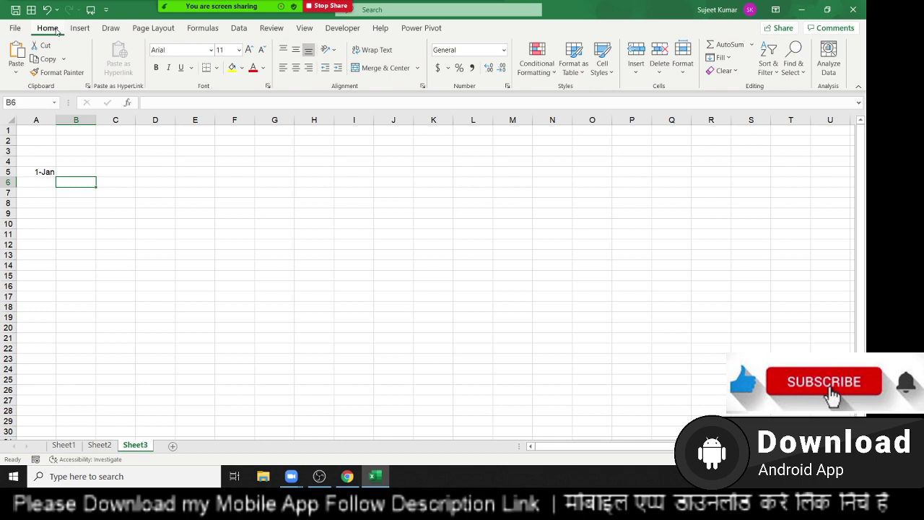
pyautogui.write('P')
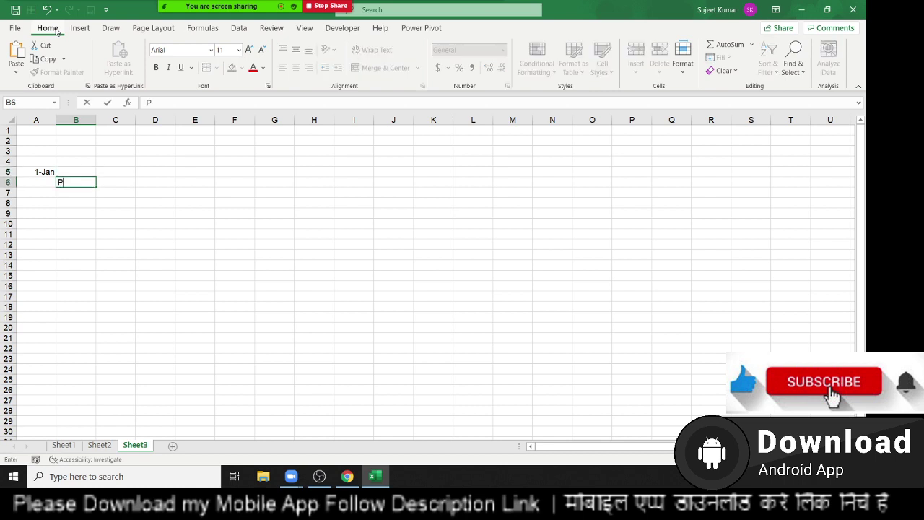
pyautogui.write('uja')
pyautogui.press('Right')
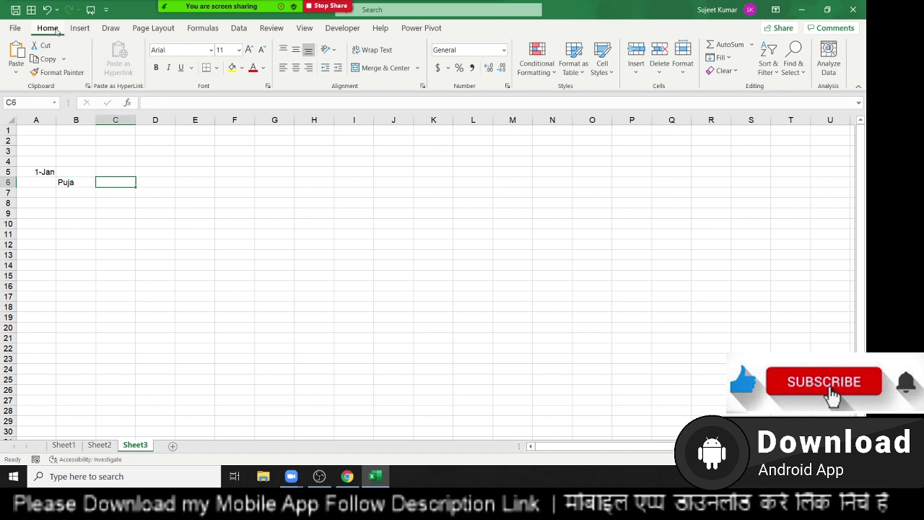
pyautogui.write('New D')
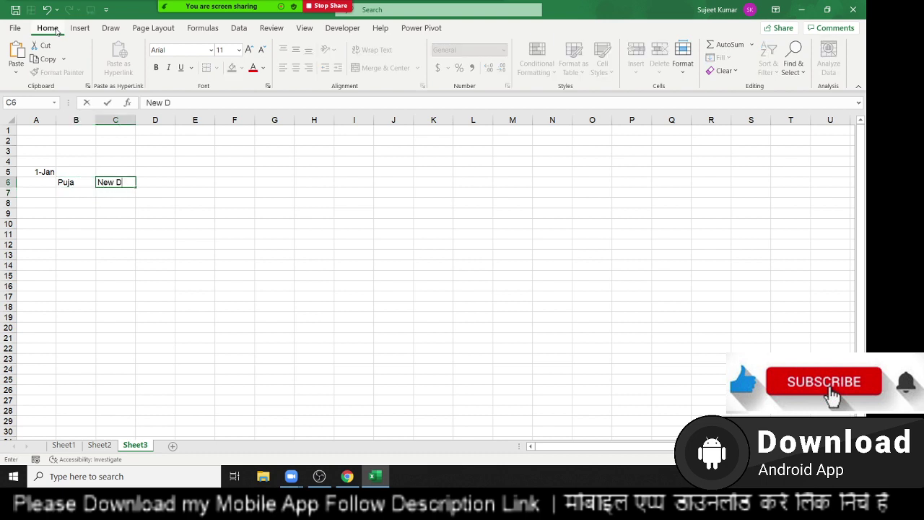
pyautogui.write('elhi')
pyautogui.press('Right')
# Enter 550 in D7 and 90 in E7, replacing a stray 'Qty' entry.
pyautogui.press('Down')
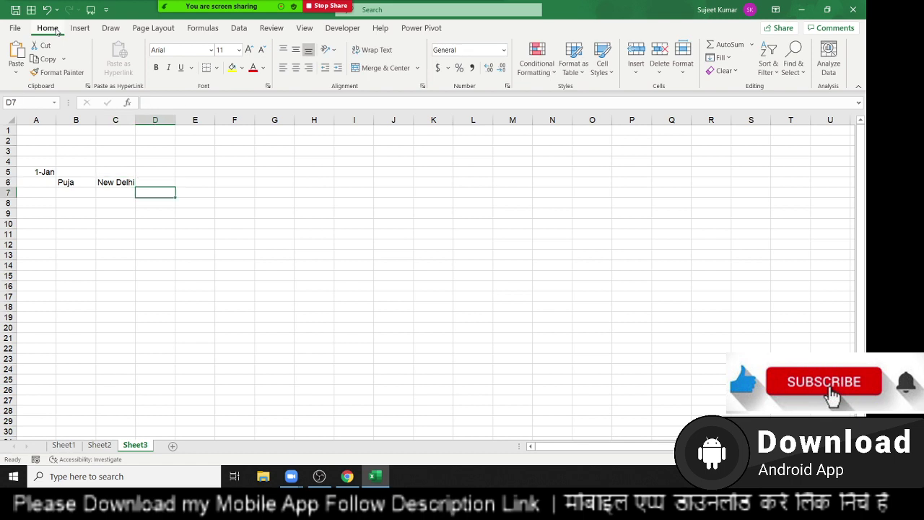
pyautogui.write('Qty')
pyautogui.press('Right')
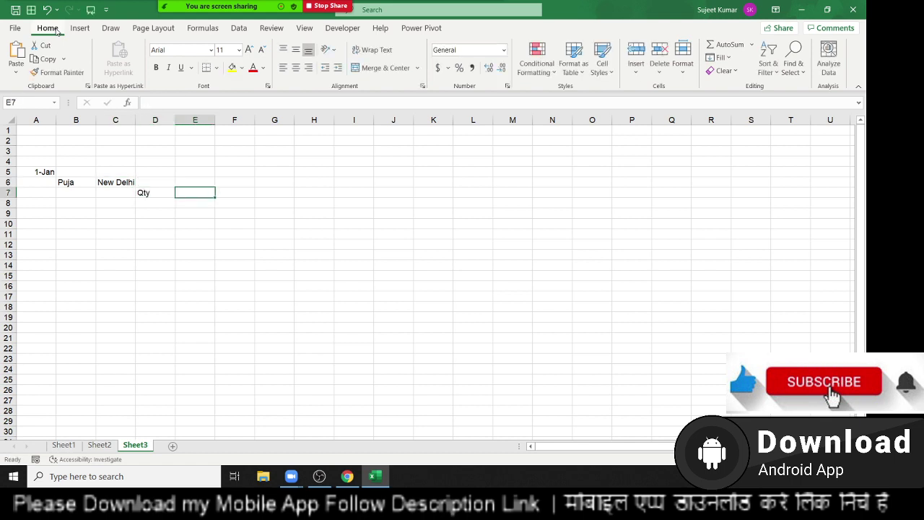
pyautogui.press('Left')
pyautogui.press('Delete')
pyautogui.write('5')
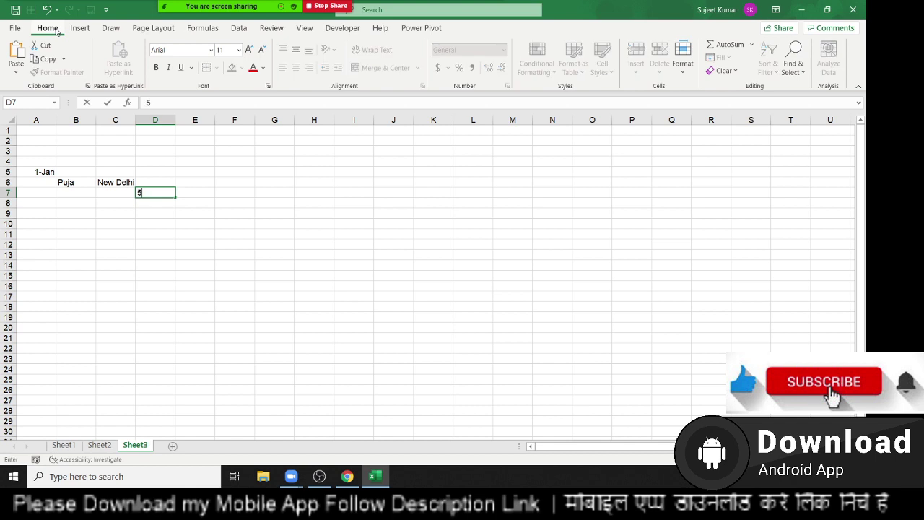
pyautogui.write('50')
pyautogui.press('Right')
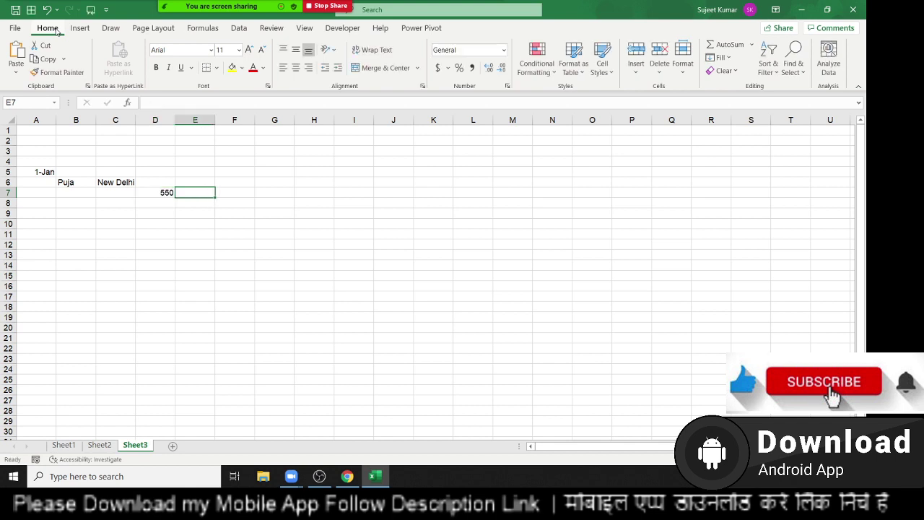
pyautogui.write('90')
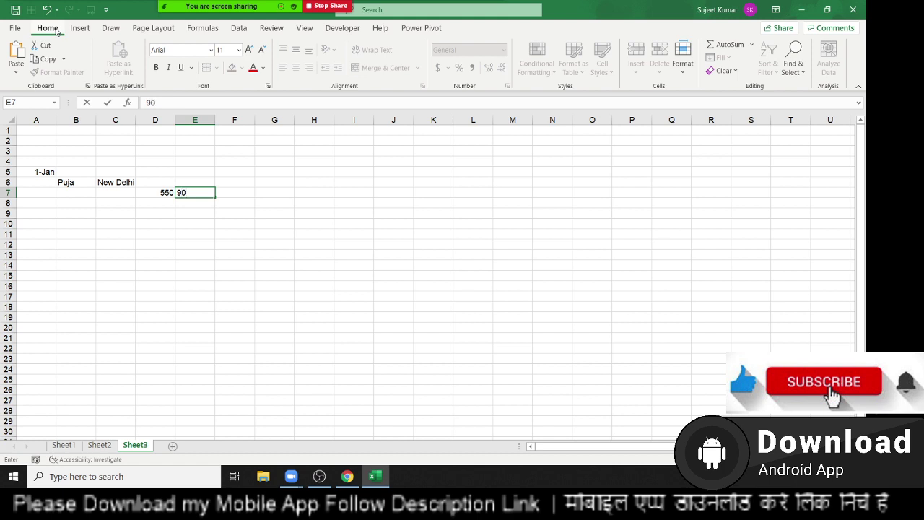
pyautogui.press('Return')
pyautogui.press('Up')
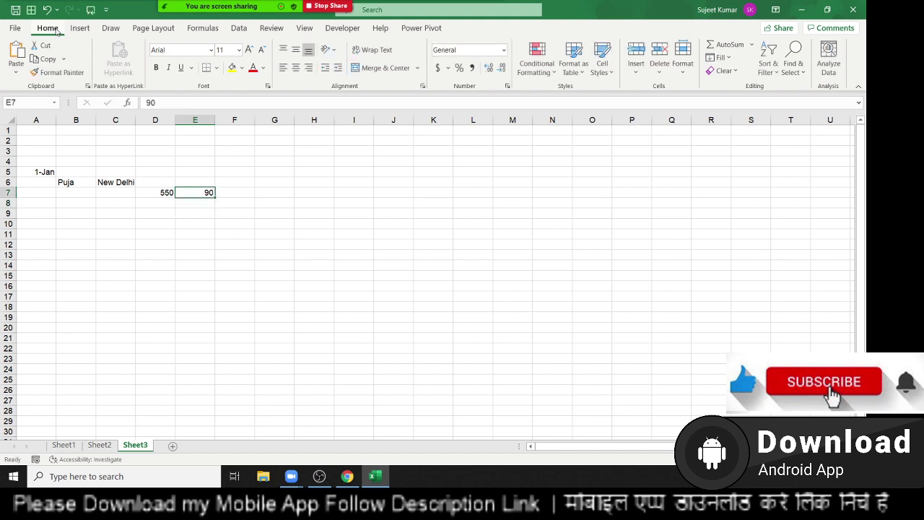
# Select and copy the record block A5:E7.
pyautogui.click(86, 295)
pyautogui.moveTo(45, 172); pyautogui.dragTo(191, 192)
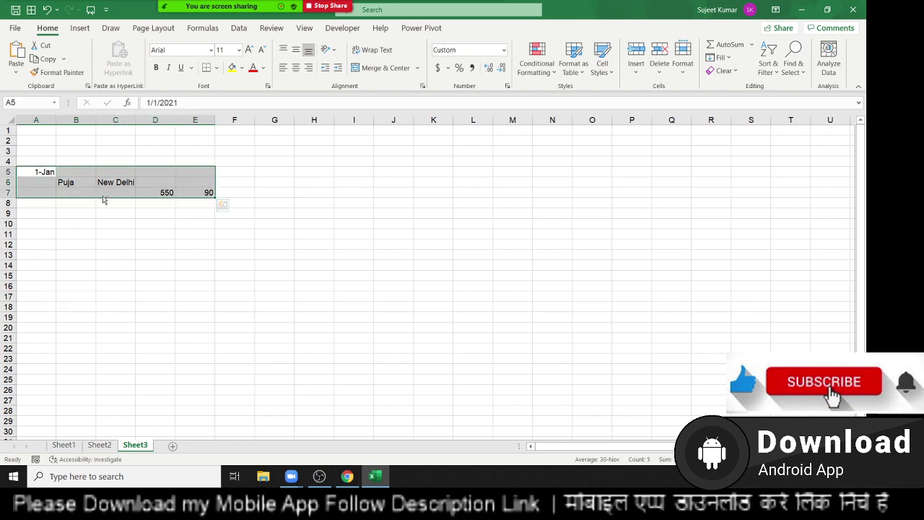
pyautogui.hotkey('ctrl', 'q')
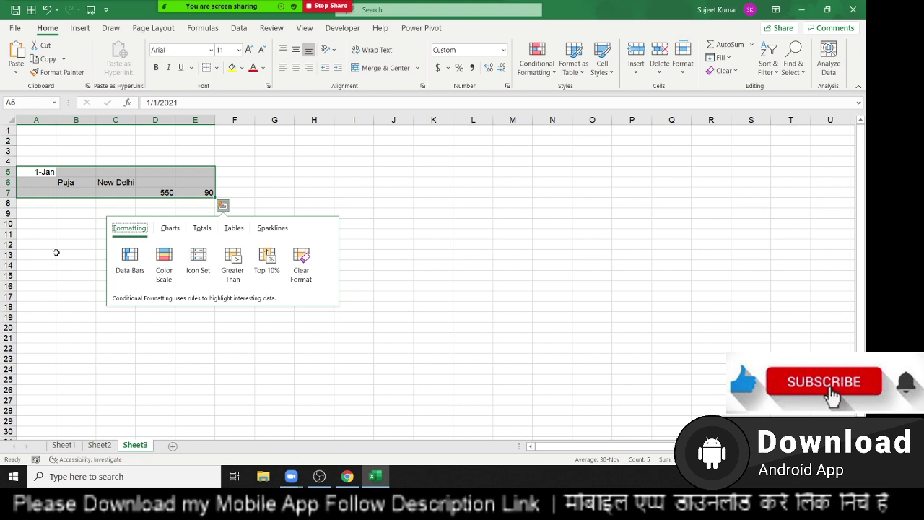
pyautogui.press('Escape')
pyautogui.hotkey('ctrl', 'c')
# Paste the copied block at A13, A23 and A19, then end copy mode.
pyautogui.click(48, 255)
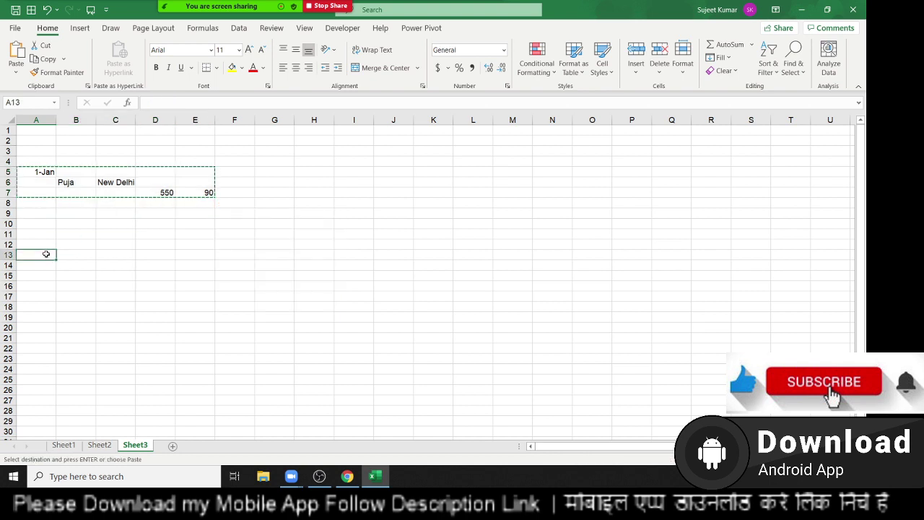
pyautogui.hotkey('ctrl', 'v')
pyautogui.click(36, 359)
pyautogui.hotkey('ctrl', 'v')
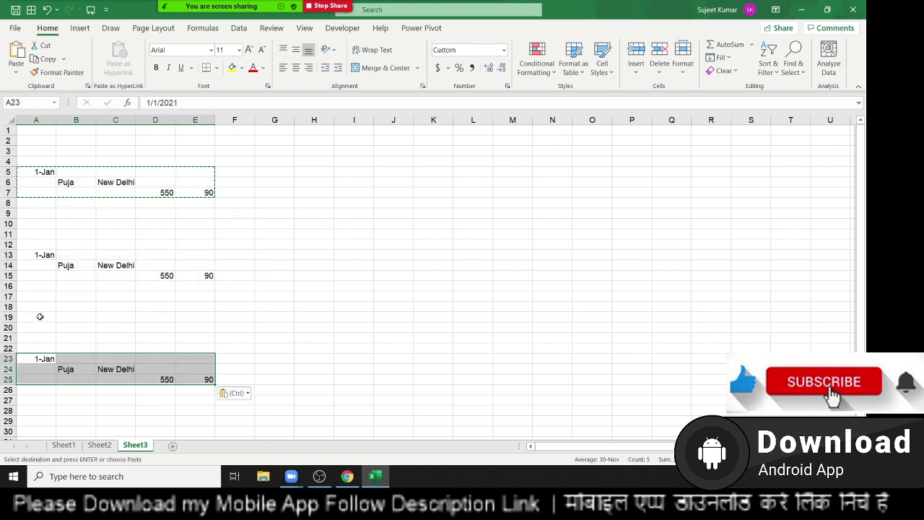
pyautogui.click(40, 317)
pyautogui.hotkey('ctrl', 'v')
pyautogui.scroll(-4, 40, 317)
pyautogui.click(35, 296)
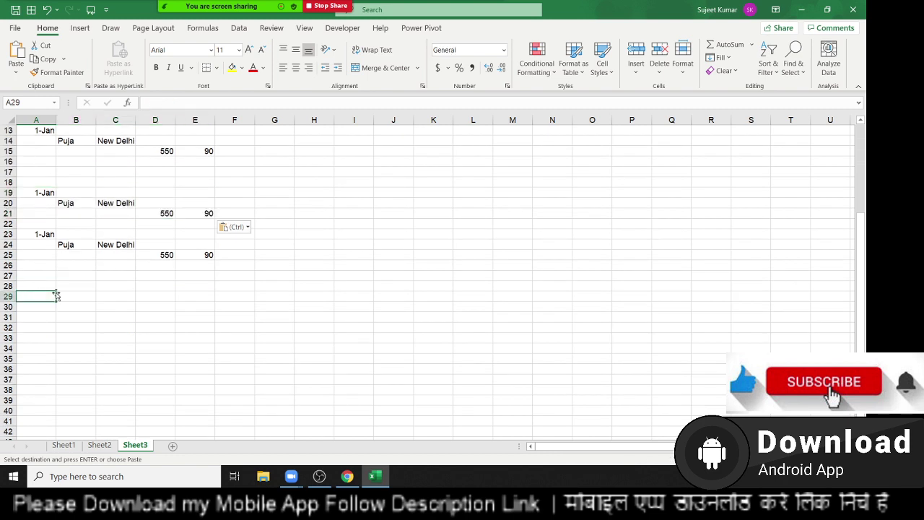
pyautogui.moveTo(73, 266); pyautogui.dragTo(88, 275)
pyautogui.scroll(3, 87, 277)
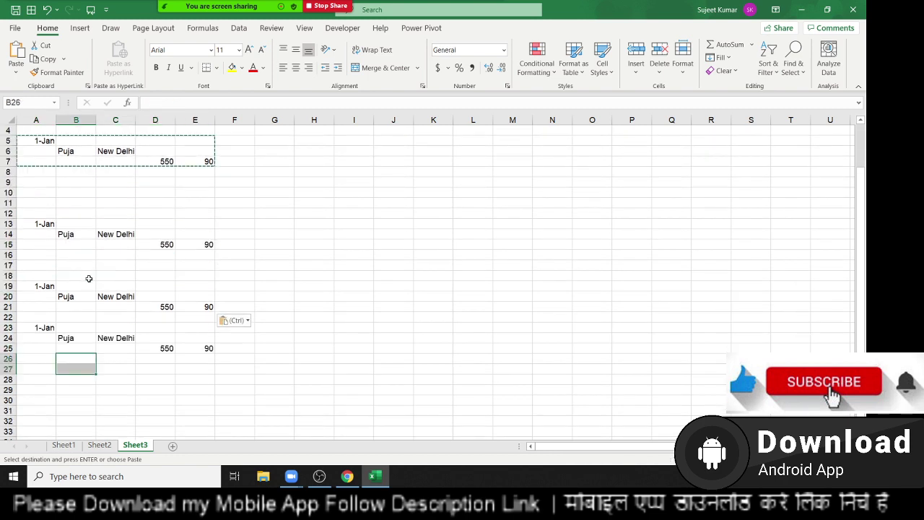
pyautogui.press('Escape')
pyautogui.click(76, 192)
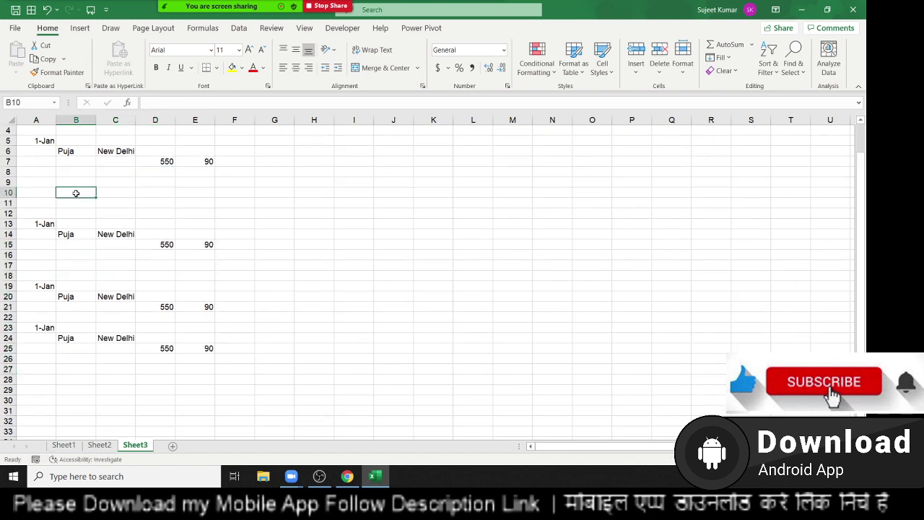
# Type 'Tramformation is not Good' into B10, fixing the typos before committing.
pyautogui.write('Ta')
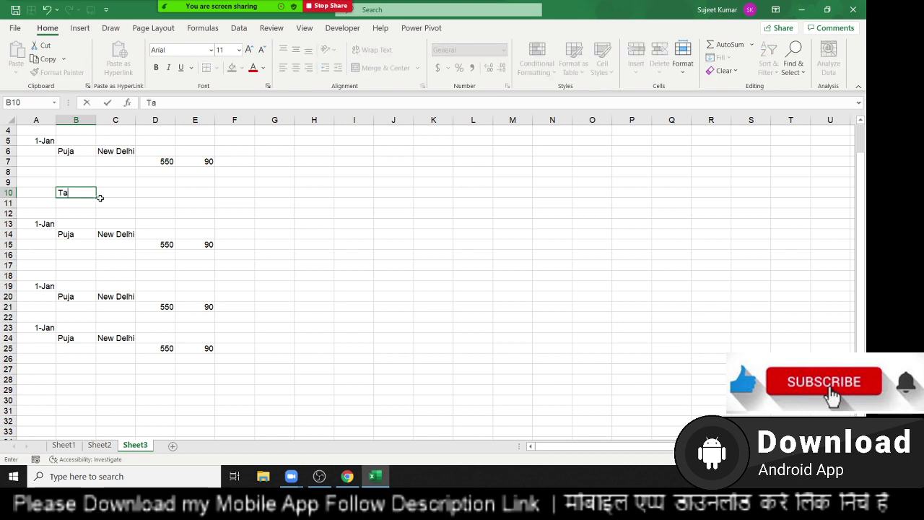
pyautogui.press('BackSpace')
pyautogui.write('ram')
pyautogui.write('forma')
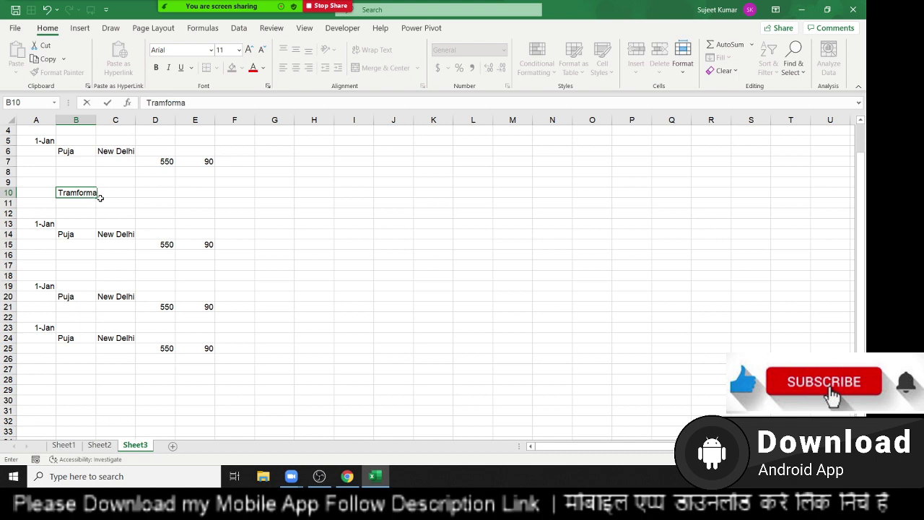
pyautogui.write('tion is no')
pyautogui.write('t Goo')
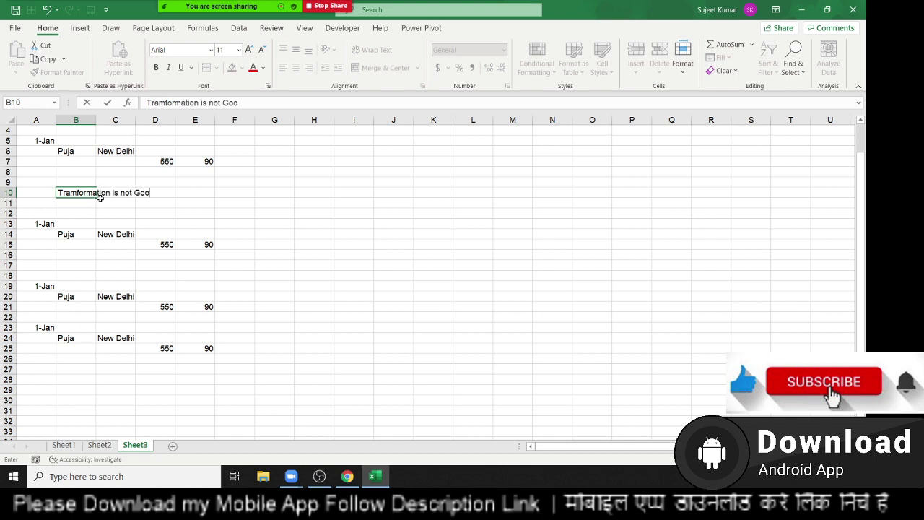
pyautogui.write('f')
pyautogui.press('BackSpace')
pyautogui.write('d')
pyautogui.click(132, 265)
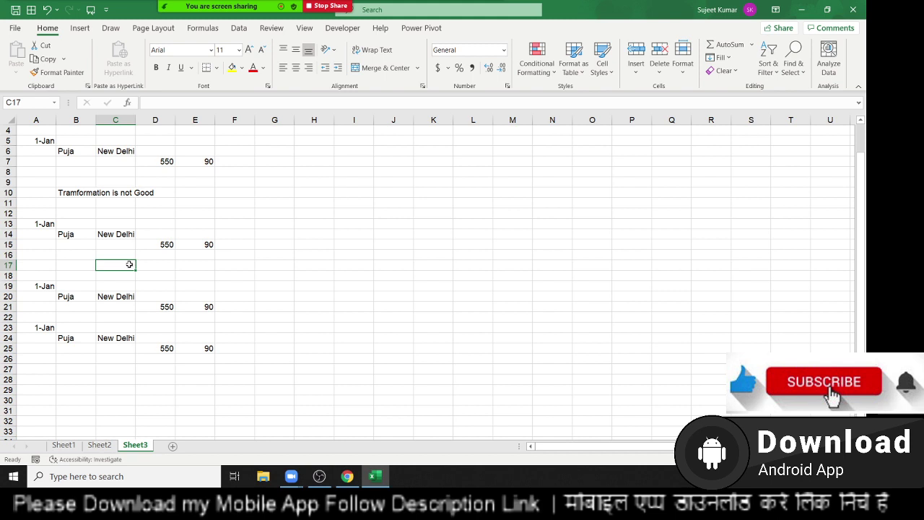
# Give the second record a new name, date 1-Feb, city Pune and figures 54 and 95.
pyautogui.click(71, 234)
pyautogui.write('Neha')
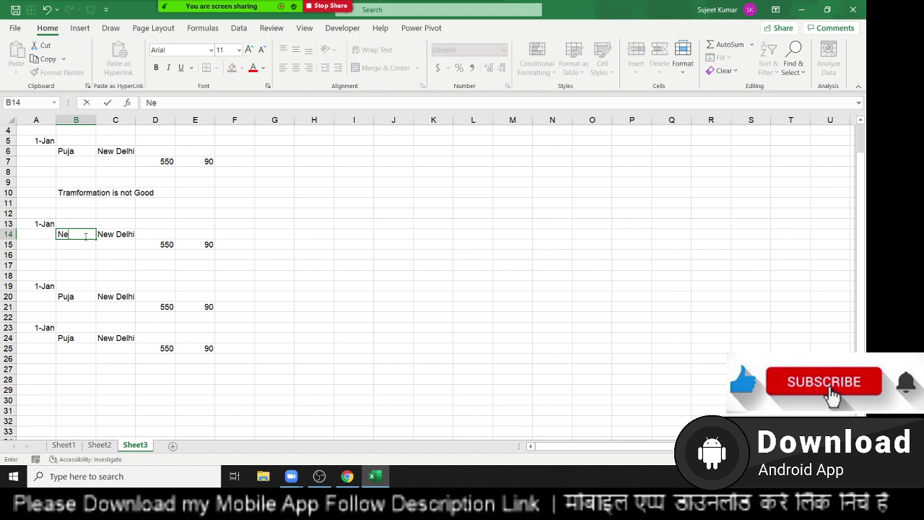
pyautogui.click(44, 223)
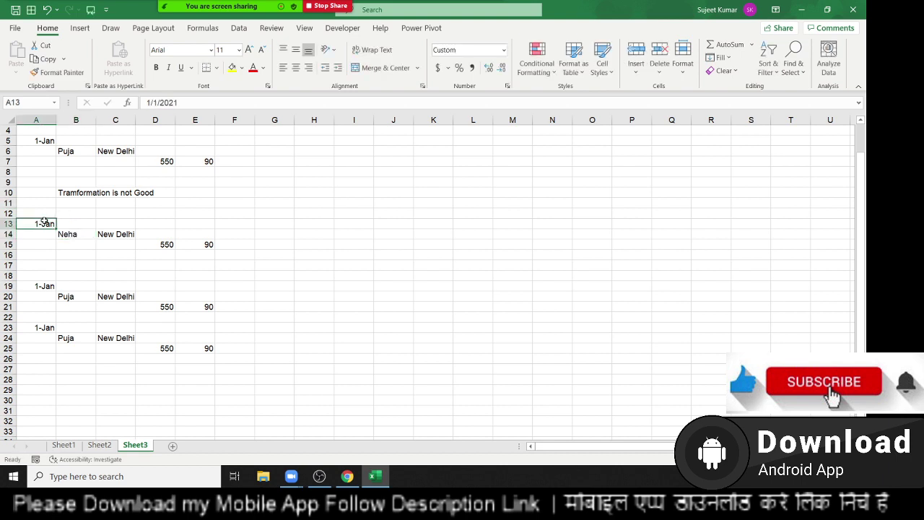
pyautogui.write('1-feb')
pyautogui.press('Return')
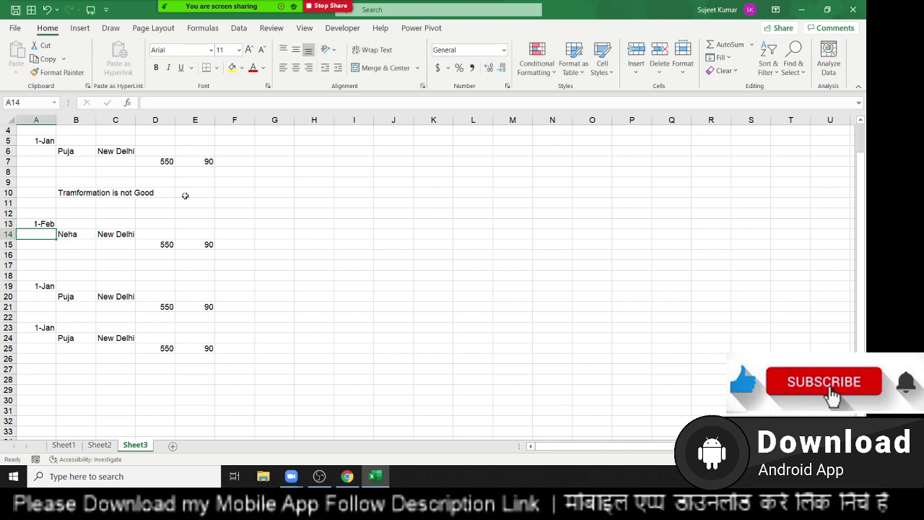
pyautogui.click(130, 238)
pyautogui.write('Pu')
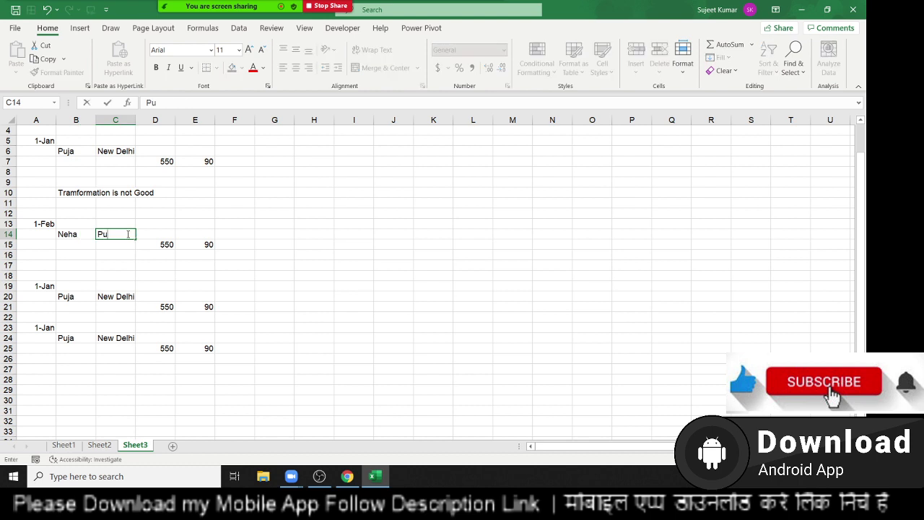
pyautogui.write('na')
pyautogui.press('BackSpace')
pyautogui.write('e')
pyautogui.click(152, 252)
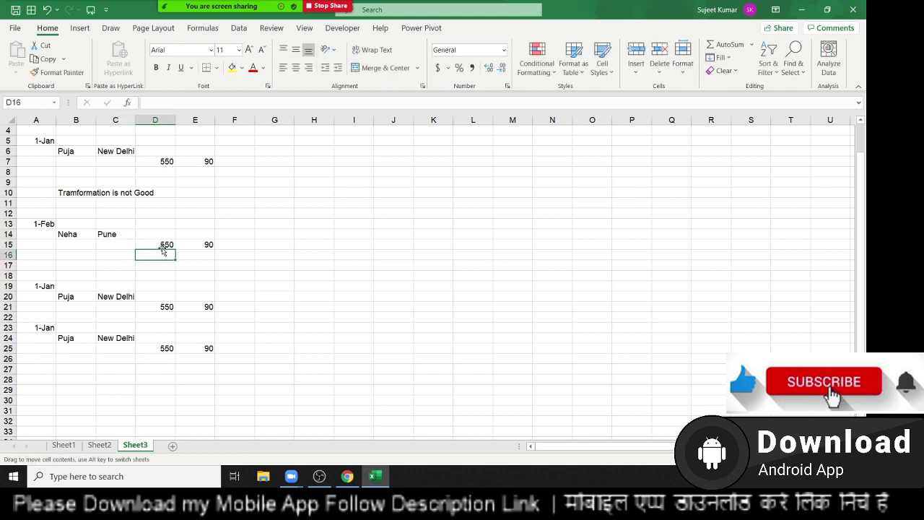
pyautogui.click(164, 246)
pyautogui.write('54')
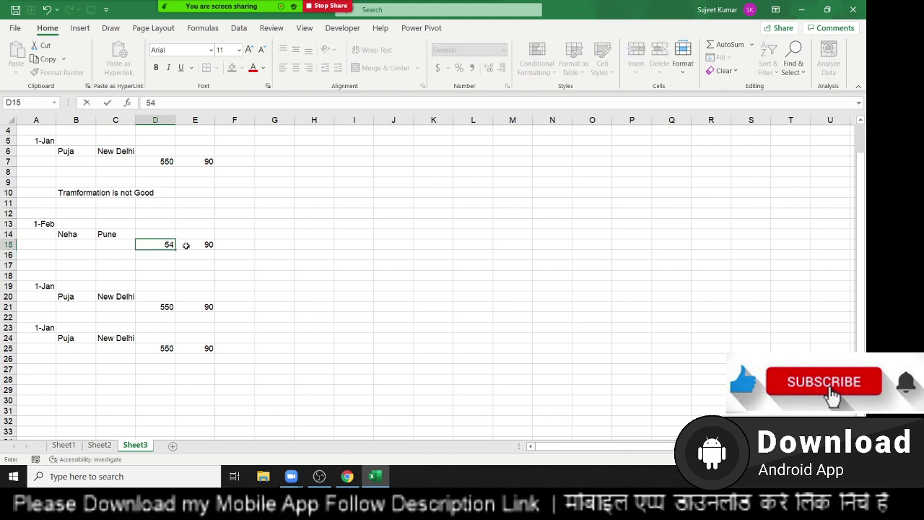
pyautogui.click(189, 244)
pyautogui.write('95')
# Give the third record a new name, city Patna, and figures 78 and 98.
pyautogui.click(78, 295)
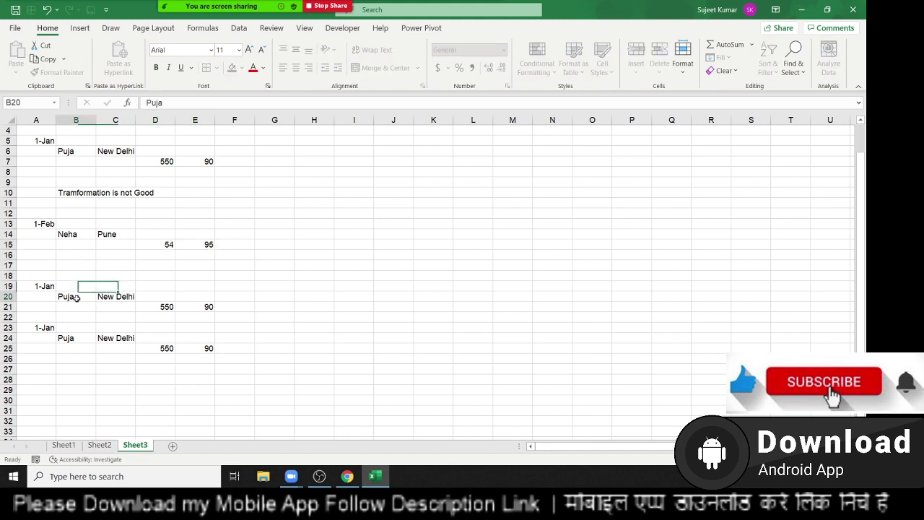
pyautogui.write('Ravi')
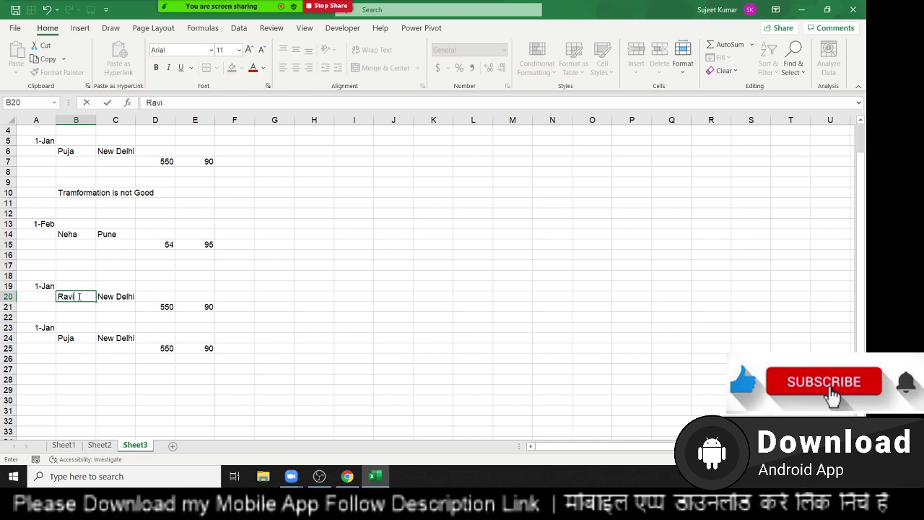
pyautogui.click(112, 296)
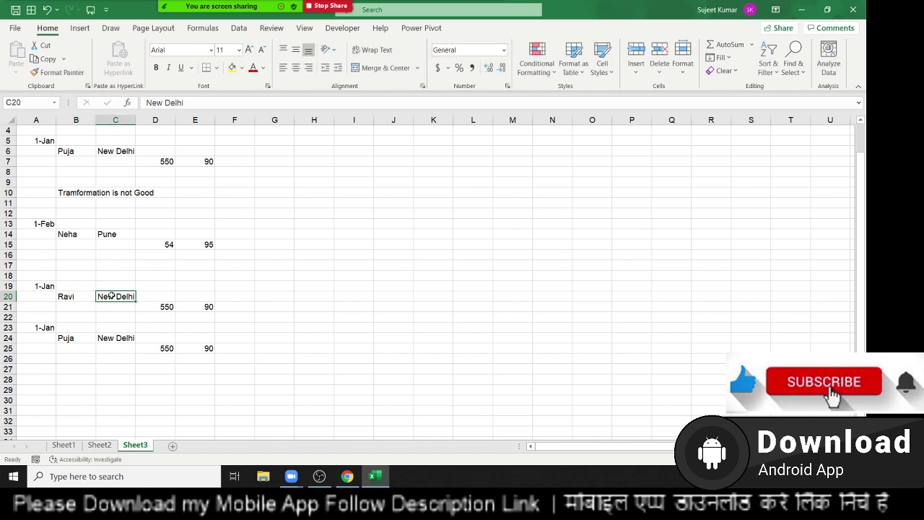
pyautogui.write('Patna')
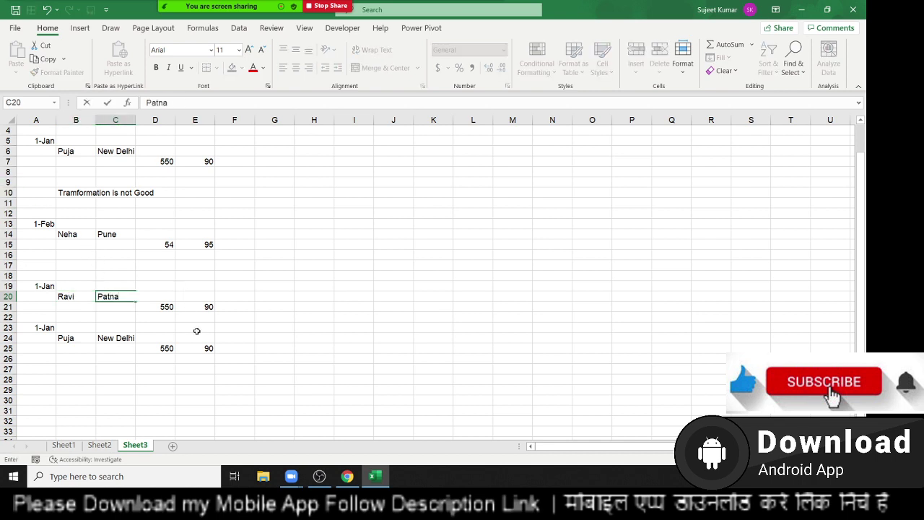
pyautogui.click(161, 308)
pyautogui.write('7')
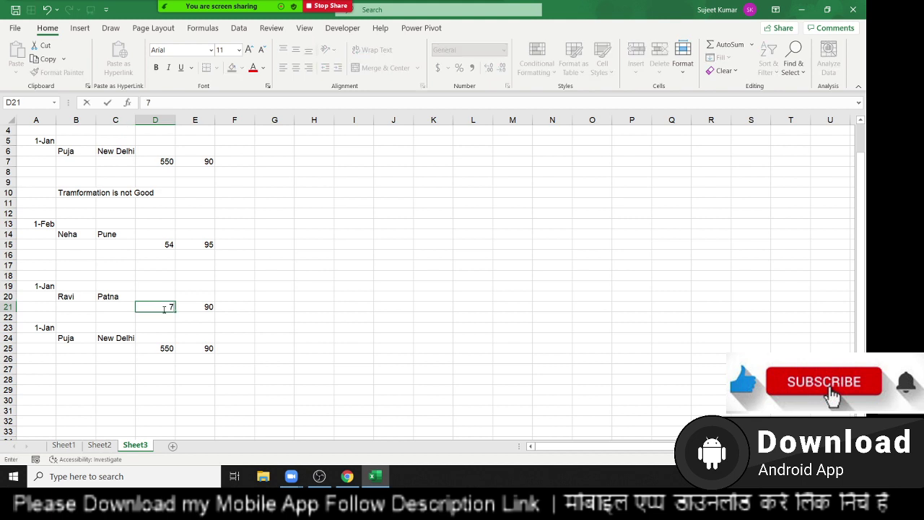
pyautogui.write('8')
pyautogui.click(189, 307)
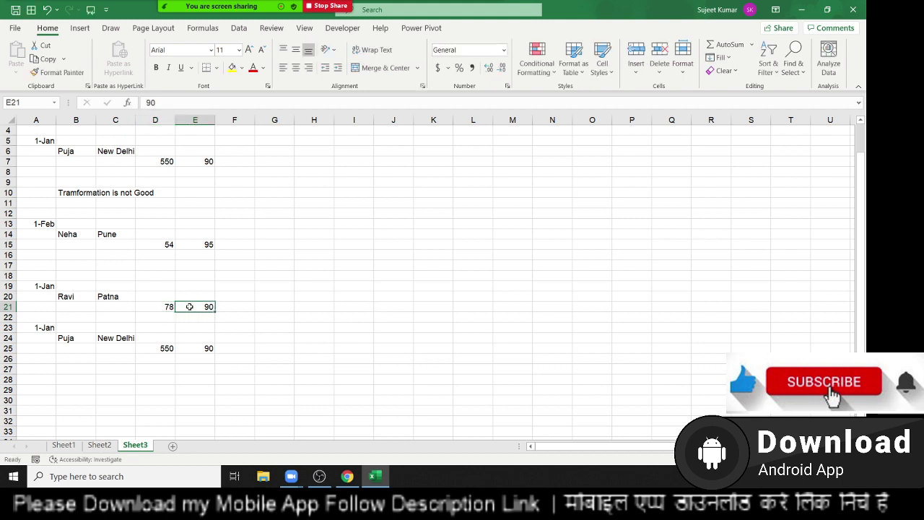
pyautogui.write('98')
pyautogui.click(245, 349)
# Give the fourth record a new name, city Jaipur, and figures 87 and 14.
pyautogui.scroll(-1, 217, 351)
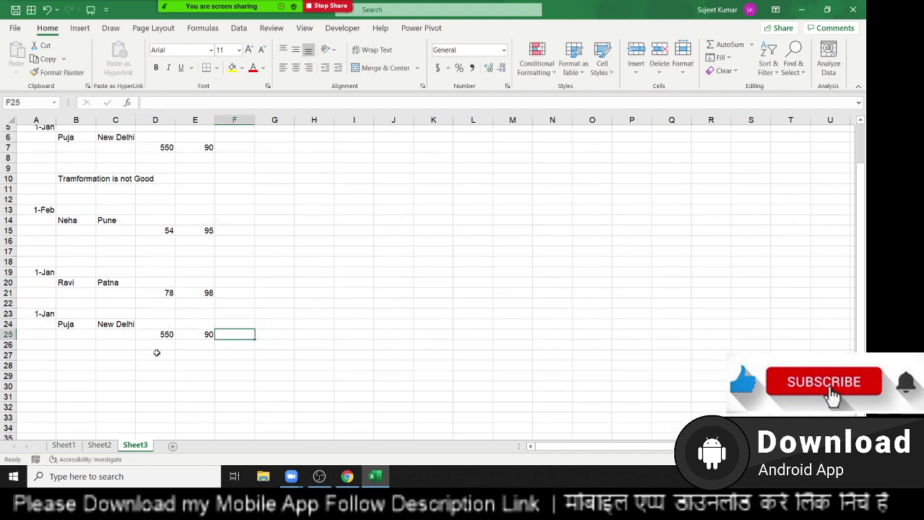
pyautogui.click(84, 307)
pyautogui.write('K')
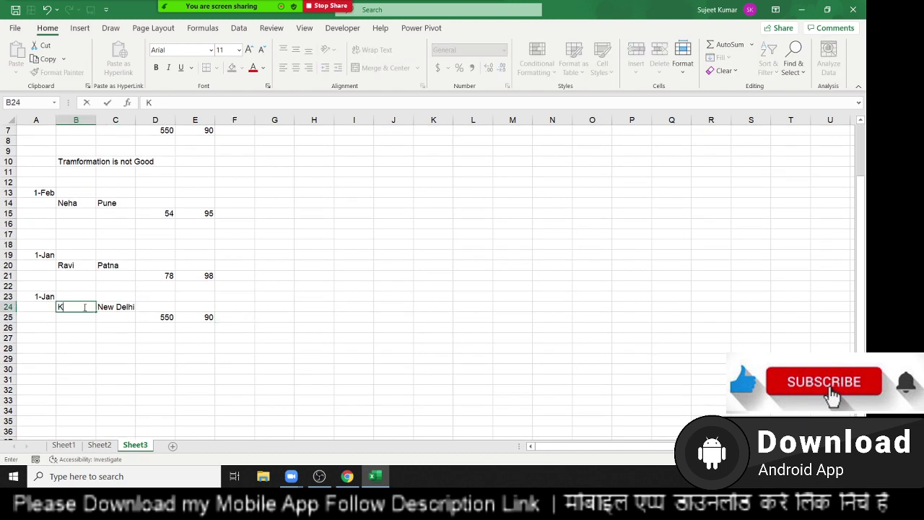
pyautogui.write('avita')
pyautogui.press('Tab')
pyautogui.write('OM')
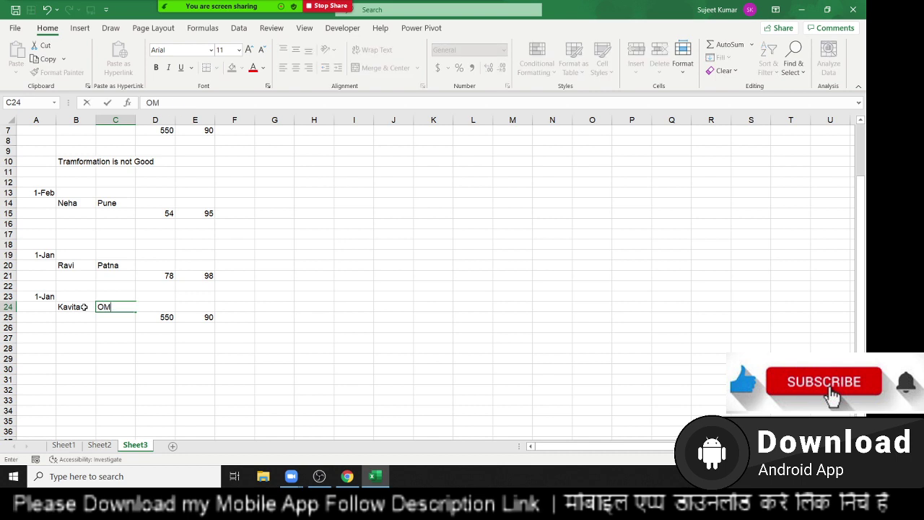
pyautogui.press('BackSpace')
pyautogui.press('BackSpace')
pyautogui.write('Jaipur')
pyautogui.click(104, 364)
pyautogui.click(127, 321)
pyautogui.scroll(2, 133, 319)
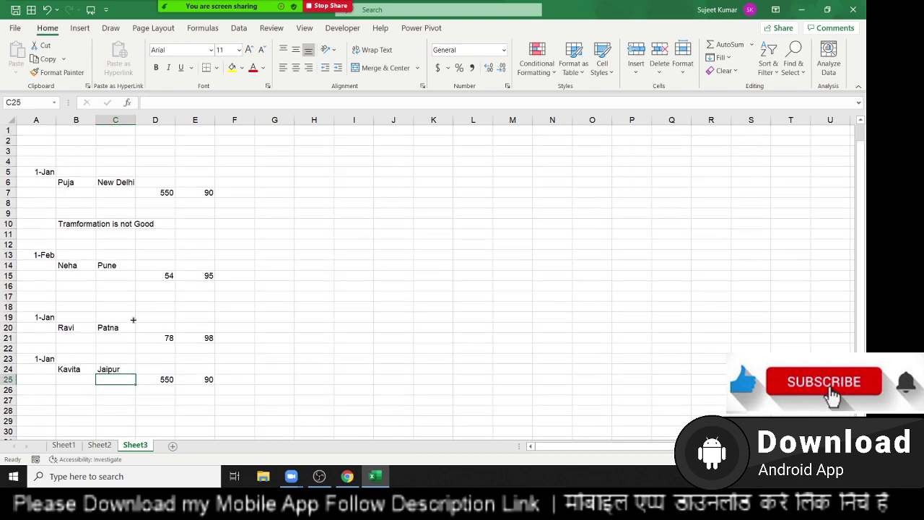
pyautogui.scroll(-1, 133, 319)
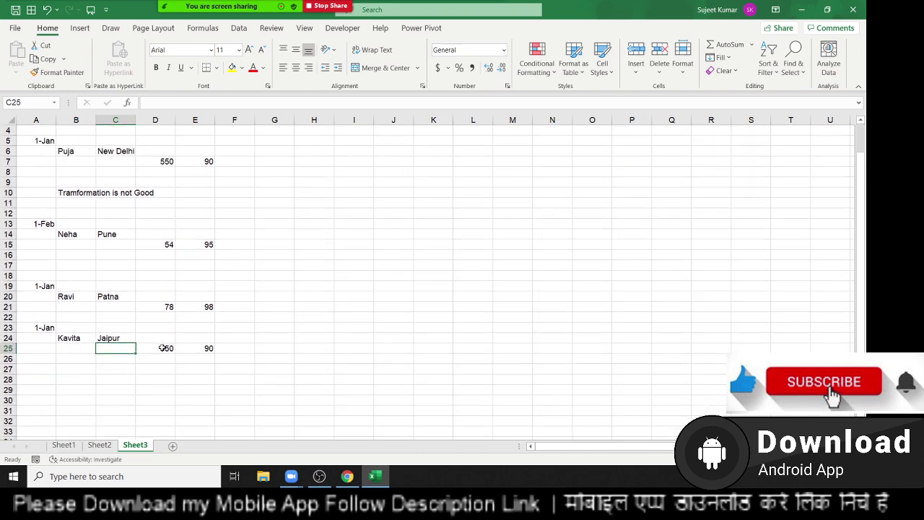
pyautogui.click(163, 348)
pyautogui.write('87')
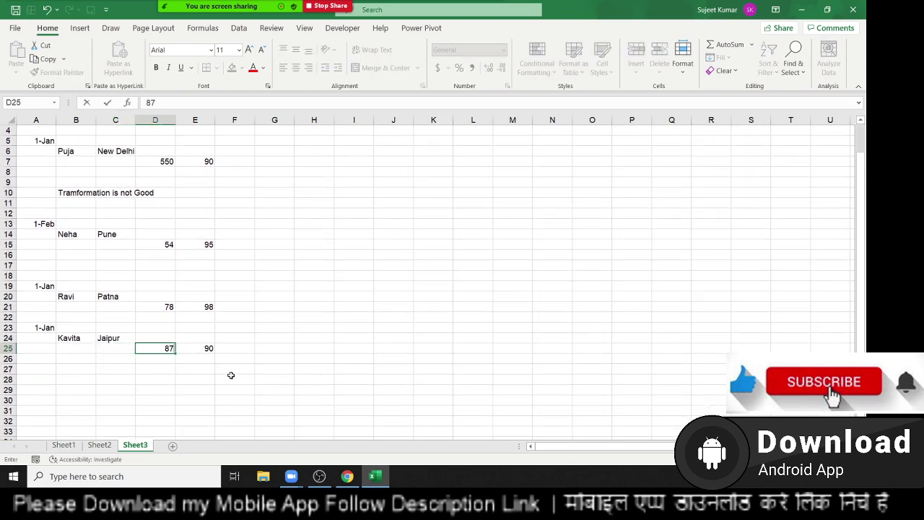
pyautogui.click(202, 349)
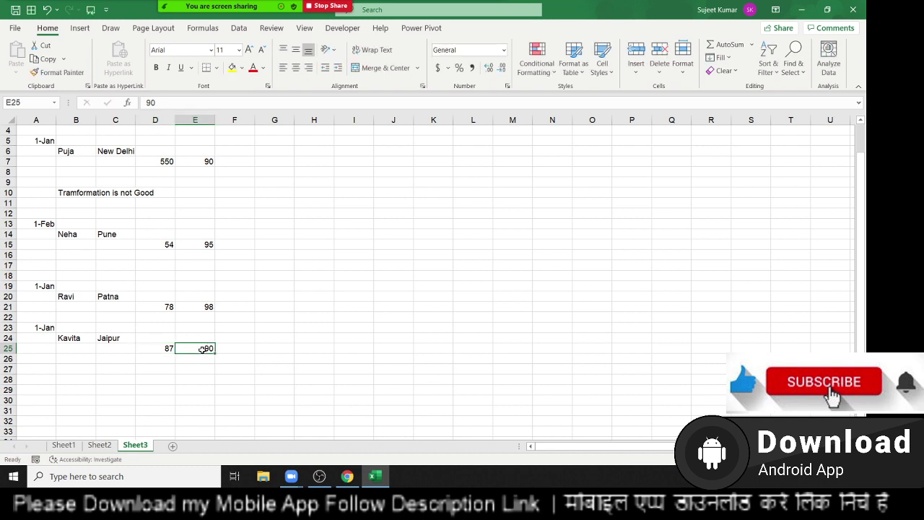
pyautogui.write('14')
pyautogui.press('Return')
pyautogui.scroll(1, 225, 321)
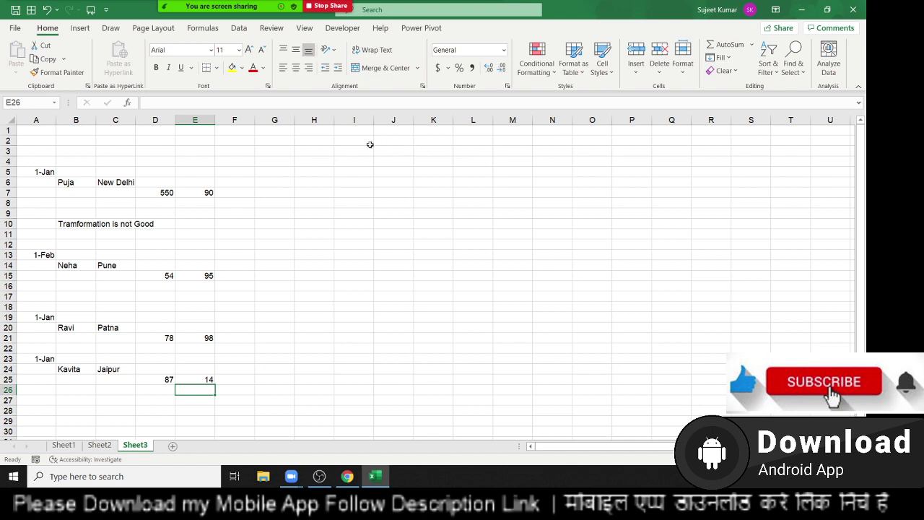
# Type the headers Date, Name, City, Qty, MRP and Amt into cells I1 through N1.
pyautogui.click(351, 133)
pyautogui.write('date')
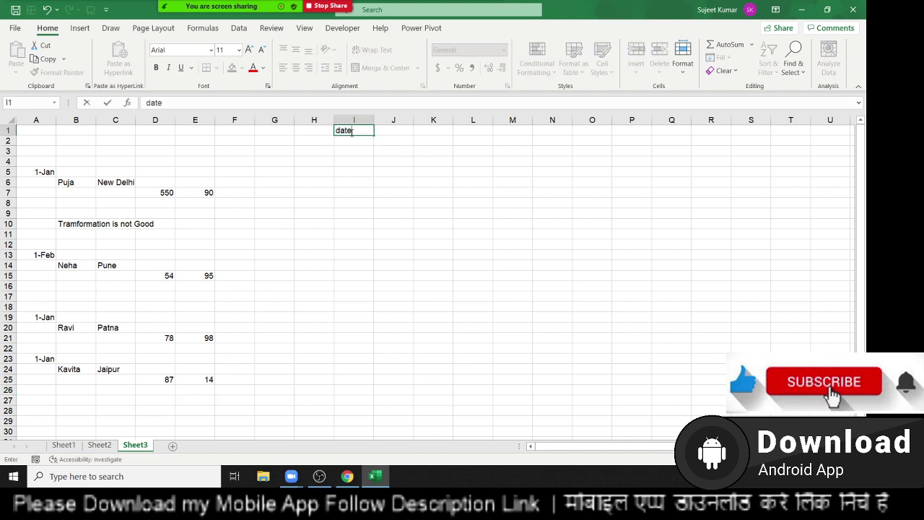
pyautogui.press('BackSpace')
pyautogui.press('BackSpace')
pyautogui.press('BackSpace')
pyautogui.press('BackSpace')
pyautogui.write('D')
pyautogui.write('ate')
pyautogui.press('Tab')
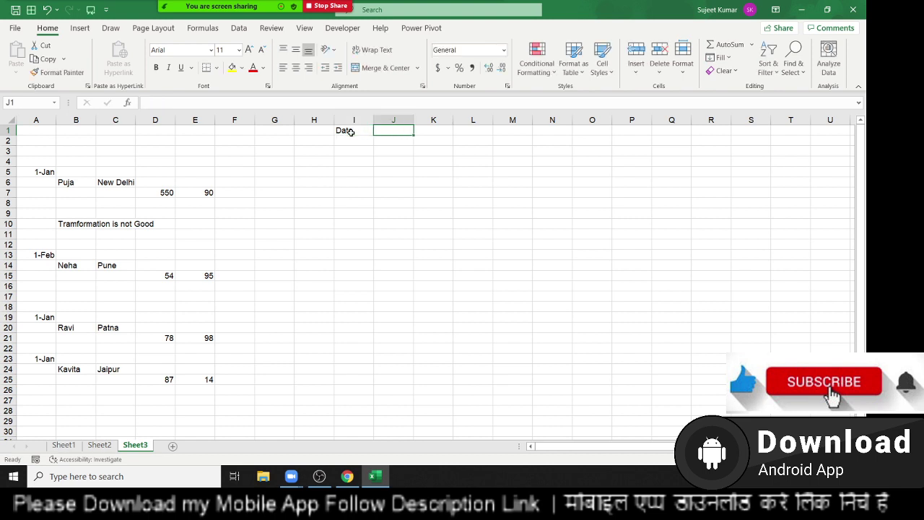
pyautogui.write('Name')
pyautogui.press('Tab')
pyautogui.write('City')
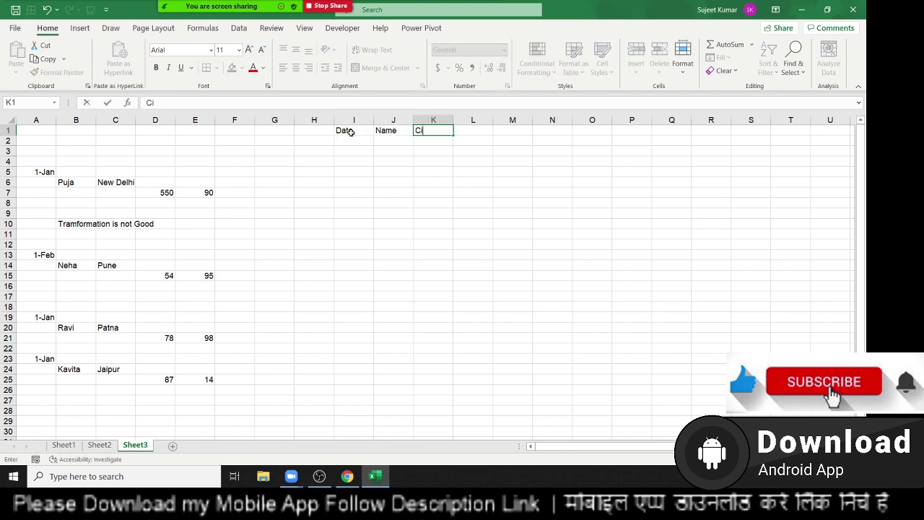
pyautogui.press('Tab')
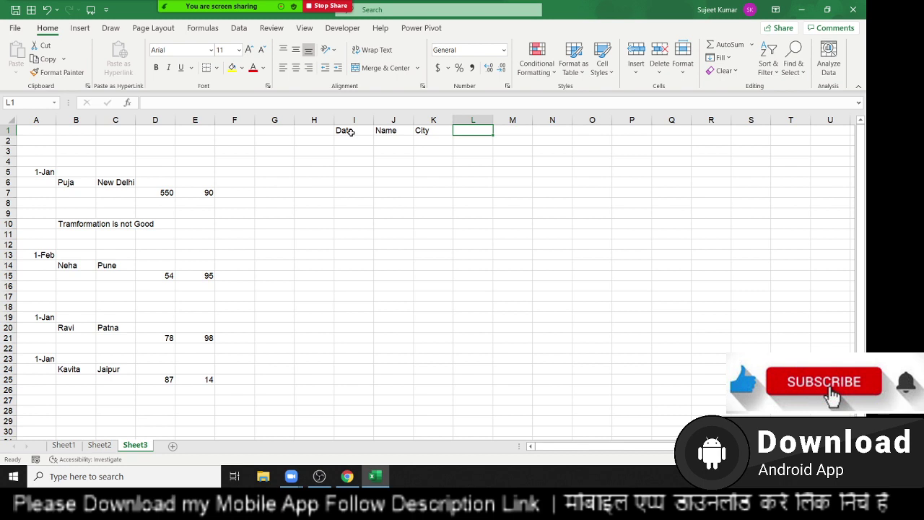
pyautogui.write('Qty')
pyautogui.press('Tab')
pyautogui.write('M')
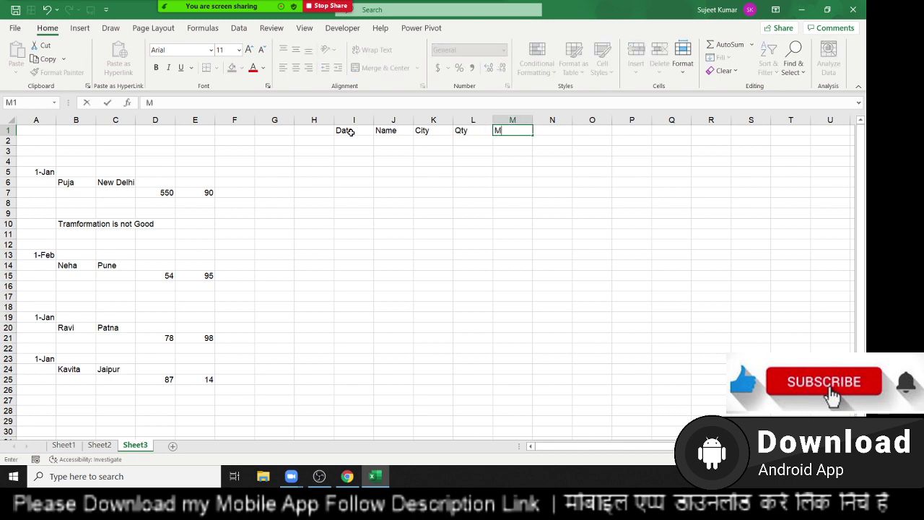
pyautogui.write('RP')
pyautogui.press('Tab')
pyautogui.write('Amt')
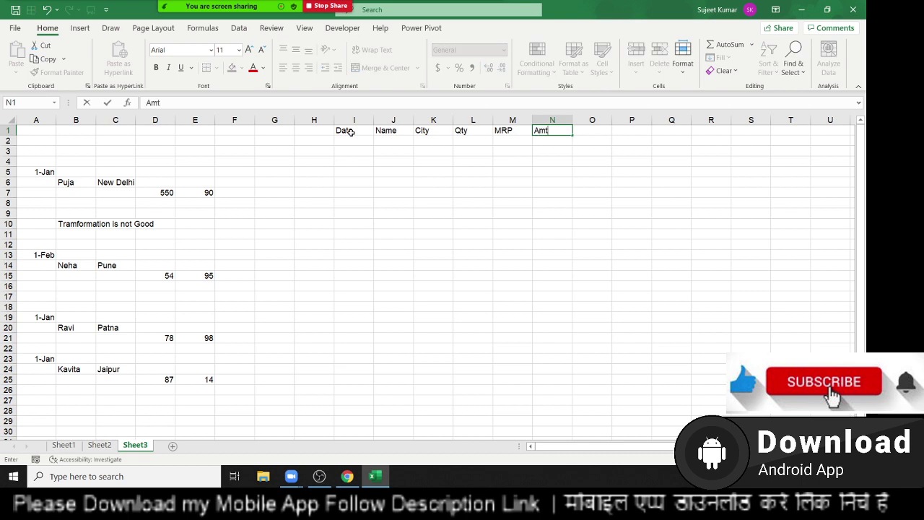
pyautogui.press('Return')
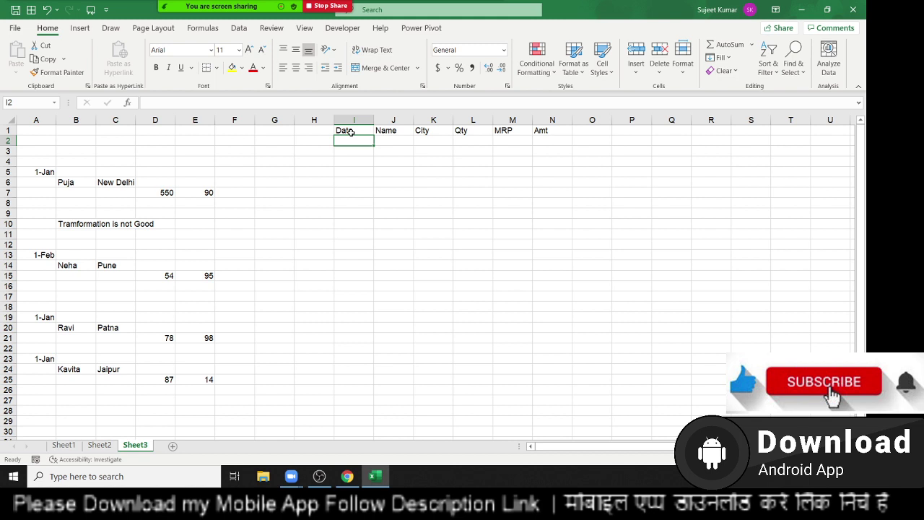
# Copy the B10 remark and paste it into D16 and C22.
pyautogui.moveTo(44, 164)
pyautogui.mouseDown()
pyautogui.moveTo(205, 382)
pyautogui.moveTo(205, 374)
pyautogui.mouseUp()
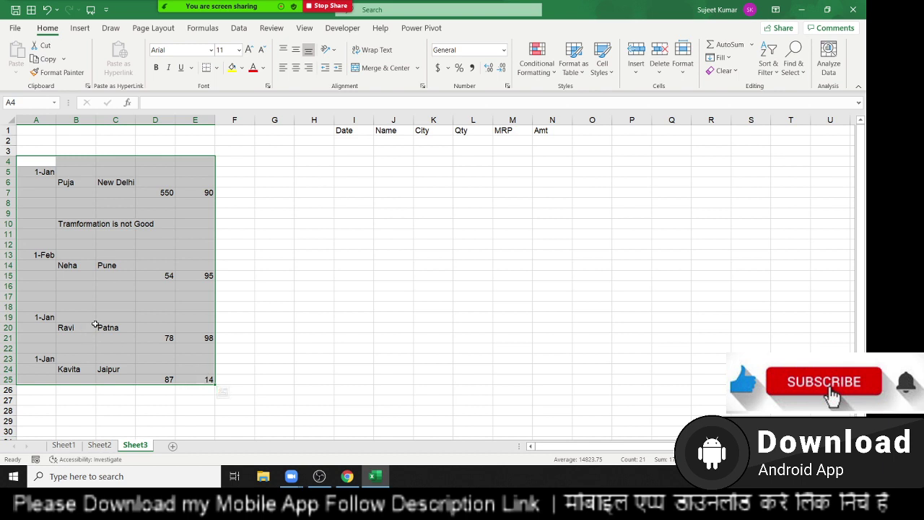
pyautogui.click(99, 226)
pyautogui.click(85, 229)
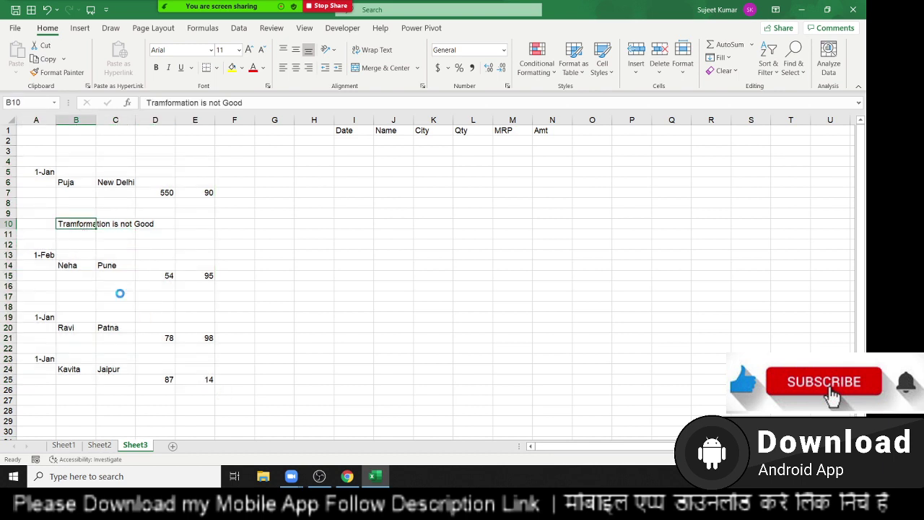
pyautogui.hotkey('ctrl', 'c')
pyautogui.click(142, 288)
pyautogui.hotkey('ctrl', 'v')
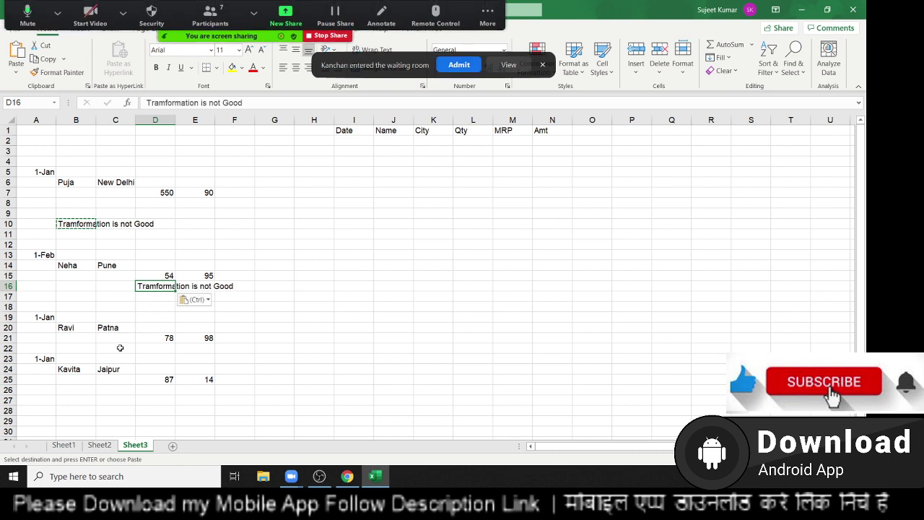
pyautogui.click(118, 348)
pyautogui.hotkey('ctrl', 'v')
pyautogui.click(314, 317)
pyautogui.press('Escape')
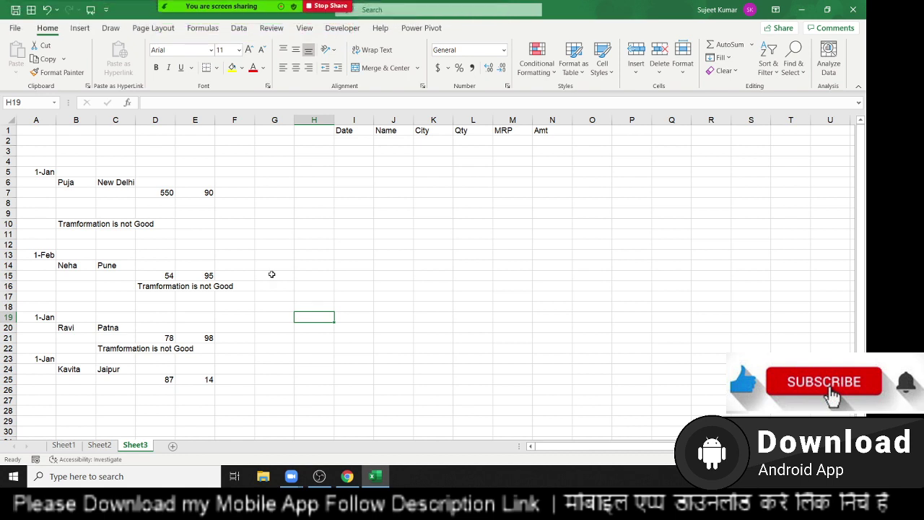
pyautogui.click(29, 140)
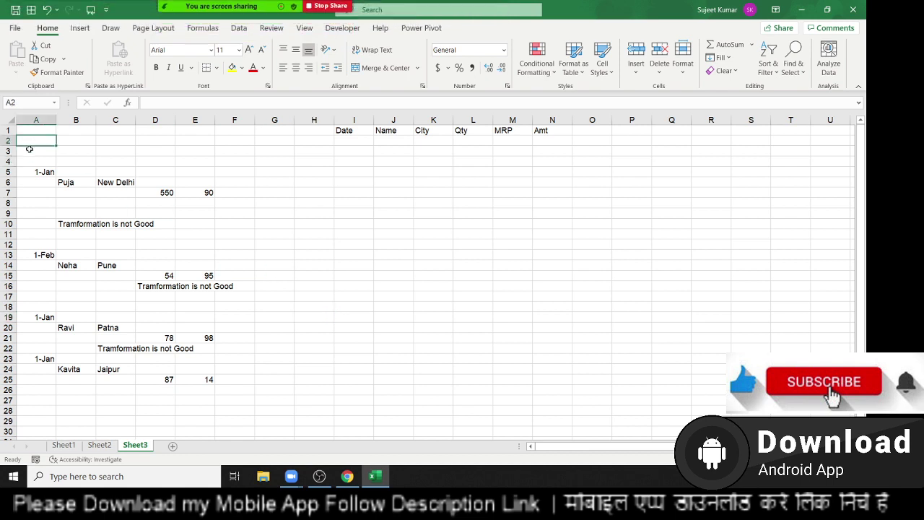
pyautogui.moveTo(29, 141); pyautogui.dragTo(33, 379)
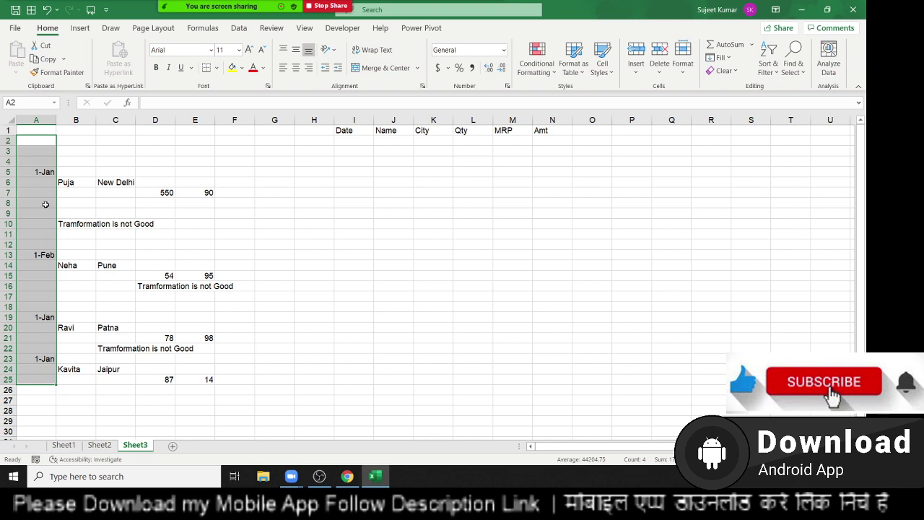
pyautogui.click(41, 169)
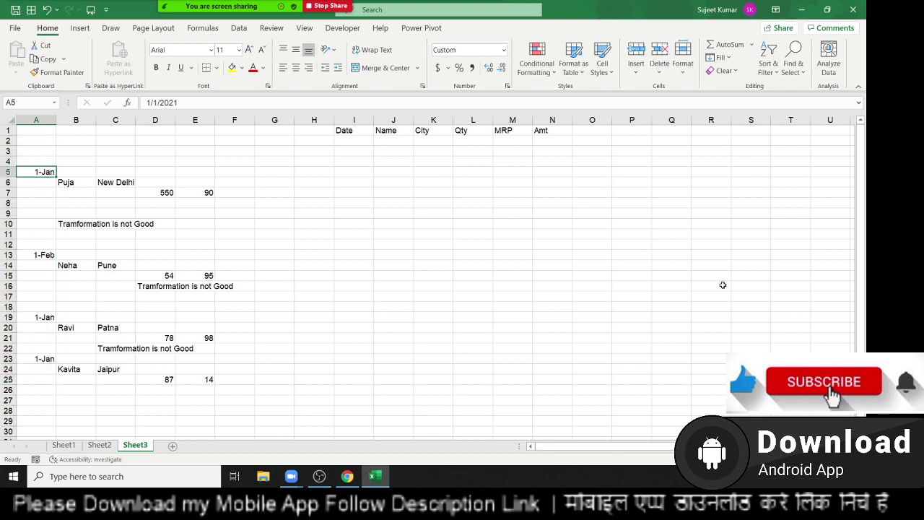
pyautogui.press('Right')
pyautogui.press('Down')
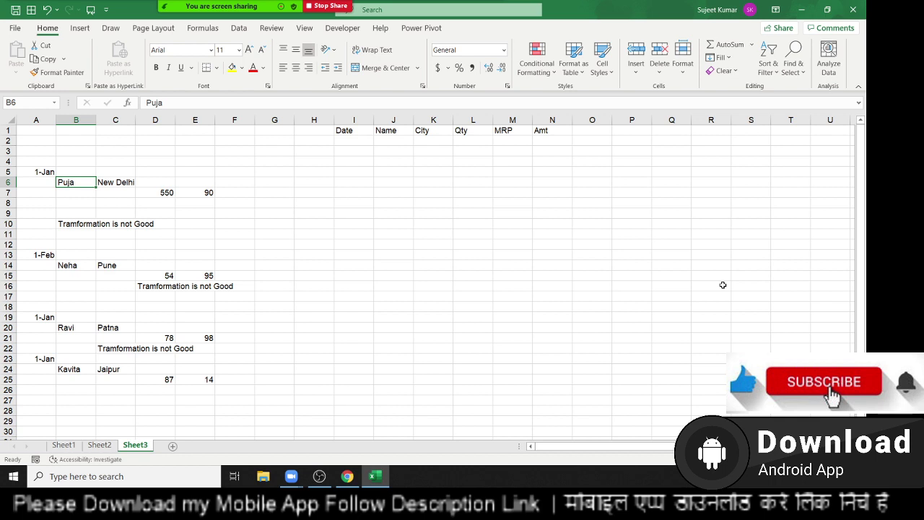
pyautogui.press('Right')
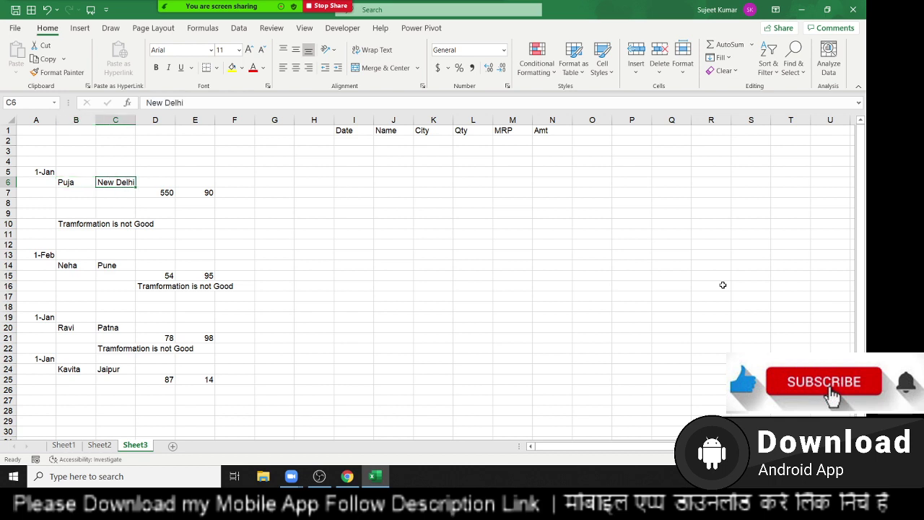
pyautogui.press('Down')
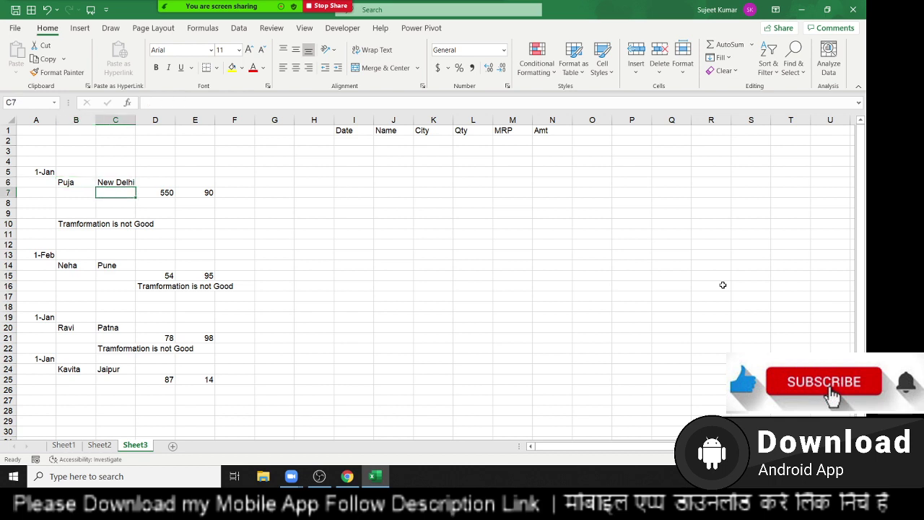
pyautogui.press('Right')
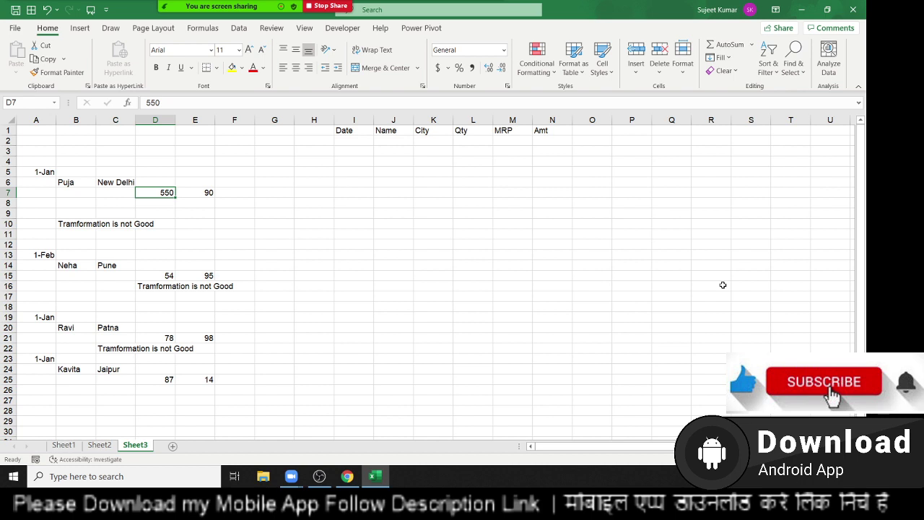
pyautogui.press('Right')
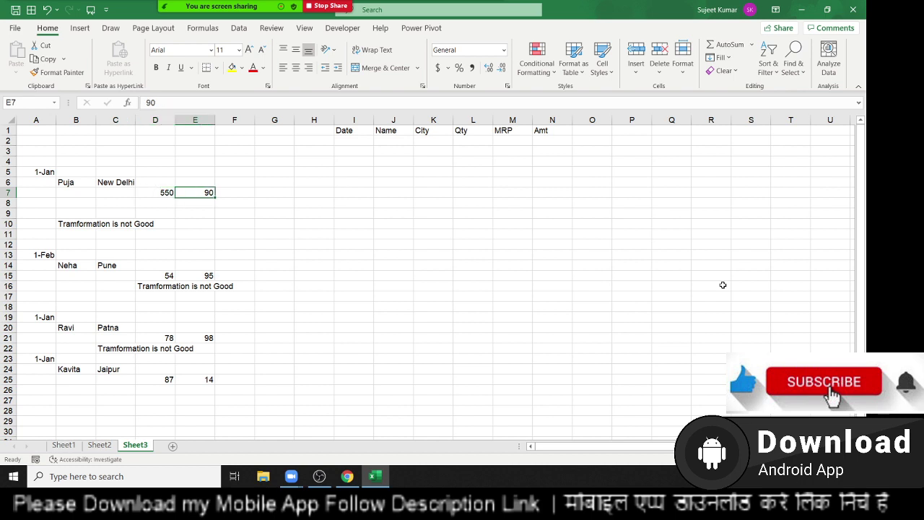
pyautogui.hotkey('shift', 'Left')
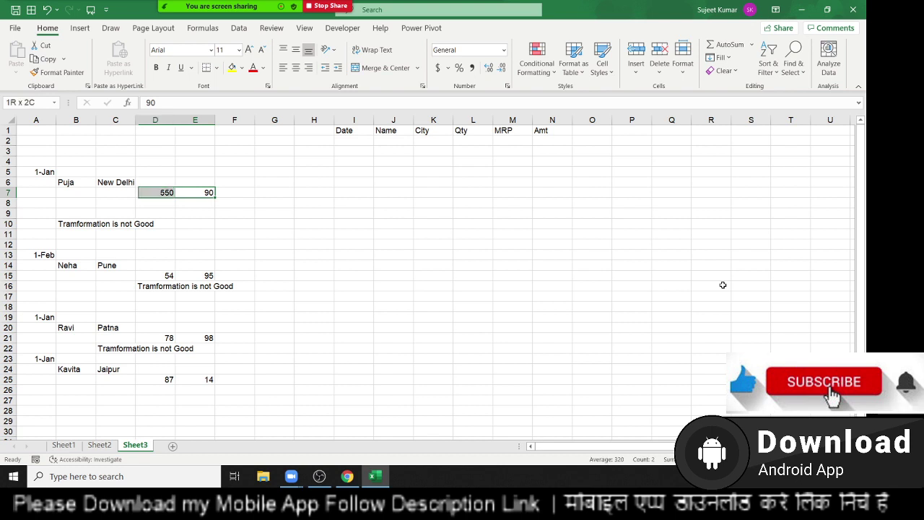
pyautogui.hotkey('shift', 'Left')
pyautogui.hotkey('shift', 'Left')
pyautogui.hotkey('shift', 'Left')
pyautogui.hotkey('shift', 'Up')
pyautogui.hotkey('shift', 'Up')
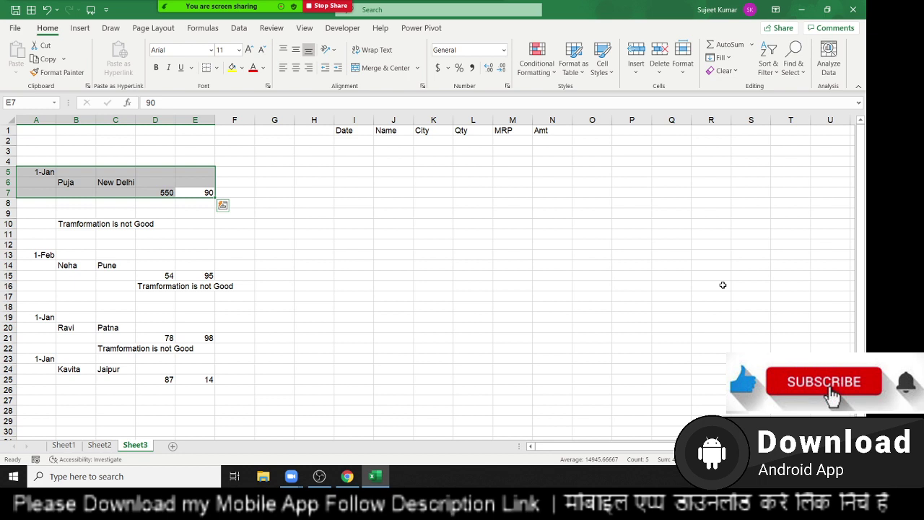
pyautogui.hotkey('shift', 'BackSpace')
pyautogui.hotkey('shift', 'Left')
pyautogui.hotkey('shift', 'Left')
pyautogui.hotkey('shift', 'Left')
pyautogui.hotkey('shift', 'Left')
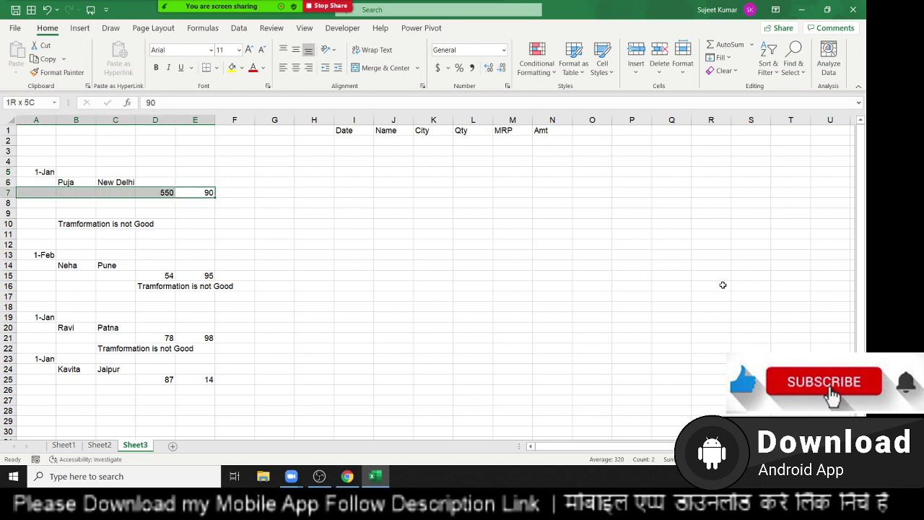
pyautogui.hotkey('shift', 'Up')
pyautogui.hotkey('shift', 'Up')
pyautogui.press('Down')
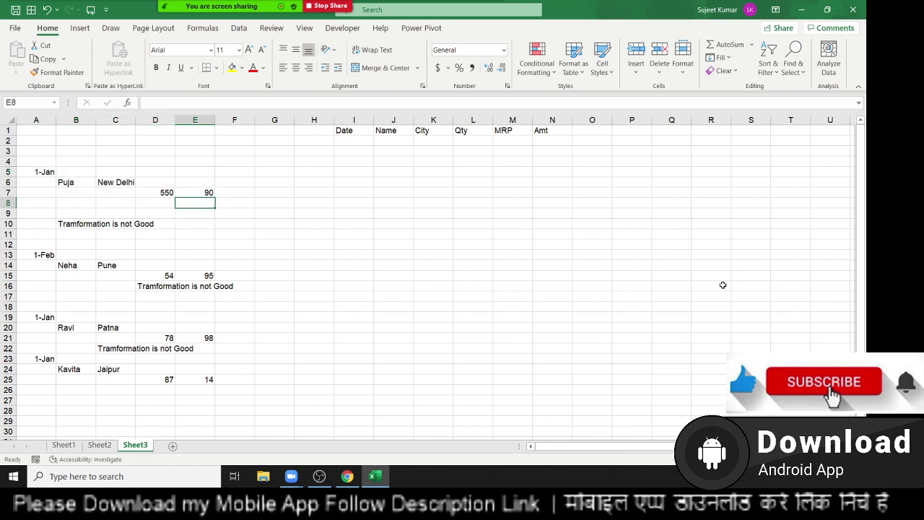
pyautogui.press('Left')
pyautogui.press('Left')
pyautogui.press('Left')
pyautogui.press('Left')
pyautogui.press('Up')
pyautogui.press('Up')
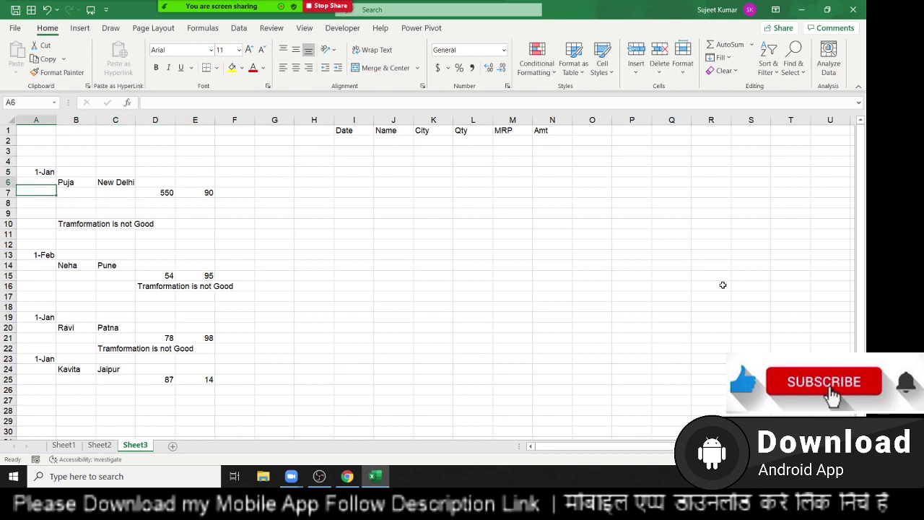
pyautogui.hotkey('shift', 'Down')
pyautogui.hotkey('shift', 'Down')
pyautogui.hotkey('shift', 'Down')
pyautogui.hotkey('shift', 'Down')
pyautogui.hotkey('shift', 'Down')
pyautogui.hotkey('shift', 'Down')
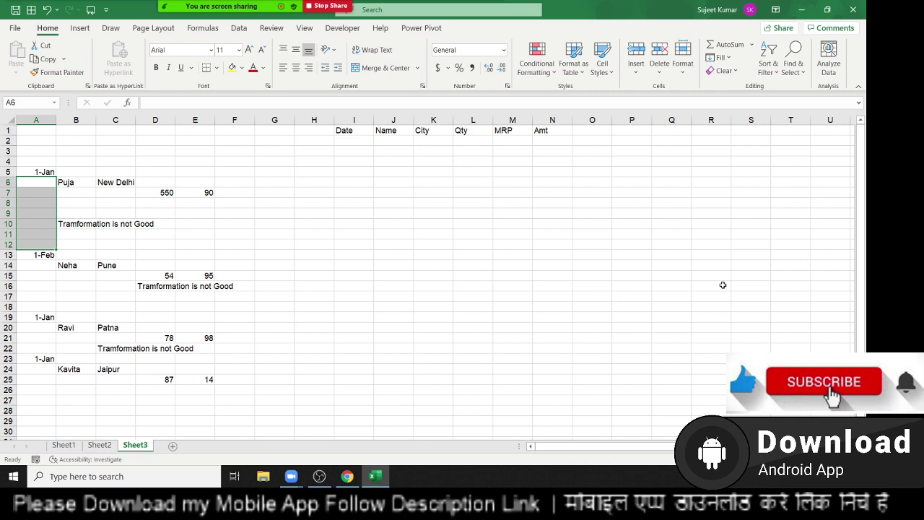
pyautogui.press('Up')
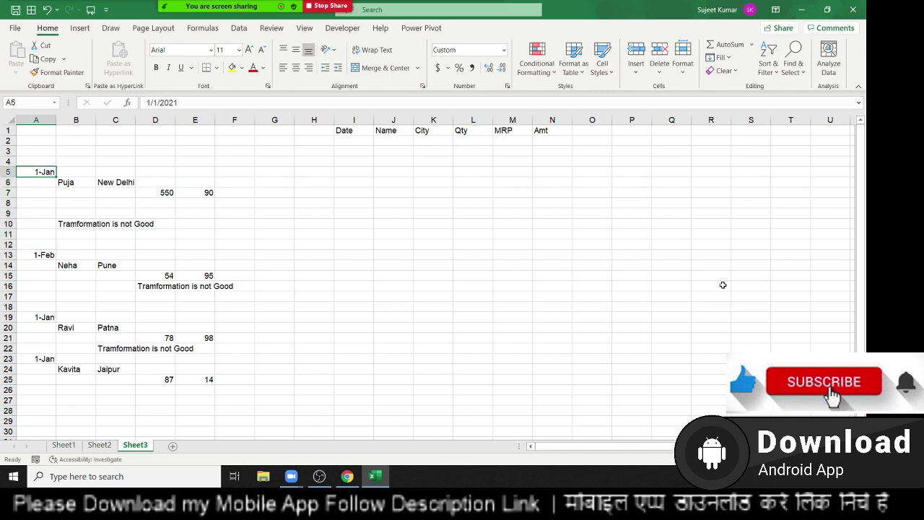
pyautogui.press('Right')
pyautogui.press('Down')
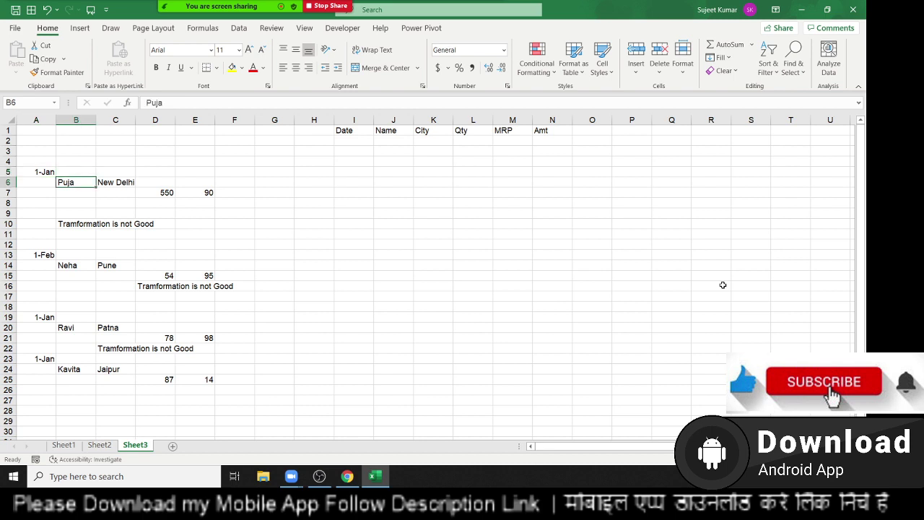
pyautogui.press('Right')
pyautogui.press('Down')
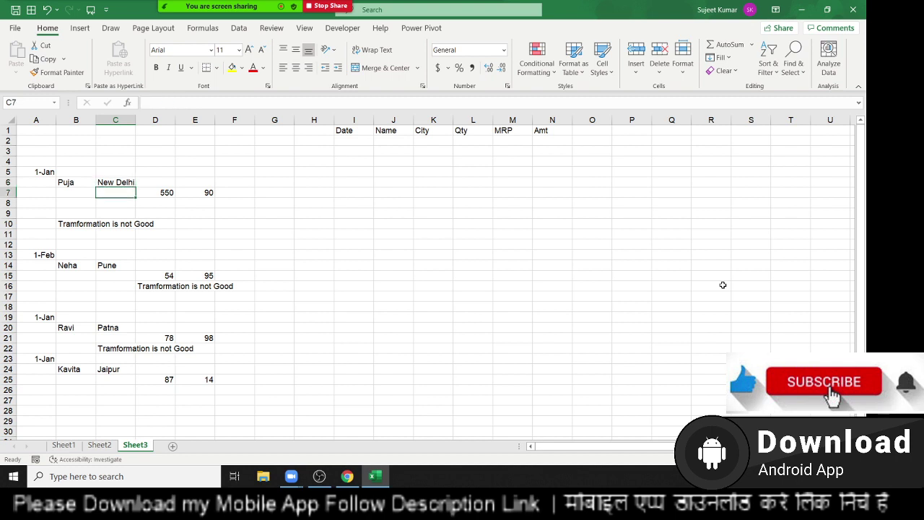
pyautogui.press('Right')
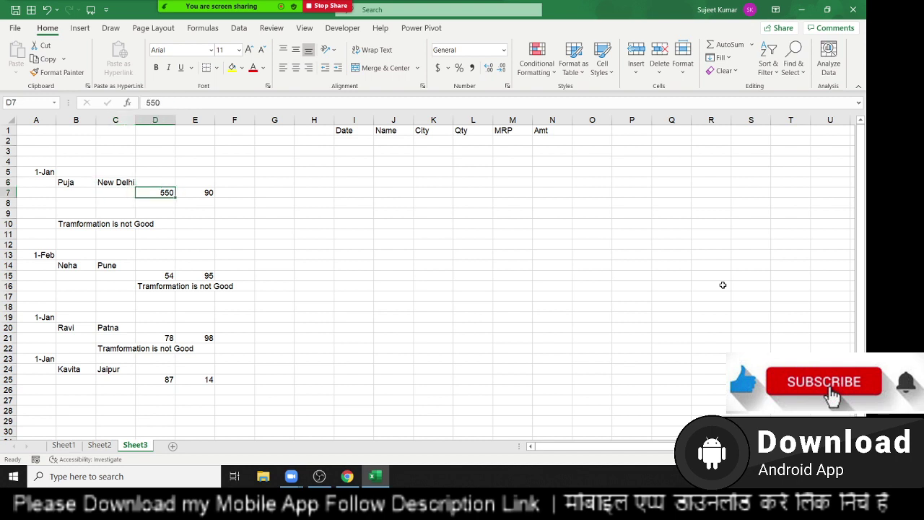
pyautogui.press('Right')
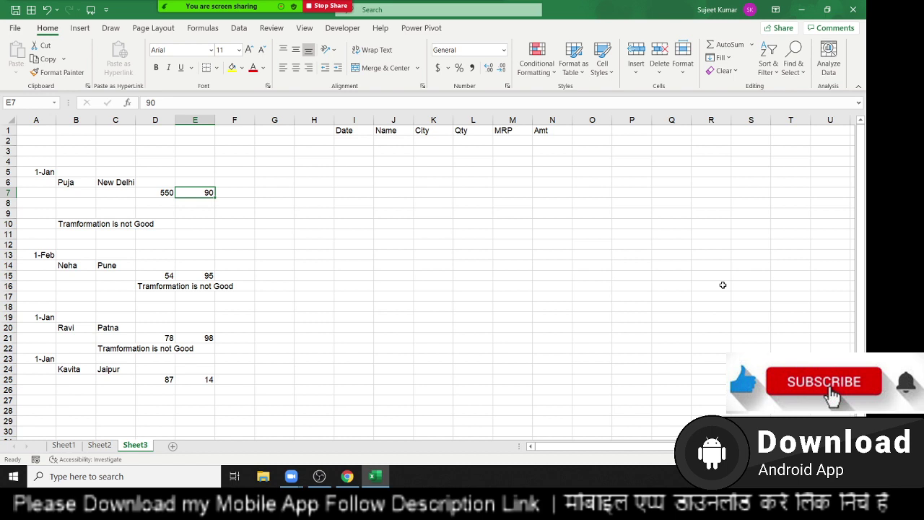
pyautogui.click(35, 118)
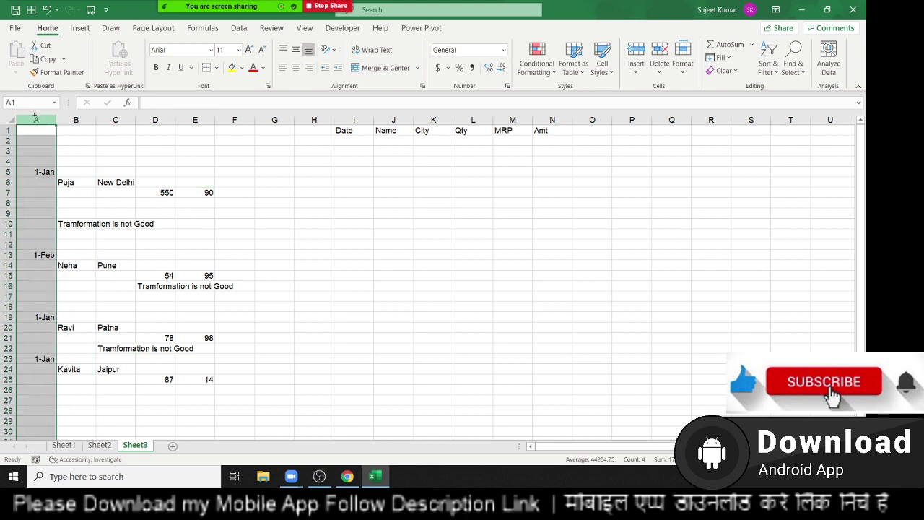
pyautogui.hotkey('ctrl', 'shift', '+')
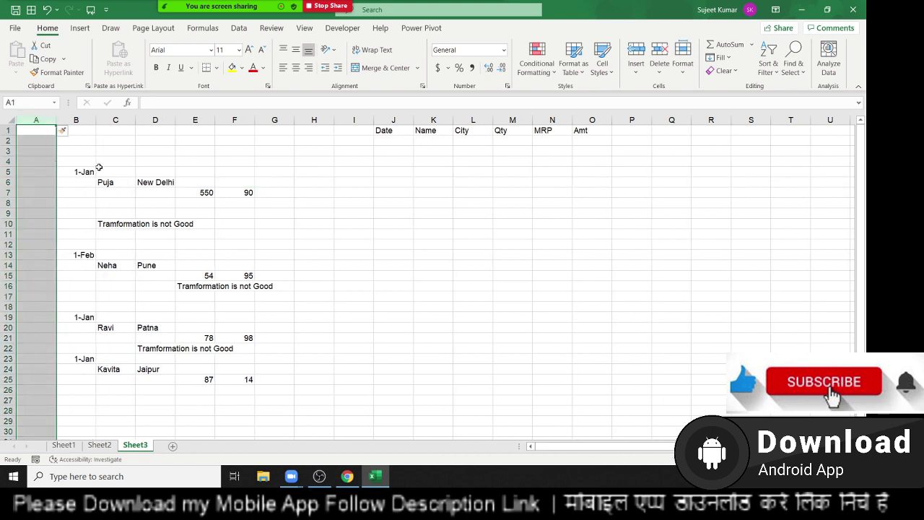
pyautogui.click(99, 171)
pyautogui.press('Up')
pyautogui.press('Up')
pyautogui.press('Up')
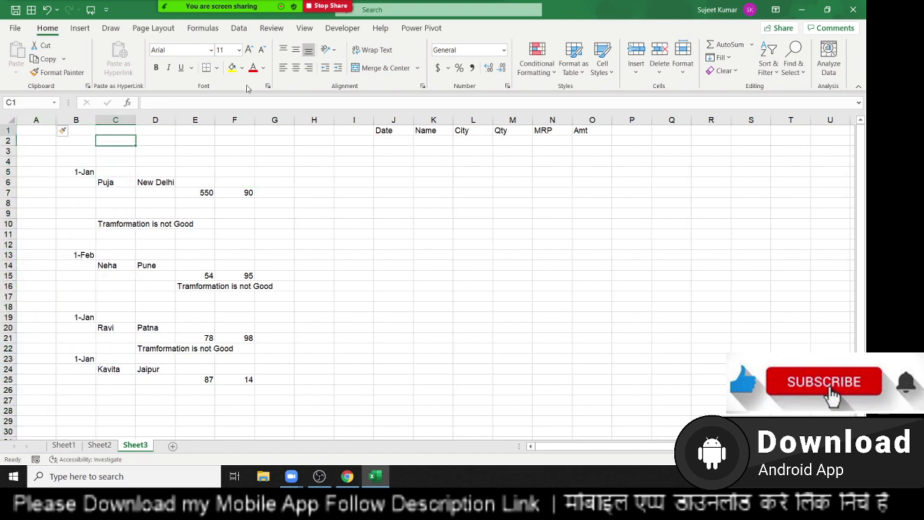
pyautogui.press('Up')
pyautogui.press('Left')
pyautogui.press('Left')
pyautogui.press('Down')
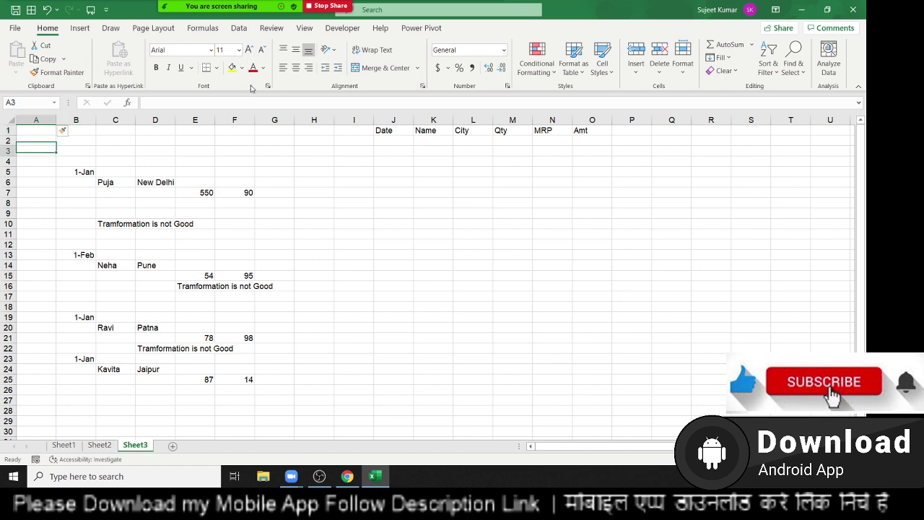
pyautogui.press('Up')
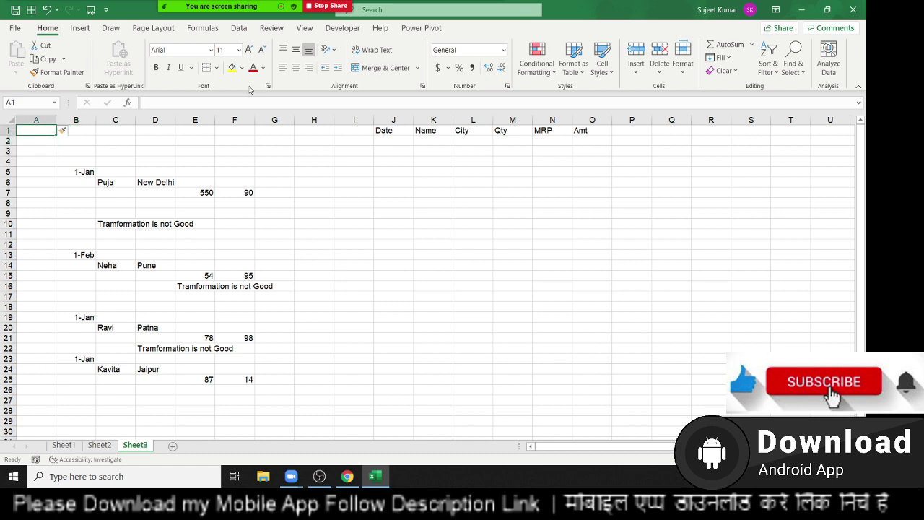
pyautogui.press('Down')
pyautogui.press('Down')
pyautogui.press('Down')
pyautogui.press('Down')
pyautogui.press('Up')
pyautogui.press('Up')
pyautogui.press('Up')
pyautogui.press('Up')
pyautogui.press('Down')
pyautogui.press('Down')
pyautogui.press('Down')
pyautogui.press('Down')
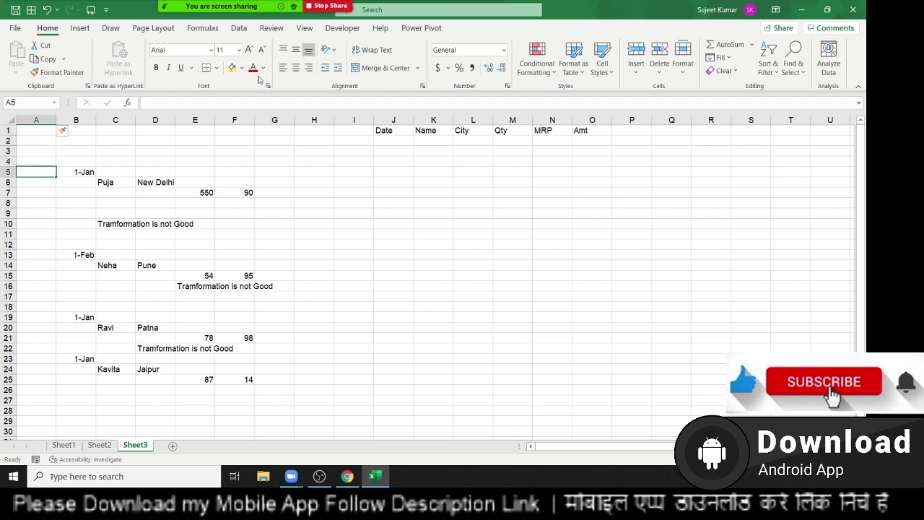
pyautogui.write('=IF(')
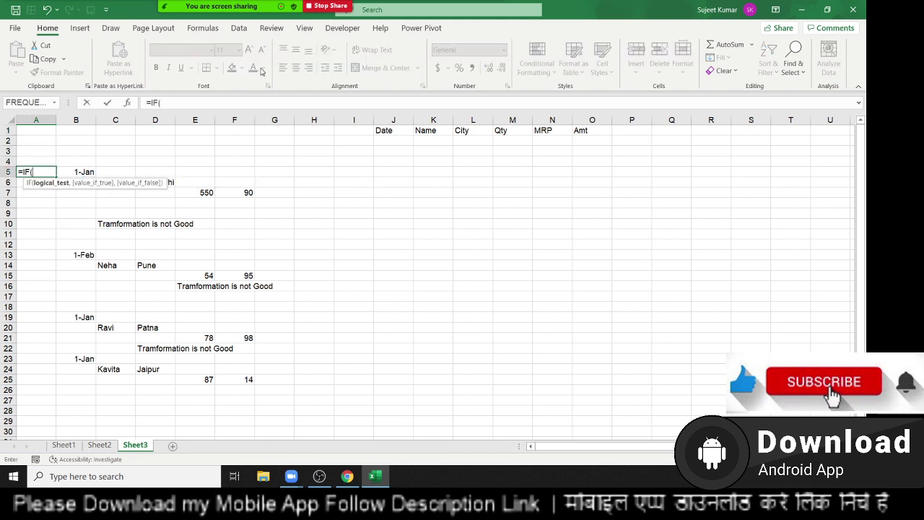
pyautogui.press('Escape')
pyautogui.press('Right')
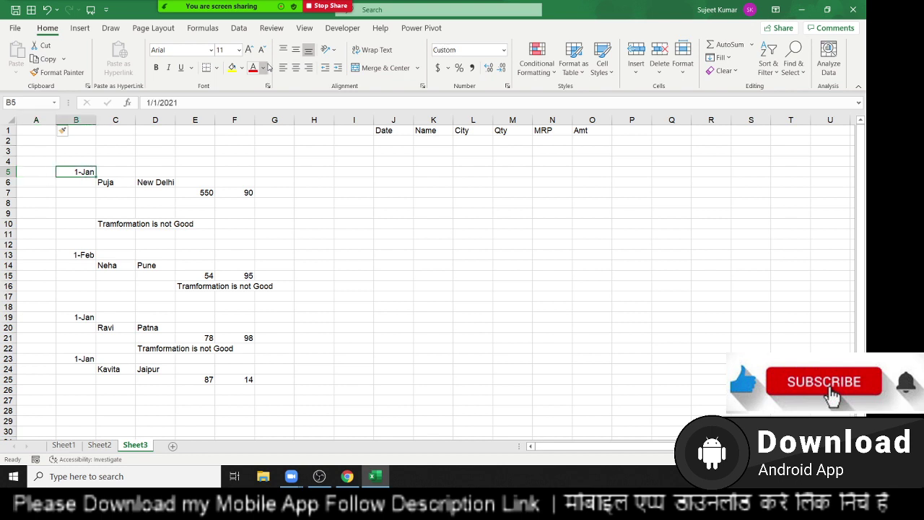
pyautogui.press('Down')
pyautogui.hotkey('shift', 'Down')
pyautogui.hotkey('shift', 'Down')
pyautogui.hotkey('shift', 'Down')
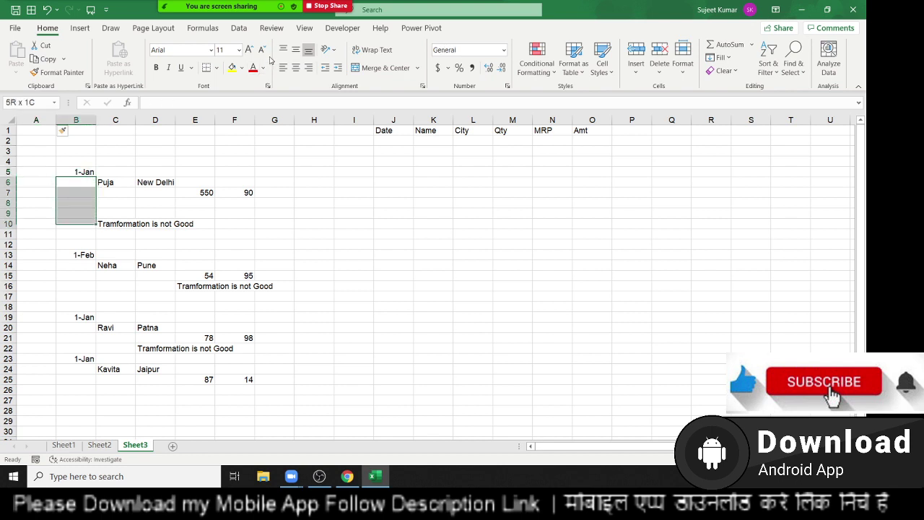
pyautogui.hotkey('shift', 'Down')
pyautogui.hotkey('shift', 'Down')
pyautogui.press('Up')
pyautogui.press('Left')
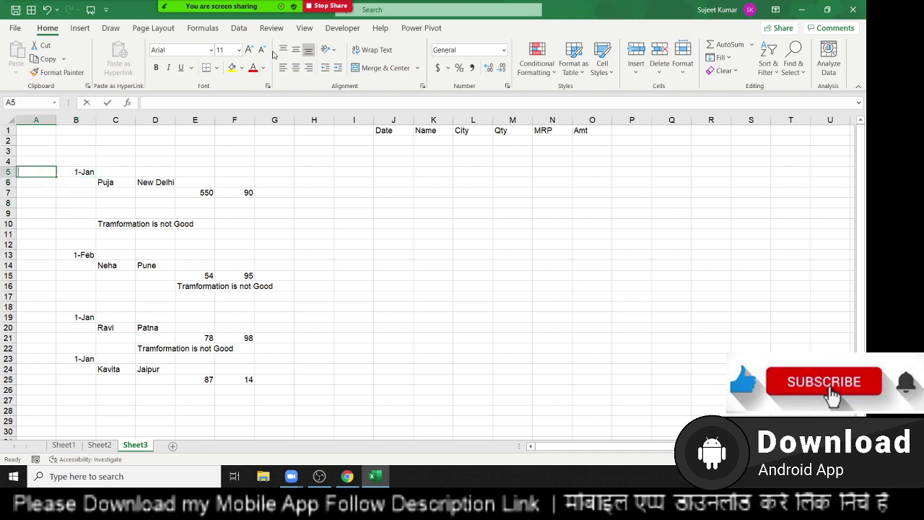
pyautogui.write('=ISD')
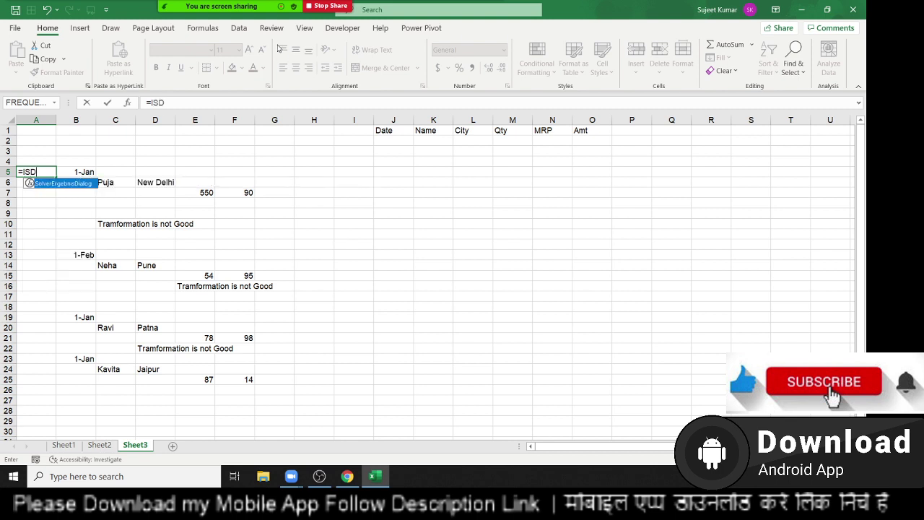
pyautogui.press('BackSpace')
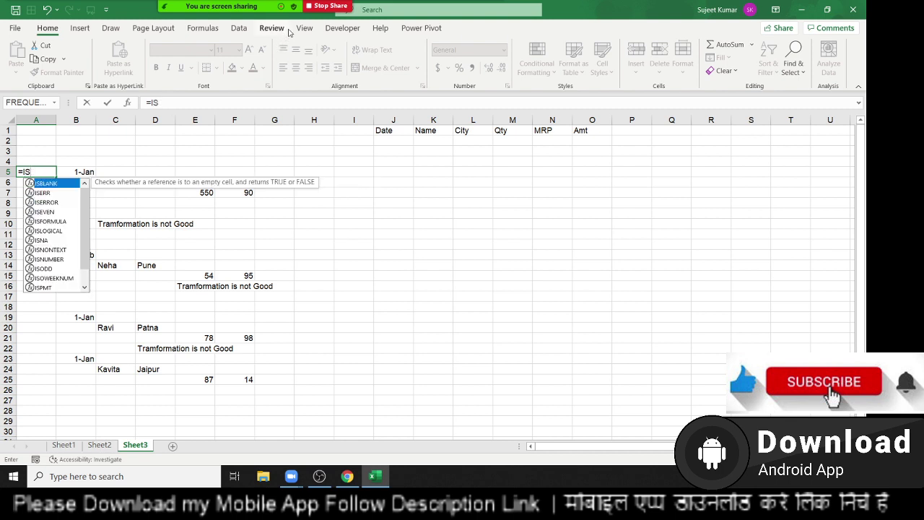
pyautogui.write('DAT')
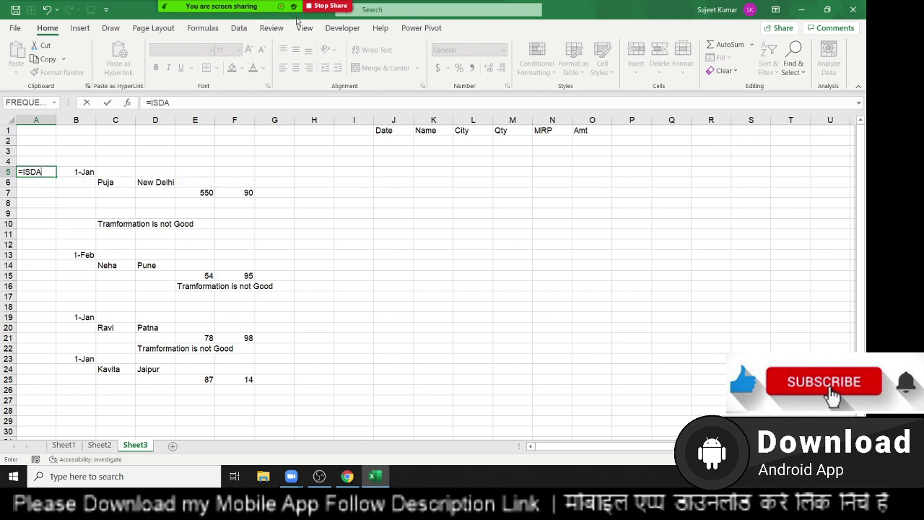
pyautogui.press('BackSpace')
pyautogui.press('BackSpace')
pyautogui.press('BackSpace')
pyautogui.press('BackSpace')
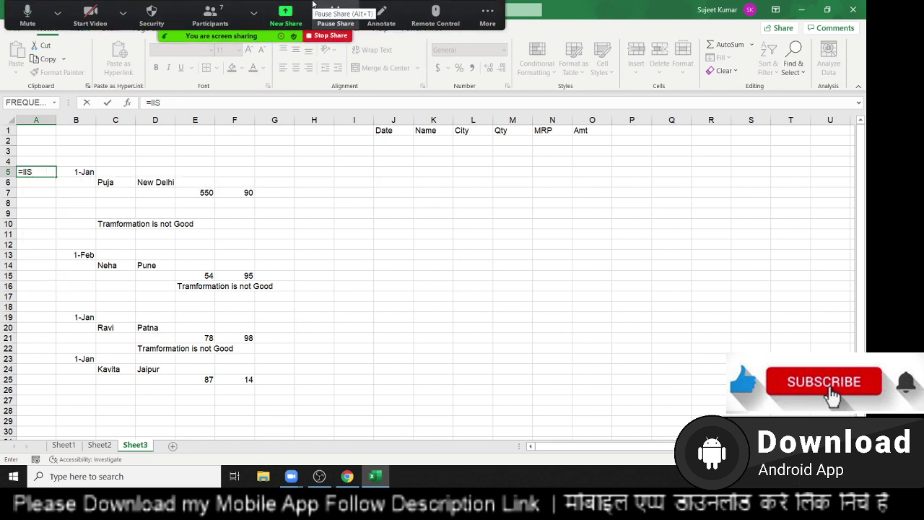
pyautogui.write('S')
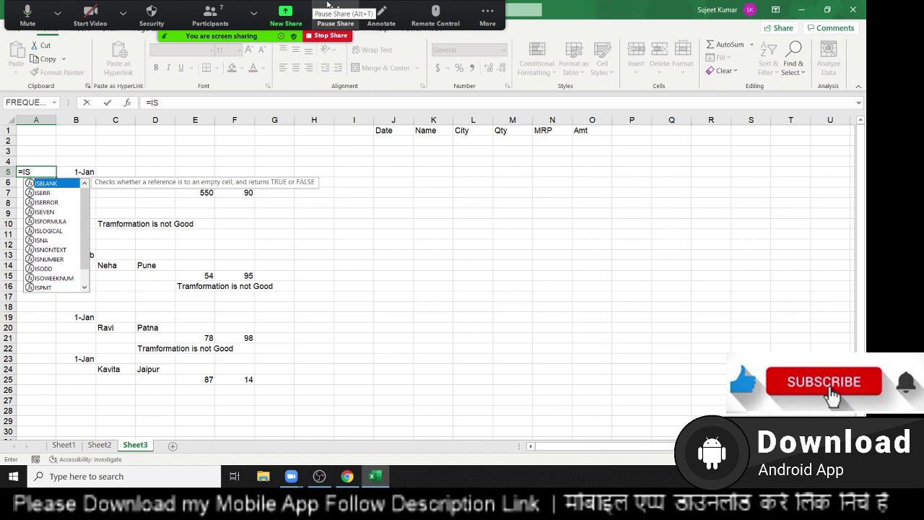
pyautogui.press('Down')
pyautogui.press('Down')
pyautogui.press('Down')
pyautogui.press('Down')
pyautogui.press('Down')
pyautogui.press('Down')
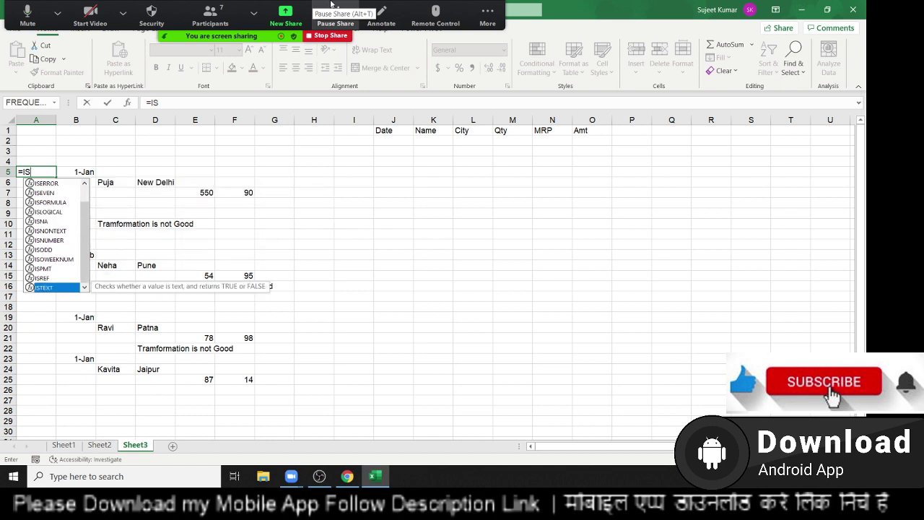
pyautogui.press('Up')
pyautogui.press('Up')
pyautogui.press('Up')
pyautogui.press('Up')
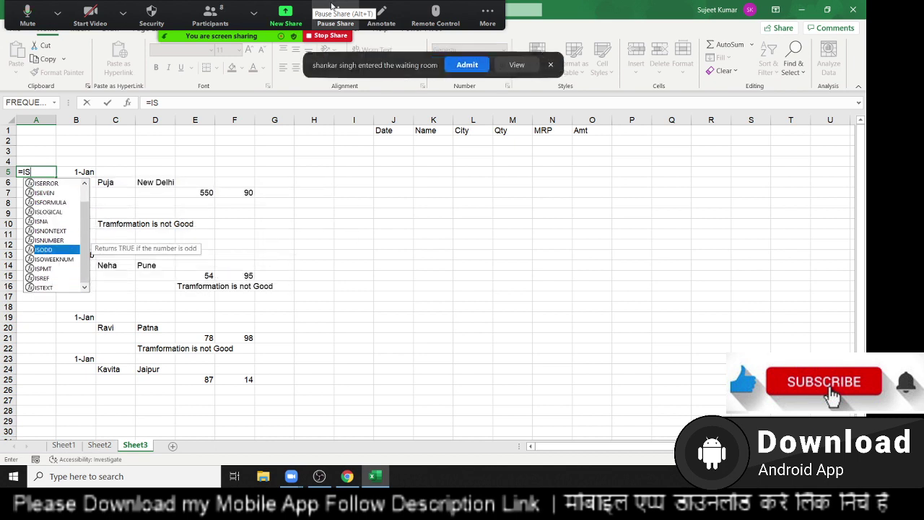
pyautogui.press('Up')
pyautogui.press('Up')
pyautogui.press('Up')
pyautogui.press('Up')
pyautogui.click(488, 15)
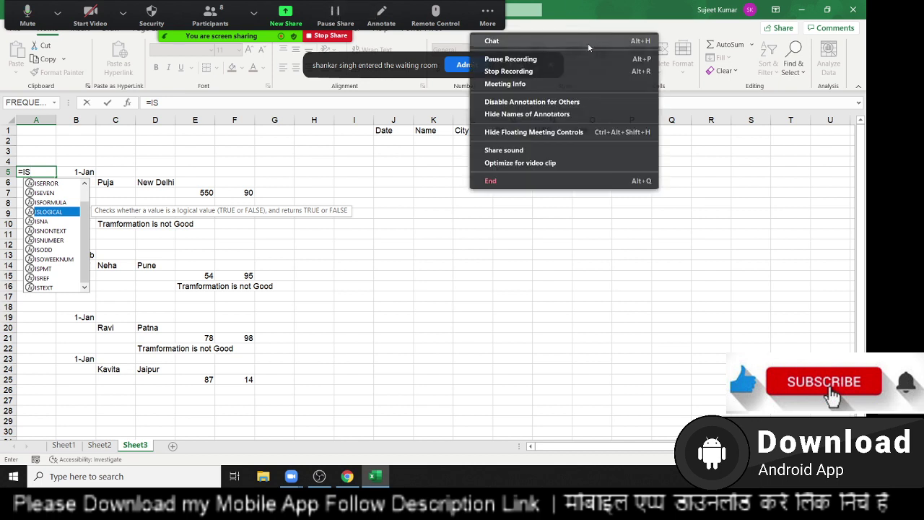
pyautogui.click(463, 66)
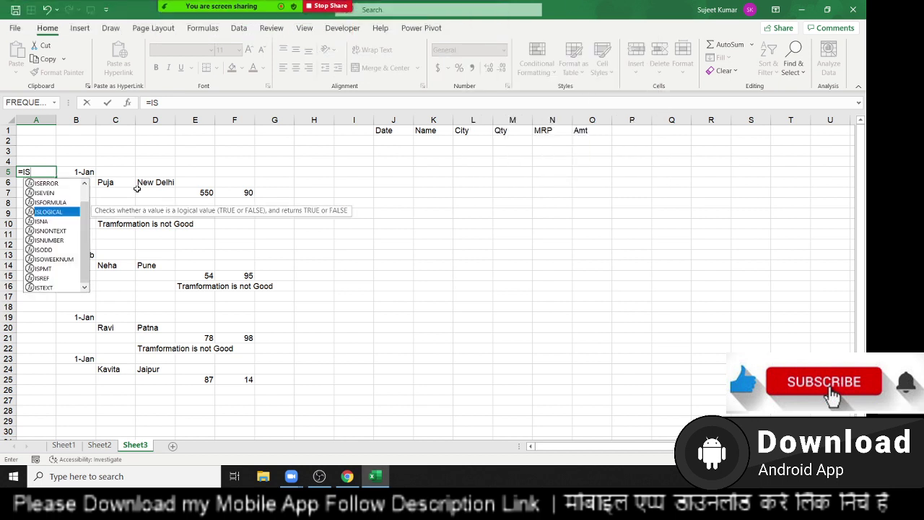
pyautogui.press('Up')
pyautogui.press('Up')
pyautogui.press('Up')
pyautogui.press('Up')
pyautogui.press('Up')
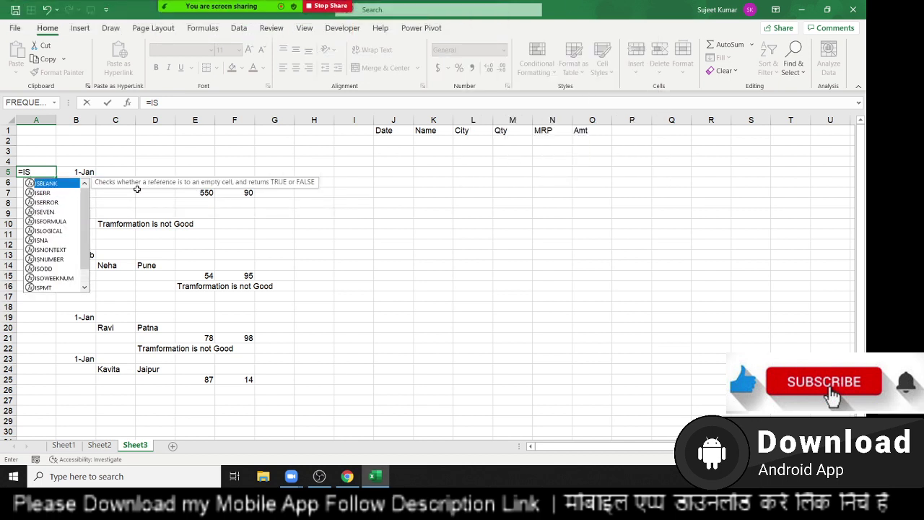
pyautogui.press('Down')
pyautogui.press('Down')
pyautogui.press('Down')
pyautogui.press('Down')
pyautogui.press('Down')
pyautogui.press('Down')
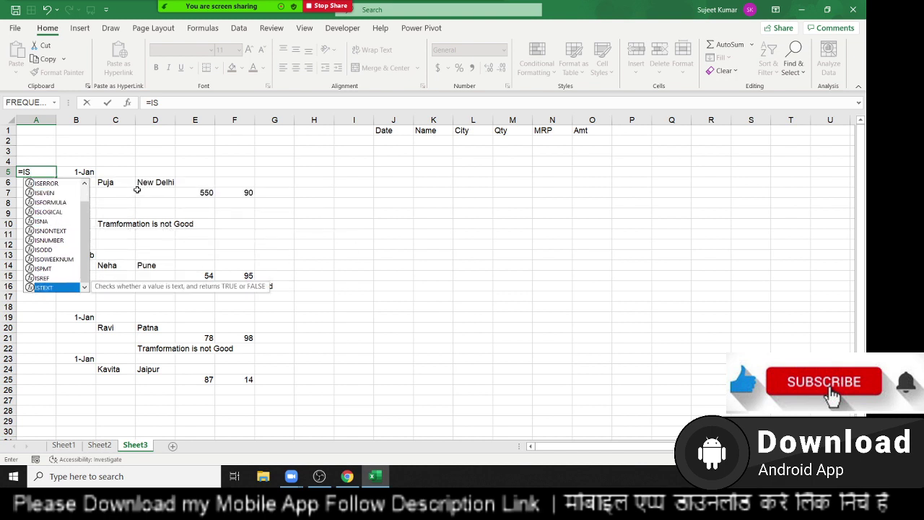
pyautogui.press('Up')
pyautogui.press('Up')
pyautogui.press('Up')
pyautogui.press('Up')
pyautogui.press('Up')
pyautogui.press('Up')
pyautogui.press('Up')
pyautogui.press('Escape')
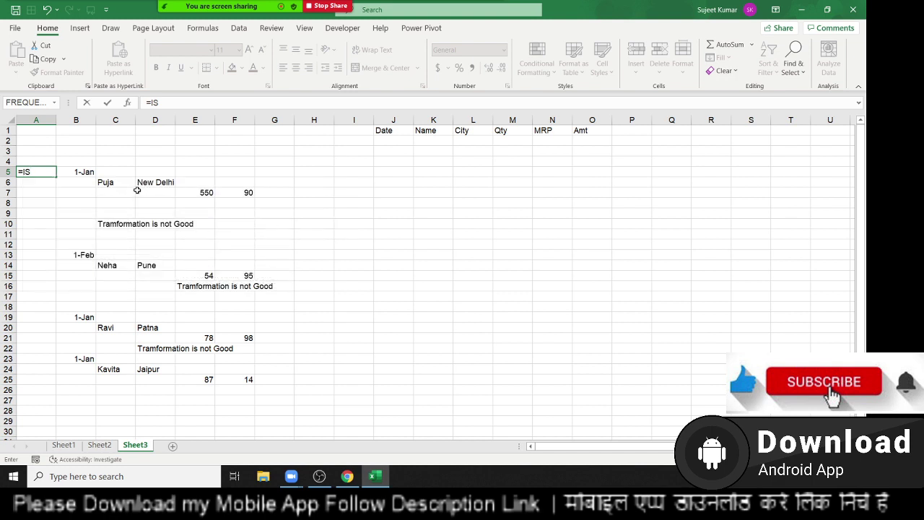
pyautogui.press('Escape')
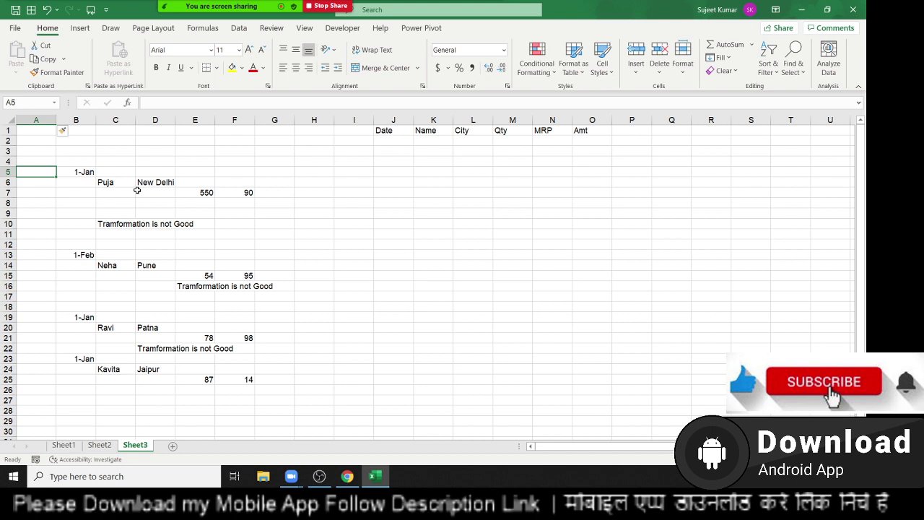
# Check the record dates and enter =YEAR(B5) in A5.
pyautogui.press('Right')
pyautogui.press('Down')
pyautogui.press('Down')
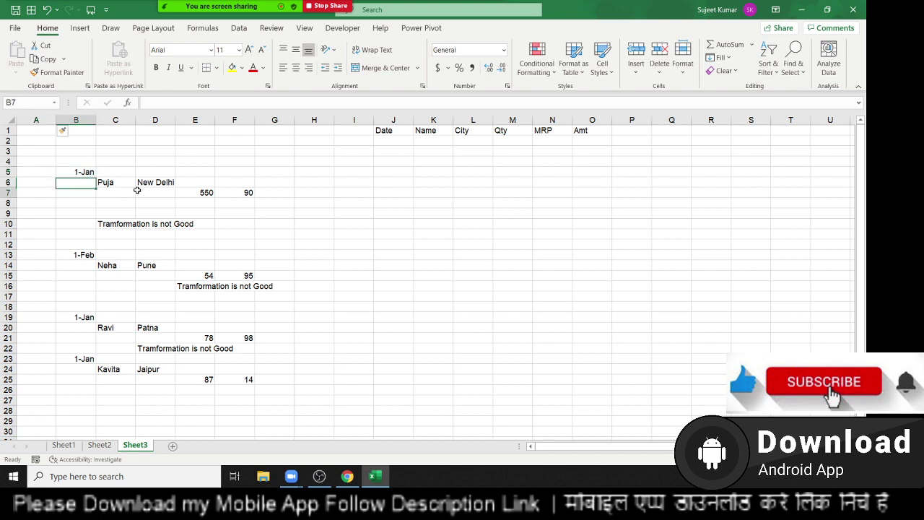
pyautogui.press('Down')
pyautogui.press('Down')
pyautogui.press('Down')
pyautogui.press('Down')
pyautogui.press('Up')
pyautogui.press('Up')
pyautogui.press('Up')
pyautogui.press('Up')
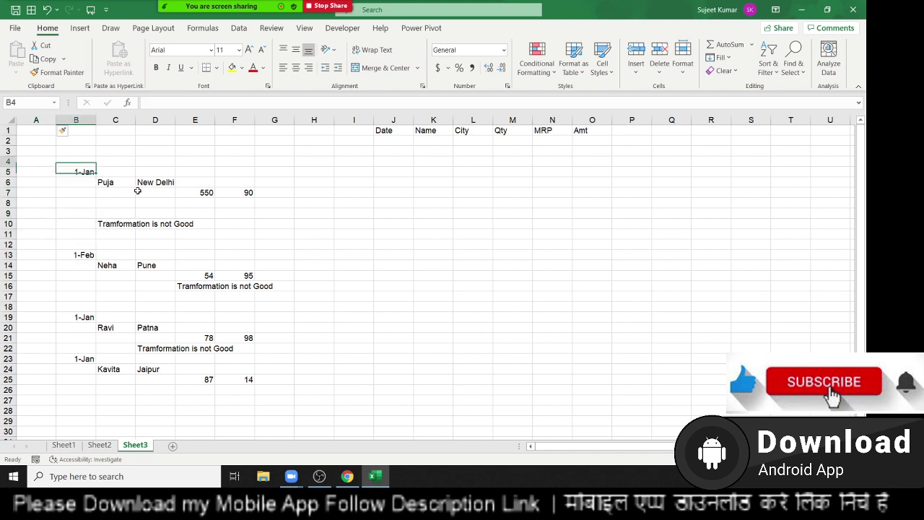
pyautogui.press('Left')
pyautogui.write('=')
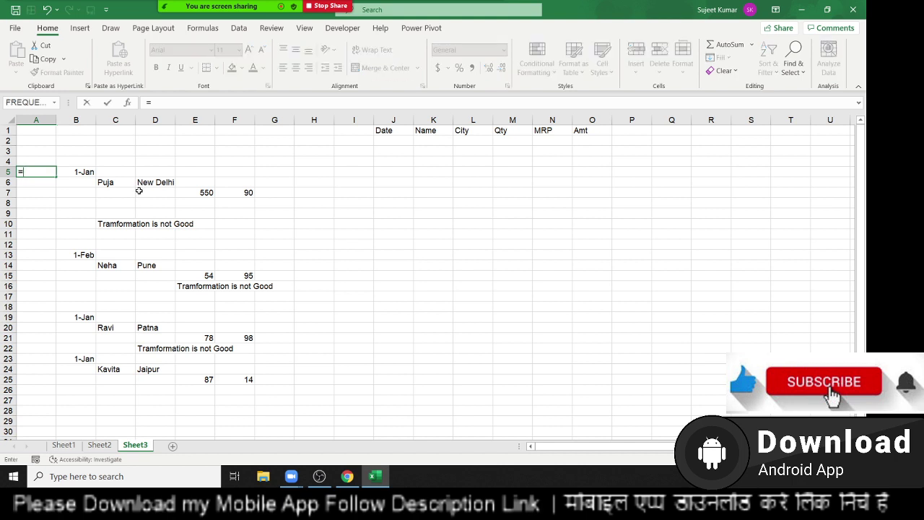
pyautogui.write('YEAR(')
pyautogui.press('Right')
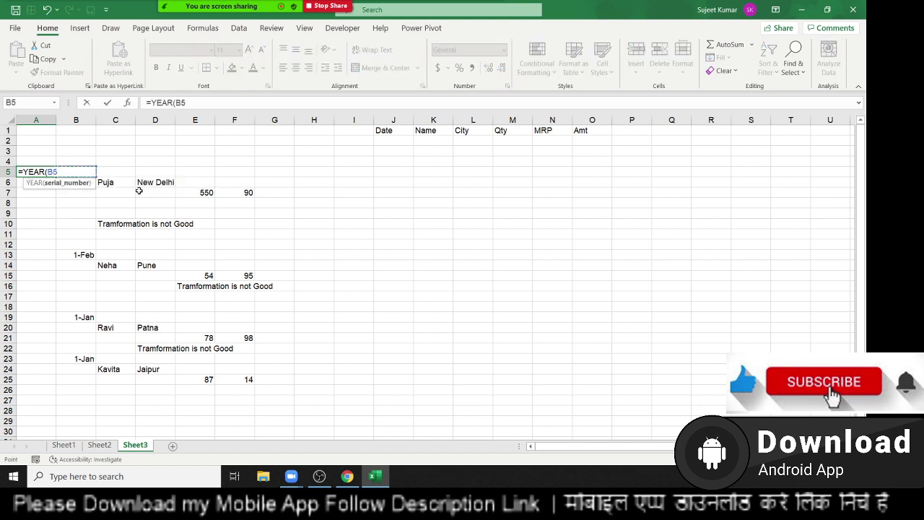
pyautogui.write(')')
pyautogui.hotkey('ctrl', 'Return')
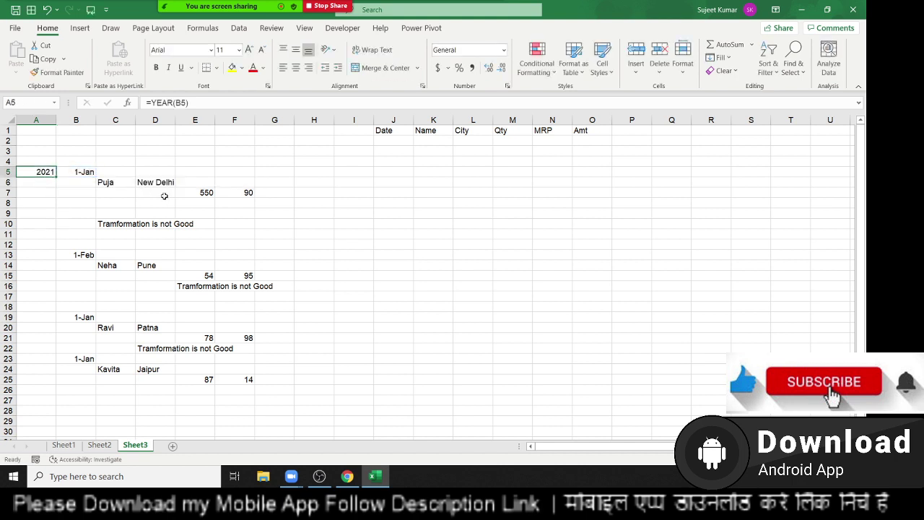
# Change A5 to =IF(YEAR(B5)=2021,MAX($A$4:A4)+1,""), anchoring the range start with F4.
pyautogui.doubleClick(33, 172)
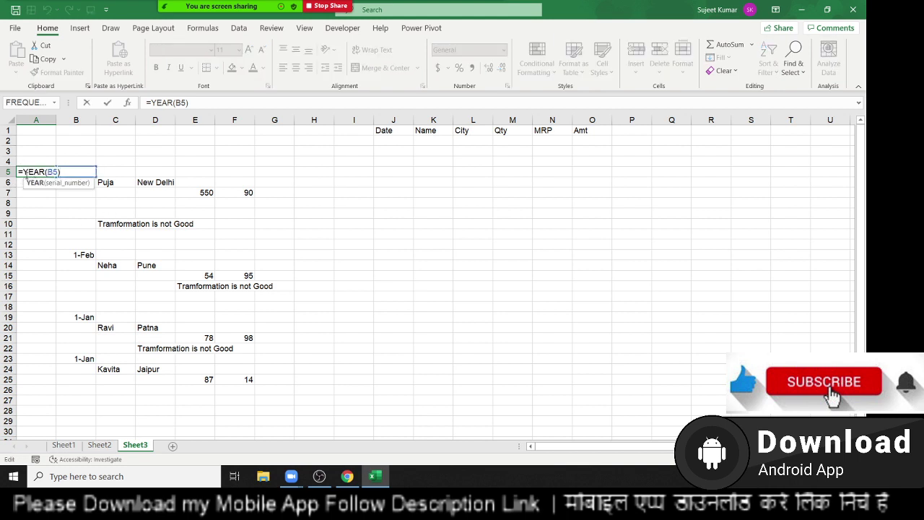
pyautogui.click(22, 172)
pyautogui.write('IF')
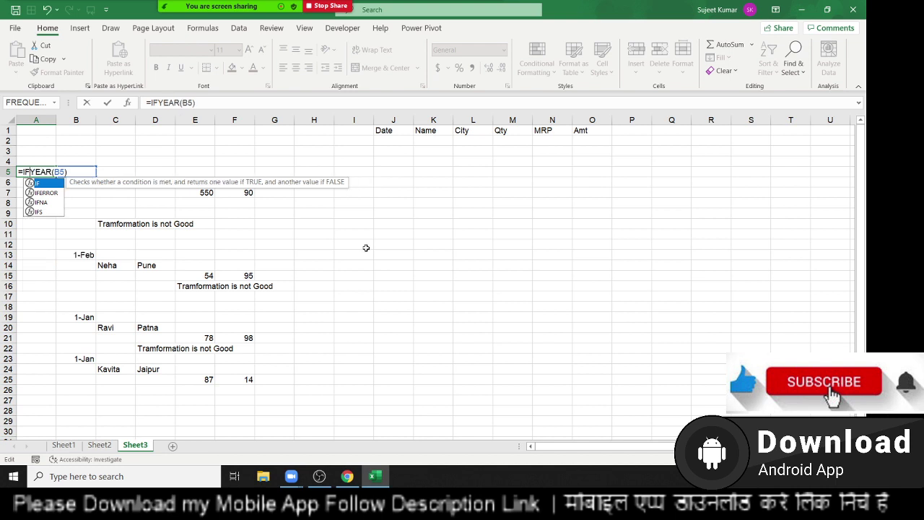
pyautogui.write('(YEAR(B5)=')
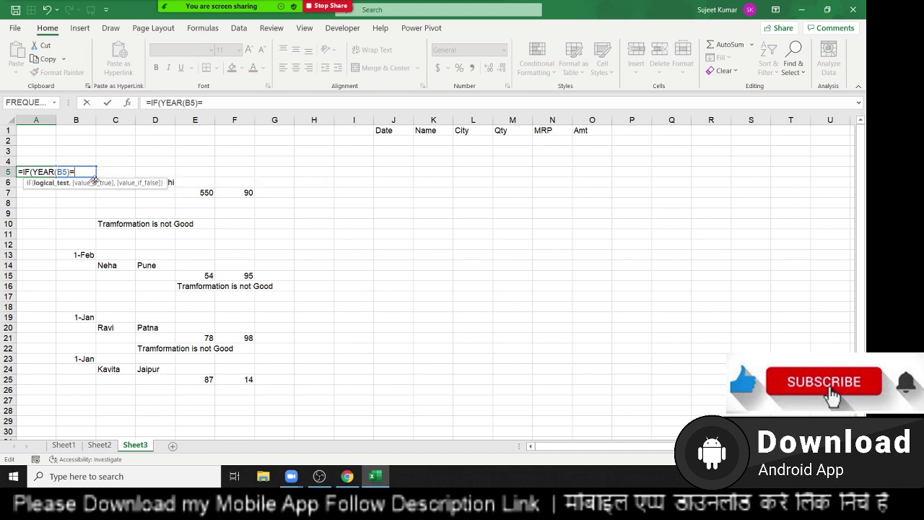
pyautogui.write('20')
pyautogui.write('21,')
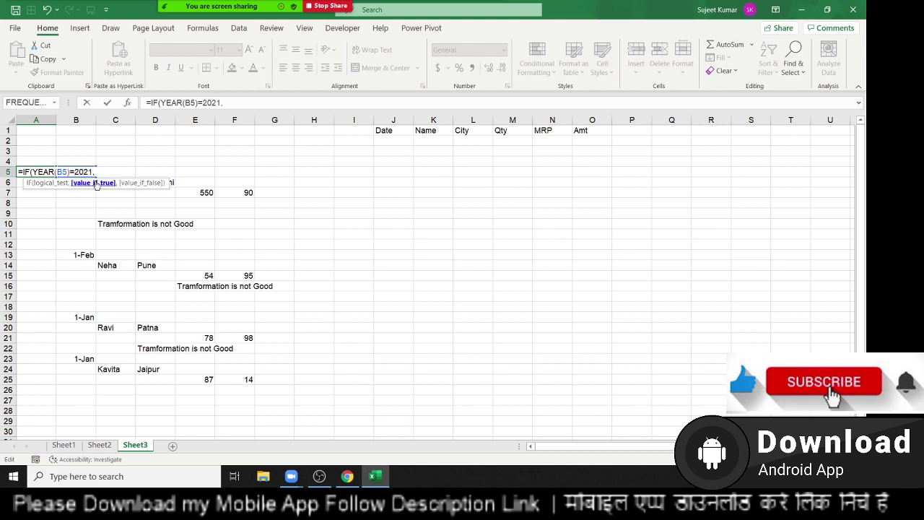
pyautogui.write('MAX(')
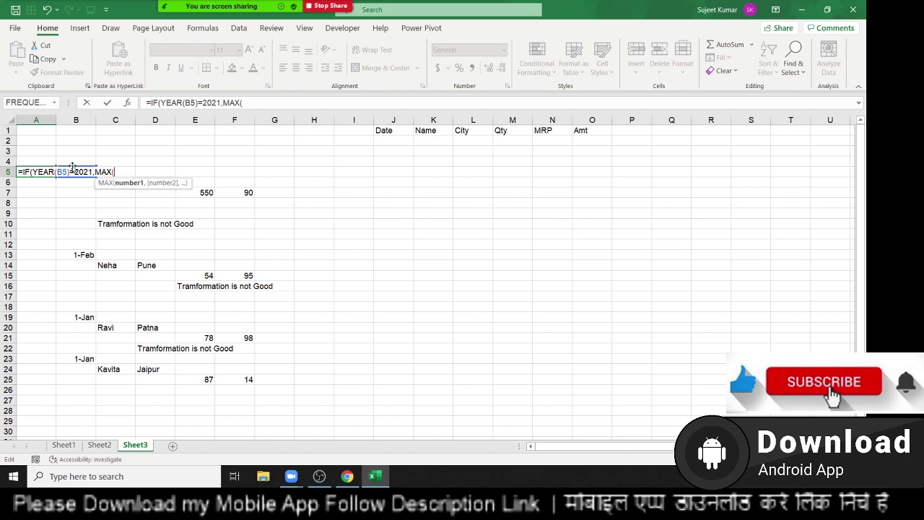
pyautogui.click(45, 161)
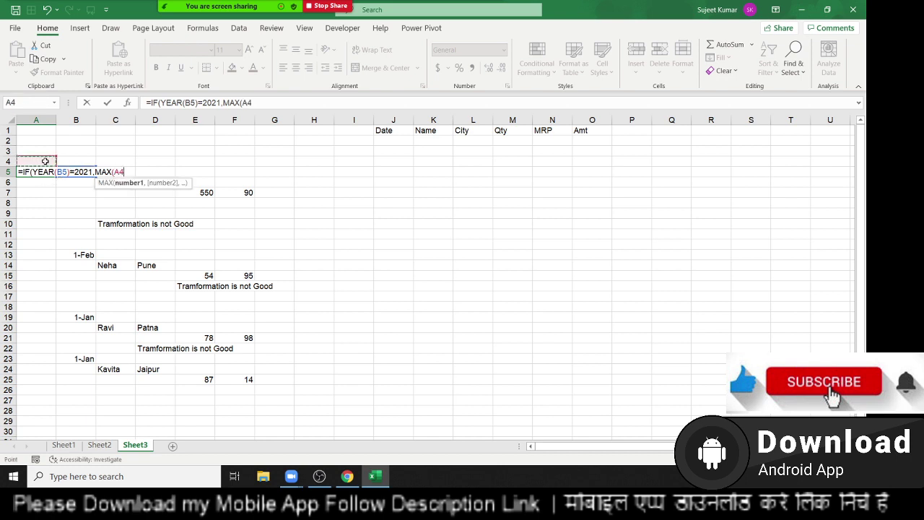
pyautogui.write(':A4')
pyautogui.write(')')
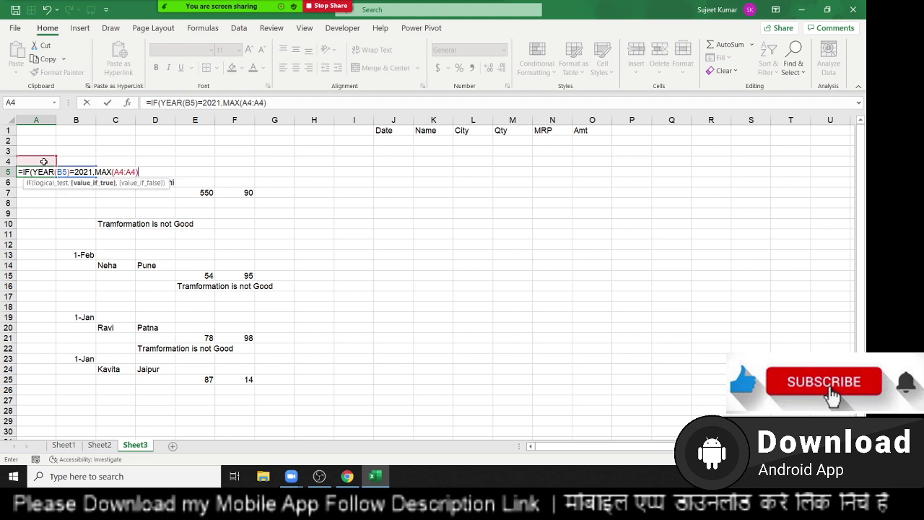
pyautogui.write('+1,""')
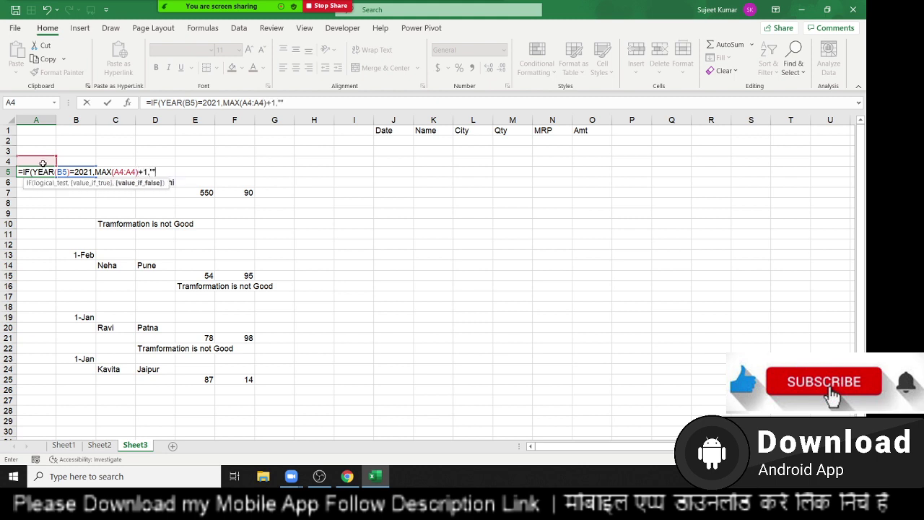
pyautogui.write(')')
pyautogui.press('Return')
pyautogui.click(36, 169)
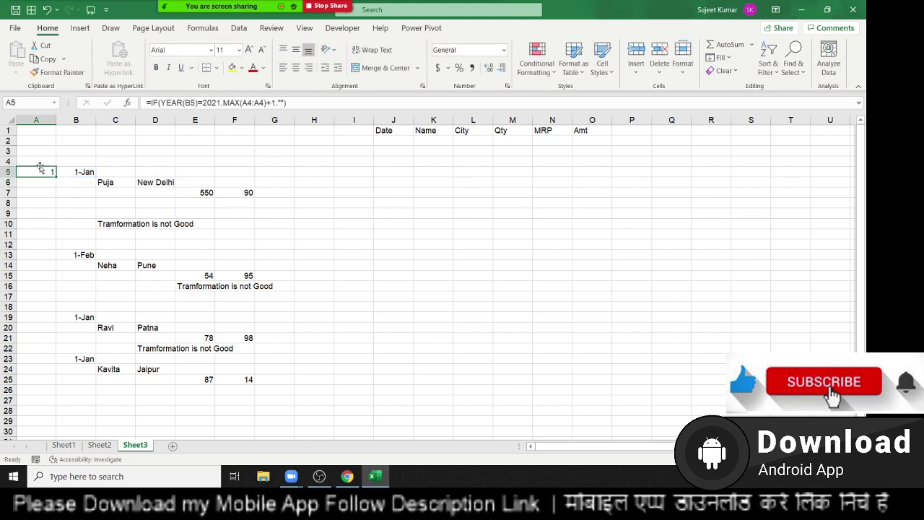
pyautogui.doubleClick(36, 172)
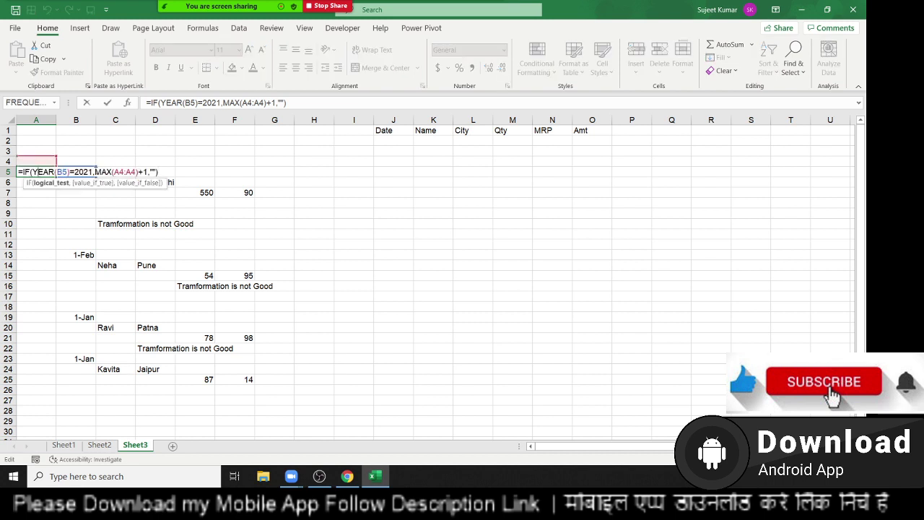
pyautogui.click(119, 174)
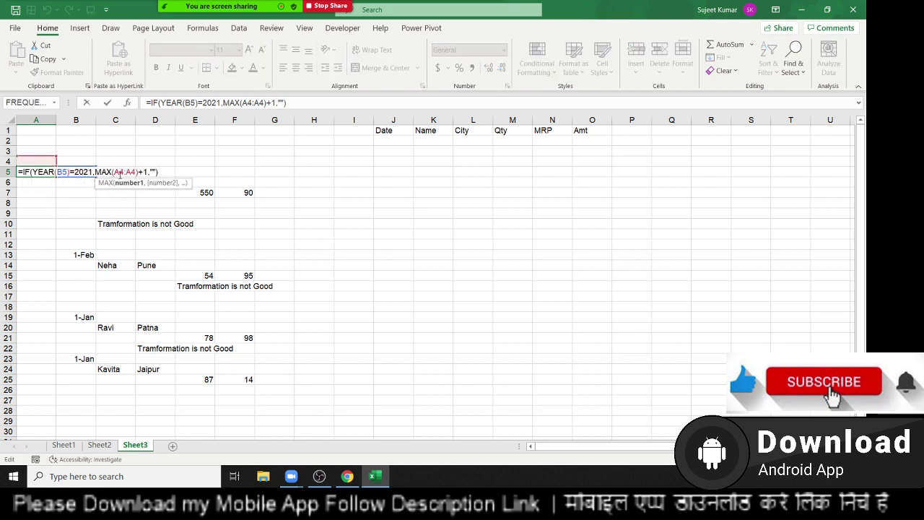
pyautogui.press('F4')
pyautogui.hotkey('ctrl', 'Return')
# Fill the A5 formula down to A26 and verify it in A13, A19 and A23.
pyautogui.click(30, 170)
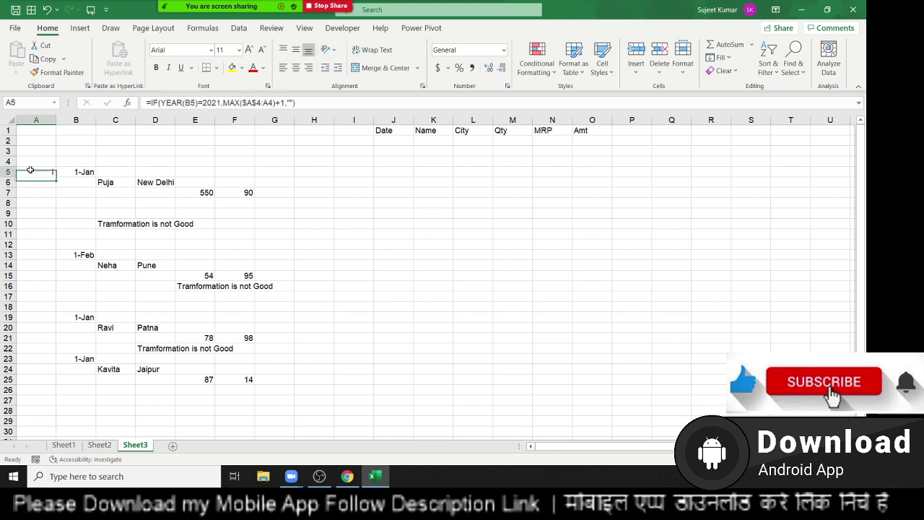
pyautogui.moveTo(55, 175); pyautogui.dragTo(51, 395)
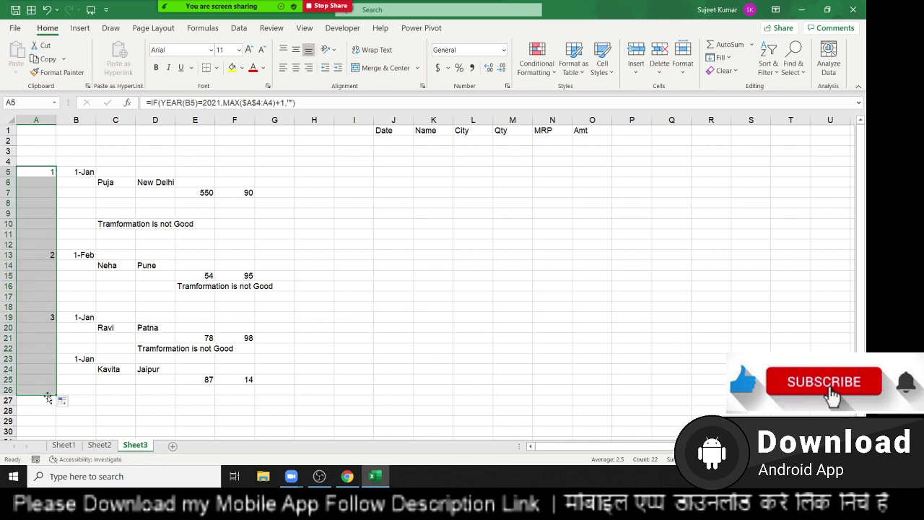
pyautogui.click(47, 171)
pyautogui.click(48, 254)
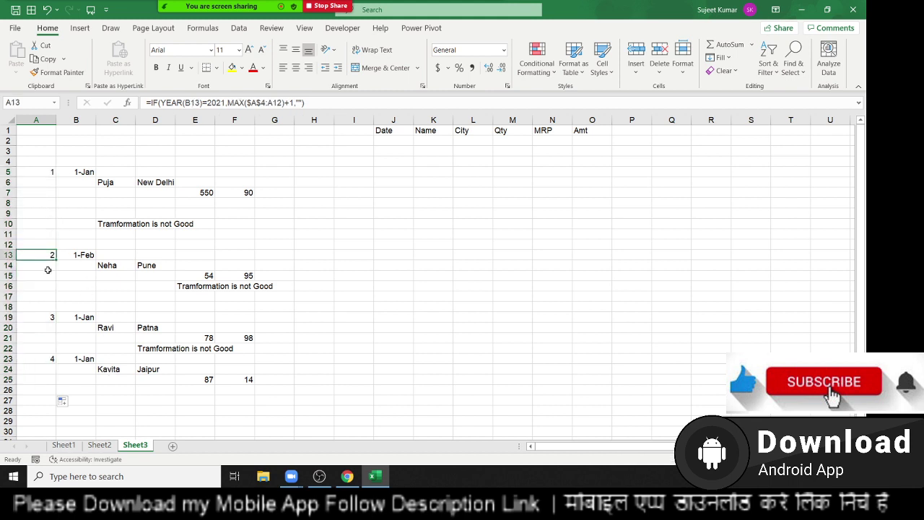
pyautogui.click(52, 317)
pyautogui.click(52, 359)
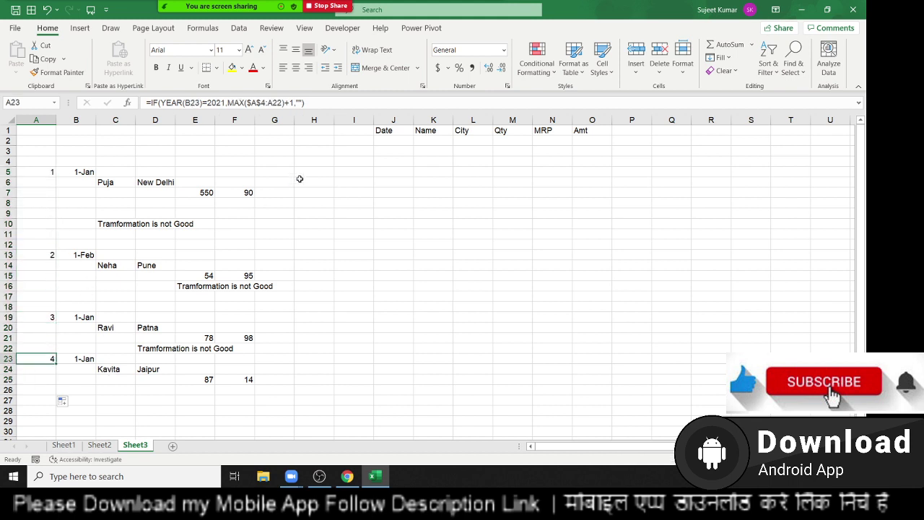
pyautogui.click(352, 132)
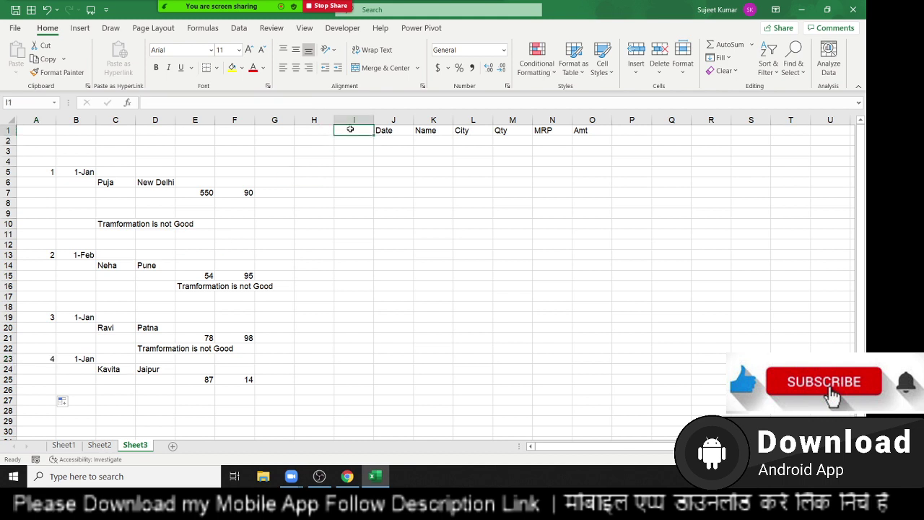
# Enter the header 'Sr No.' in I1 and the value 1 in I2.
pyautogui.write('sR')
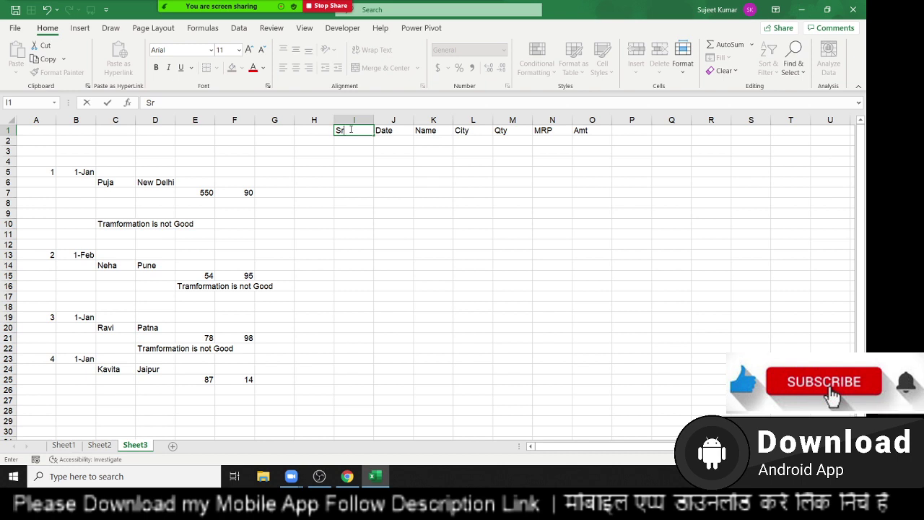
pyautogui.write(' N')
pyautogui.press('Return')
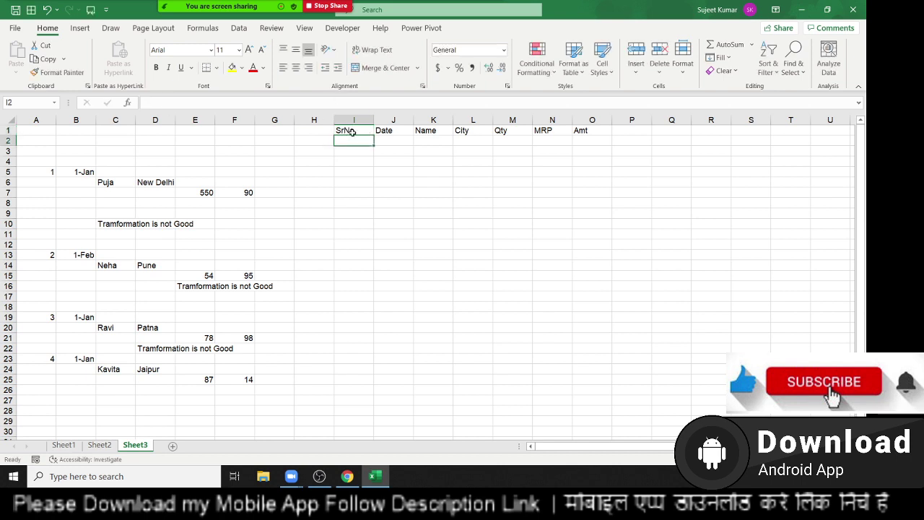
pyautogui.click(347, 131)
pyautogui.doubleClick(343, 130)
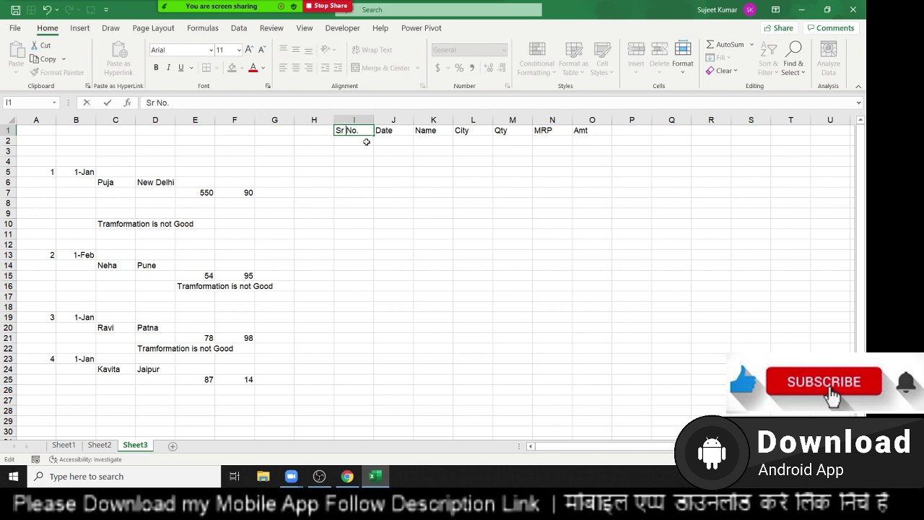
pyautogui.press('Return')
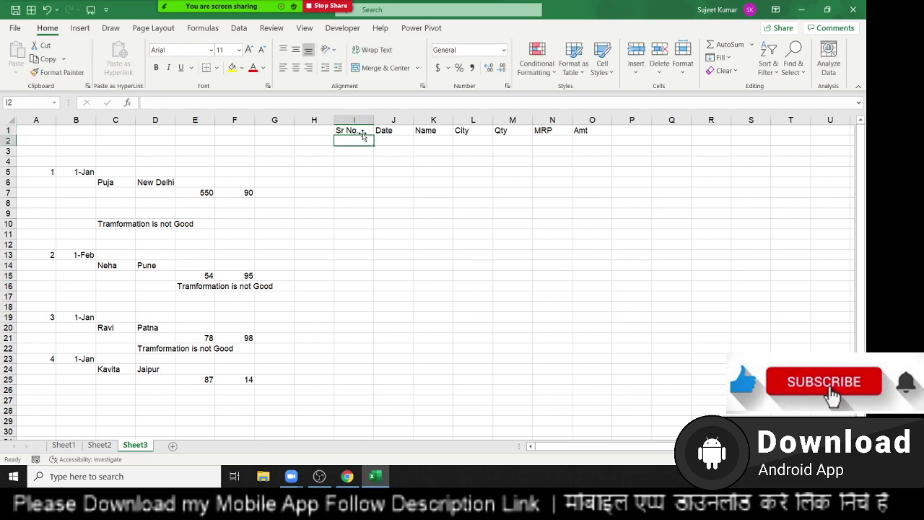
pyautogui.write('1')
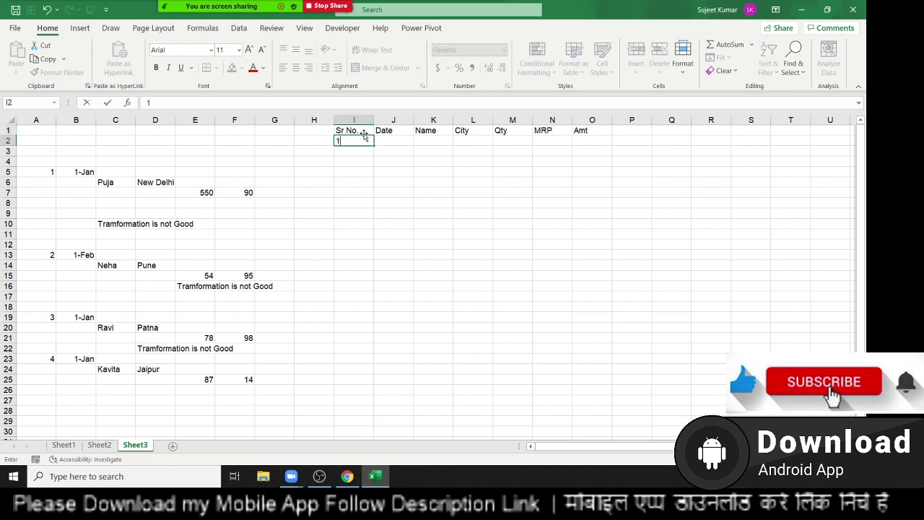
pyautogui.press('Return')
# Enter =IF(I2+1>MAX(A:A),"",I2+1) in I3 to produce the next serial number.
pyautogui.write('=')
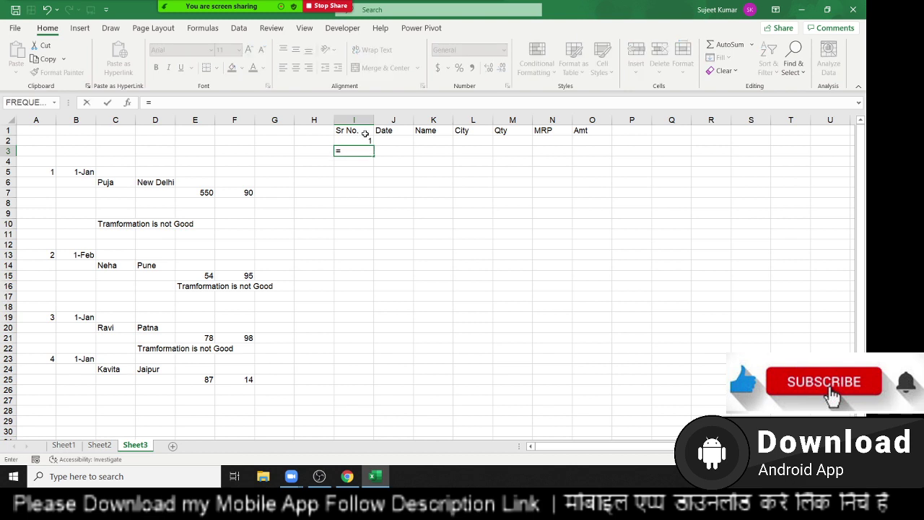
pyautogui.write('if(')
pyautogui.press('Up')
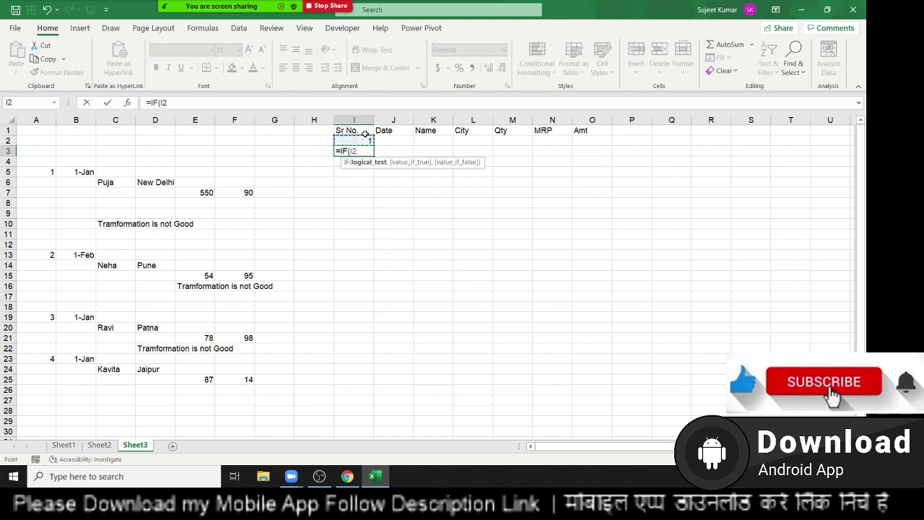
pyautogui.write('+1>')
pyautogui.write('m')
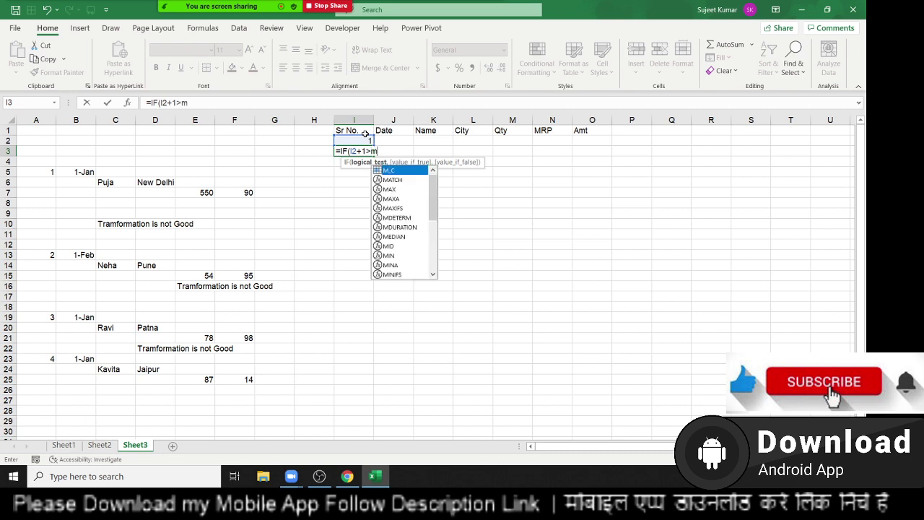
pyautogui.write('ax(')
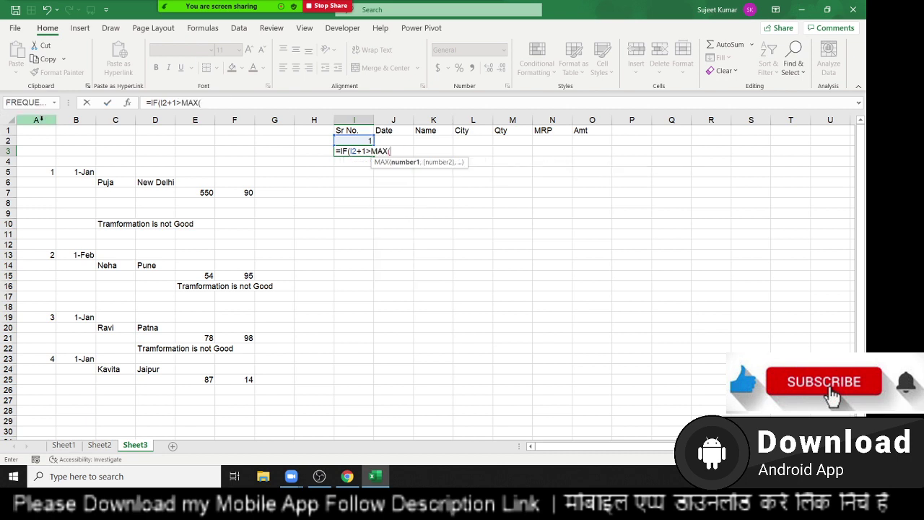
pyautogui.click(41, 119)
pyautogui.write(')')
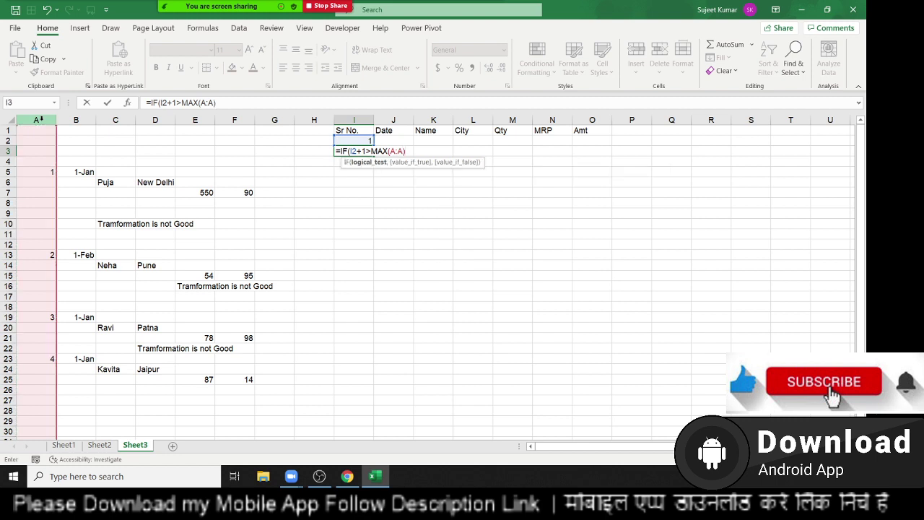
pyautogui.write(',""')
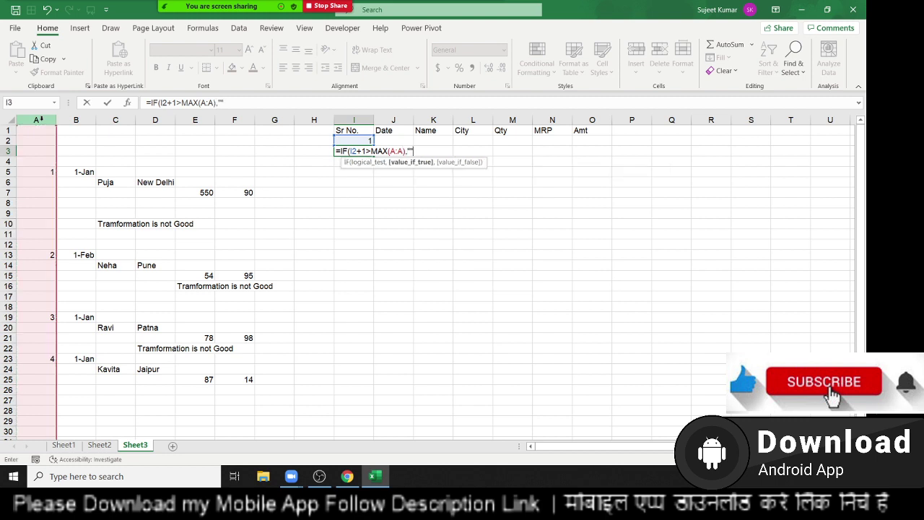
pyautogui.write(',I2+')
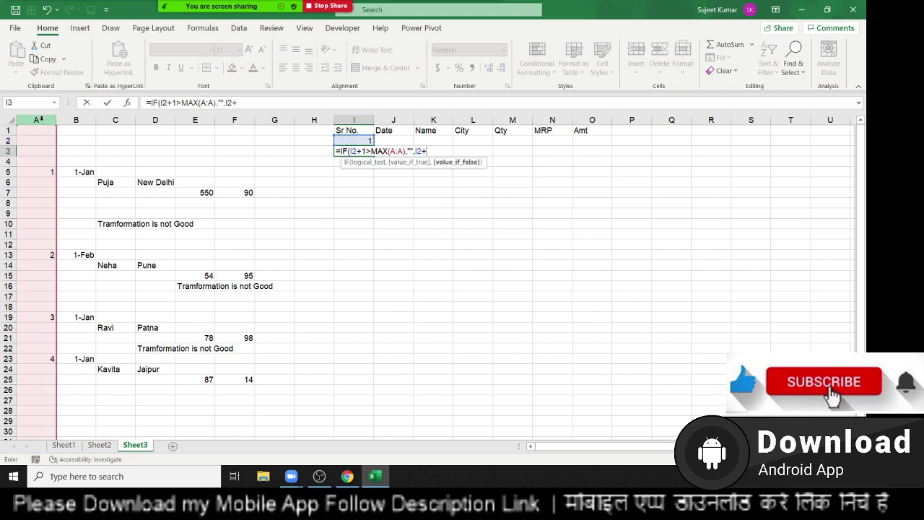
pyautogui.write('1')
pyautogui.press('Return')
pyautogui.press('Return')
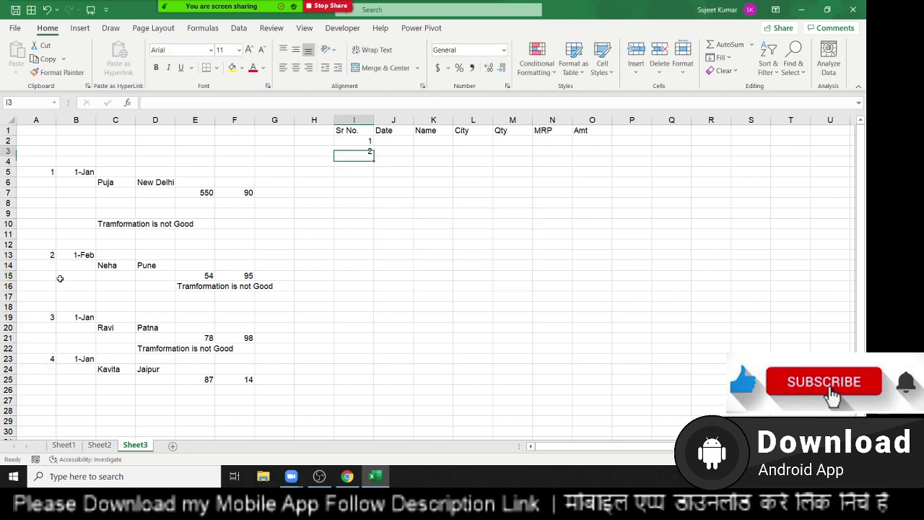
# Wrap the I3 serial formula in IFERROR so errors show blank.
pyautogui.doubleClick(349, 151)
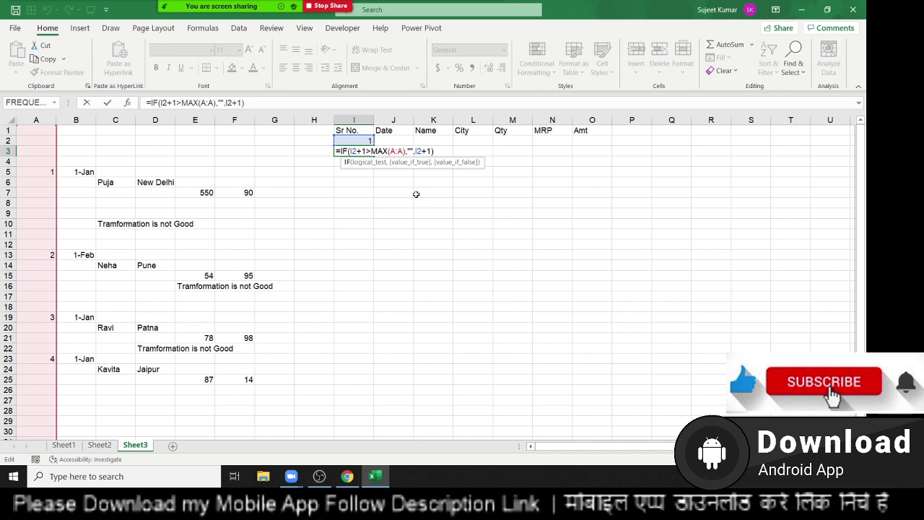
pyautogui.write('if')
pyautogui.press('Down')
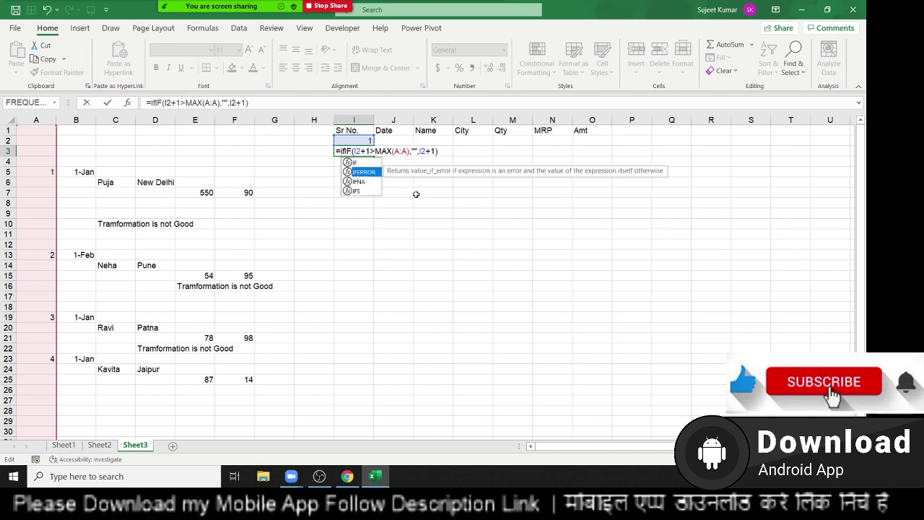
pyautogui.press('Tab')
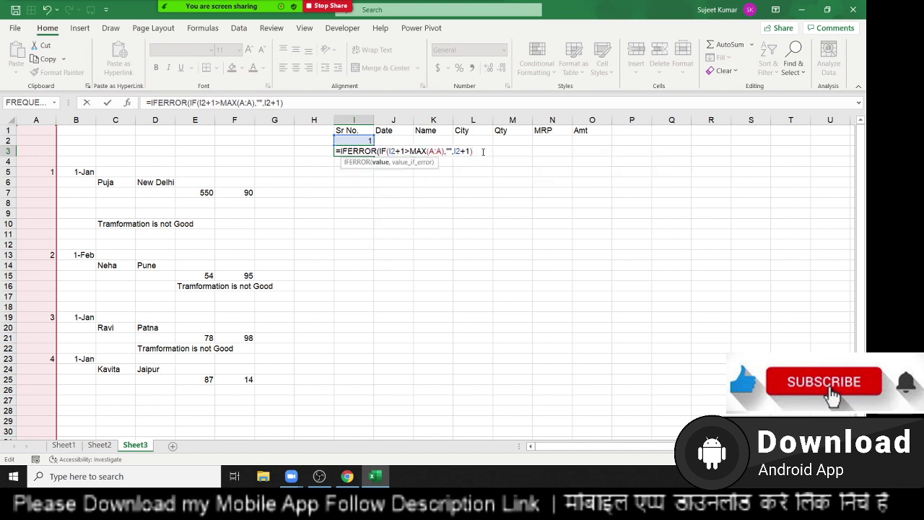
pyautogui.write(',"')
pyautogui.press('Return')
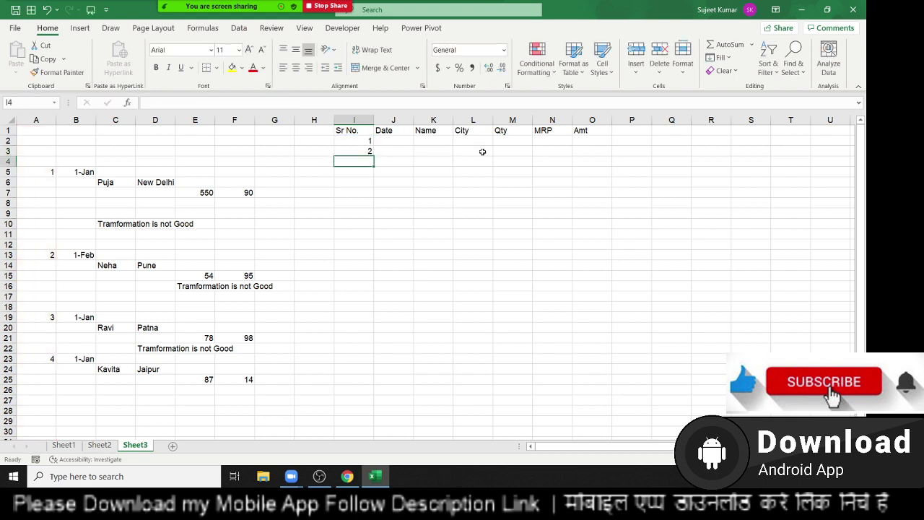
# Check column A's serials, then fill the I3 formula down to I18.
pyautogui.click(37, 157)
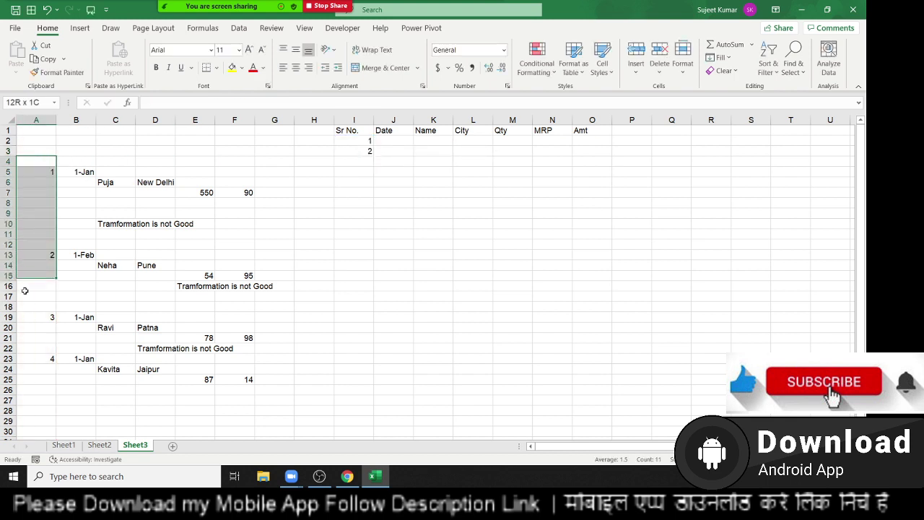
pyautogui.moveTo(38, 156); pyautogui.dragTo(36, 370)
pyautogui.click(344, 156)
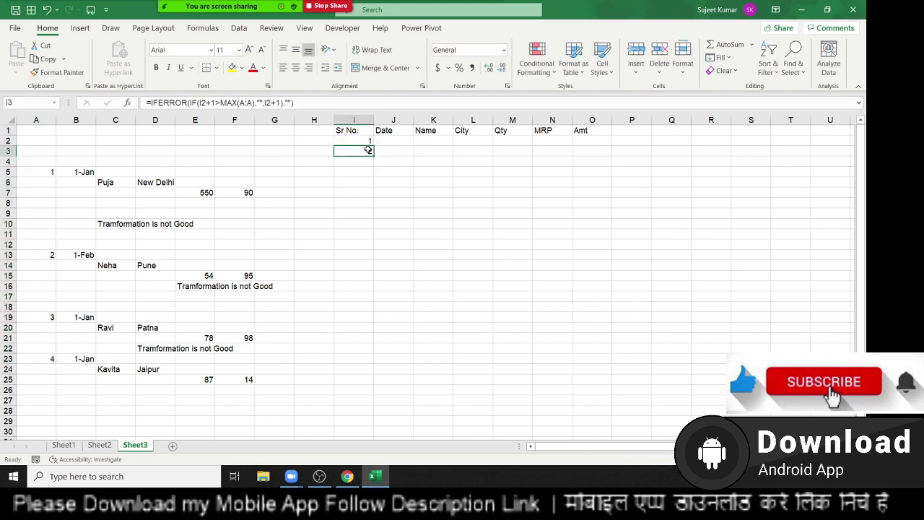
pyautogui.moveTo(374, 156); pyautogui.dragTo(375, 312)
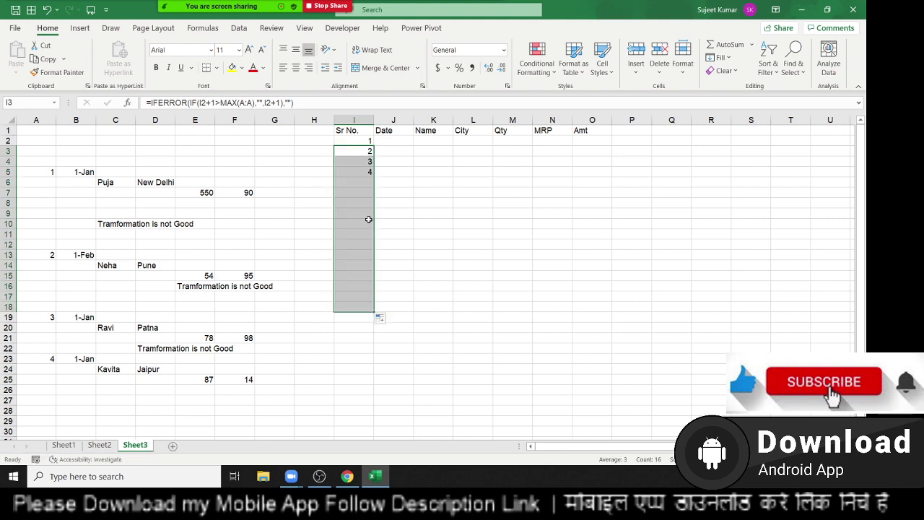
# Compare the filled serials 1 to 4 against column A and inspect the I cells.
pyautogui.moveTo(366, 172); pyautogui.dragTo(365, 143)
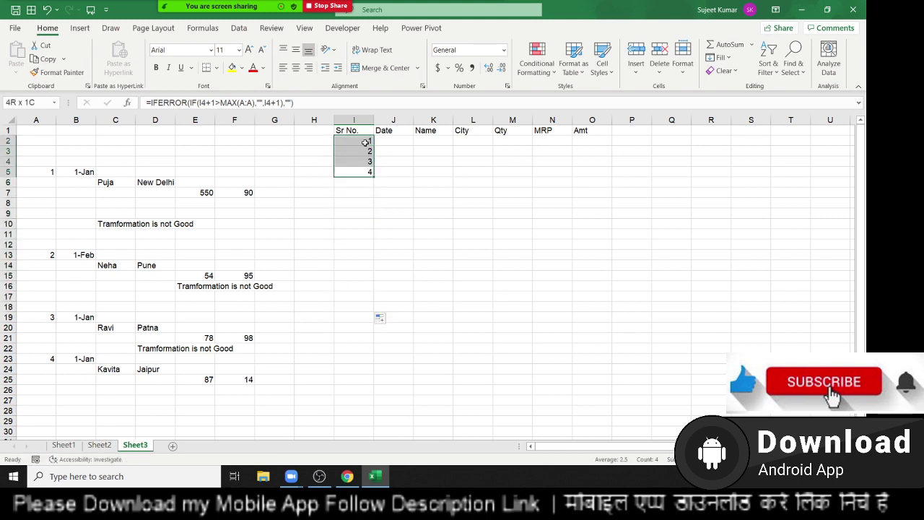
pyautogui.moveTo(52, 161); pyautogui.dragTo(29, 395)
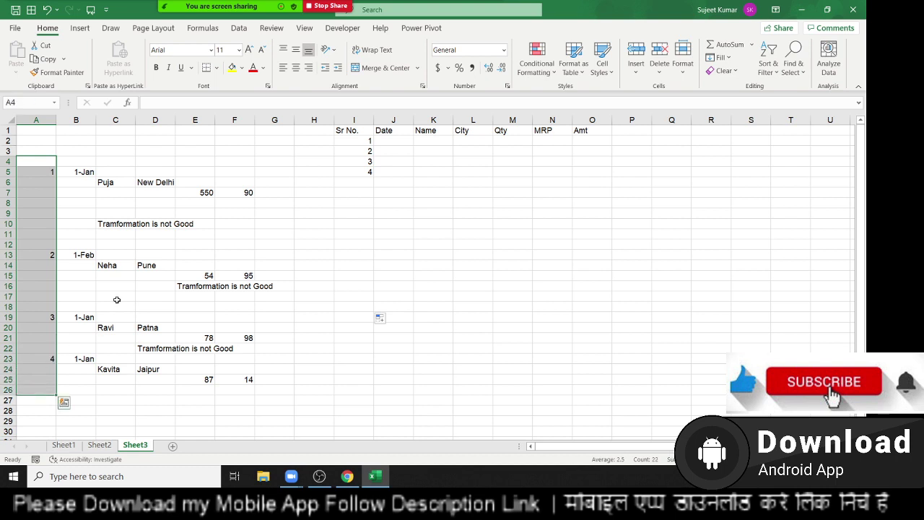
pyautogui.moveTo(361, 149); pyautogui.dragTo(274, 227)
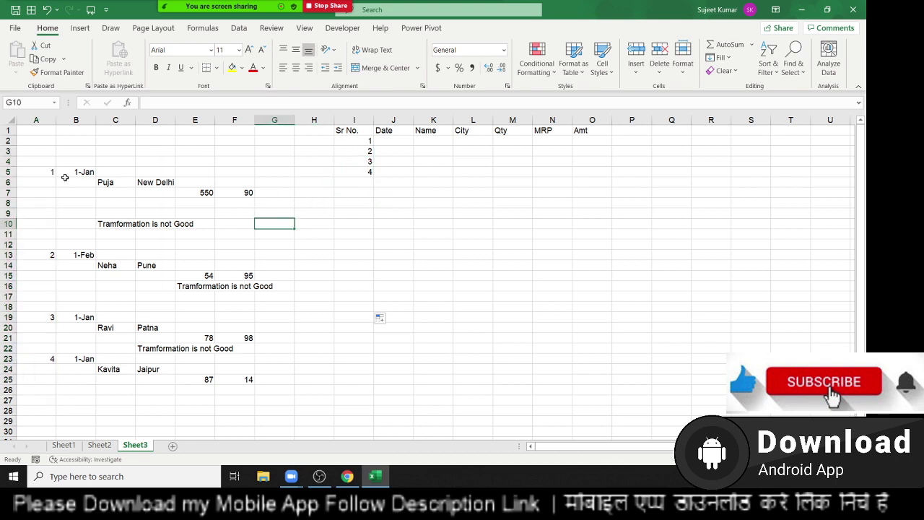
pyautogui.moveTo(49, 173)
pyautogui.mouseDown()
pyautogui.moveTo(251, 183)
pyautogui.moveTo(252, 174)
pyautogui.mouseUp()
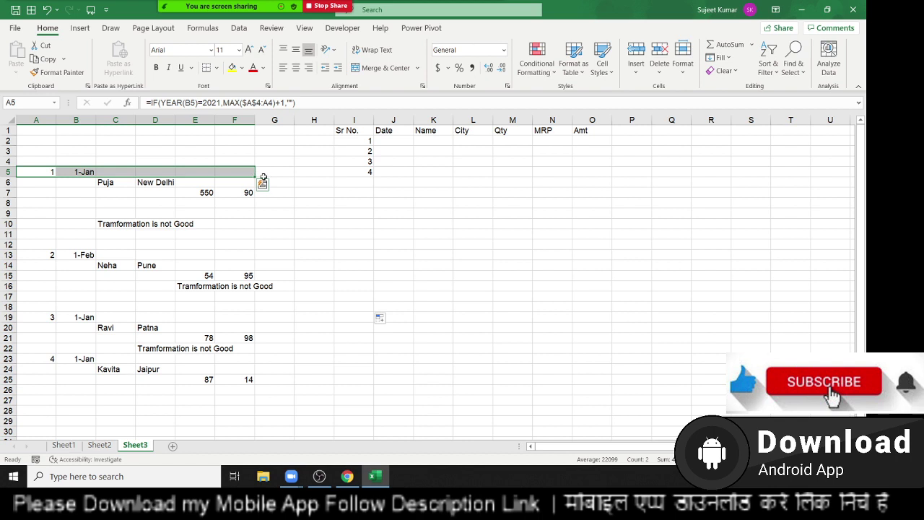
pyautogui.click(368, 160)
pyautogui.press('Down')
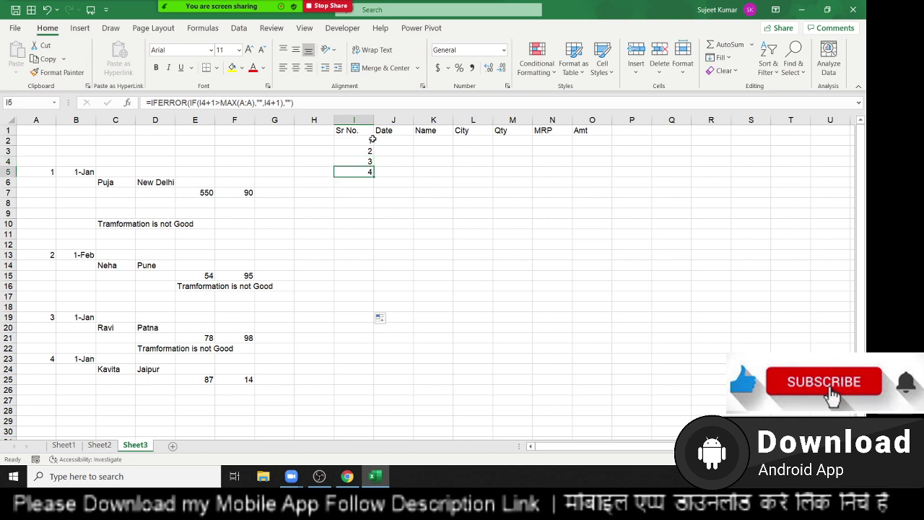
pyautogui.click(377, 141)
# Enter =MATCH(I2,A:A,0) in J2 to find serial 1's row in column A.
pyautogui.write('=')
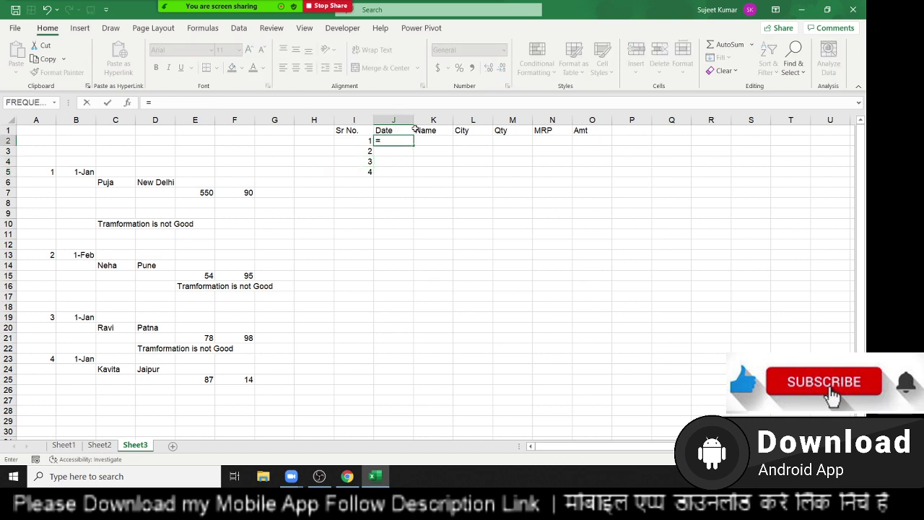
pyautogui.write('ma')
pyautogui.press('Tab')
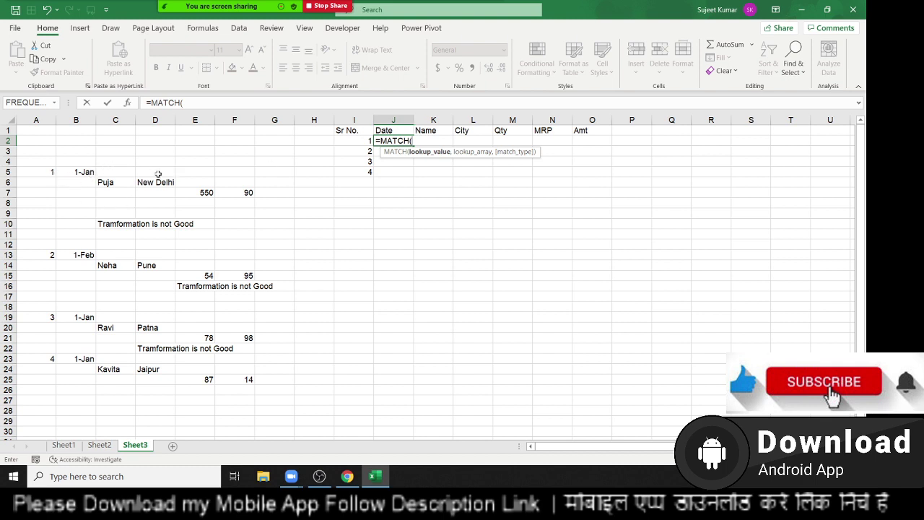
pyautogui.click(36, 119)
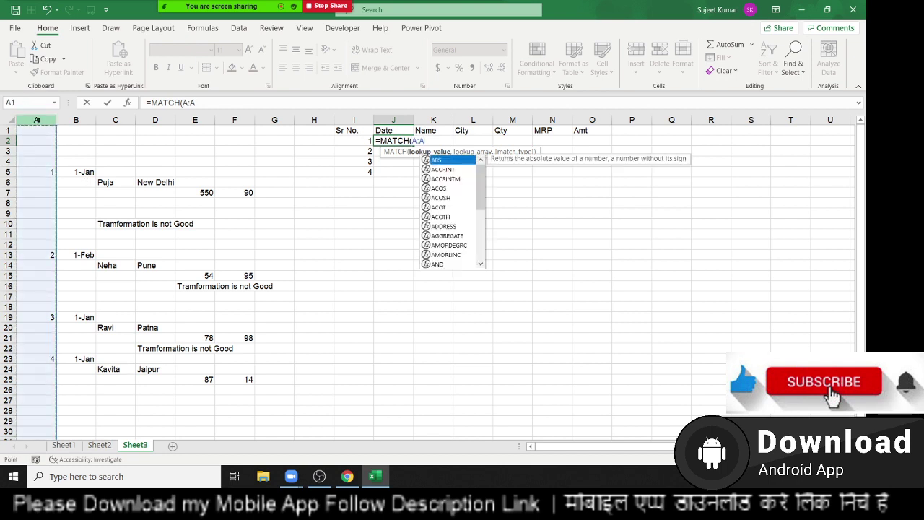
pyautogui.press('BackSpace')
pyautogui.press('BackSpace')
pyautogui.press('BackSpace')
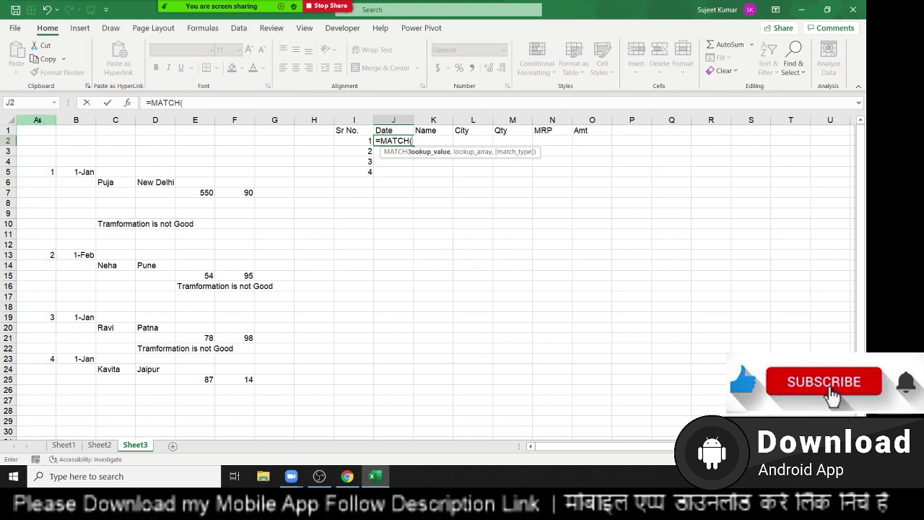
pyautogui.click(355, 143)
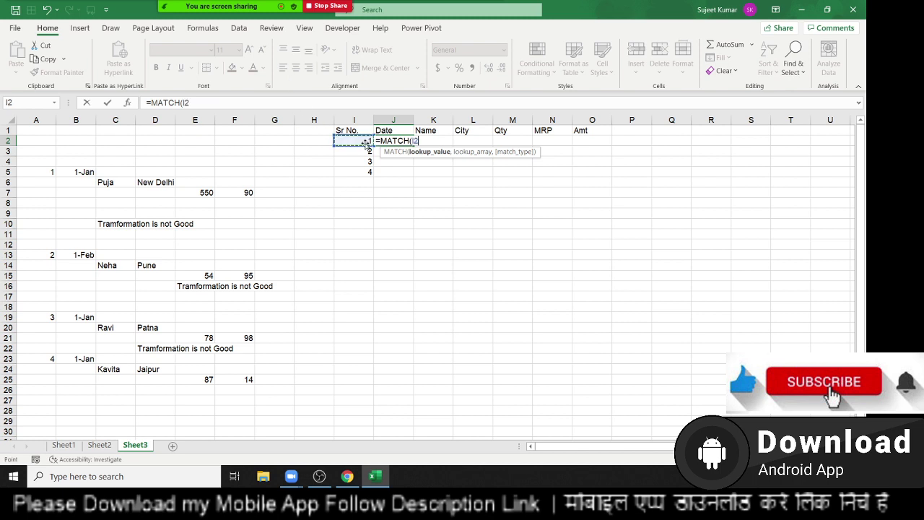
pyautogui.write(',')
pyautogui.click(40, 120)
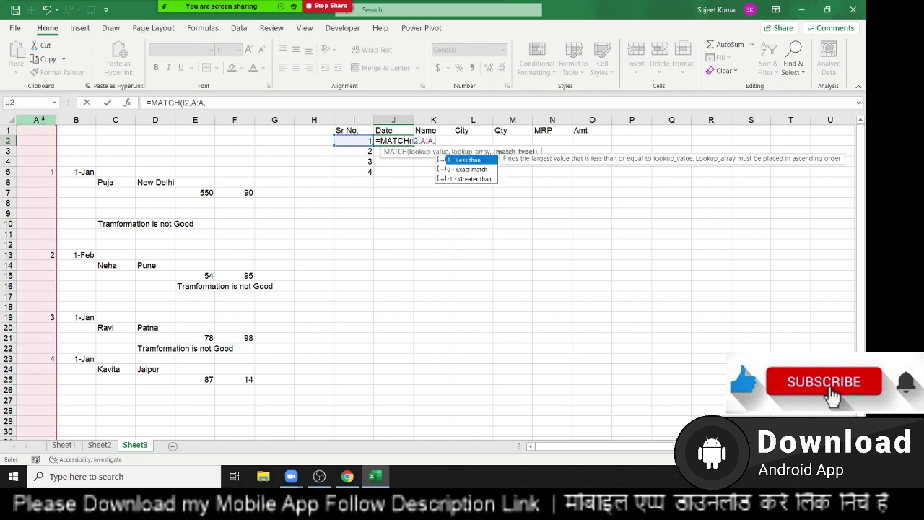
pyautogui.write(',')
pyautogui.press('Return')
pyautogui.press('Up')
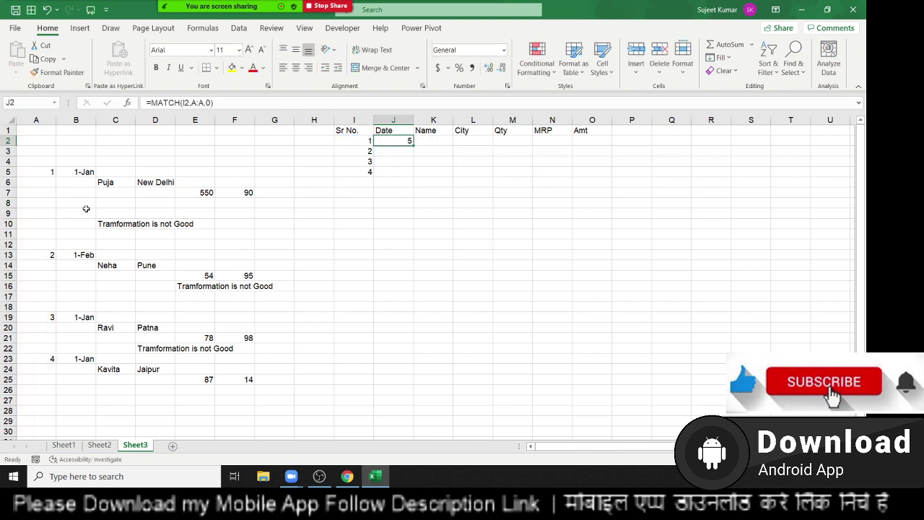
# Wrap the match into =OFFSET(A1,MATCH(I2,A:A,0)-1,1) to return the record's date.
pyautogui.doubleClick(397, 144)
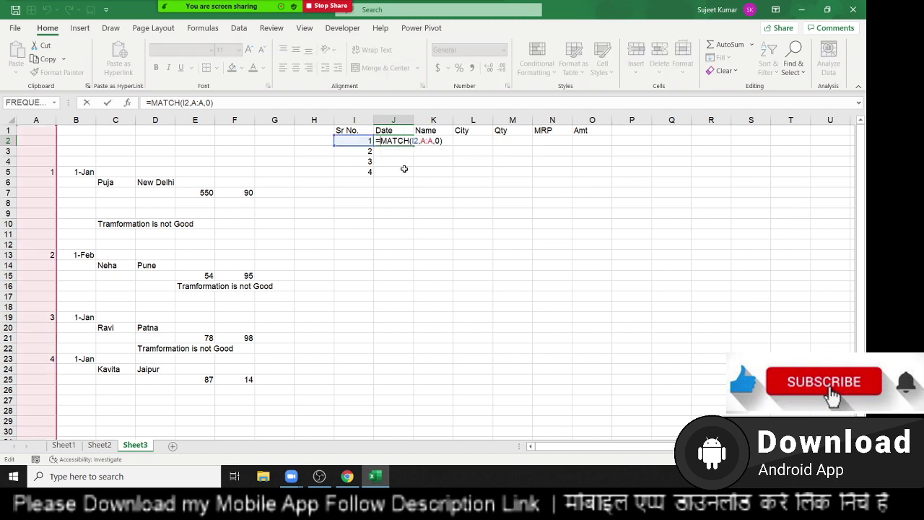
pyautogui.write('or')
pyautogui.press('BackSpace')
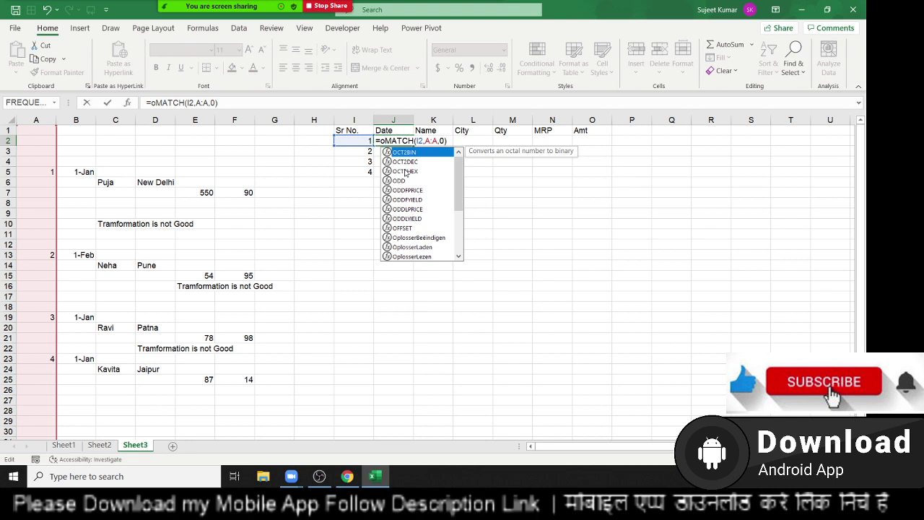
pyautogui.write('ff')
pyautogui.press('Tab')
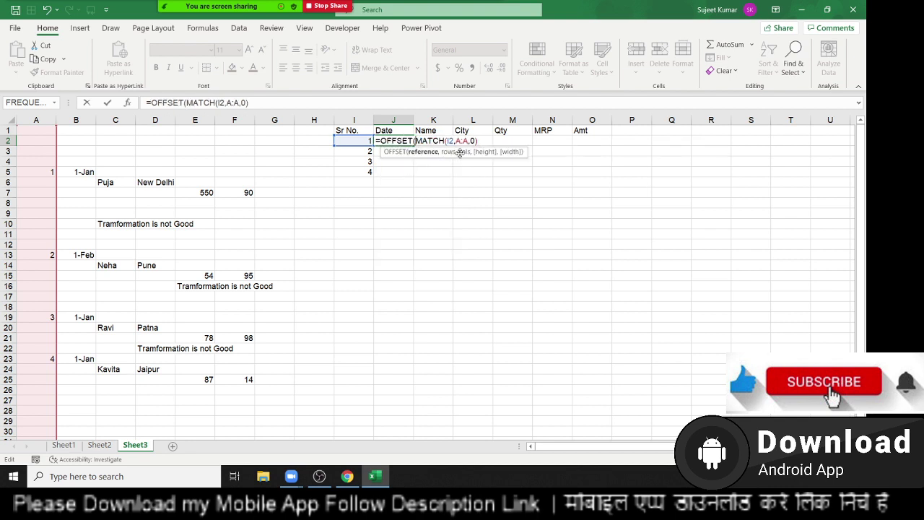
pyautogui.click(29, 129)
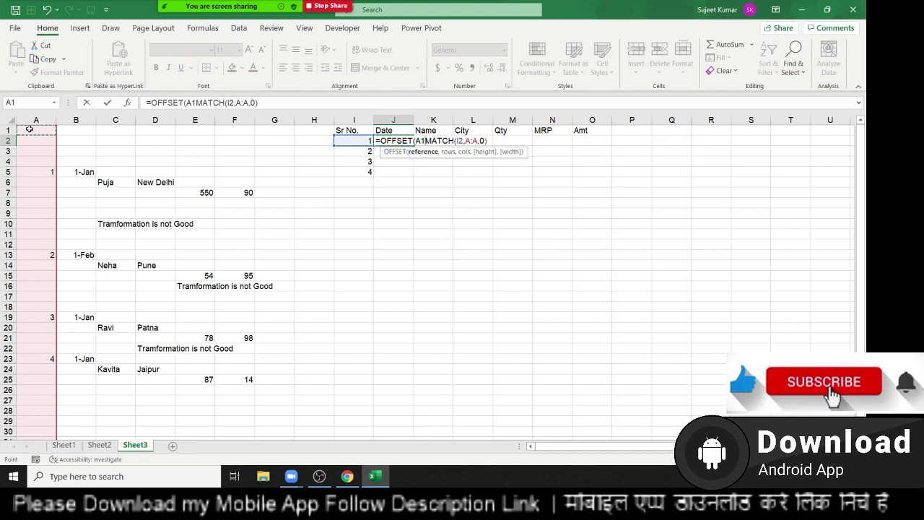
pyautogui.write(',')
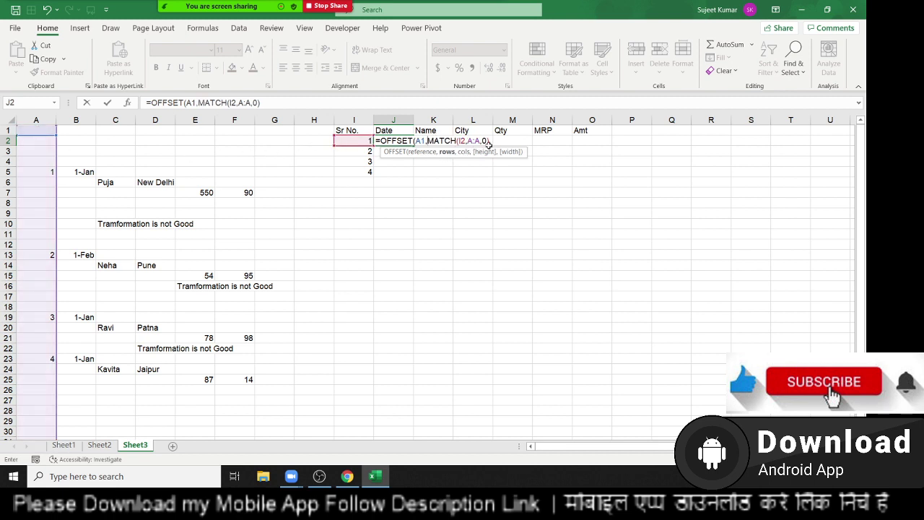
pyautogui.click(490, 142)
pyautogui.write('-')
pyautogui.write('1,1')
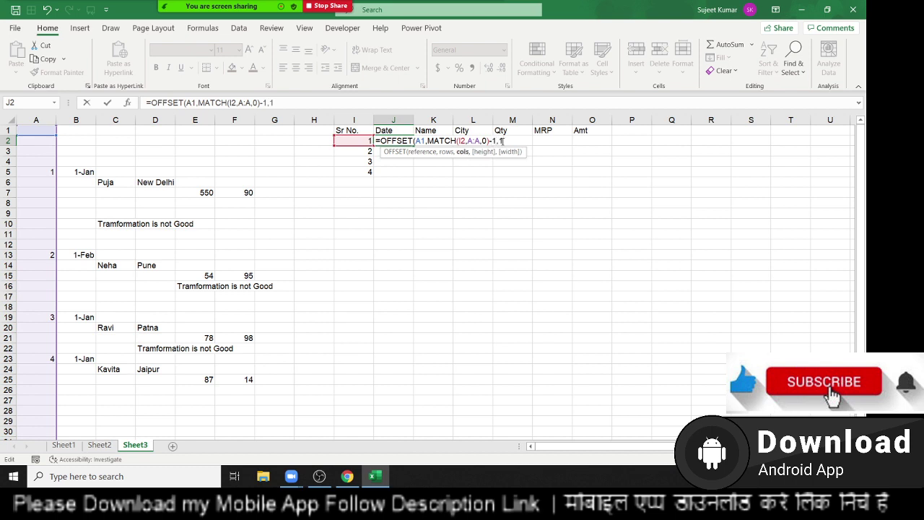
pyautogui.hotkey('ctrl', 'Return')
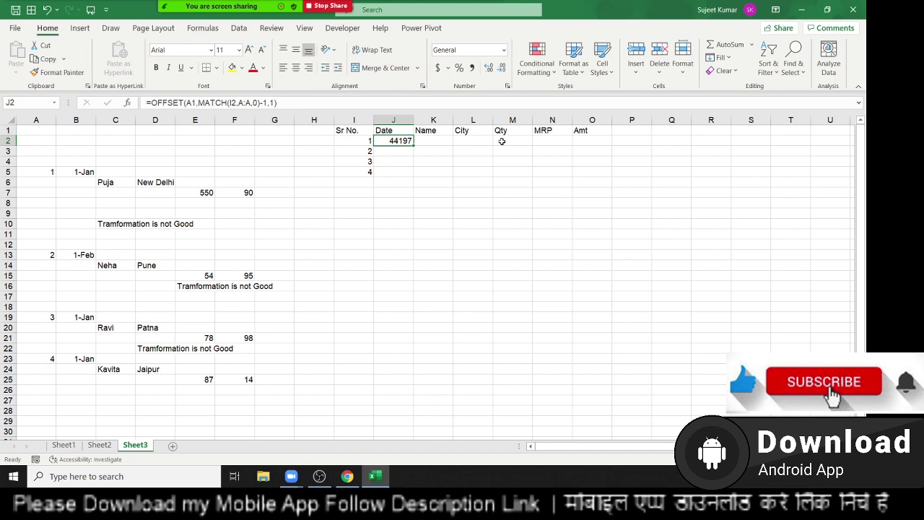
# Format J2 as a date so it shows 1-Jan-21.
pyautogui.hotkey('ctrl', 'shift', '#')
pyautogui.click(312, 97)
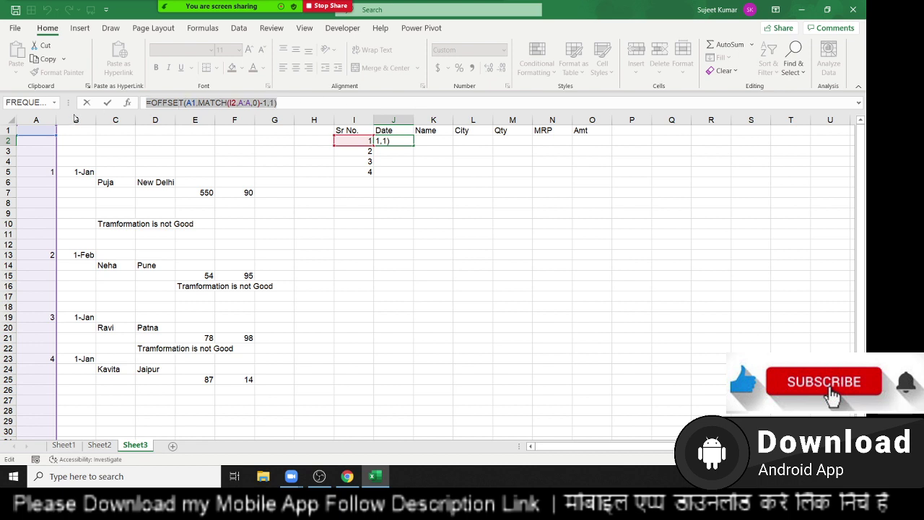
pyautogui.press('Escape')
pyautogui.click(438, 134)
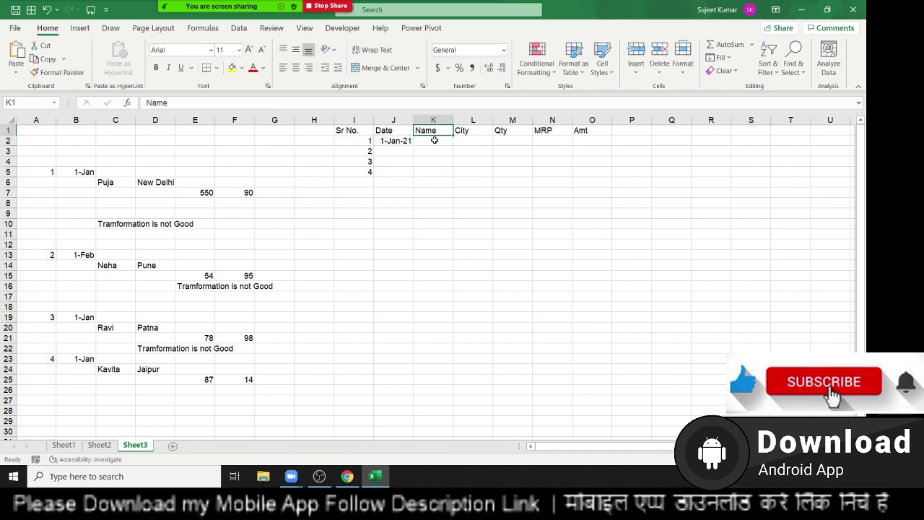
# Paste the lookup into K2 and change it to =OFFSET(A1,MATCH(I2,A:A,0),2), showing Puja.
pyautogui.click(433, 141)
pyautogui.hotkey('ctrl', 'v')
pyautogui.doubleClick(434, 140)
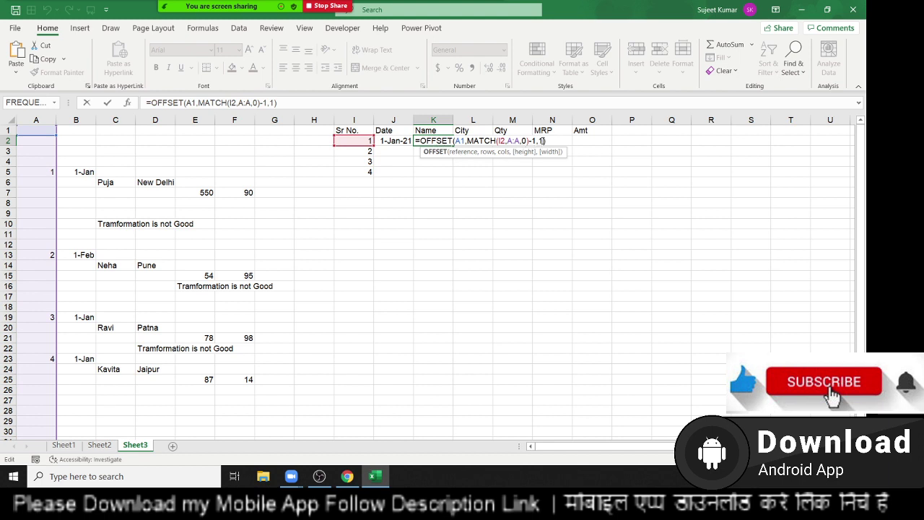
pyautogui.click(542, 142)
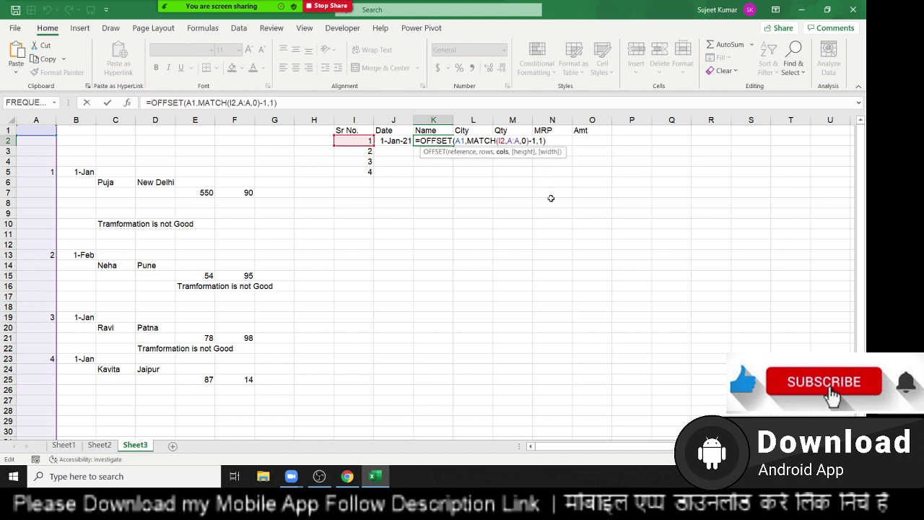
pyautogui.click(536, 142)
pyautogui.press('BackSpace')
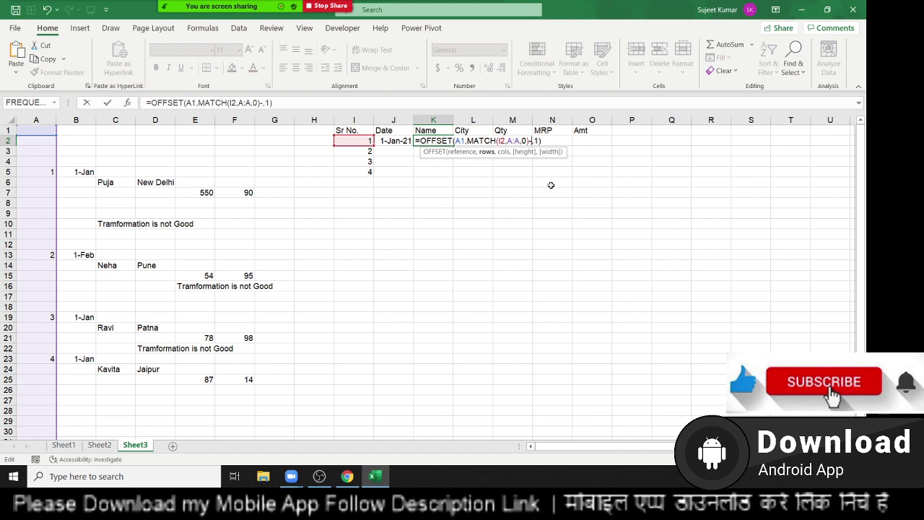
pyautogui.press('BackSpace')
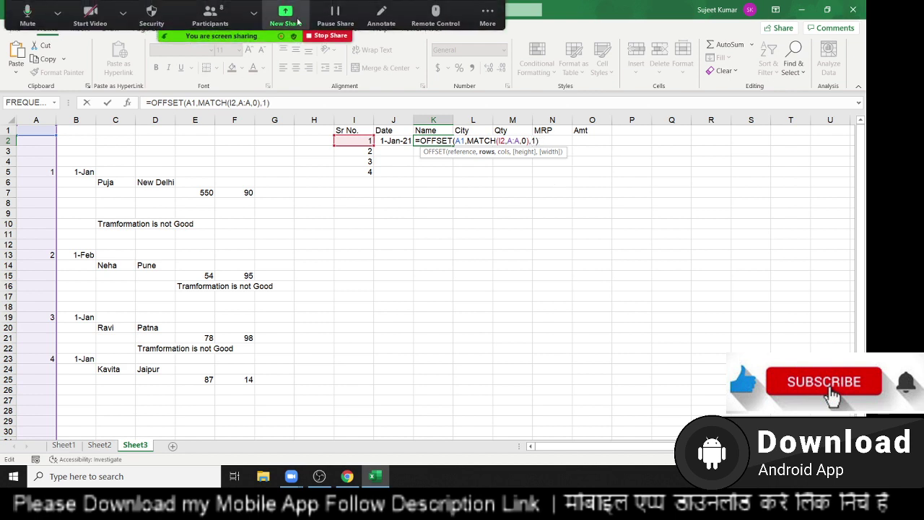
pyautogui.click(538, 141)
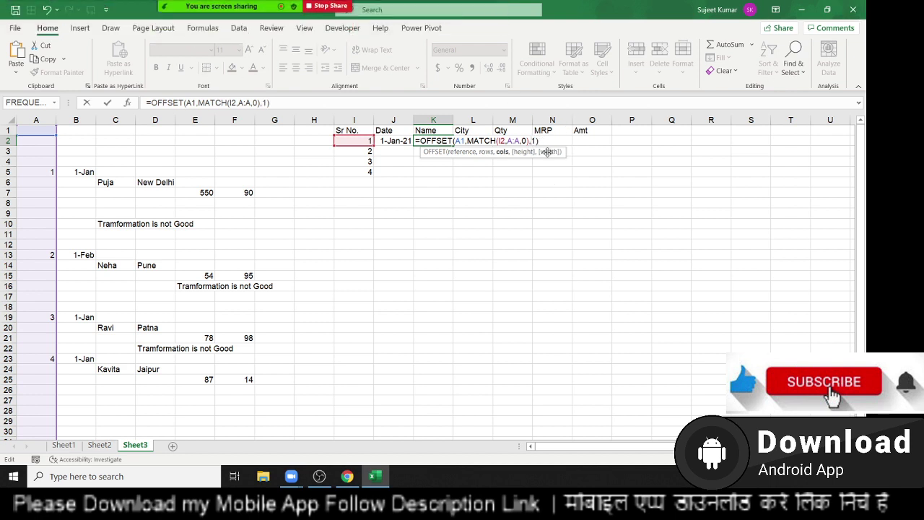
pyautogui.write('2')
pyautogui.hotkey('ctrl', 'Return')
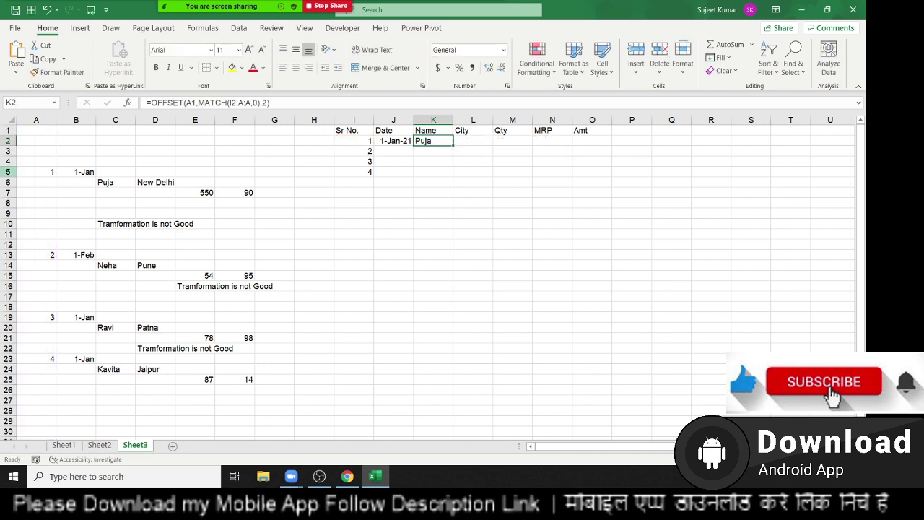
# Inspect the source cells A5, A6 and C6.
pyautogui.click(48, 173)
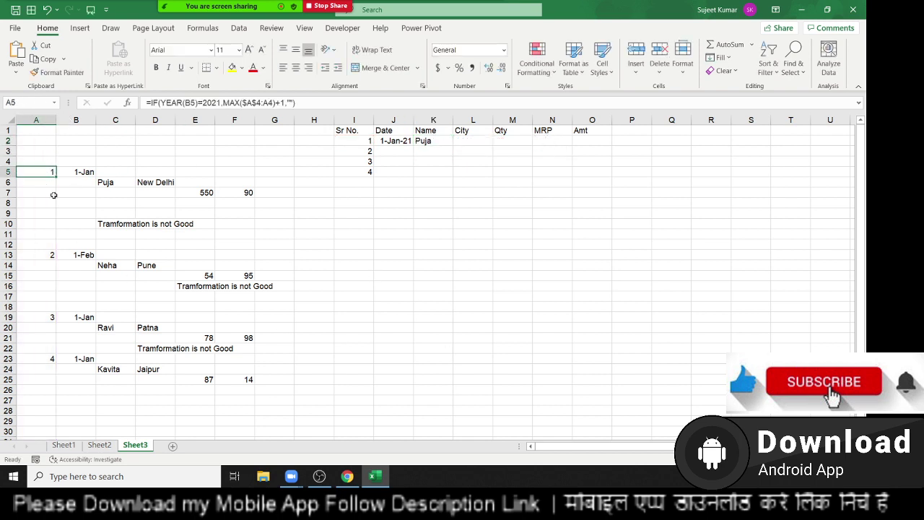
pyautogui.press('Down')
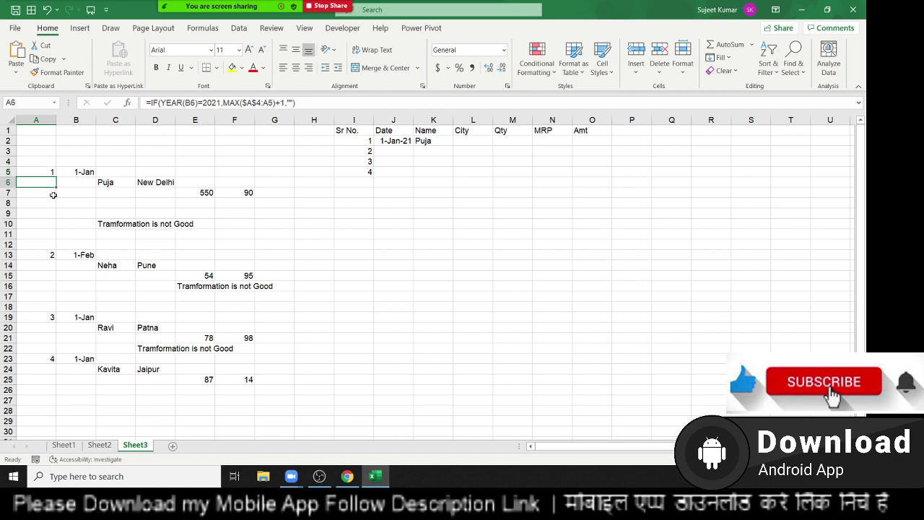
pyautogui.press('Right')
pyautogui.press('Right')
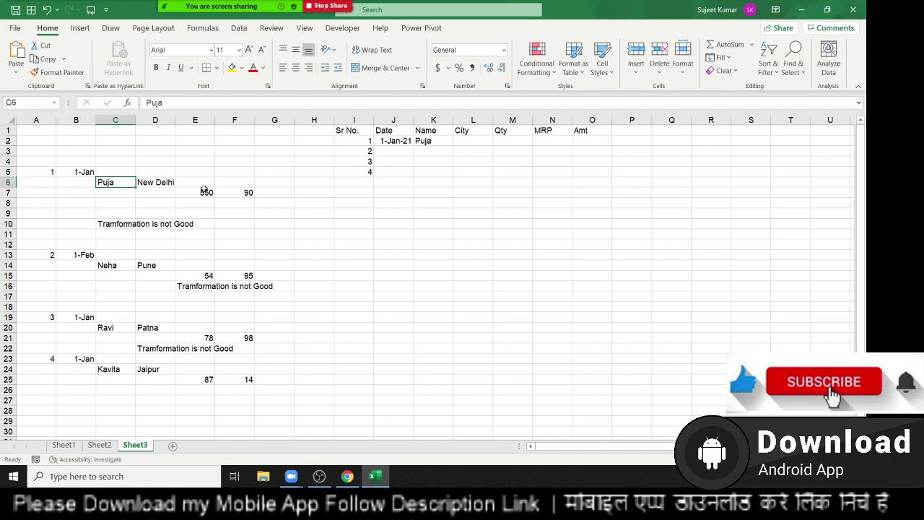
# Copy K2's lookup into L2 with column offset 3 so it shows New Delhi.
pyautogui.click(425, 132)
pyautogui.doubleClick(427, 142)
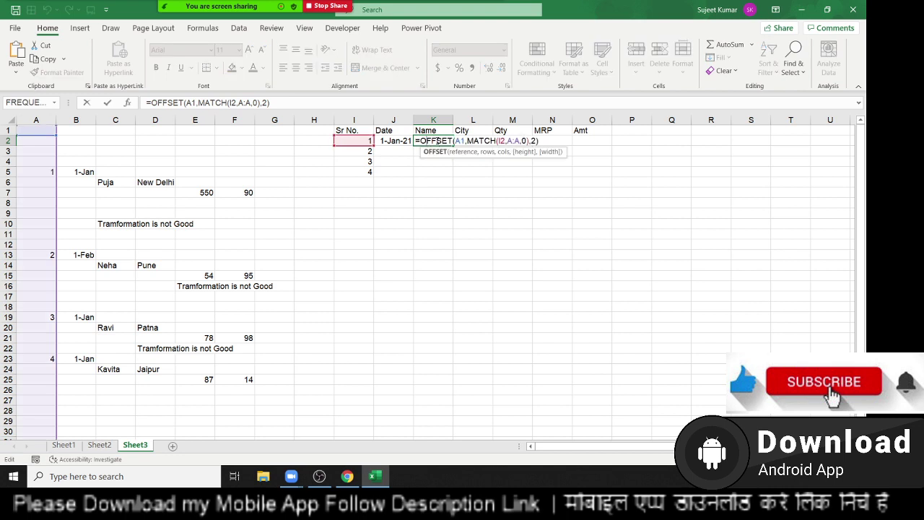
pyautogui.moveTo(425, 141); pyautogui.dragTo(549, 135)
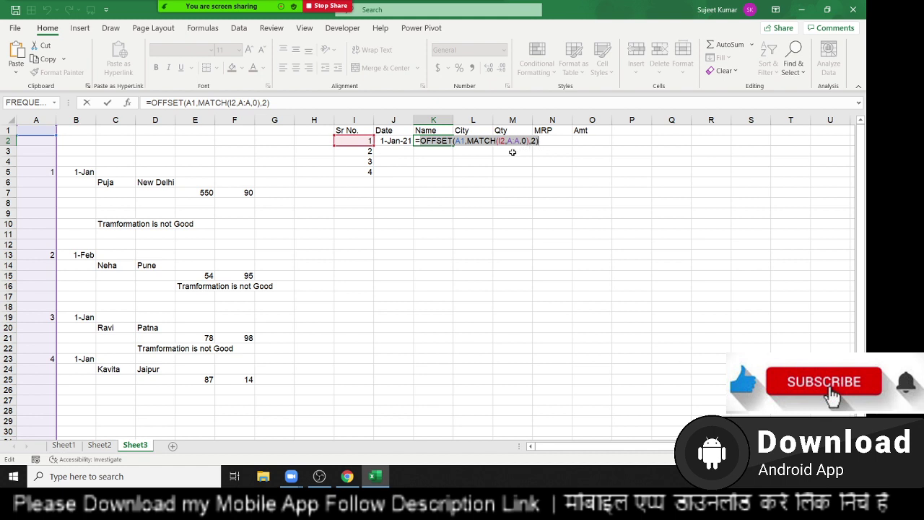
pyautogui.press('Escape')
pyautogui.click(478, 143)
pyautogui.write('=')
pyautogui.hotkey('ctrl', 'v')
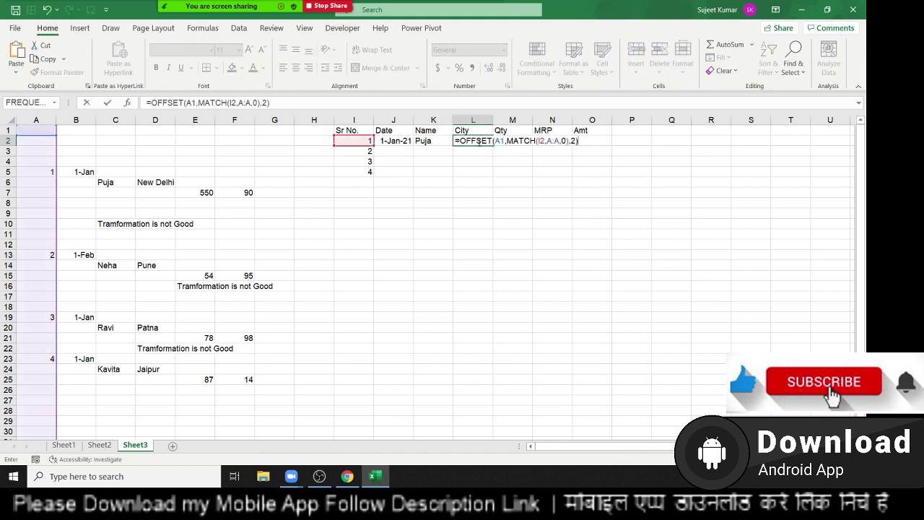
pyautogui.click(576, 142)
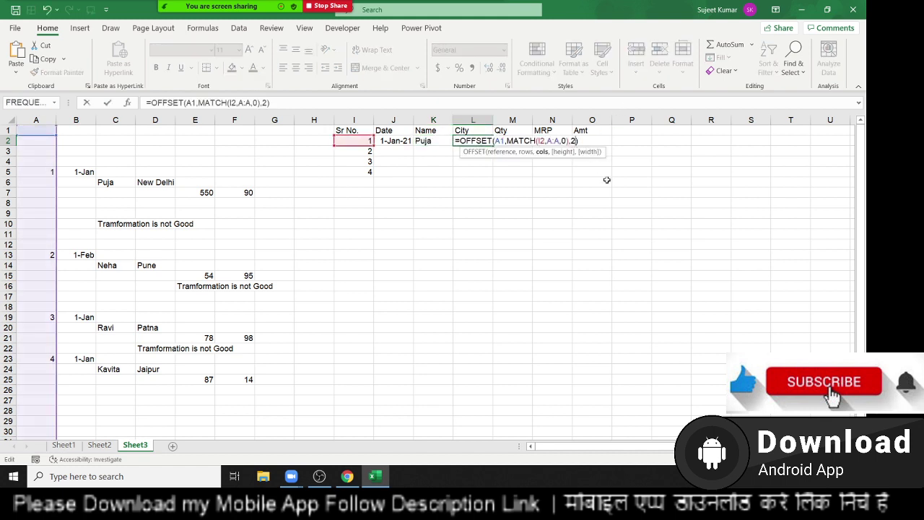
pyautogui.press('BackSpace')
pyautogui.write('3')
pyautogui.hotkey('ctrl', 'Return')
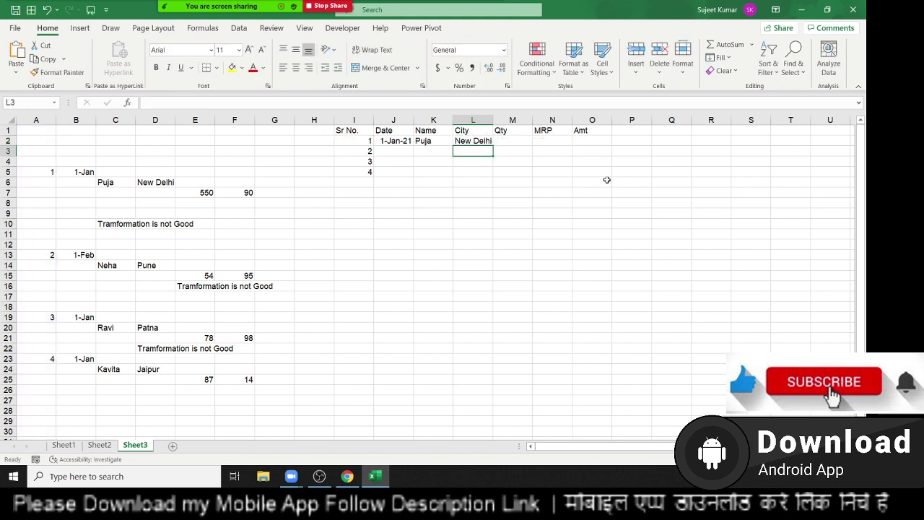
# Enter =OFFSET(A1,MATCH(I2,A:A,0)+1,4) in M2 to show Qty 550.
pyautogui.press('Right')
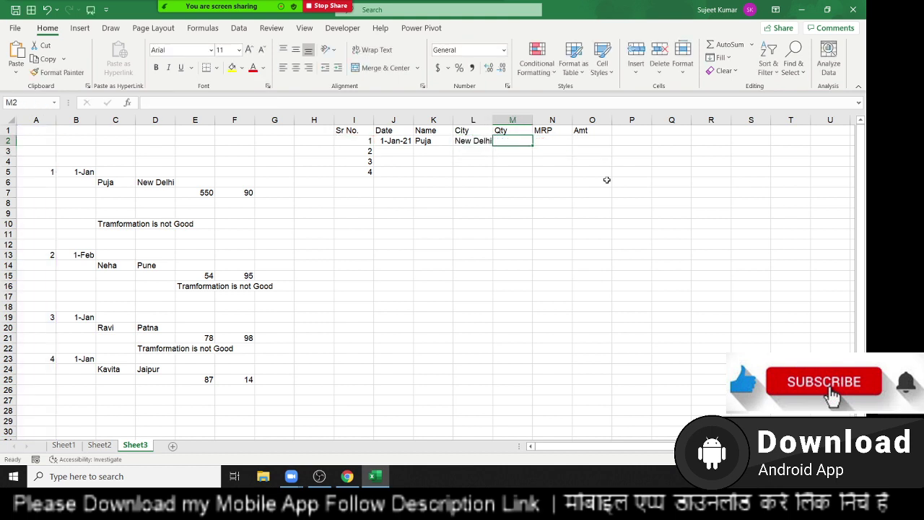
pyautogui.write('=OFFSET(A1,MATCH(I2,A:A,0),2)')
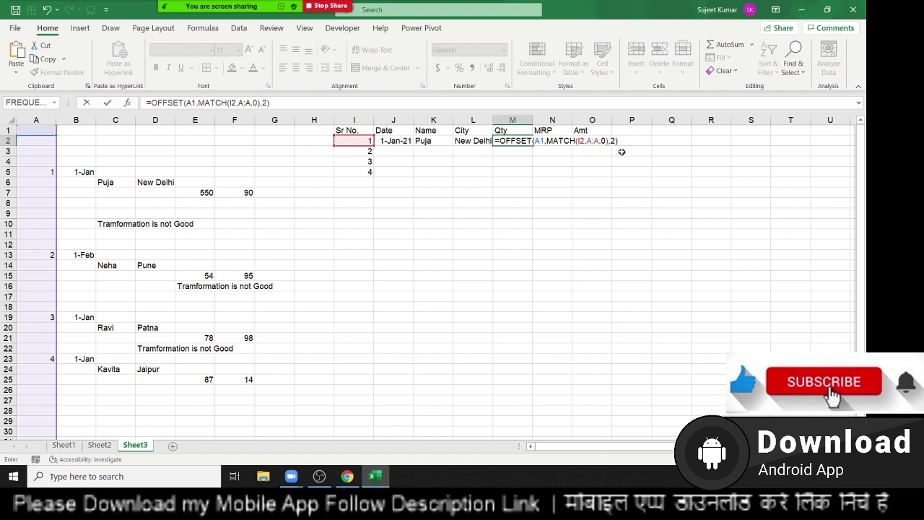
pyautogui.click(607, 142)
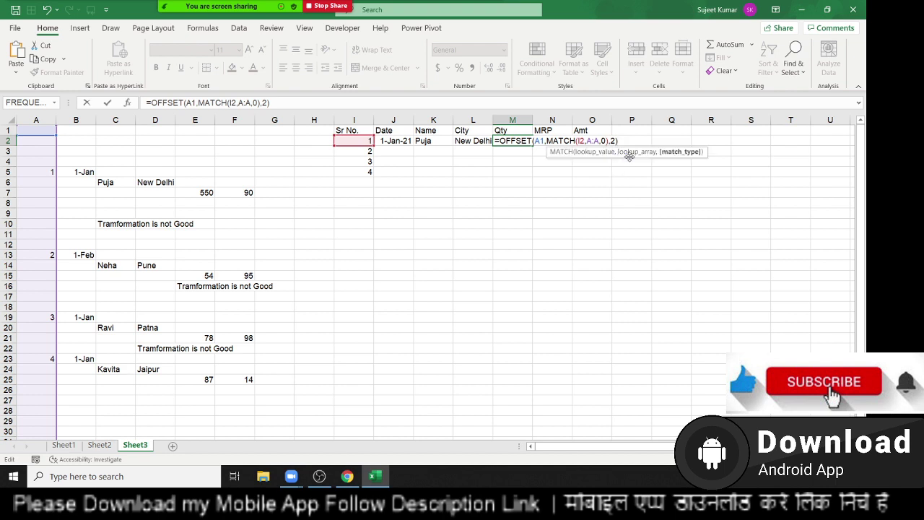
pyautogui.press('Right')
pyautogui.write('+1')
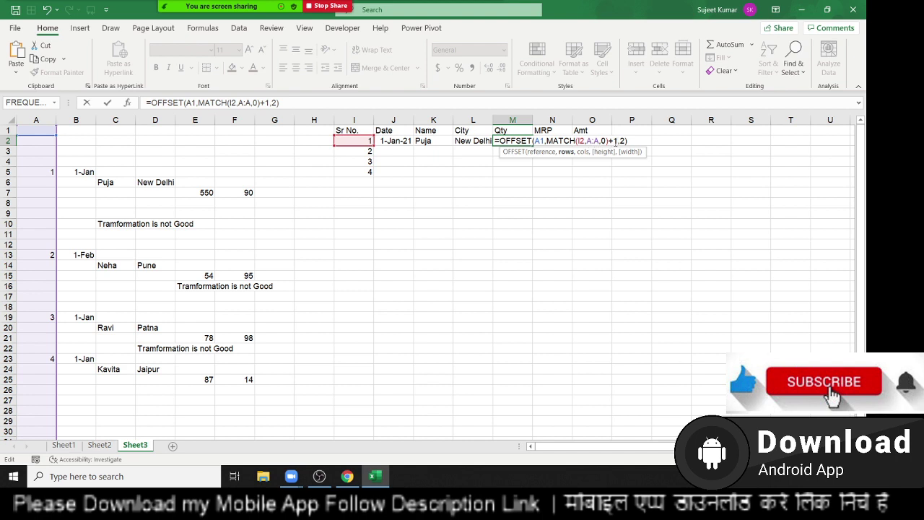
pyautogui.click(621, 140)
pyautogui.press('BackSpace')
pyautogui.write('4')
pyautogui.press('Return')
pyautogui.press('Up')
pyautogui.press('Right')
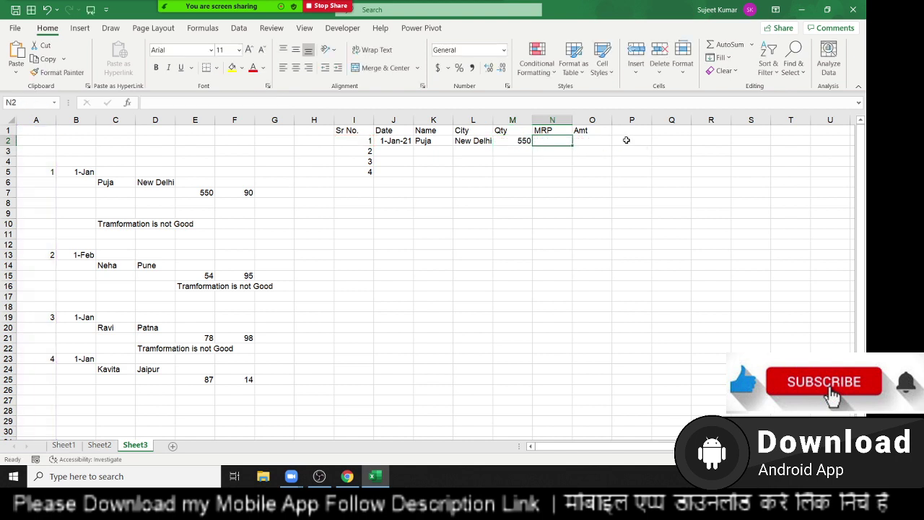
# Enter an OFFSET/MATCH lookup with column 5 in N2 to show MRP 90.
pyautogui.doubleClick(554, 141)
pyautogui.write('=')
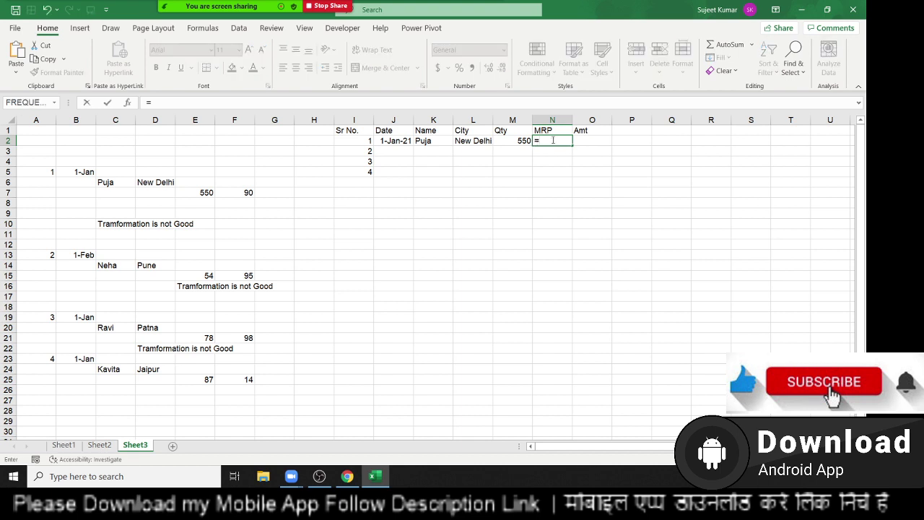
pyautogui.write('OFFSET(A1,MATCH(I2,A:A,0),2)')
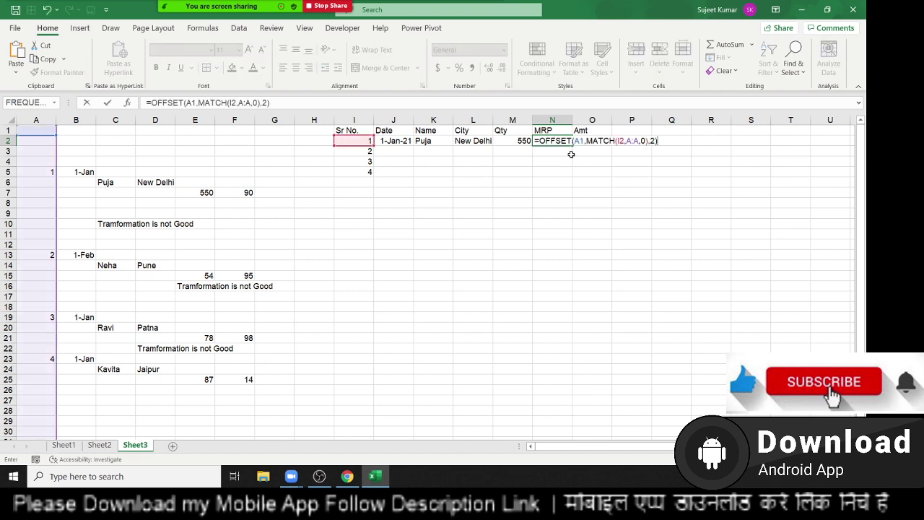
pyautogui.press('Left')
pyautogui.press('Left')
pyautogui.press('Left')
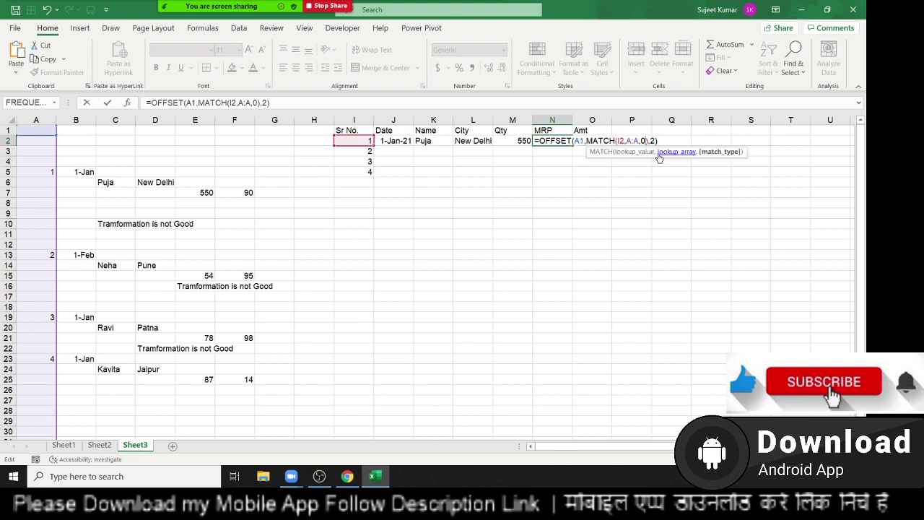
pyautogui.press('Right')
pyautogui.write('+')
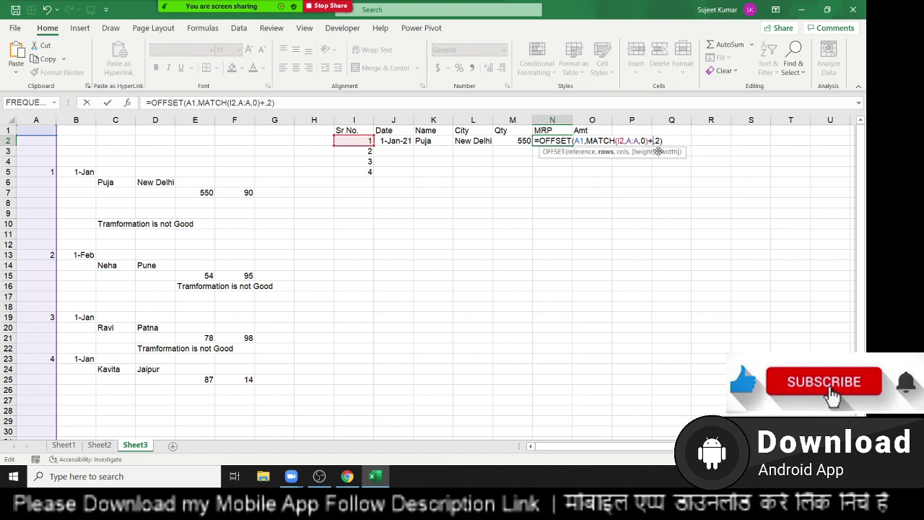
pyautogui.write('1')
pyautogui.press('Right')
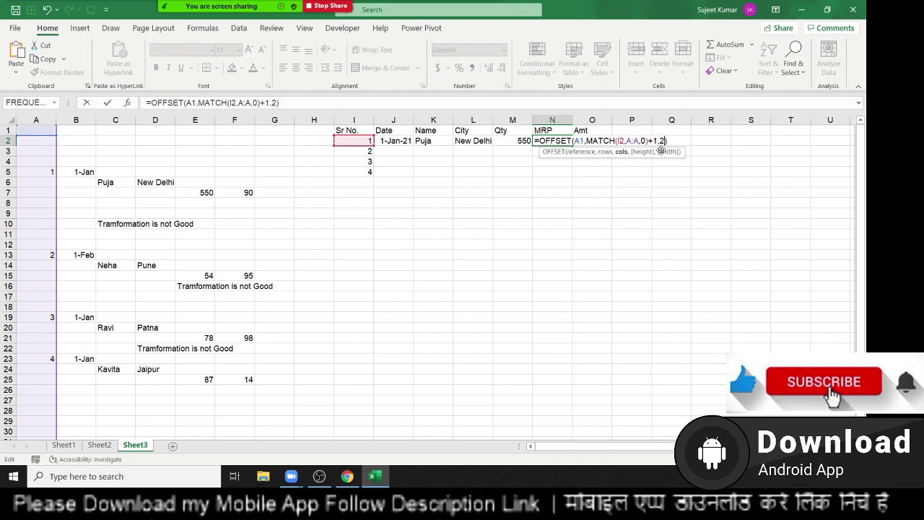
pyautogui.press('Delete')
pyautogui.write('5')
pyautogui.press('Return')
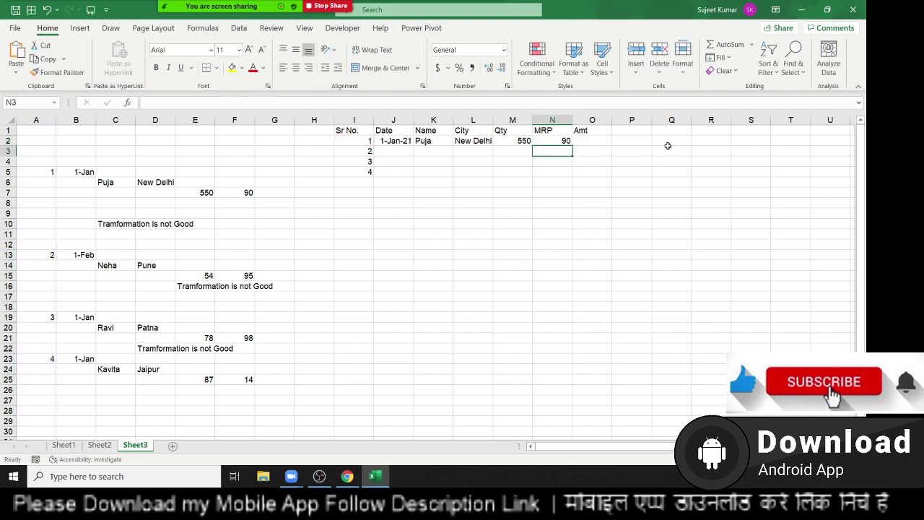
# Enter =M2*N2 in O2 to get Amt 49500.
pyautogui.click(596, 140)
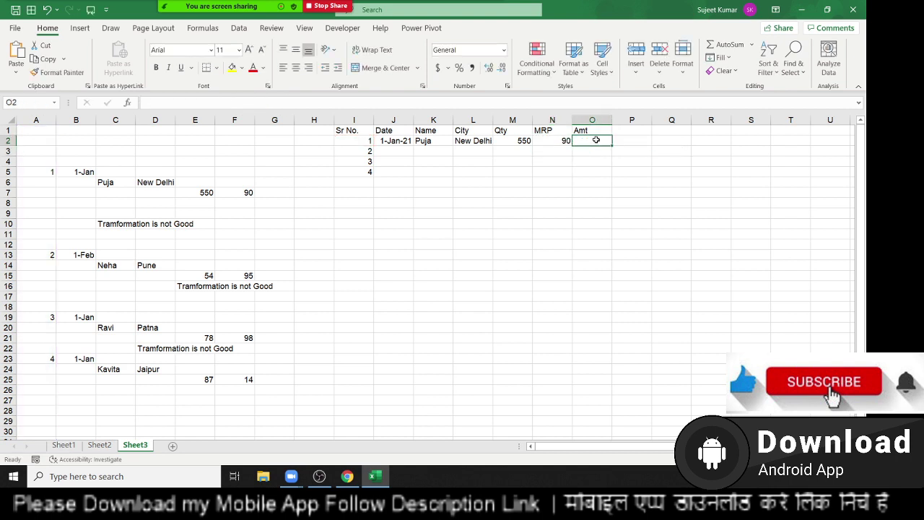
pyautogui.write('=M2*')
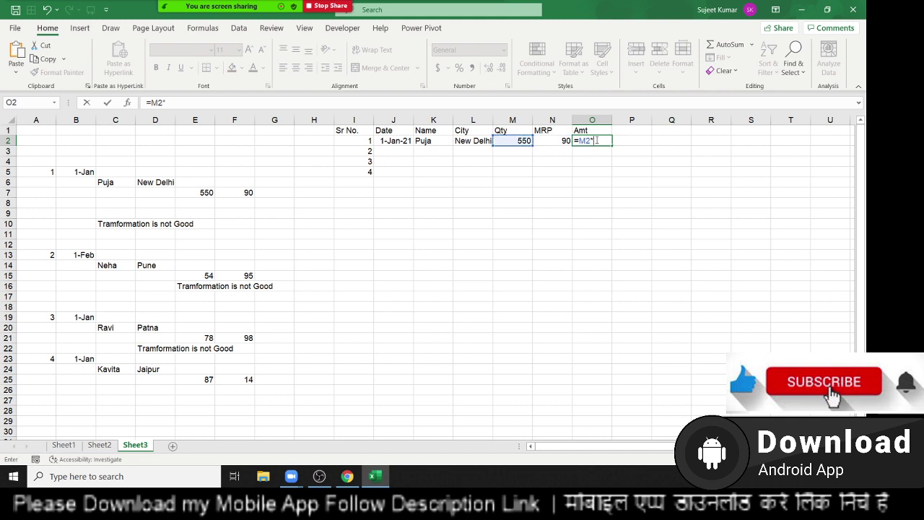
pyautogui.write('N2')
pyautogui.press('Return')
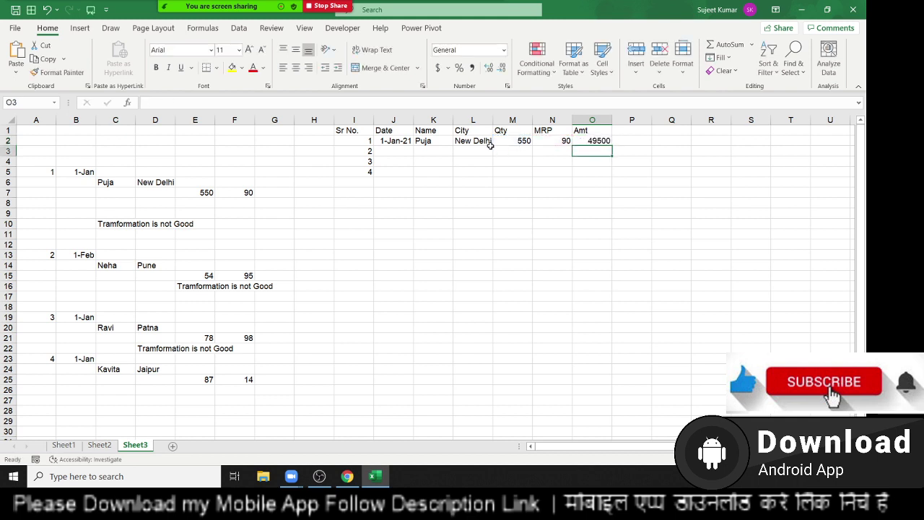
# Anchor J2's Date formula to $A$1 and wrap it in IFERROR with a blank fallback.
pyautogui.click(398, 140)
pyautogui.doubleClick(398, 141)
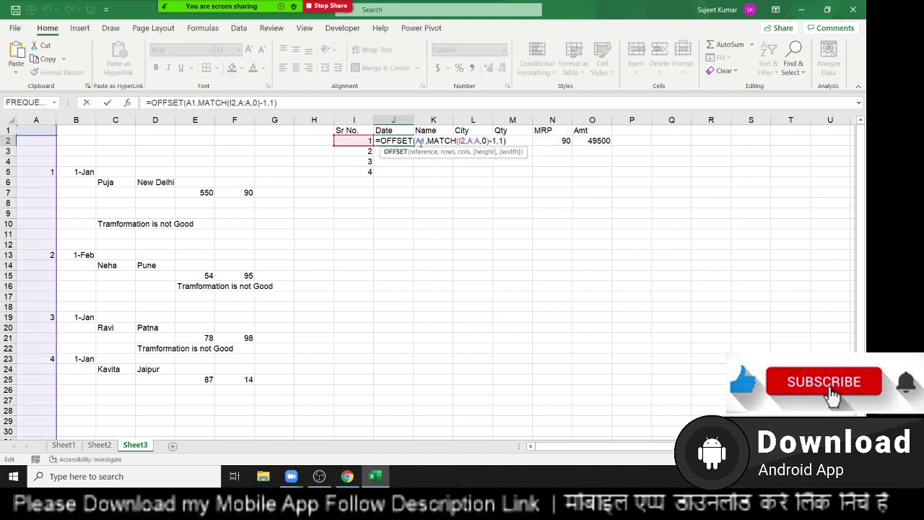
pyautogui.click(419, 141)
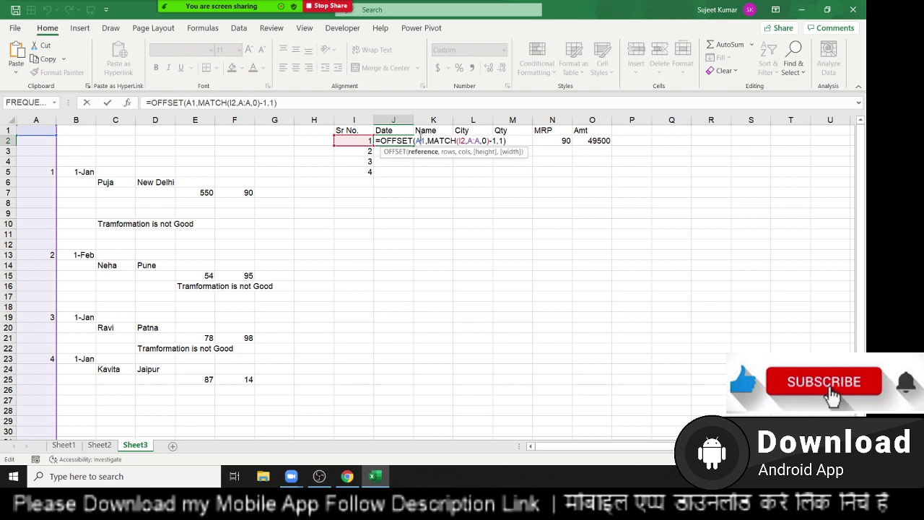
pyautogui.press('F4')
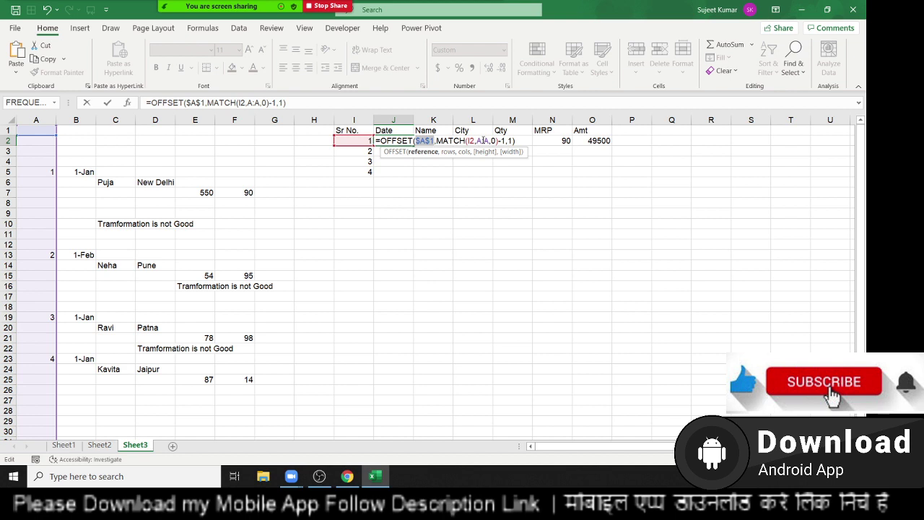
pyautogui.click(482, 141)
pyautogui.hotkey('ctrl', 'Return')
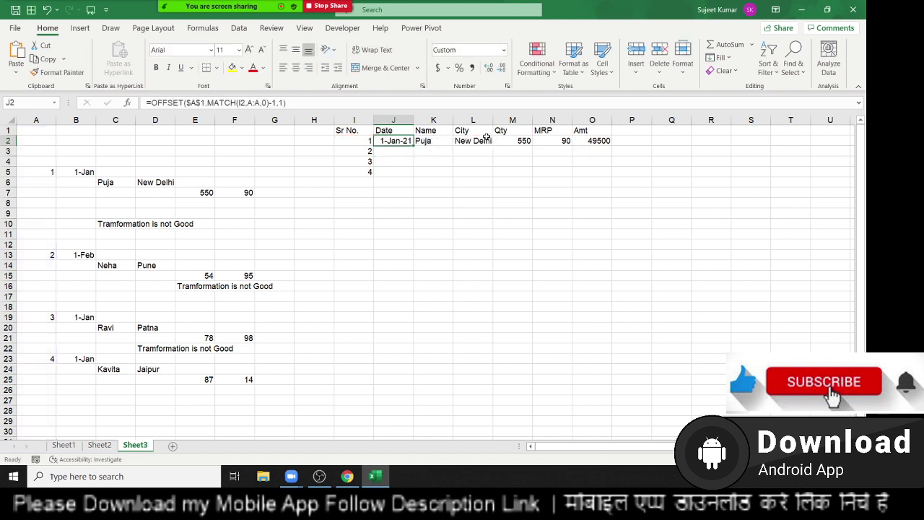
pyautogui.doubleClick(396, 142)
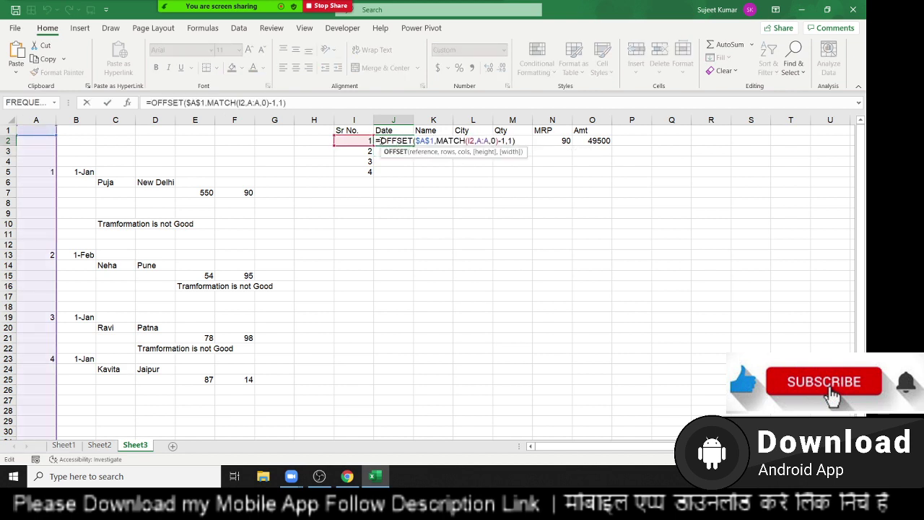
pyautogui.write('if')
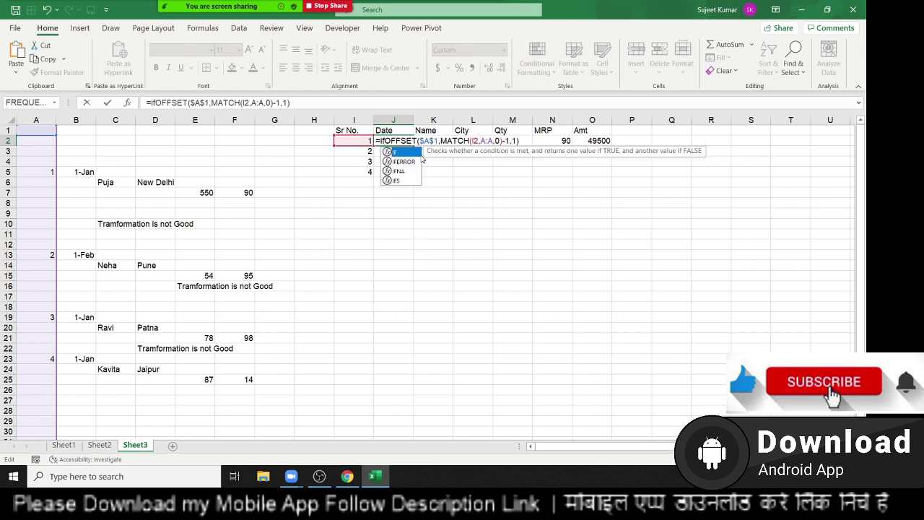
pyautogui.doubleClick(404, 161)
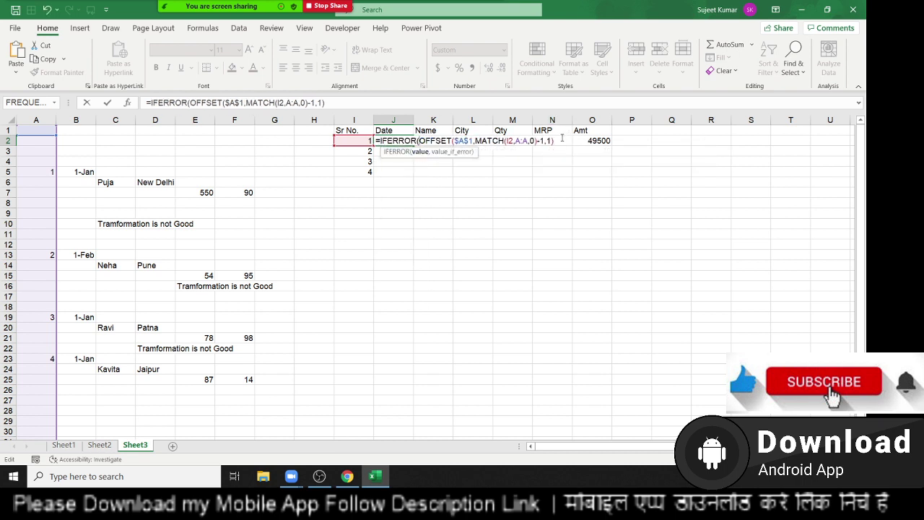
pyautogui.write(',')
pyautogui.write('")')
pyautogui.press('Tab')
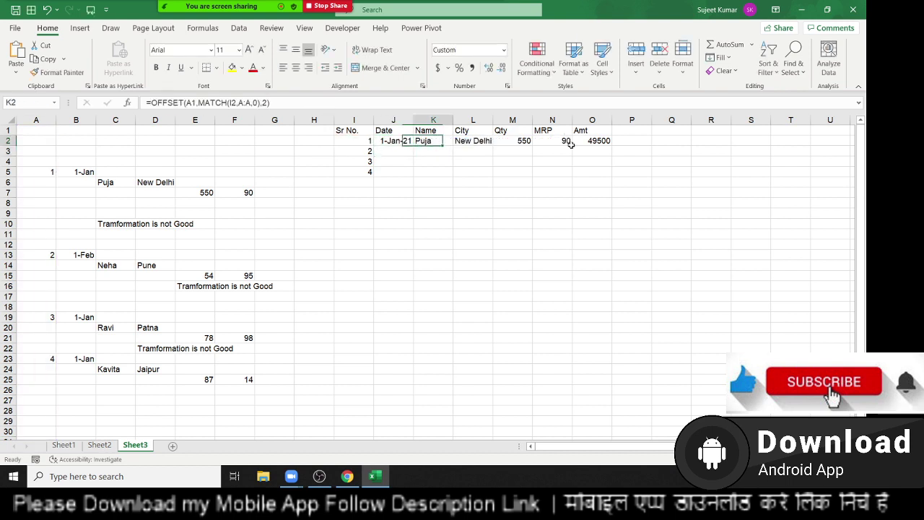
# Change K2 to =IFERROR(OFFSET($A$1,MATCH(I2,A:A,0),2),""), still showing Puja.
pyautogui.doubleClick(441, 140)
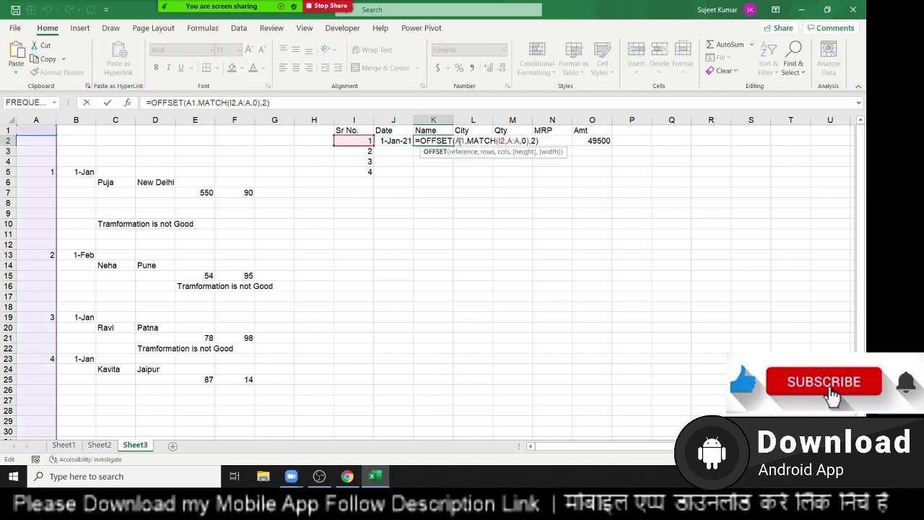
pyautogui.doubleClick(460, 141)
pyautogui.press('F4')
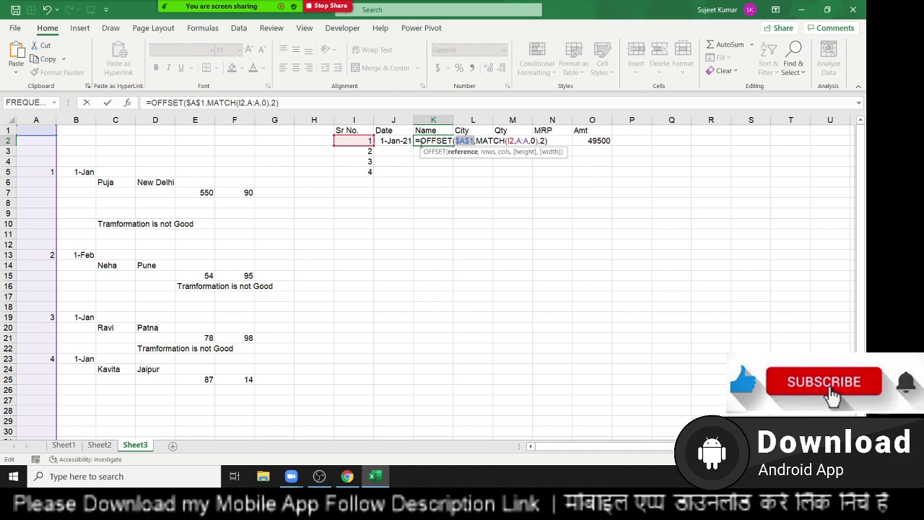
pyautogui.click(420, 141)
pyautogui.write('IF')
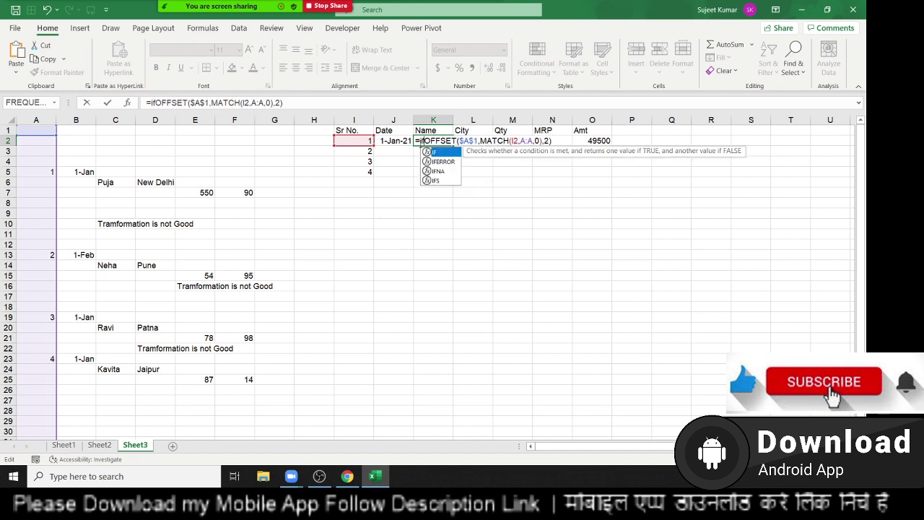
pyautogui.write('ERROR(')
pyautogui.click(587, 141)
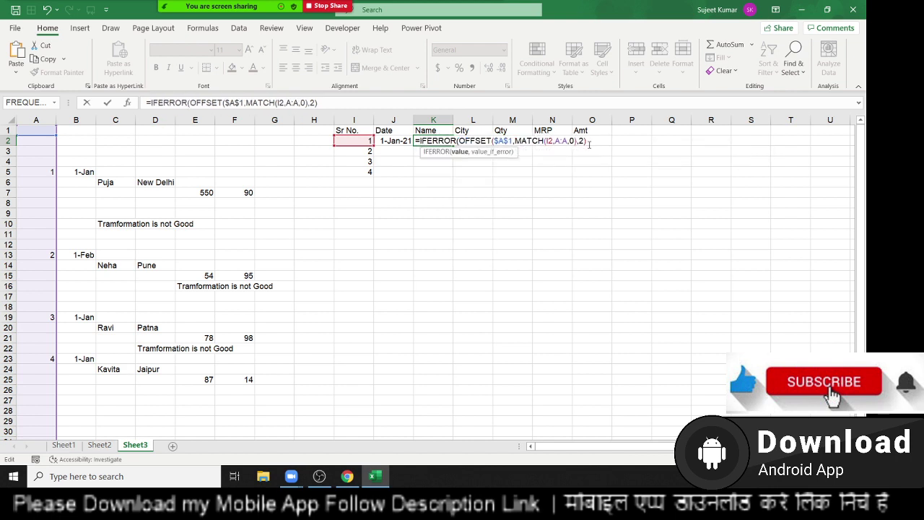
pyautogui.write(',"')
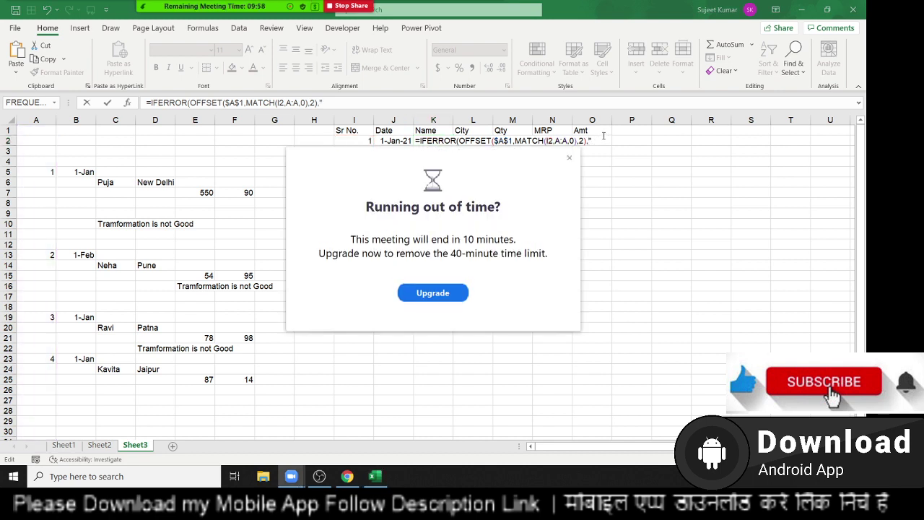
pyautogui.click(569, 158)
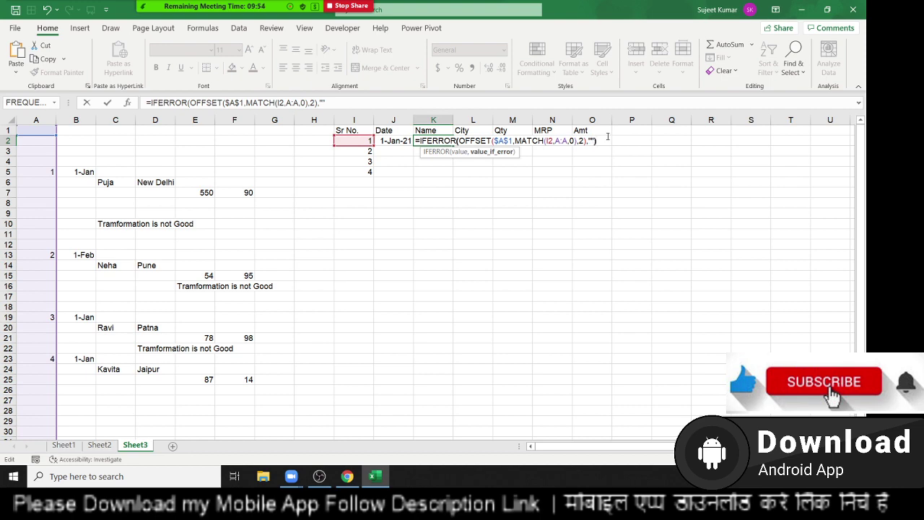
pyautogui.press('Return')
pyautogui.click(433, 141)
pyautogui.click(474, 141)
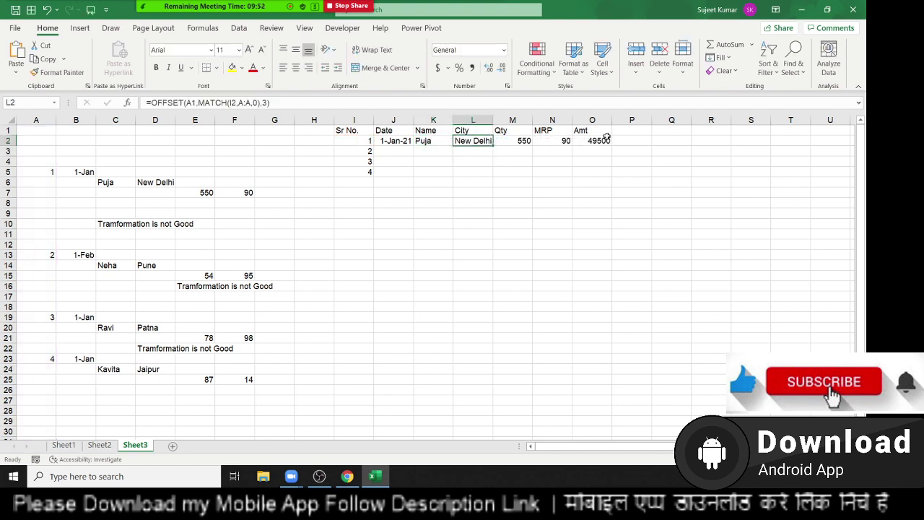
# Wrap the City formula in L2 and the Qty formula in M2 in IFERROR.
pyautogui.doubleClick(473, 141)
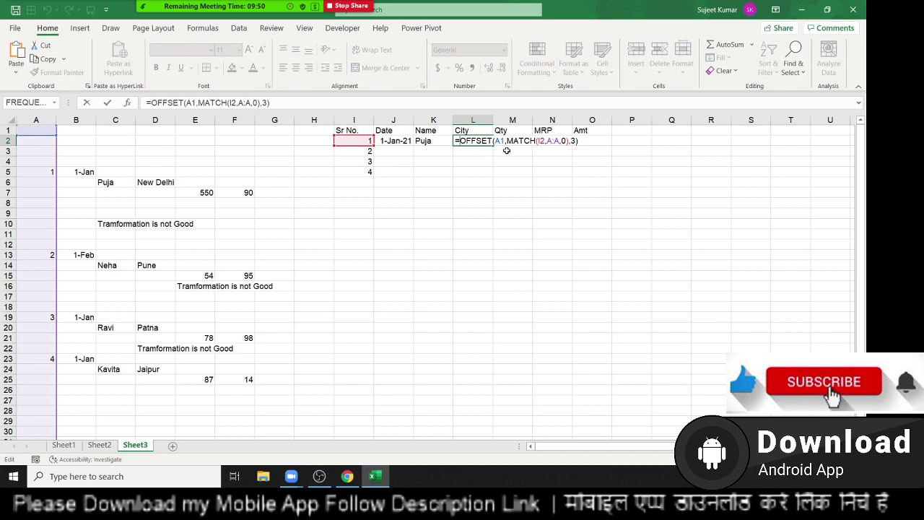
pyautogui.write('IFERROR(')
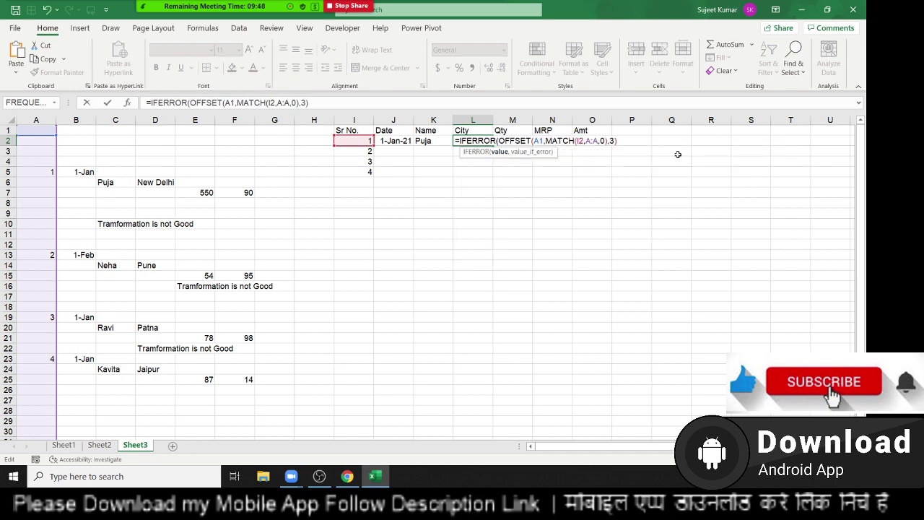
pyautogui.write(',')
pyautogui.write('")')
pyautogui.press('Tab')
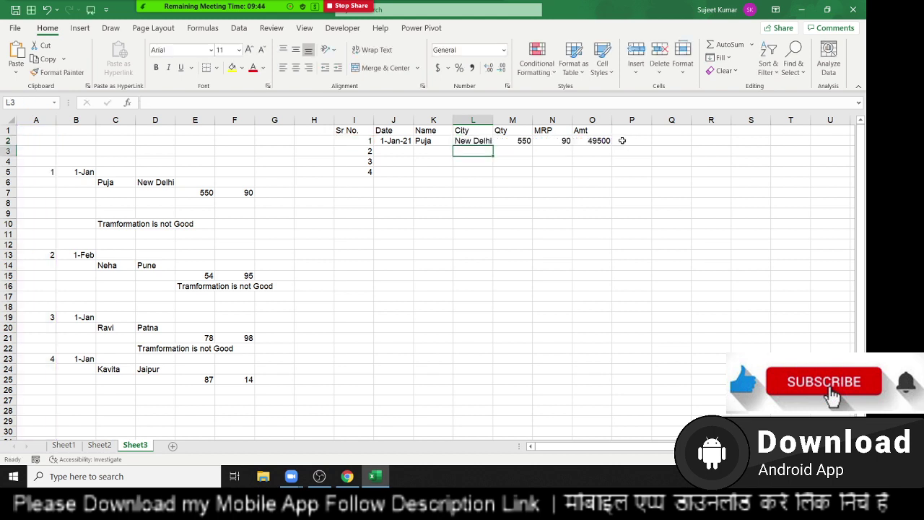
pyautogui.doubleClick(514, 141)
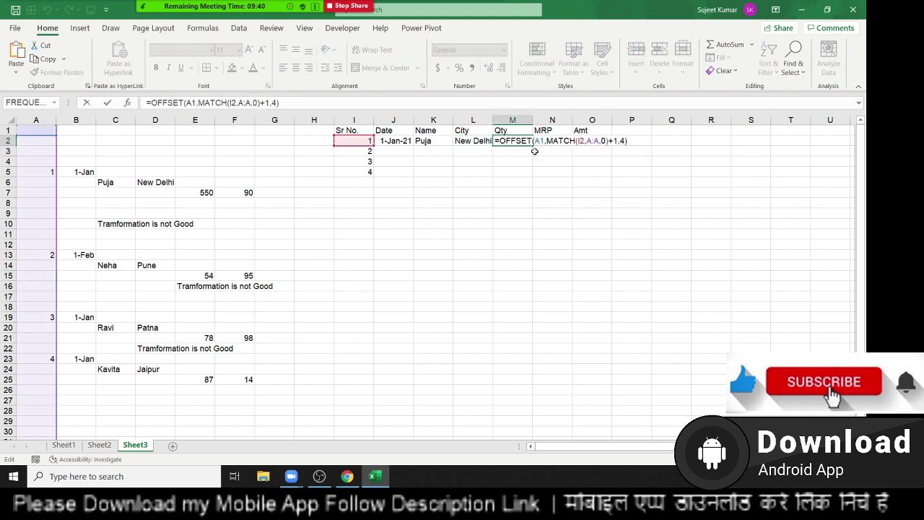
pyautogui.write('IFERROR(')
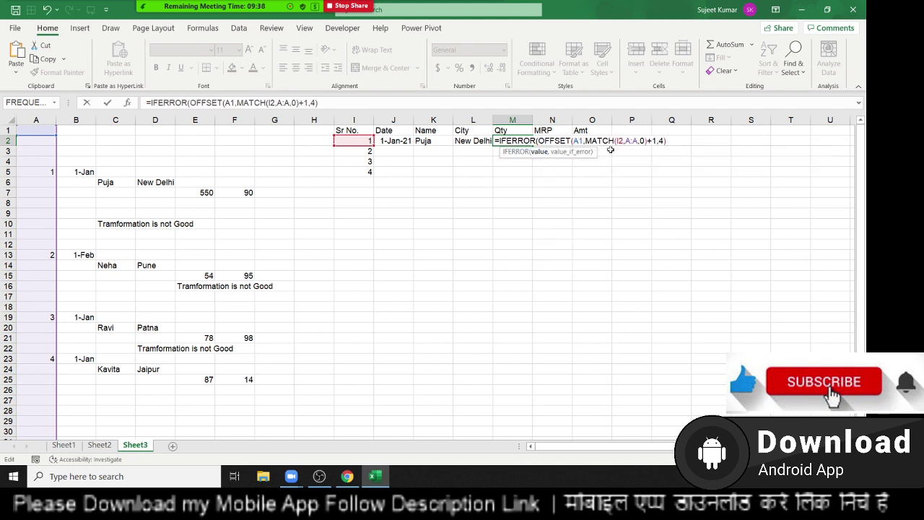
pyautogui.press('End')
pyautogui.write(',0)')
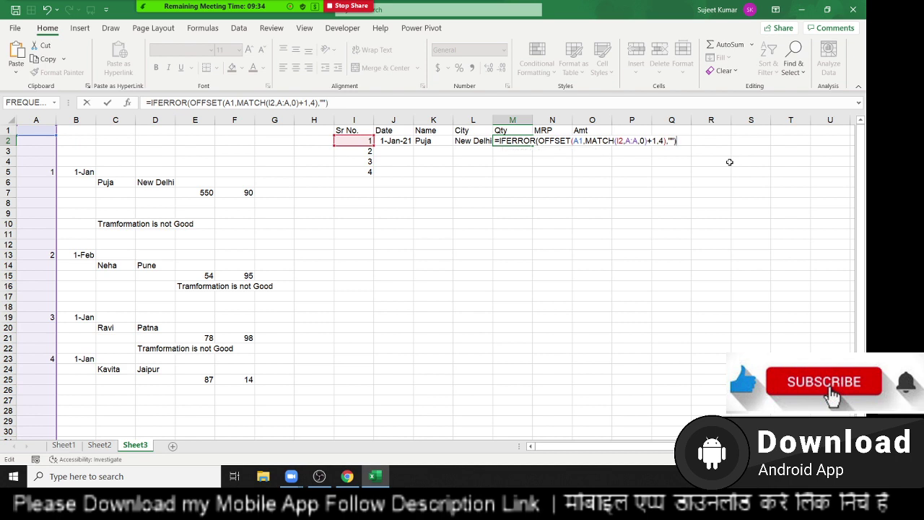
pyautogui.press('Return')
pyautogui.press('Up')
pyautogui.press('Right')
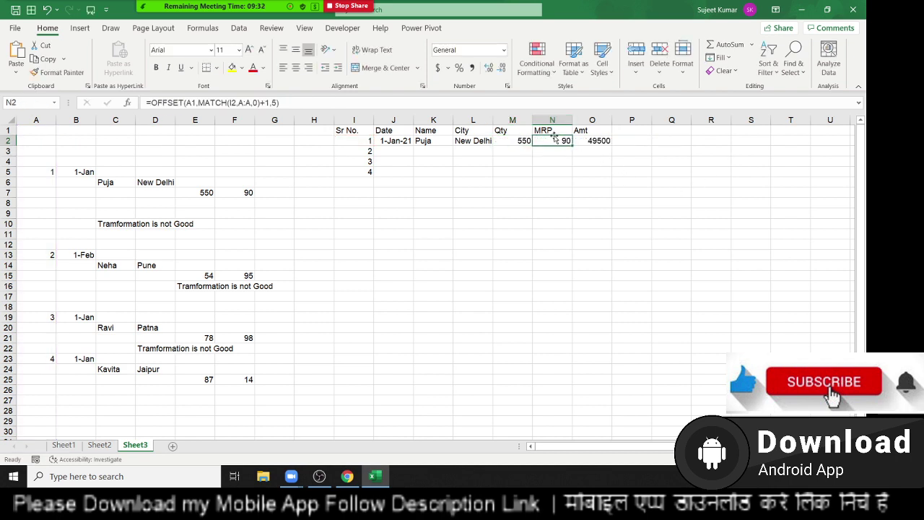
# Wrap the MRP formula in N2 in IFERROR ahead of its OFFSET lookup.
pyautogui.doubleClick(554, 140)
pyautogui.click(541, 139)
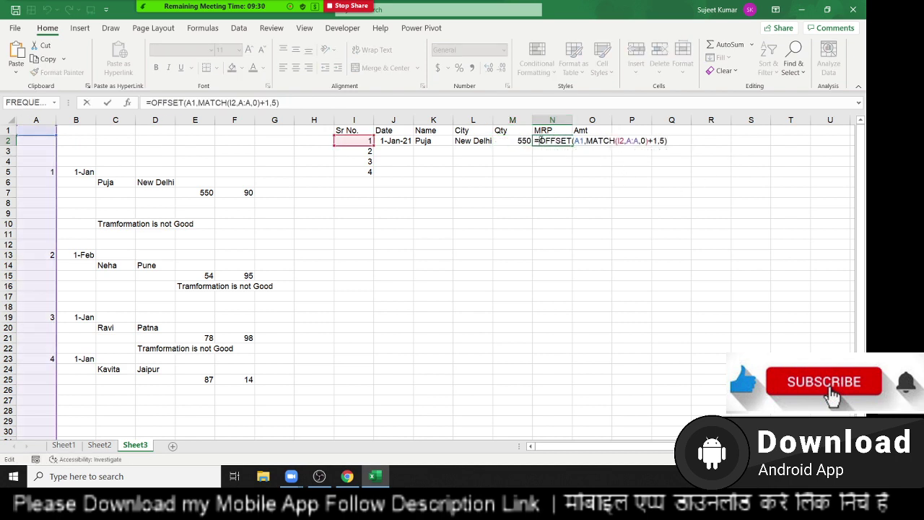
pyautogui.write('IF')
pyautogui.press('Down')
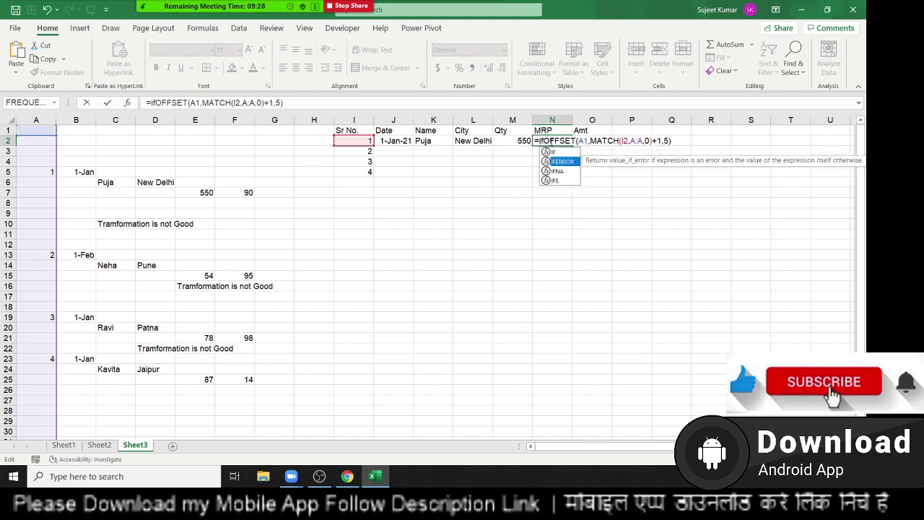
pyautogui.press('Tab')
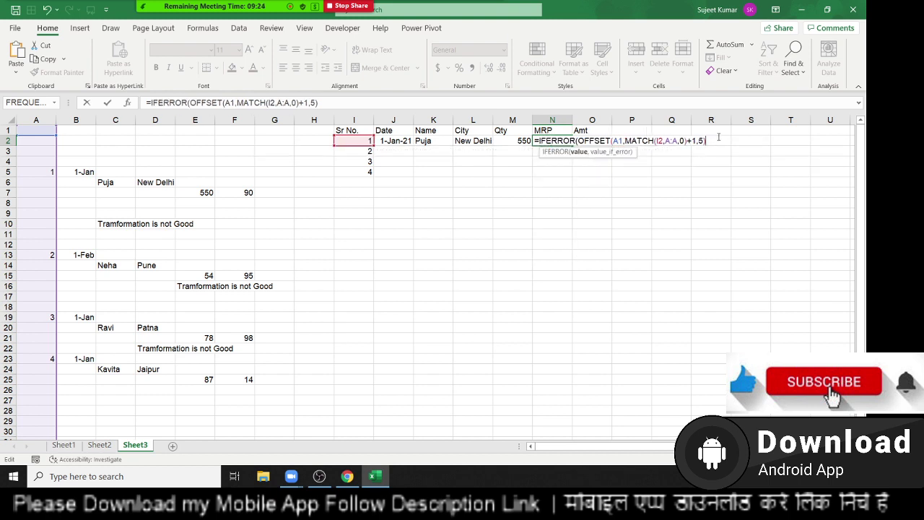
pyautogui.write(',')
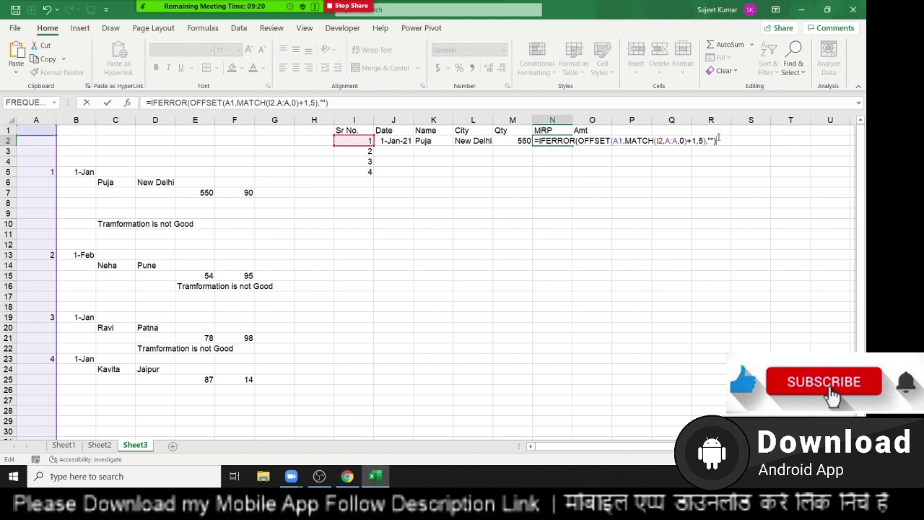
pyautogui.press('Return')
pyautogui.press('Up')
pyautogui.press('Right')
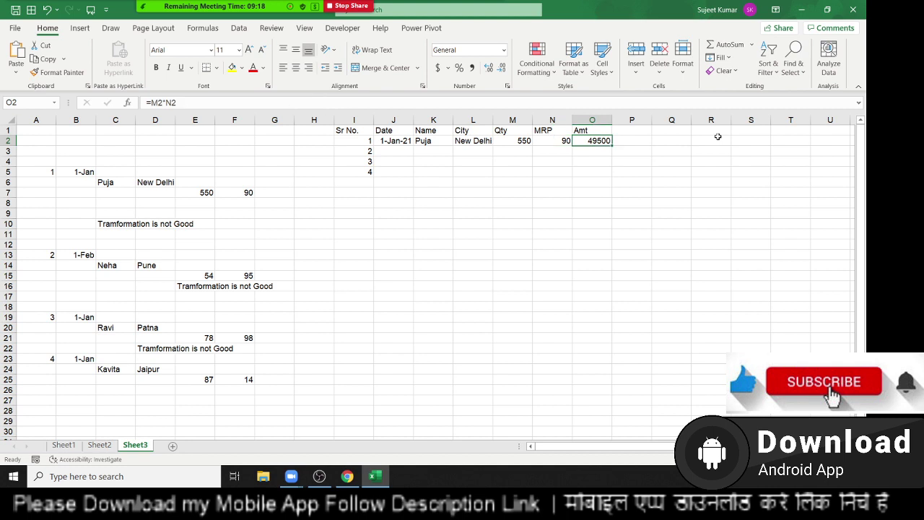
pyautogui.moveTo(398, 145)
pyautogui.mouseDown()
pyautogui.moveTo(477, 157)
pyautogui.moveTo(613, 147)
pyautogui.mouseUp()
pyautogui.doubleClick(613, 146)
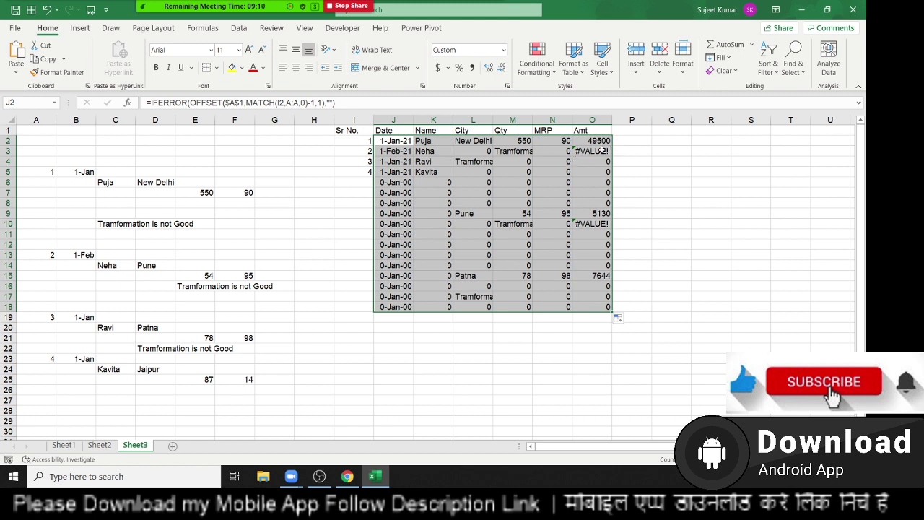
pyautogui.click(390, 182)
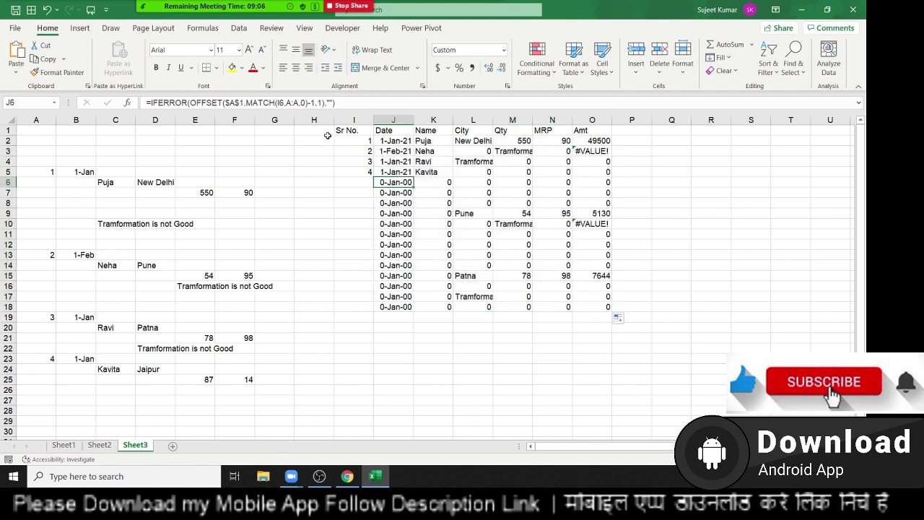
pyautogui.doubleClick(420, 182)
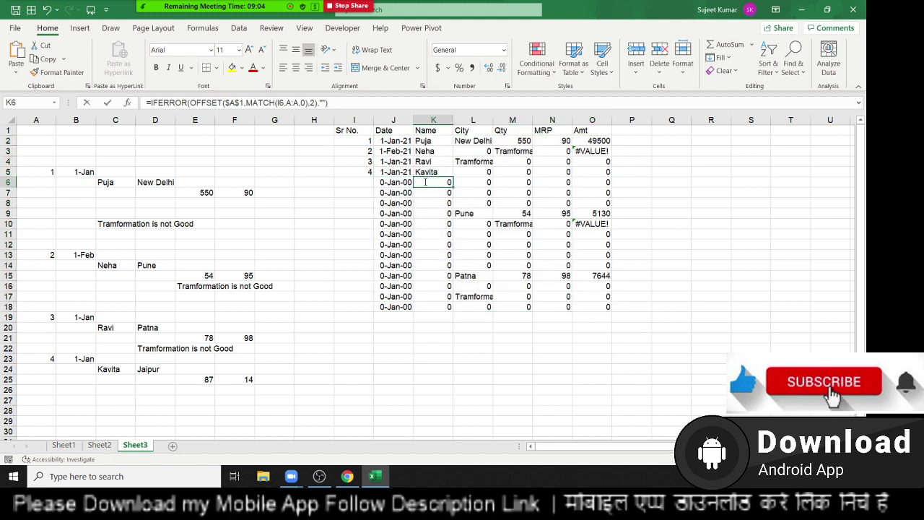
pyautogui.press('Escape')
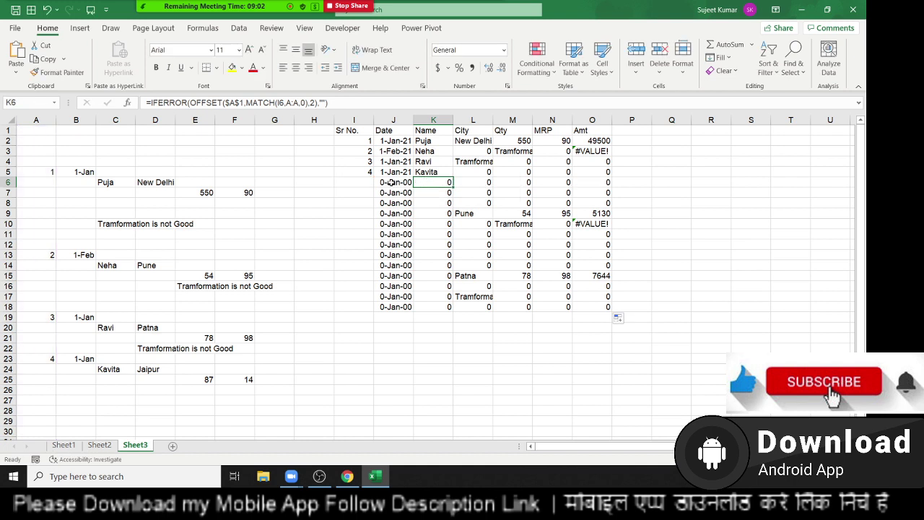
pyautogui.click(362, 183)
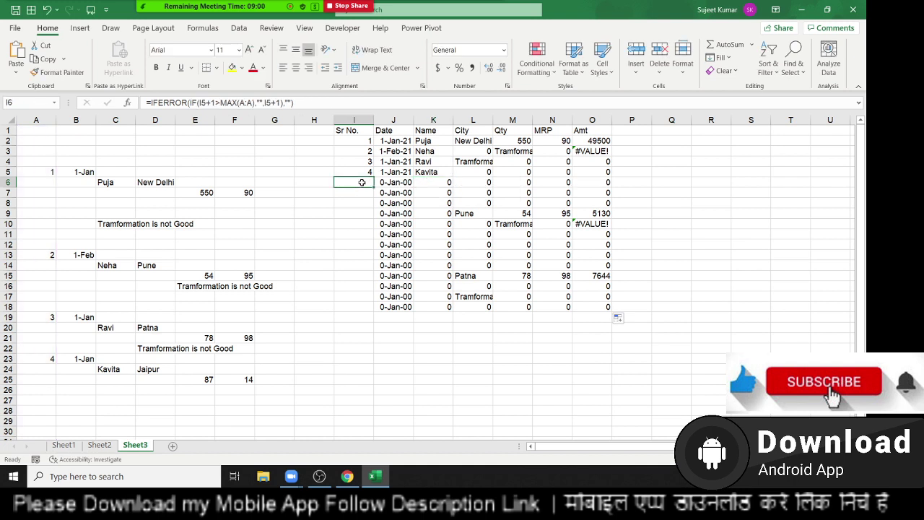
# Revise the Sr No. formula in I3 to return a space past the last serial, then fill it to I18.
pyautogui.click(365, 149)
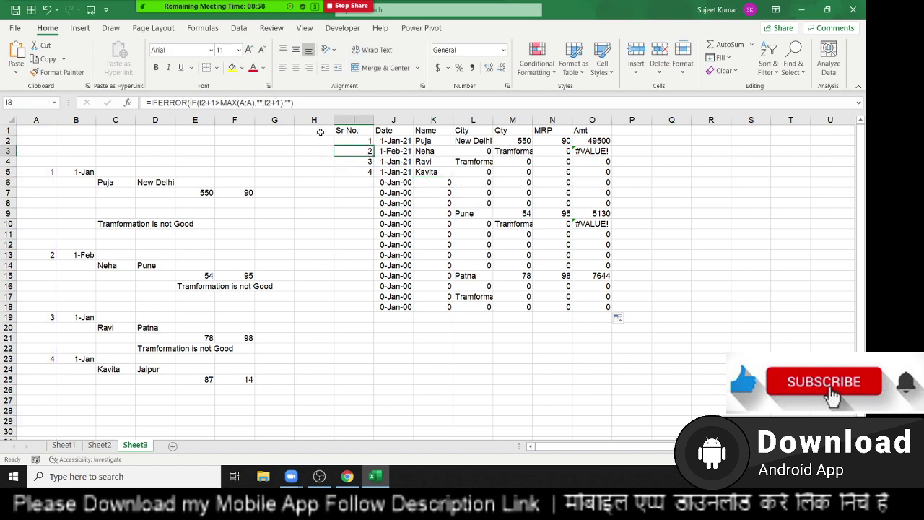
pyautogui.click(288, 103)
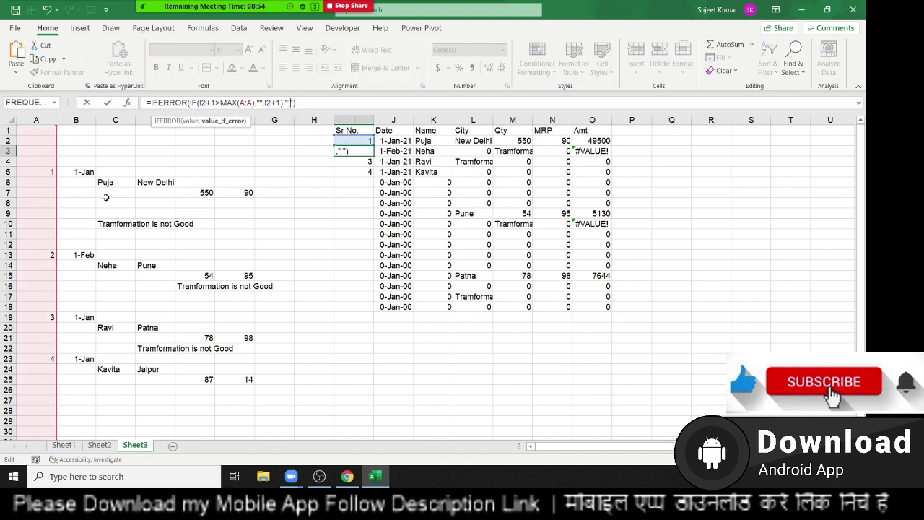
pyautogui.press('Return')
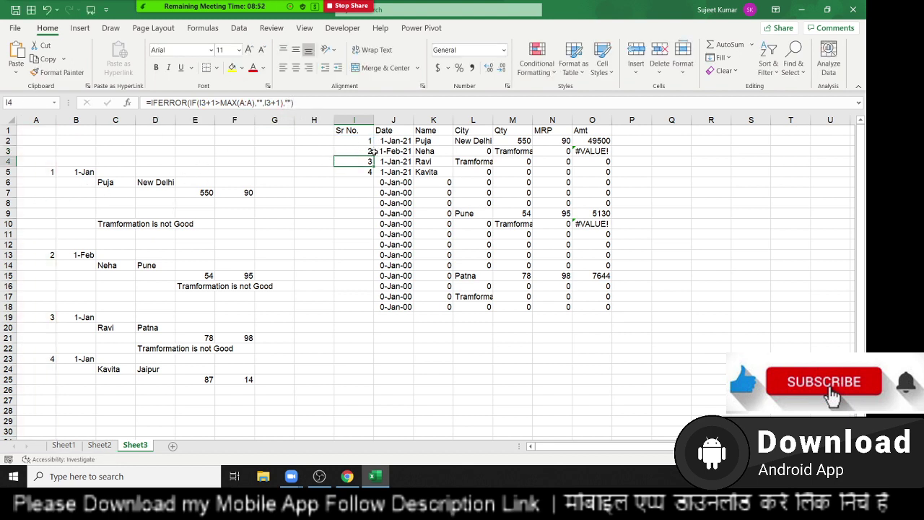
pyautogui.click(370, 152)
pyautogui.doubleClick(373, 156)
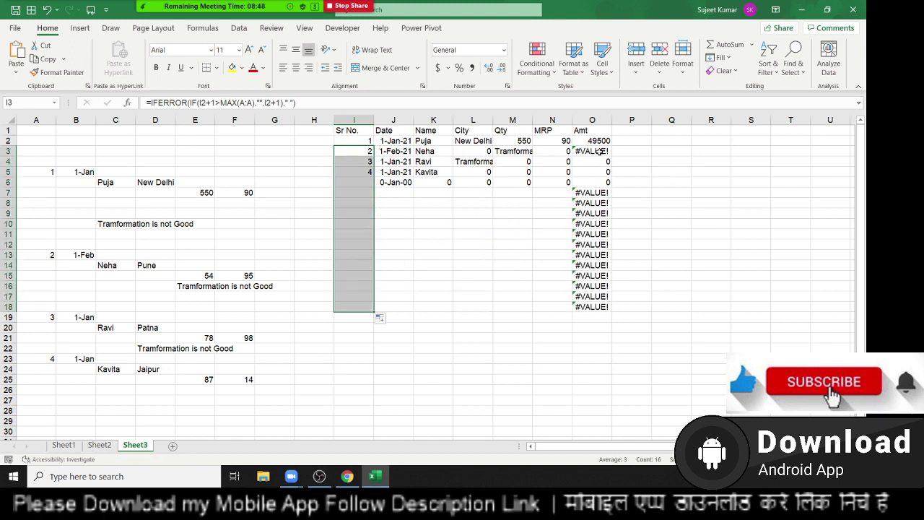
pyautogui.click(363, 141)
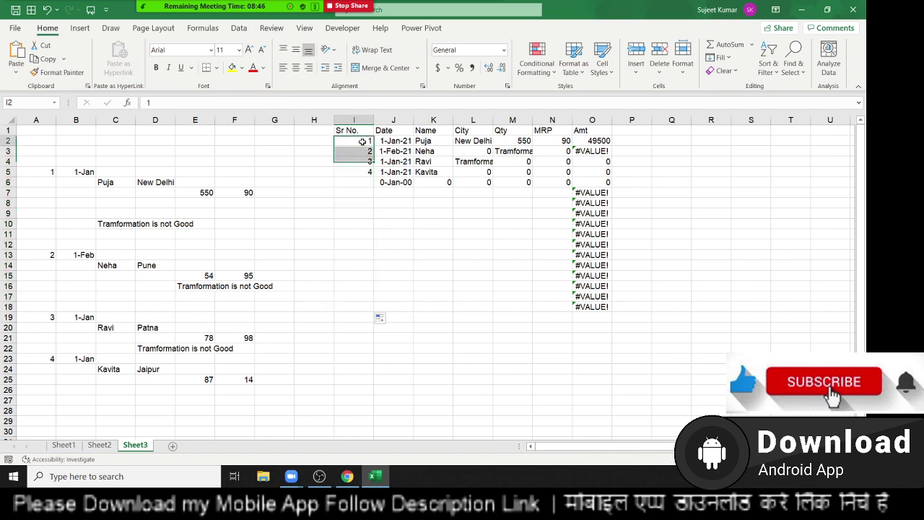
pyautogui.click(365, 152)
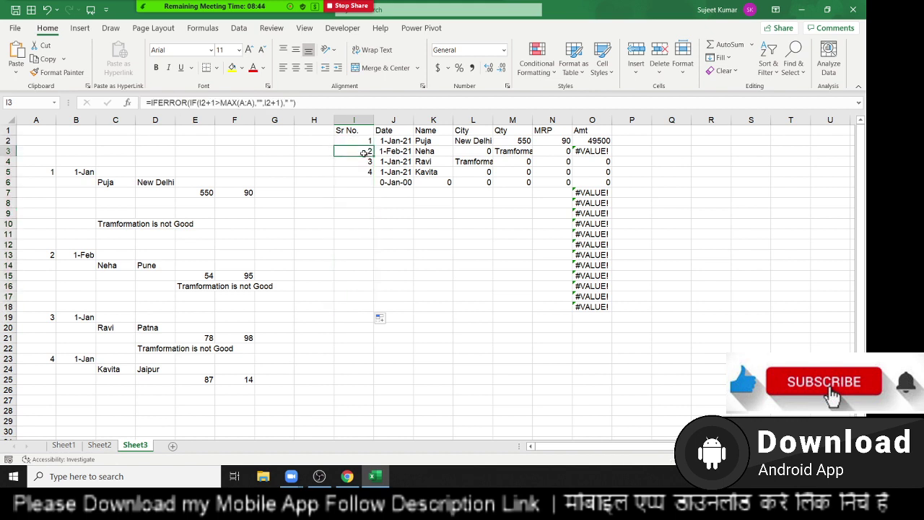
# Compare the Date, Name and City formulas in rows 2 and 3.
pyautogui.press('Right')
pyautogui.press('Up')
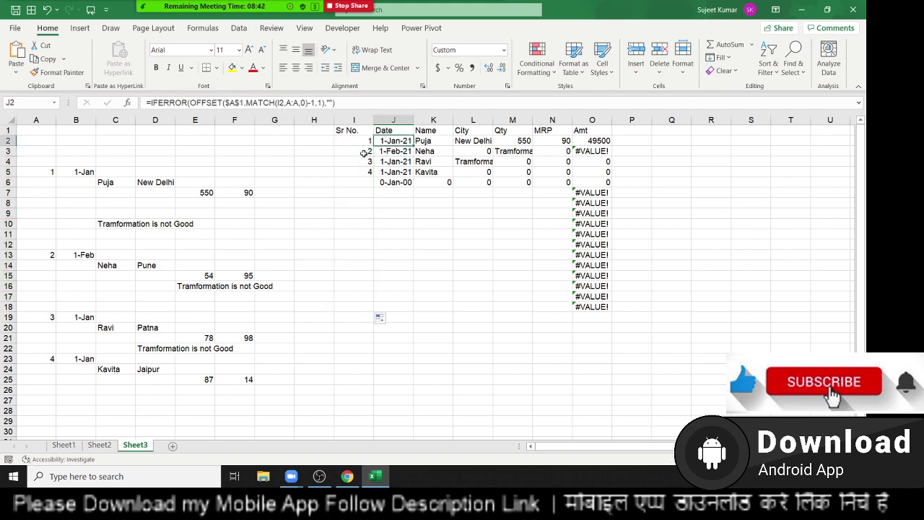
pyautogui.press('Down')
pyautogui.press('Up')
pyautogui.press('Right')
pyautogui.press('Down')
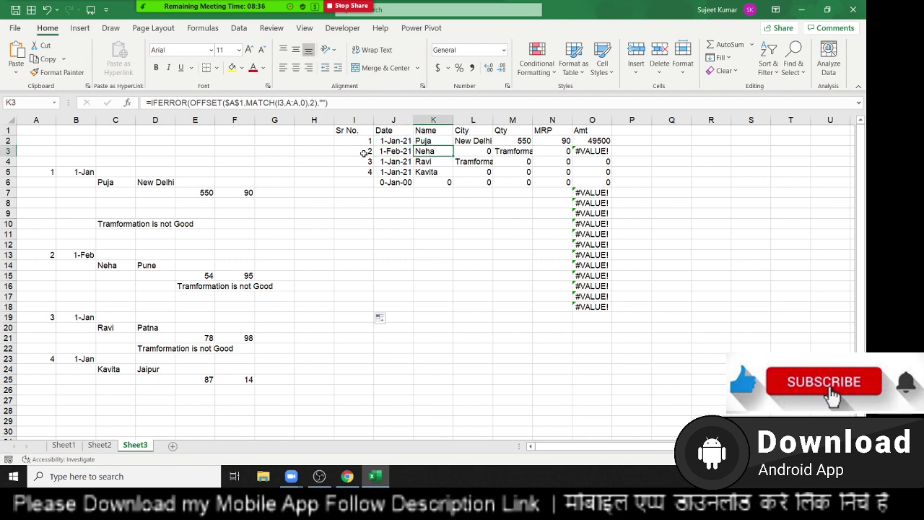
pyautogui.press('Up')
pyautogui.press('Down')
pyautogui.press('Up')
pyautogui.press('Down')
pyautogui.press('Right')
pyautogui.press('Up')
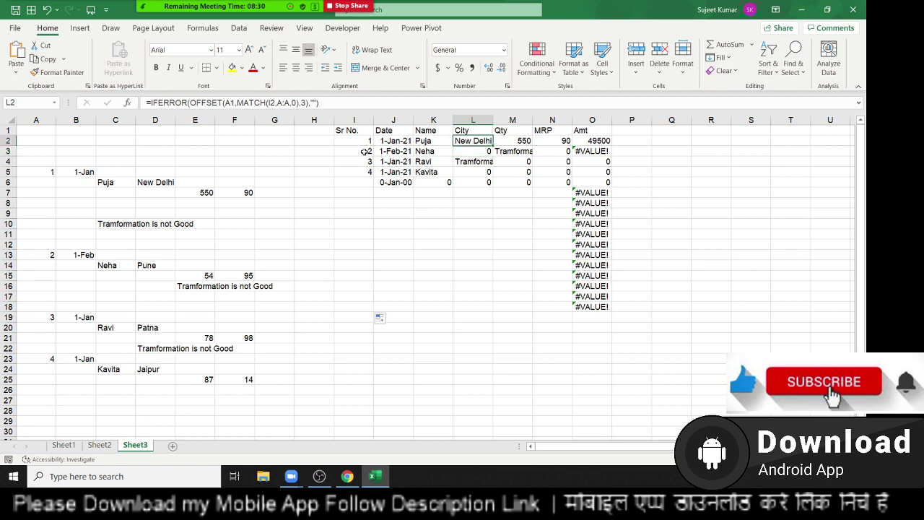
pyautogui.press('Down')
pyautogui.press('Up')
# Change L2's OFFSET anchor from A1 to the absolute $A$1.
pyautogui.press('F2')
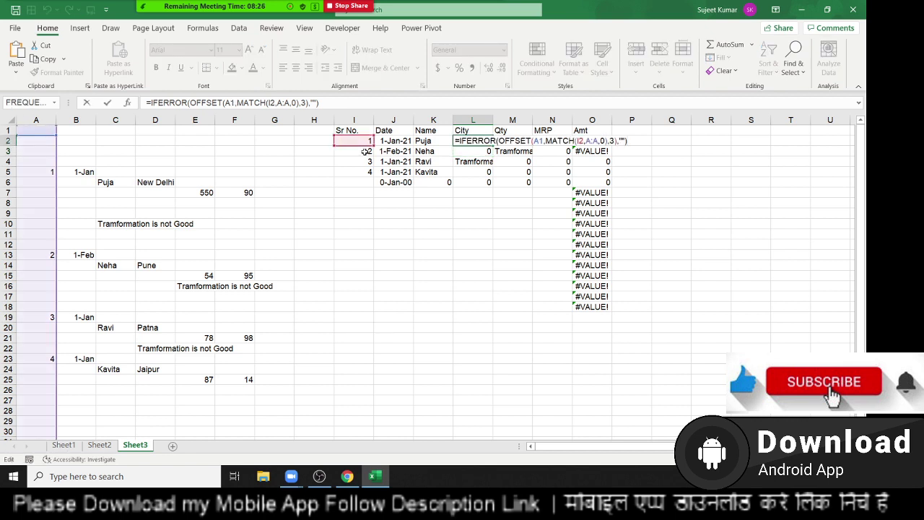
pyautogui.hotkey('ctrl', 'Return')
pyautogui.press('Down')
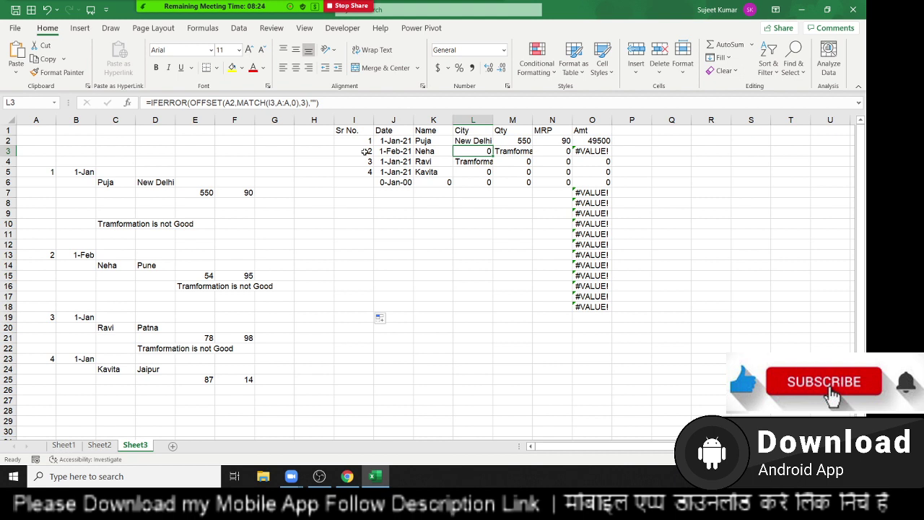
pyautogui.press('F2')
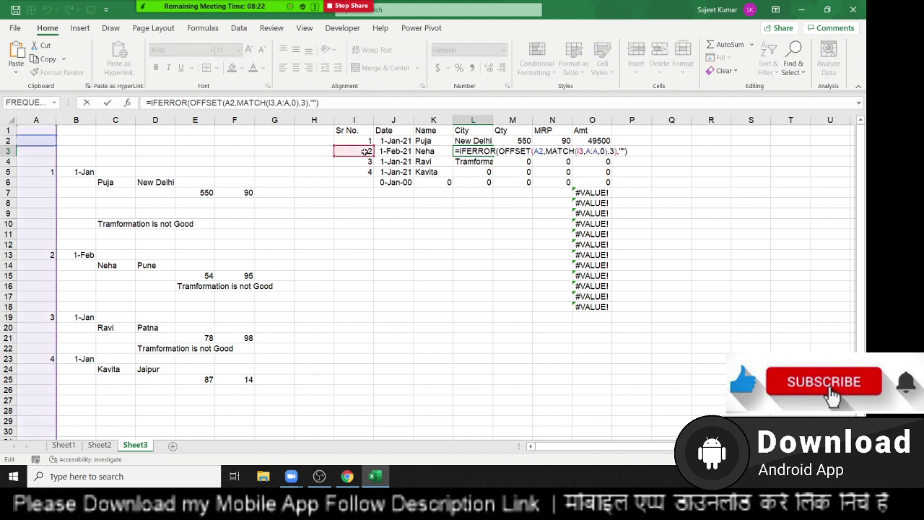
pyautogui.hotkey('ctrl', 'Return')
pyautogui.press('Up')
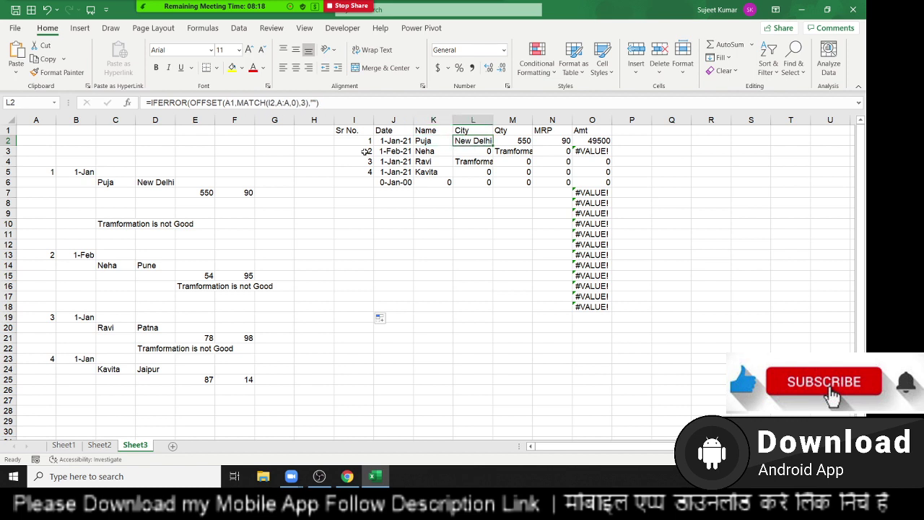
pyautogui.click(238, 103)
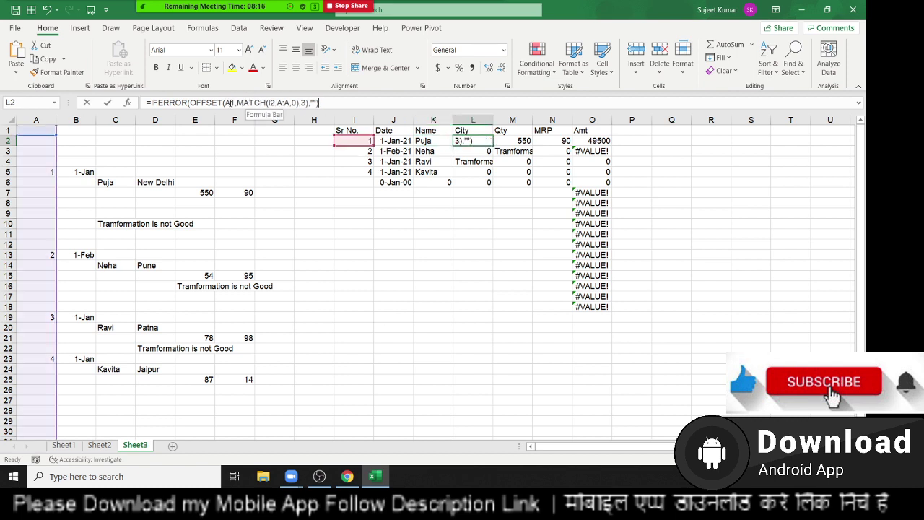
pyautogui.press('F4')
pyautogui.hotkey('ctrl', 'Return')
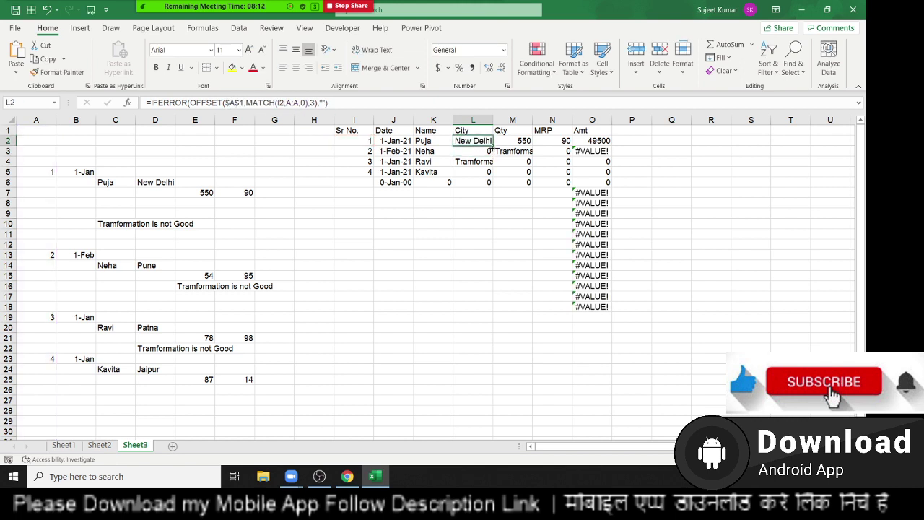
# Fill the City formula down column L, then anchor M2's Qty lookup and fill it to row 18.
pyautogui.moveTo(492, 147); pyautogui.dragTo(492, 307)
pyautogui.click(515, 142)
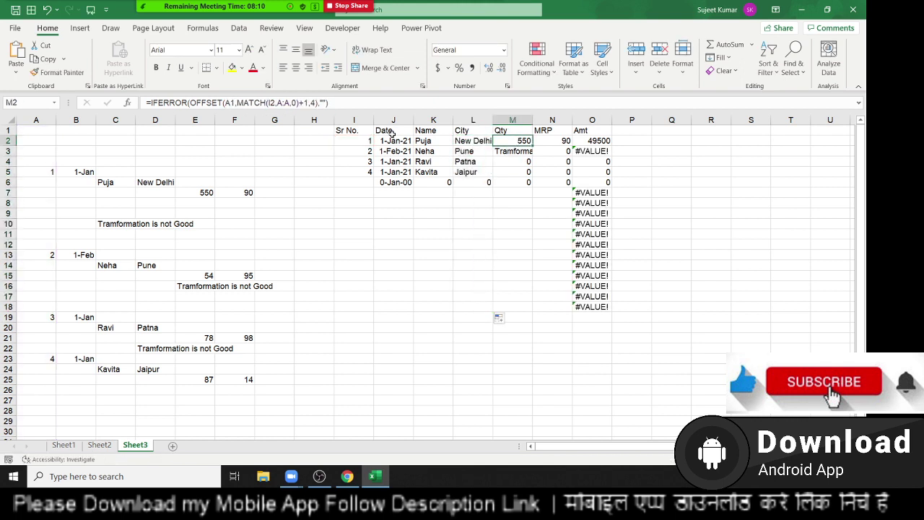
pyautogui.click(231, 102)
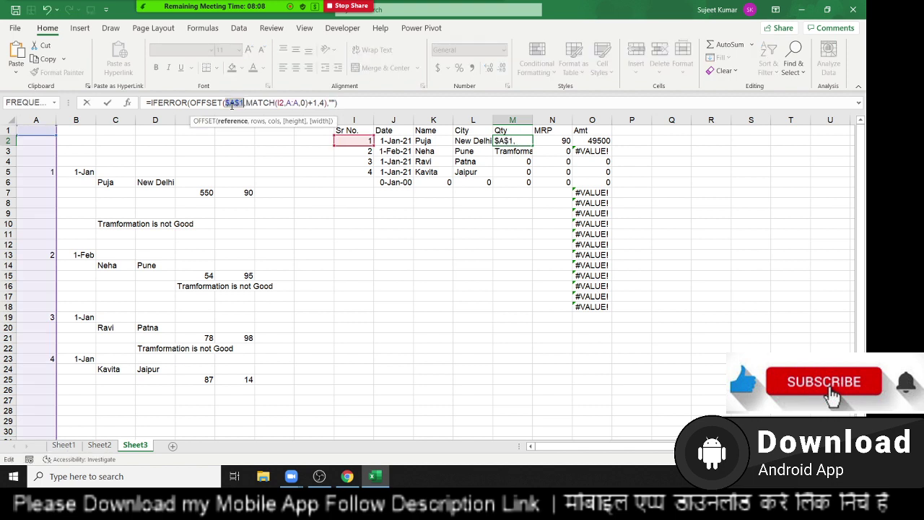
pyautogui.press('Return')
pyautogui.click(521, 141)
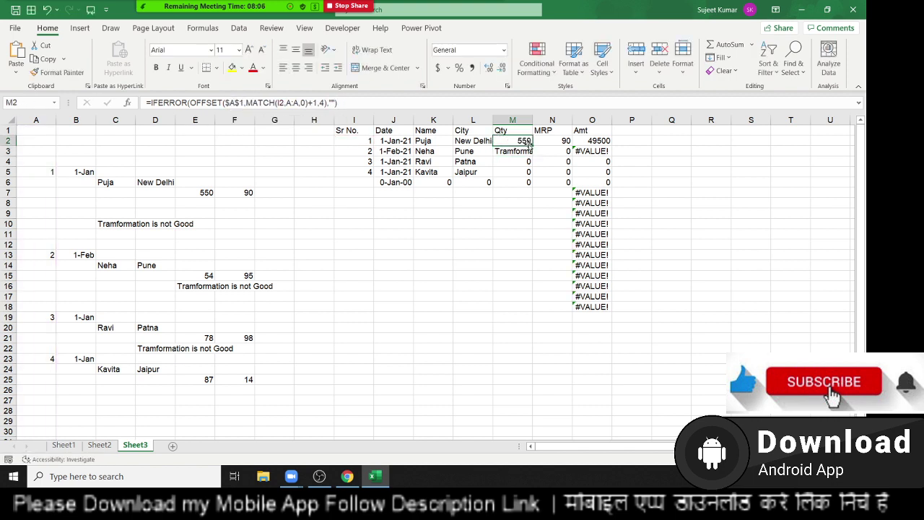
pyautogui.moveTo(532, 147); pyautogui.dragTo(532, 307)
# Anchor the MRP formula in N2 to $A$1 and fill it down to row 18.
pyautogui.click(560, 142)
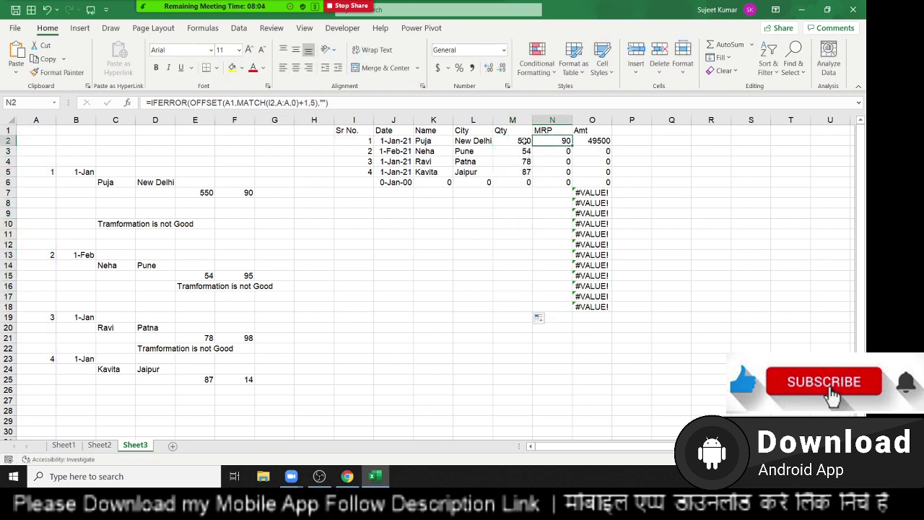
pyautogui.click(228, 102)
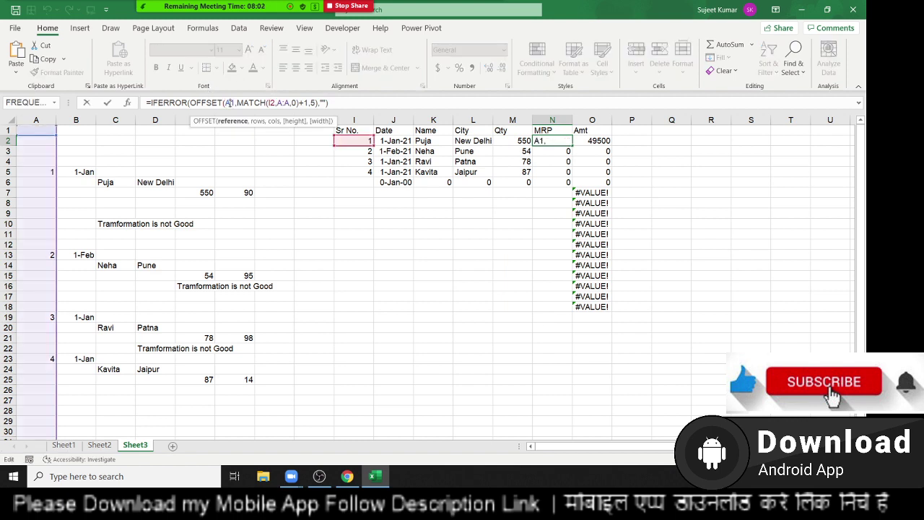
pyautogui.press('F4')
pyautogui.press('Return')
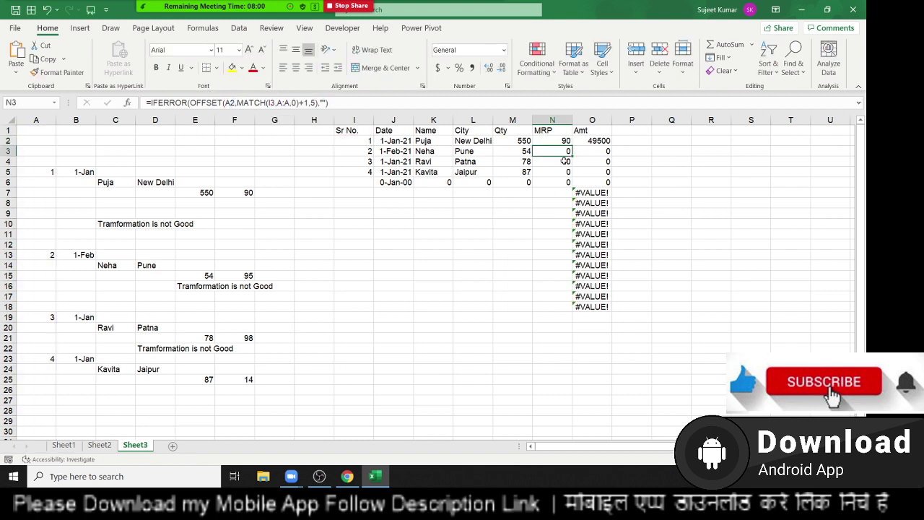
pyautogui.click(569, 144)
pyautogui.click(576, 147)
pyautogui.click(570, 145)
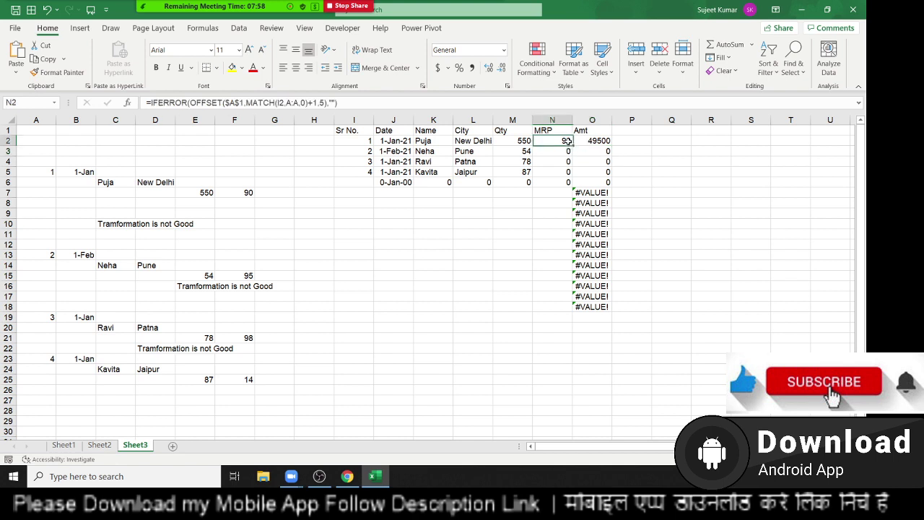
pyautogui.doubleClick(570, 146)
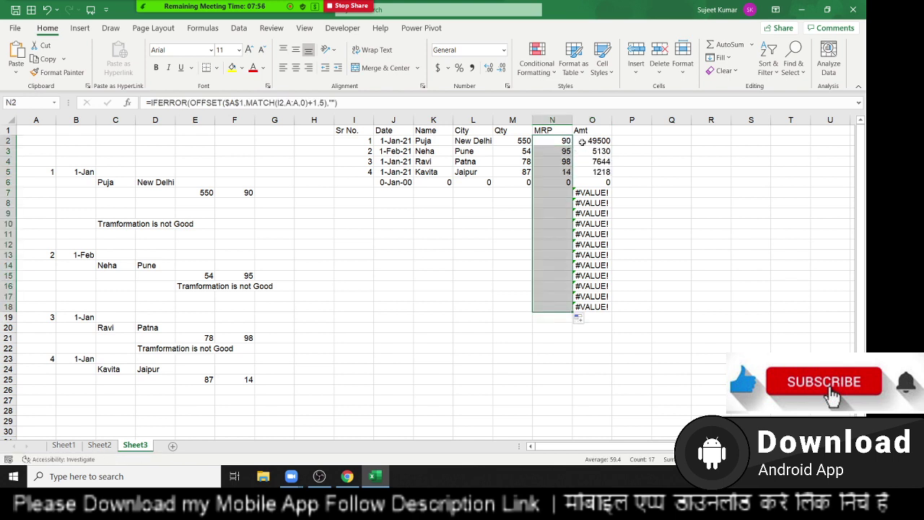
pyautogui.click(589, 141)
# Change O2 to =IFERROR(M2*N2,"") and fill it down through row 18.
pyautogui.doubleClick(586, 141)
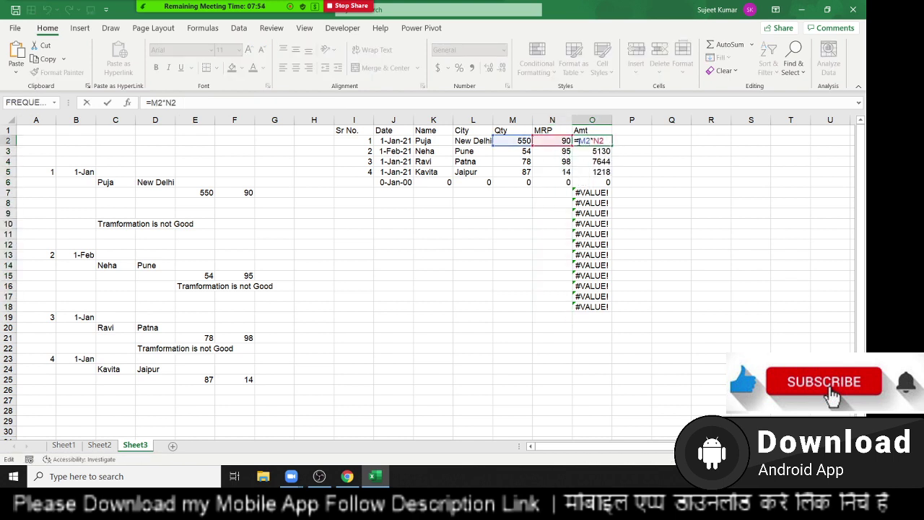
pyautogui.write('IFERROR(')
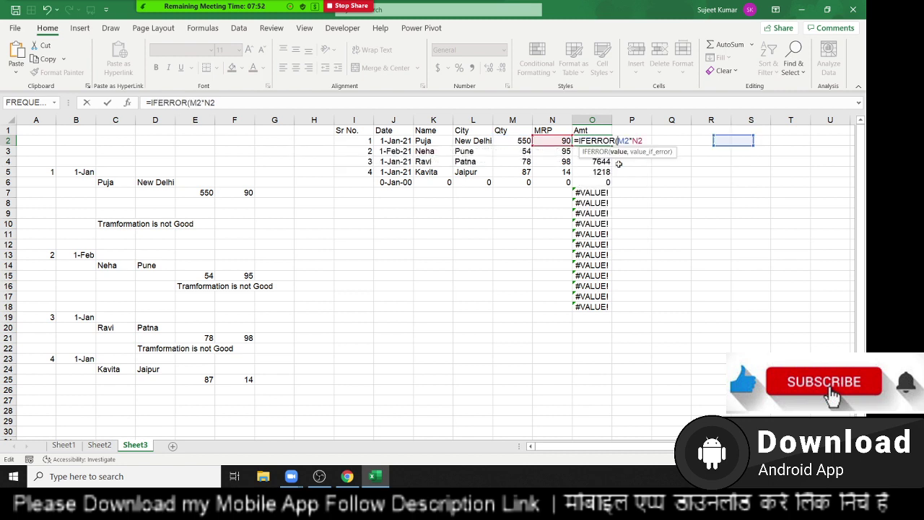
pyautogui.press('Right')
pyautogui.write(',')
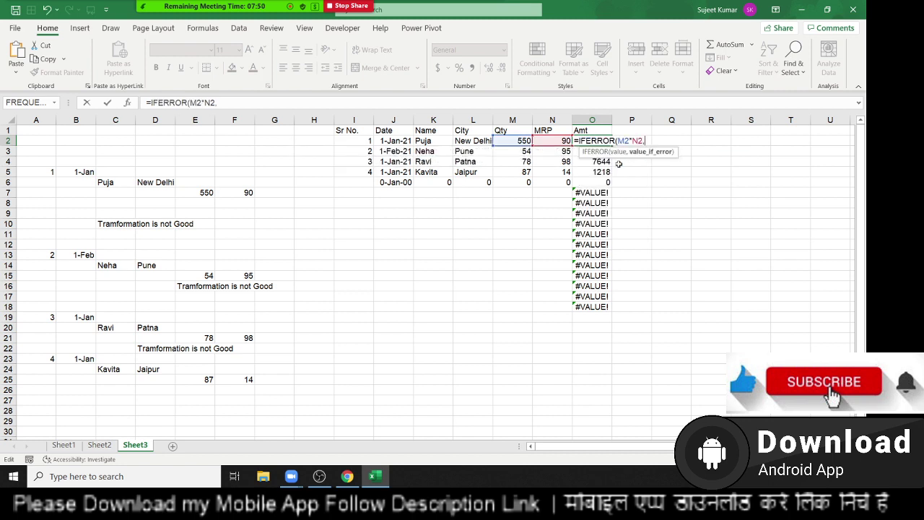
pyautogui.write('"")')
pyautogui.press('Return')
pyautogui.press('Up')
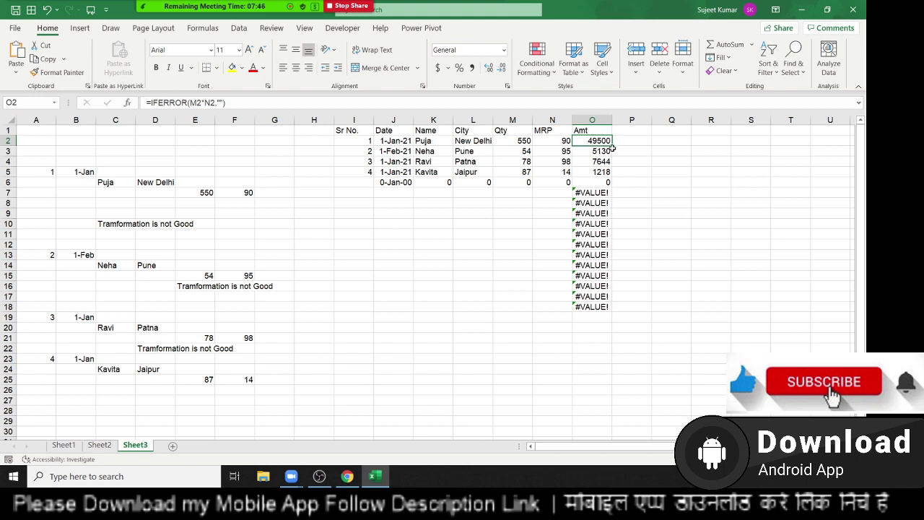
pyautogui.doubleClick(613, 147)
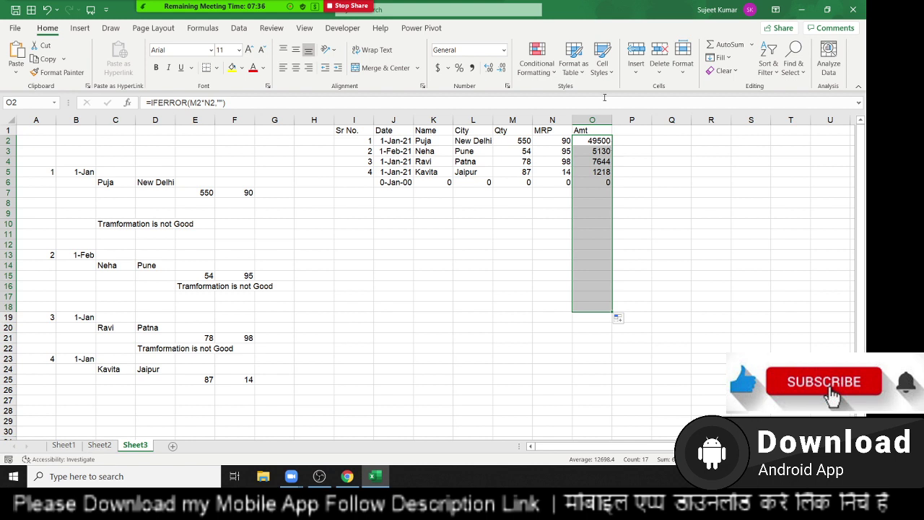
# Close the Zoom meeting participants panel and return to the spreadsheet grid.
pyautogui.click(209, 18)
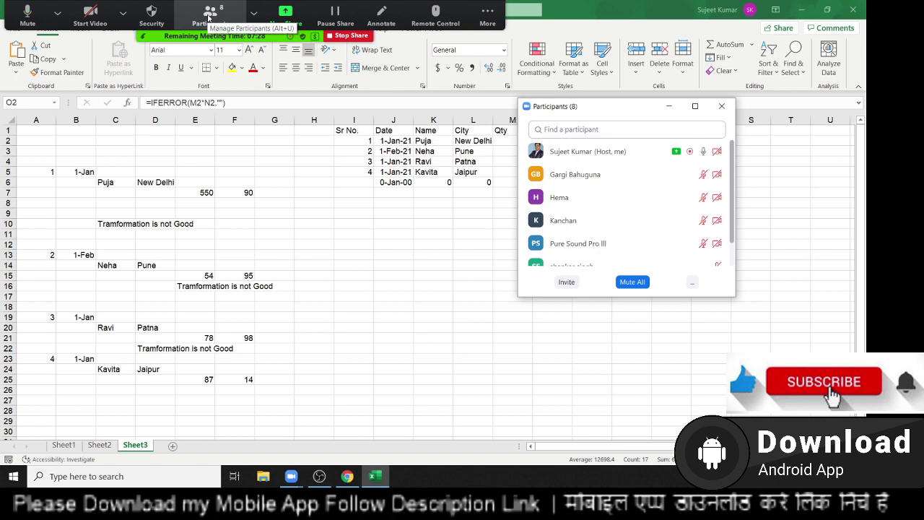
pyautogui.click(488, 13)
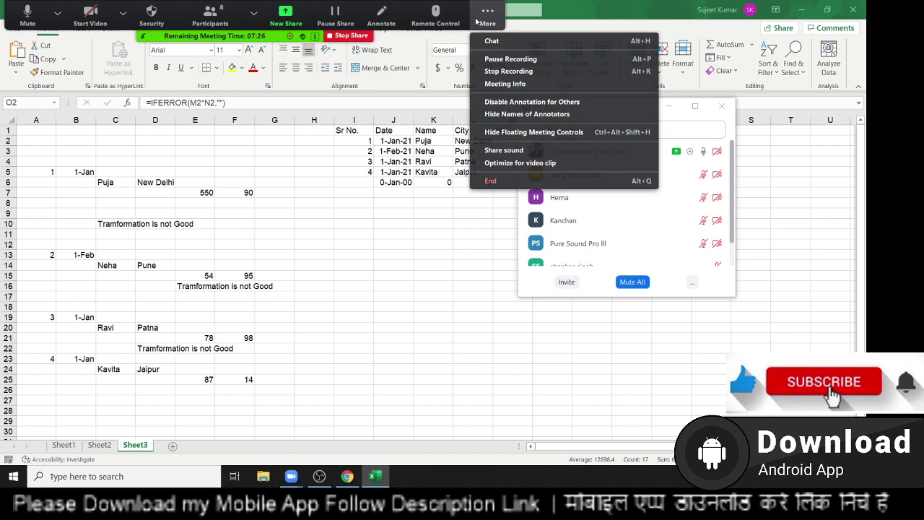
pyautogui.moveTo(679, 171)
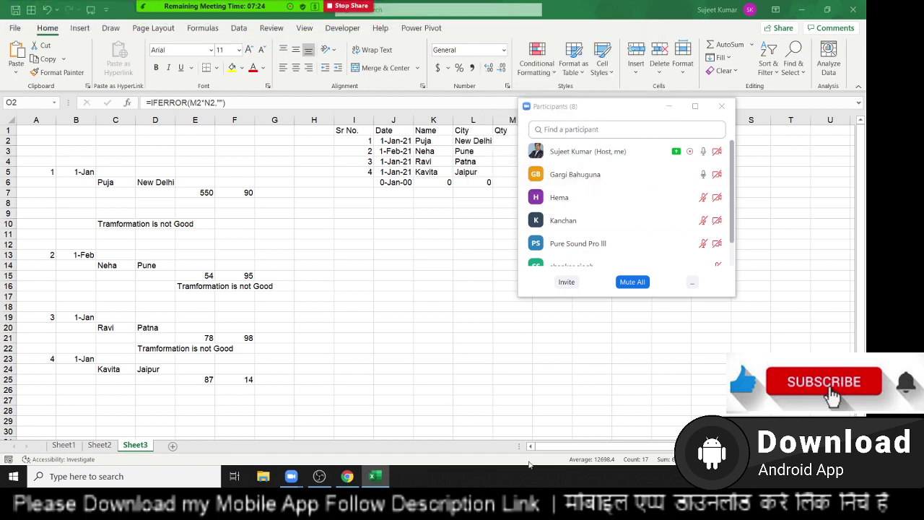
pyautogui.click(721, 107)
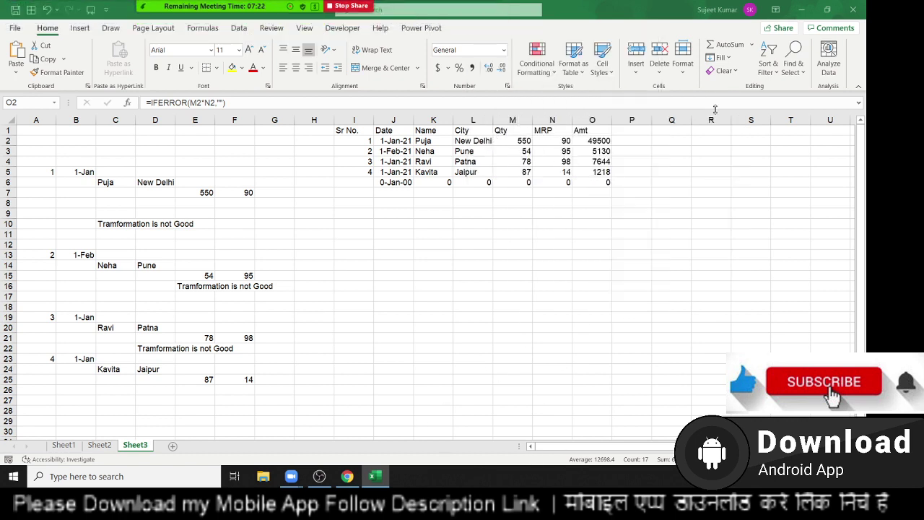
pyautogui.click(233, 304)
# Add a new blank worksheet and select cell A3.
pyautogui.click(171, 445)
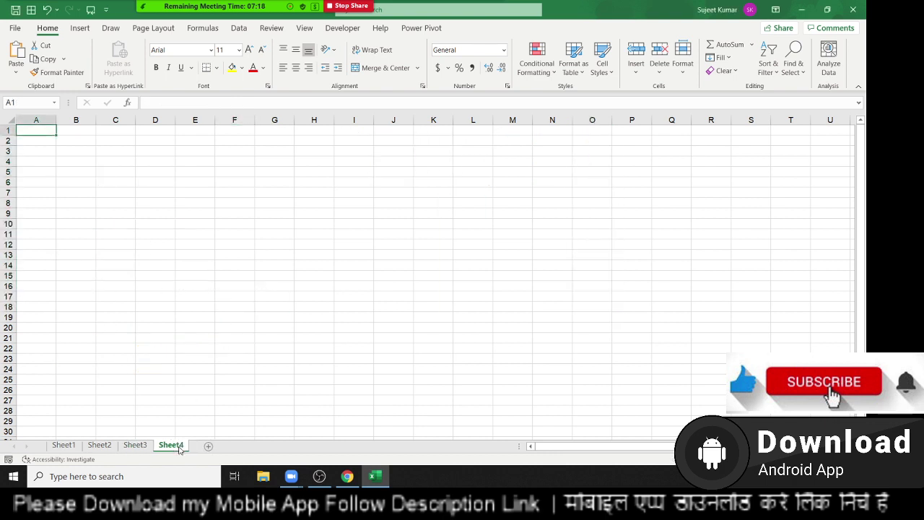
pyautogui.click(62, 161)
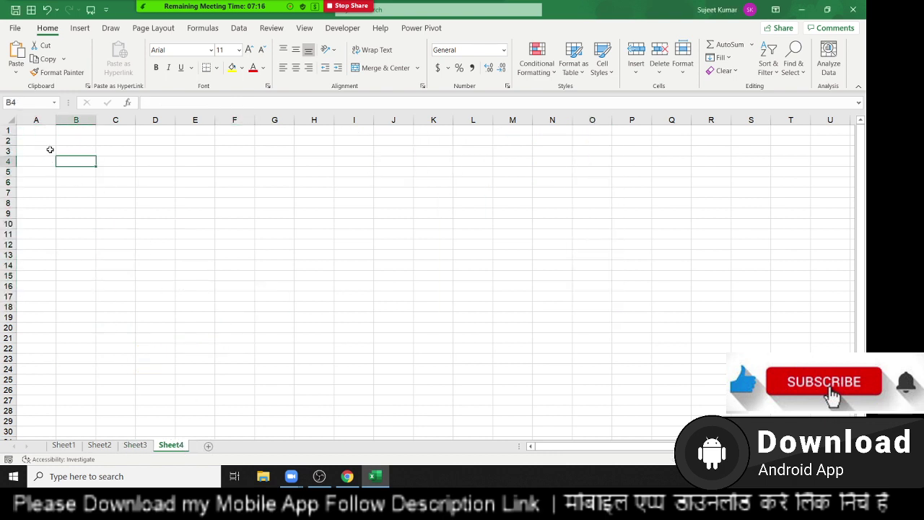
pyautogui.click(50, 150)
pyautogui.click(50, 159)
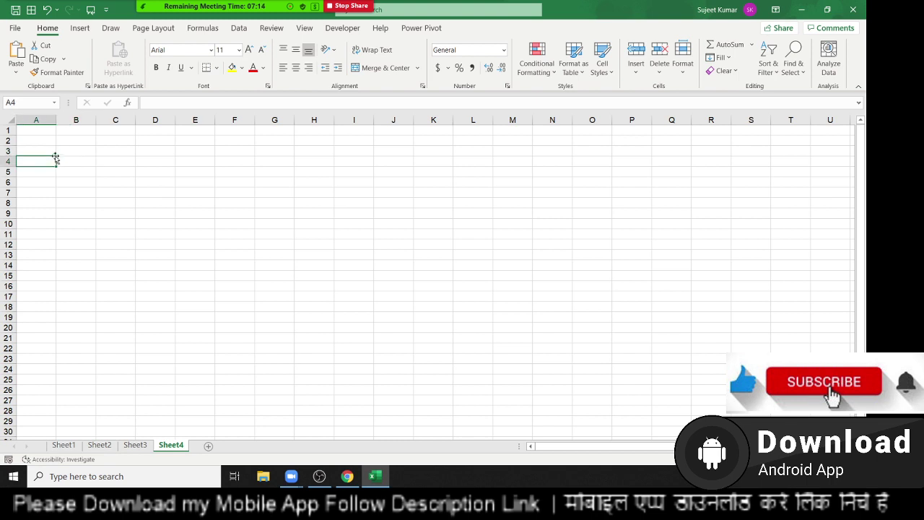
pyautogui.click(54, 152)
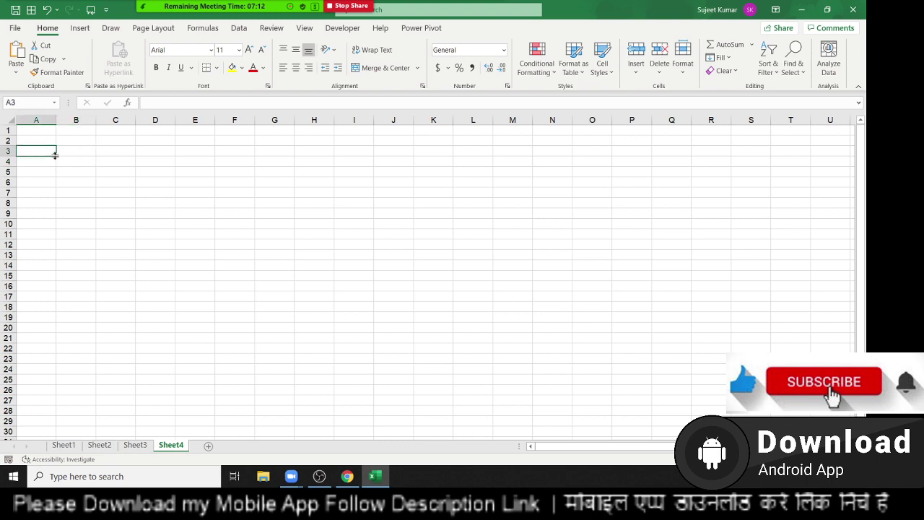
# Enter the headers Date, Name, City and Amt in A3:D3.
pyautogui.write('Date')
pyautogui.press('Tab')
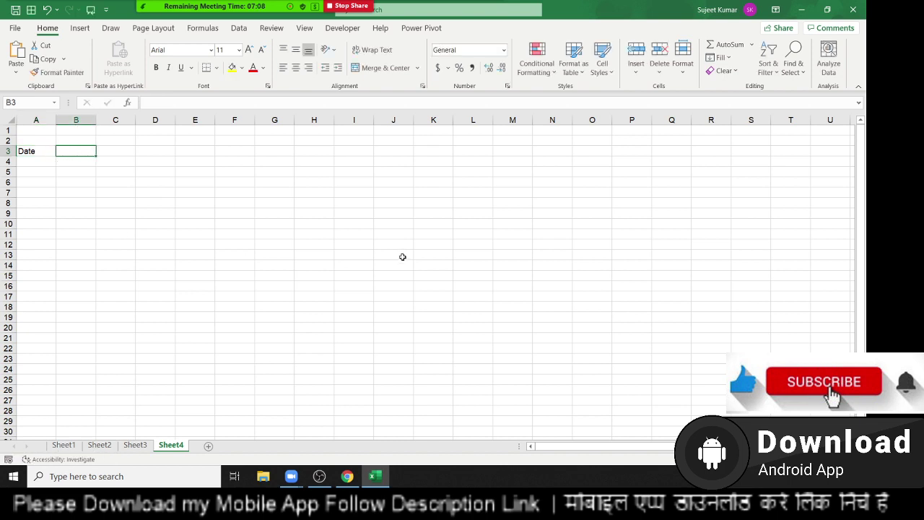
pyautogui.write('Name')
pyautogui.press('Tab')
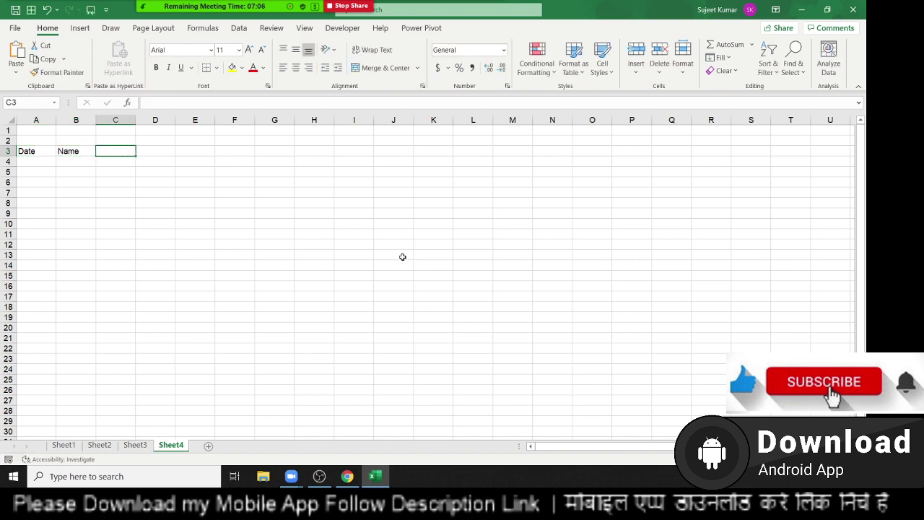
pyautogui.write('City')
pyautogui.press('Tab')
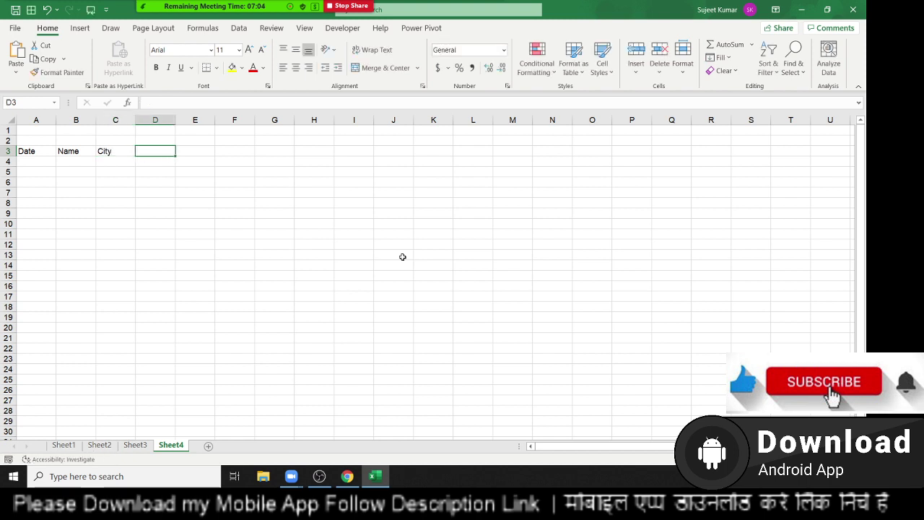
pyautogui.write('Na')
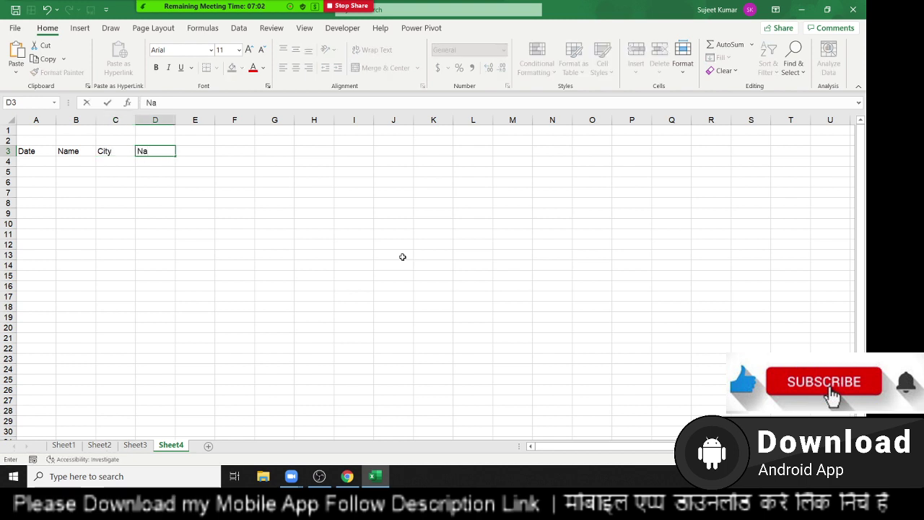
pyautogui.write('ra')
pyautogui.press('BackSpace')
pyautogui.press('BackSpace')
pyautogui.press('BackSpace')
pyautogui.press('BackSpace')
pyautogui.write('Ra')
pyautogui.press('BackSpace')
pyautogui.press('BackSpace')
pyautogui.write('Am')
pyautogui.press('Return')
# Enter the label Naration in cell B5.
pyautogui.press('Right')
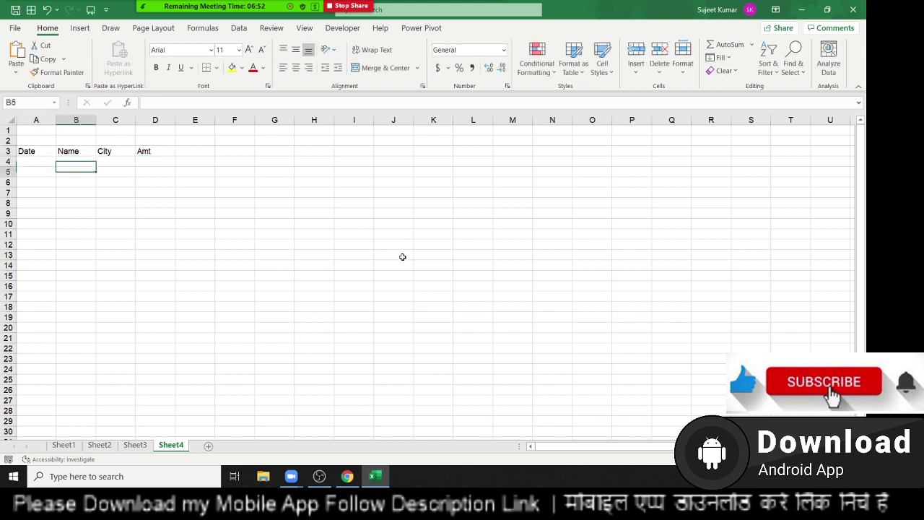
pyautogui.press('Down')
pyautogui.write('Nara')
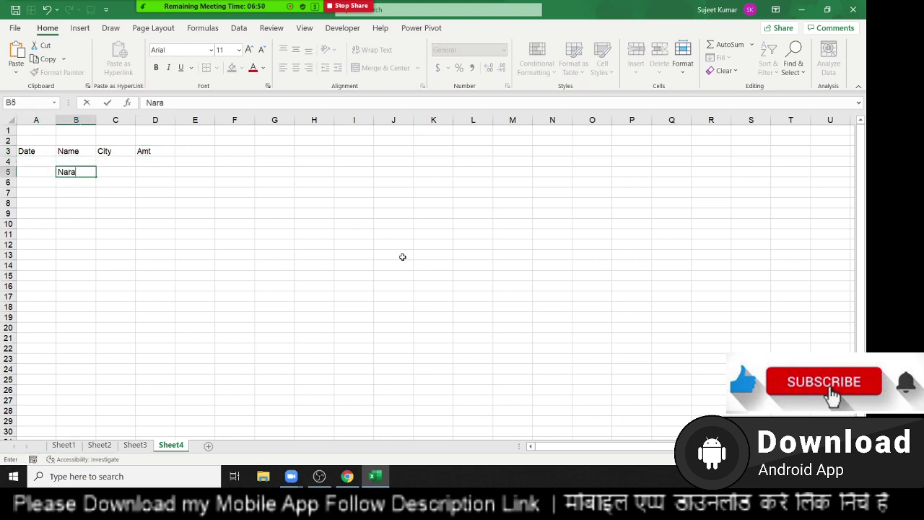
pyautogui.write('tion')
pyautogui.write('n')
pyautogui.press('BackSpace')
pyautogui.press('Return')
# Fill row 4 with date 1/1, a party name, Delhi and amount 652.
pyautogui.press('Up')
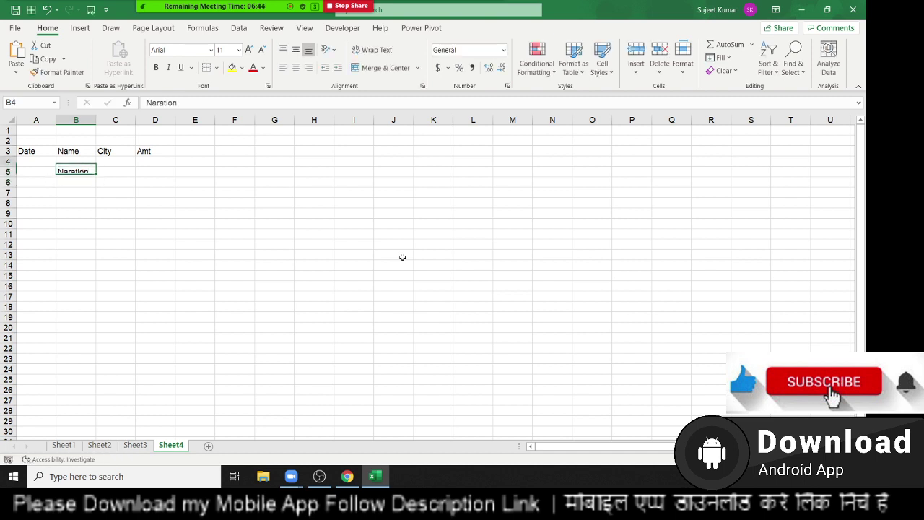
pyautogui.press('Up')
pyautogui.press('Left')
pyautogui.write('1/1')
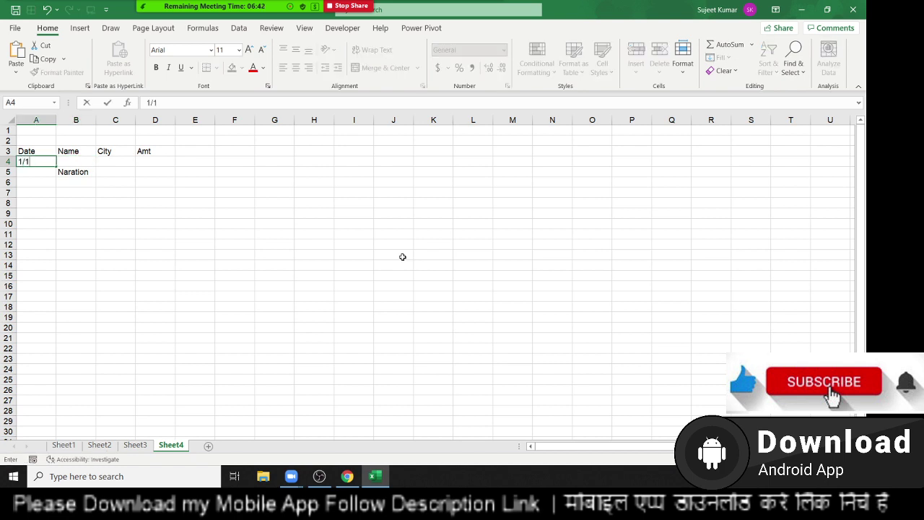
pyautogui.press('Tab')
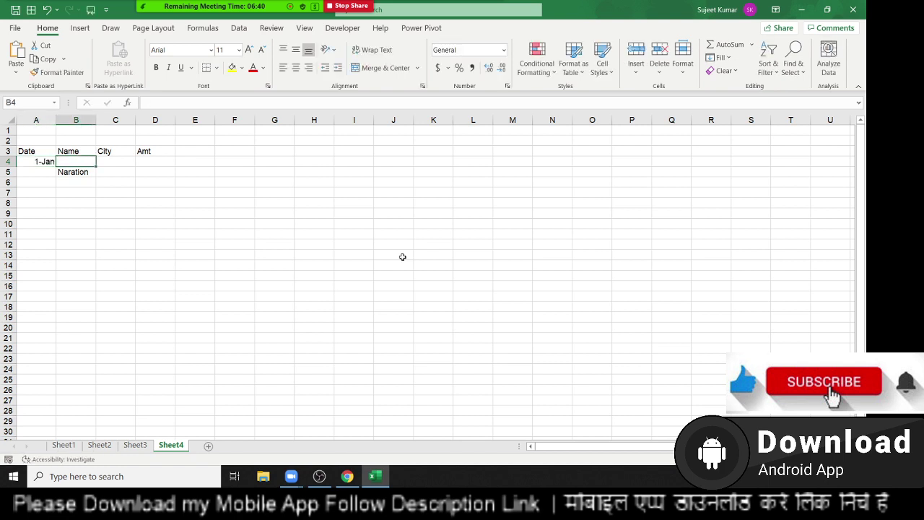
pyautogui.write('Puja')
pyautogui.press('Tab')
pyautogui.write('De')
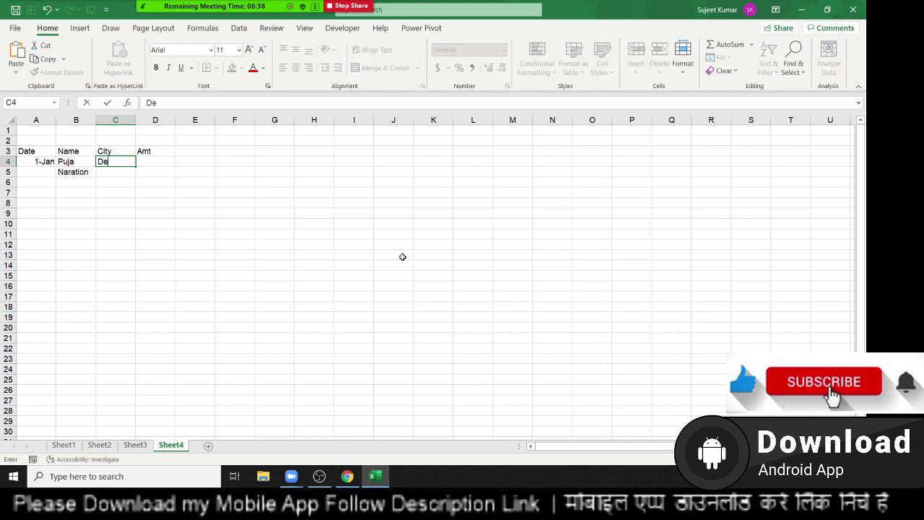
pyautogui.write('lhi')
pyautogui.press('Tab')
pyautogui.write('652')
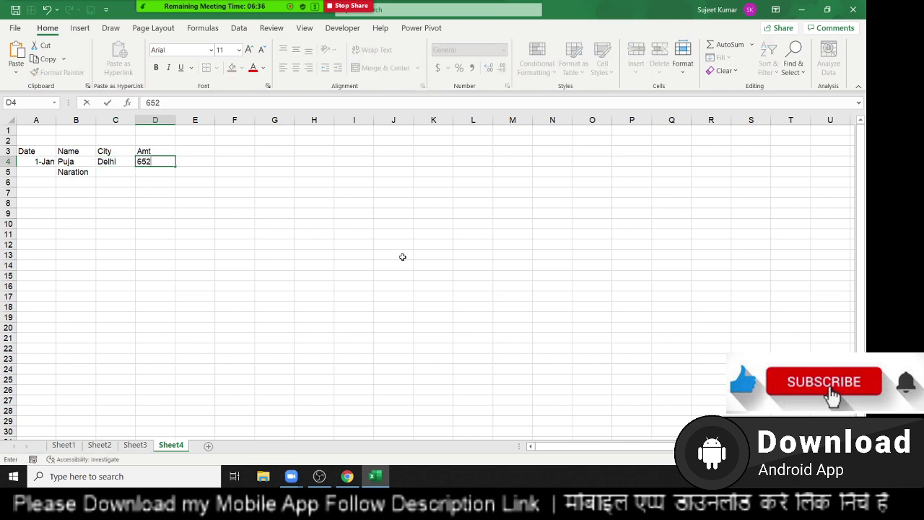
pyautogui.press('Return')
# Enter the narration 'DR Form ABC' in C5 and select A3:D5.
pyautogui.press('Right')
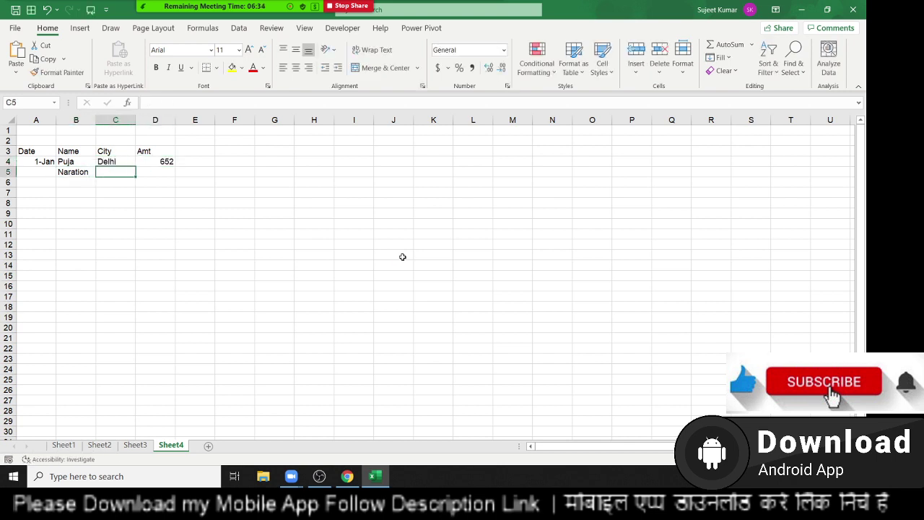
pyautogui.write('D')
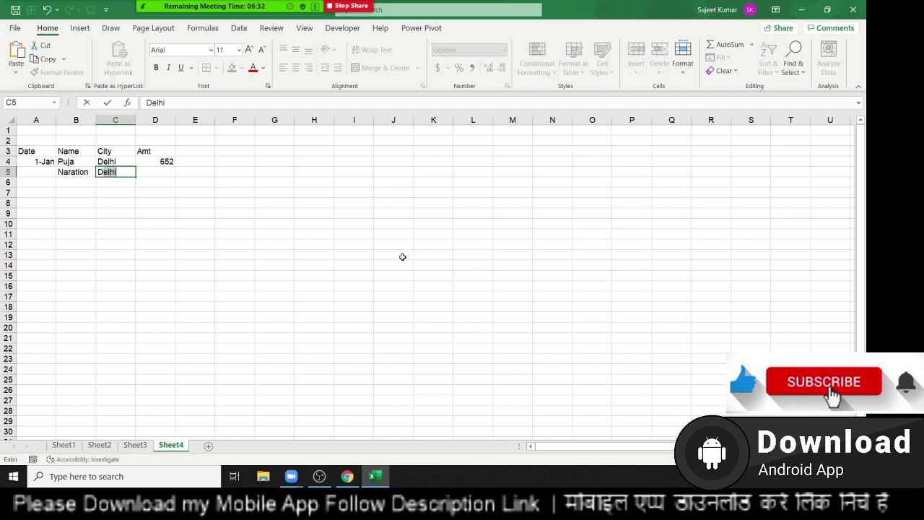
pyautogui.write('R Form ')
pyautogui.write('AB')
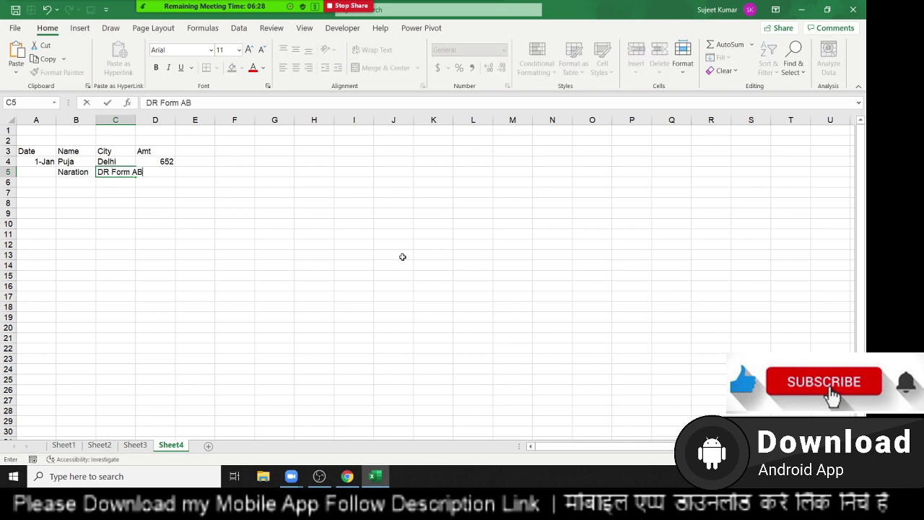
pyautogui.write('C')
pyautogui.press('Return')
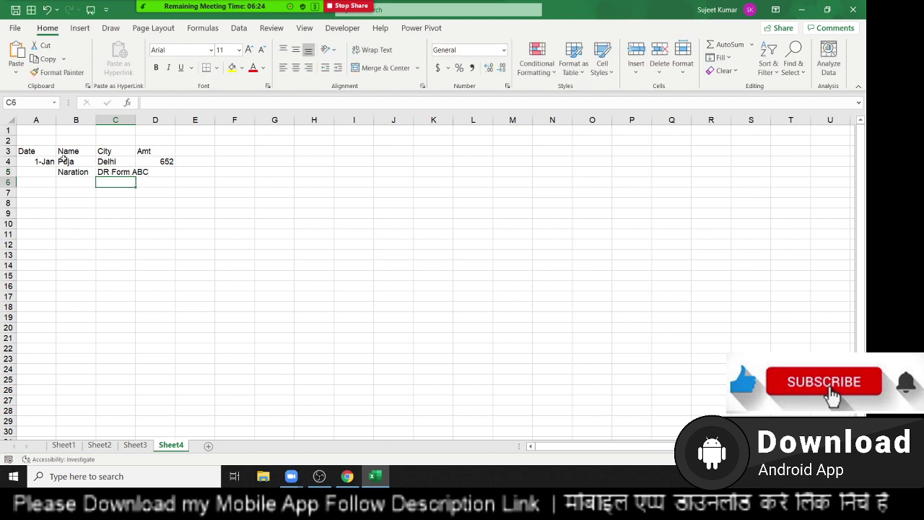
pyautogui.moveTo(45, 152); pyautogui.dragTo(160, 173)
# Copy the first entry to A9 and change it to a new name, Pune and 854.
pyautogui.hotkey('ctrl', 'c')
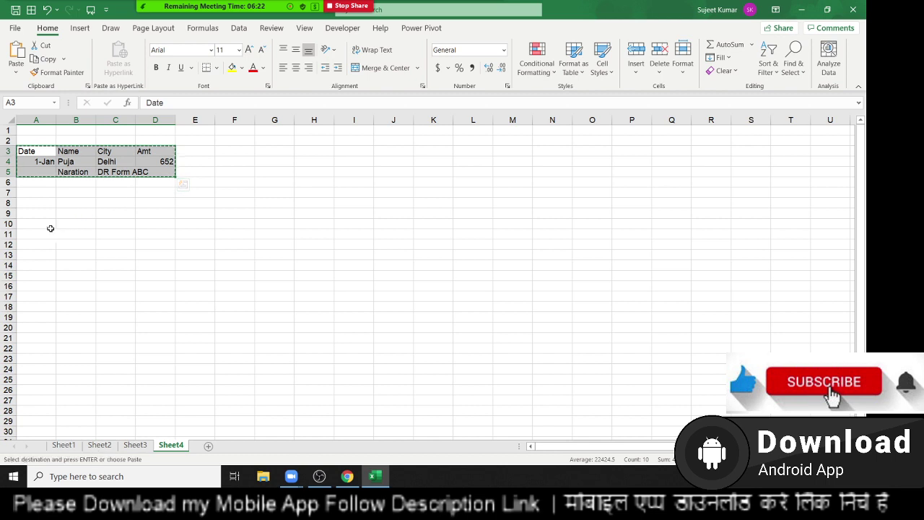
pyautogui.click(36, 215)
pyautogui.hotkey('ctrl', 'v')
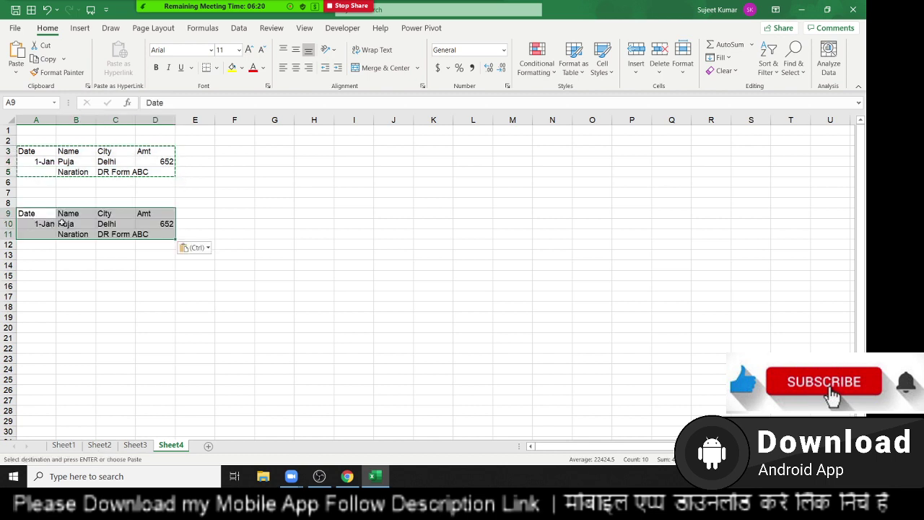
pyautogui.click(75, 224)
pyautogui.write('Kavita')
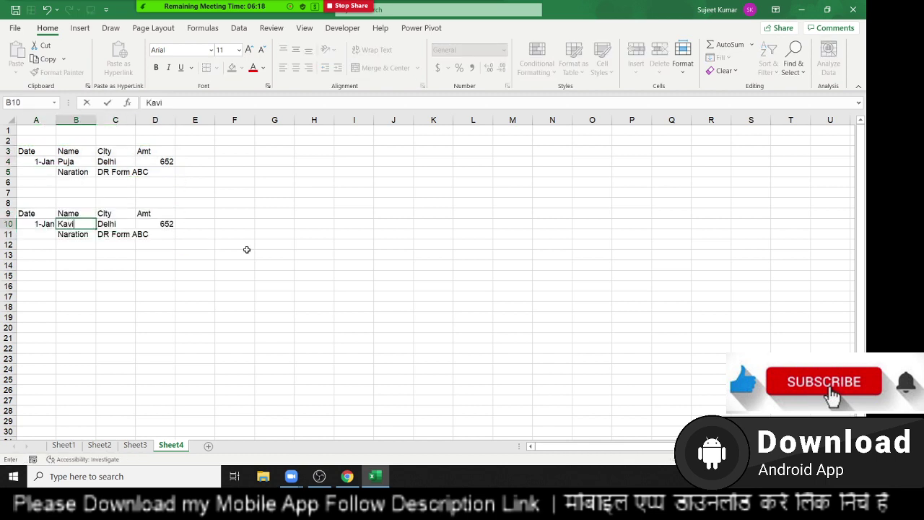
pyautogui.press('Tab')
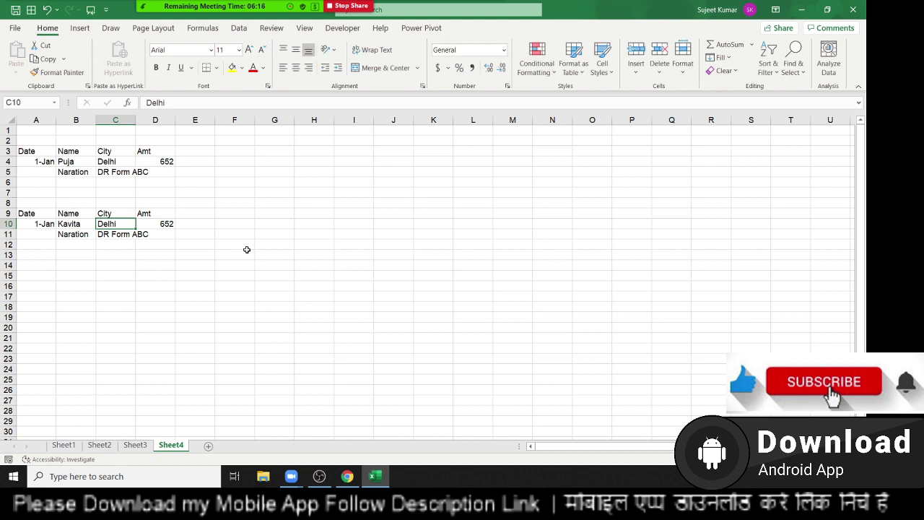
pyautogui.write('Pune')
pyautogui.press('Tab')
pyautogui.write('8')
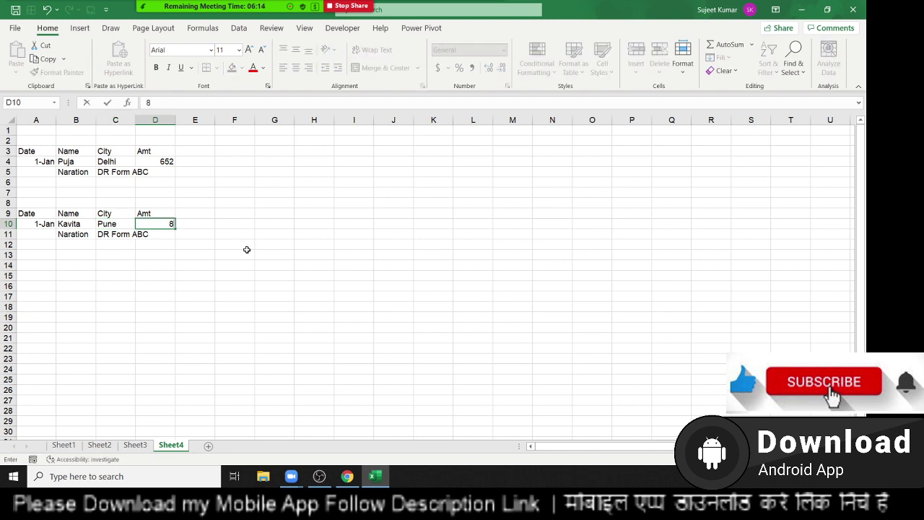
pyautogui.write('54')
pyautogui.click(113, 234)
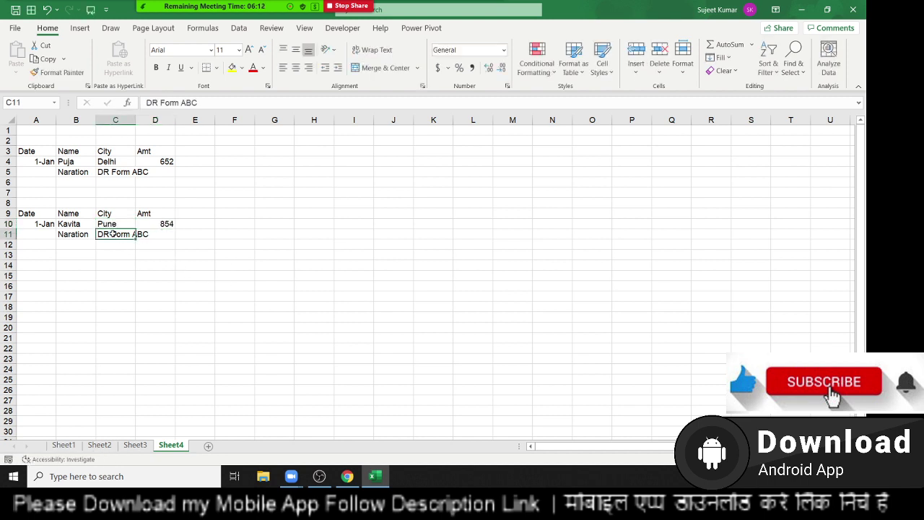
# Set the second narration to 'Cr From IPT' and copy the A9:D11 block.
pyautogui.write('Cr f')
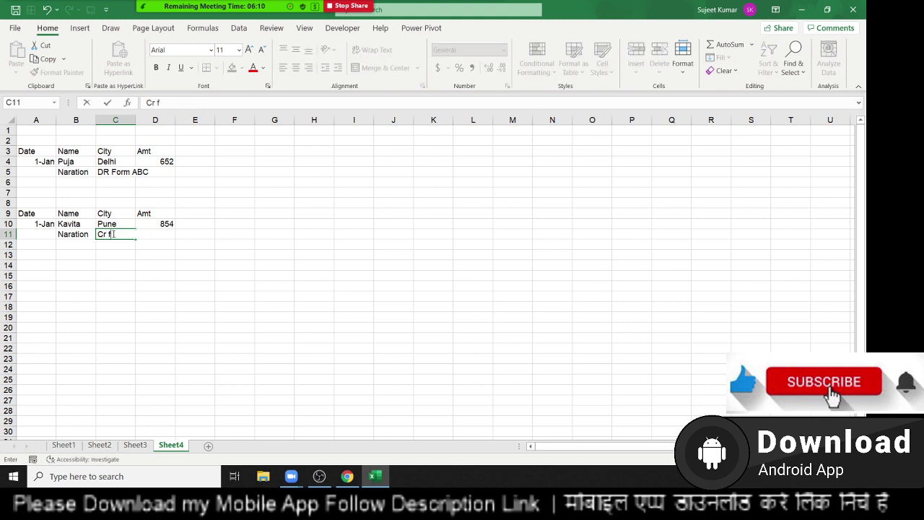
pyautogui.write('m')
pyautogui.press('BackSpace')
pyautogui.press('BackSpace')
pyautogui.press('BackSpace')
pyautogui.write('From IPT')
pyautogui.press('Return')
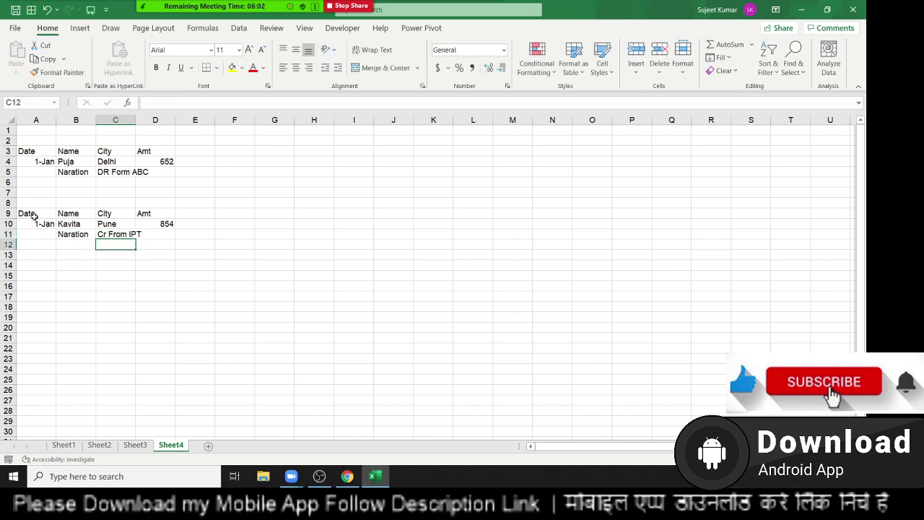
pyautogui.moveTo(30, 214); pyautogui.dragTo(154, 235)
pyautogui.hotkey('ctrl', 'c')
# Paste the copied record at A17 and change it to a new name, Patna and 958.
pyautogui.click(29, 281)
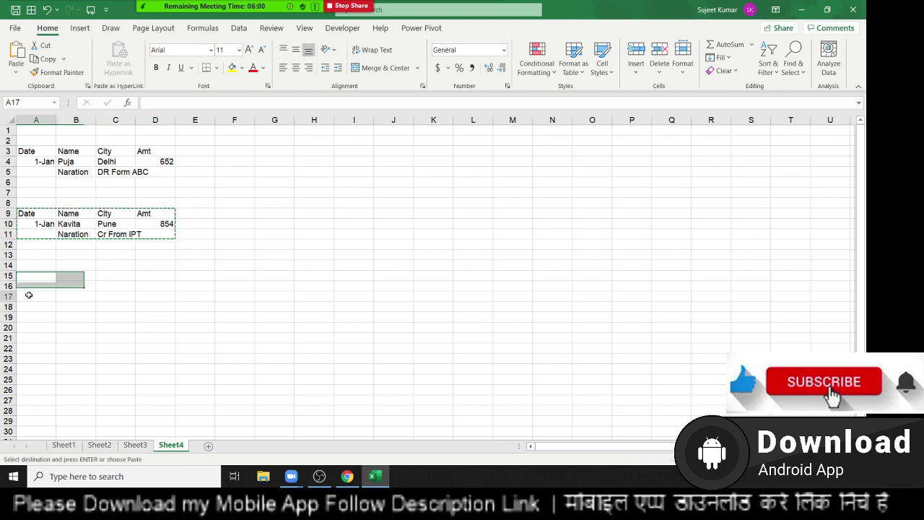
pyautogui.click(29, 296)
pyautogui.hotkey('ctrl', 'v')
pyautogui.scroll(-4, 53, 306)
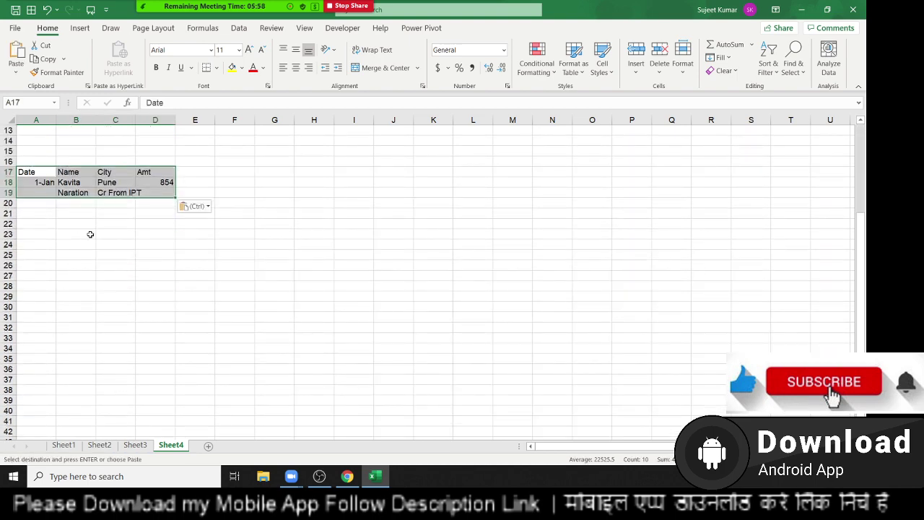
pyautogui.press('Escape')
pyautogui.click(85, 183)
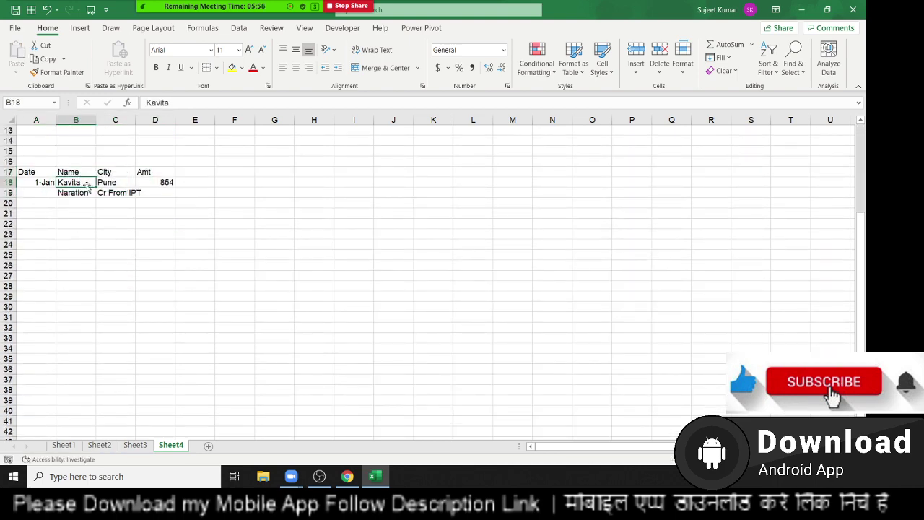
pyautogui.write('OM')
pyautogui.press('Tab')
pyautogui.write('Pa')
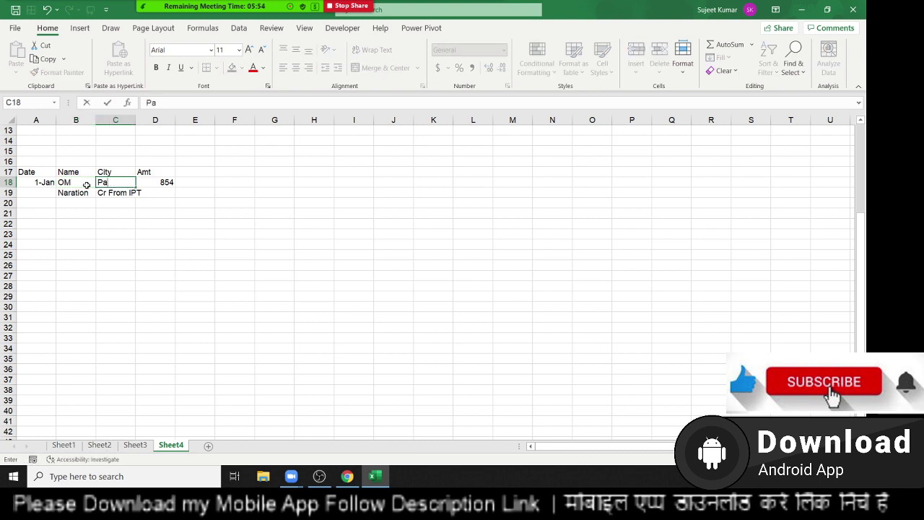
pyautogui.write('tna')
pyautogui.press('Tab')
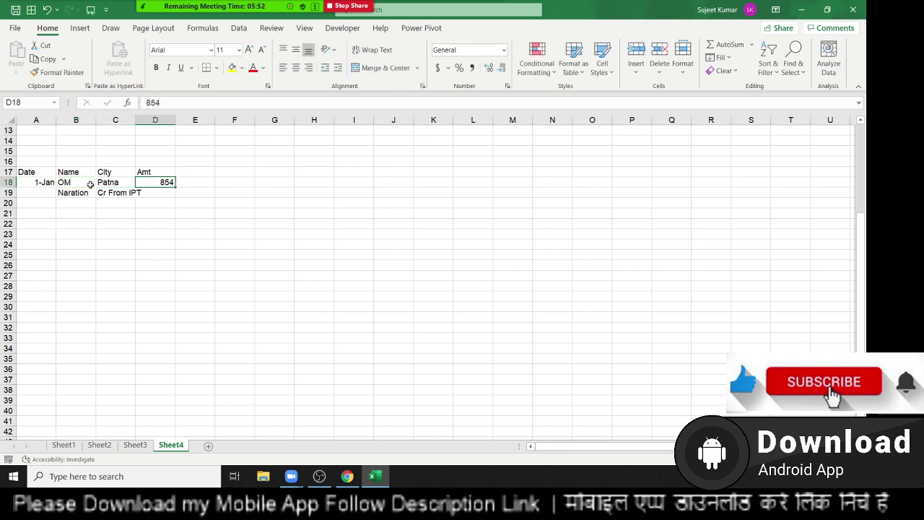
pyautogui.write('958')
pyautogui.click(118, 210)
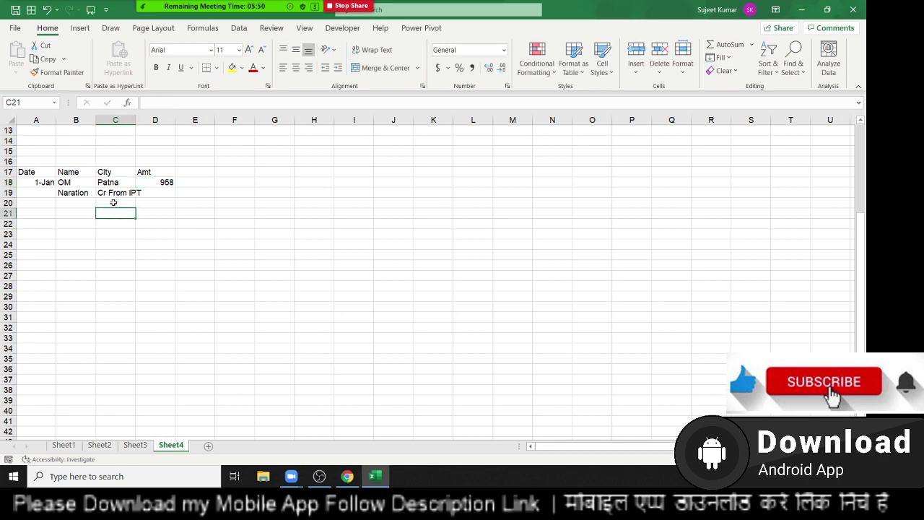
# Set the third narration to 'DR Form' plus the party's name, then view Sheet3.
pyautogui.click(114, 192)
pyautogui.scroll(2, 148, 242)
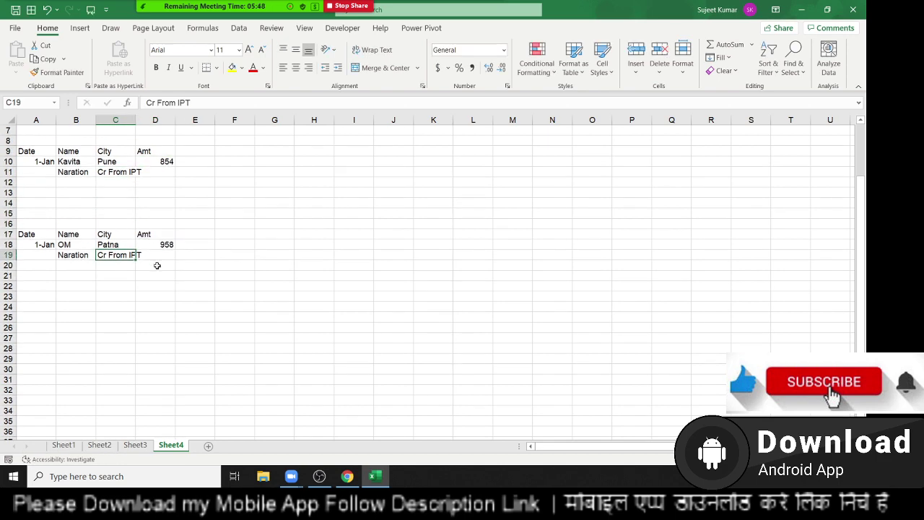
pyautogui.write('DR For')
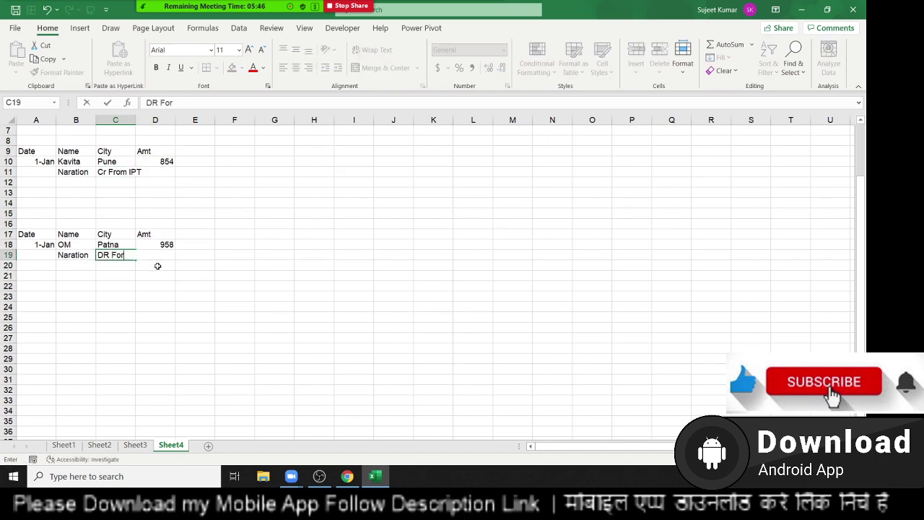
pyautogui.write('m')
pyautogui.press('BackSpace')
pyautogui.write('PAL')
pyautogui.press('Return')
pyautogui.scroll(2, 155, 264)
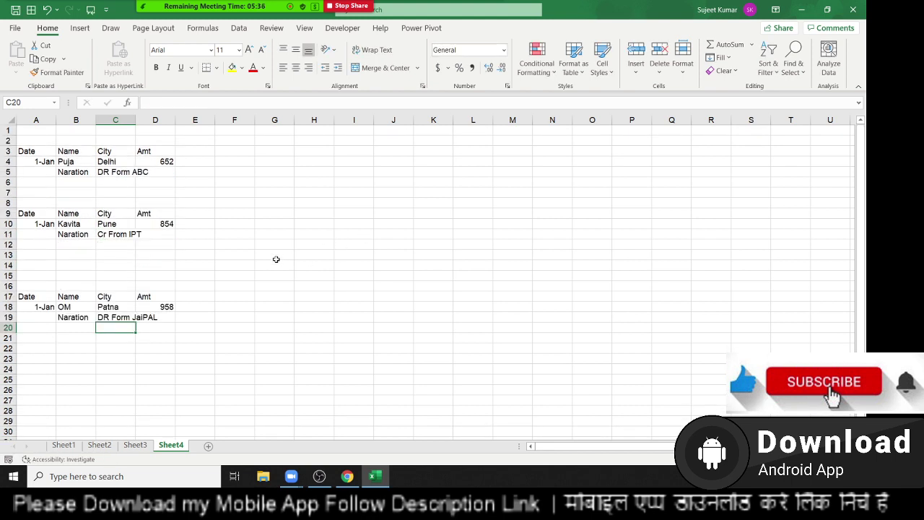
pyautogui.click(141, 446)
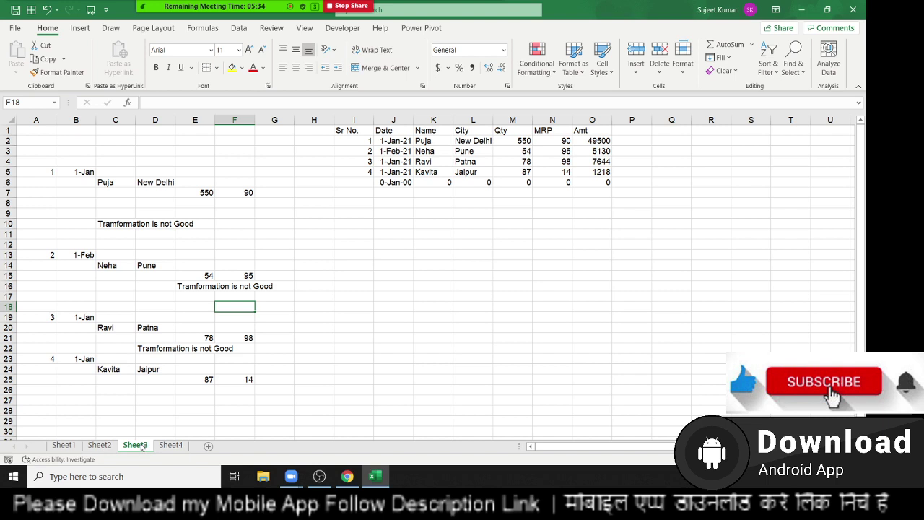
# On Sheet4, type headings Sr, Date, Name, City, DR, CT, Balance across J1:P1.
pyautogui.click(180, 447)
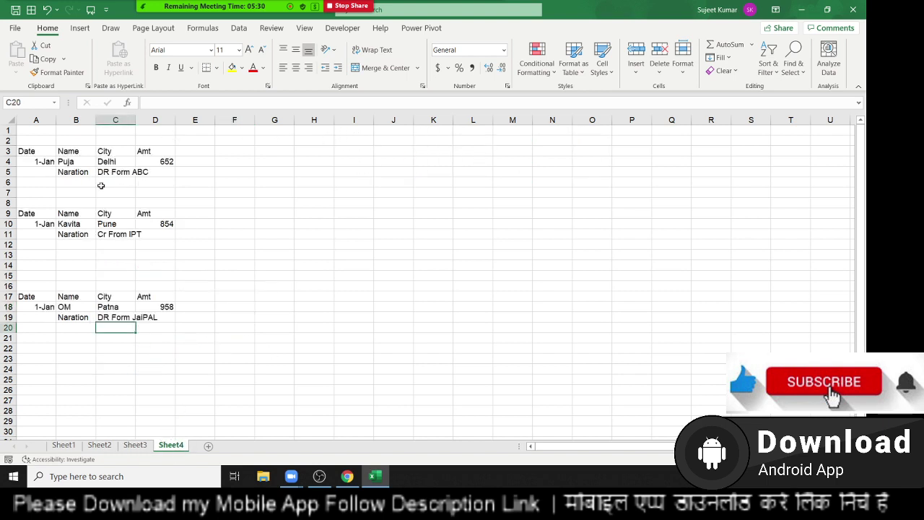
pyautogui.moveTo(38, 159); pyautogui.dragTo(146, 160)
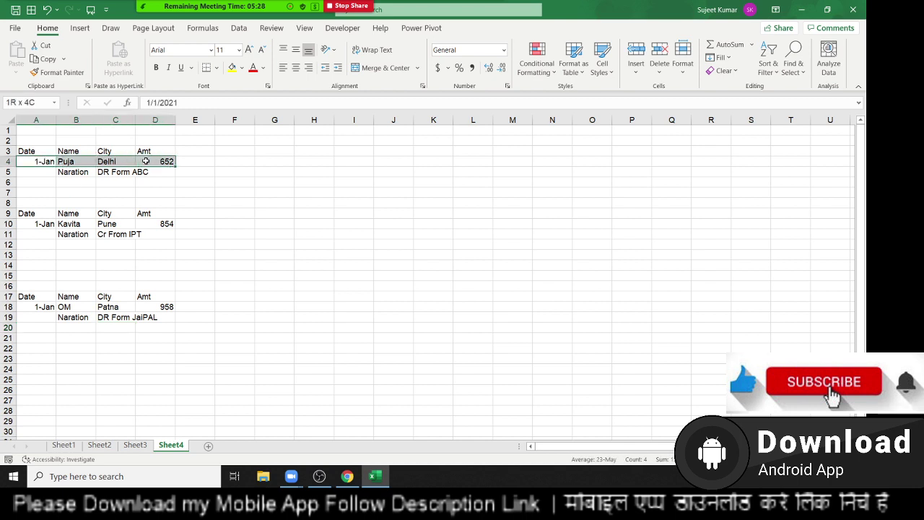
pyautogui.click(398, 134)
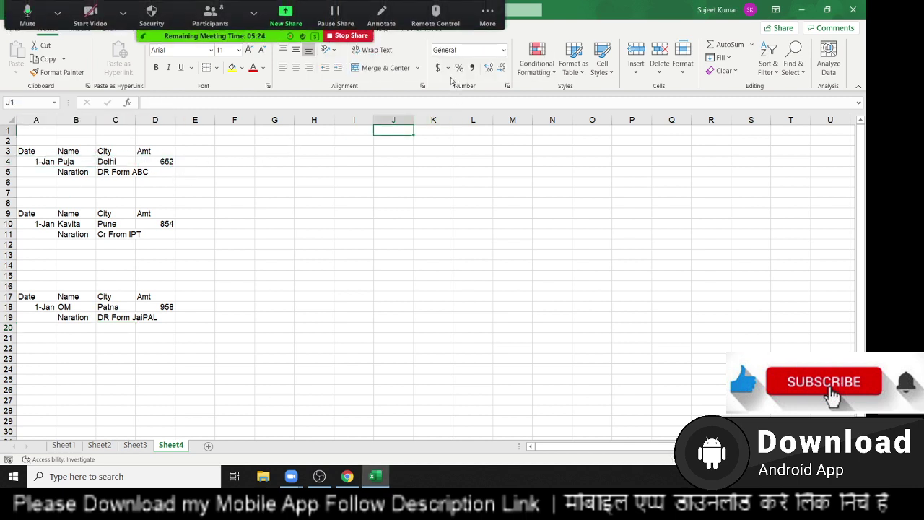
pyautogui.write('Sr')
pyautogui.press('Tab')
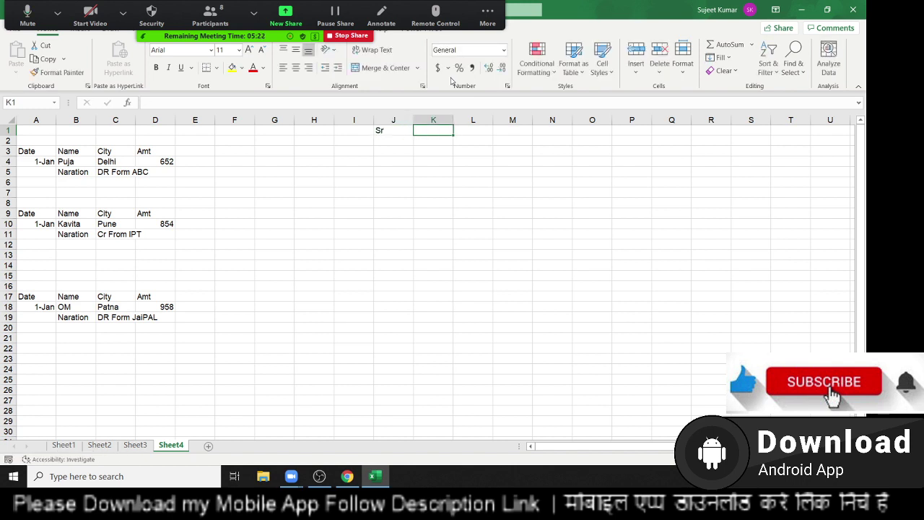
pyautogui.write('Date')
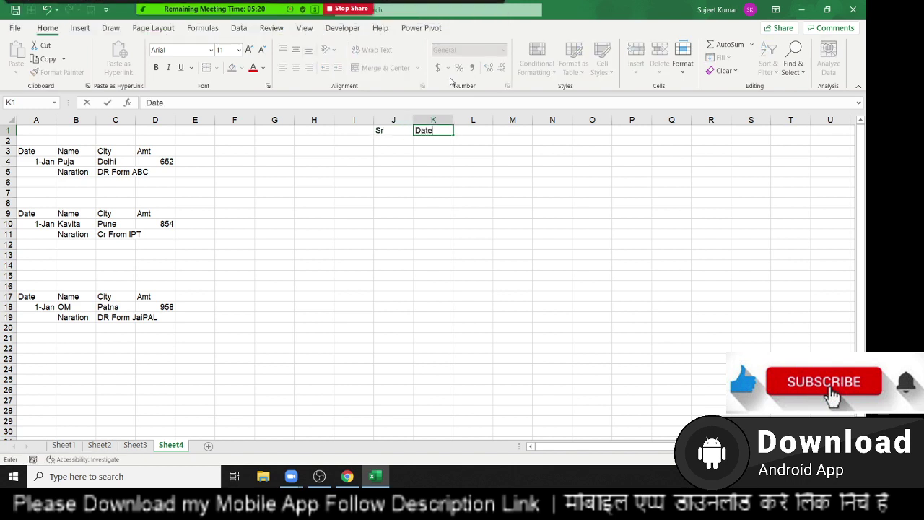
pyautogui.press('Tab')
pyautogui.write('Nam')
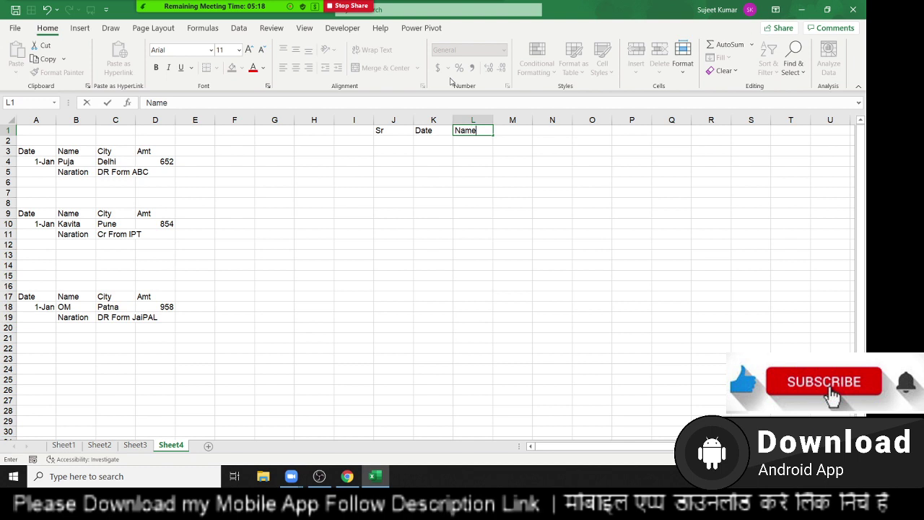
pyautogui.press('Tab')
pyautogui.write('City')
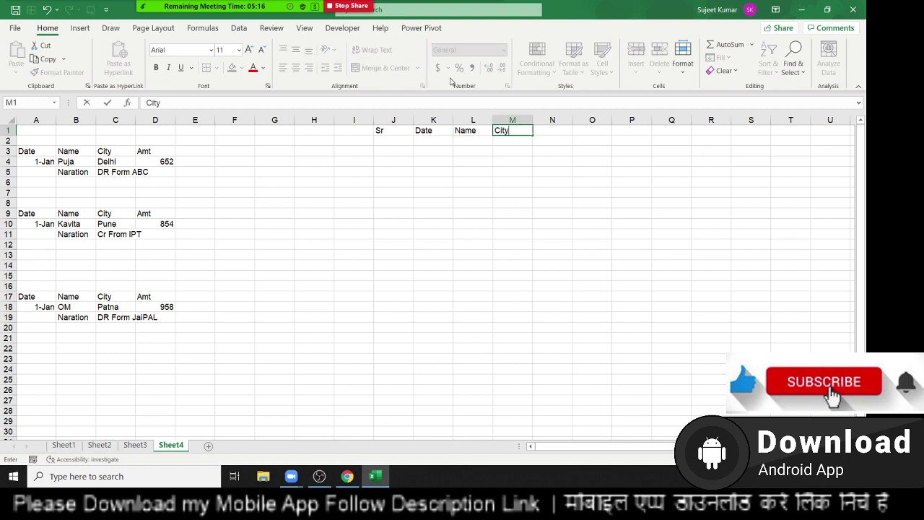
pyautogui.press('Tab')
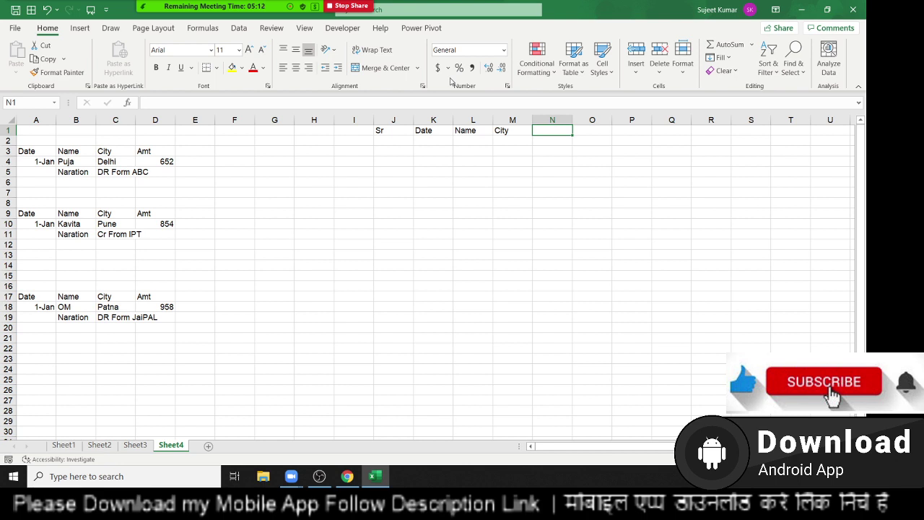
pyautogui.write('DR')
pyautogui.press('Tab')
pyautogui.write('C')
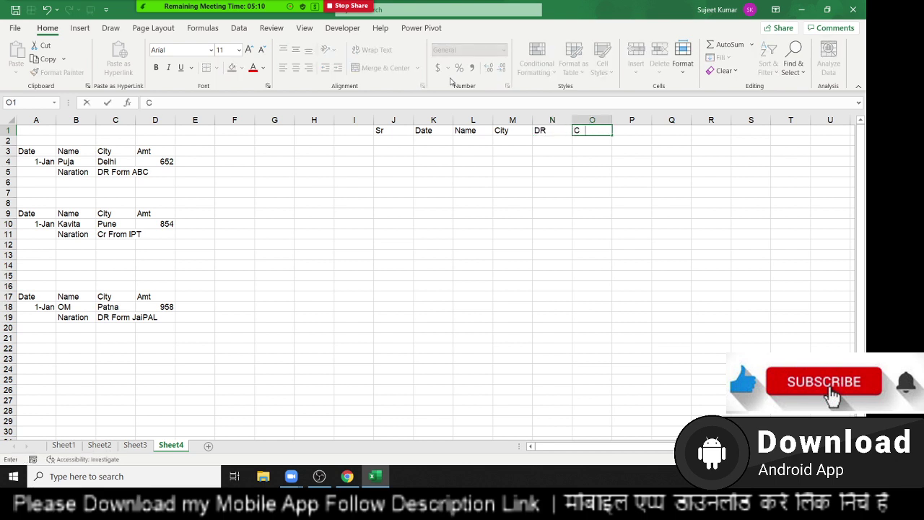
pyautogui.press('Tab')
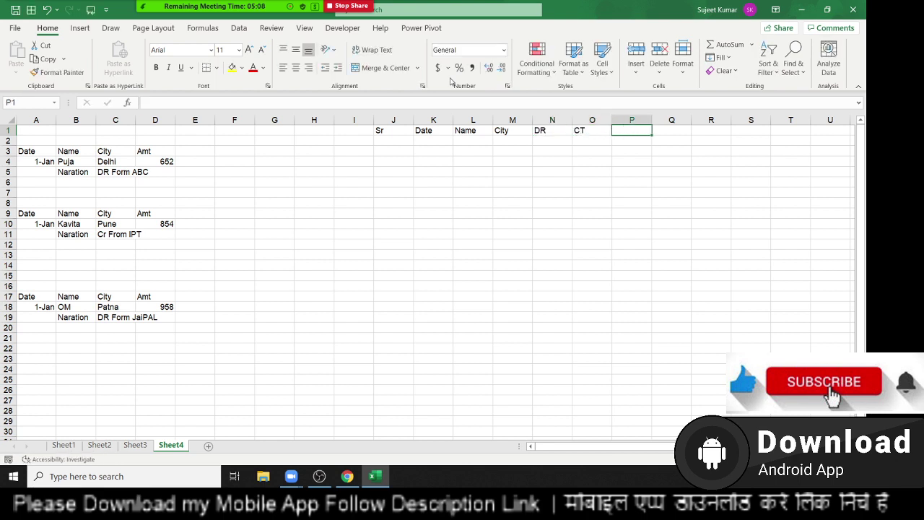
pyautogui.write('Bala')
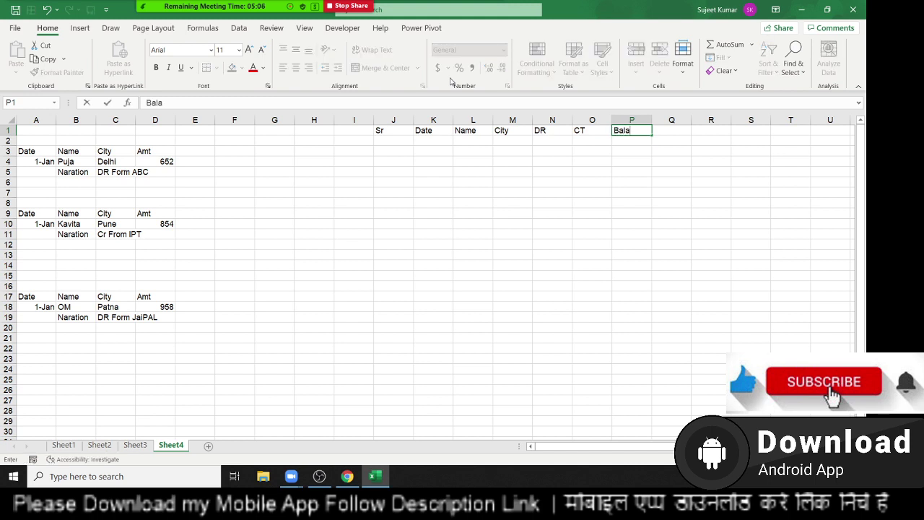
pyautogui.write('nc')
pyautogui.write('e')
pyautogui.press('Return')
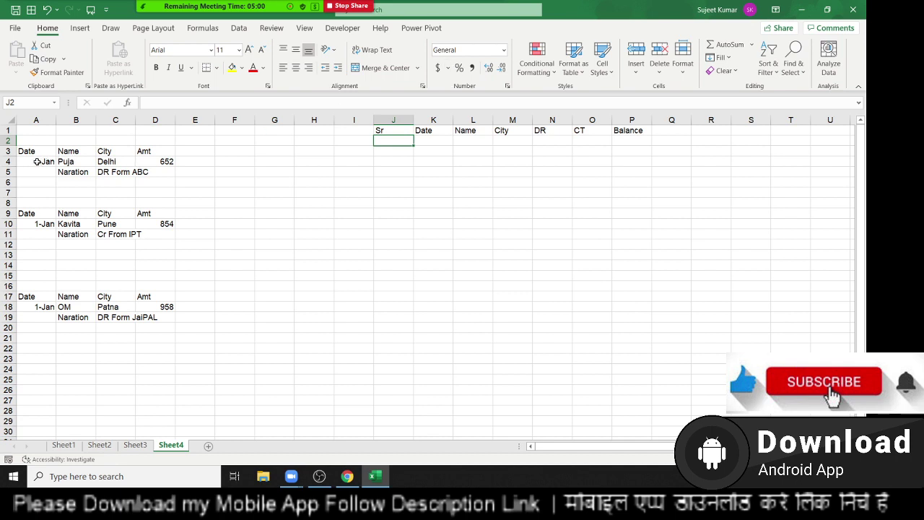
# Copy the first record's 1-Jan date, name and Delhi from A4:C4 into K2:M2.
pyautogui.moveTo(38, 162)
pyautogui.mouseDown()
pyautogui.moveTo(99, 151)
pyautogui.moveTo(107, 159)
pyautogui.mouseUp()
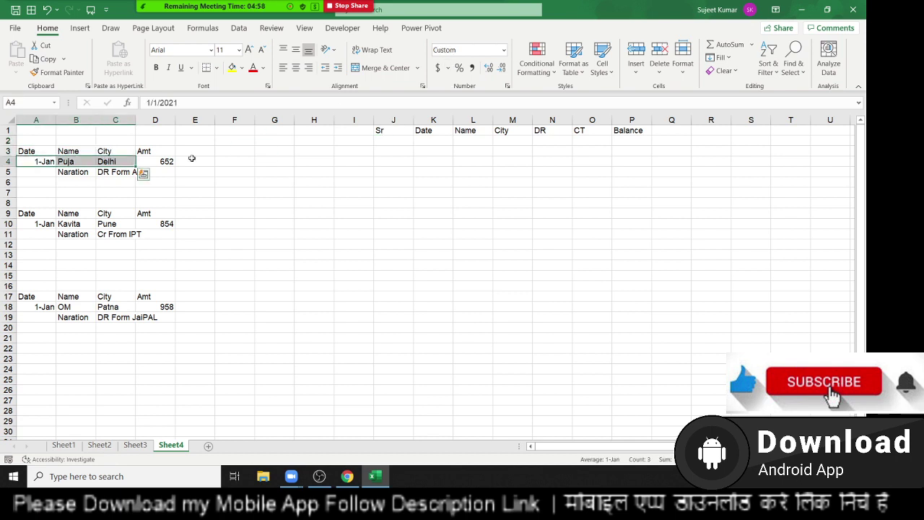
pyautogui.hotkey('ctrl', 'c')
pyautogui.click(390, 141)
pyautogui.hotkey('ctrl', 'v')
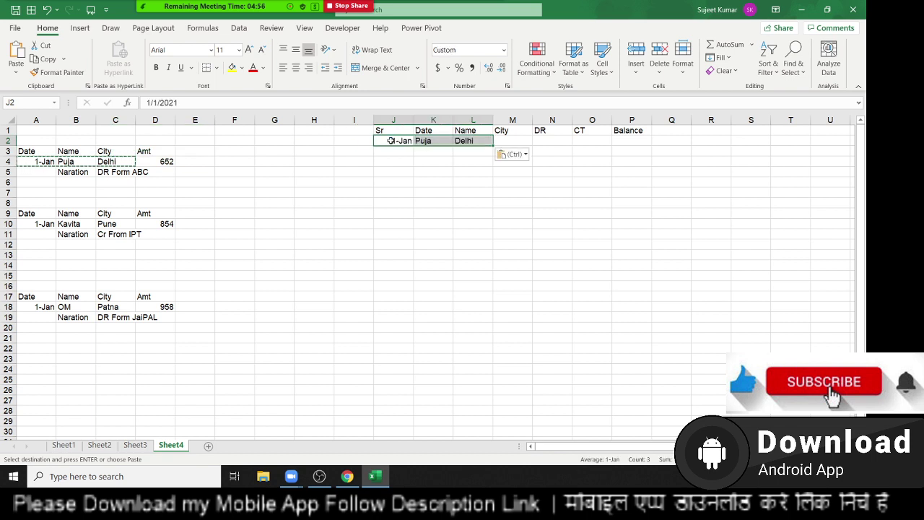
pyautogui.hotkey('ctrl', 'z')
pyautogui.click(433, 140)
pyautogui.hotkey('ctrl', 'v')
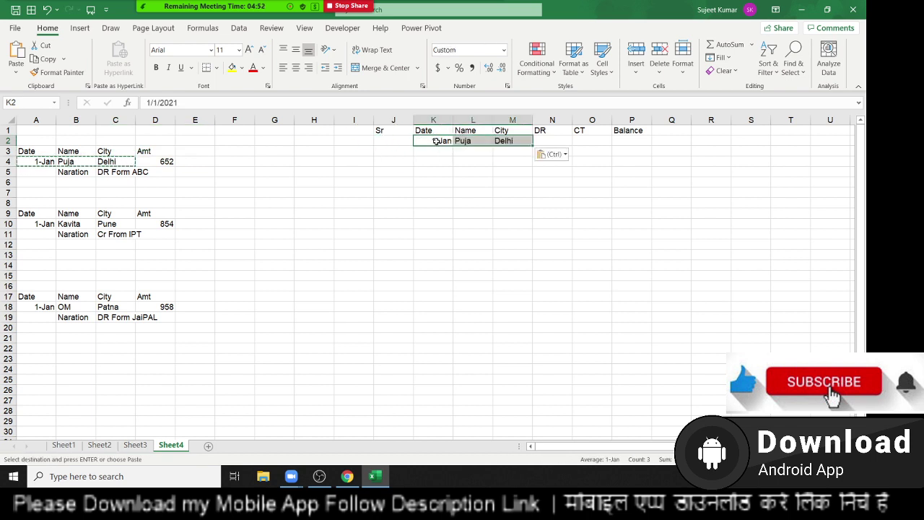
pyautogui.press('Escape')
pyautogui.click(101, 174)
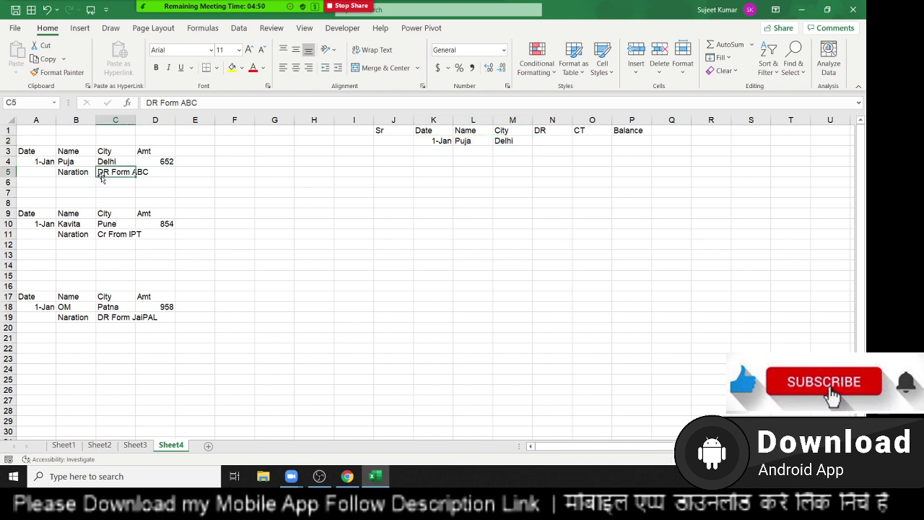
# Insert a From column before DR with ABC below it, and enter 652 under DR.
pyautogui.click(544, 119)
pyautogui.hotkey('ctrl', 'shift', '+')
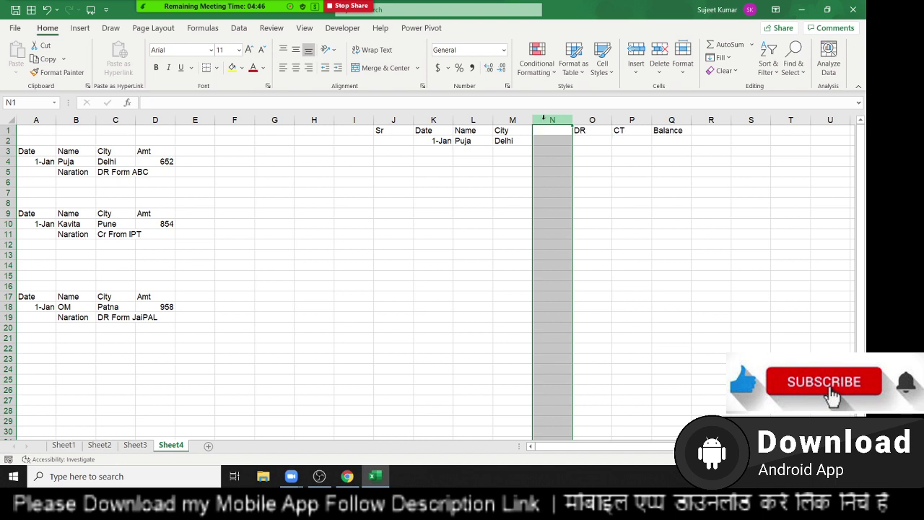
pyautogui.press('Up')
pyautogui.write('Fro')
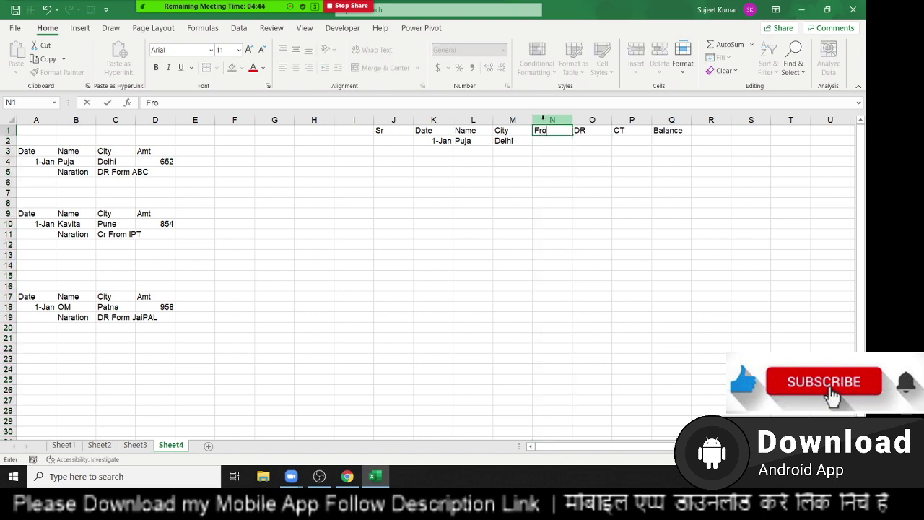
pyautogui.write('m')
pyautogui.press('Return')
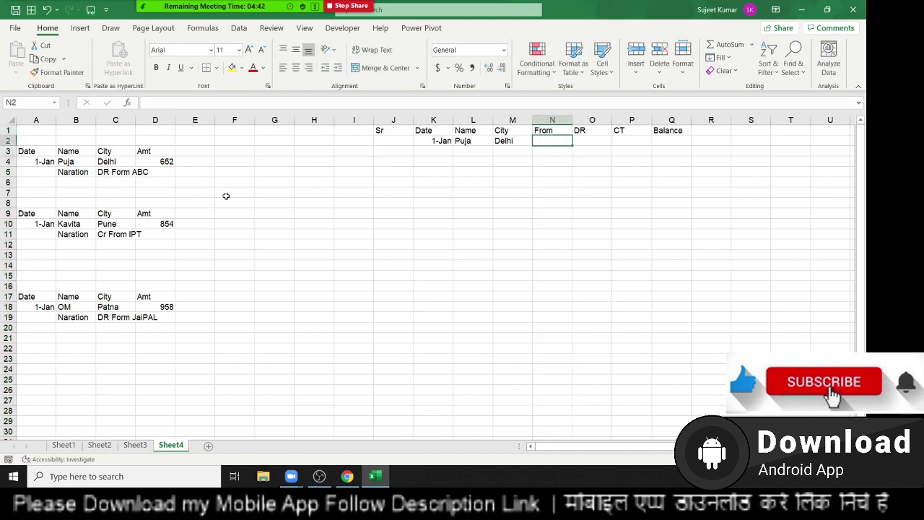
pyautogui.write('A')
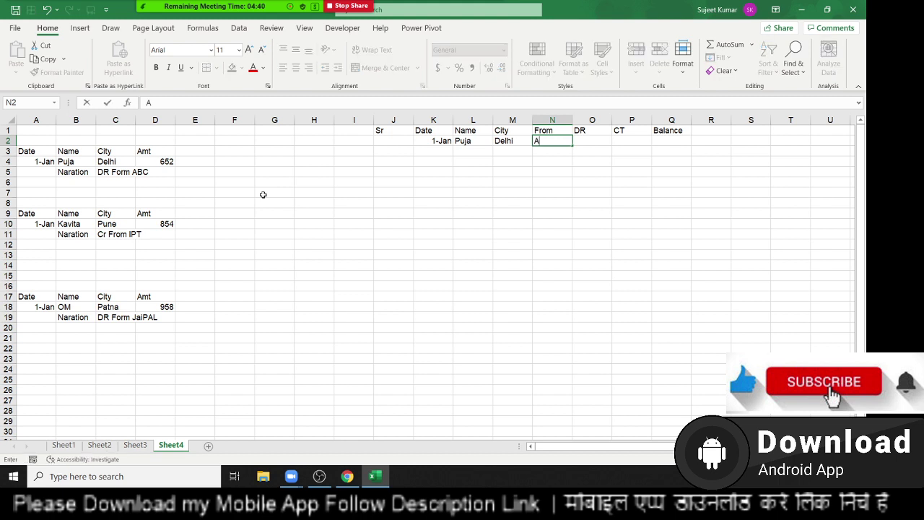
pyautogui.write('BC')
pyautogui.press('Return')
pyautogui.press('Up')
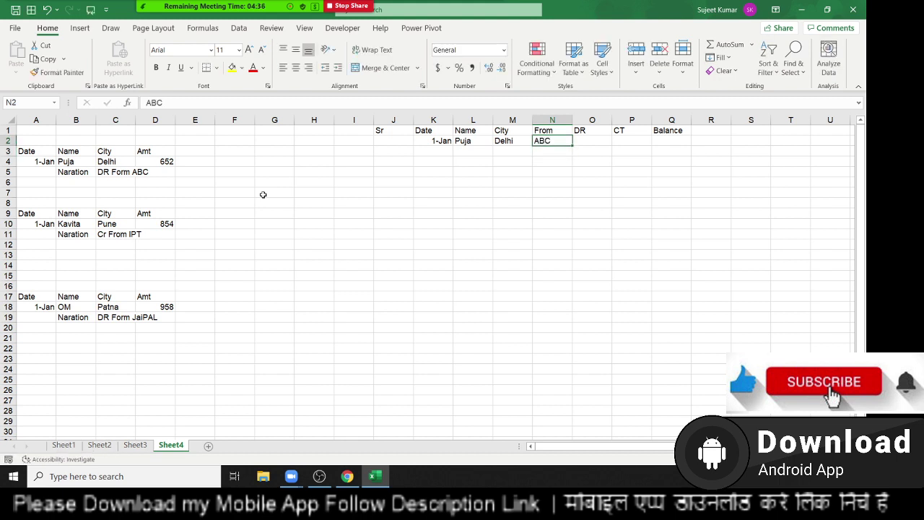
pyautogui.press('Right')
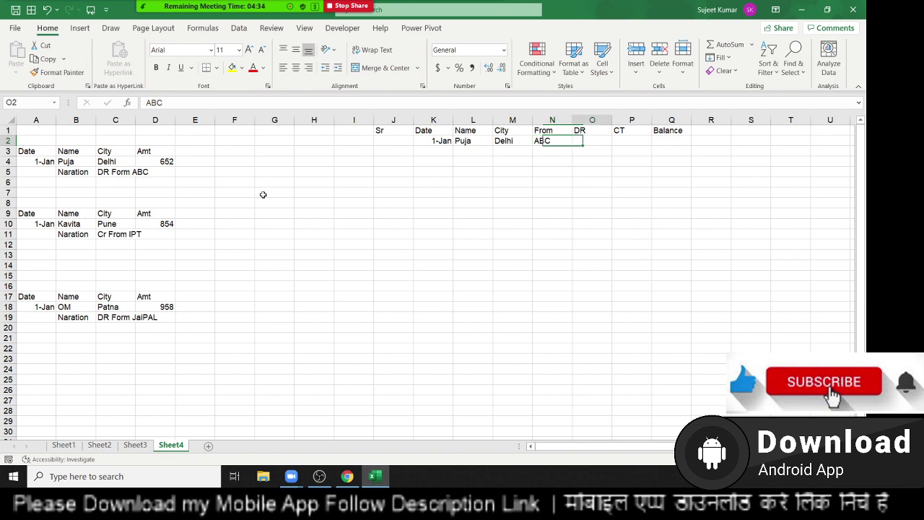
pyautogui.write('652')
pyautogui.press('Return')
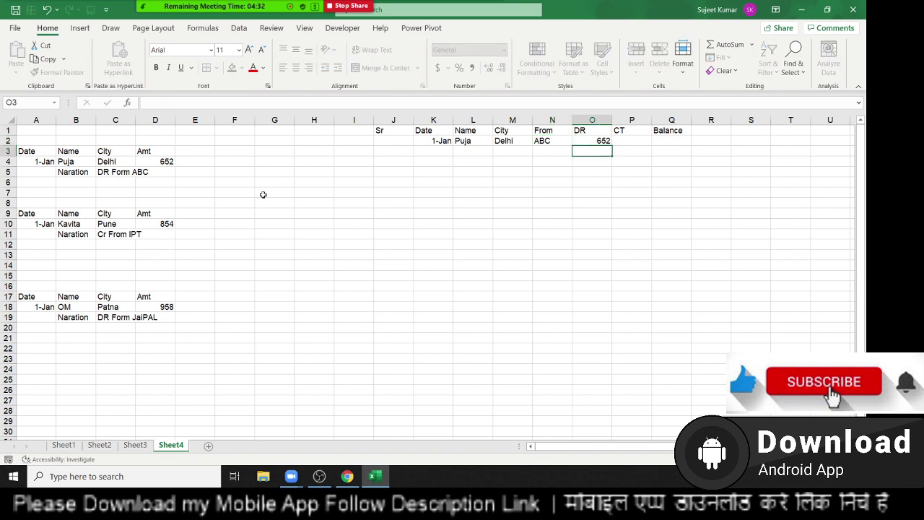
# Rename the CT heading to CR and enter 854 in P3.
pyautogui.click(632, 151)
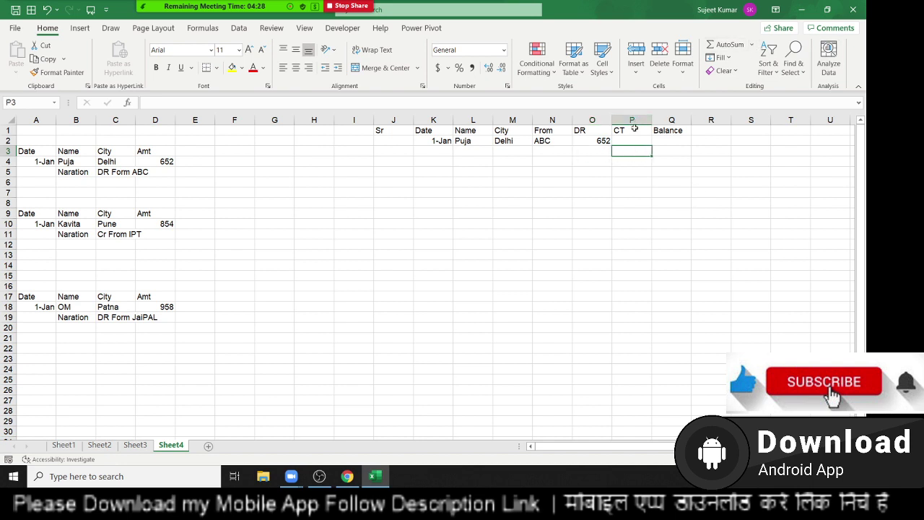
pyautogui.click(634, 129)
pyautogui.write('CR')
pyautogui.press('Return')
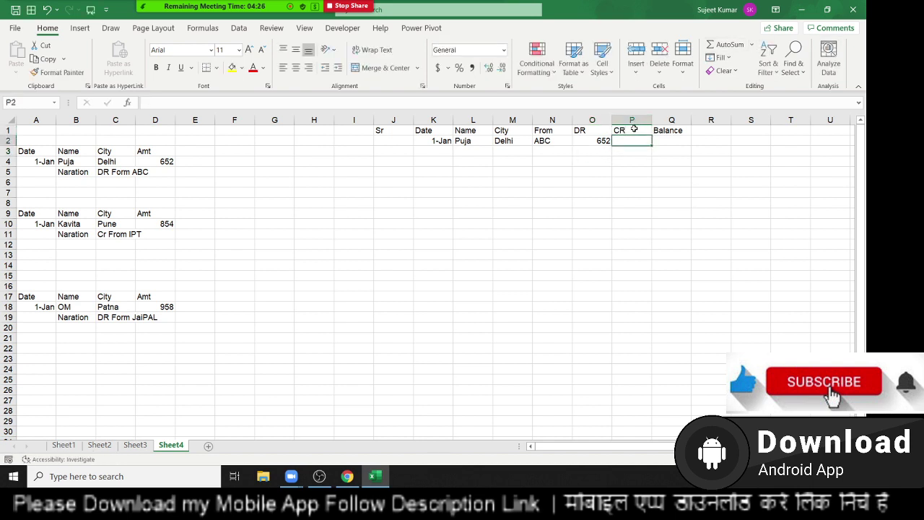
pyautogui.press('Return')
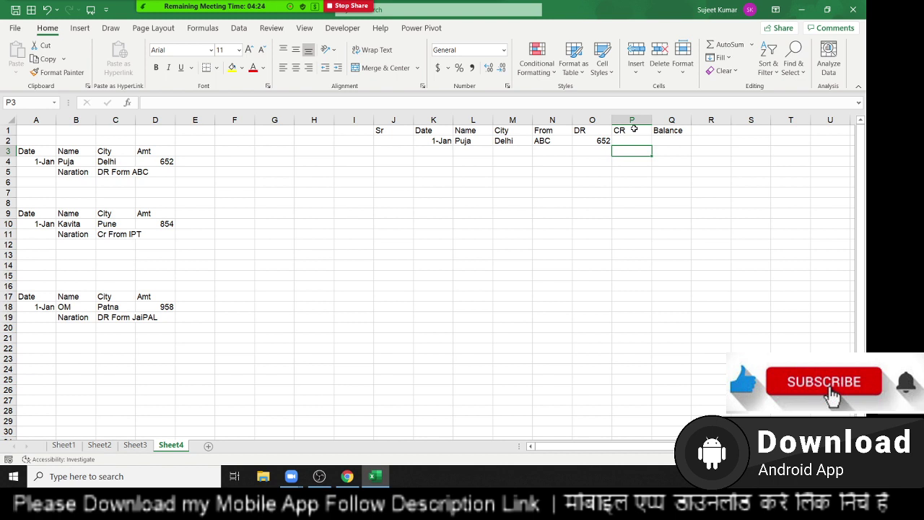
pyautogui.write('685')
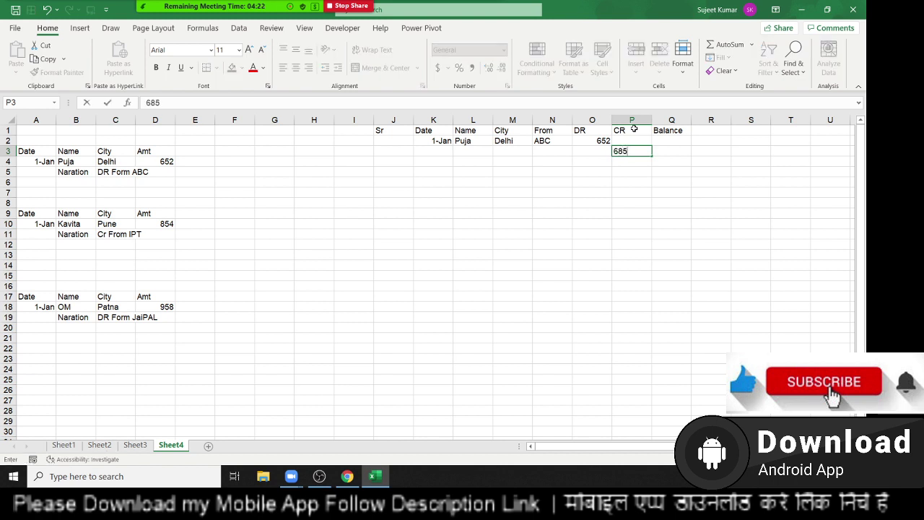
pyautogui.press('Escape')
pyautogui.write('854')
pyautogui.press('Return')
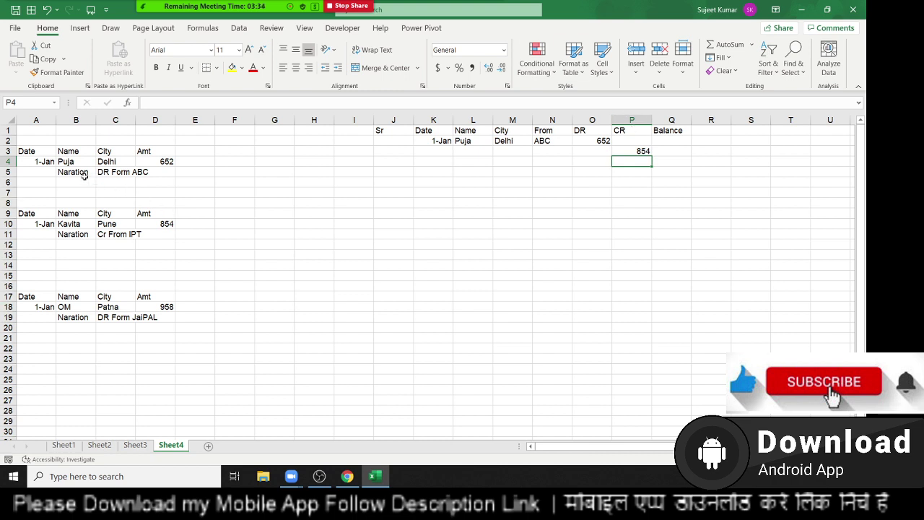
# Clear the sample ledger entries in K2:P3 below the headings.
pyautogui.click(74, 154)
pyautogui.press('Down')
pyautogui.press('Down')
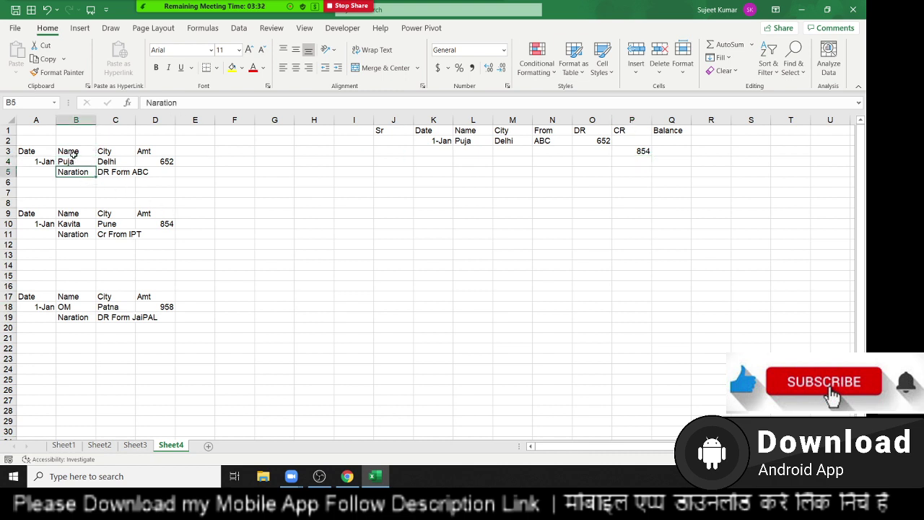
pyautogui.press('Down')
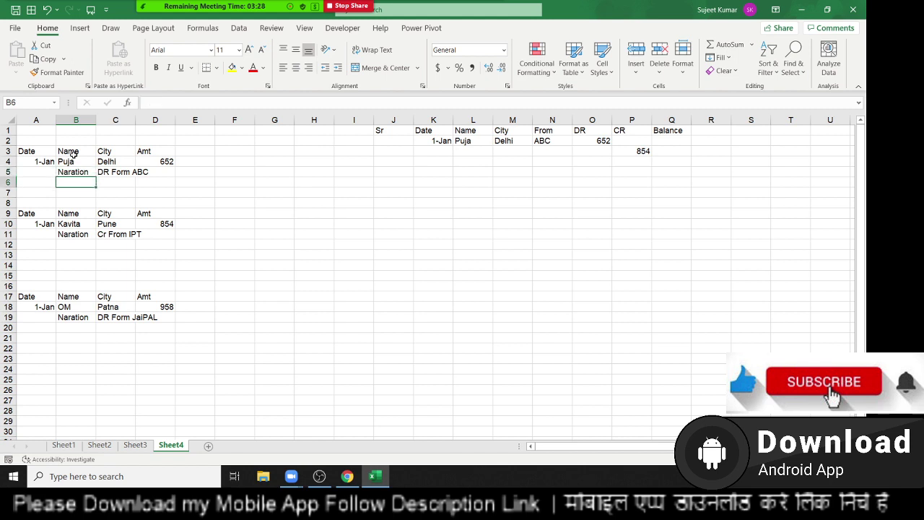
pyautogui.press('Up')
pyautogui.press('Up')
pyautogui.press('Up')
pyautogui.press('Up')
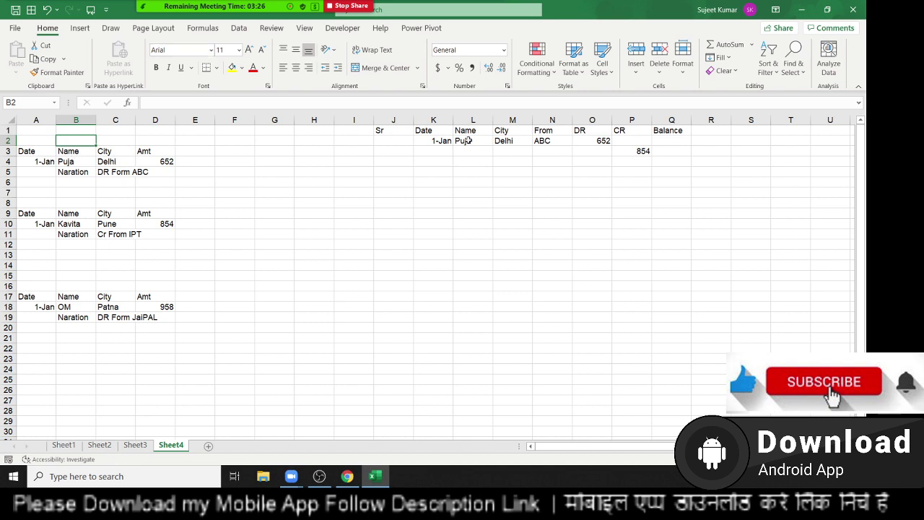
pyautogui.moveTo(430, 140); pyautogui.dragTo(636, 156)
pyautogui.press('Delete')
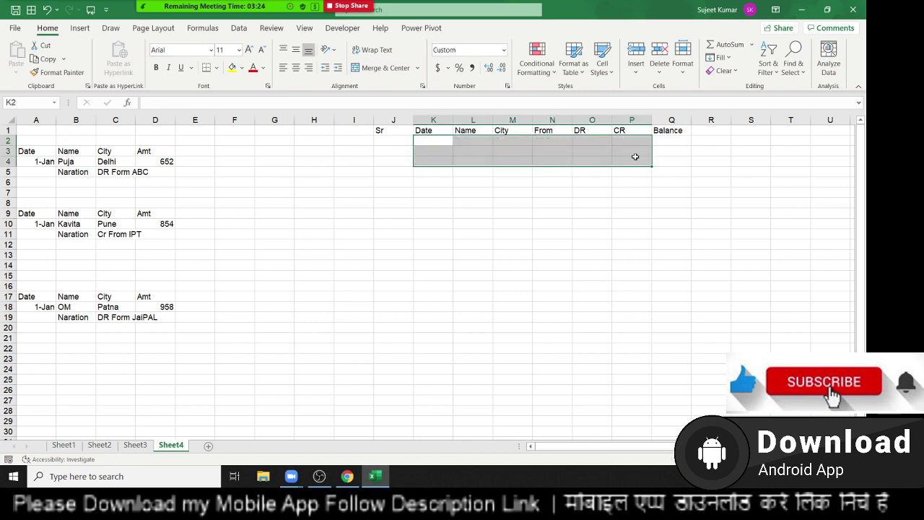
# Review the raw data block A2:I30 on Sheet3, then go back to Sheet4.
pyautogui.click(135, 445)
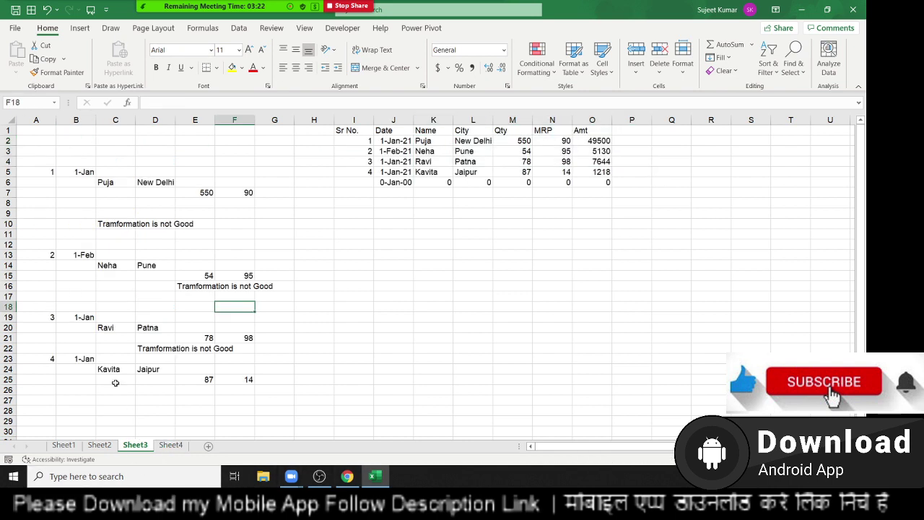
pyautogui.moveTo(40, 140); pyautogui.dragTo(340, 434)
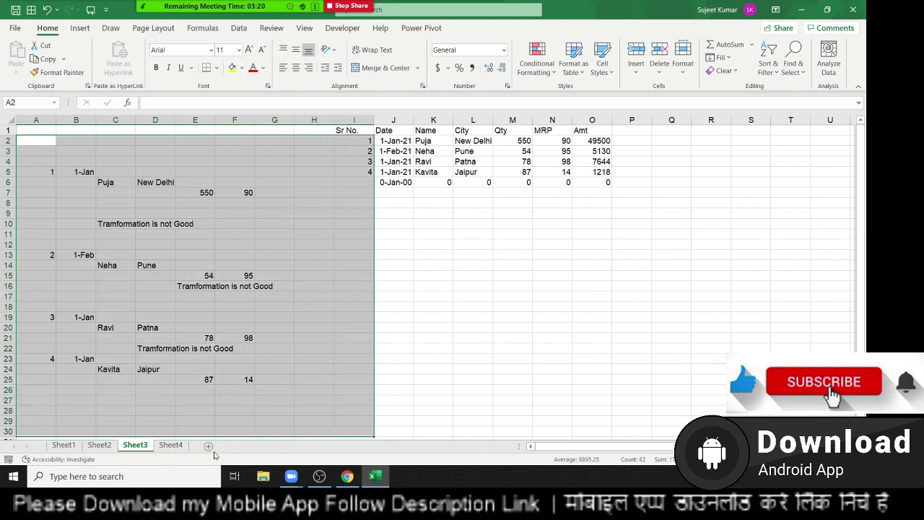
pyautogui.click(171, 445)
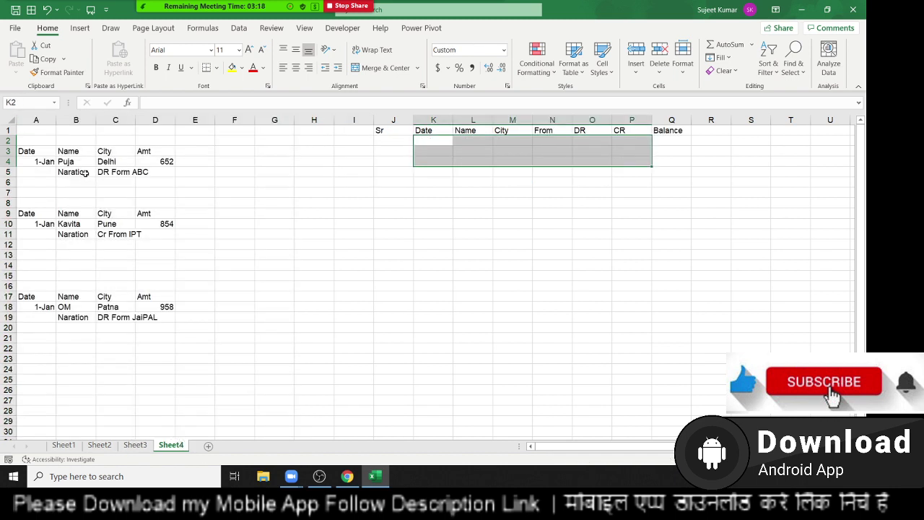
# Insert a blank column at the far left of the Sheet4 ledger.
pyautogui.click(39, 119)
pyautogui.hotkey('ctrl', 'shift', '+')
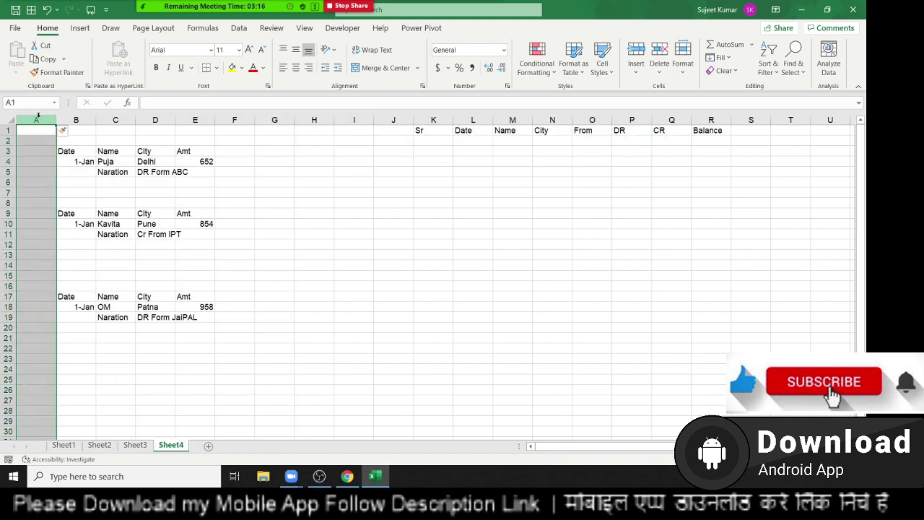
pyautogui.press('Down')
pyautogui.press('Down')
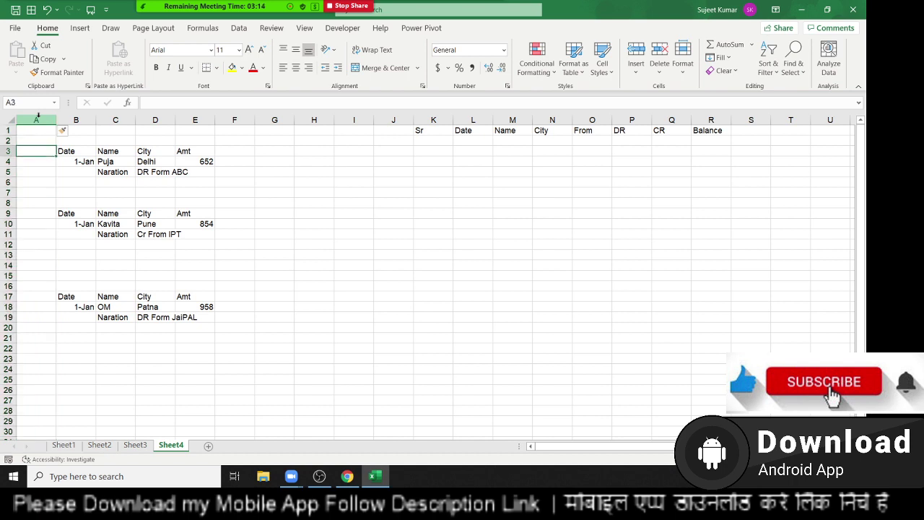
pyautogui.press('Down')
pyautogui.write('=')
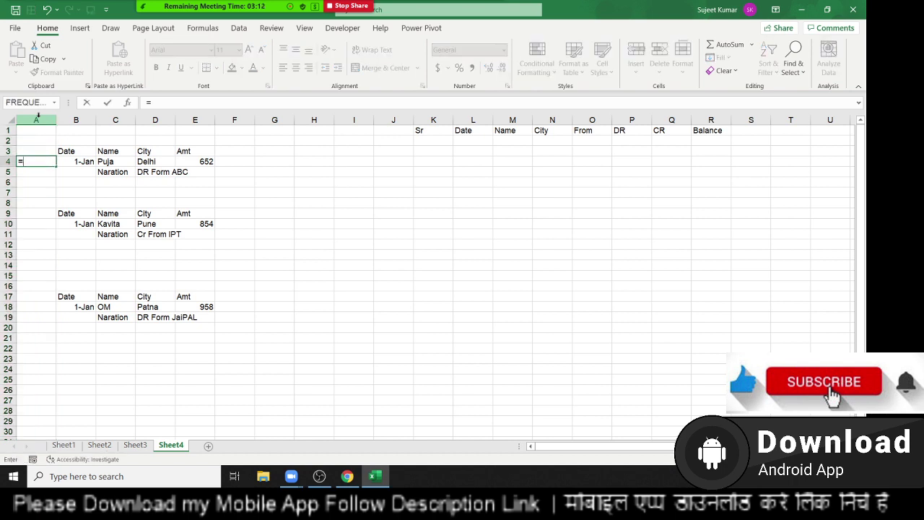
pyautogui.write('y')
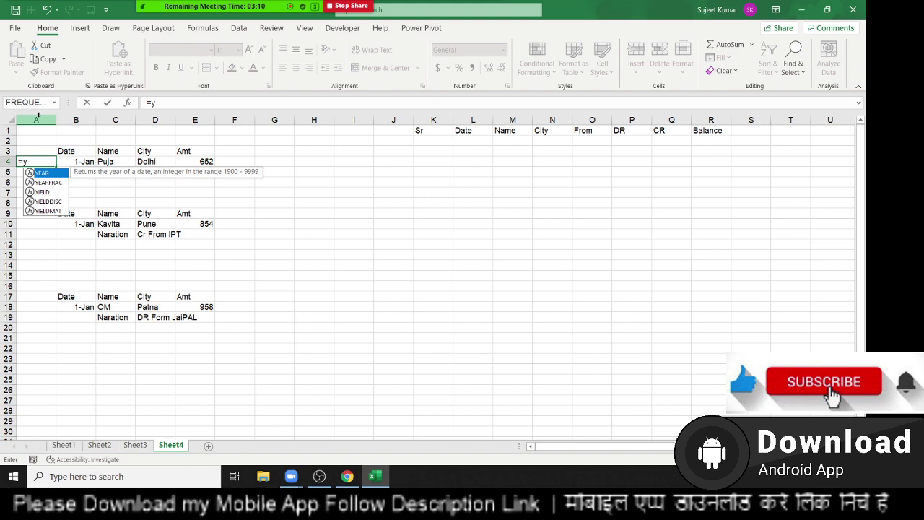
pyautogui.press('Escape')
pyautogui.press('Escape')
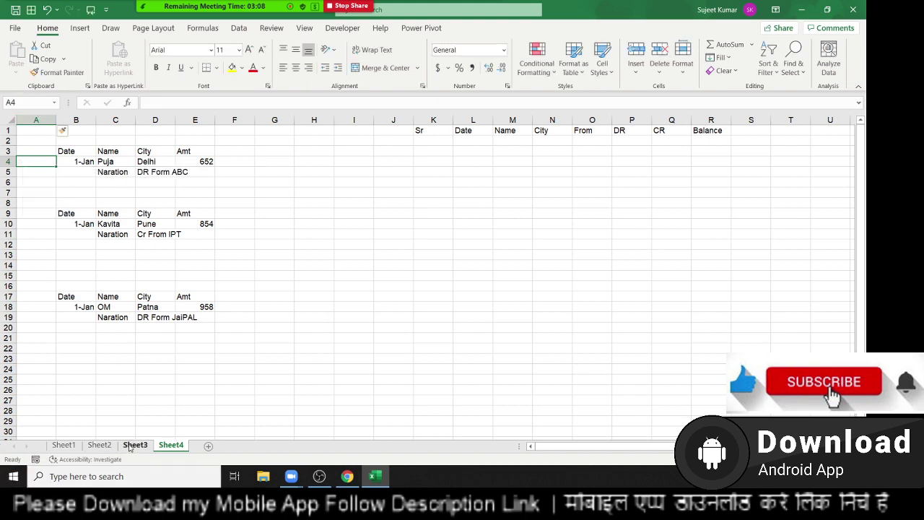
# Copy the serial-number formula from Sheet3 into A4 of Sheet4.
pyautogui.click(135, 445)
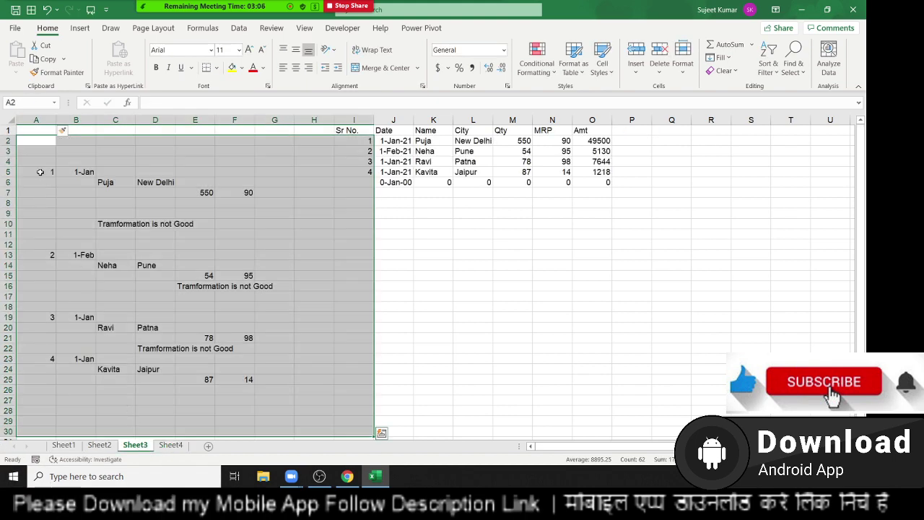
pyautogui.click(44, 173)
pyautogui.hotkey('ctrl', 'c')
pyautogui.click(166, 446)
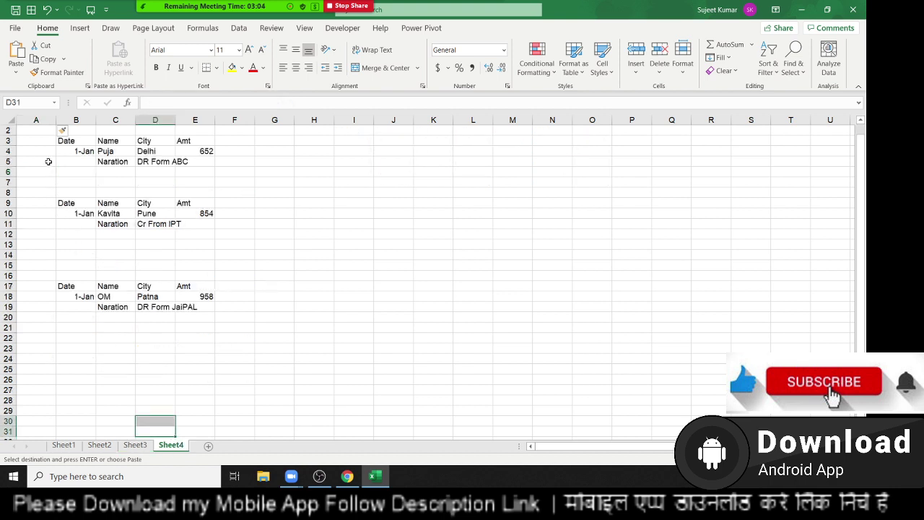
pyautogui.click(41, 150)
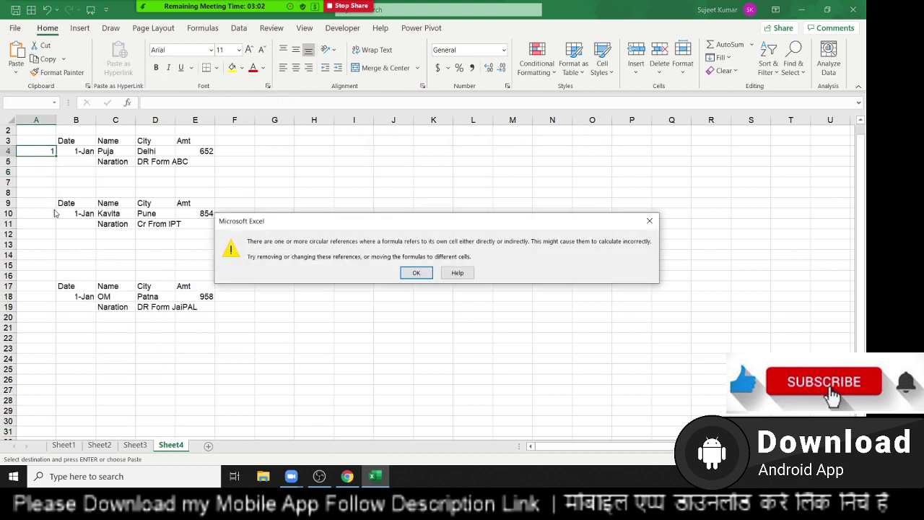
pyautogui.press('Return')
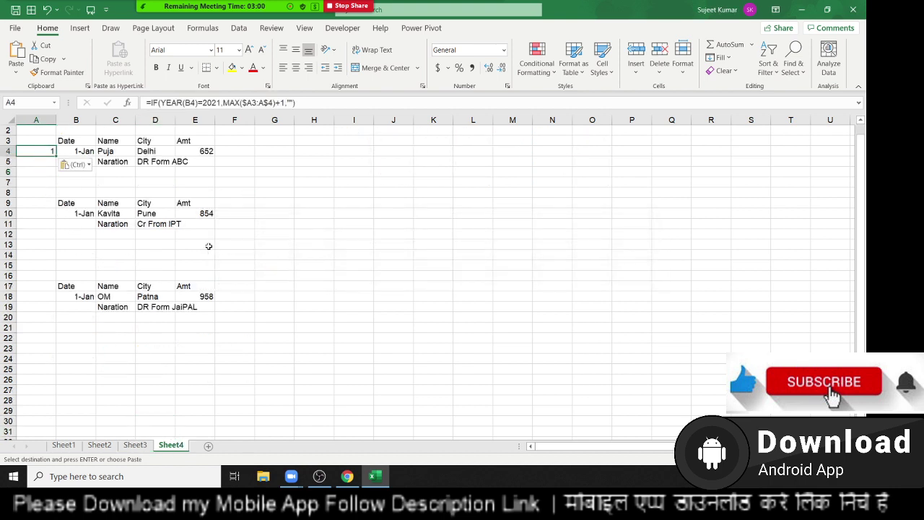
# Fix A4's formula to =IF(YEAR(B4)=2021,MAX($A2:A$3)+1,"") by shifting the MAX range up a row.
pyautogui.scroll(1, 138, 238)
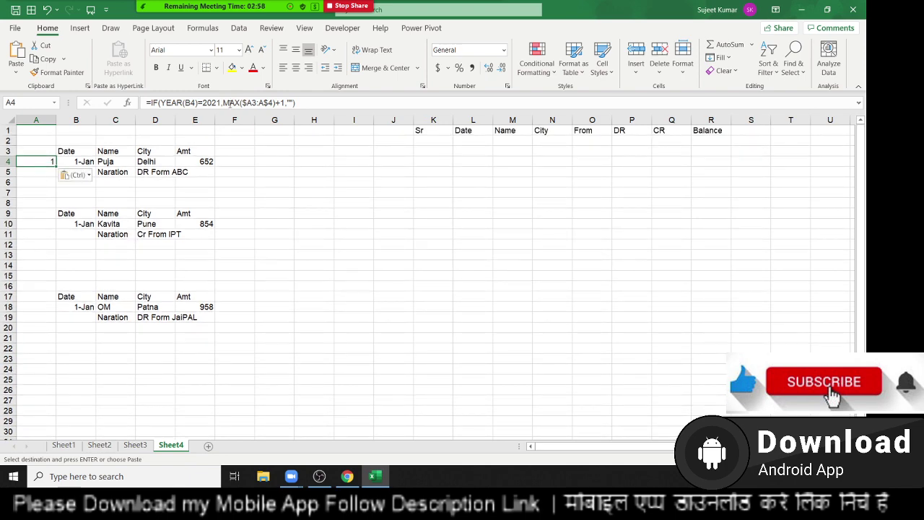
pyautogui.click(231, 103)
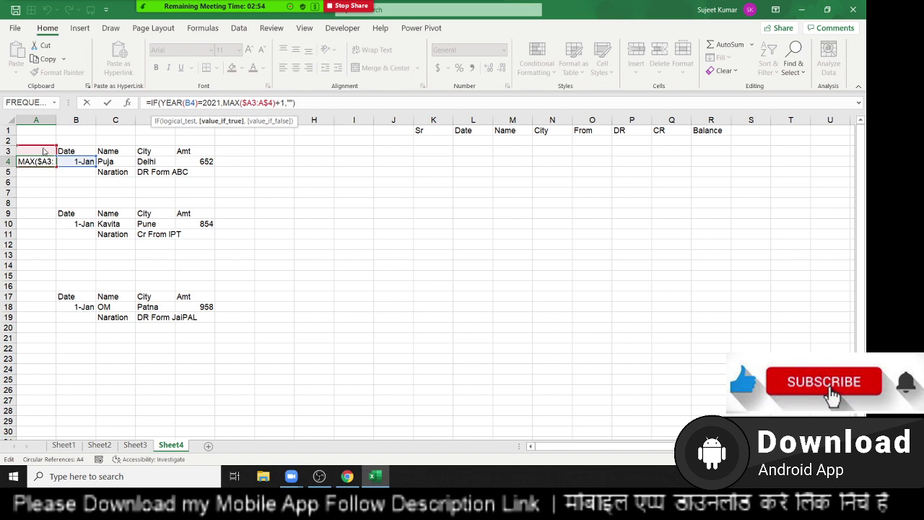
pyautogui.moveTo(43, 150); pyautogui.dragTo(46, 144)
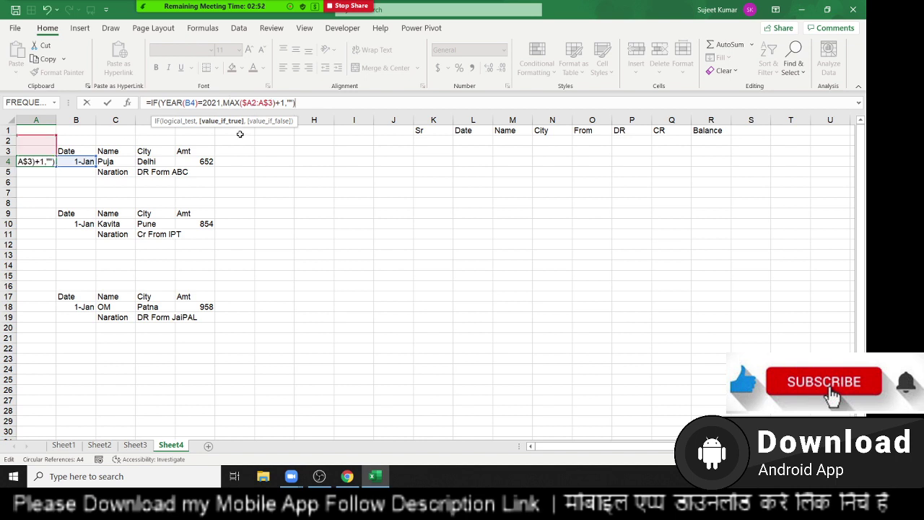
pyautogui.click(273, 102)
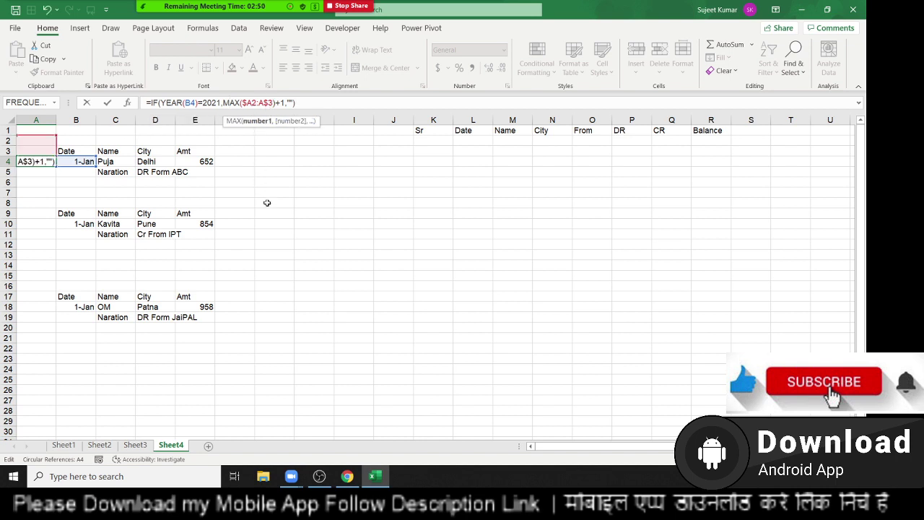
pyautogui.press('Return')
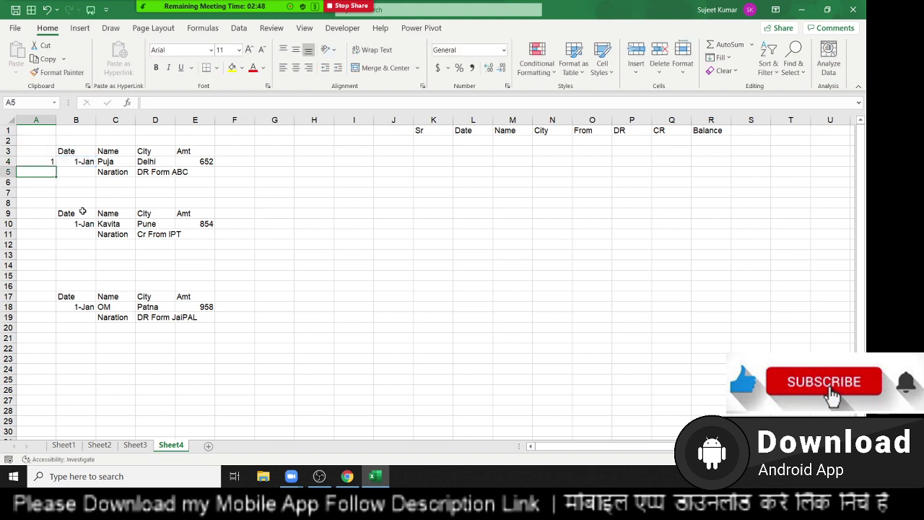
# Fill A4's serial formula down column A, which leaves #VALUE! in A9, A17 and A18.
pyautogui.click(52, 161)
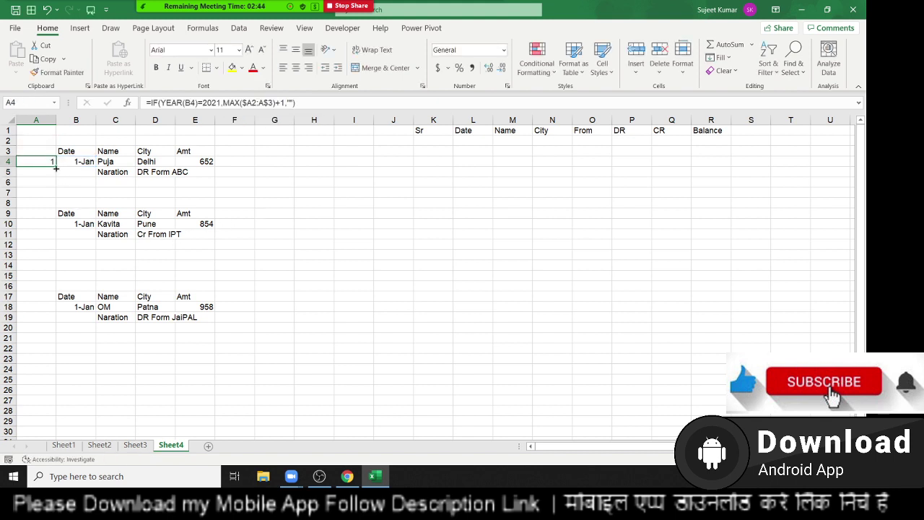
pyautogui.moveTo(57, 166); pyautogui.dragTo(40, 365)
pyautogui.click(54, 175)
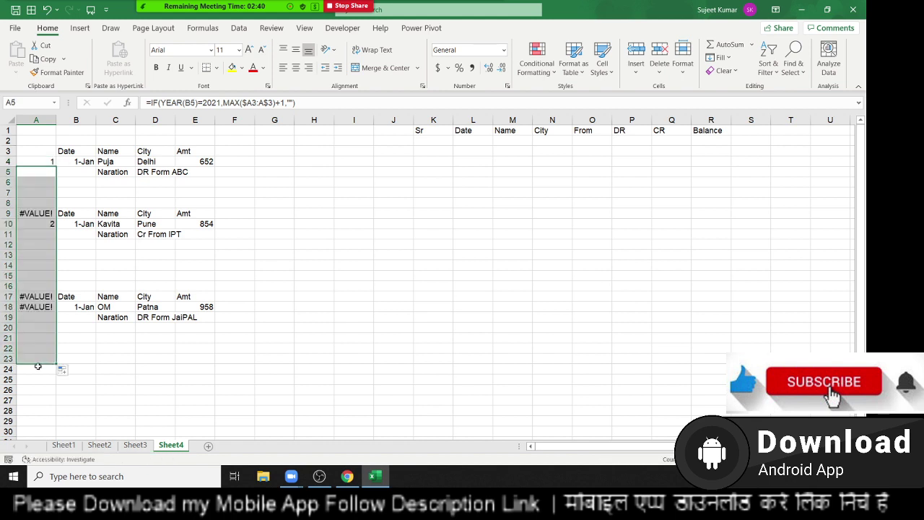
pyautogui.click(45, 162)
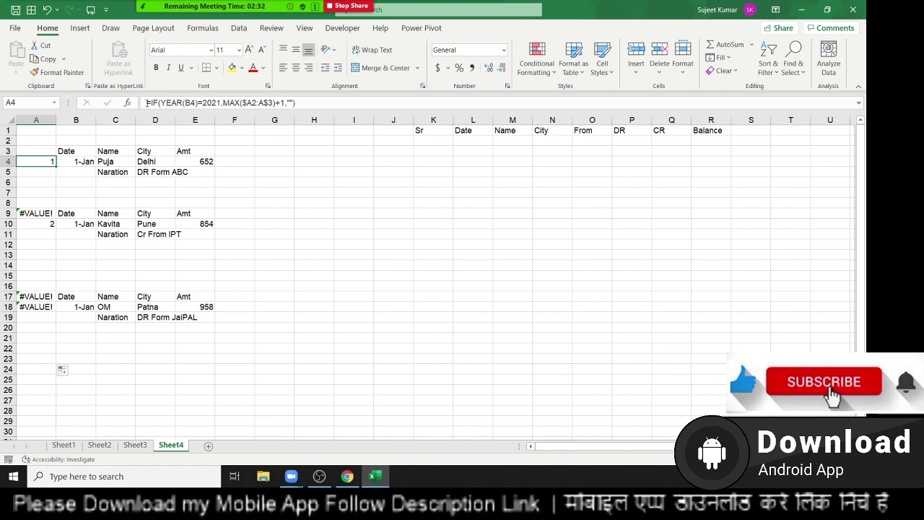
# Wrap A4's serial formula in IFERROR(…,"") and refill it to A23, numbering the records 1–3.
pyautogui.click(147, 103)
pyautogui.write('i')
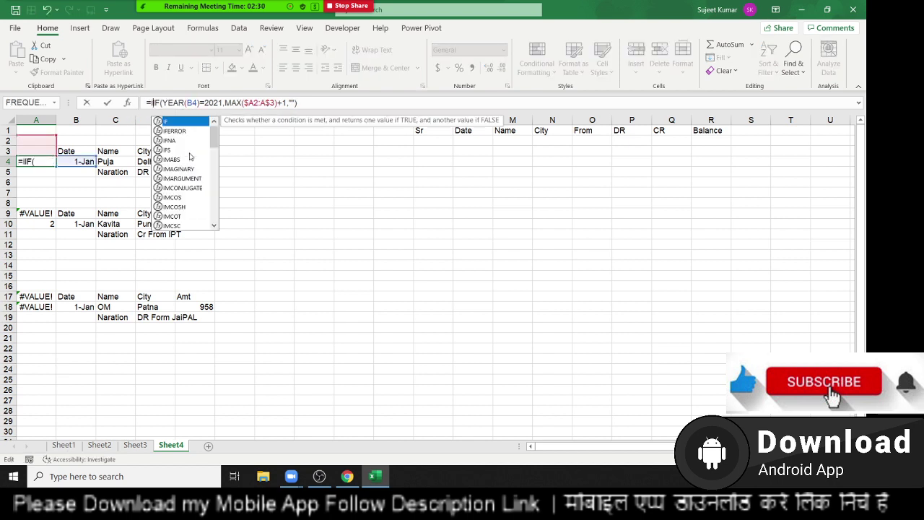
pyautogui.write('f')
pyautogui.press('Down')
pyautogui.press('Tab')
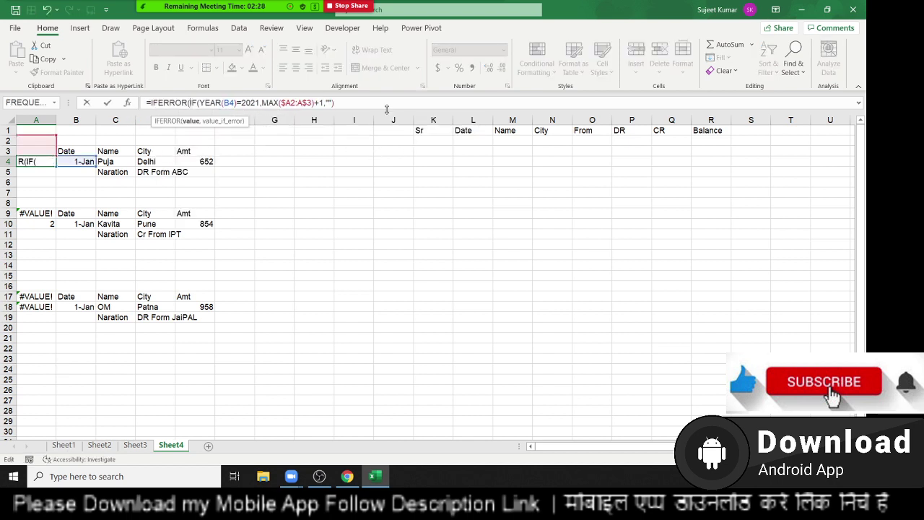
pyautogui.click(376, 106)
pyautogui.write(')')
pyautogui.write(',"")')
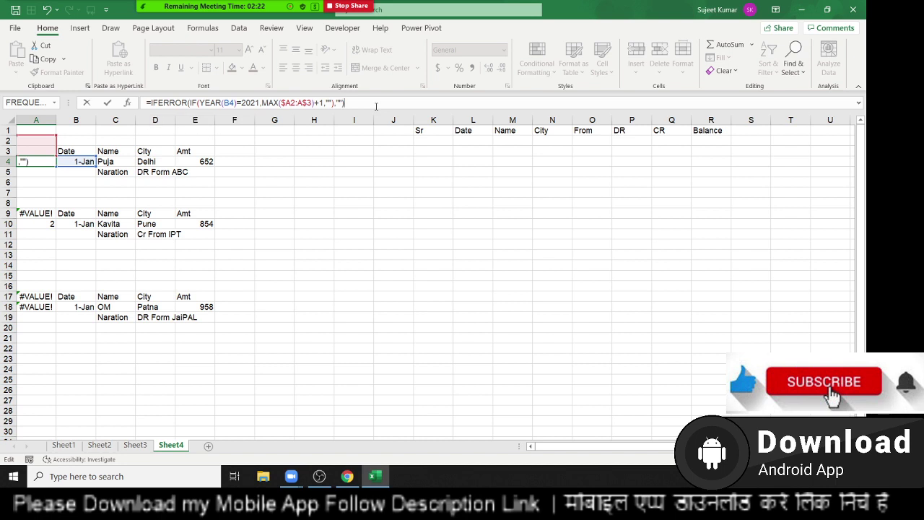
pyautogui.hotkey('ctrl', 'Return')
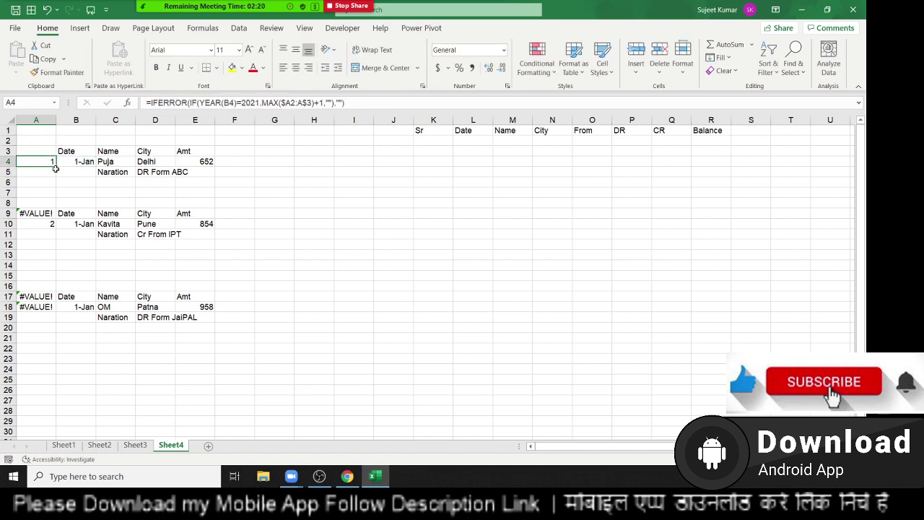
pyautogui.doubleClick(55, 166)
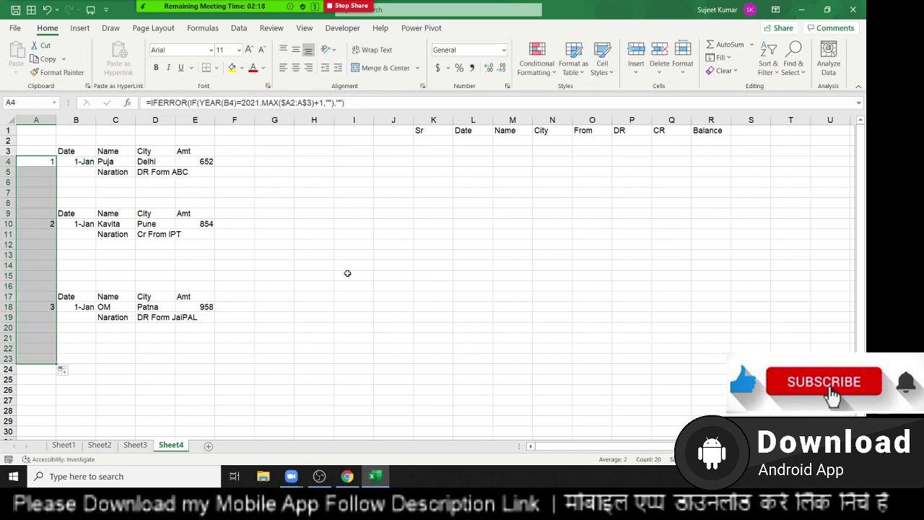
# Enter serial numbers 2 and 3 in K3 and K4 under Sr.
pyautogui.click(434, 141)
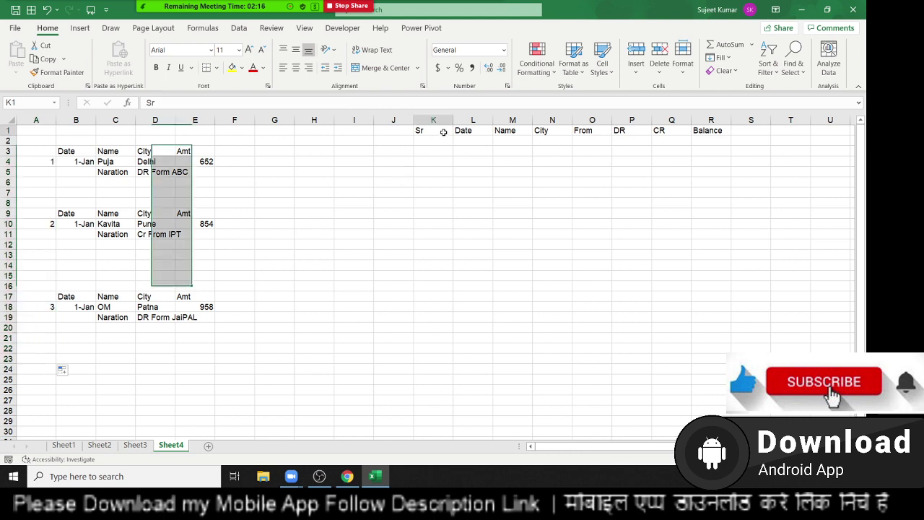
pyautogui.press('Down')
pyautogui.write('2')
pyautogui.press('Return')
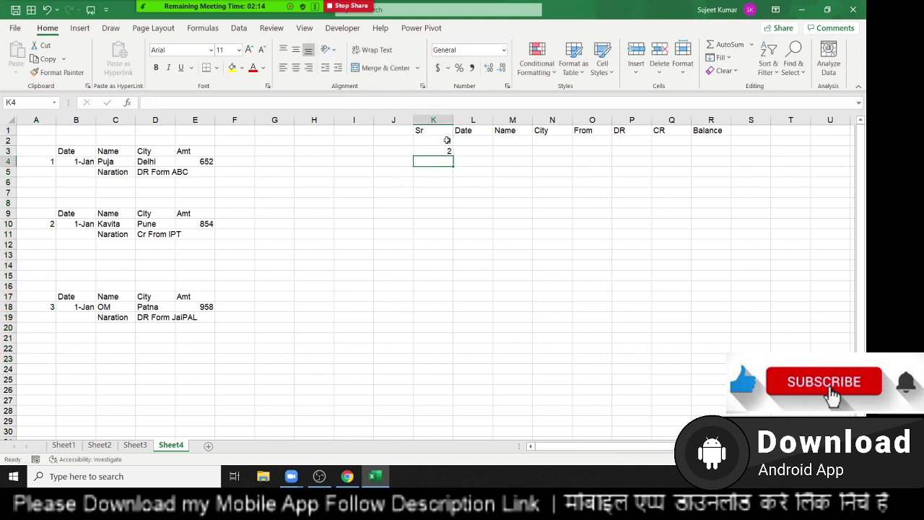
pyautogui.write('3')
pyautogui.press('Return')
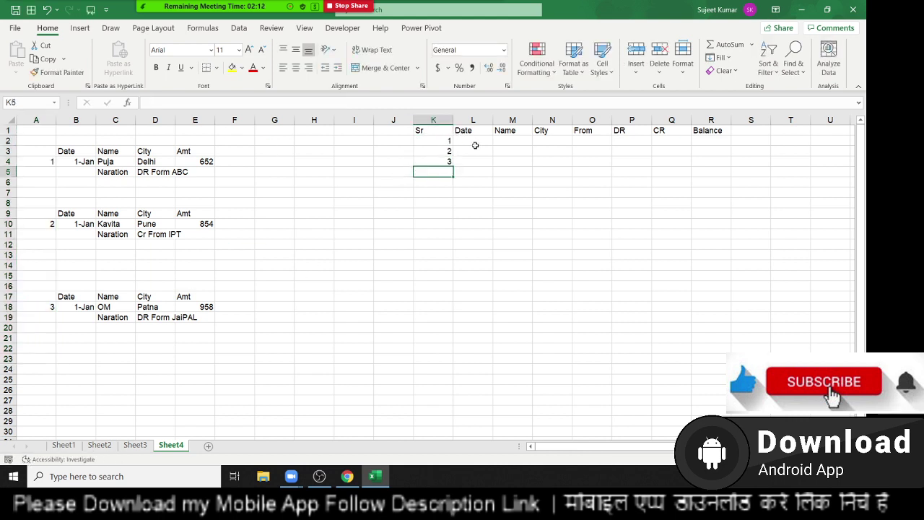
# Enter =MATCH(K2,A:A,0) in L2 and show the result as a plain number.
pyautogui.click(478, 140)
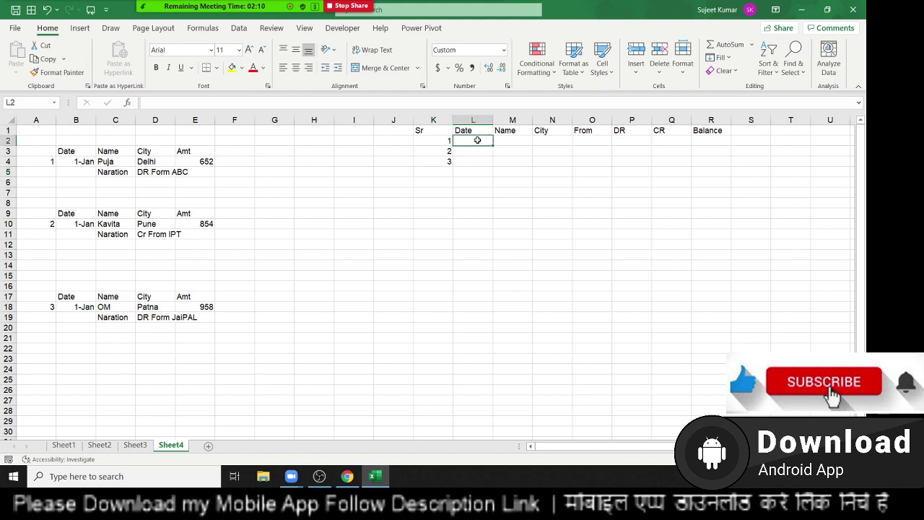
pyautogui.write('=mat')
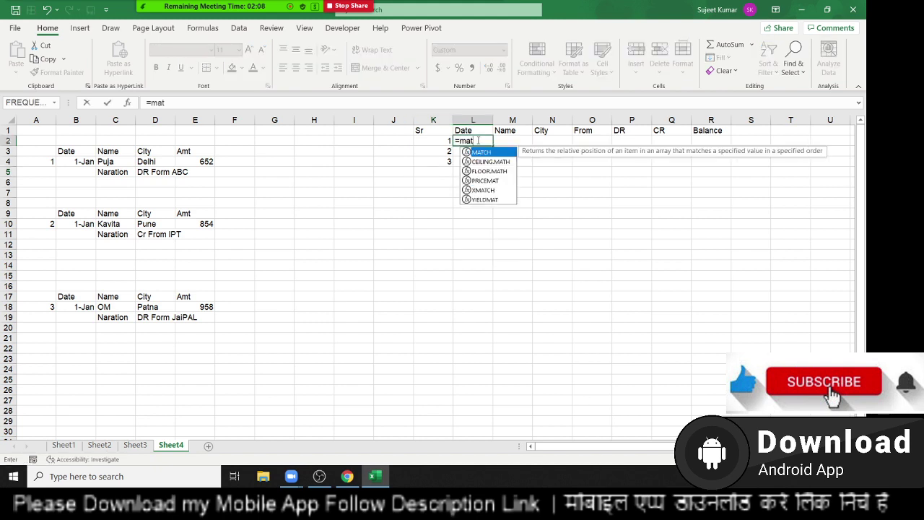
pyautogui.press('Tab')
pyautogui.press('Left')
pyautogui.write(',')
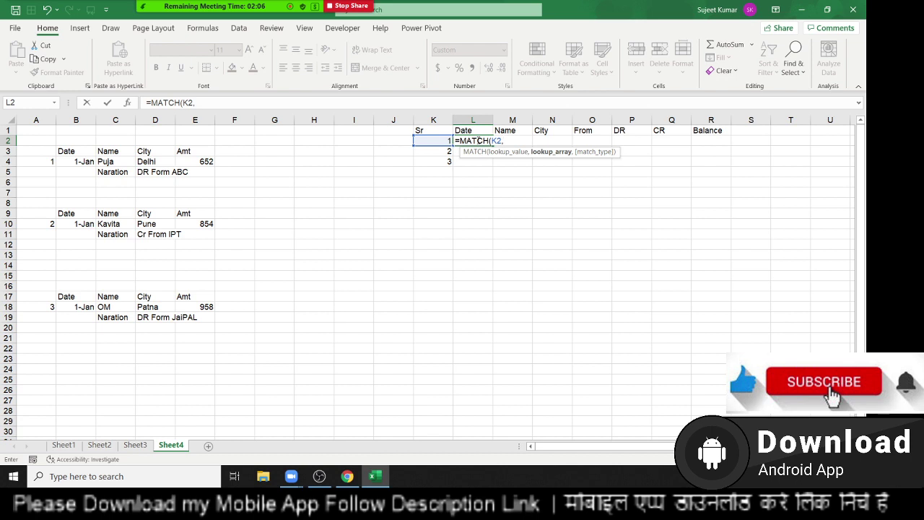
pyautogui.click(47, 128)
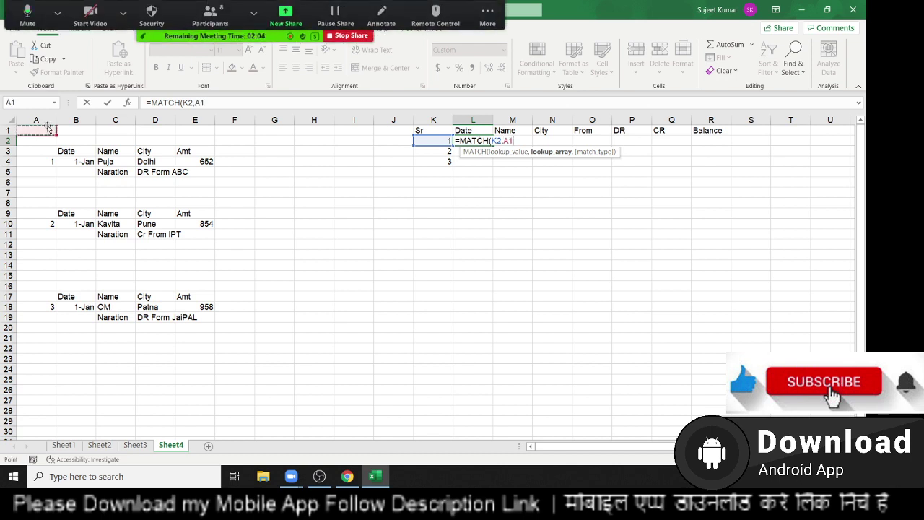
pyautogui.click(51, 117)
pyautogui.write(',0')
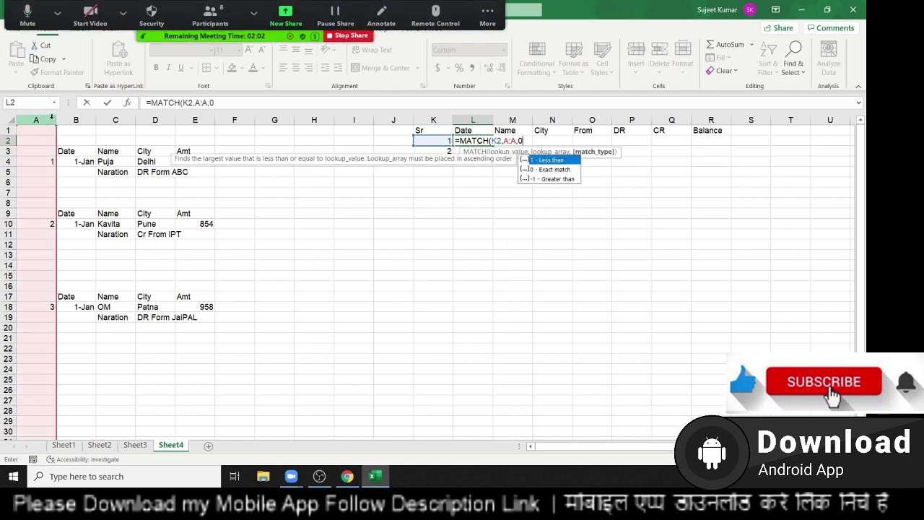
pyautogui.hotkey('ctrl', 'Return')
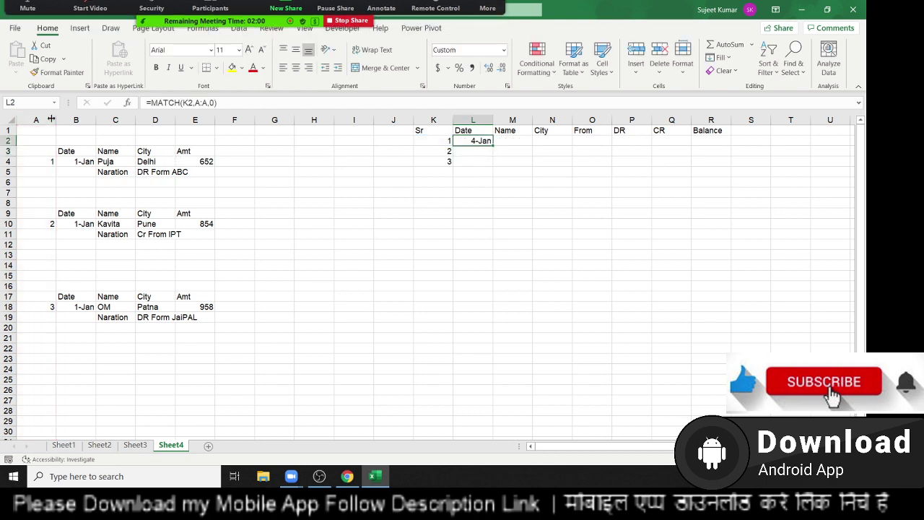
pyautogui.hotkey('ctrl', 'shift', '~')
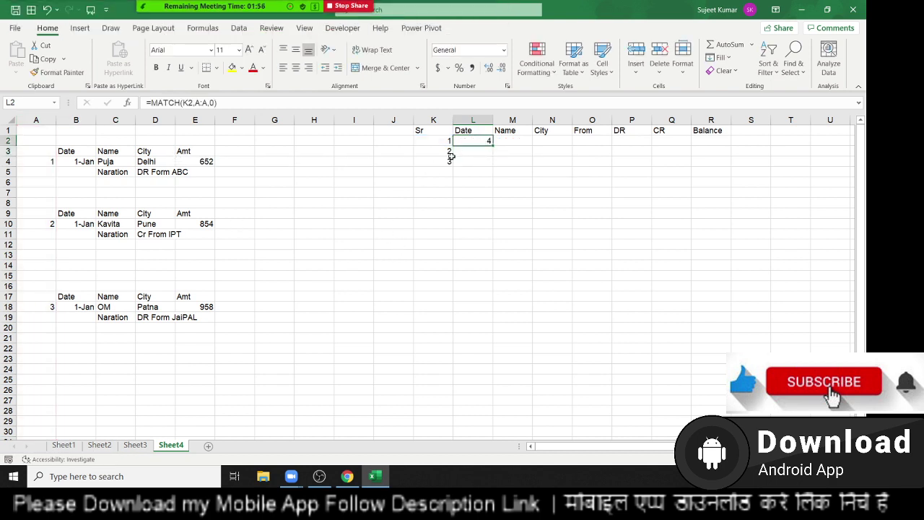
# Wrap L2 into =OFFSET(A1,MATCH(K2,A:A,0)-1,1) so it returns the date 44197.
pyautogui.doubleClick(470, 141)
pyautogui.press('Home')
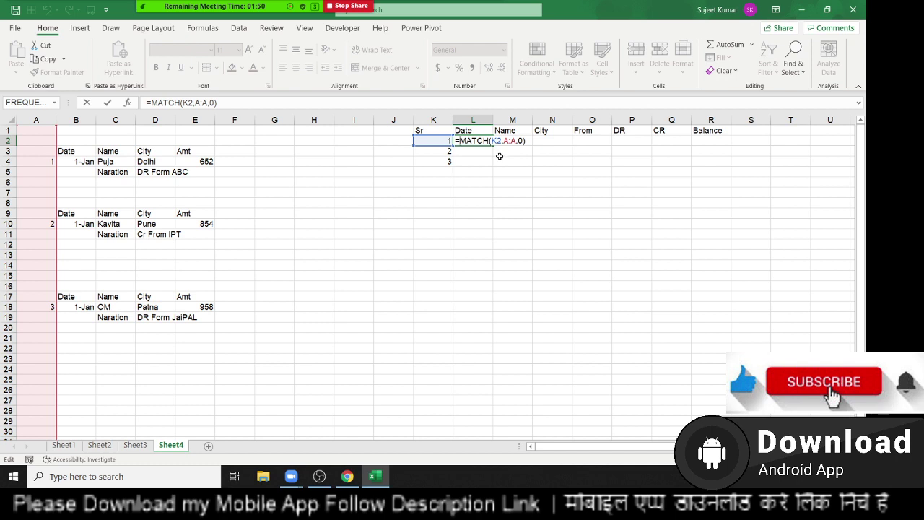
pyautogui.write('off')
pyautogui.press('Tab')
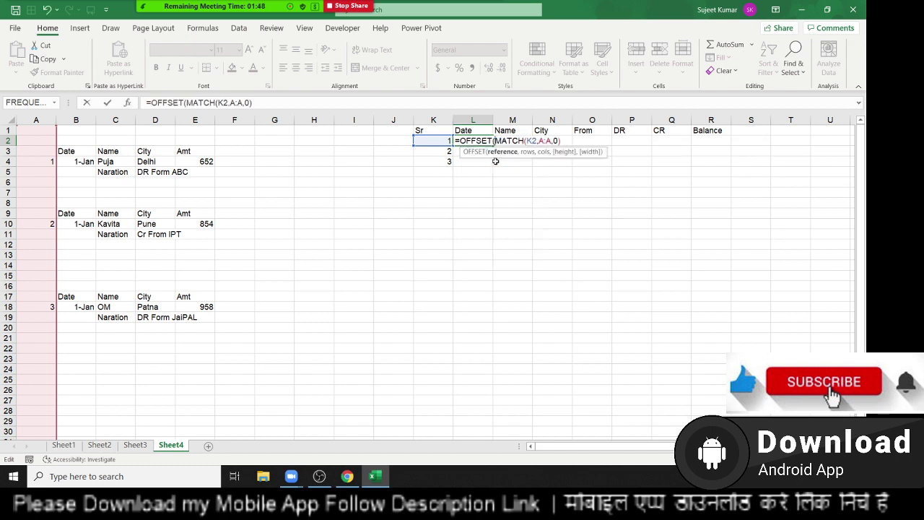
pyautogui.click(37, 129)
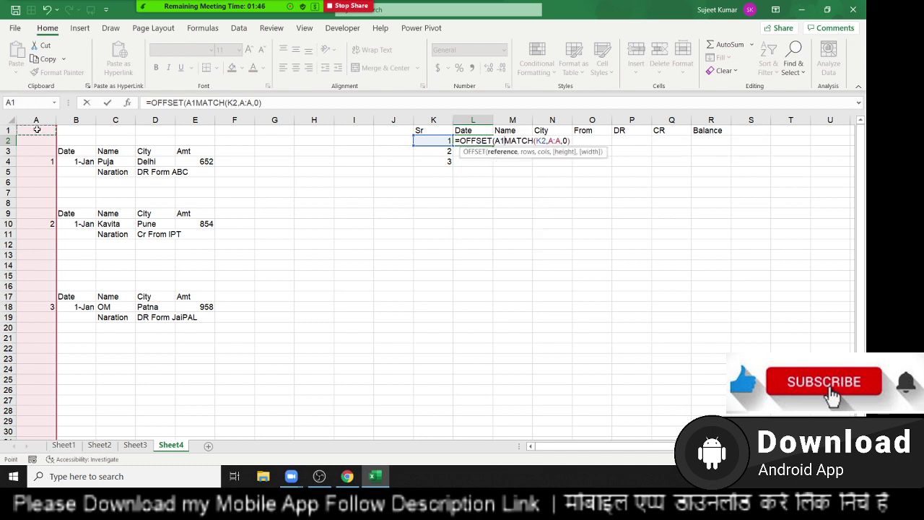
pyautogui.write(',')
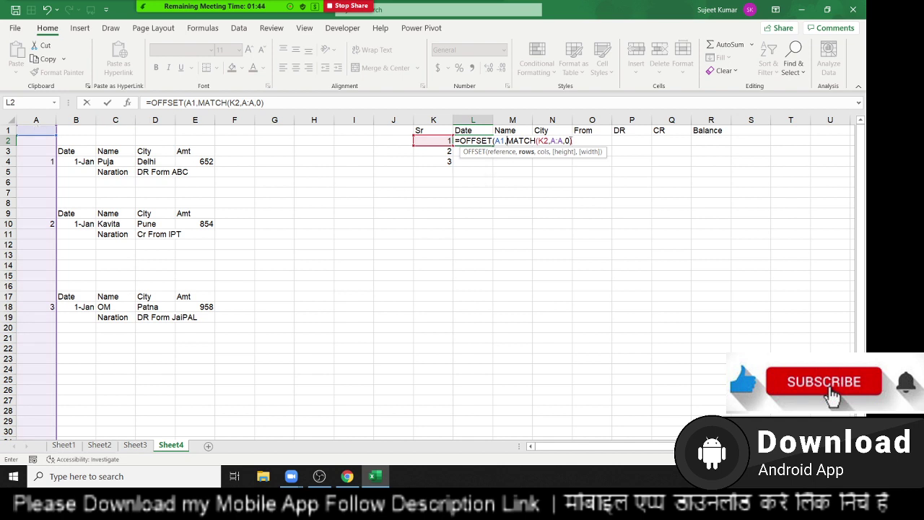
pyautogui.click(578, 140)
pyautogui.write('-1')
pyautogui.write(',')
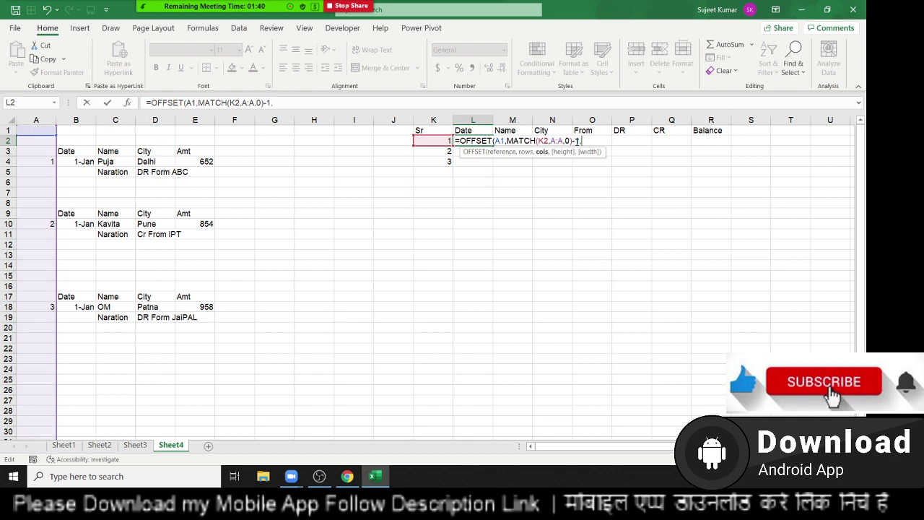
pyautogui.write('1')
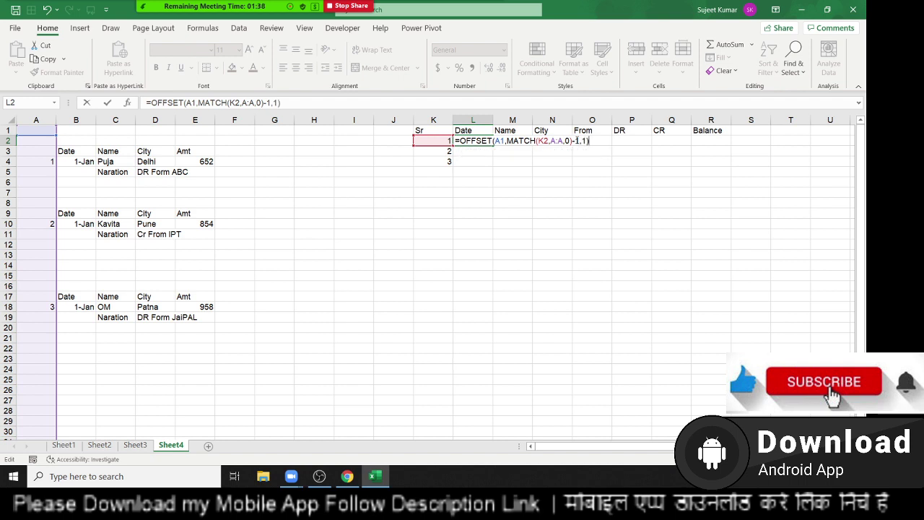
pyautogui.hotkey('ctrl', 'Return')
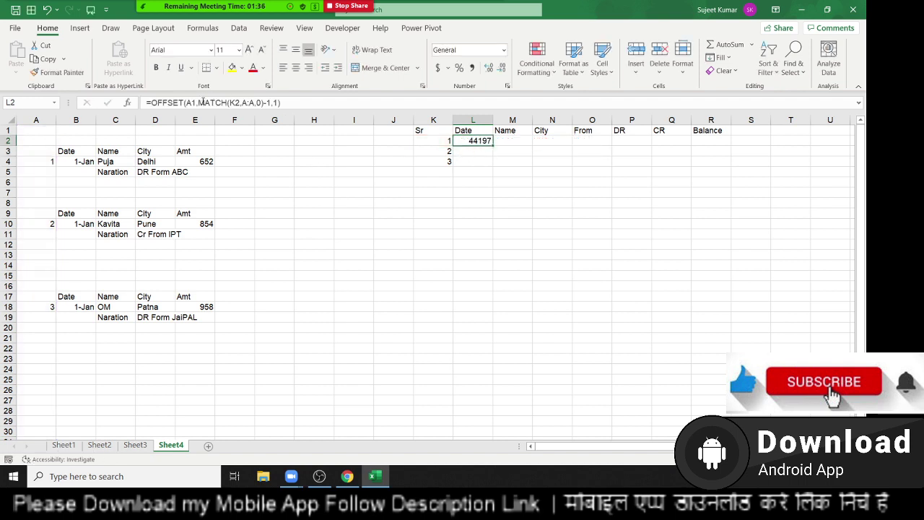
# Make A1 absolute in L2's OFFSET formula and copy the formula text.
pyautogui.click(211, 101)
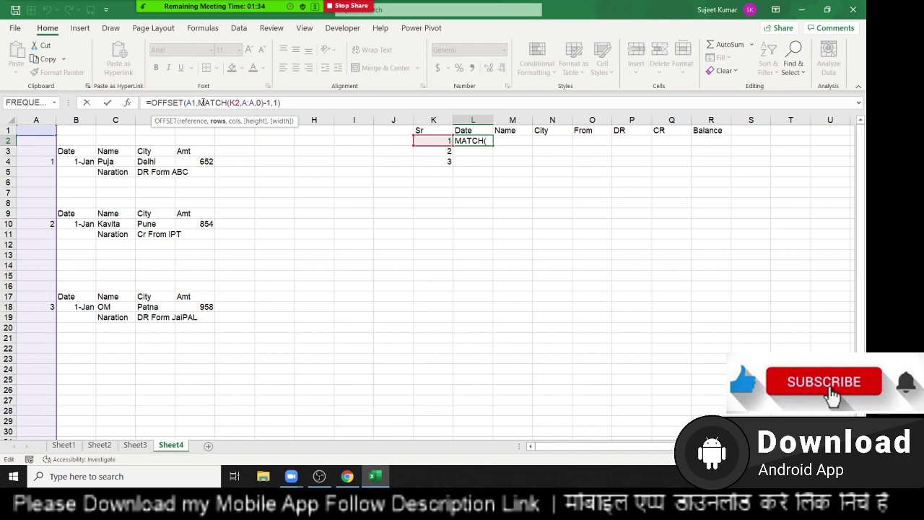
pyautogui.click(191, 103)
pyautogui.press('F4')
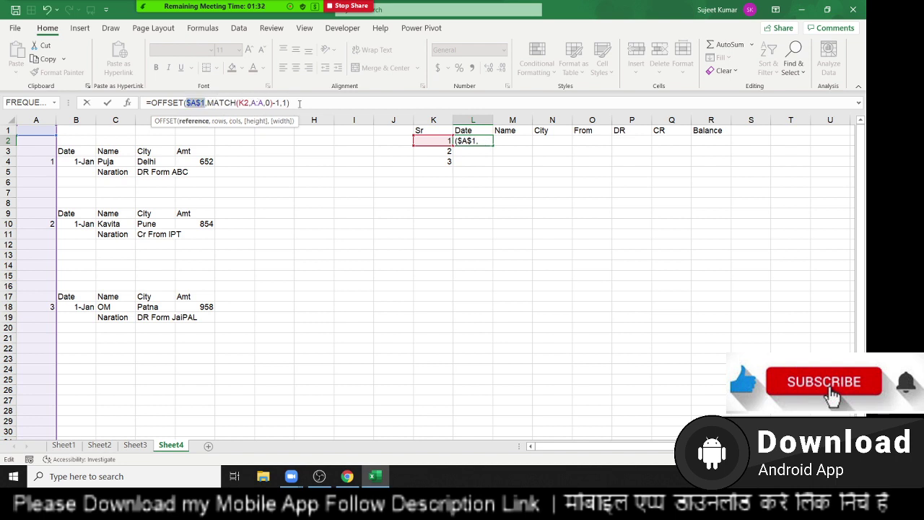
pyautogui.moveTo(291, 103); pyautogui.dragTo(70, 103)
pyautogui.hotkey('ctrl', 'c')
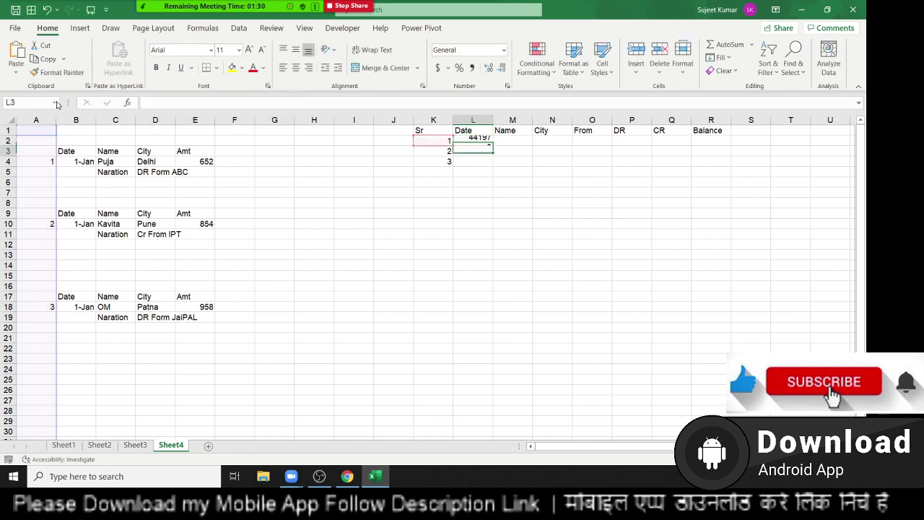
pyautogui.hotkey('ctrl', 'Return')
# Paste the OFFSET formula into M2 with column offset 2 so it shows Puja.
pyautogui.press('Right')
pyautogui.hotkey('ctrl', 'v')
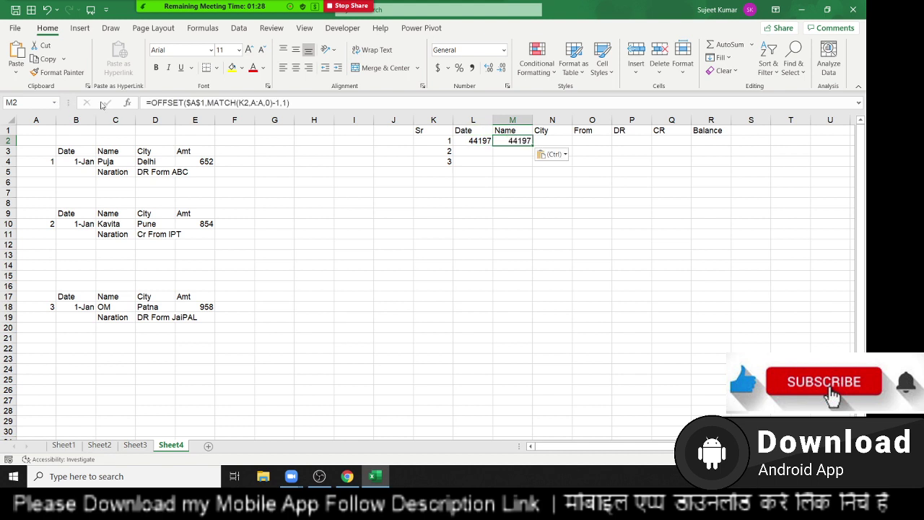
pyautogui.click(287, 103)
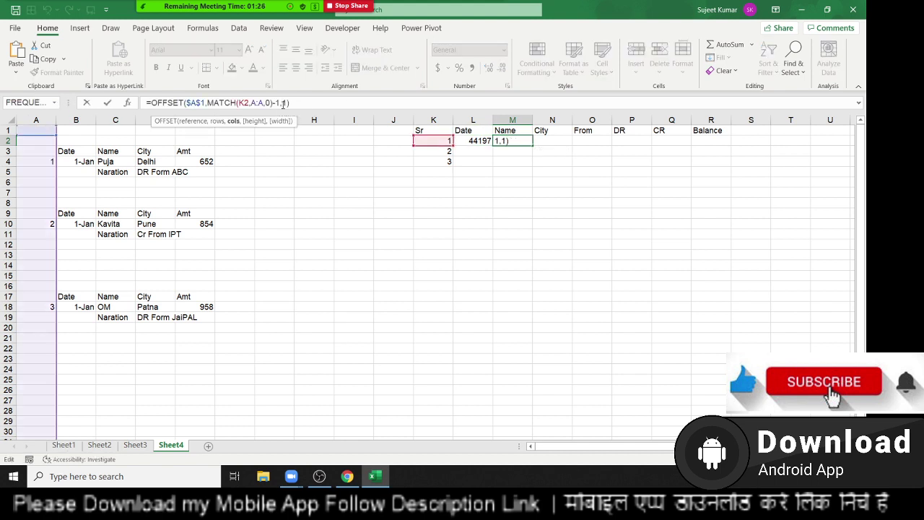
pyautogui.press('BackSpace')
pyautogui.write('2')
pyautogui.hotkey('ctrl', 'Return')
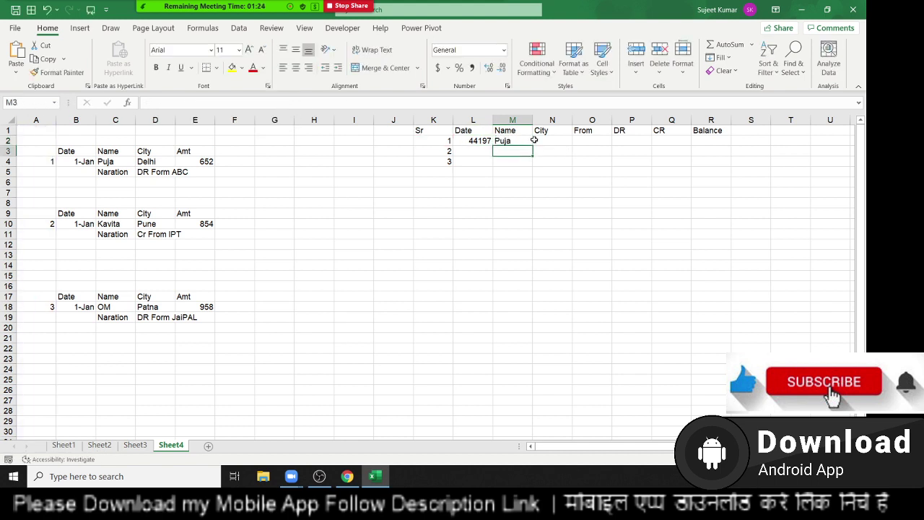
# Paste the OFFSET formula into N2 with column offset 3 so it shows Delhi.
pyautogui.click(536, 140)
pyautogui.hotkey('ctrl', 'v')
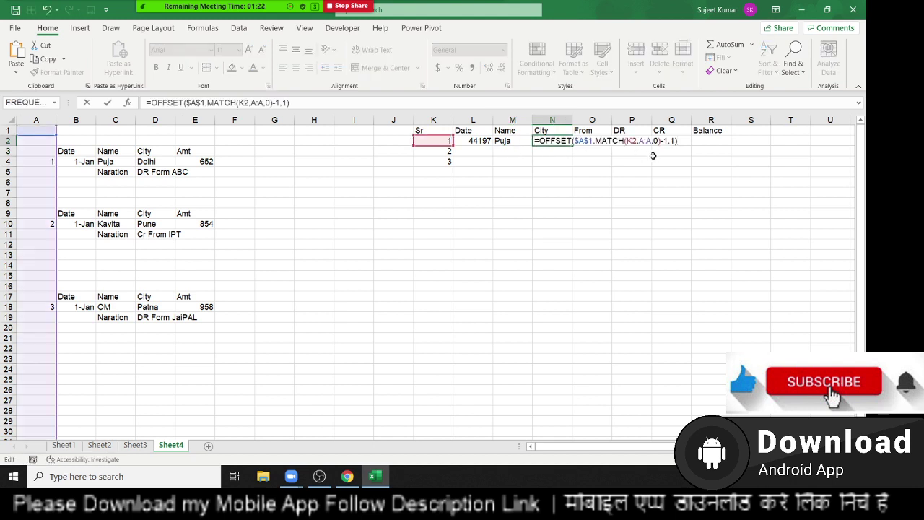
pyautogui.click(676, 141)
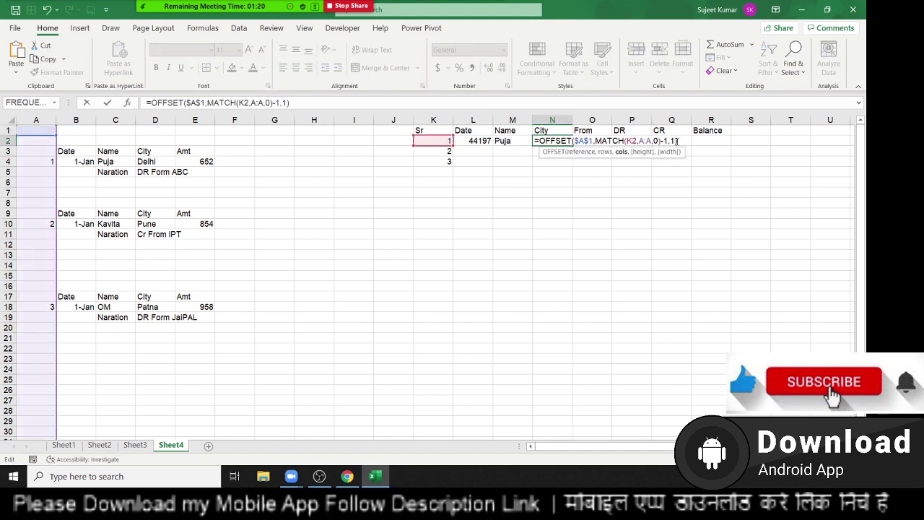
pyautogui.press('BackSpace')
pyautogui.write('3')
pyautogui.press('Return')
# Paste the OFFSET formula into O2 with column 2 and no -1, showing DR Form ABC.
pyautogui.click(578, 143)
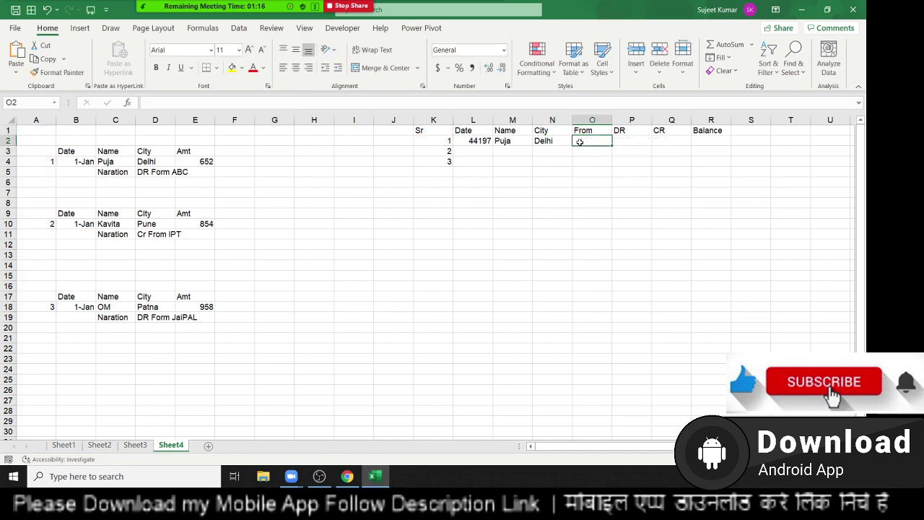
pyautogui.hotkey('ctrl', 'v')
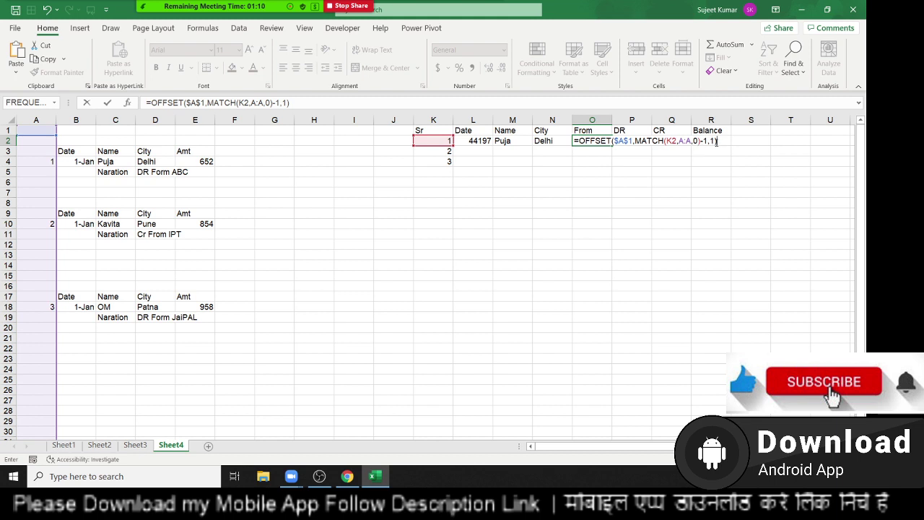
pyautogui.click(717, 142)
pyautogui.press('BackSpace')
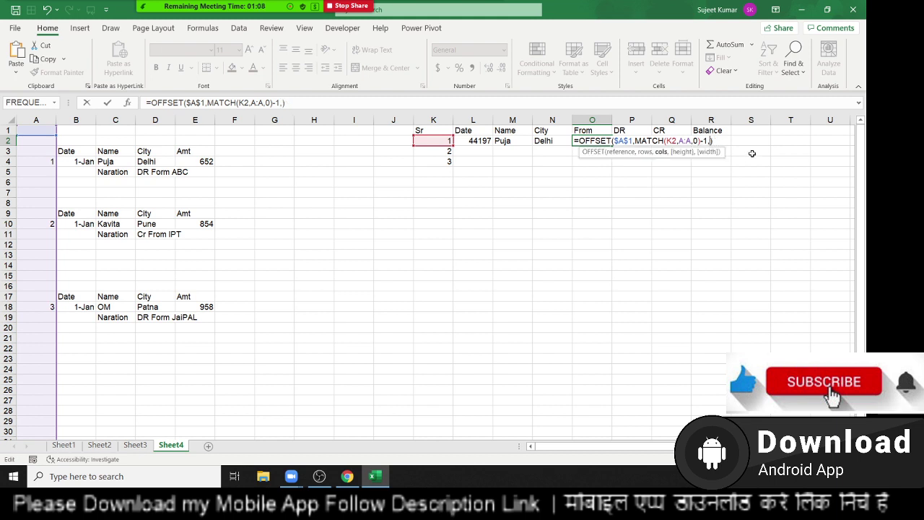
pyautogui.write('2')
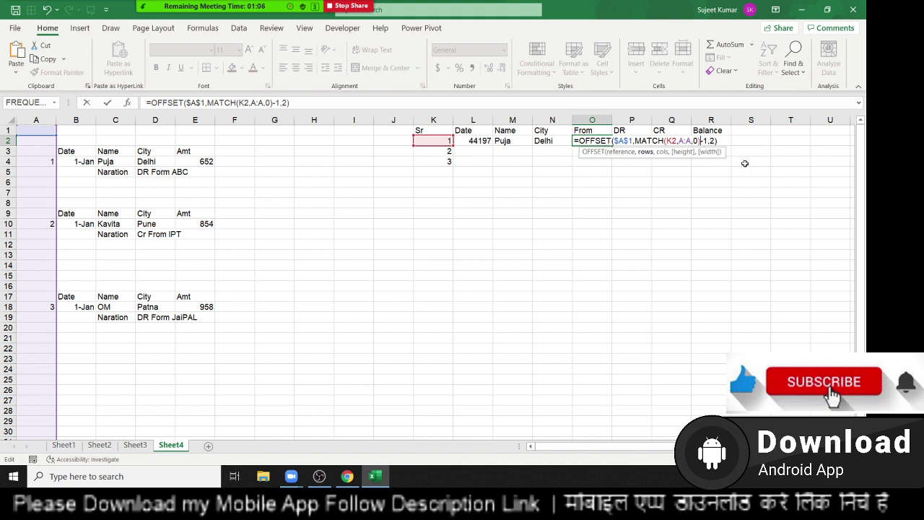
pyautogui.press('Left')
pyautogui.press('Left')
pyautogui.press('Delete')
pyautogui.press('Delete')
pyautogui.press('Return')
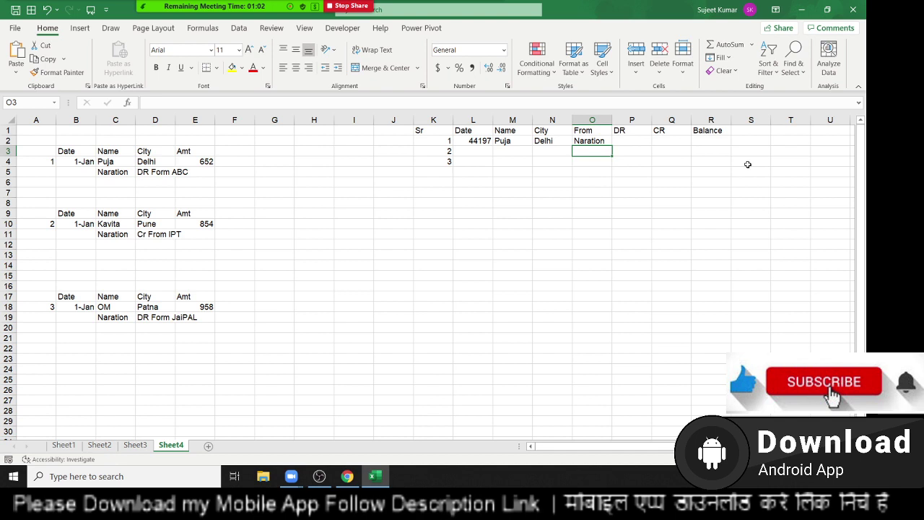
pyautogui.press('Up')
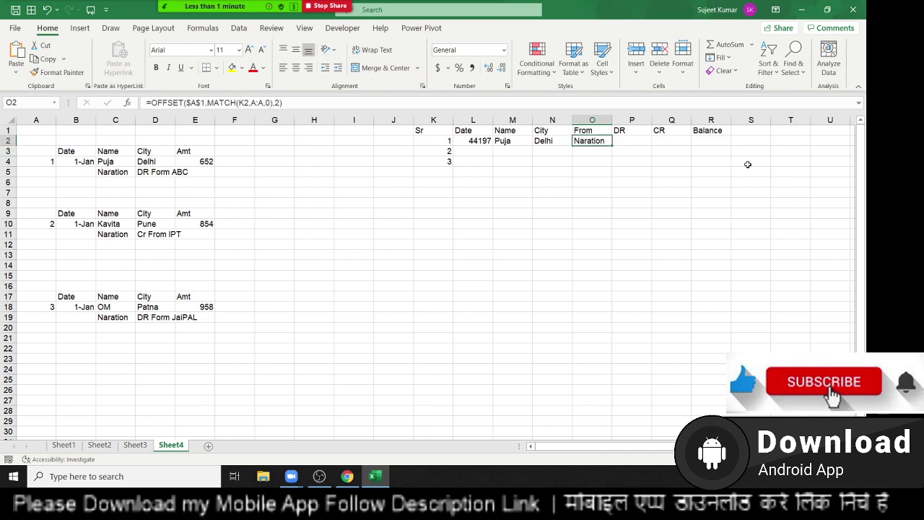
pyautogui.click(276, 103)
pyautogui.press('Return')
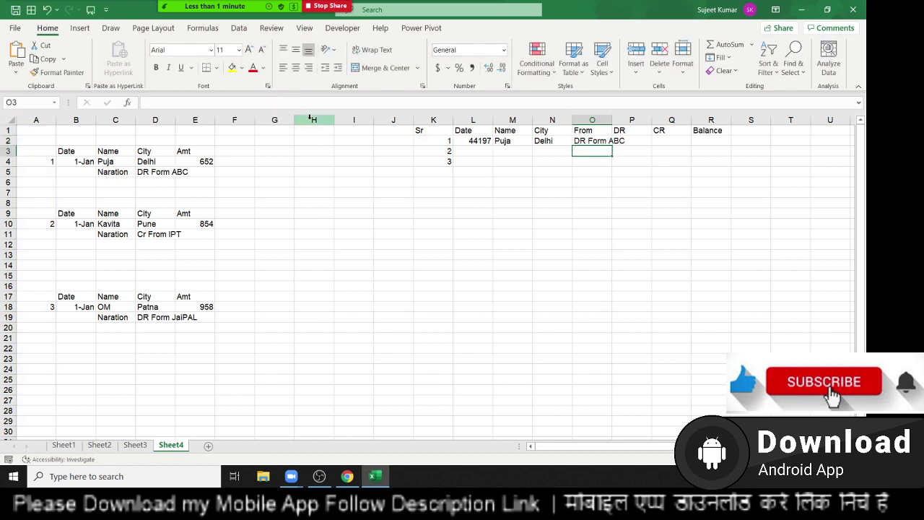
# Enter =SEARCH("From",O2,1) in O3 via SEARCH autocomplete; it shows #VALUE!
pyautogui.press('Up')
pyautogui.press('Down')
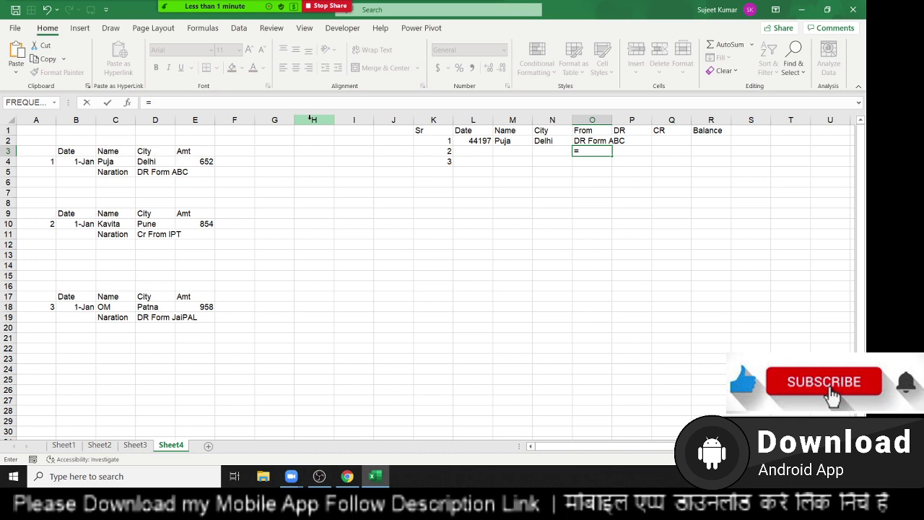
pyautogui.write('fi')
pyautogui.press('BackSpace')
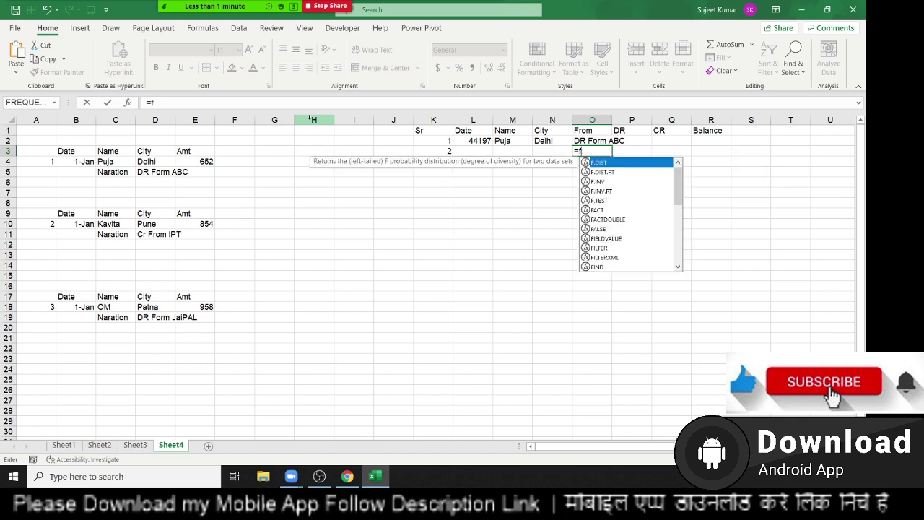
pyautogui.press('BackSpace')
pyautogui.write('sea')
pyautogui.press('Tab')
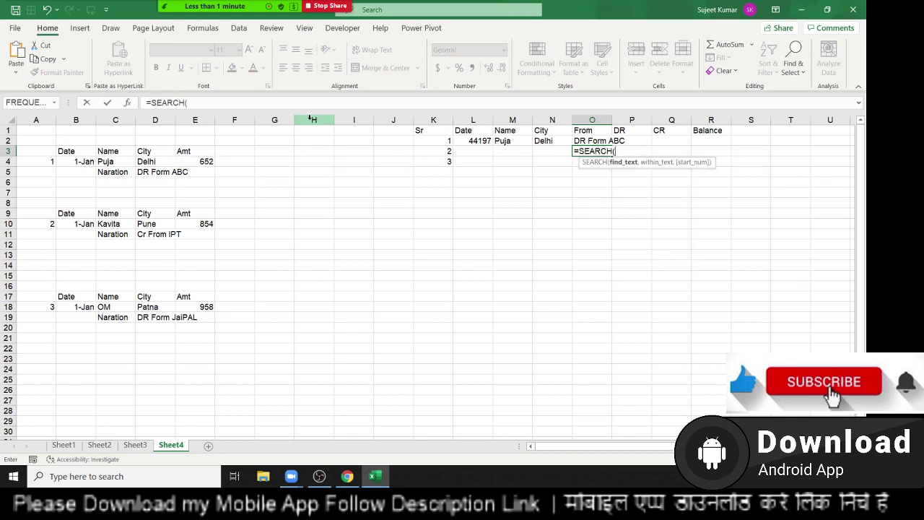
pyautogui.write('"')
pyautogui.write('Fr')
pyautogui.write('om"')
pyautogui.write(',')
pyautogui.press('Up')
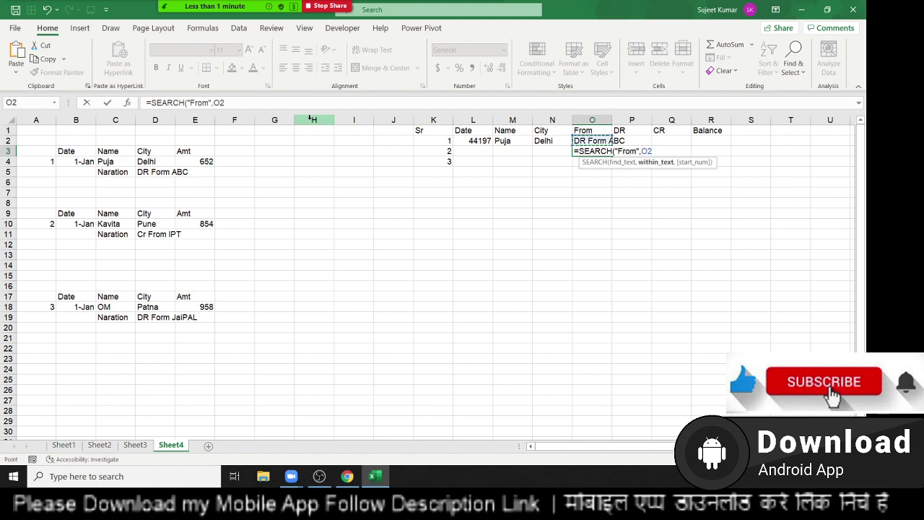
pyautogui.write(',1')
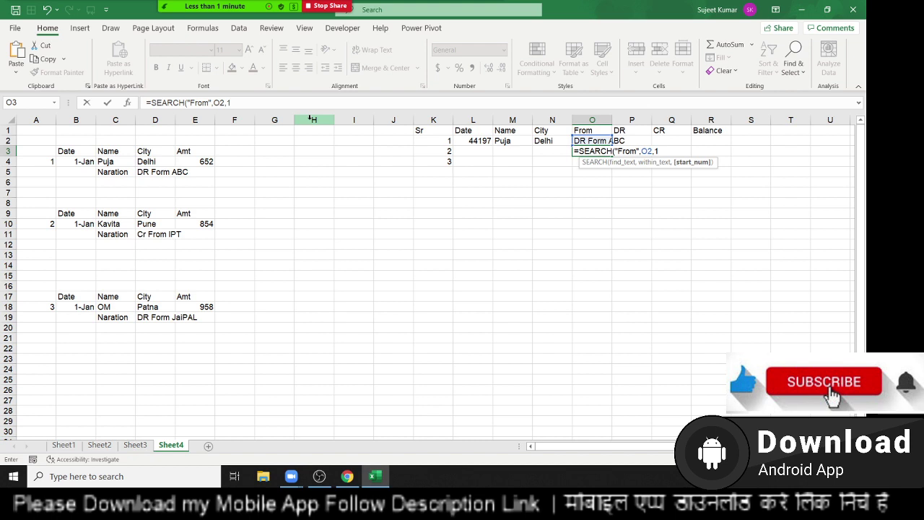
pyautogui.press('Return')
pyautogui.press('Up')
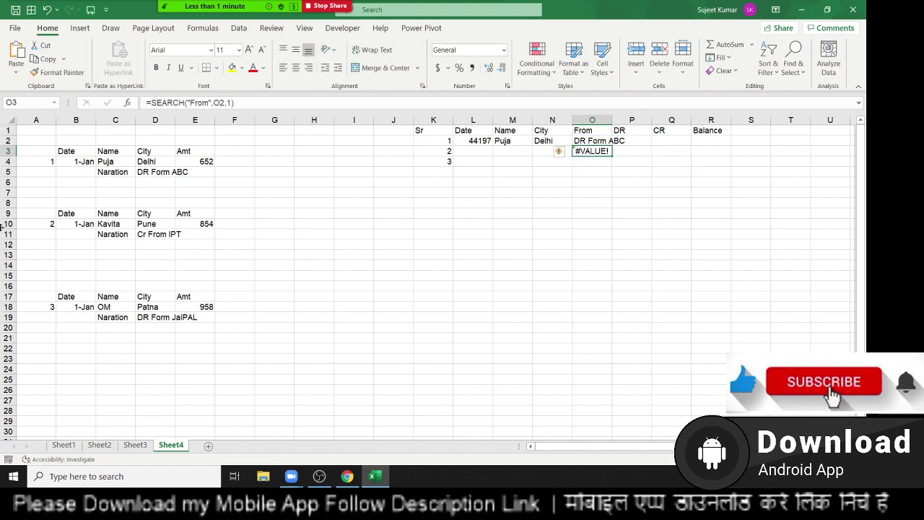
# Correct D5's narration to 'DR From ABC' and check D11's narration.
pyautogui.doubleClick(150, 173)
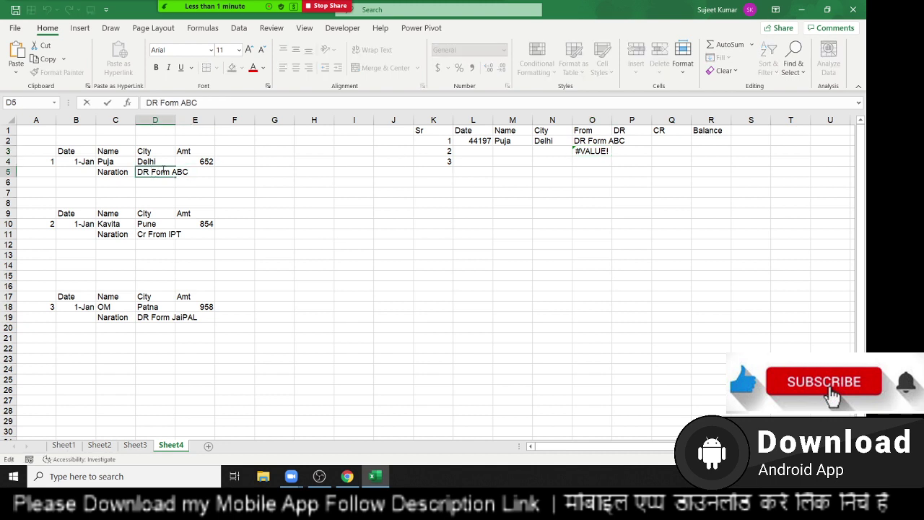
pyautogui.press('BackSpace')
pyautogui.press('BackSpace')
pyautogui.press('BackSpace')
pyautogui.write('rom')
pyautogui.press('Return')
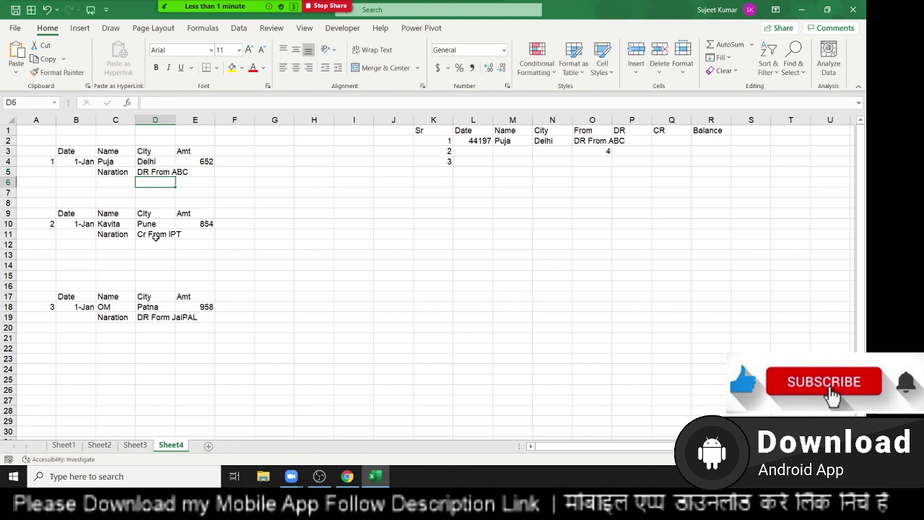
pyautogui.press('Down')
pyautogui.press('Down')
pyautogui.press('Down')
pyautogui.press('Up')
pyautogui.press('Up')
pyautogui.press('Up')
pyautogui.press('Up')
pyautogui.press('Up')
pyautogui.doubleClick(183, 236)
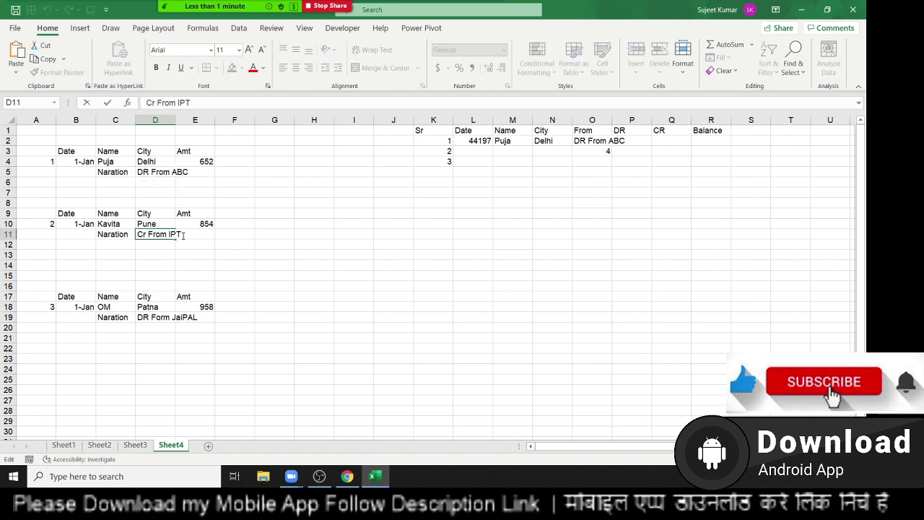
pyautogui.press('Return')
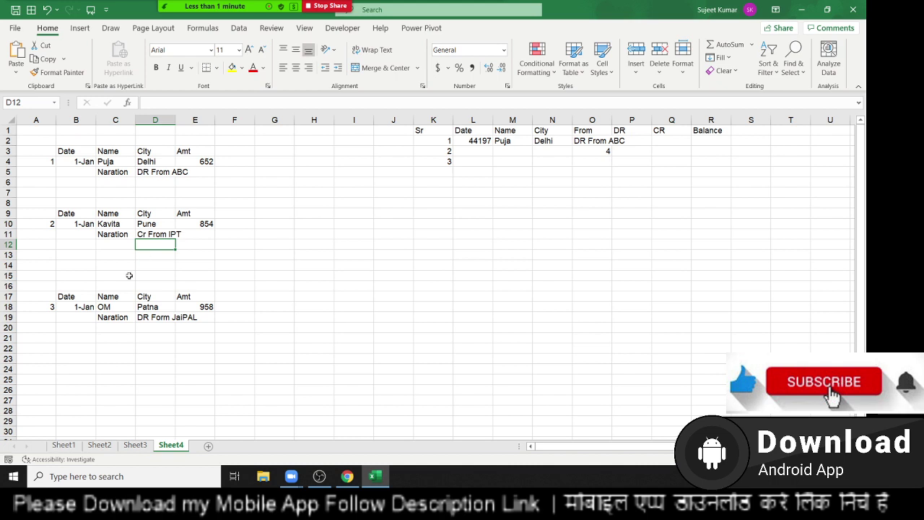
# Correct D19's narration to 'DR From JaiPAL'.
pyautogui.click(164, 318)
pyautogui.doubleClick(164, 318)
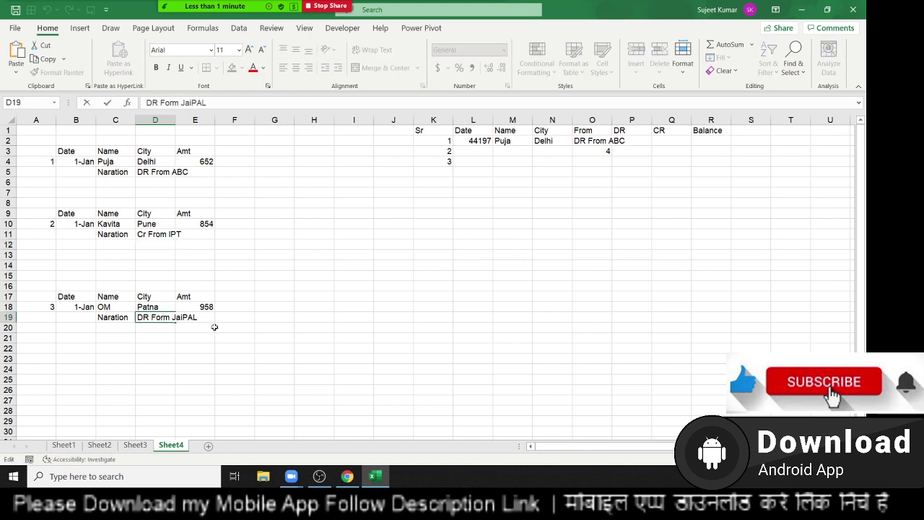
pyautogui.press('BackSpace')
pyautogui.press('BackSpace')
pyautogui.write('ro')
pyautogui.press('Return')
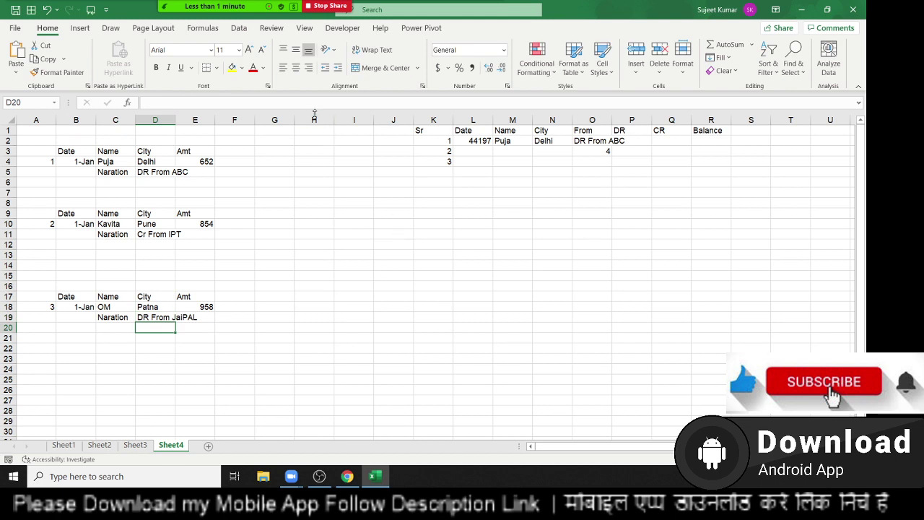
# End the current Zoom meeting for everyone.
pyautogui.moveTo(250, 4)
pyautogui.click(488, 14)
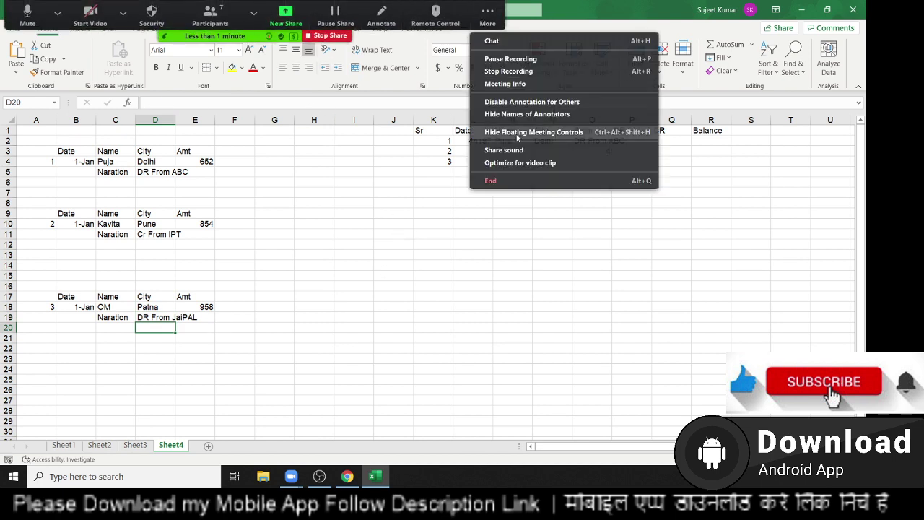
pyautogui.click(527, 182)
pyautogui.click(466, 208)
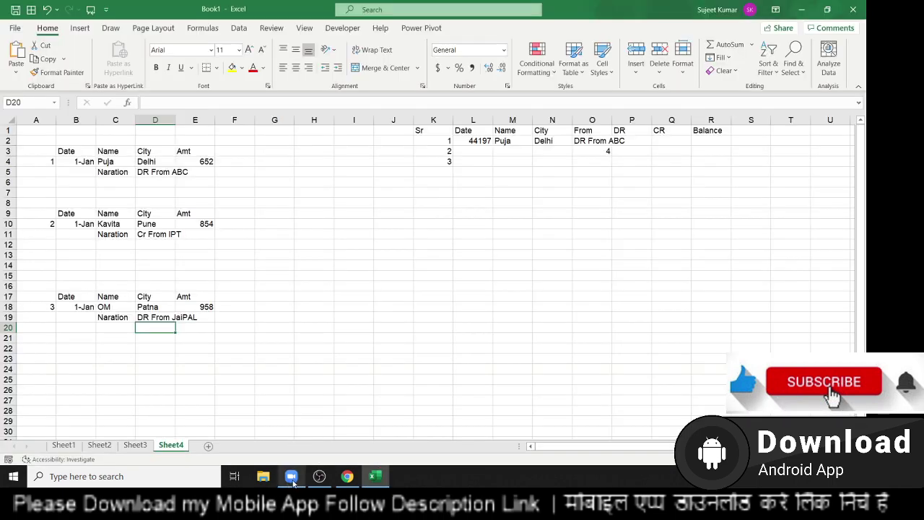
# Move the recording-conversion notice aside and share the entire screen in the meeting.
pyautogui.moveTo(292, 482)
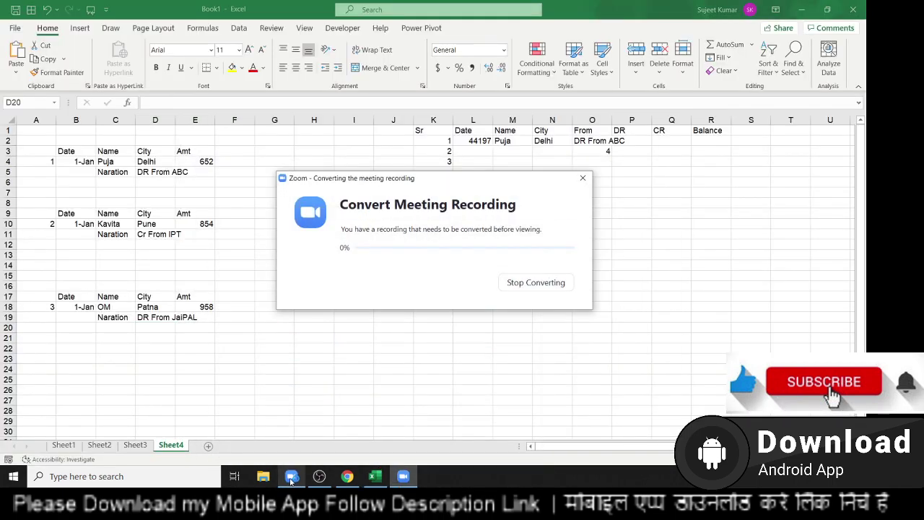
pyautogui.click(292, 482)
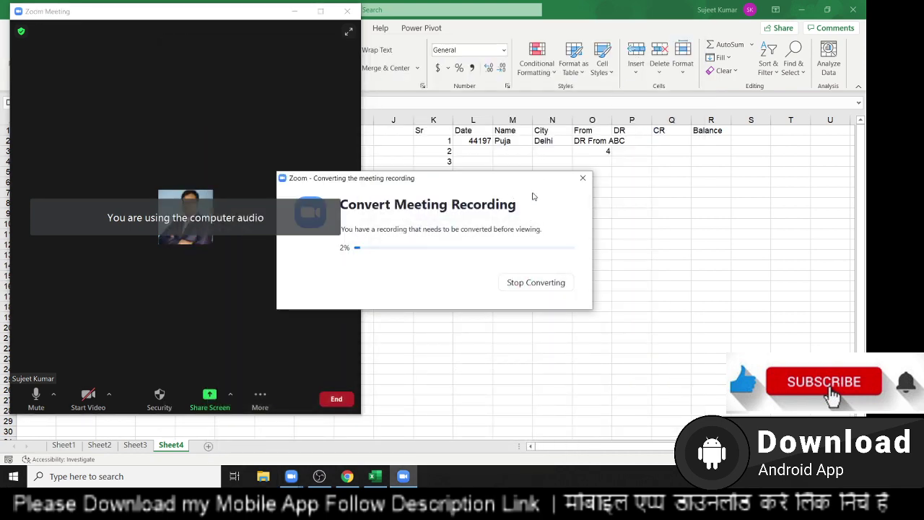
pyautogui.moveTo(522, 182); pyautogui.dragTo(629, 470)
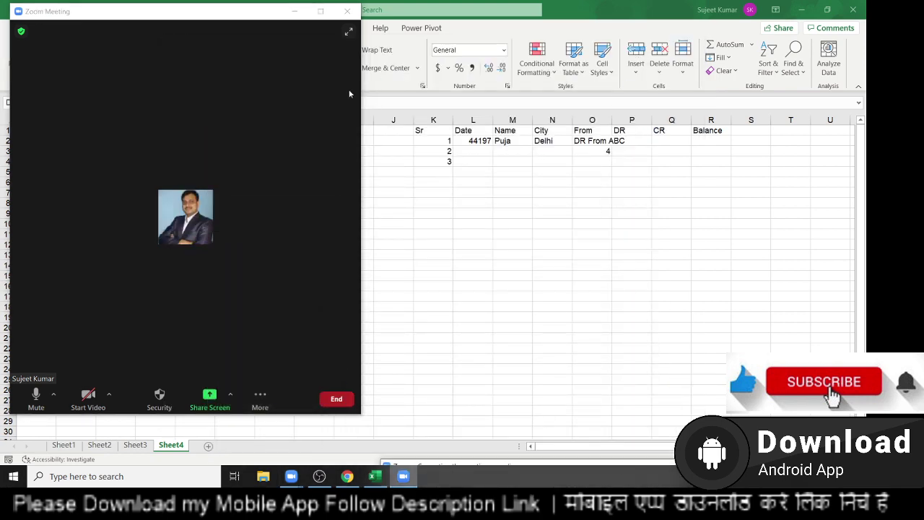
pyautogui.click(210, 397)
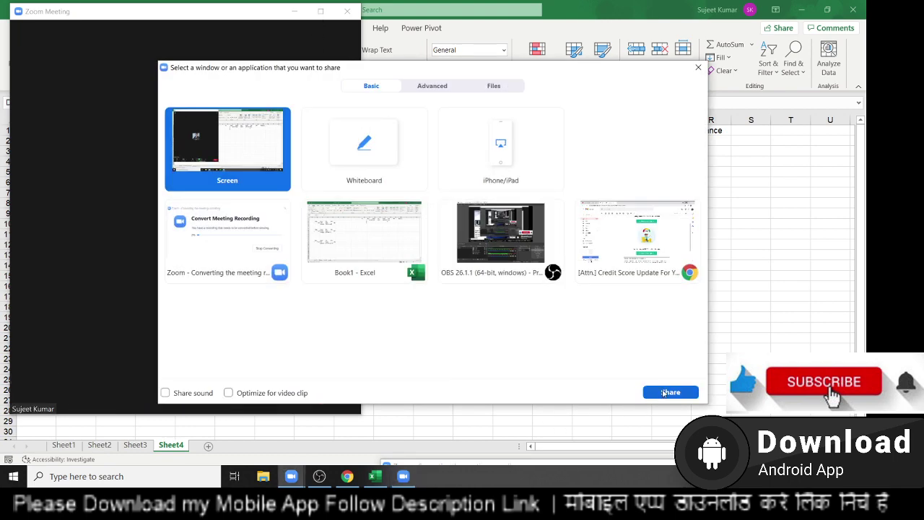
pyautogui.click(659, 393)
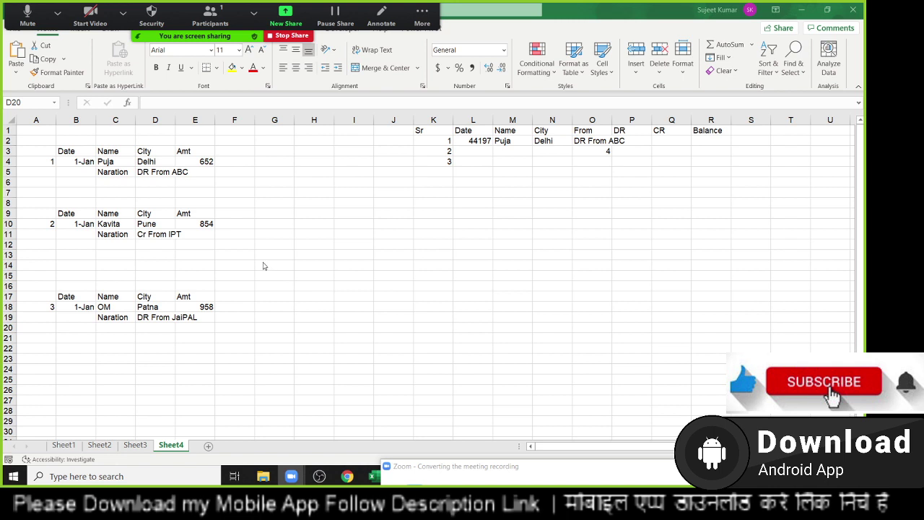
# Admit the waiting attendees from the notice and the Participants list, then close the list.
pyautogui.click(601, 155)
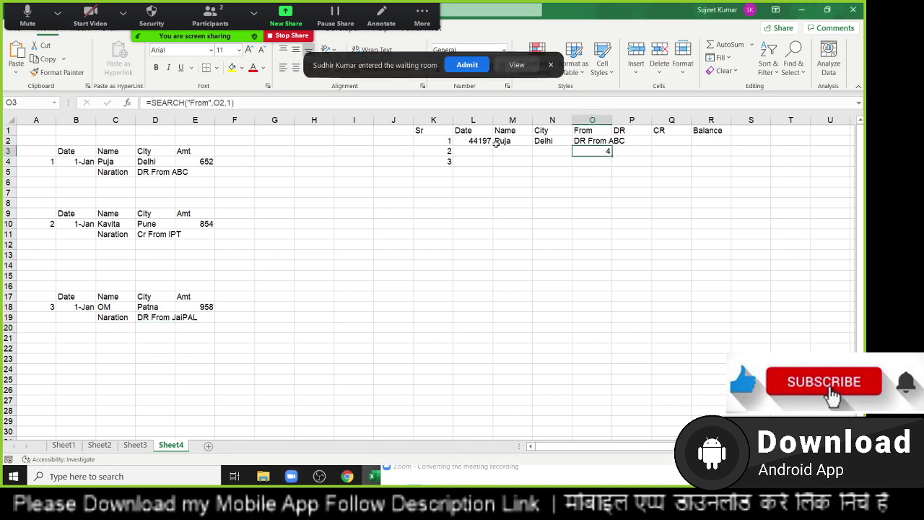
pyautogui.click(469, 68)
pyautogui.click(122, 13)
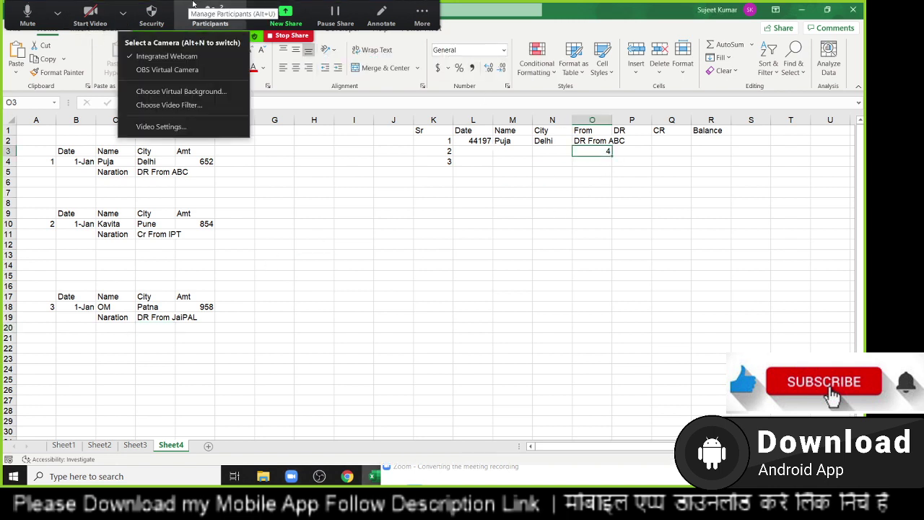
pyautogui.click(207, 20)
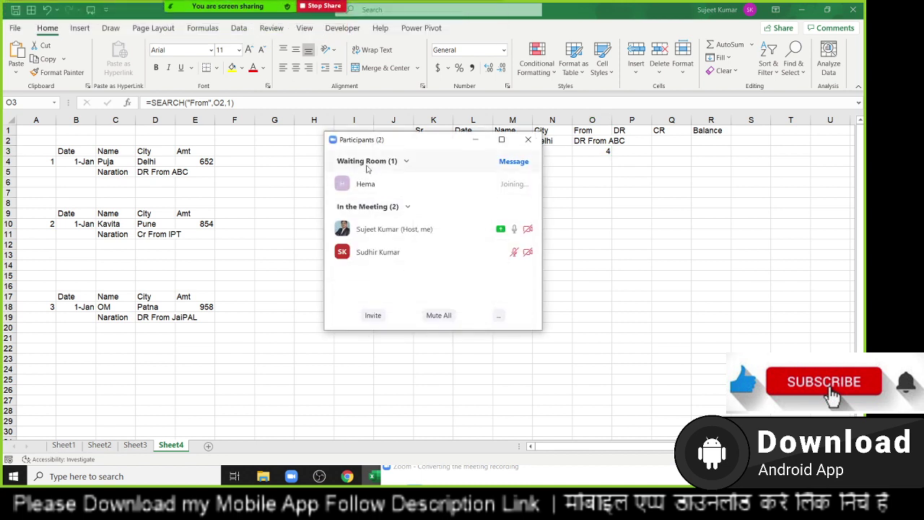
pyautogui.moveTo(440, 208)
pyautogui.click(473, 208)
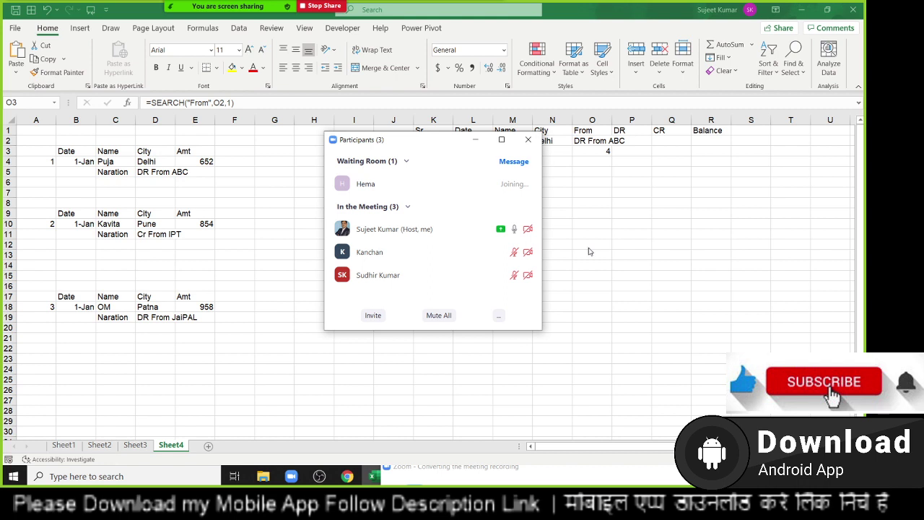
pyautogui.click(528, 139)
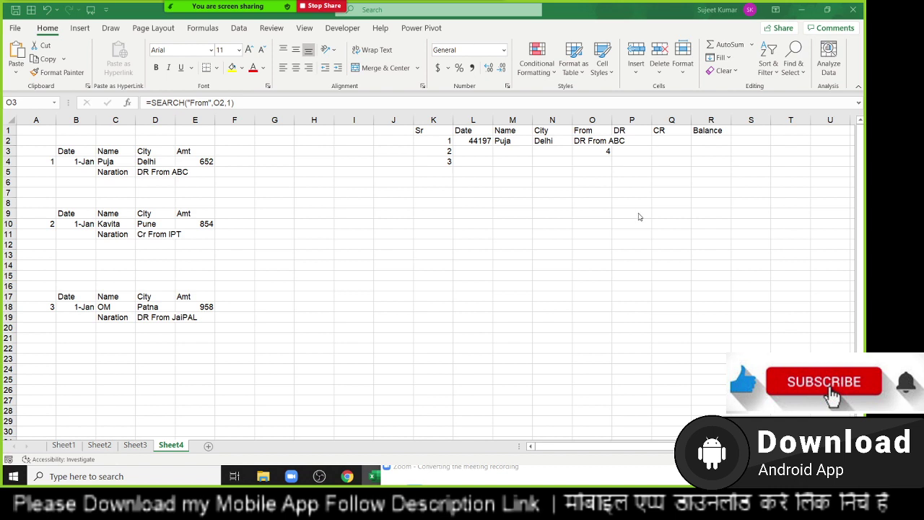
# Append +4 to O3's =SEARCH("From",O2,1) formula.
pyautogui.click(607, 149)
pyautogui.doubleClick(607, 149)
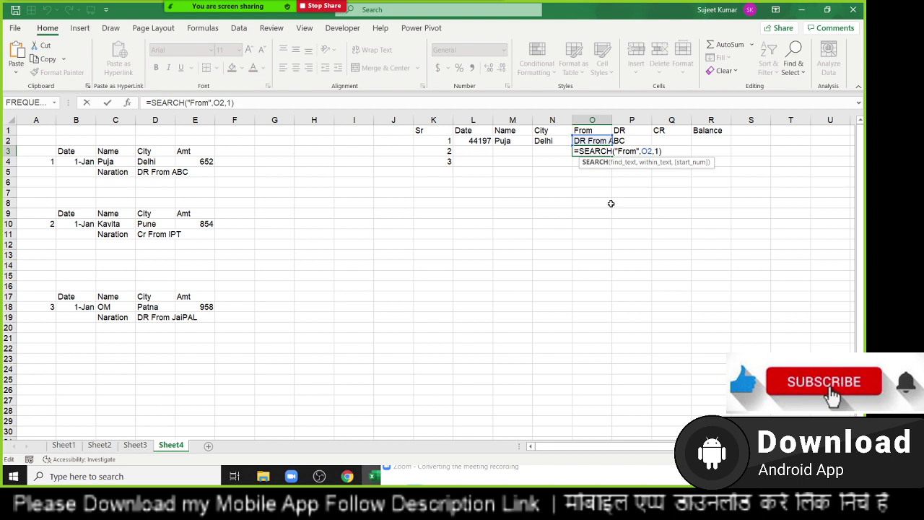
pyautogui.press('Return')
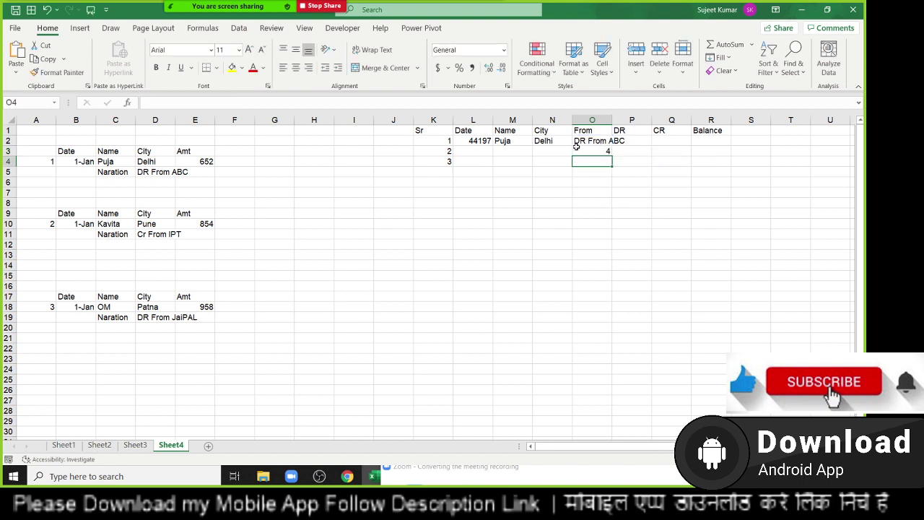
pyautogui.click(582, 149)
pyautogui.doubleClick(583, 150)
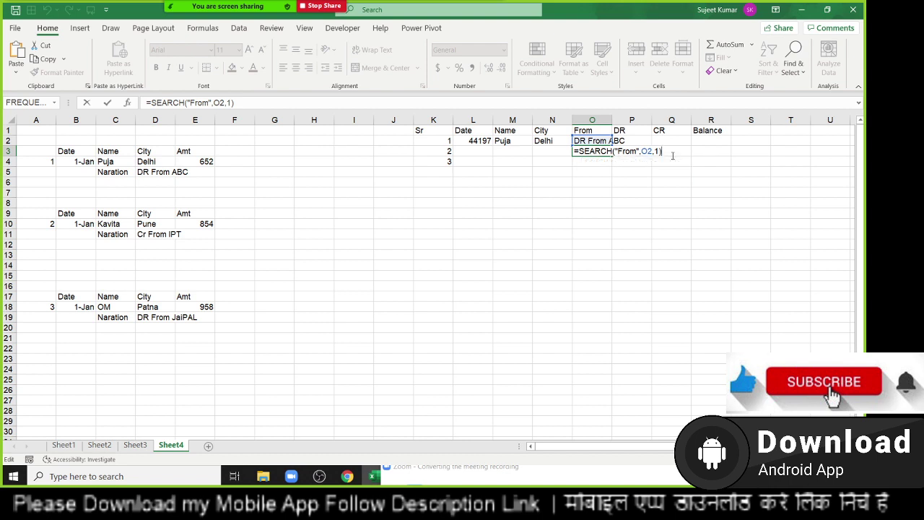
pyautogui.write('+4')
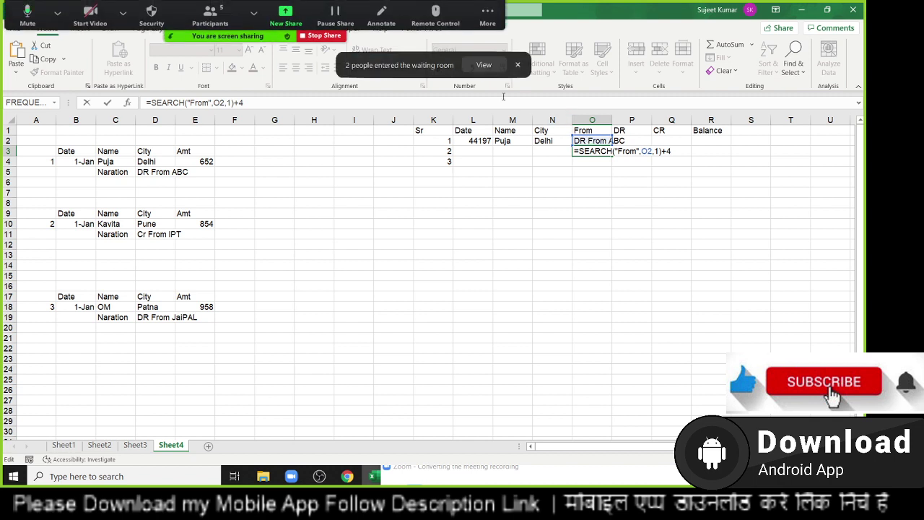
# Admit the new waiting-room attendee, then commit O3 so it shows 8.
pyautogui.click(493, 67)
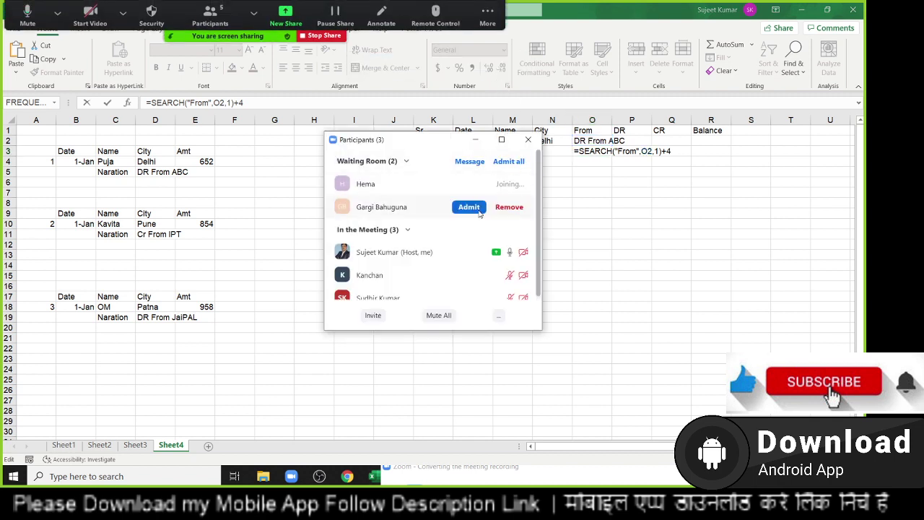
pyautogui.click(466, 207)
pyautogui.click(528, 139)
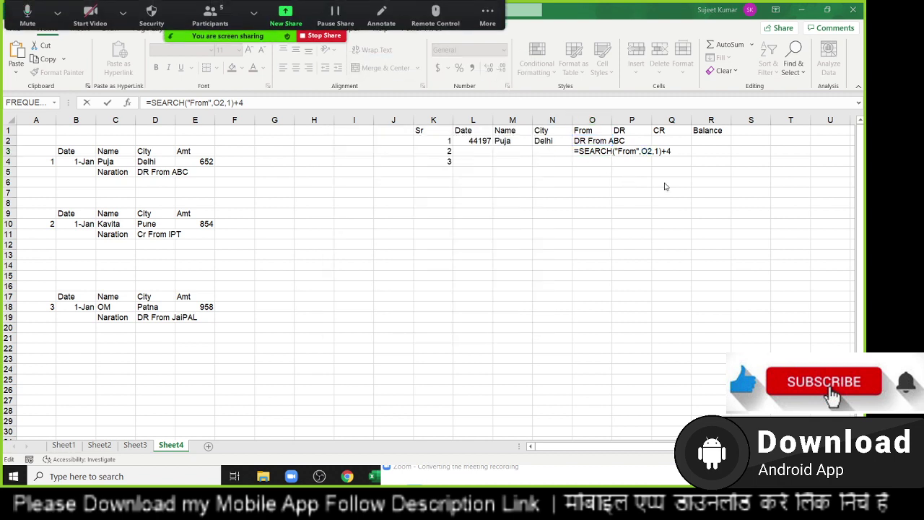
pyautogui.click(608, 161)
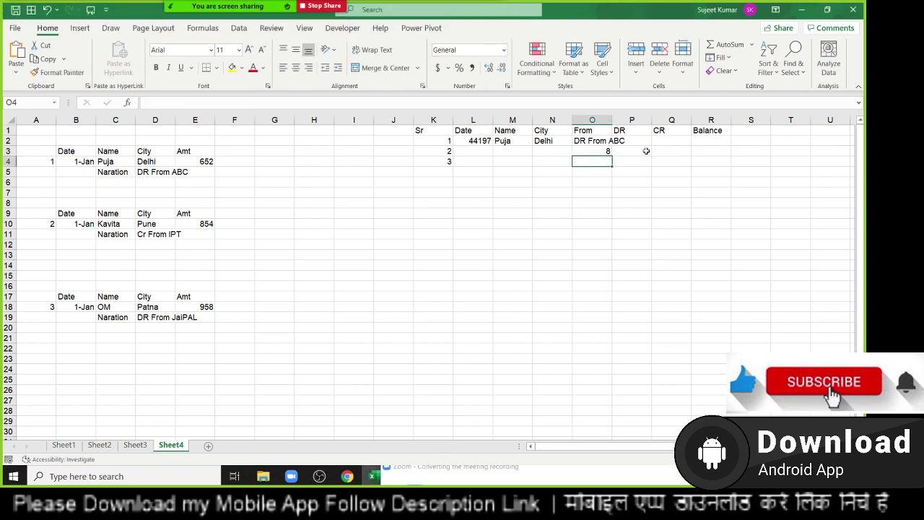
pyautogui.write('=ri')
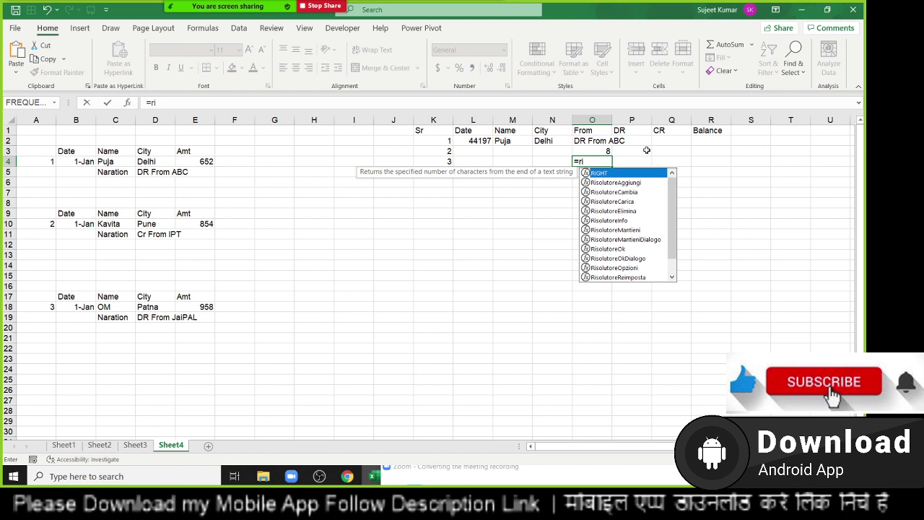
# Enter =RIGHT(O2,LEN(O2)-O3) in O4 and accept Excel's correction, so O4 shows ABC.
pyautogui.press('Tab')
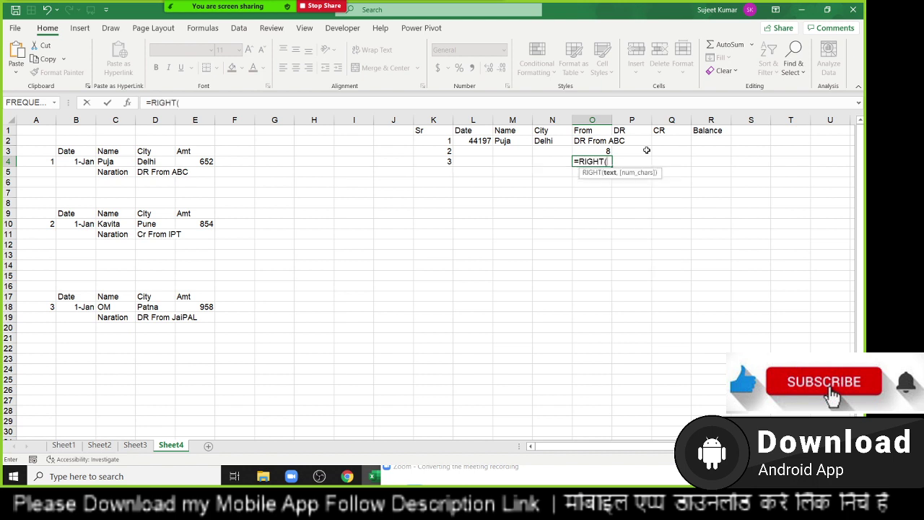
pyautogui.press('Up')
pyautogui.press('Up')
pyautogui.write(',')
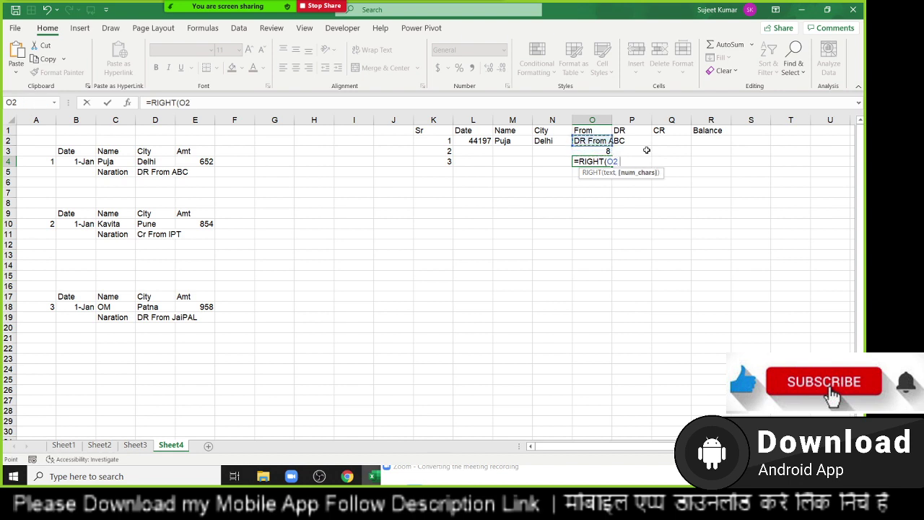
pyautogui.write('LEN')
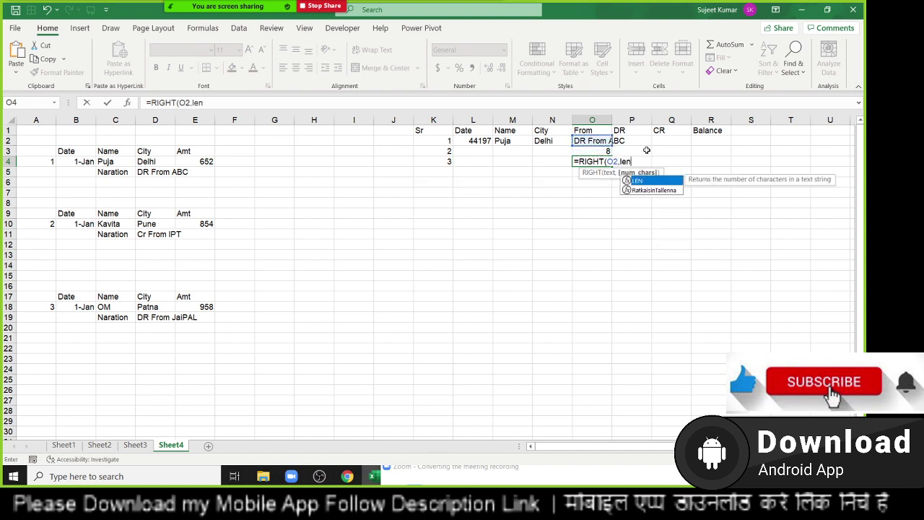
pyautogui.press('Tab')
pyautogui.press('Up')
pyautogui.press('Up')
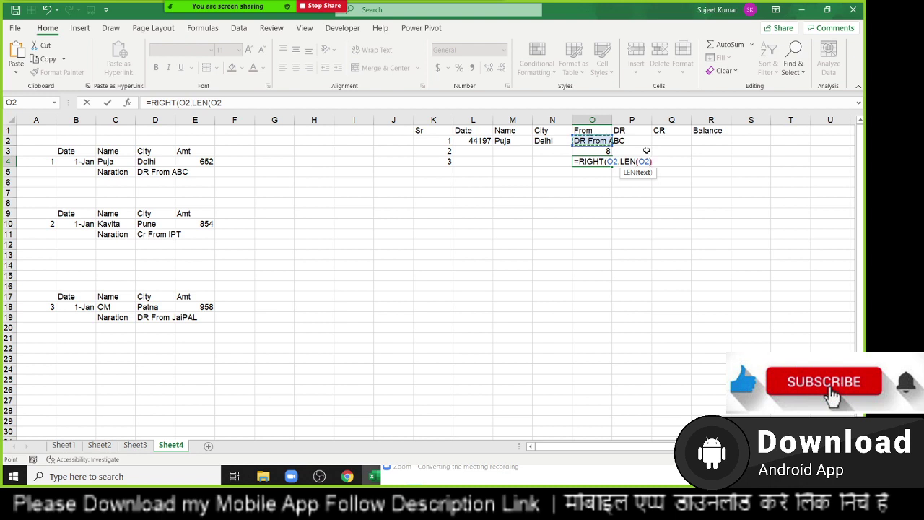
pyautogui.write(')-')
pyautogui.press('Up')
pyautogui.press('Return')
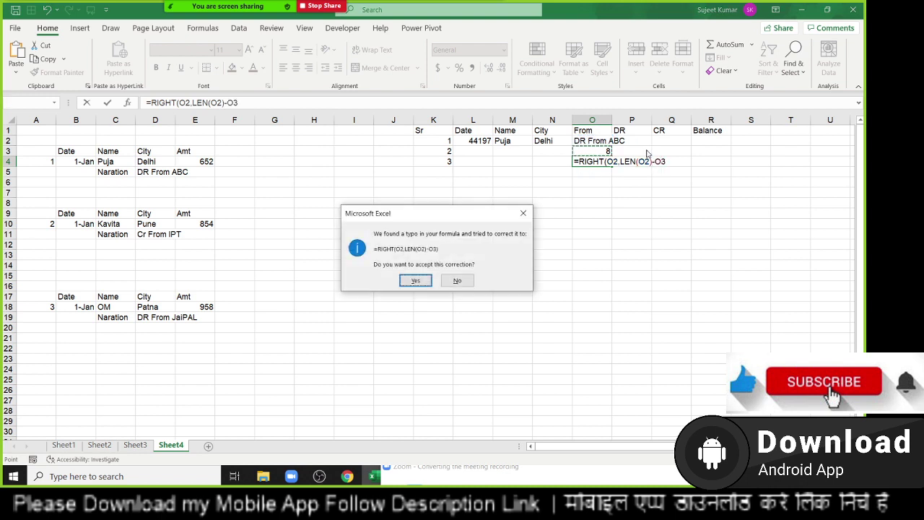
pyautogui.press('Return')
pyautogui.press('Up')
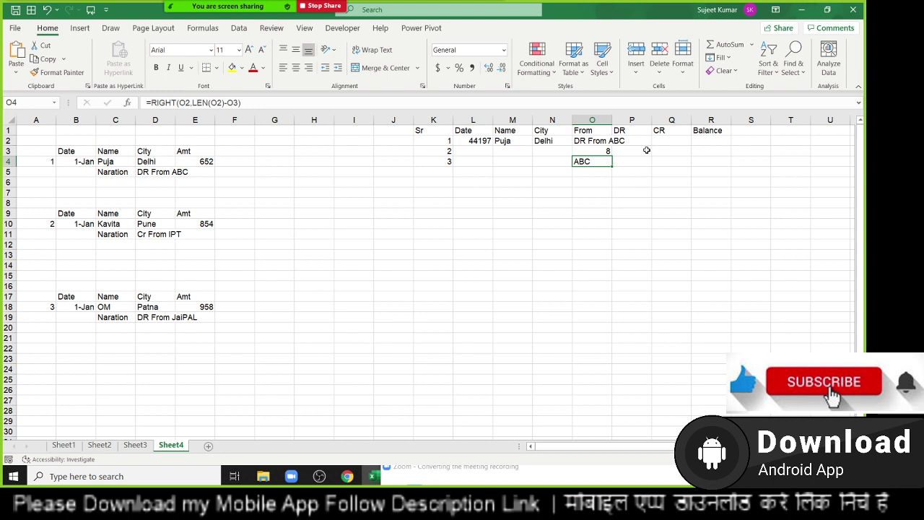
pyautogui.press('Up')
pyautogui.press('Up')
# Copy the OFFSET-MATCH narration lookup formula from O2, leaving O2 unchanged.
pyautogui.press('Down')
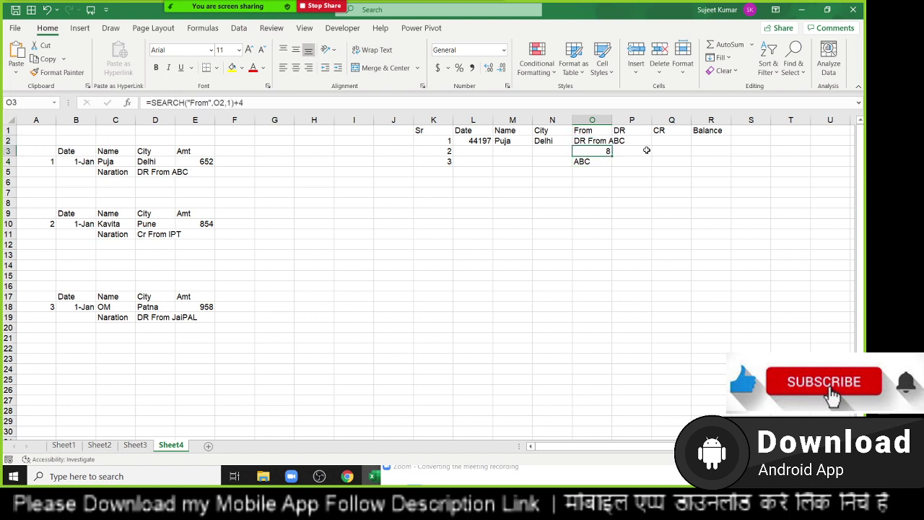
pyautogui.press('Up')
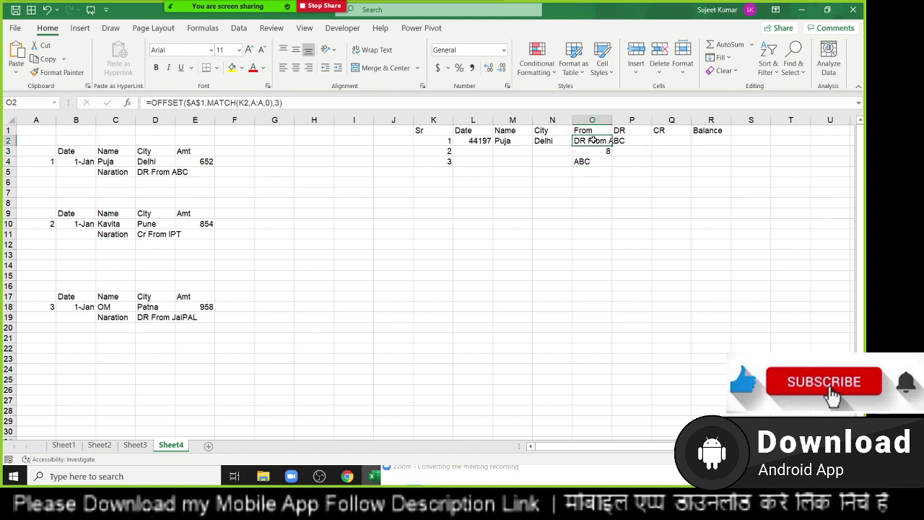
pyautogui.doubleClick(592, 140)
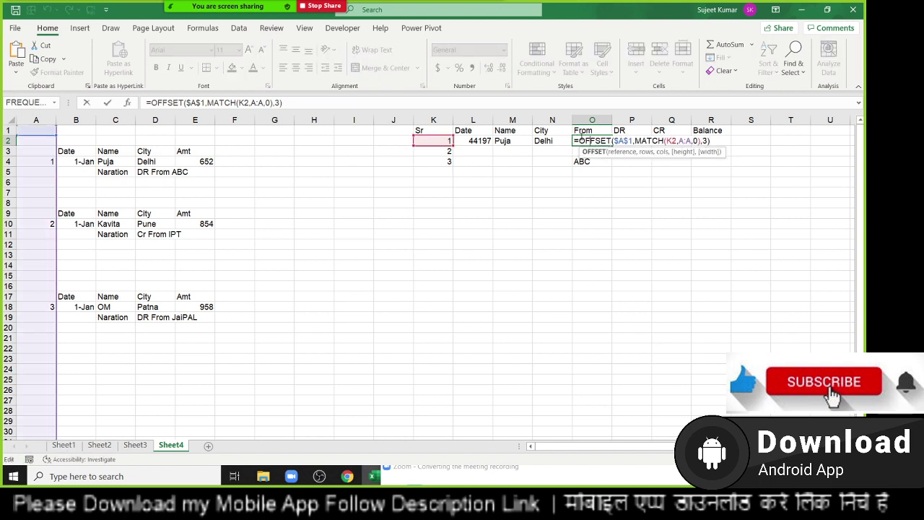
pyautogui.moveTo(582, 140); pyautogui.dragTo(754, 135)
pyautogui.press('Escape')
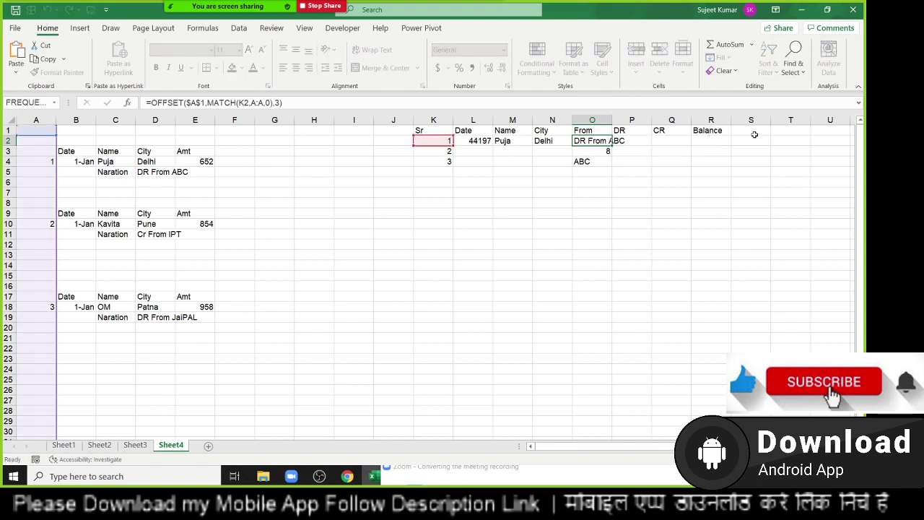
pyautogui.press('Return')
# Replace O2 in O3's SEARCH formula with the OFFSET-MATCH lookup, still returning 8.
pyautogui.press('F2')
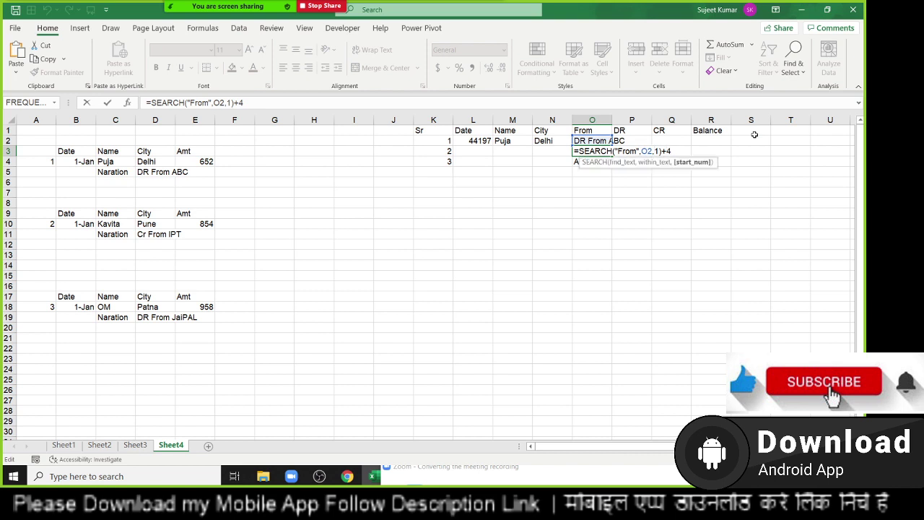
pyautogui.press('Left')
pyautogui.press('Left')
pyautogui.hotkey('ctrl', 'v')
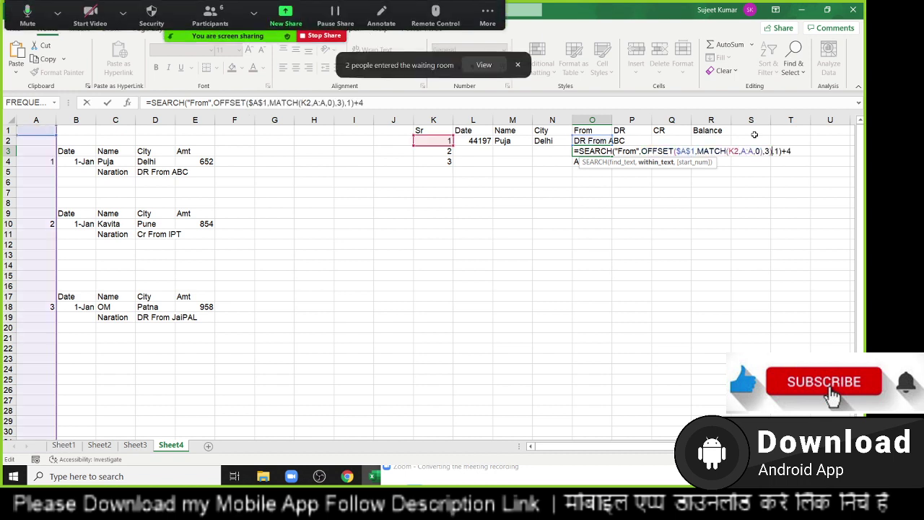
pyautogui.press('Return')
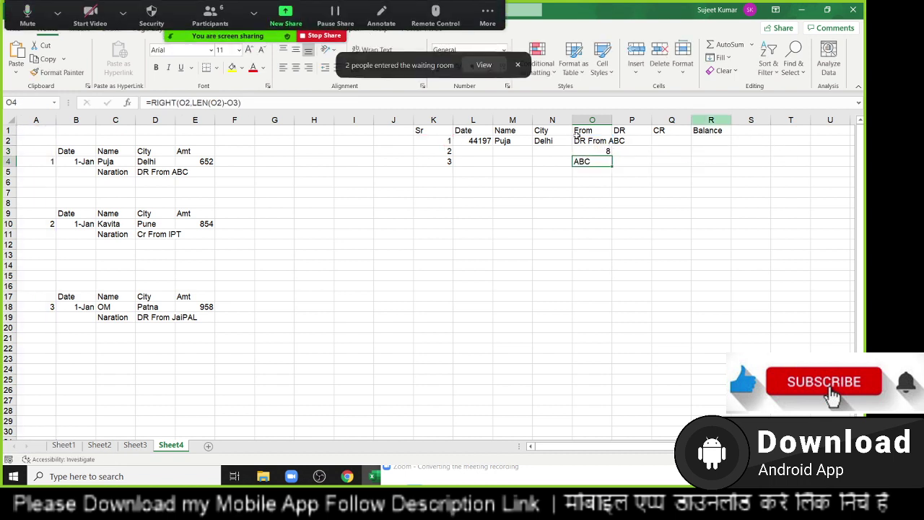
pyautogui.click(483, 66)
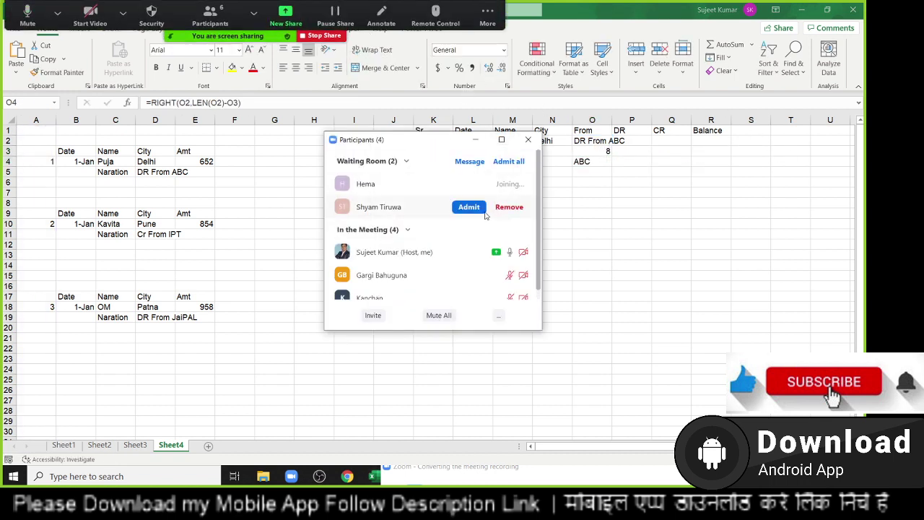
pyautogui.click(529, 139)
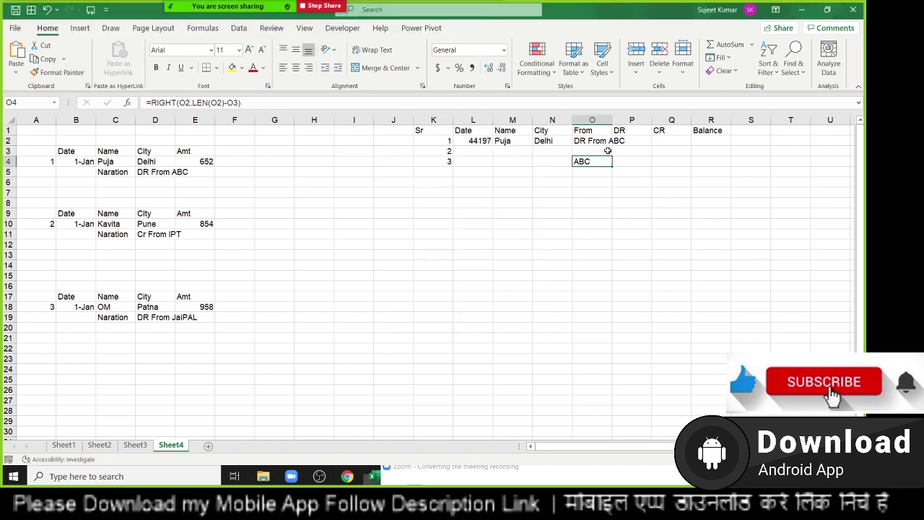
# Review O2 to O4 and copy the narration lookup from O3's formula.
pyautogui.press('F2')
pyautogui.hotkey('ctrl', 'Return')
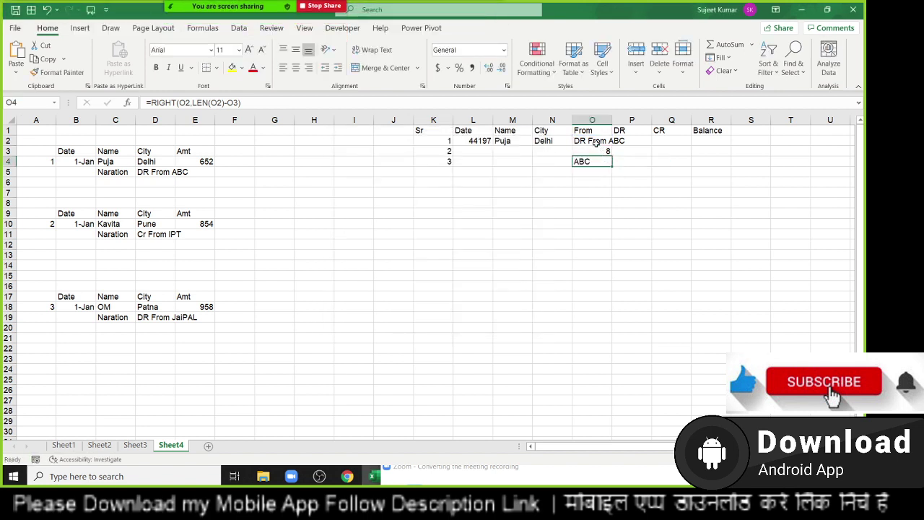
pyautogui.click(598, 142)
pyautogui.click(592, 161)
pyautogui.click(593, 151)
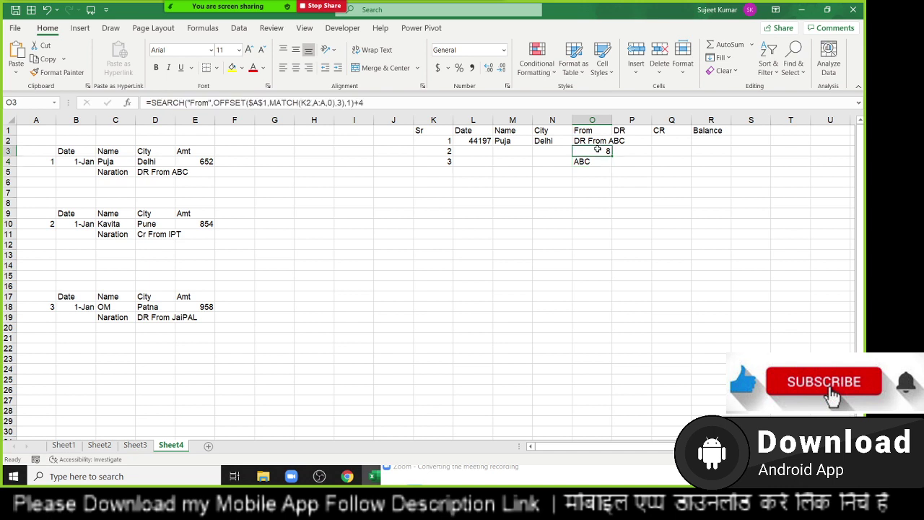
pyautogui.doubleClick(594, 150)
pyautogui.press('Return')
pyautogui.press('F2')
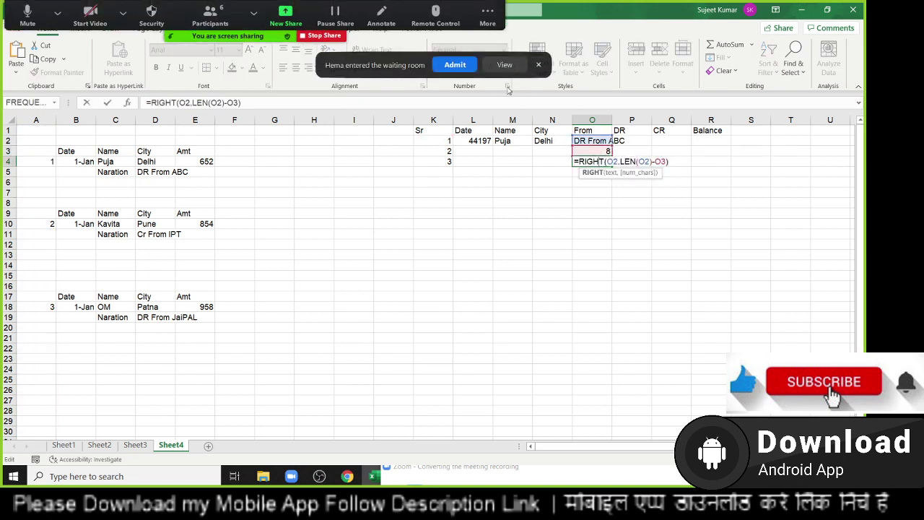
pyautogui.click(454, 69)
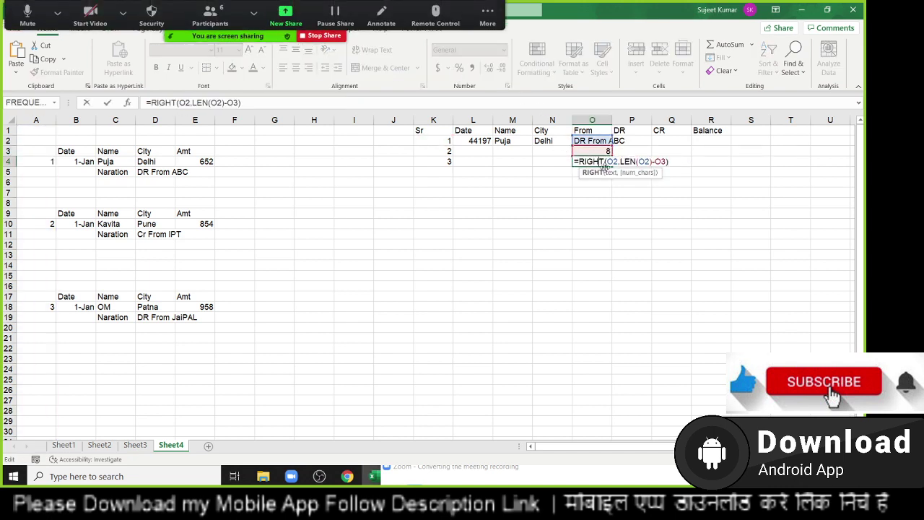
# Replace both O2 references in O4's RIGHT and LEN with the OFFSET-MATCH lookup.
pyautogui.doubleClick(613, 161)
pyautogui.hotkey('ctrl', 'v')
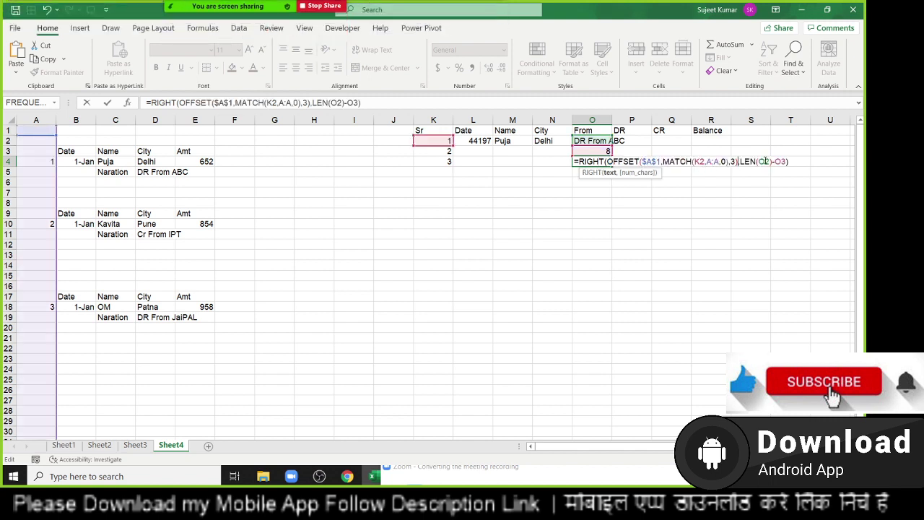
pyautogui.click(764, 162)
pyautogui.doubleClick(764, 162)
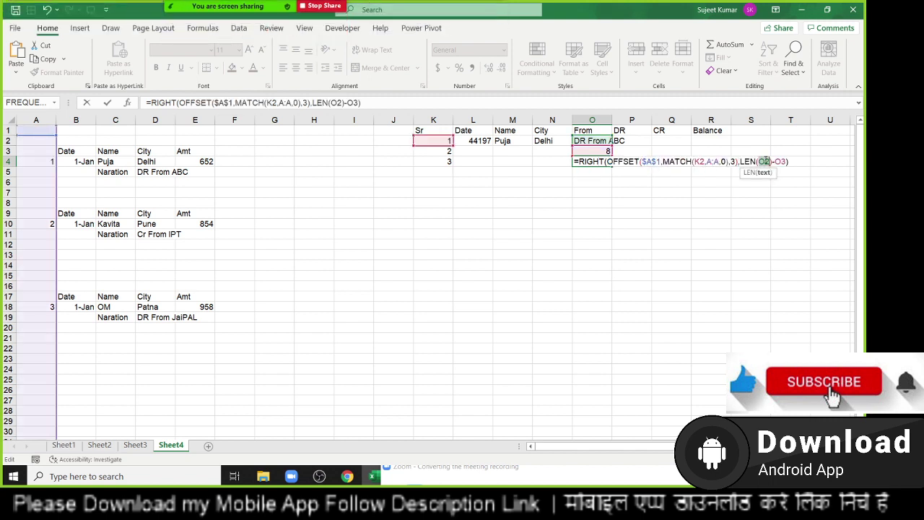
pyautogui.hotkey('ctrl', 'v')
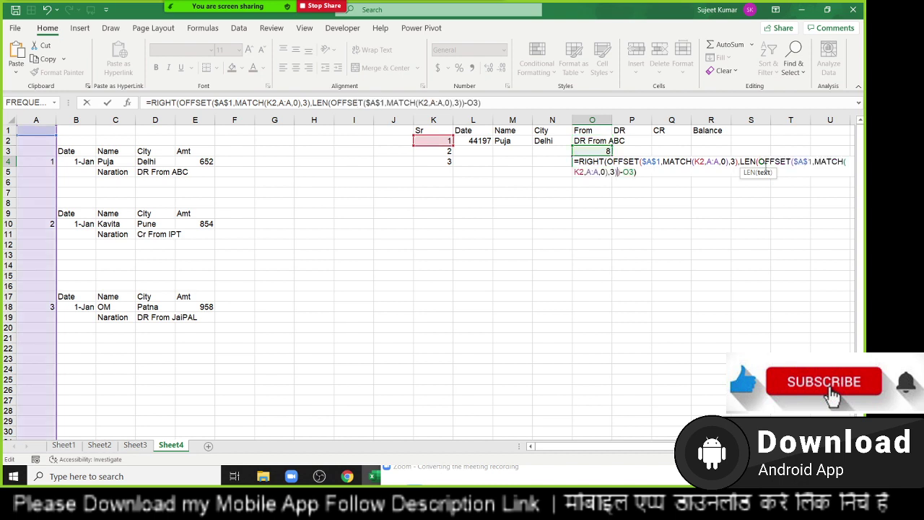
pyautogui.press('Return')
# Copy O3's SEARCH expression and paste it over the O3 reference in O4's formula.
pyautogui.press('Up')
pyautogui.press('Up')
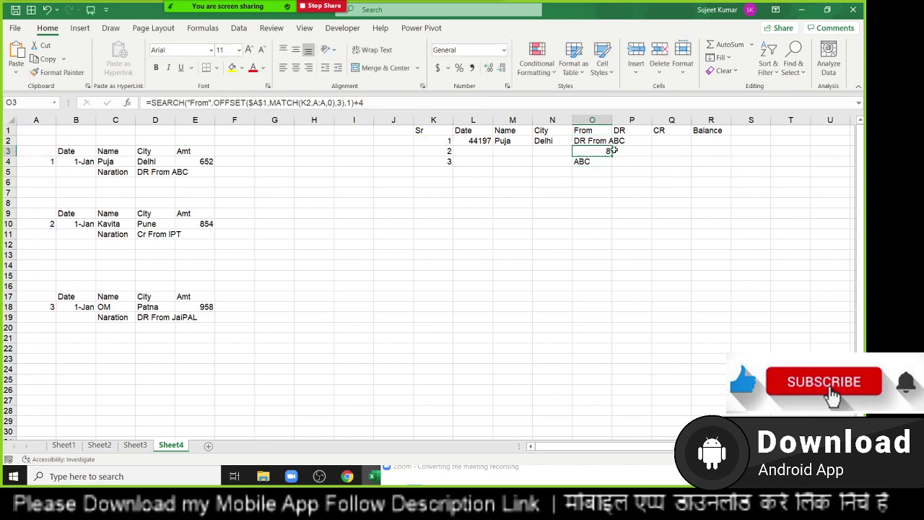
pyautogui.doubleClick(601, 151)
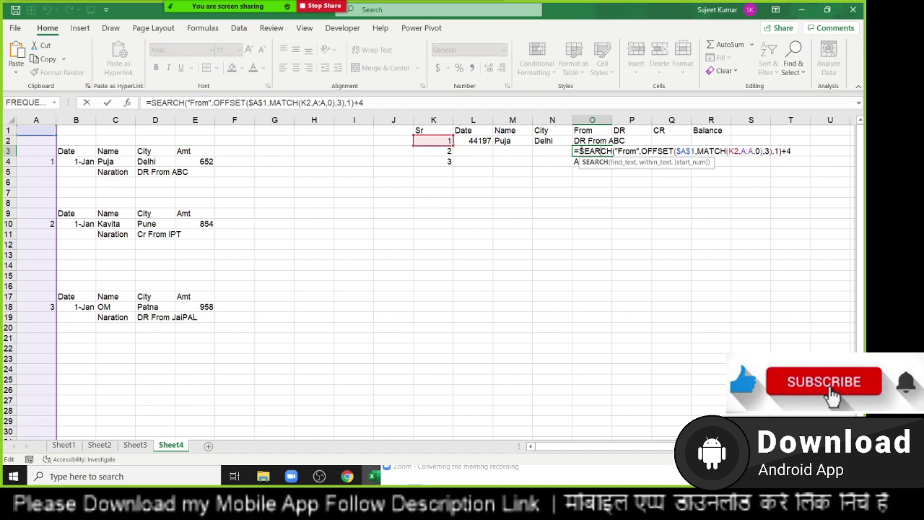
pyautogui.moveTo(578, 152); pyautogui.dragTo(838, 166)
pyautogui.press('Escape')
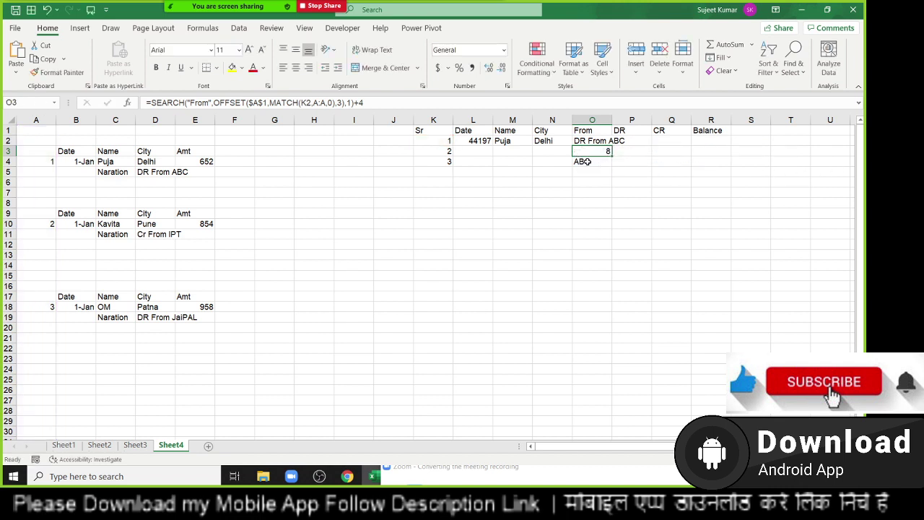
pyautogui.doubleClick(588, 162)
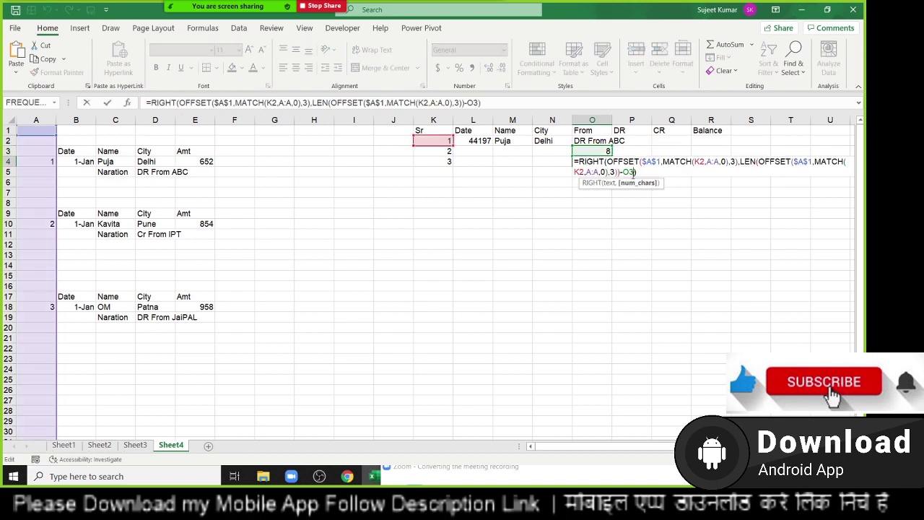
pyautogui.doubleClick(630, 172)
pyautogui.hotkey('ctrl', 'v')
pyautogui.press('Return')
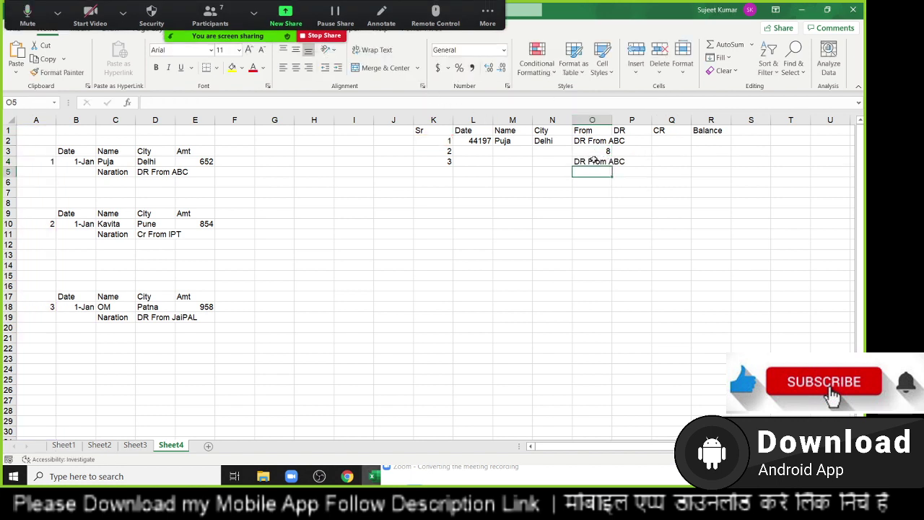
# Clear helper cells O2 and O3 to test whether O4 still works.
pyautogui.moveTo(593, 151); pyautogui.dragTo(594, 142)
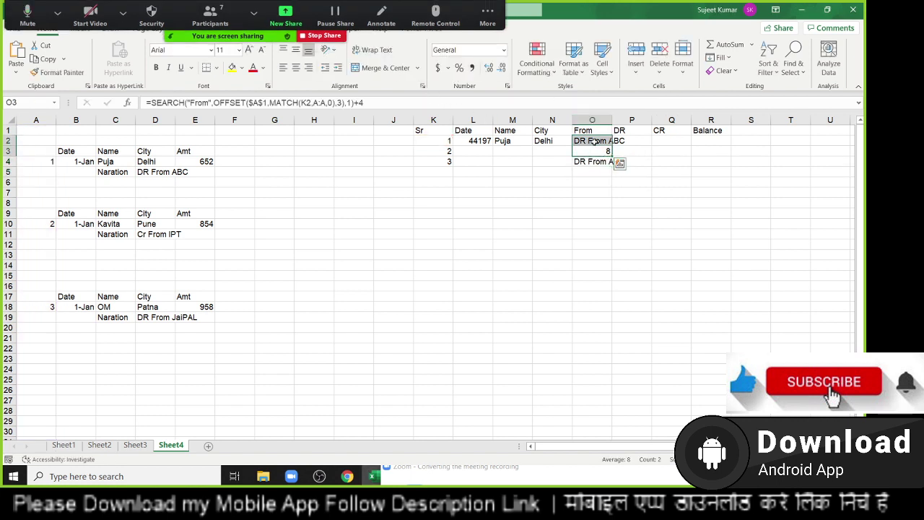
pyautogui.press('Delete')
pyautogui.press('Down')
pyautogui.press('Down')
pyautogui.press('Up')
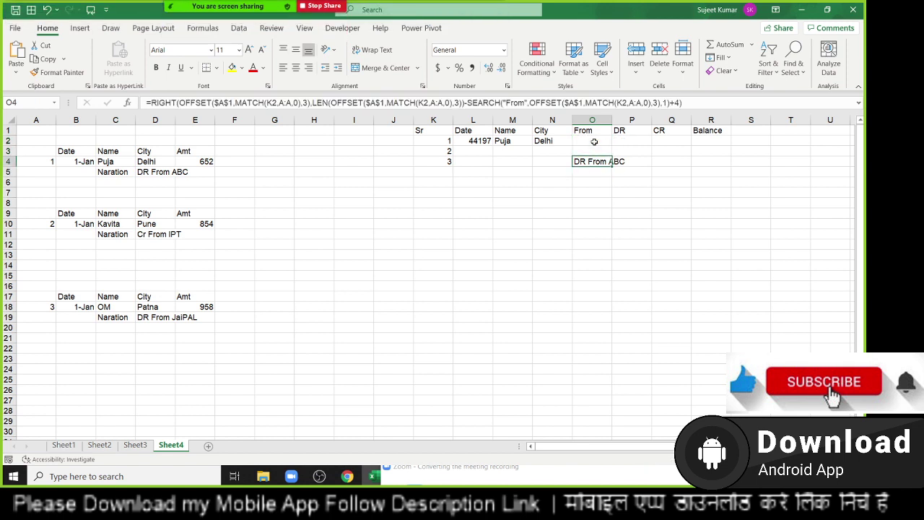
# Undo the clearing and O4's nested edit so O4 shows ABC, O3 shows 8.
pyautogui.hotkey('ctrl', 'z')
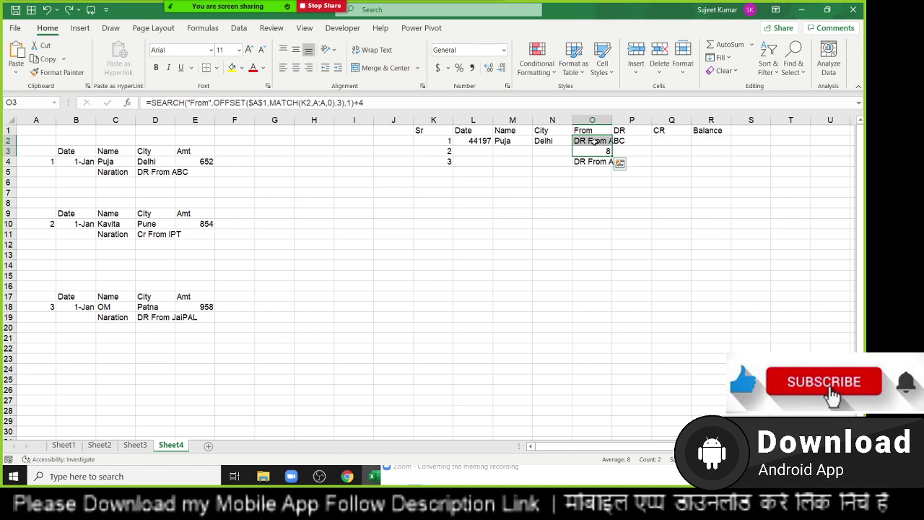
pyautogui.hotkey('ctrl', 'q')
pyautogui.press('Escape')
pyautogui.press('Down')
pyautogui.hotkey('ctrl', 'z')
pyautogui.press('Up')
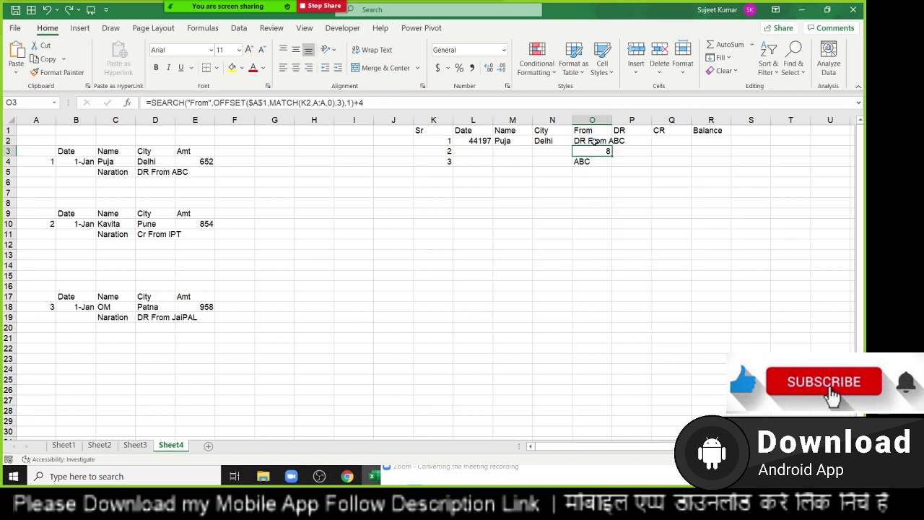
pyautogui.press('Down')
pyautogui.press('Up')
pyautogui.doubleClick(593, 152)
pyautogui.moveTo(580, 151); pyautogui.dragTo(803, 153)
pyautogui.hotkey('ctrl', 'c')
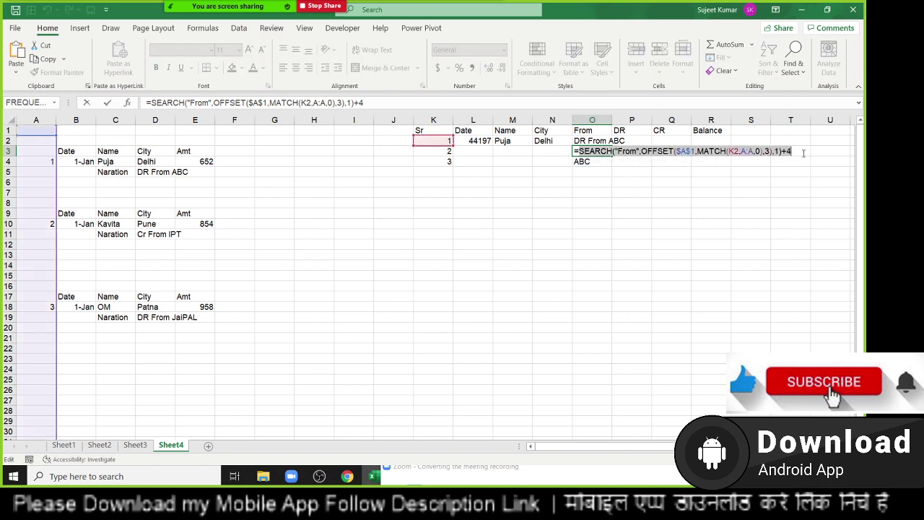
pyautogui.press('Return')
pyautogui.doubleClick(594, 162)
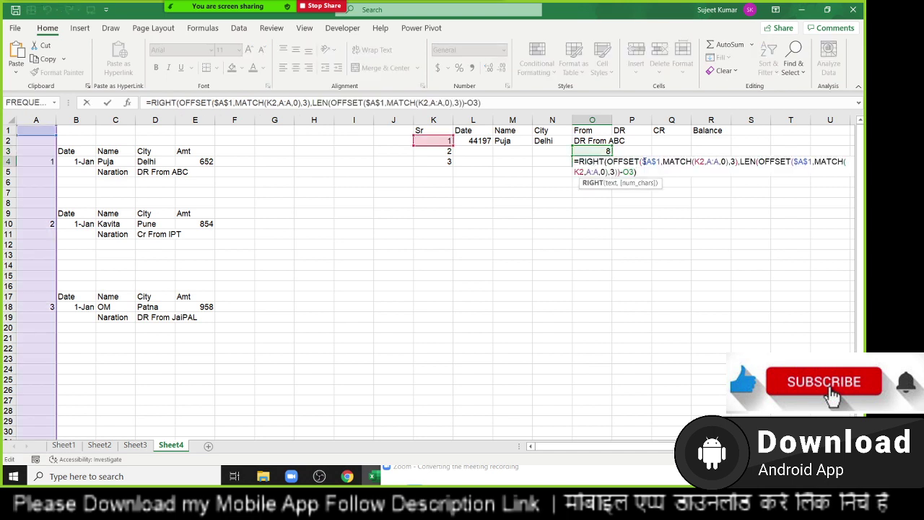
pyautogui.click(636, 172)
pyautogui.doubleClick(628, 172)
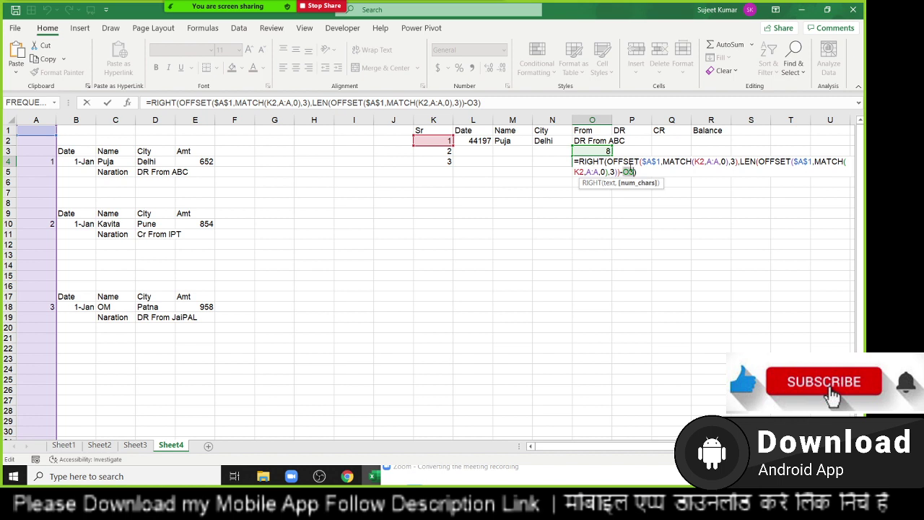
pyautogui.hotkey('ctrl', 'v')
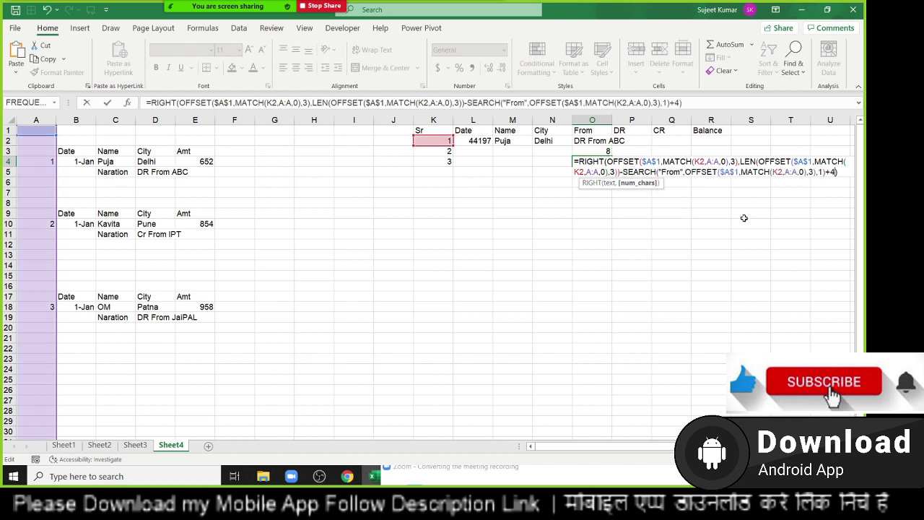
pyautogui.press('Return')
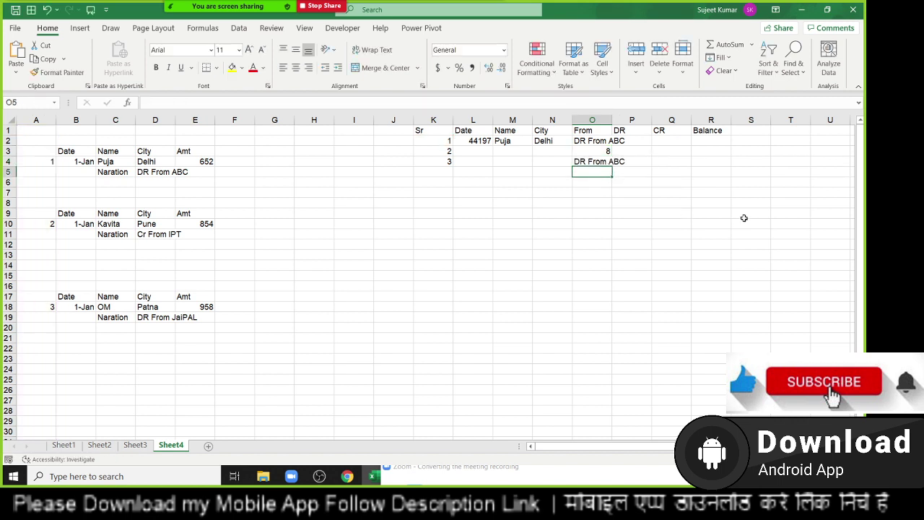
pyautogui.press('Up')
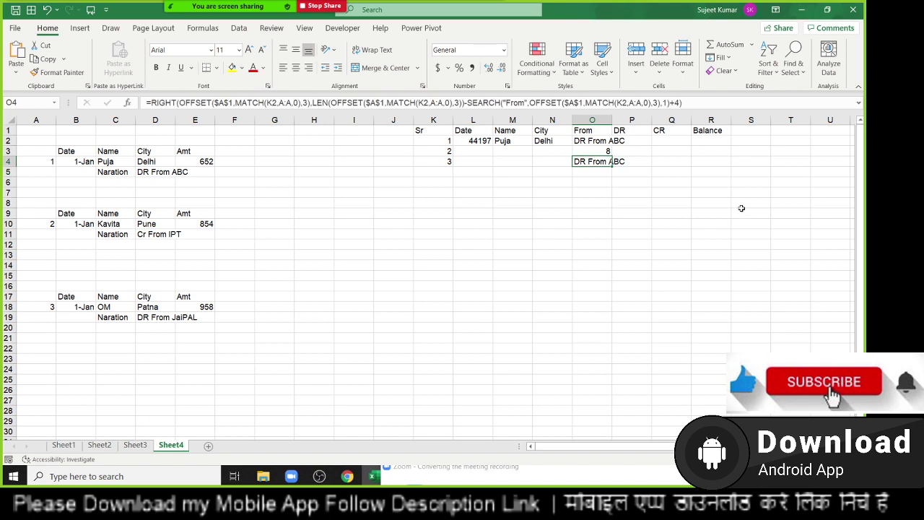
pyautogui.hotkey('ctrl', 'z')
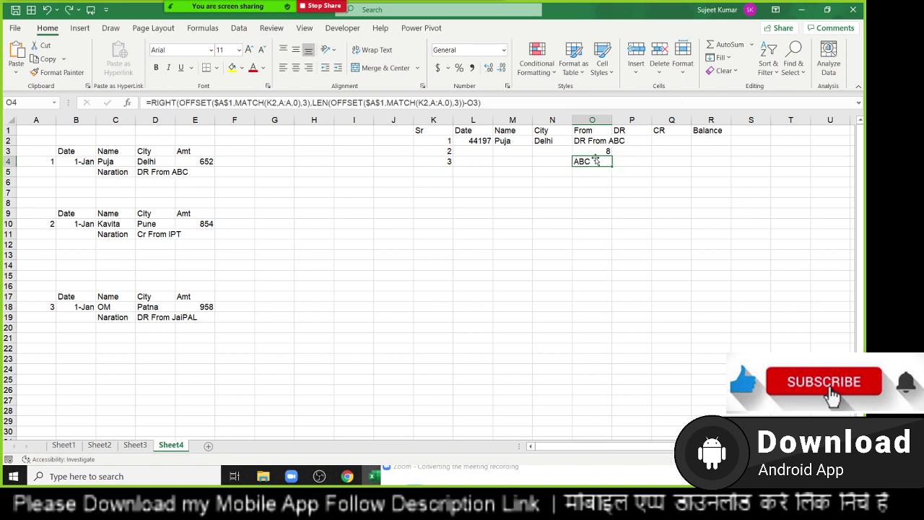
pyautogui.doubleClick(597, 162)
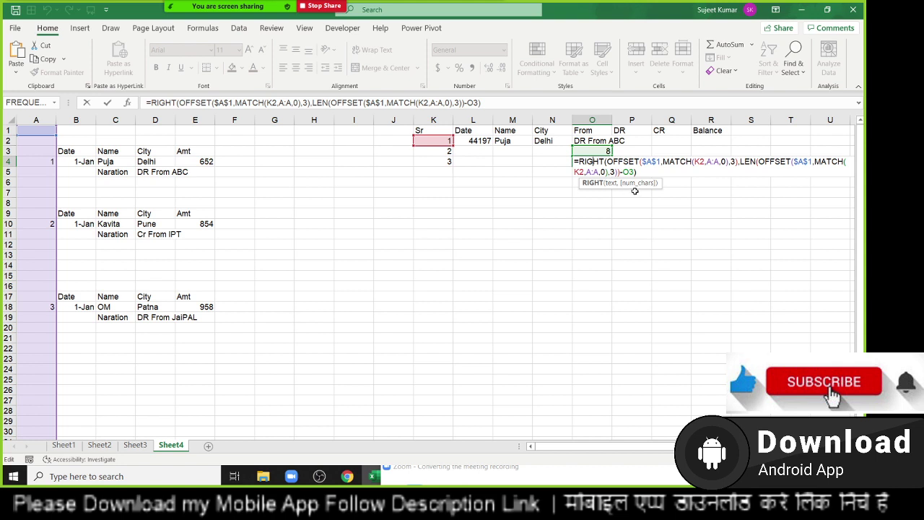
pyautogui.click(612, 173)
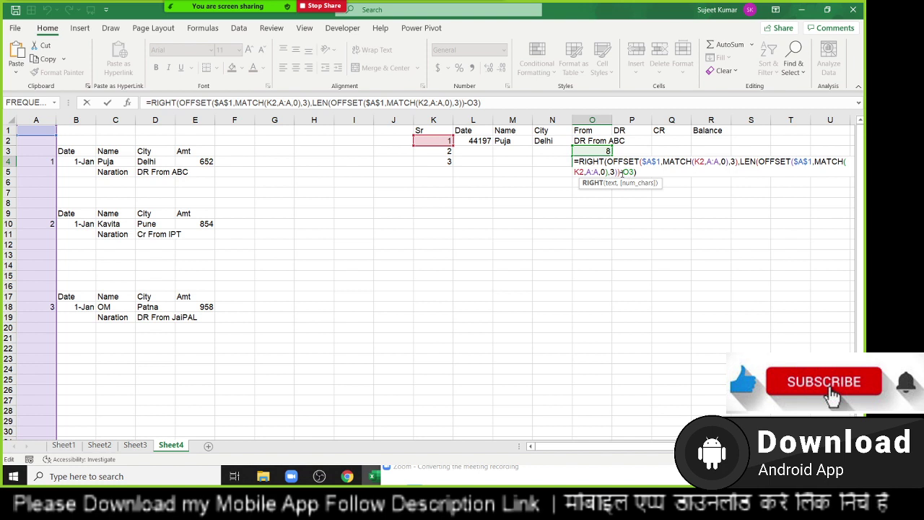
# Replace O3 in O4's formula with SEARCH("From",OFFSET($A$1,MATCH(K2,A:A,0),3),1)+4, which gives #VALUE!
pyautogui.click(620, 173)
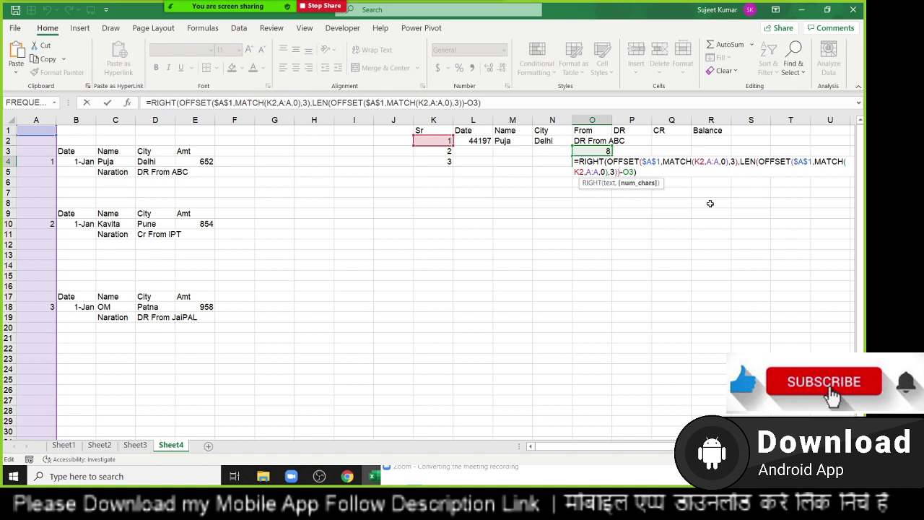
pyautogui.write(')')
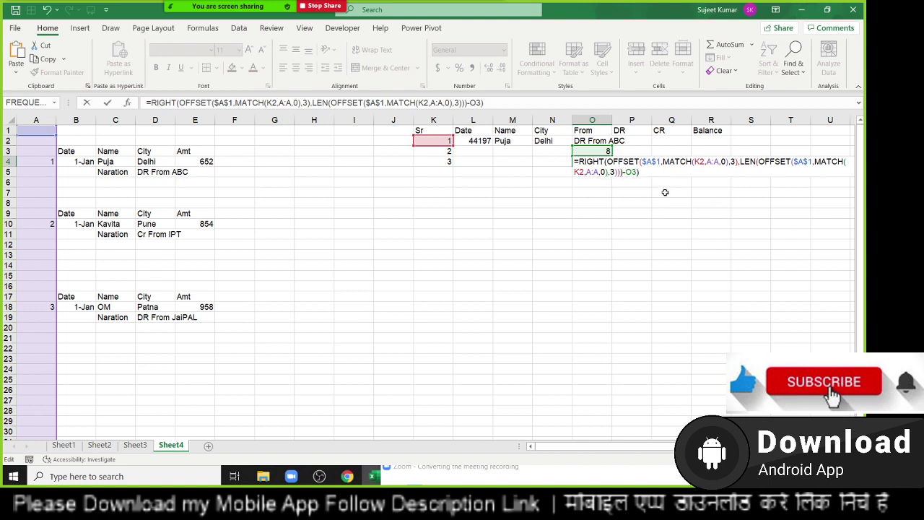
pyautogui.doubleClick(632, 172)
pyautogui.write('SEARCH("From",OFFSET($A$1,MATCH(K2,A:A,0),3),1)+4')
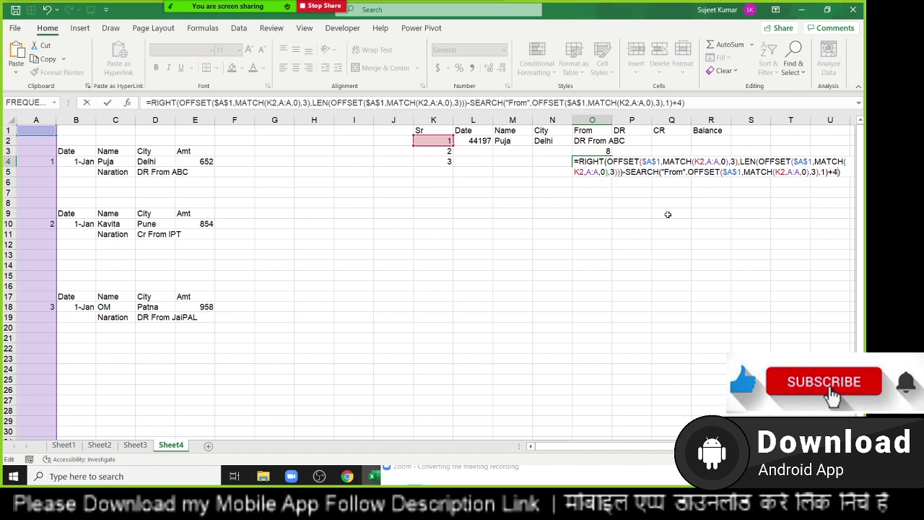
pyautogui.press('Return')
pyautogui.press('Return')
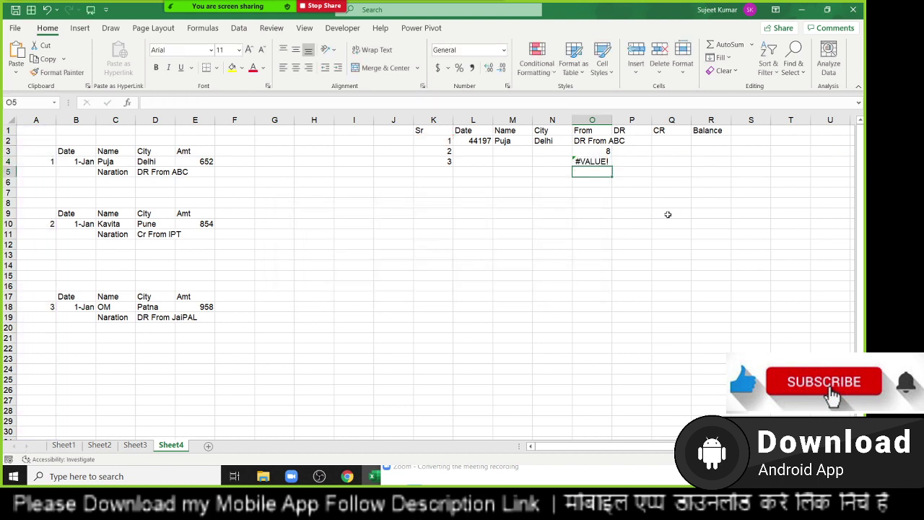
# Undo back to =RIGHT(O2,LEN(O2)-O3) in O4 and review the O3 and O4 formulas.
pyautogui.hotkey('ctrl', 'z')
pyautogui.hotkey('ctrl', 'z')
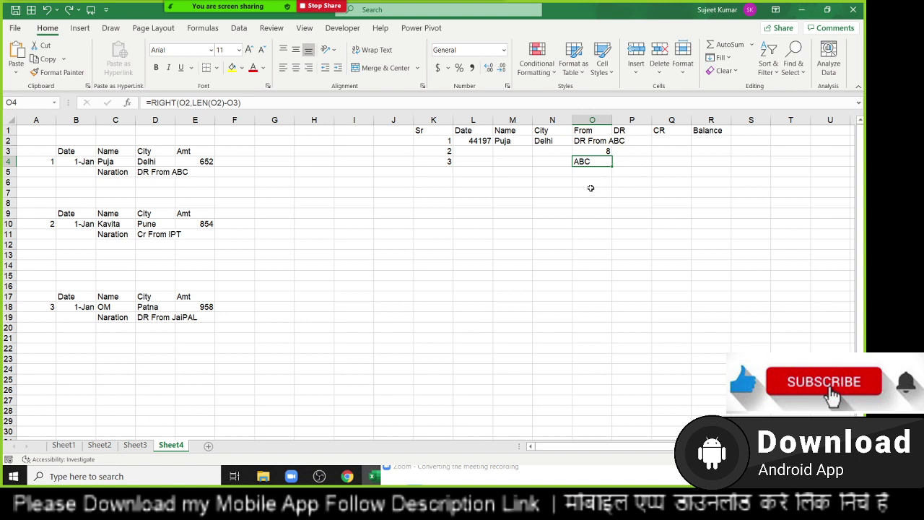
pyautogui.doubleClick(586, 151)
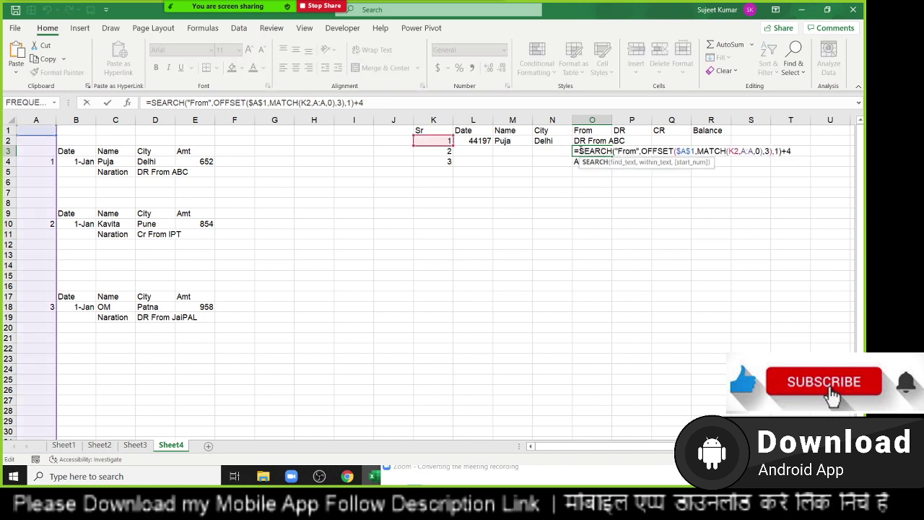
pyautogui.hotkey('ctrl', 'Return')
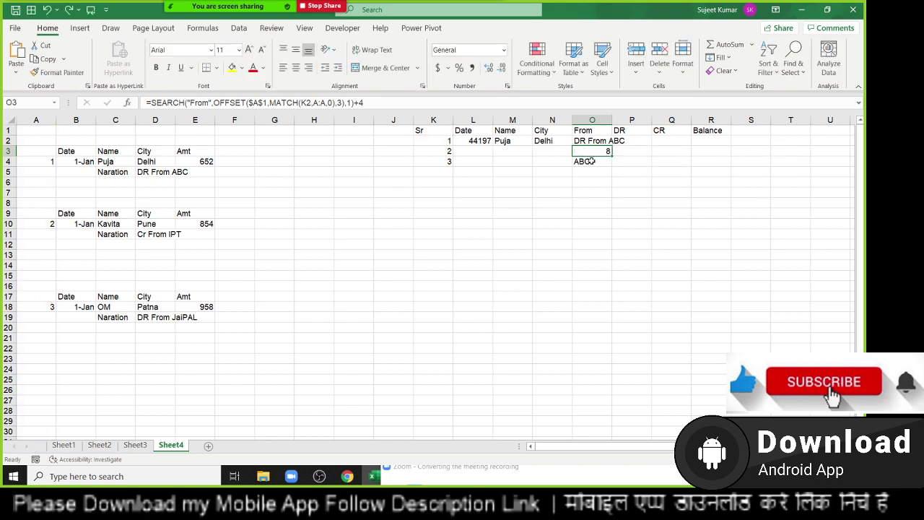
pyautogui.doubleClick(590, 161)
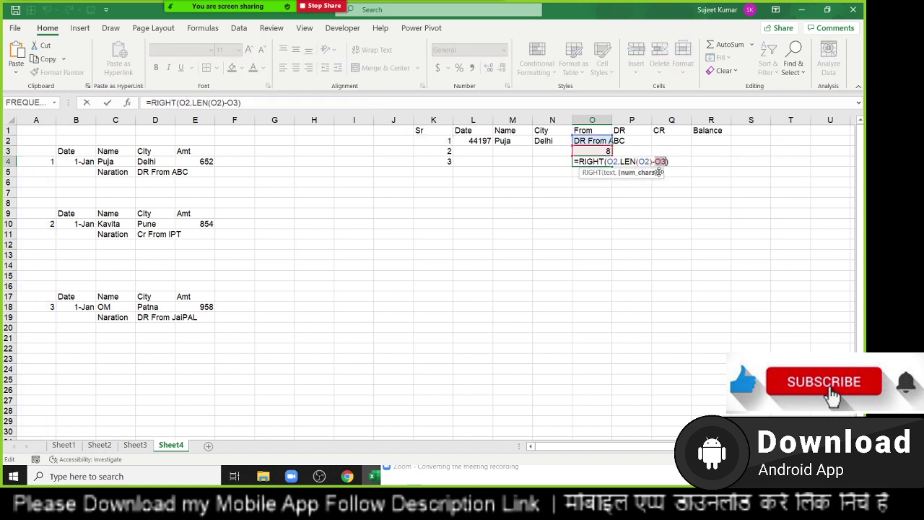
# Substitute the bracketed SEARCH("From"…)+4 expression for O3 in O4's formula, still returning ABC.
pyautogui.write('SEARCH("From",OFFSET($A$1,MATCH(K2,A:A,0),3),1)+4')
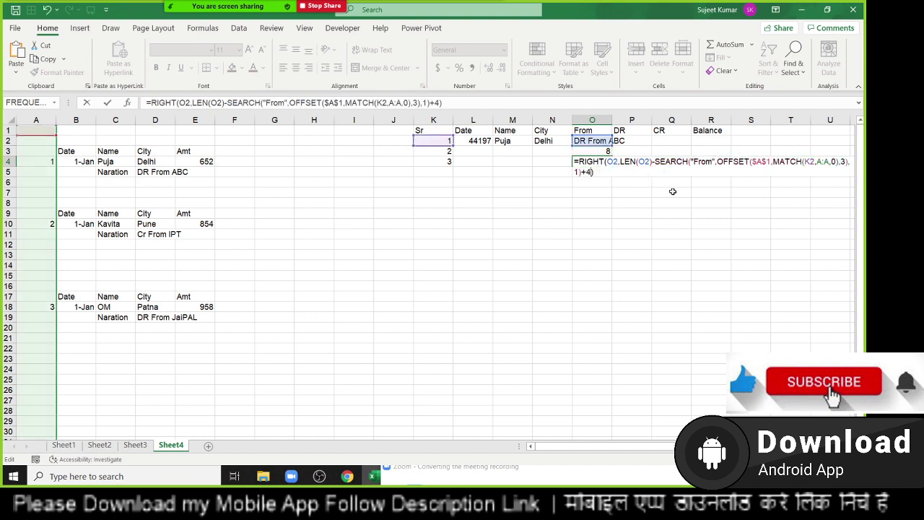
pyautogui.press('Return')
pyautogui.press('Up')
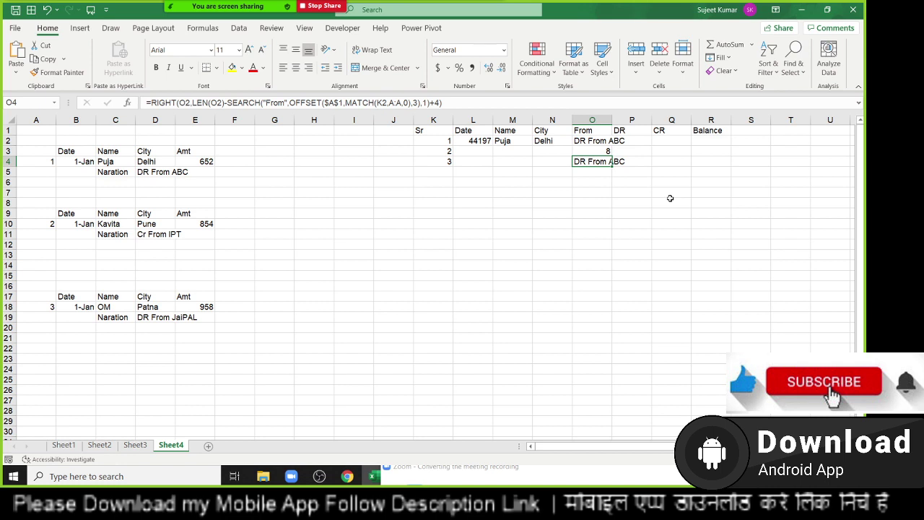
pyautogui.hotkey('ctrl', 'z')
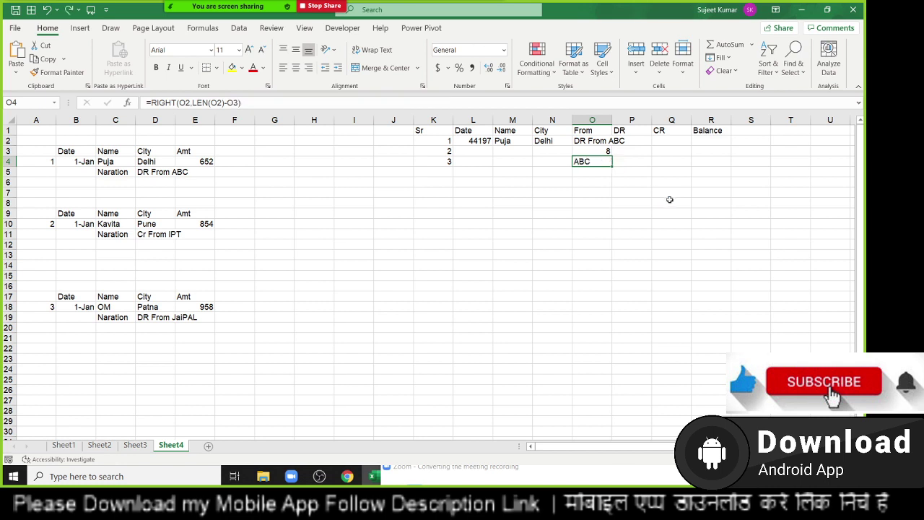
pyautogui.press('F2')
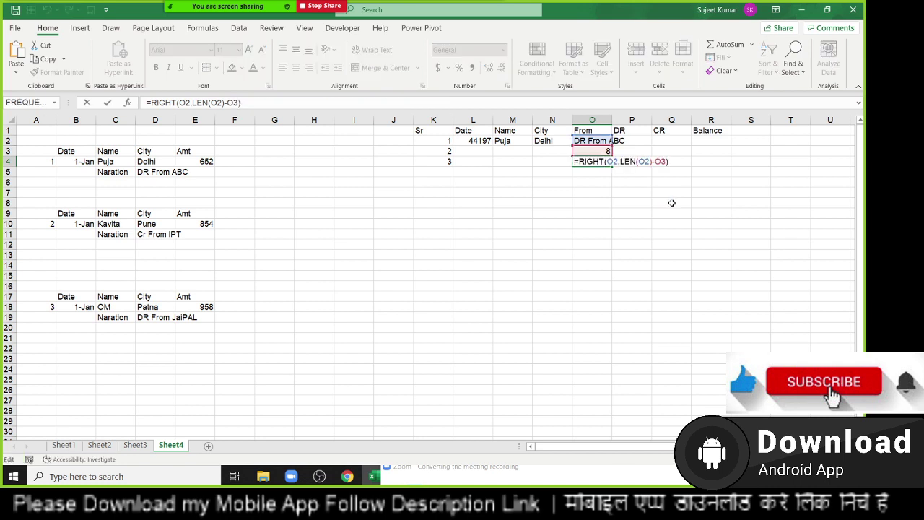
pyautogui.click(659, 161)
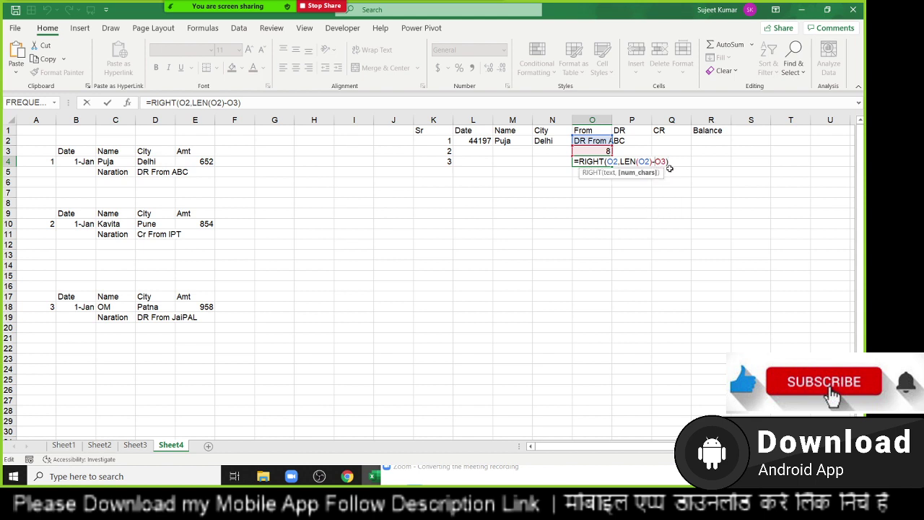
pyautogui.doubleClick(659, 161)
pyautogui.write('(')
pyautogui.write('SEARCH("From",OFFSET($A$1,MATCH(K2,A:A,0),3),1)+4')
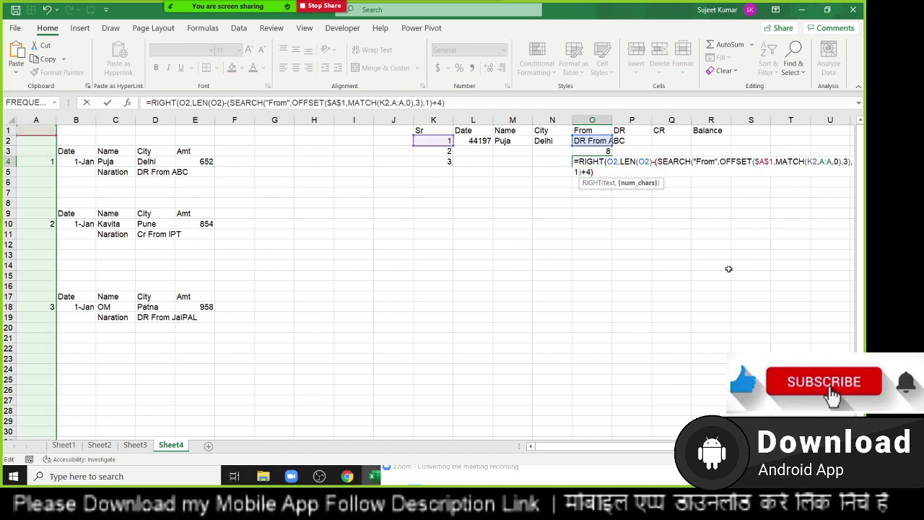
pyautogui.hotkey('ctrl', 'Return')
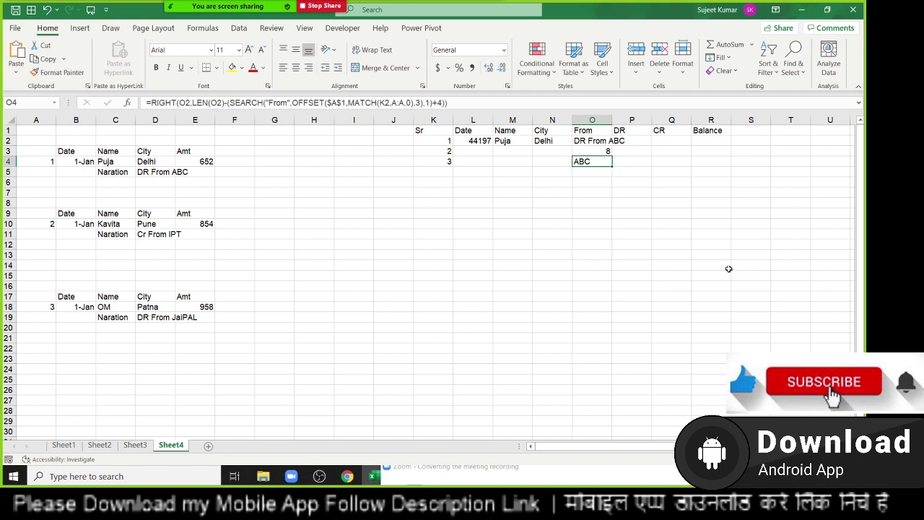
# Delete the now redundant SEARCH helper formula from O3.
pyautogui.press('Up')
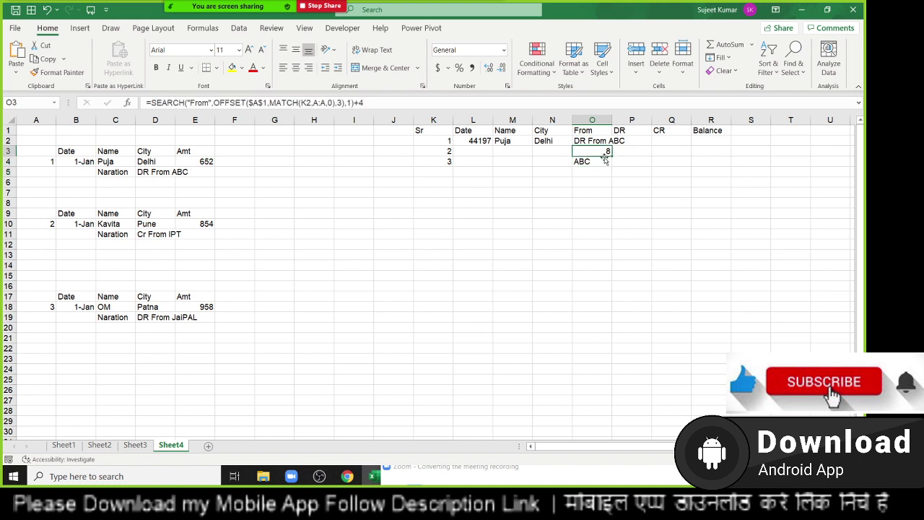
pyautogui.doubleClick(599, 152)
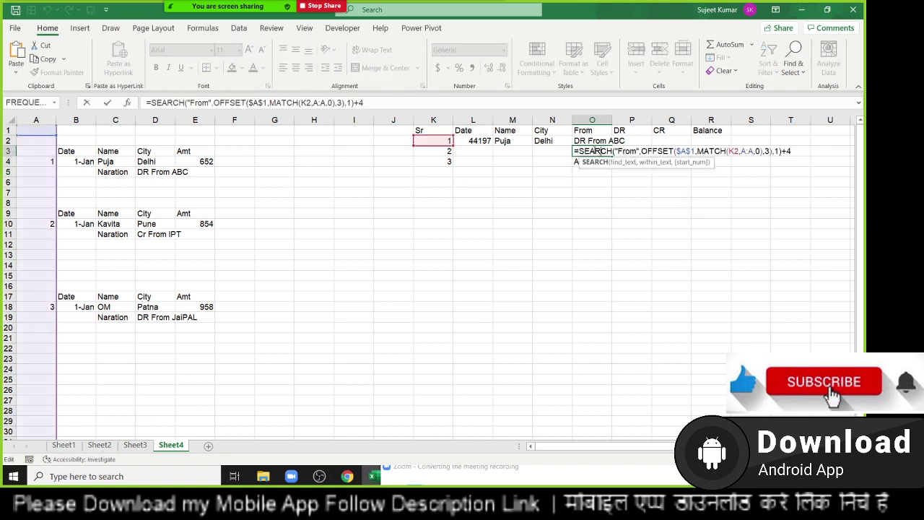
pyautogui.press('Escape')
pyautogui.press('Delete')
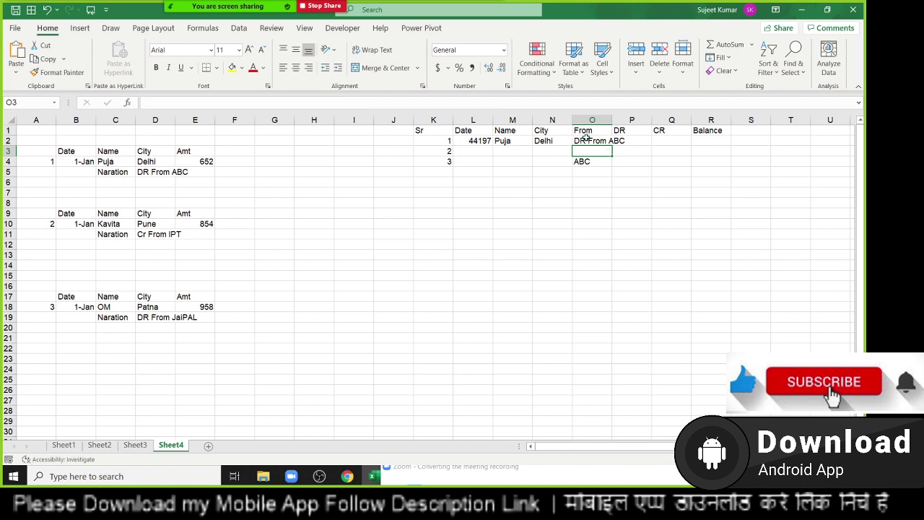
pyautogui.click(586, 139)
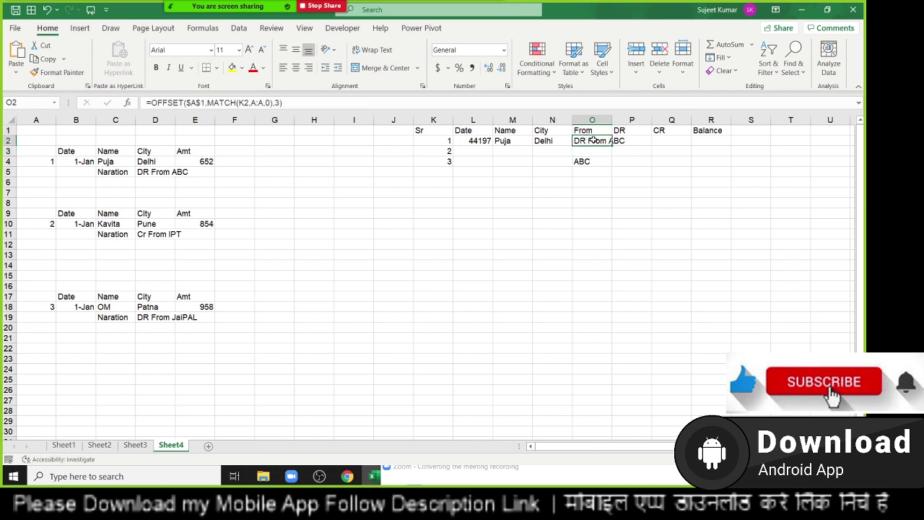
# Replace both O2 references in O4's RIGHT/LEN formula with O2's OFFSET lookup.
pyautogui.doubleClick(592, 140)
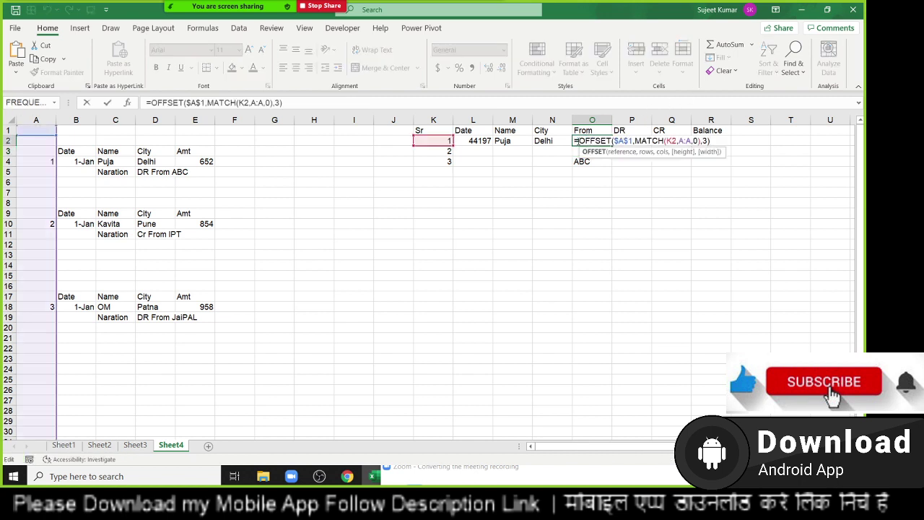
pyautogui.press('Escape')
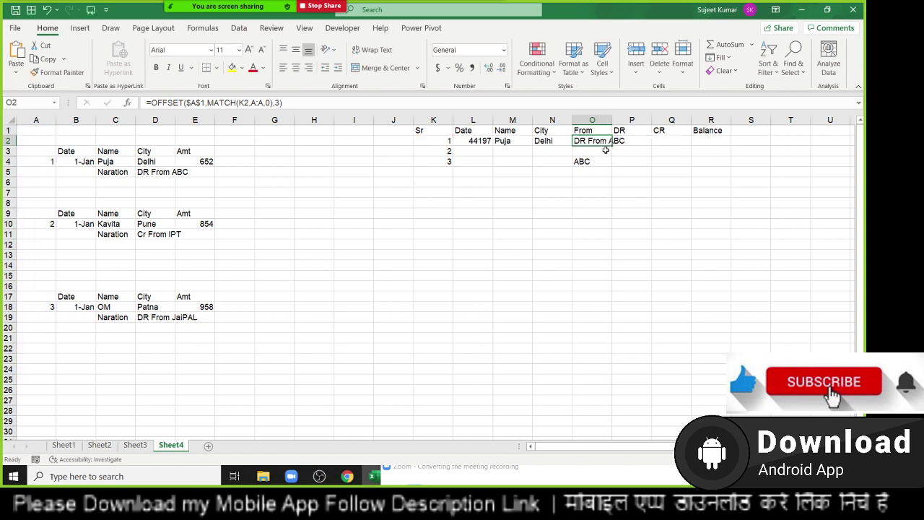
pyautogui.doubleClick(596, 161)
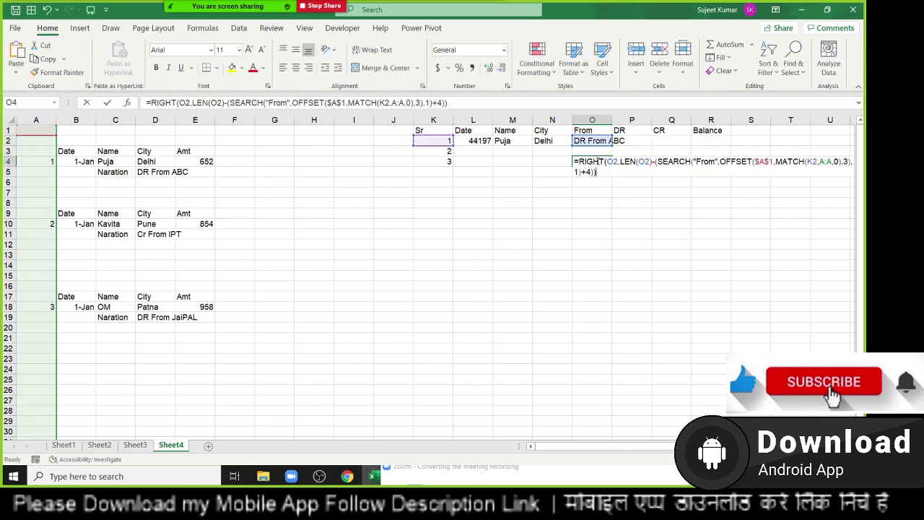
pyautogui.click(641, 161)
pyautogui.doubleClick(612, 162)
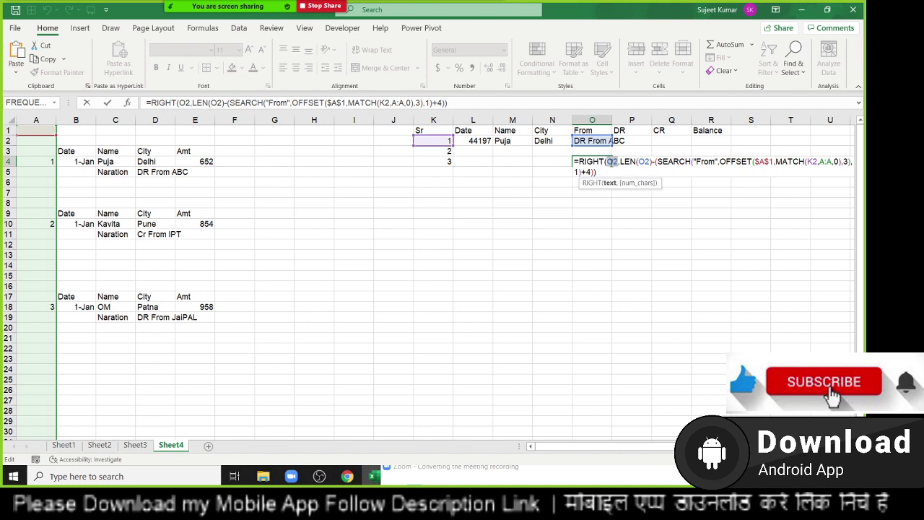
pyautogui.write('OFFSET($A$1,MATCH(K2,A:A,0),3)')
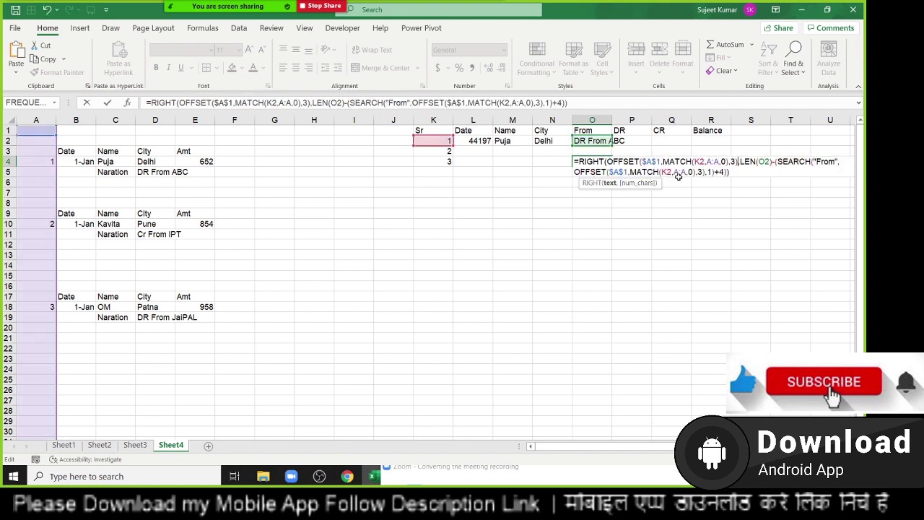
pyautogui.doubleClick(765, 161)
pyautogui.write('OFFSET($A$1,MATCH(K2,A:A,0),3)')
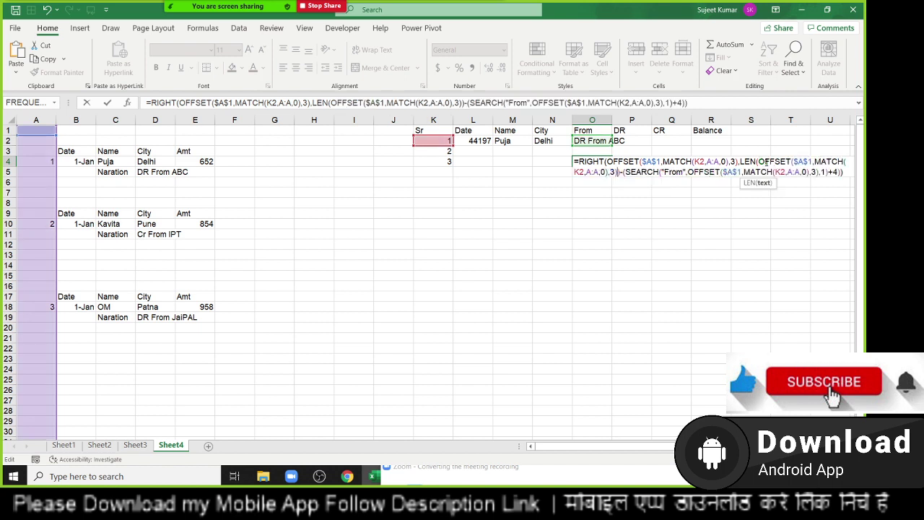
pyautogui.press('Return')
# Move the self-contained formula from O4 into O2 under the From header.
pyautogui.press('Up')
pyautogui.press('Up')
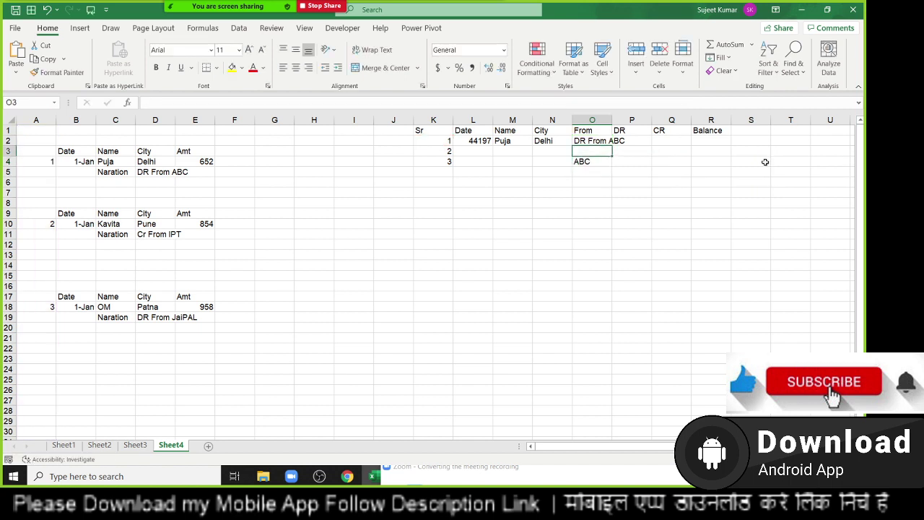
pyautogui.press('Up')
pyautogui.press('Down')
pyautogui.press('Down')
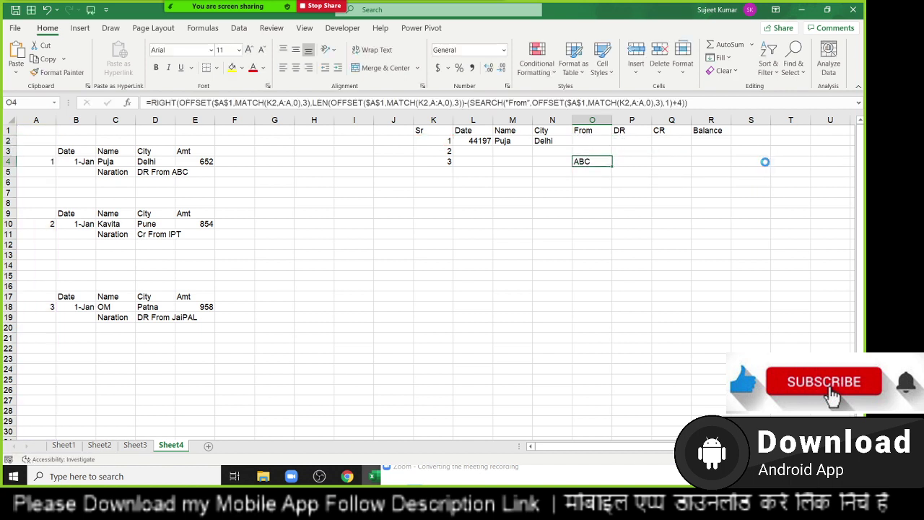
pyautogui.hotkey('ctrl', 'c')
pyautogui.press('Up')
pyautogui.press('Up')
pyautogui.press('Return')
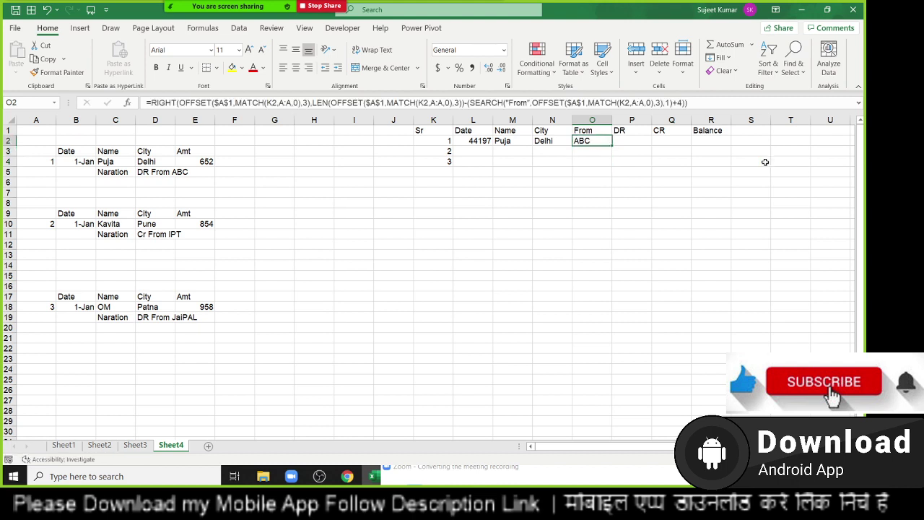
pyautogui.press('Right')
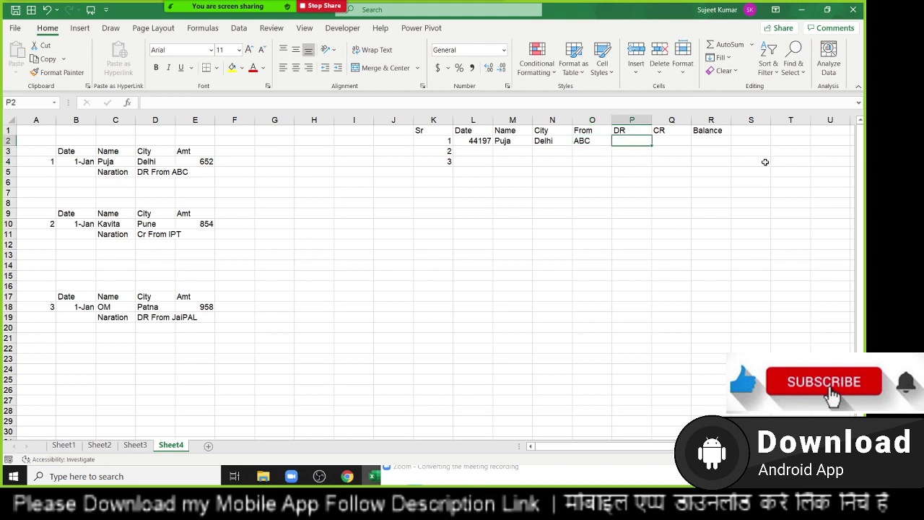
# Copy N2's OFFSET formula into P2 as a formula so P2 shows 652.
pyautogui.press('Left')
pyautogui.press('Right')
pyautogui.write('=')
pyautogui.press('Escape')
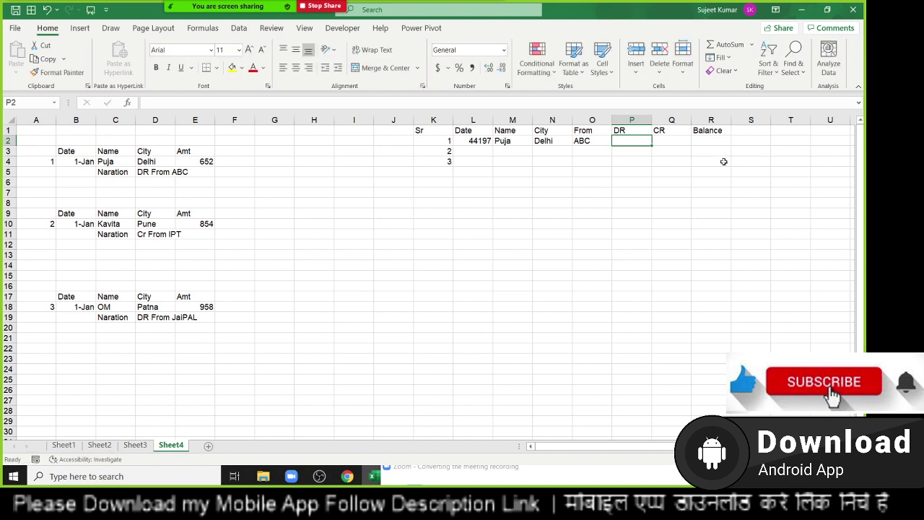
pyautogui.click(541, 139)
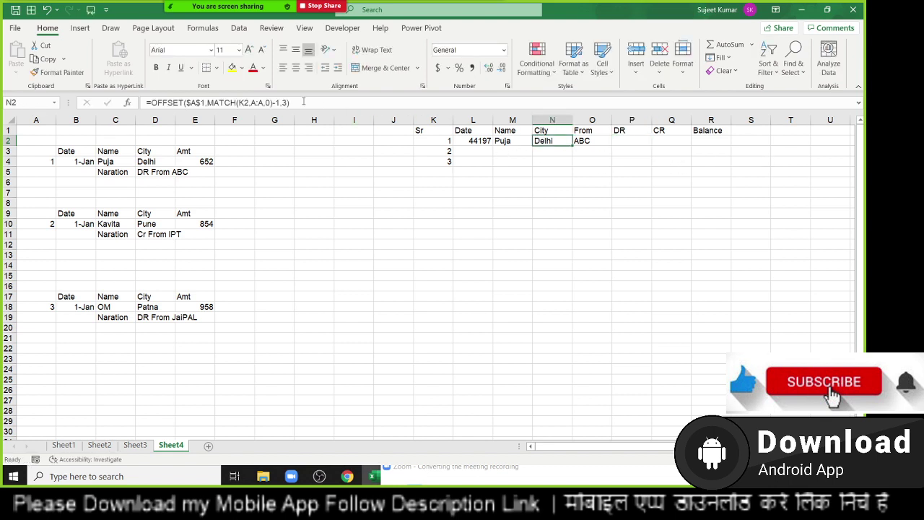
pyautogui.click(326, 107)
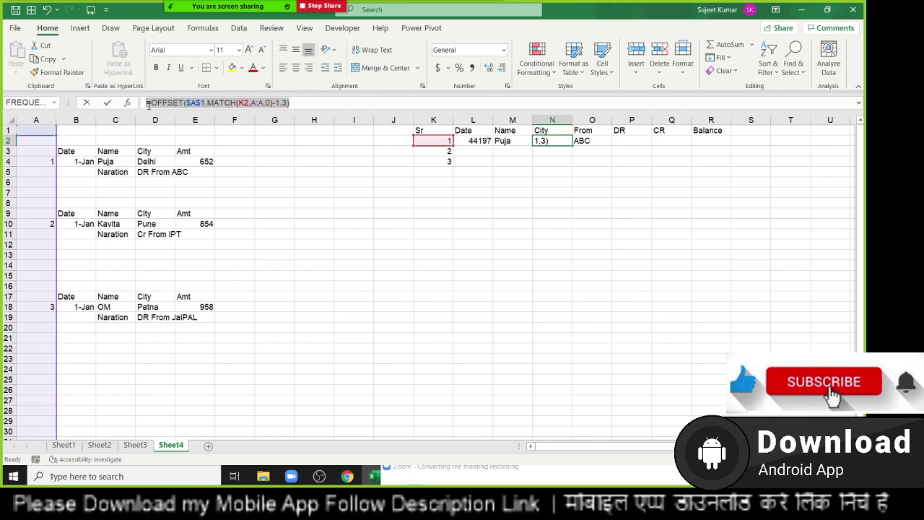
pyautogui.press('Escape')
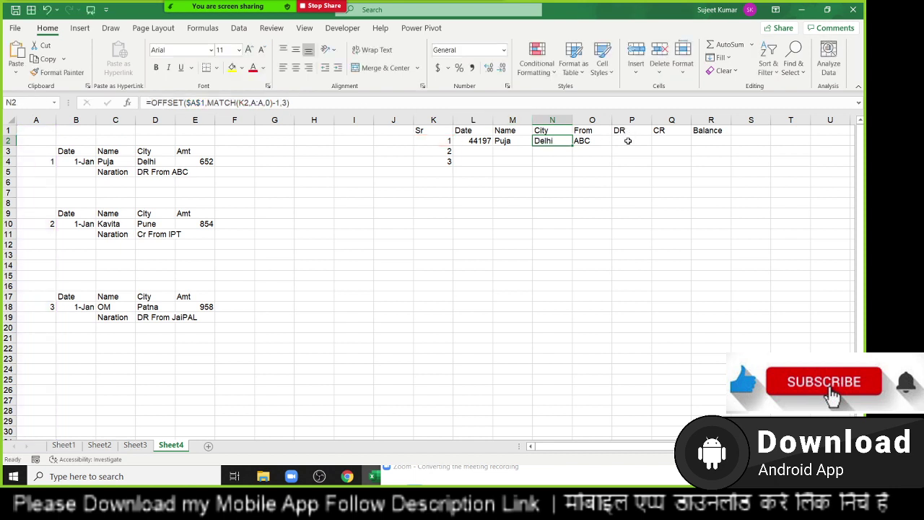
pyautogui.click(629, 141)
pyautogui.hotkey('ctrl', 'v')
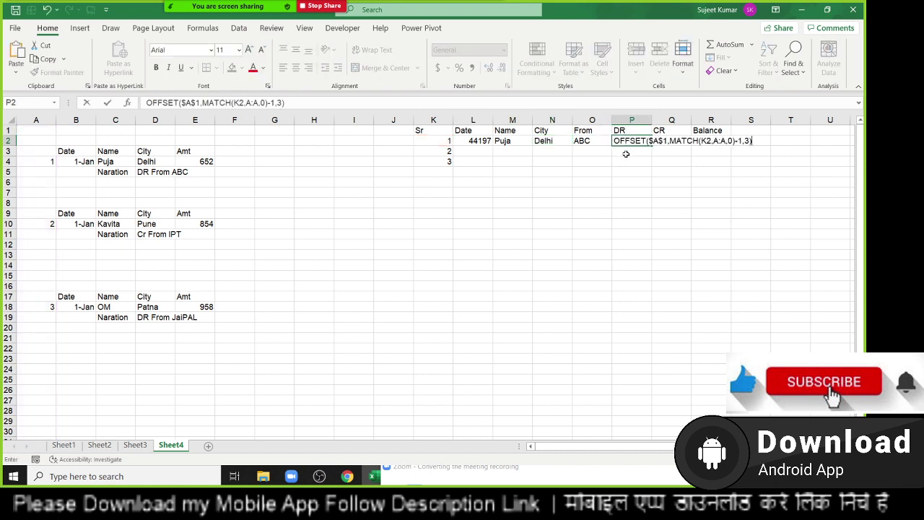
pyautogui.click(614, 140)
pyautogui.write('=')
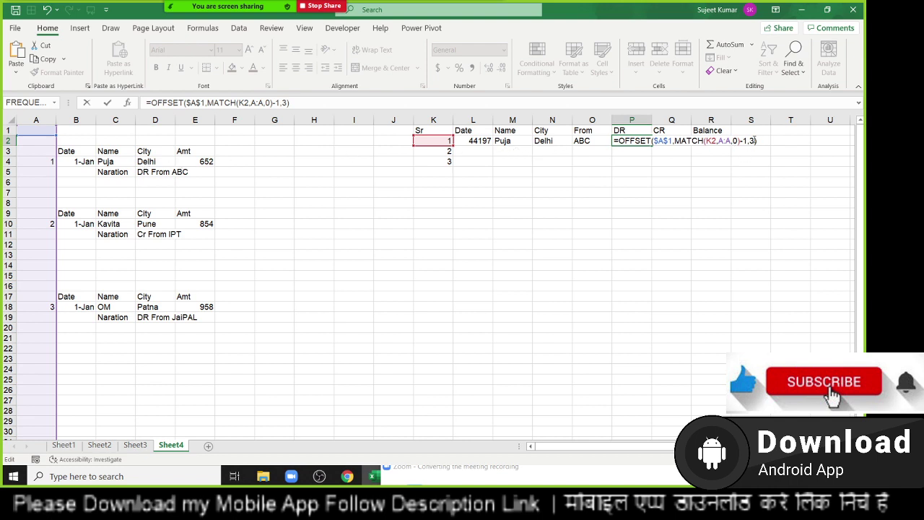
pyautogui.press('Return')
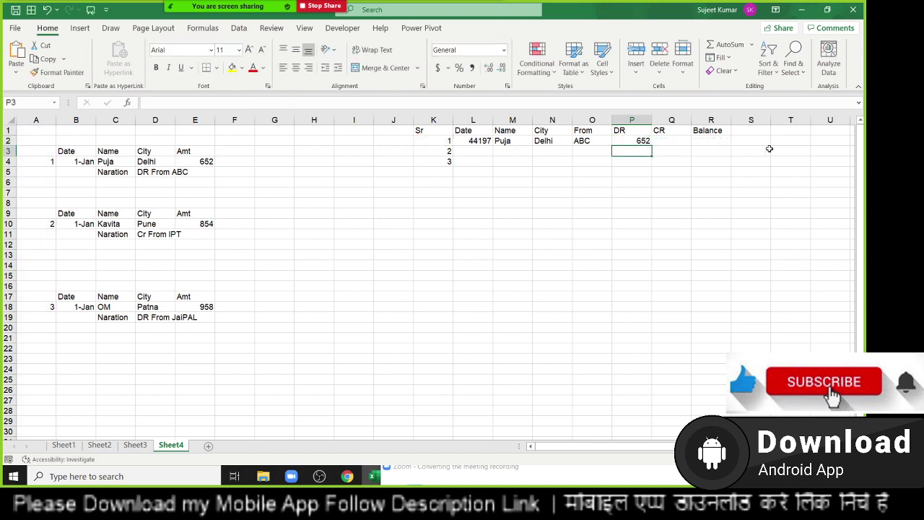
pyautogui.press('Up')
# Enter =OFFSET($A$1,MATCH(K2,A:A,0),3) in P3 to show the narration DR From ABC.
pyautogui.click(637, 152)
pyautogui.write('=OFFSET($A$1,MATCH(K2,A:A,0)-1,3)')
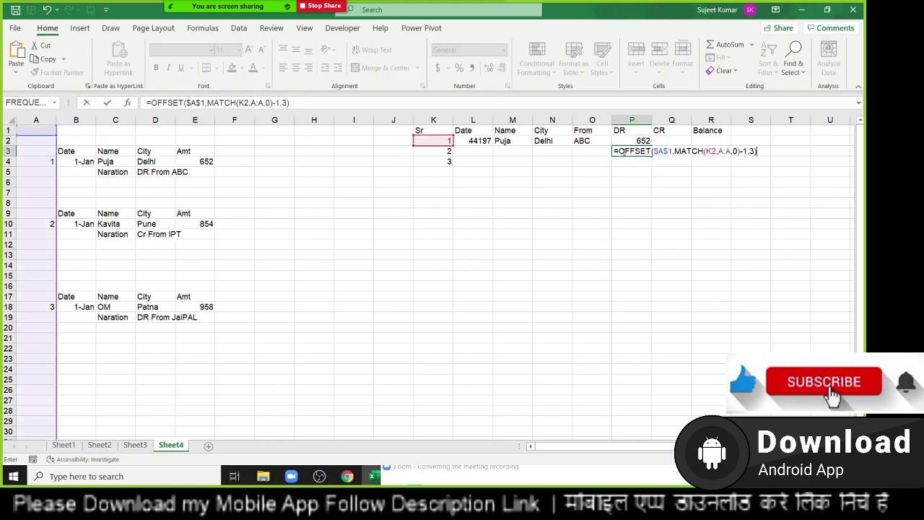
pyautogui.click(741, 151)
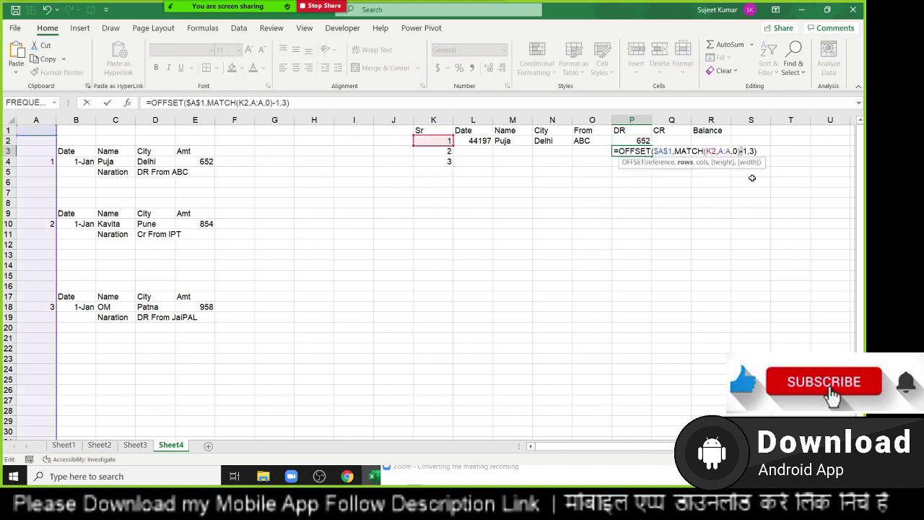
pyautogui.press('Delete')
pyautogui.press('Delete')
pyautogui.press('Return')
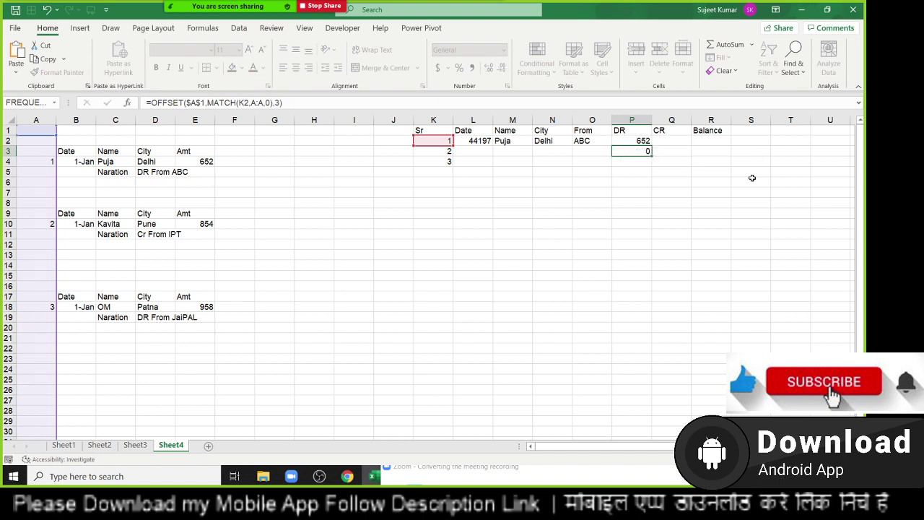
pyautogui.press('Up')
# Enter =LEFT(P3,2) in P4 so it shows DR.
pyautogui.press('Down')
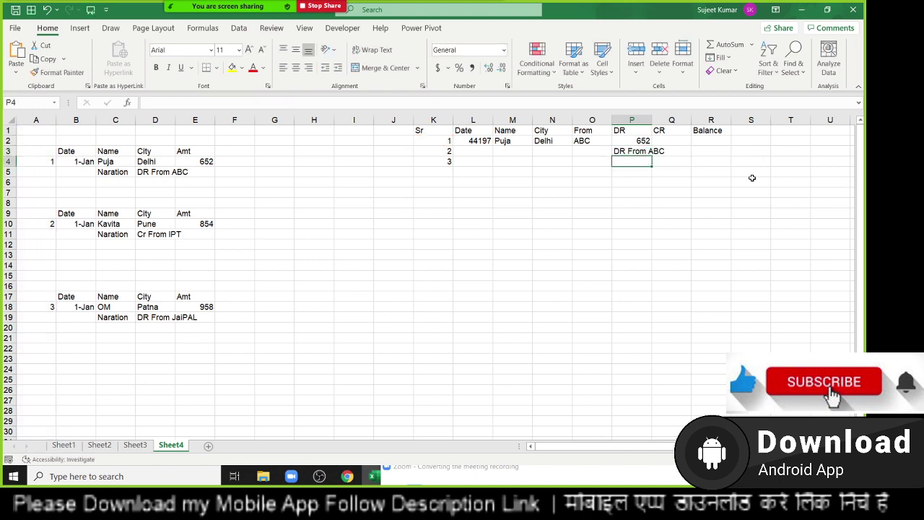
pyautogui.write('=lef')
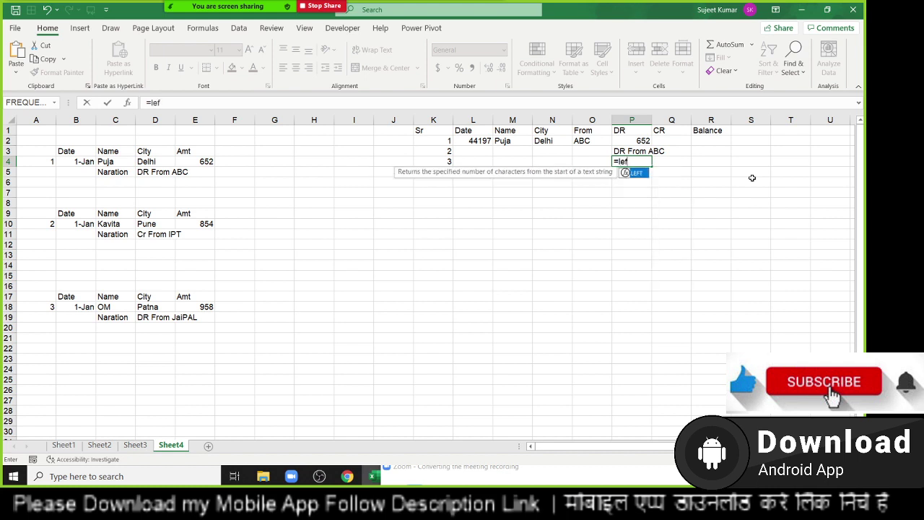
pyautogui.press('Tab')
pyautogui.press('Up')
pyautogui.write(',')
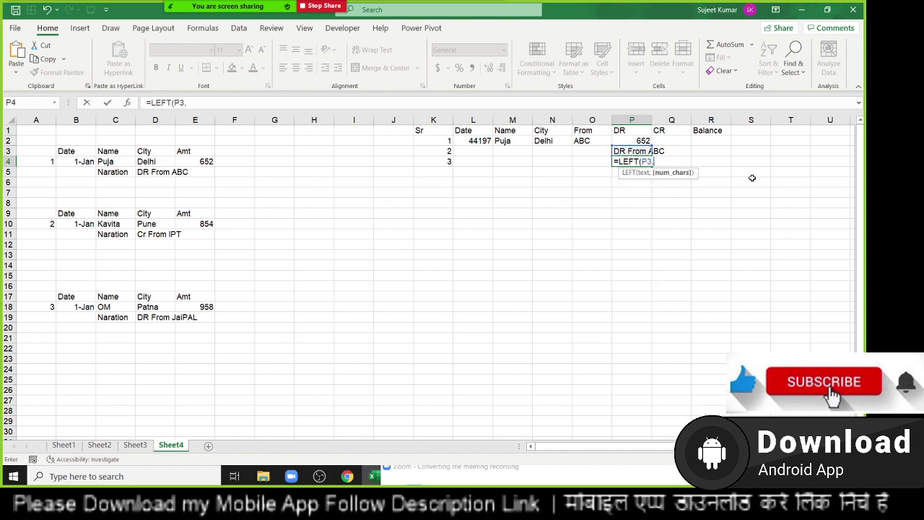
pyautogui.write('2)')
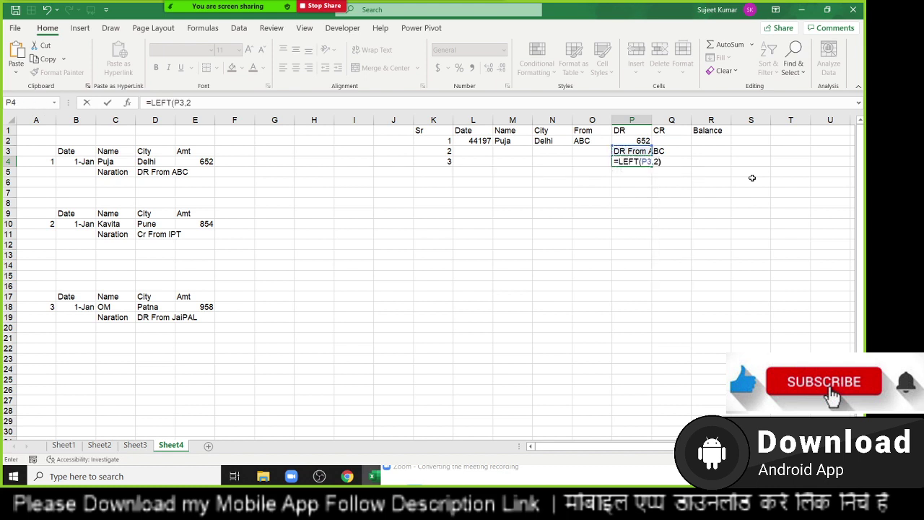
pyautogui.hotkey('ctrl', 'Return')
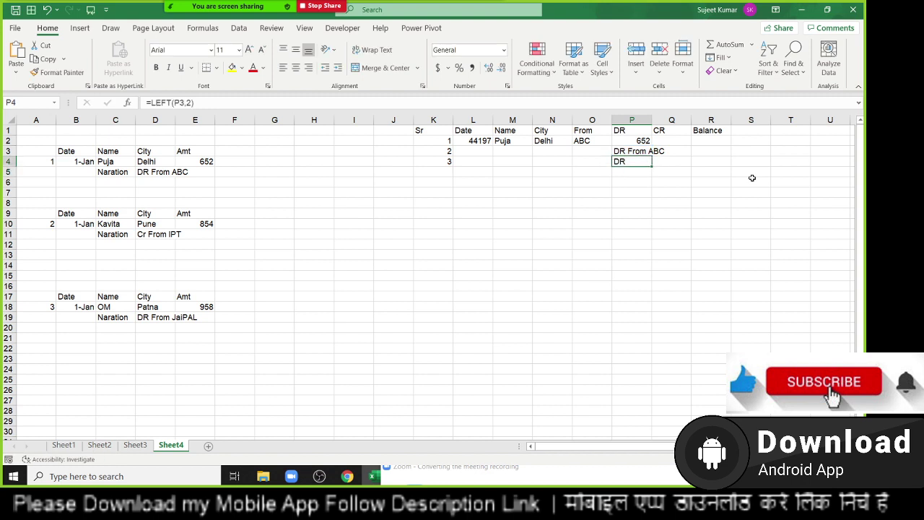
# Enter =IF(P4="DR",P2,"") in P5 so it shows 652.
pyautogui.press('Down')
pyautogui.write('=if ')
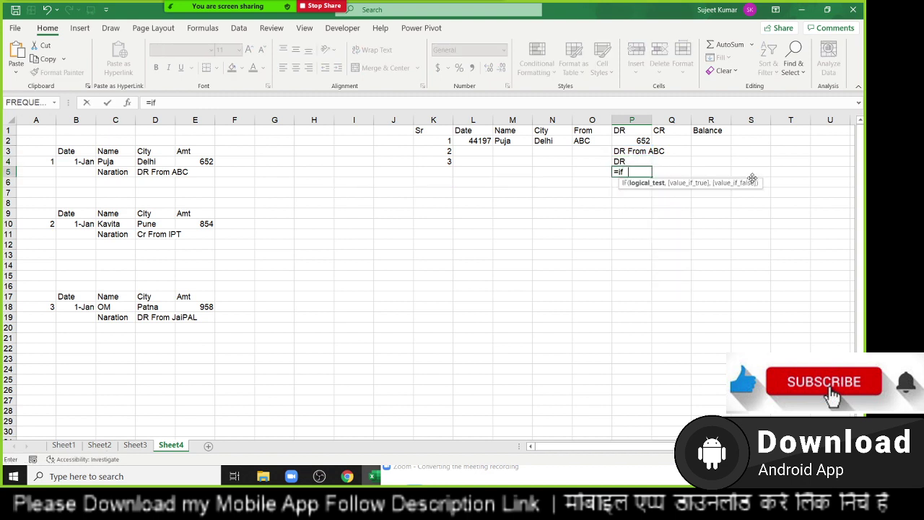
pyautogui.write('(')
pyautogui.press('Up')
pyautogui.write('="')
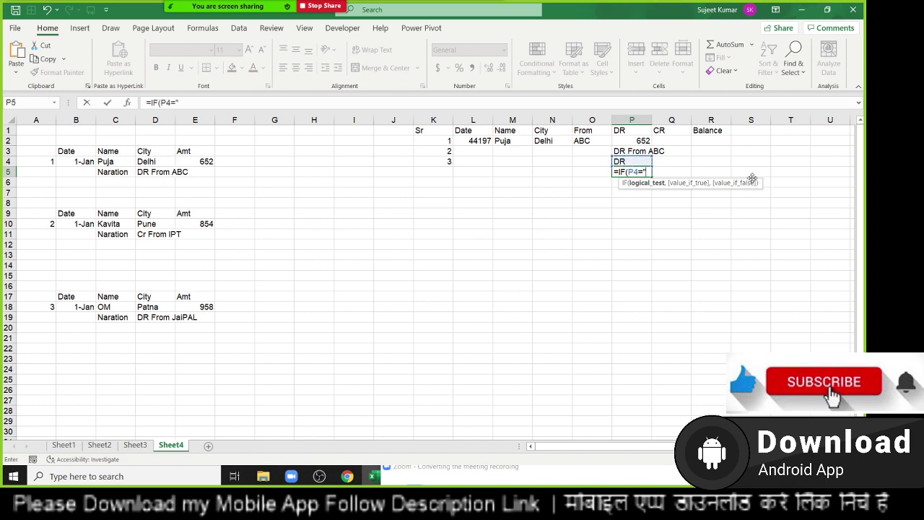
pyautogui.write('DR"')
pyautogui.write(',')
pyautogui.press('Up')
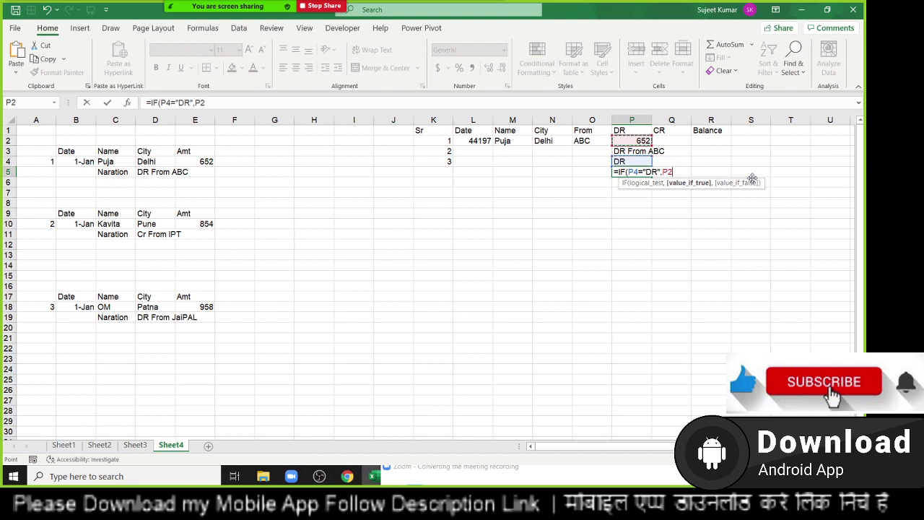
pyautogui.write(',""')
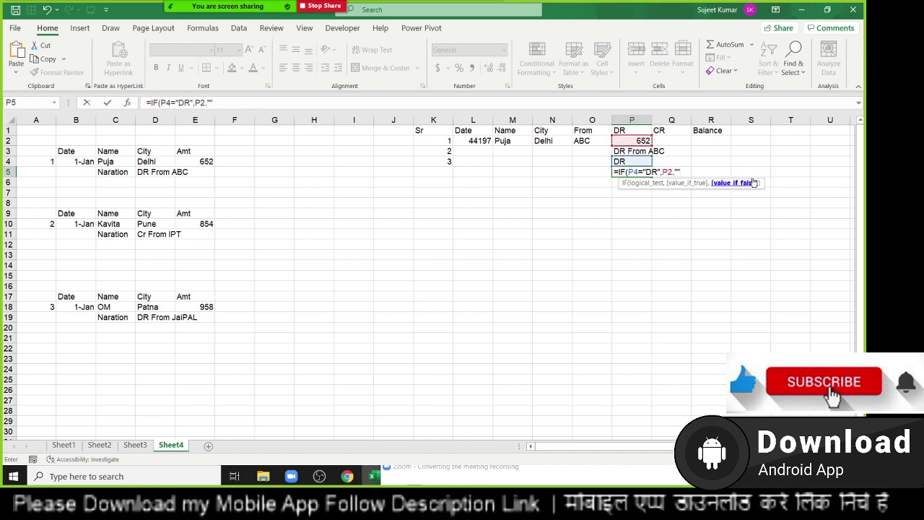
pyautogui.write(')')
pyautogui.press('Return')
pyautogui.press('Up')
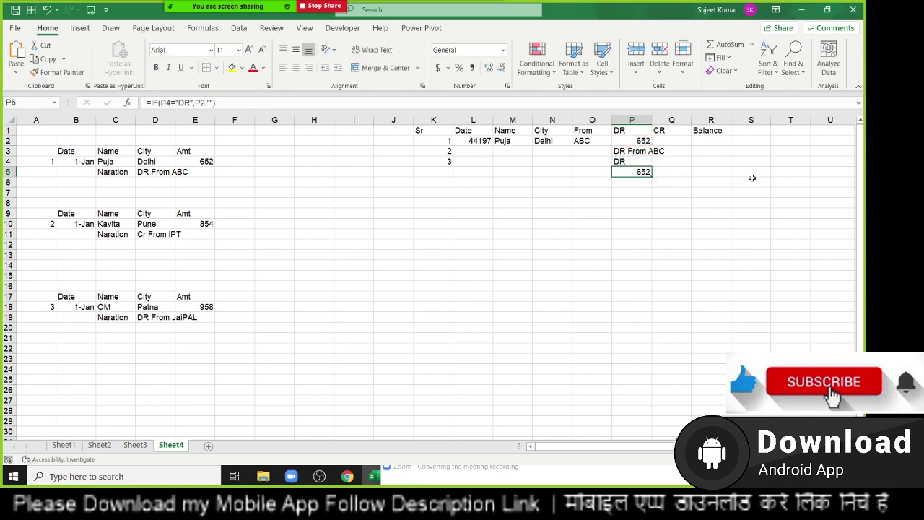
# Nest P3's OFFSET formula inside P4's LEFT formula and clear P3.
pyautogui.doubleClick(645, 151)
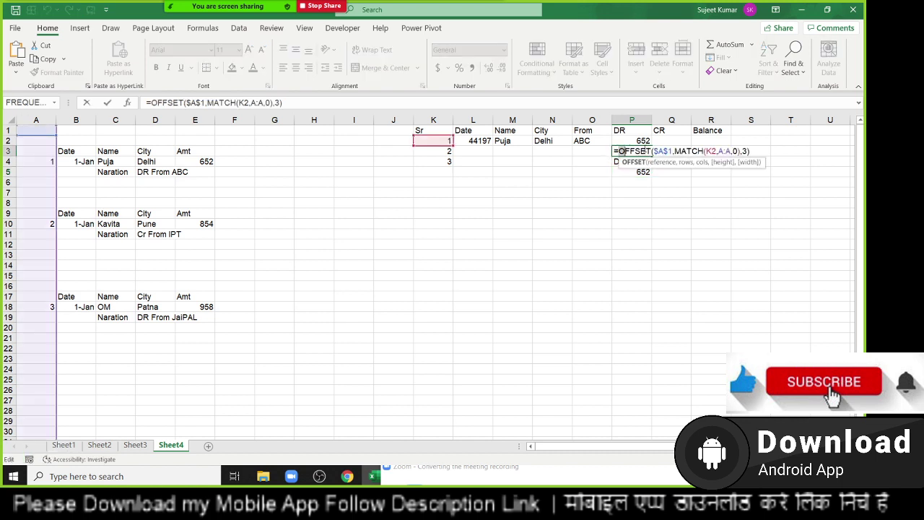
pyautogui.press('Escape')
pyautogui.click(635, 159)
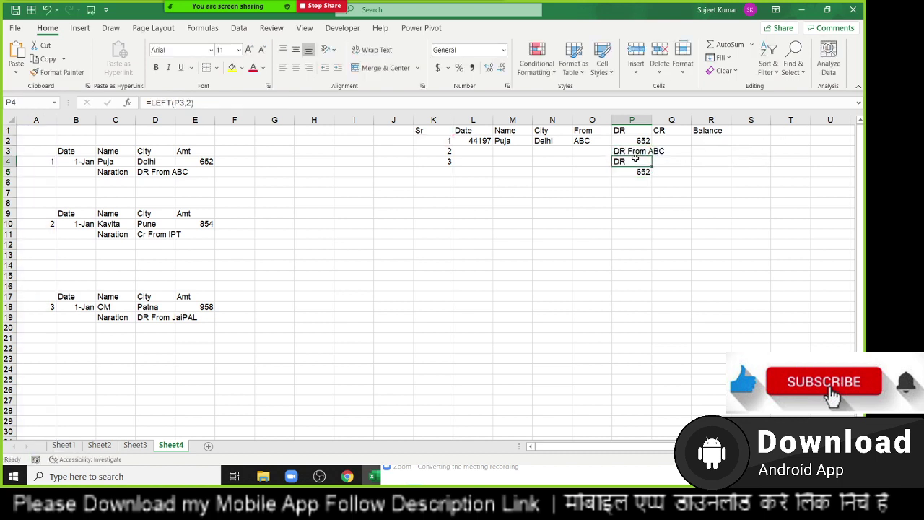
pyautogui.doubleClick(635, 160)
pyautogui.doubleClick(646, 161)
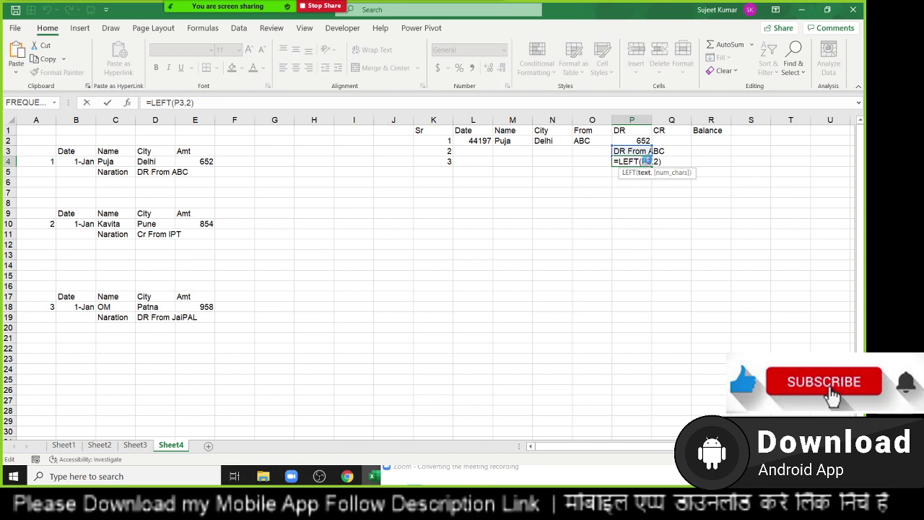
pyautogui.write('OFFSET($A$1,MATCH(K2,A:A,0),3)')
pyautogui.press('Return')
pyautogui.press('Up')
pyautogui.press('Up')
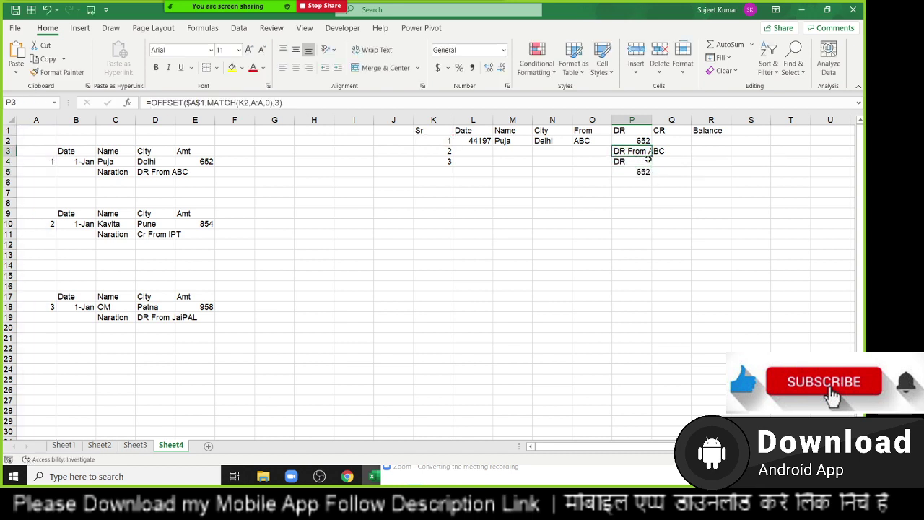
pyautogui.press('Delete')
pyautogui.click(648, 160)
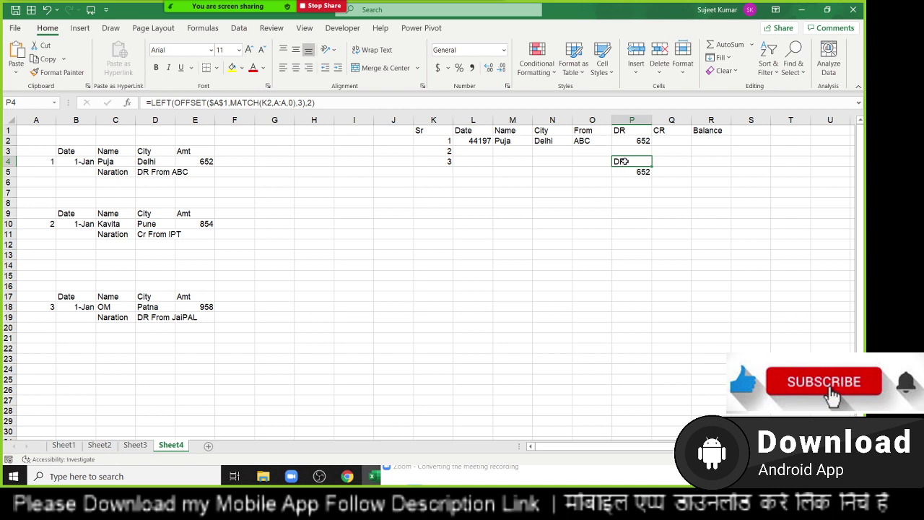
# Replace P4 in P5's IF condition with the nested LEFT(OFFSET…) formula, still showing 652.
pyautogui.doubleClick(623, 161)
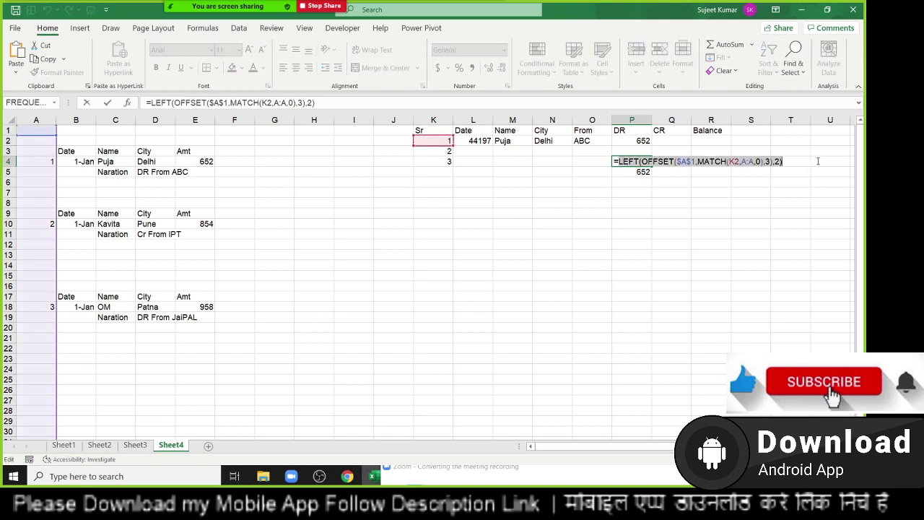
pyautogui.press('Escape')
pyautogui.doubleClick(638, 172)
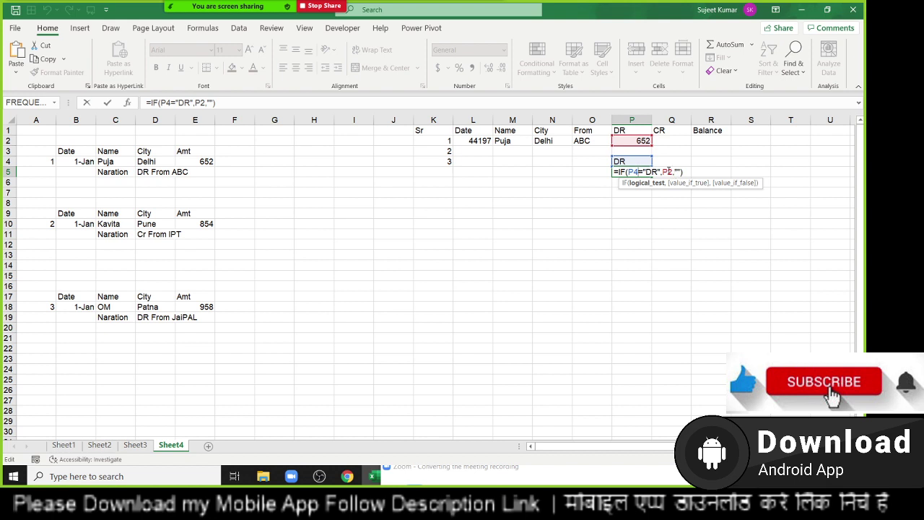
pyautogui.doubleClick(636, 171)
pyautogui.write('LEFT(OFFSET($A$1,MATCH(K2,A:A,0),3),2)')
pyautogui.press('Return')
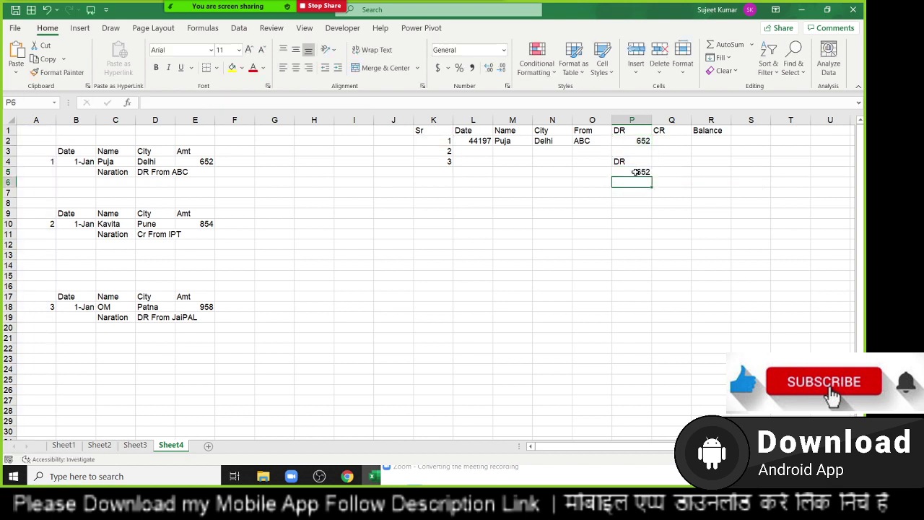
pyautogui.press('Up')
pyautogui.press('Up')
pyautogui.press('Up')
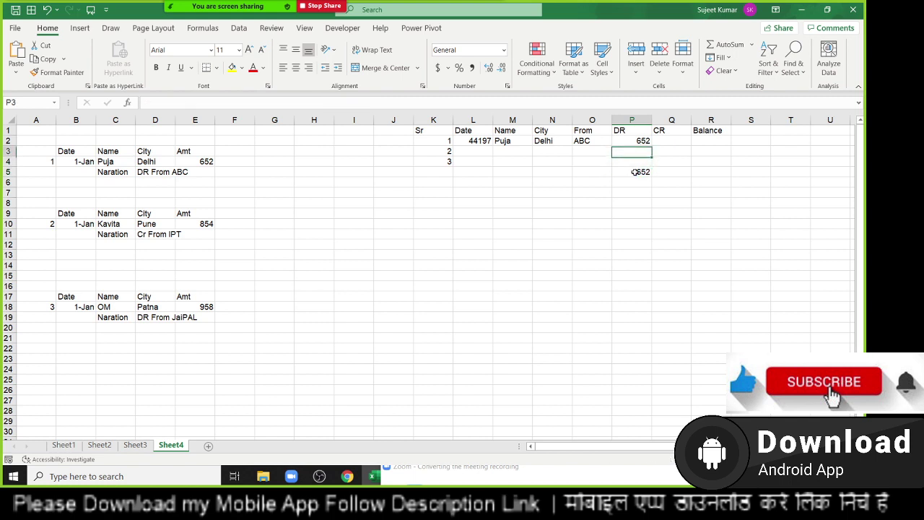
pyautogui.press('Up')
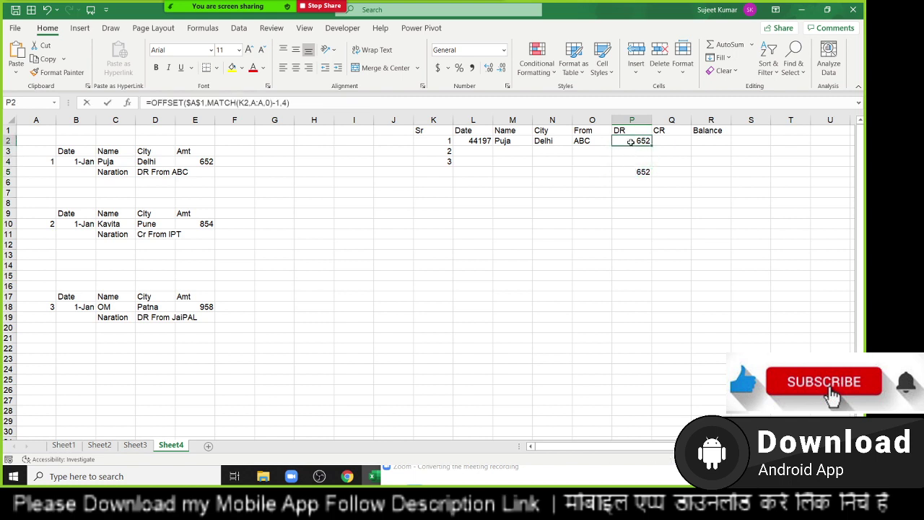
# Replace the P2 reference in P5's IF formula with P2's OFFSET amount lookup.
pyautogui.doubleClick(631, 141)
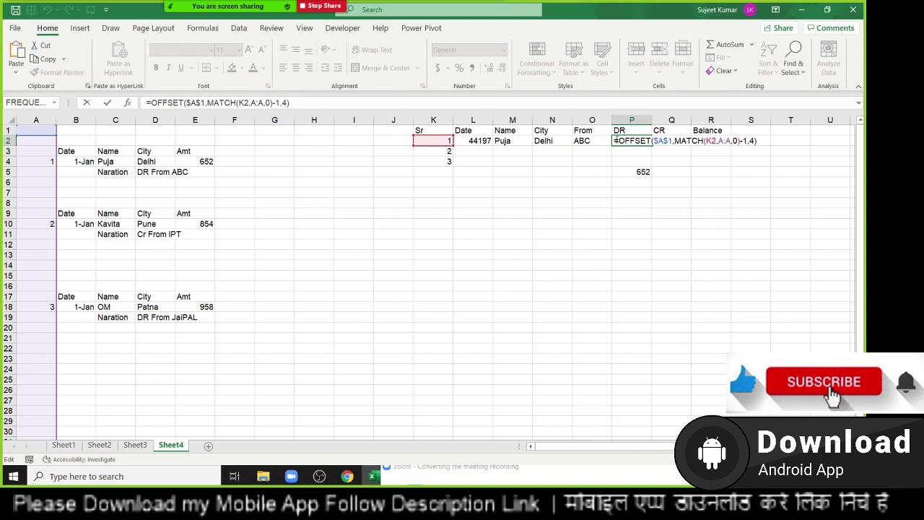
pyautogui.moveTo(616, 140); pyautogui.dragTo(791, 137)
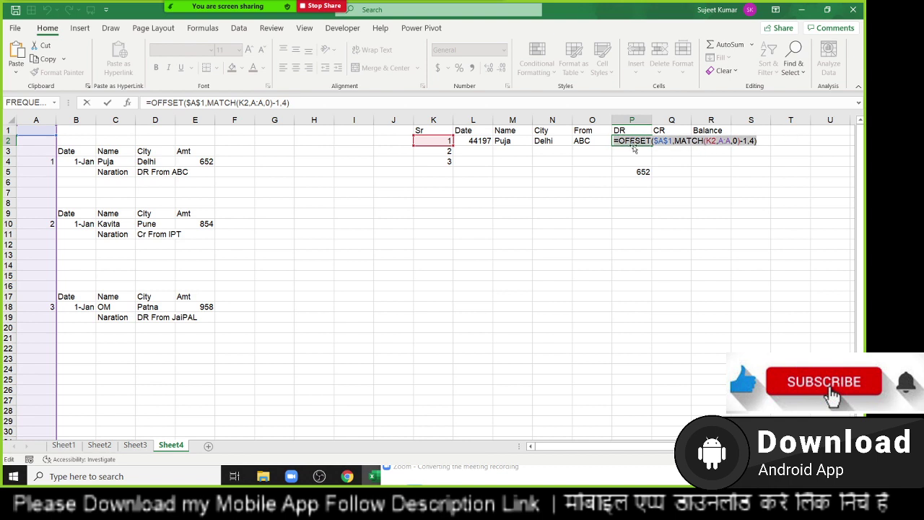
pyautogui.moveTo(616, 140); pyautogui.dragTo(785, 144)
pyautogui.hotkey('ctrl', 'c')
pyautogui.press('Escape')
pyautogui.click(640, 172)
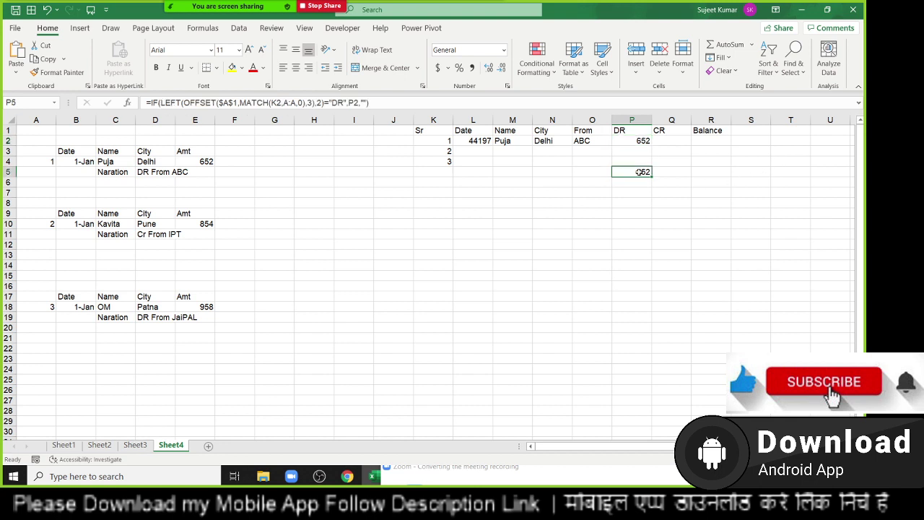
pyautogui.doubleClick(640, 172)
pyautogui.click(816, 172)
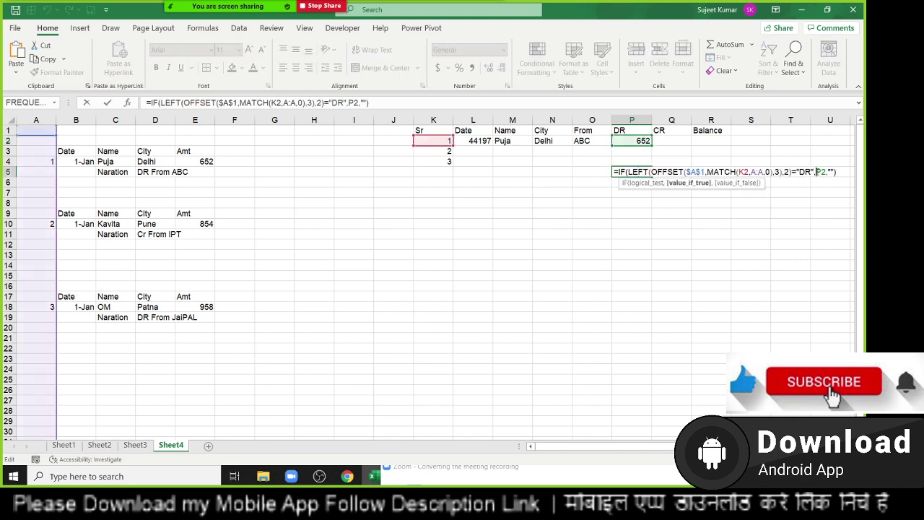
pyautogui.doubleClick(820, 172)
pyautogui.hotkey('ctrl', 'v')
pyautogui.press('Return')
# Cut the combined IF formula from P5 and paste it into P2.
pyautogui.press('Up')
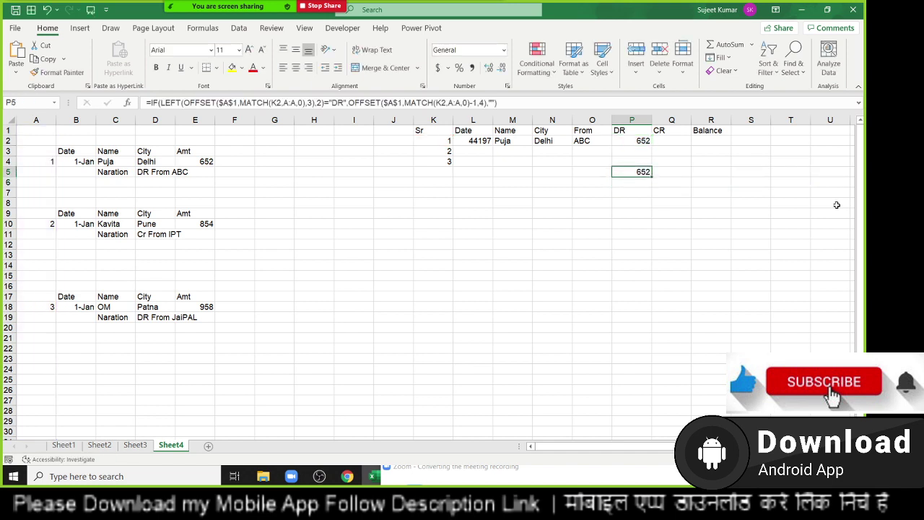
pyautogui.press('Up')
pyautogui.press('Up')
pyautogui.press('Up')
pyautogui.press('Down')
pyautogui.press('Down')
pyautogui.press('Down')
pyautogui.hotkey('ctrl', 'x')
pyautogui.press('Up')
pyautogui.press('Up')
pyautogui.press('Up')
pyautogui.hotkey('ctrl', 'v')
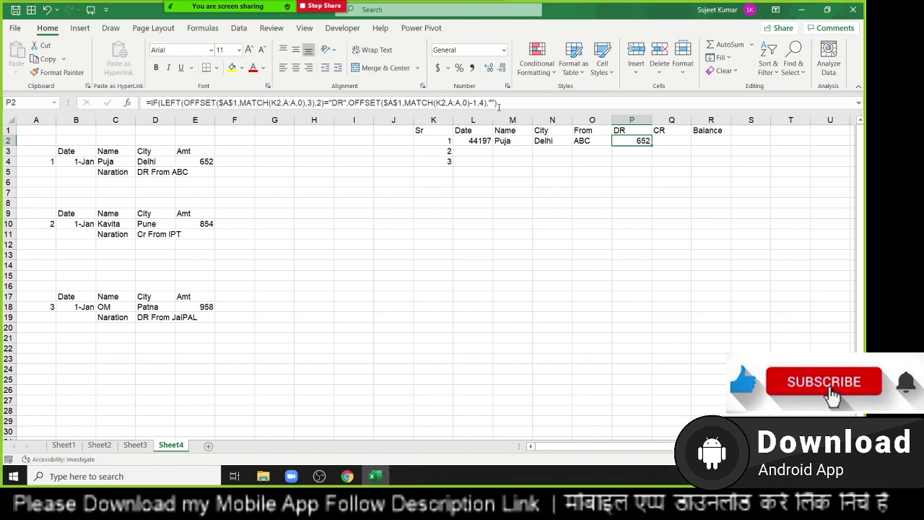
# Copy P2's formula into Q2 and change "DR" to "CR", leaving Q2 blank for this entry.
pyautogui.doubleClick(228, 103)
pyautogui.click(107, 102)
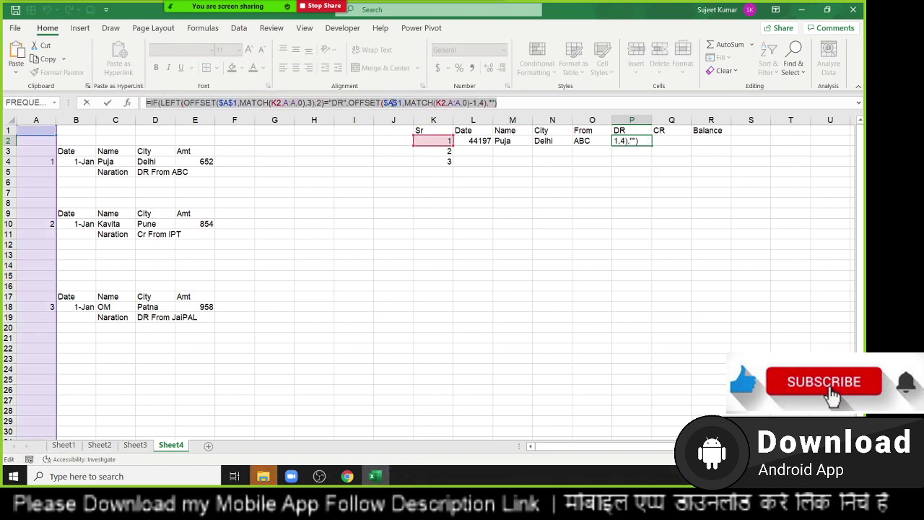
pyautogui.click(667, 143)
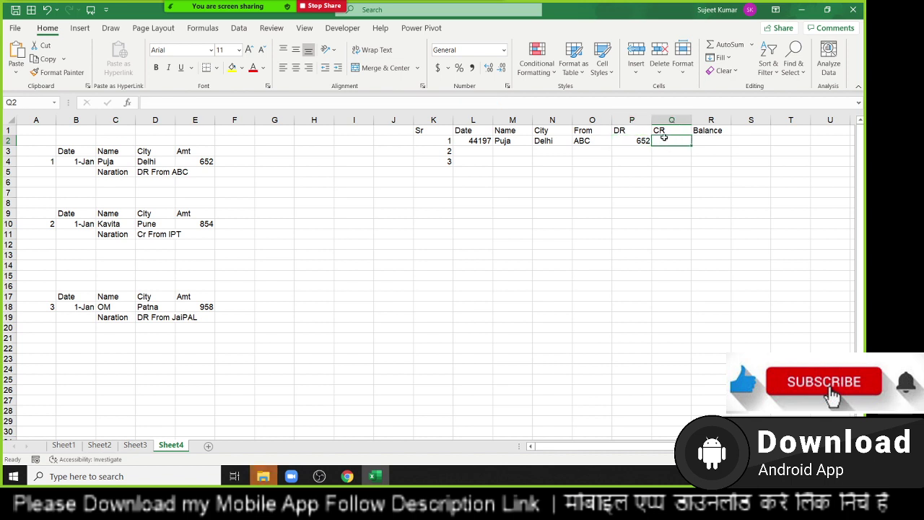
pyautogui.doubleClick(665, 139)
pyautogui.hotkey('ctrl', 'v')
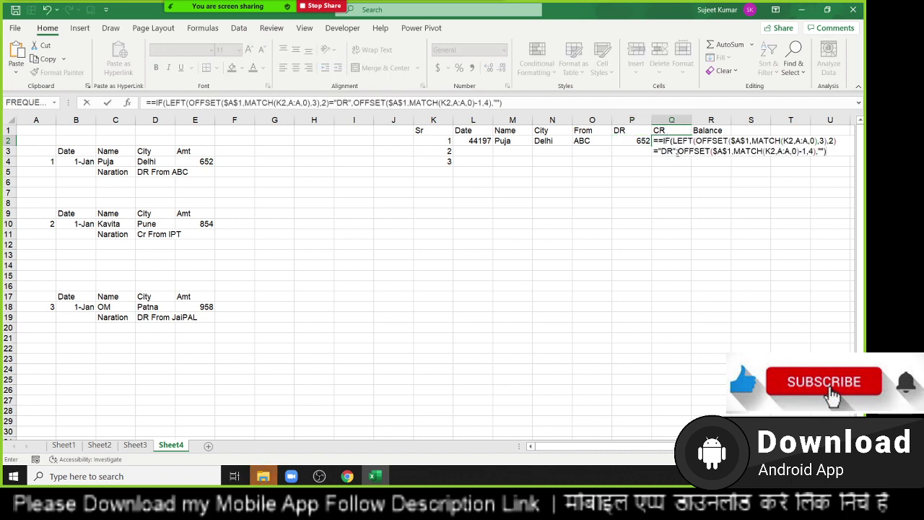
pyautogui.click(667, 152)
pyautogui.press('BackSpace')
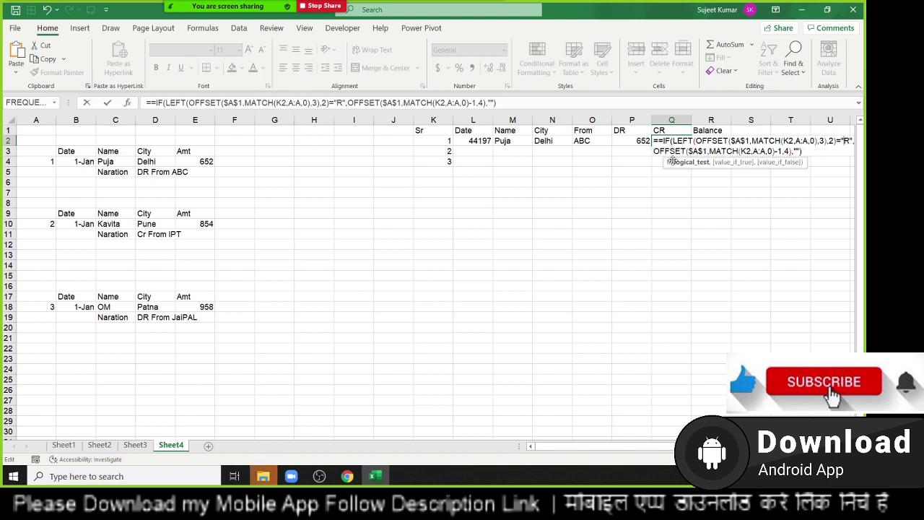
pyautogui.write('C')
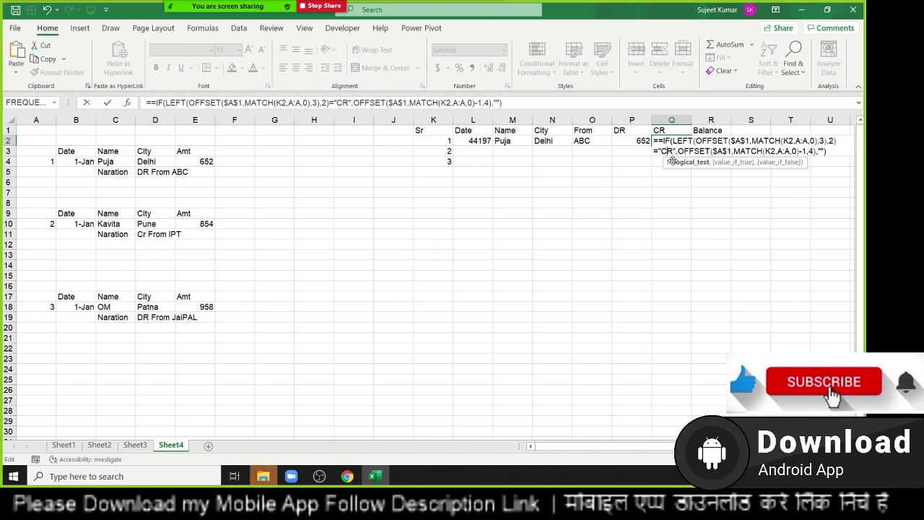
pyautogui.press('Return')
pyautogui.press('Return')
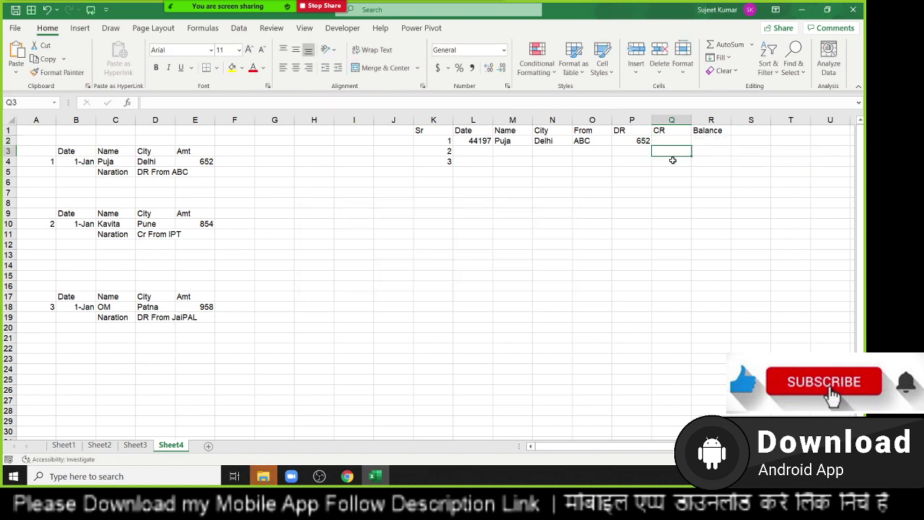
# Enter the Balance formula =Q2-P2 in R2.
pyautogui.click(722, 143)
pyautogui.write('=')
pyautogui.press('Down')
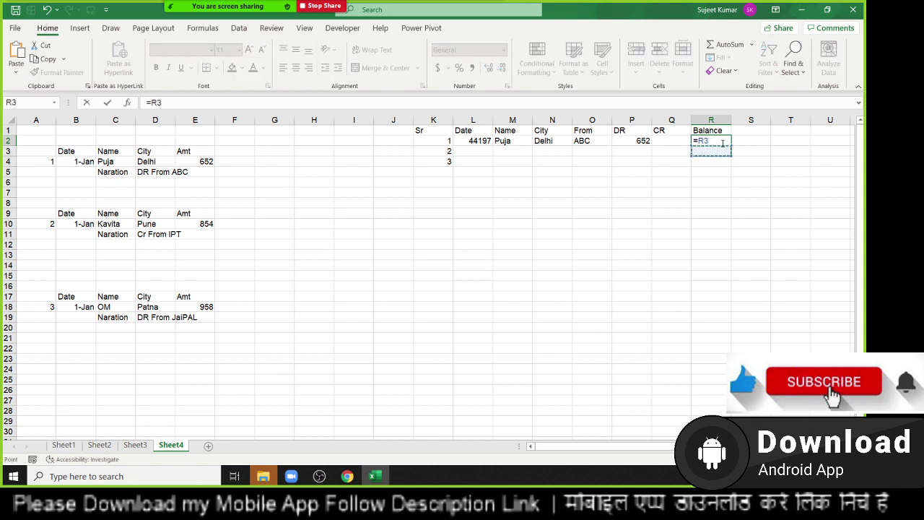
pyautogui.press('Left')
pyautogui.press('Up')
pyautogui.write('-')
pyautogui.press('Left')
pyautogui.press('Left')
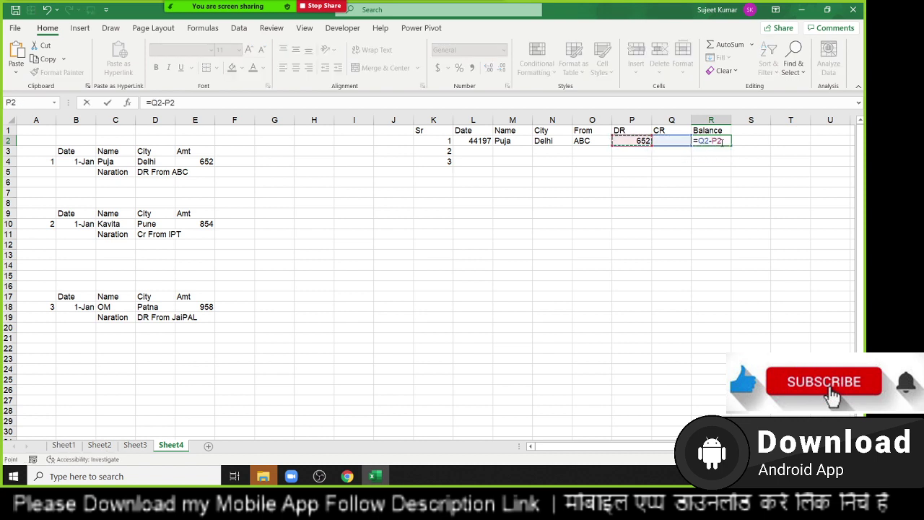
pyautogui.press('Return')
pyautogui.press('Up')
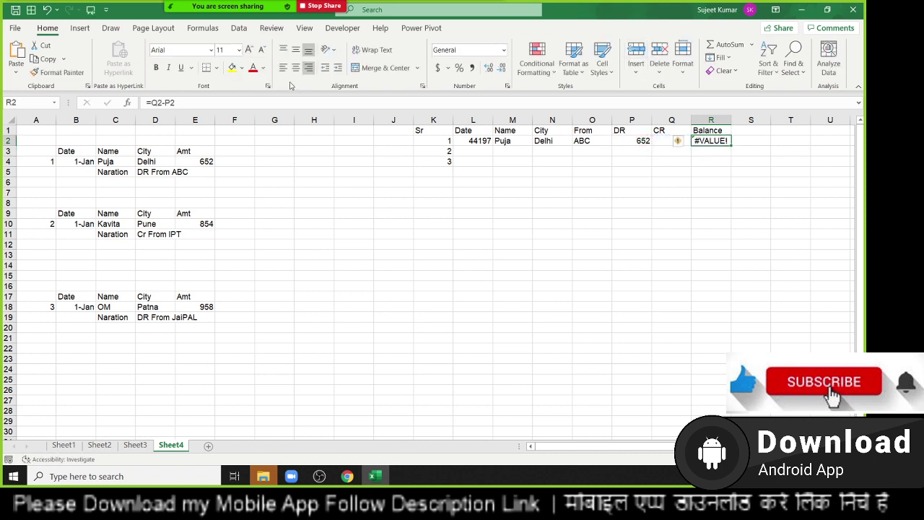
# Make Q2's CR formula return 0 instead of blank so Balance shows -652.
pyautogui.doubleClick(659, 141)
pyautogui.hotkey('ctrl', 'v')
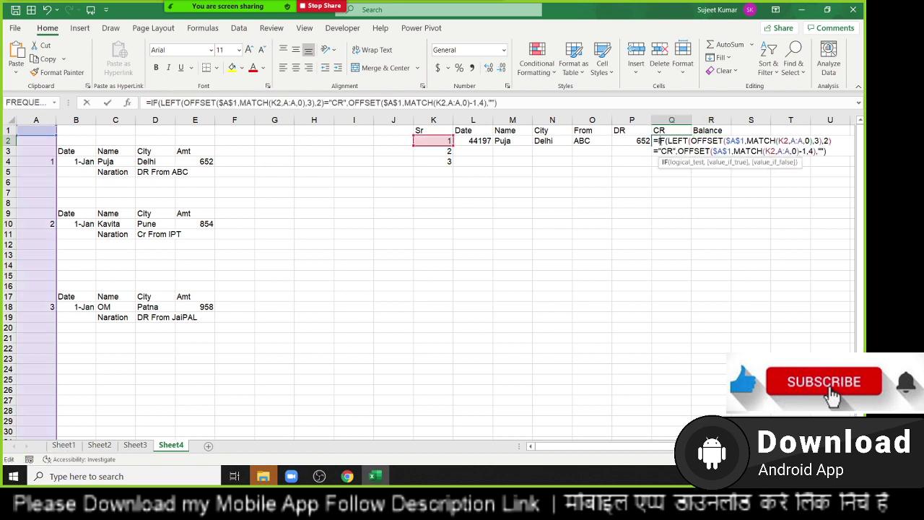
pyautogui.click(821, 151)
pyautogui.press('BackSpace')
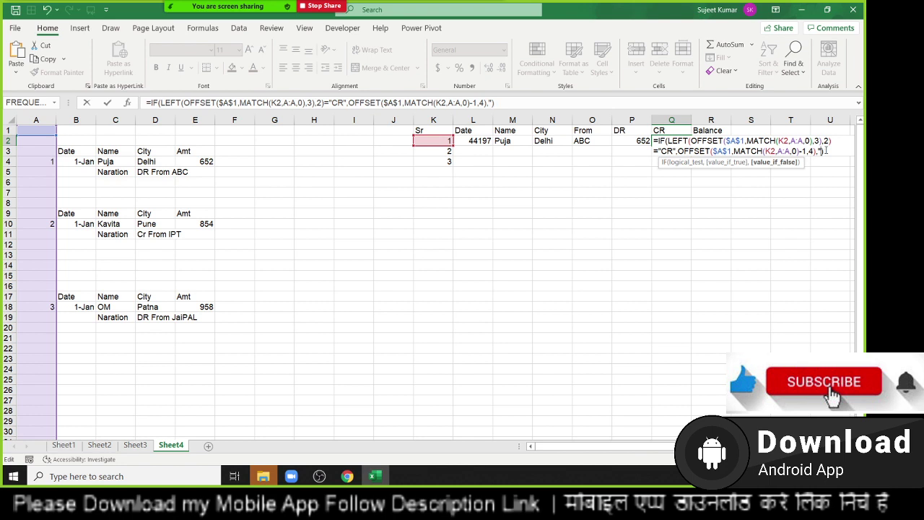
pyautogui.write('"')
pyautogui.press('Return')
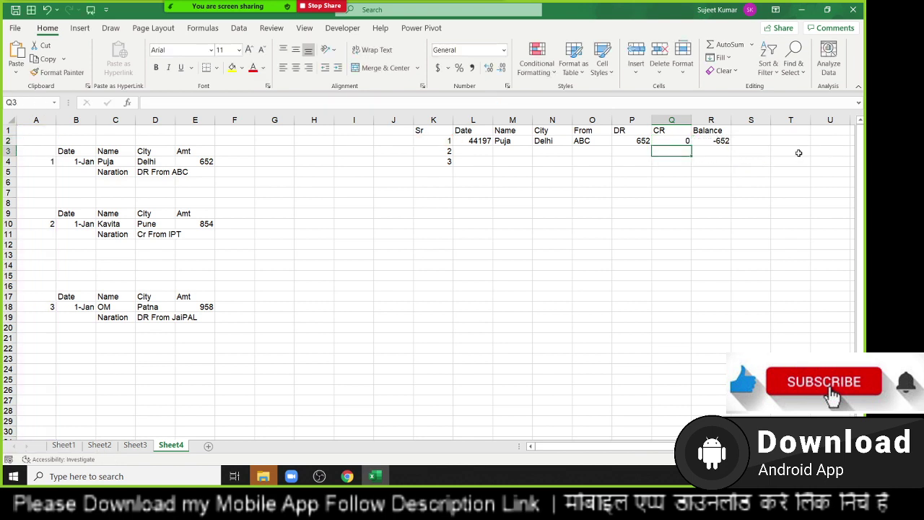
# Review the row 2 ledger formulas (Date through Balance) and fill them down into rows 3–4.
pyautogui.click(476, 140)
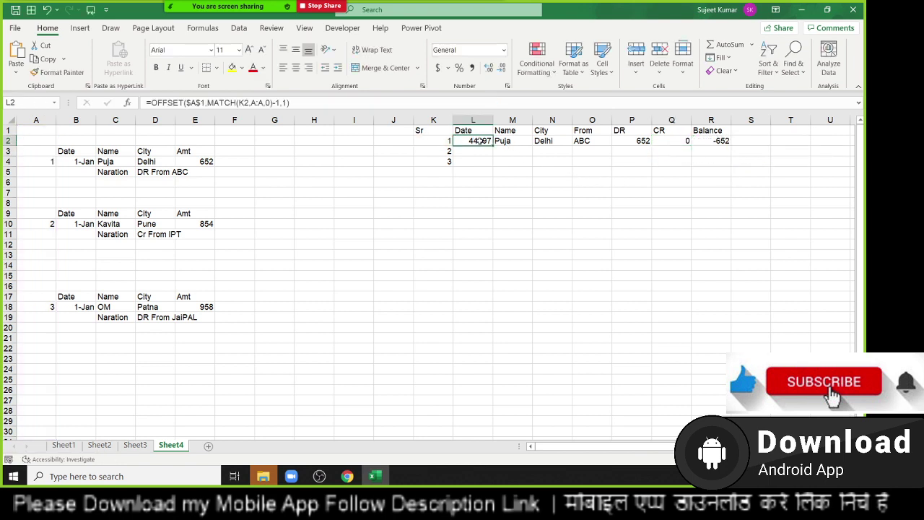
pyautogui.click(510, 144)
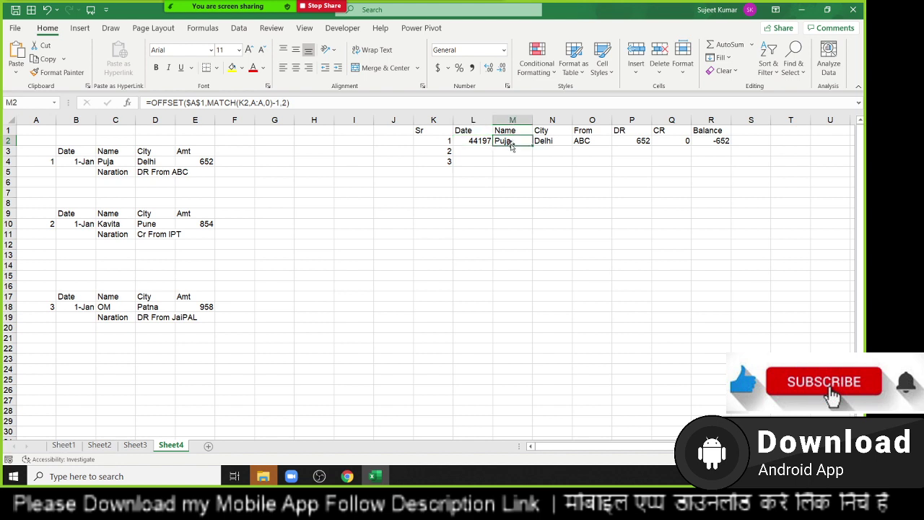
pyautogui.press('Right')
pyautogui.press('Right')
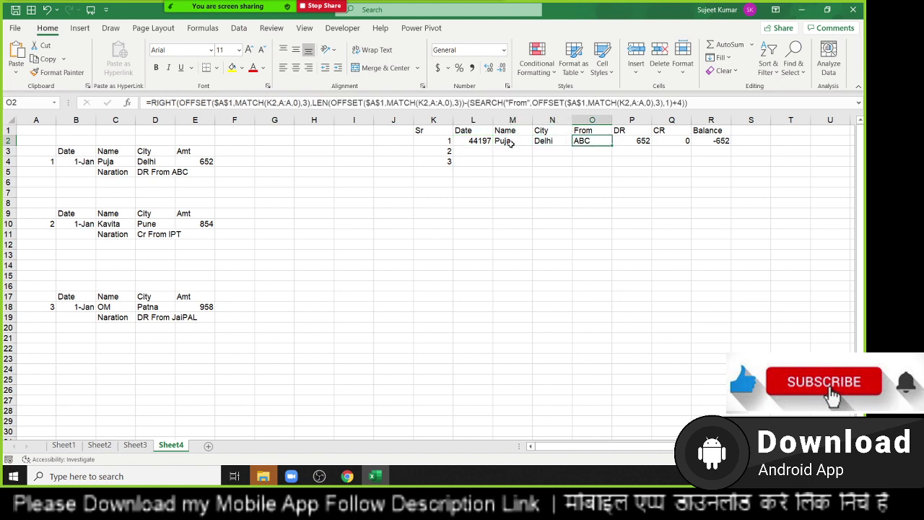
pyautogui.press('Right')
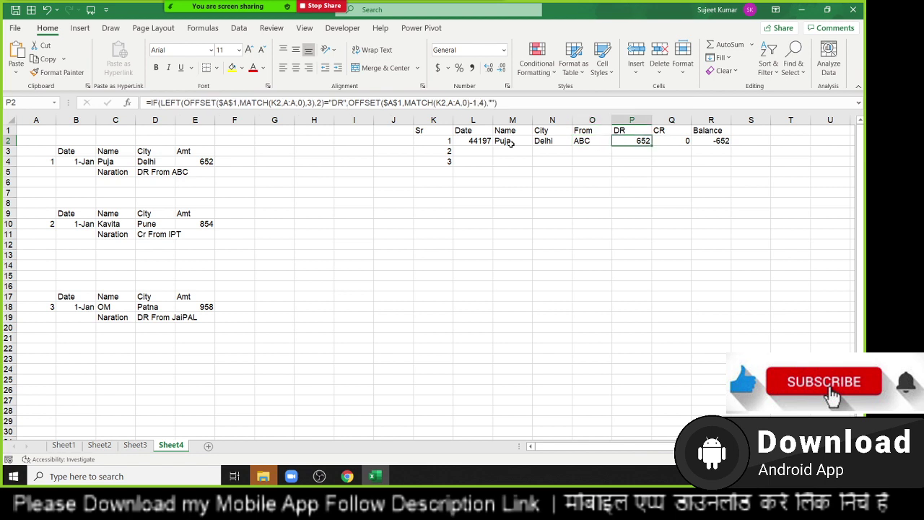
pyautogui.press('Right')
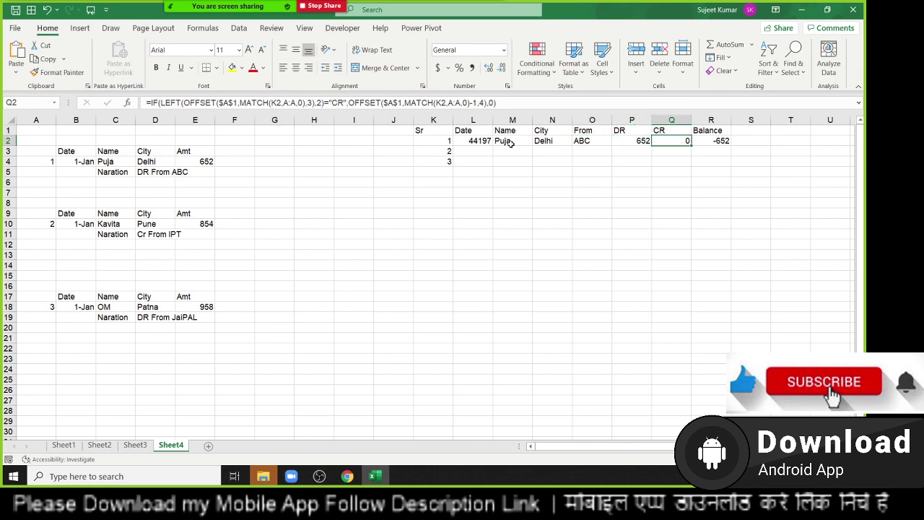
pyautogui.press('Right')
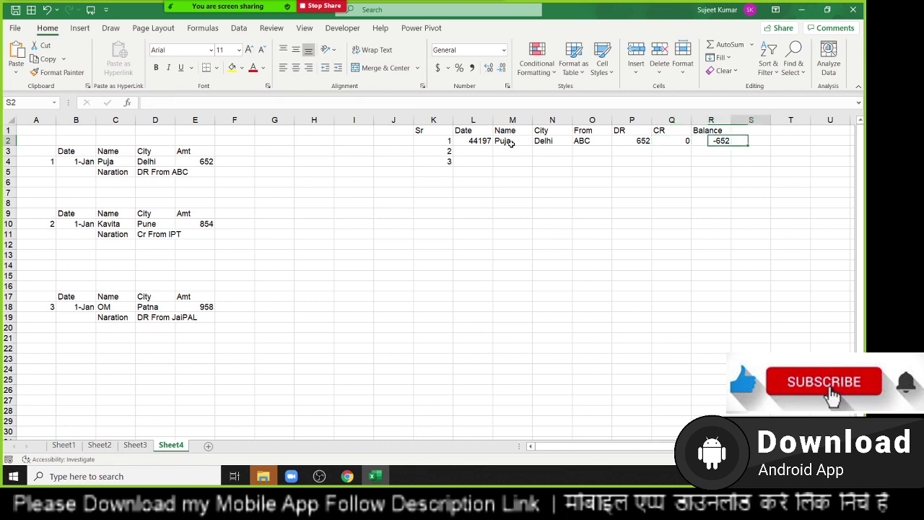
pyautogui.hotkey('shift', 'Left')
pyautogui.hotkey('shift', 'Left')
pyautogui.hotkey('shift', 'Left')
pyautogui.hotkey('shift', 'Left')
pyautogui.hotkey('shift', 'Left')
pyautogui.hotkey('shift', 'Left')
pyautogui.hotkey('shift', 'Down')
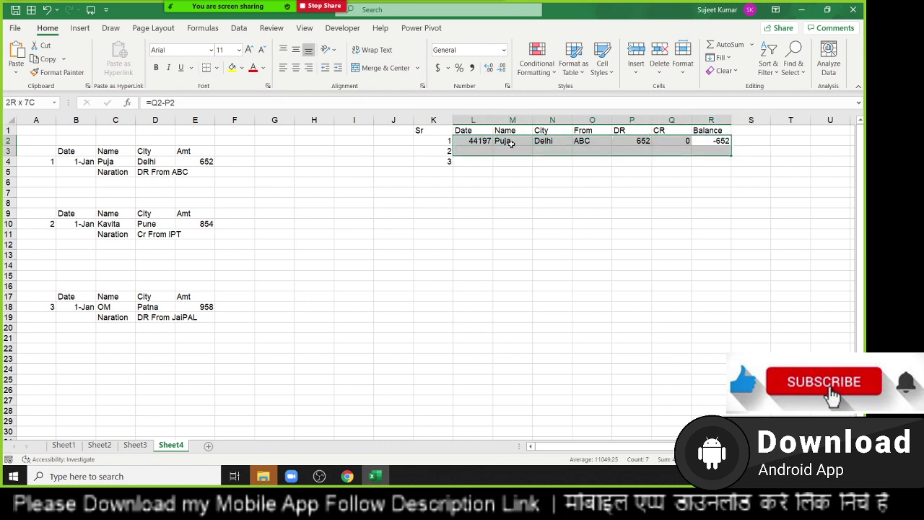
pyautogui.hotkey('shift', 'Down')
pyautogui.hotkey('ctrl', 'd')
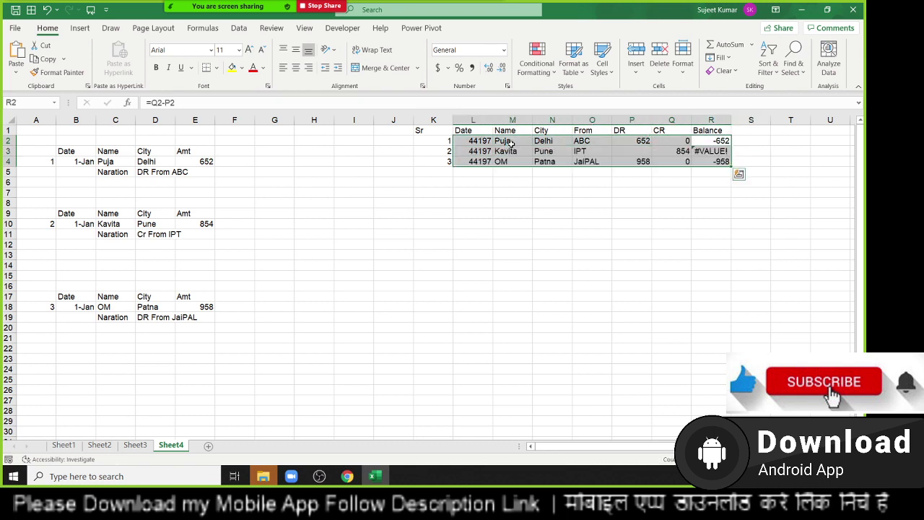
# Change P2's DR formula to return 0 instead of a blank, then fill it down to P4.
pyautogui.press('Right')
pyautogui.press('Left')
pyautogui.press('Left')
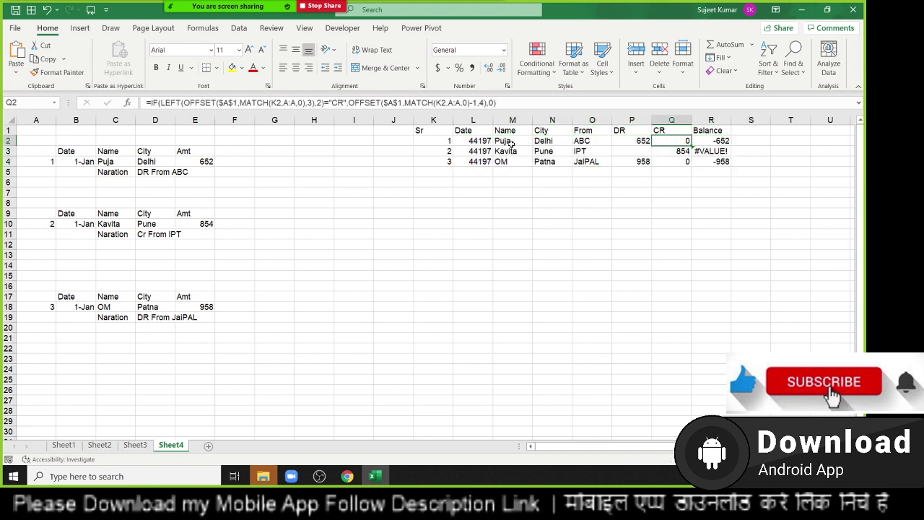
pyautogui.press('Left')
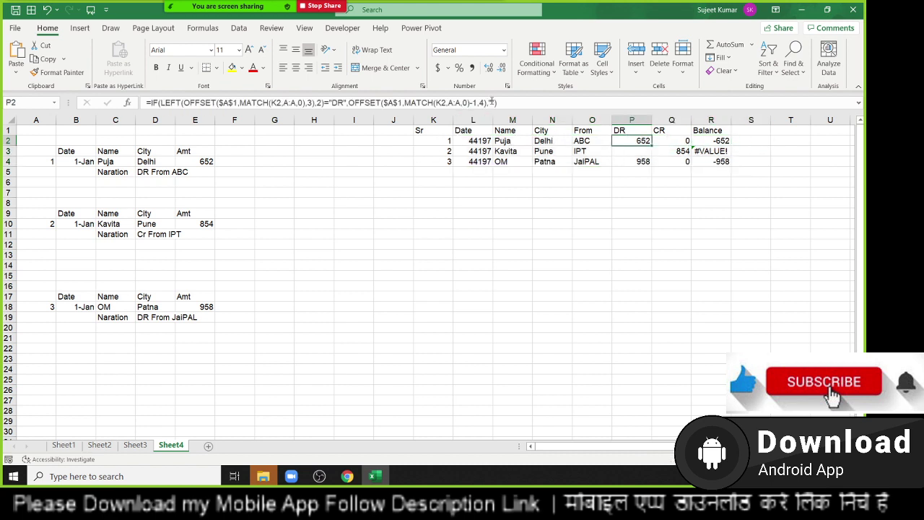
pyautogui.click(499, 102)
pyautogui.press('Left')
pyautogui.press('BackSpace')
pyautogui.press('BackSpace')
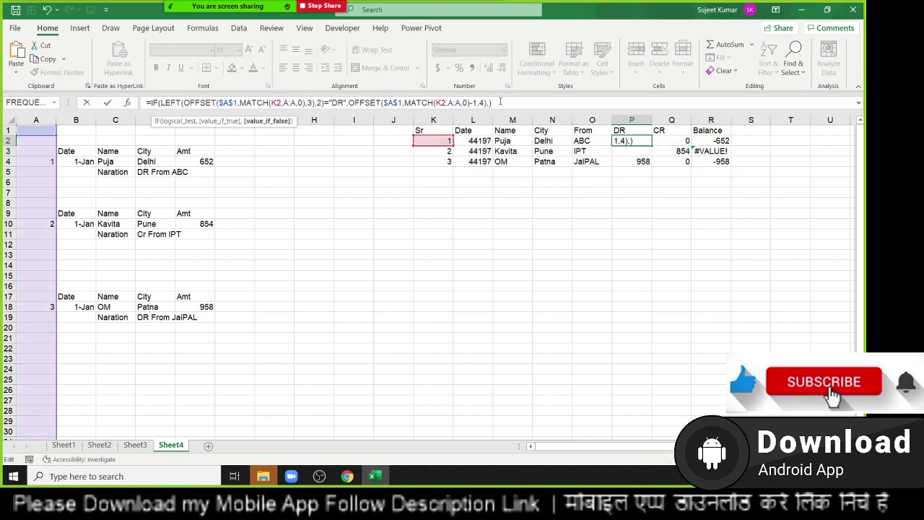
pyautogui.write('0')
pyautogui.hotkey('ctrl', 'Return')
pyautogui.hotkey('shift', 'Down')
pyautogui.hotkey('shift', 'Down')
pyautogui.hotkey('ctrl', 'd')
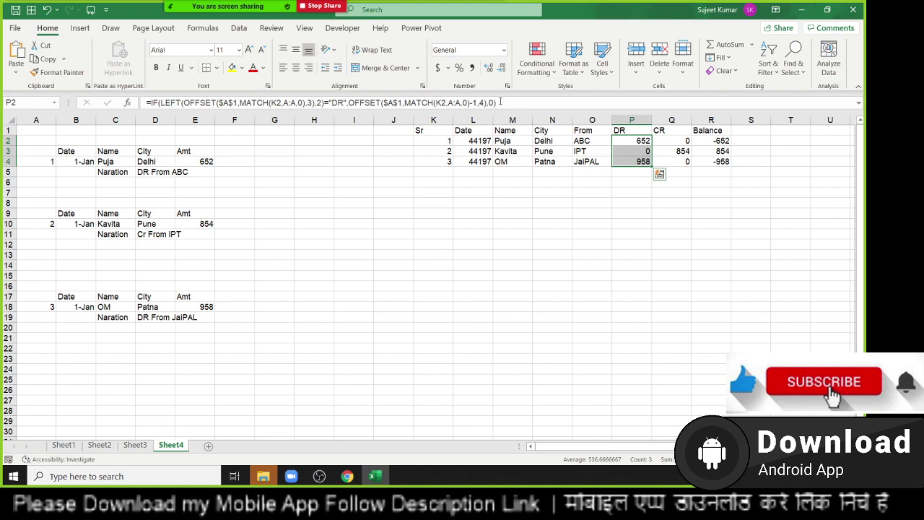
# Enter the running balance formula =Q3+R2-P3 in R3 and fill it down to R4.
pyautogui.click(725, 154)
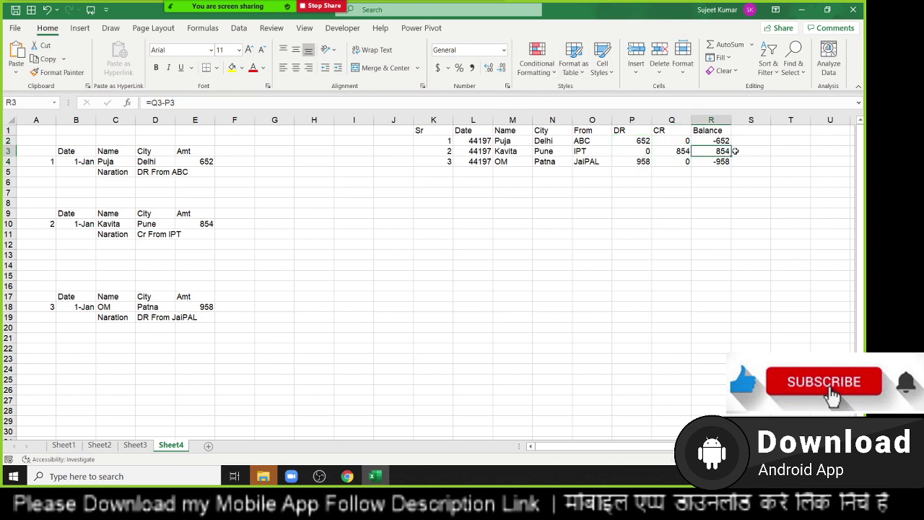
pyautogui.write('=')
pyautogui.press('Left')
pyautogui.write('+')
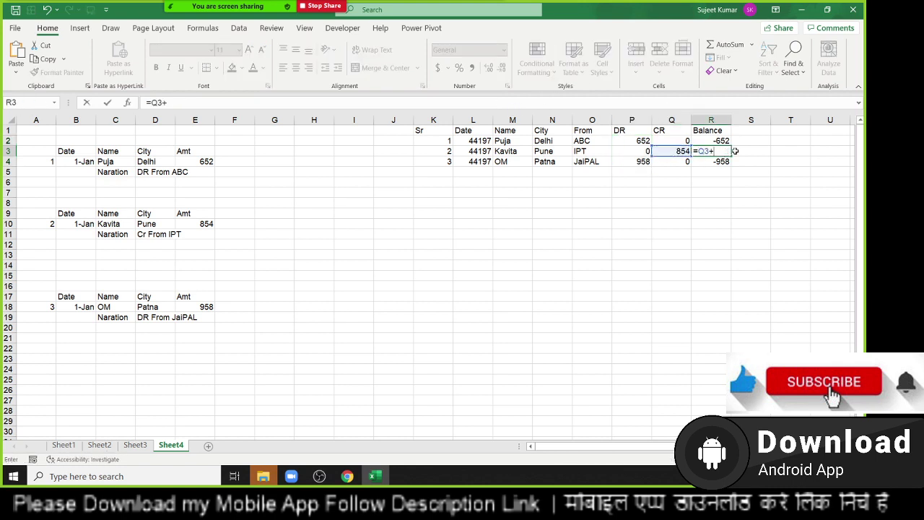
pyautogui.press('Up')
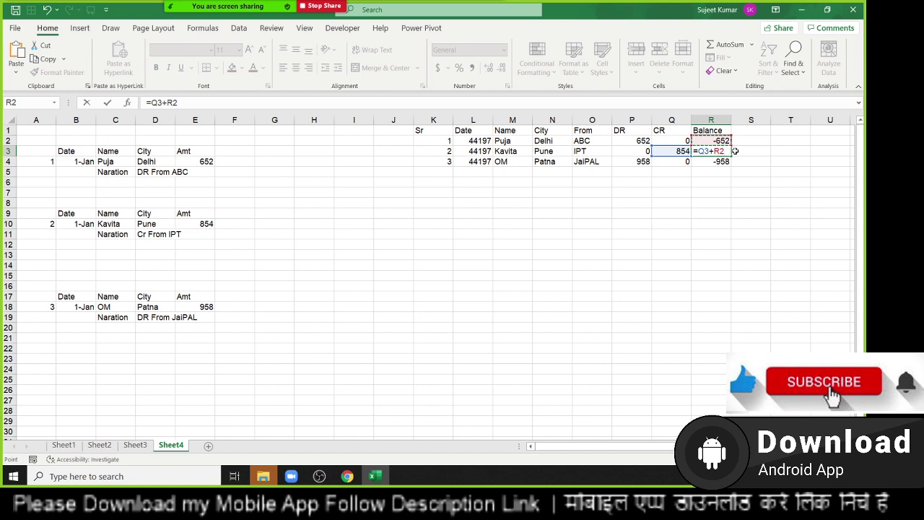
pyautogui.write('-')
pyautogui.click(623, 154)
pyautogui.press('Return')
pyautogui.press('Up')
pyautogui.hotkey('shift', 'Down')
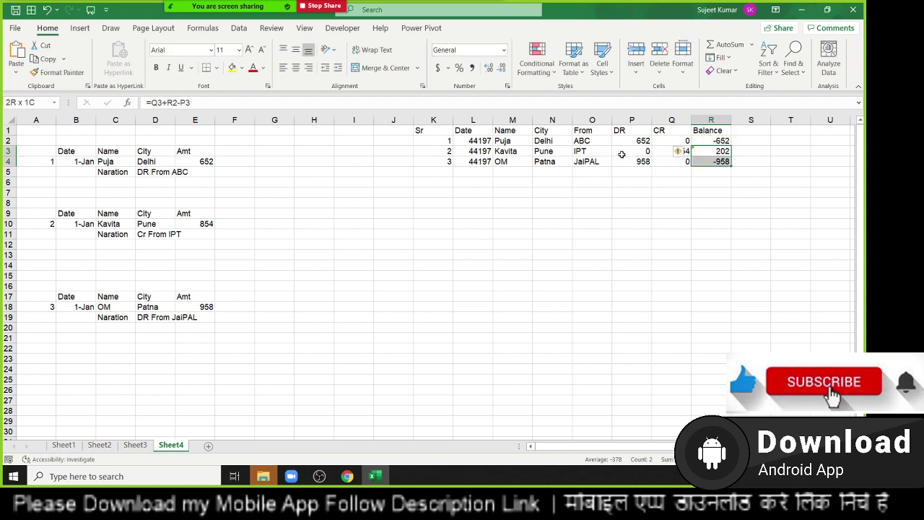
pyautogui.hotkey('ctrl', 'd')
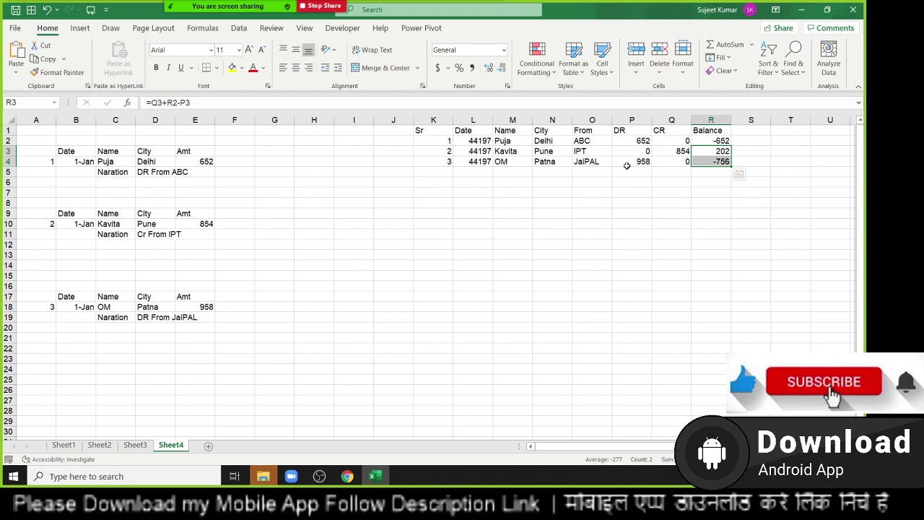
# Open the Zoom meeting's Participants panel, showing the 7 attendees.
pyautogui.click(209, 11)
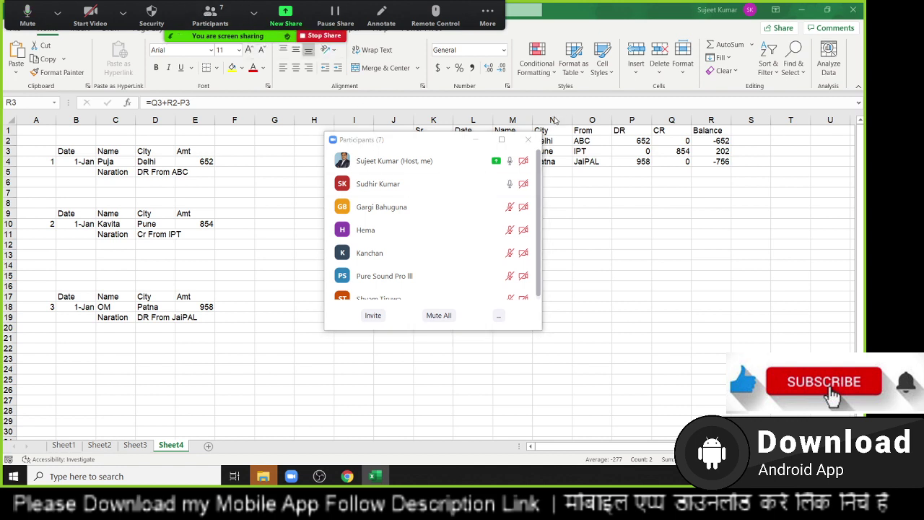
# Close the Zoom participants panel and add a new blank worksheet, Sheet5.
pyautogui.click(529, 140)
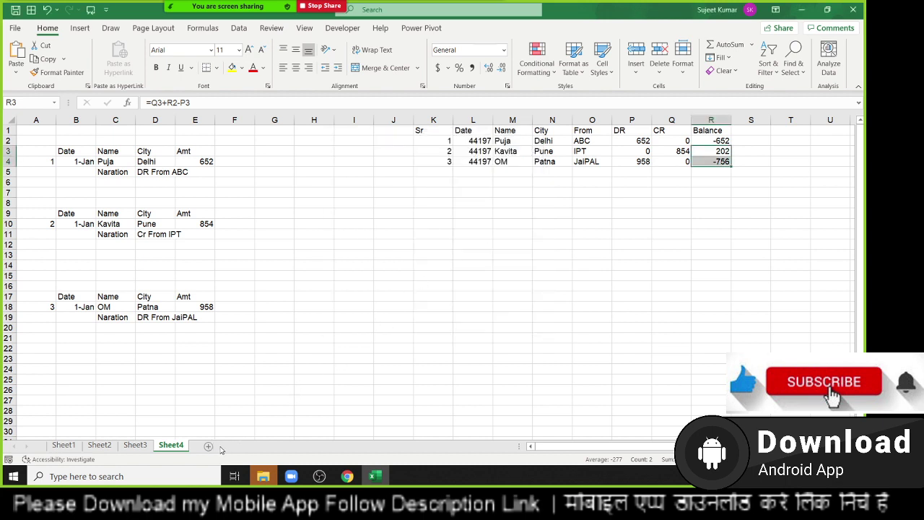
pyautogui.click(263, 231)
pyautogui.moveTo(708, 275); pyautogui.dragTo(318, 141)
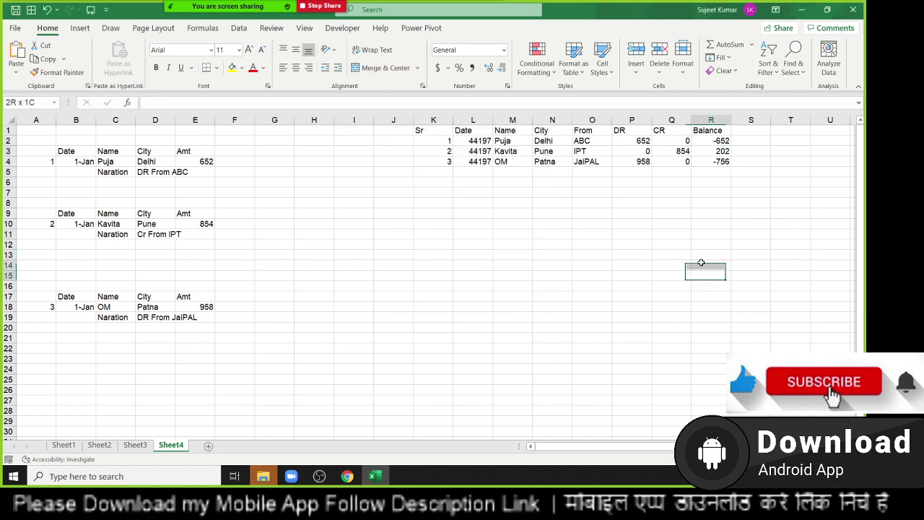
pyautogui.click(210, 447)
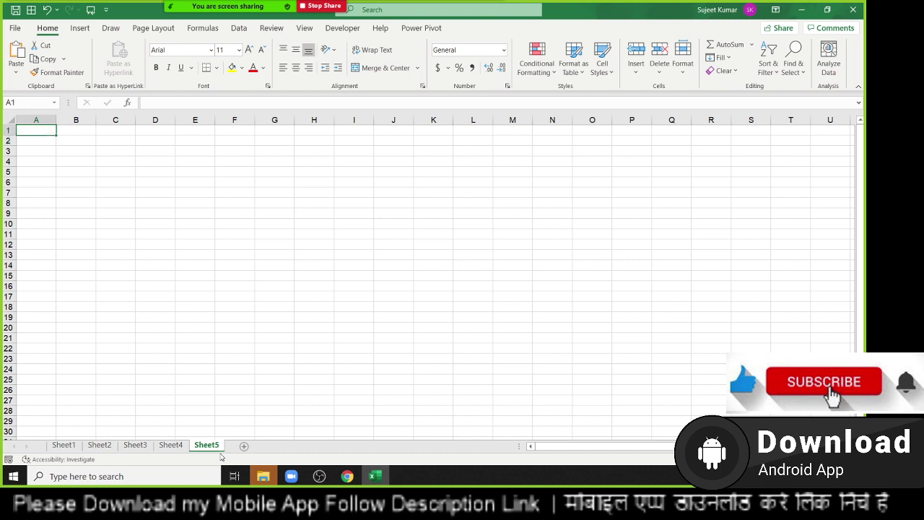
# Enter the numbers 1, 2, 3, 4, 5 across A1:E1.
pyautogui.write('1')
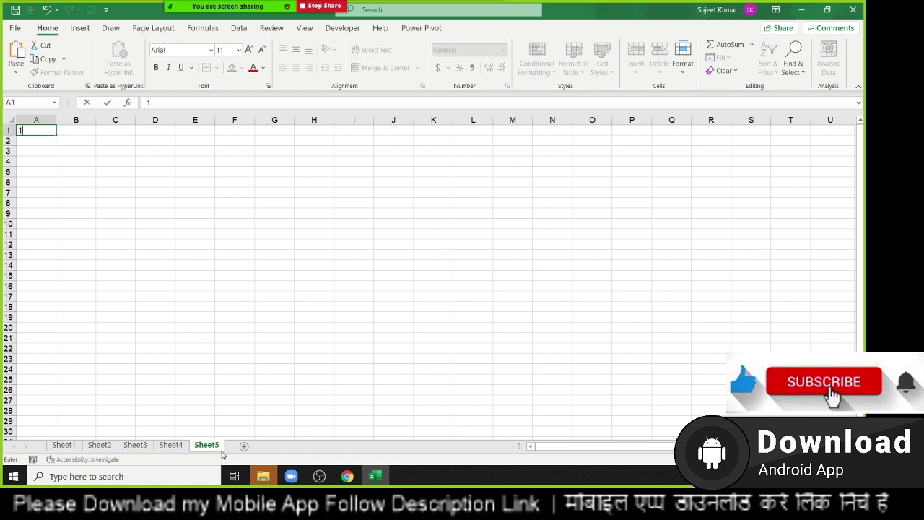
pyautogui.press('Tab')
pyautogui.write('2')
pyautogui.press('Tab')
pyautogui.write('3\t4\t5')
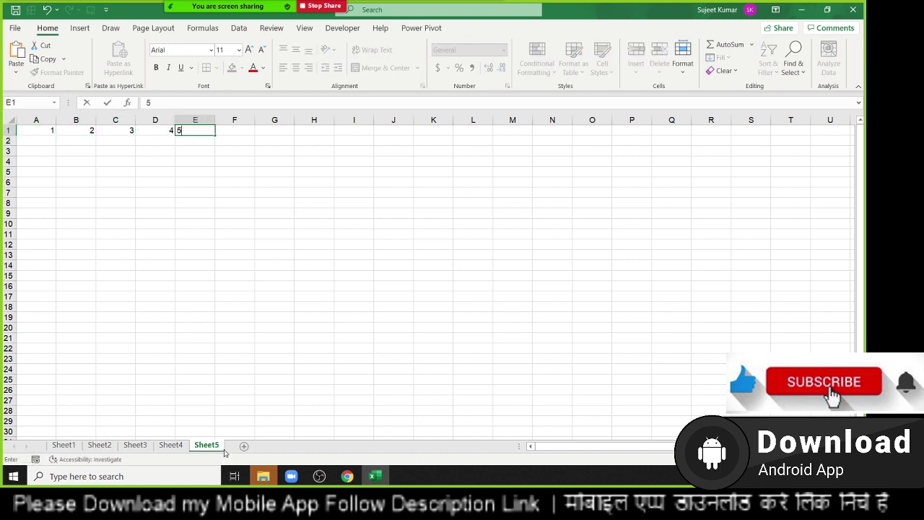
pyautogui.press('Return')
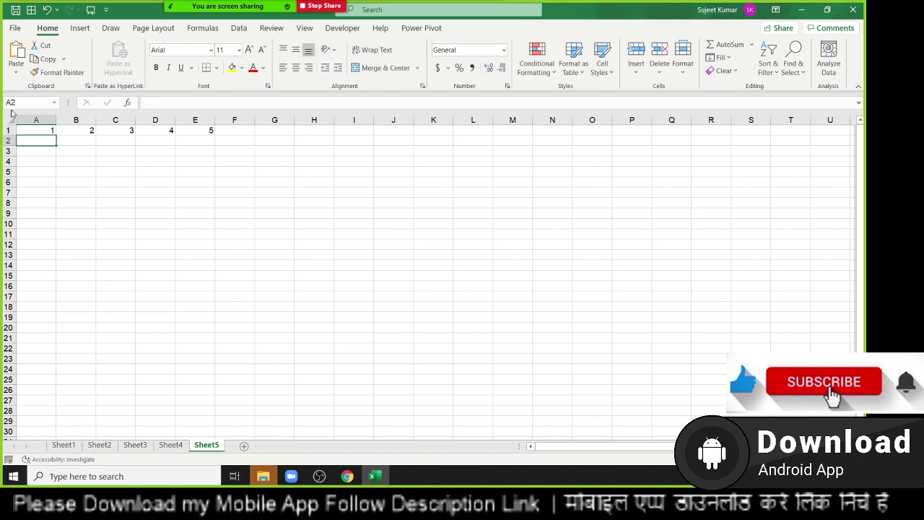
# Fill A3:E3 with the array constant ={1,2,3,4,5} using Ctrl+Shift+Enter.
pyautogui.click(49, 150)
pyautogui.moveTo(49, 150); pyautogui.dragTo(197, 149)
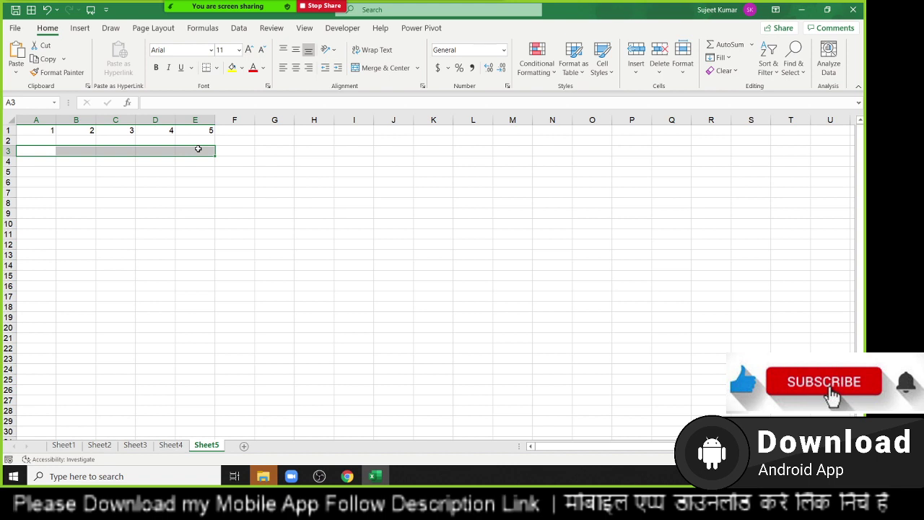
pyautogui.write('={1,')
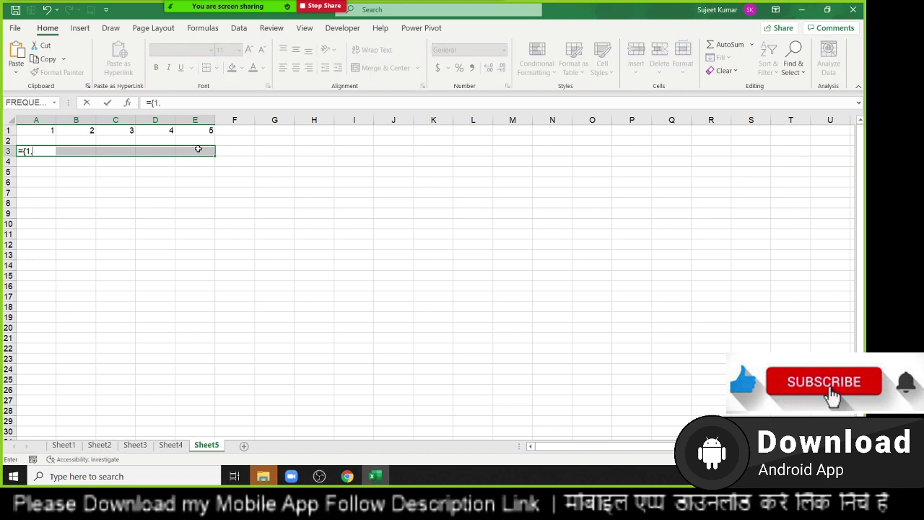
pyautogui.write('2,3,4,5')
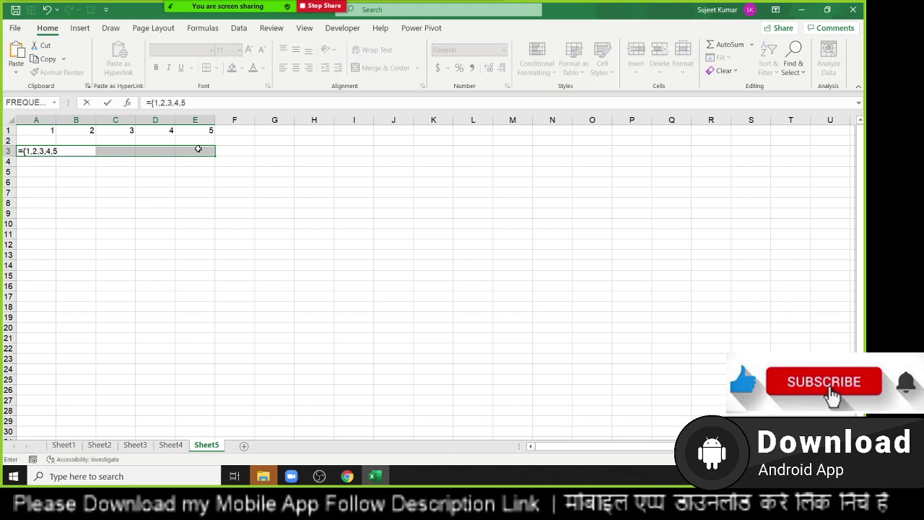
pyautogui.write('}')
pyautogui.hotkey('ctrl', 'shift', 'Return')
pyautogui.click(166, 256)
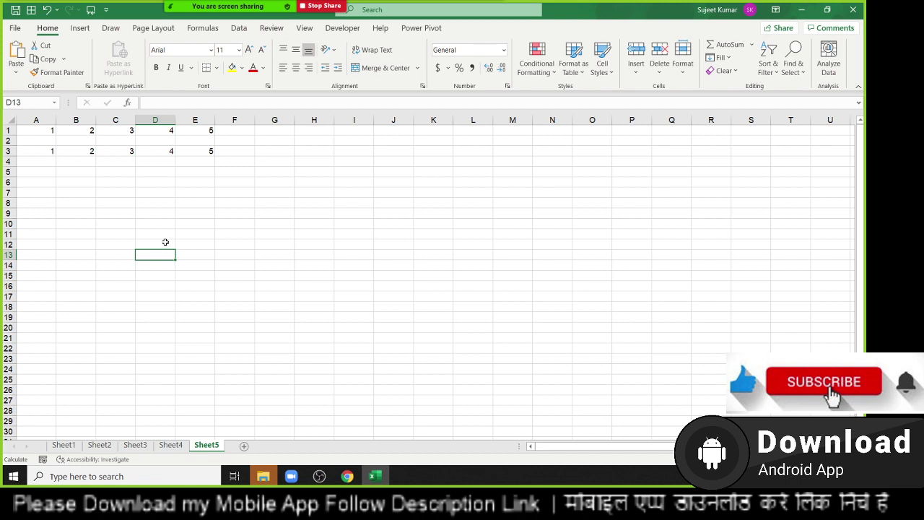
# Select the block A1:F8 containing both number rows.
pyautogui.press('Up')
pyautogui.press('Up')
pyautogui.press('Up')
pyautogui.press('Up')
pyautogui.press('Up')
pyautogui.press('Up')
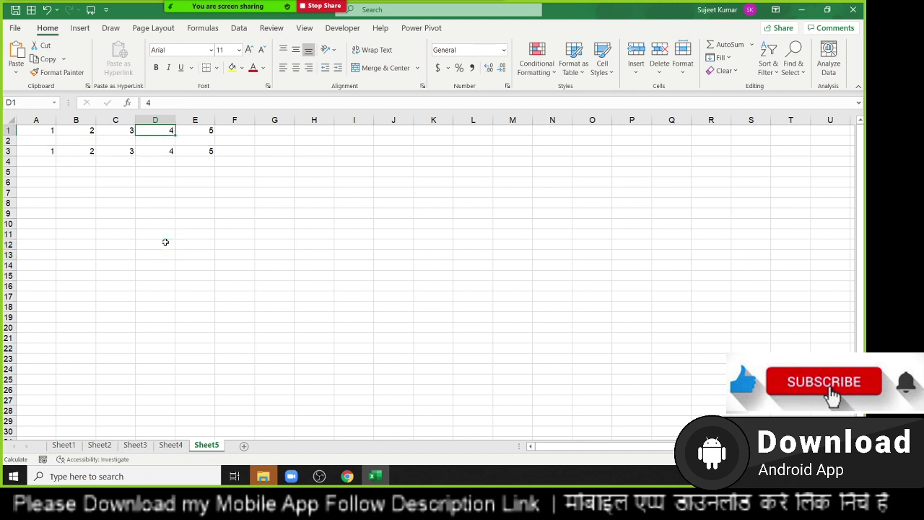
pyautogui.press('Down')
pyautogui.press('Down')
pyautogui.press('Down')
pyautogui.press('Down')
pyautogui.press('Left')
pyautogui.press('Left')
pyautogui.press('Left')
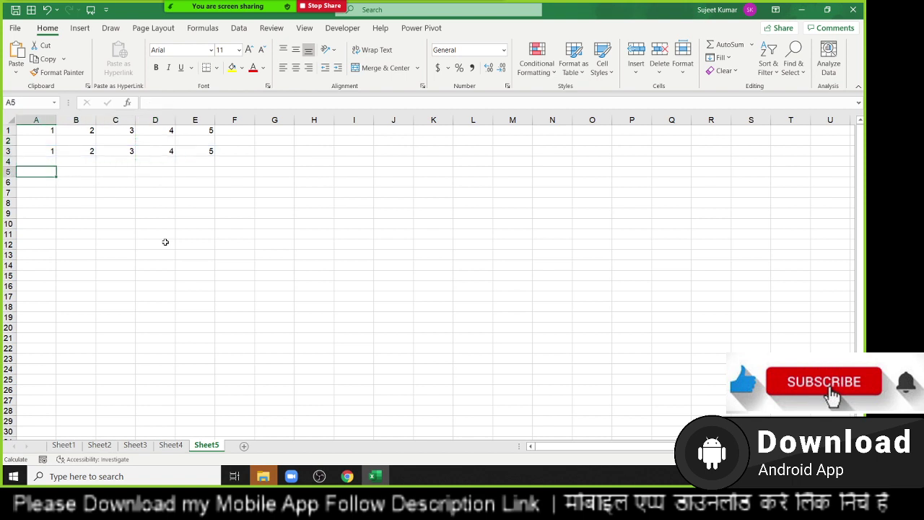
pyautogui.moveTo(251, 200); pyautogui.dragTo(3, 110)
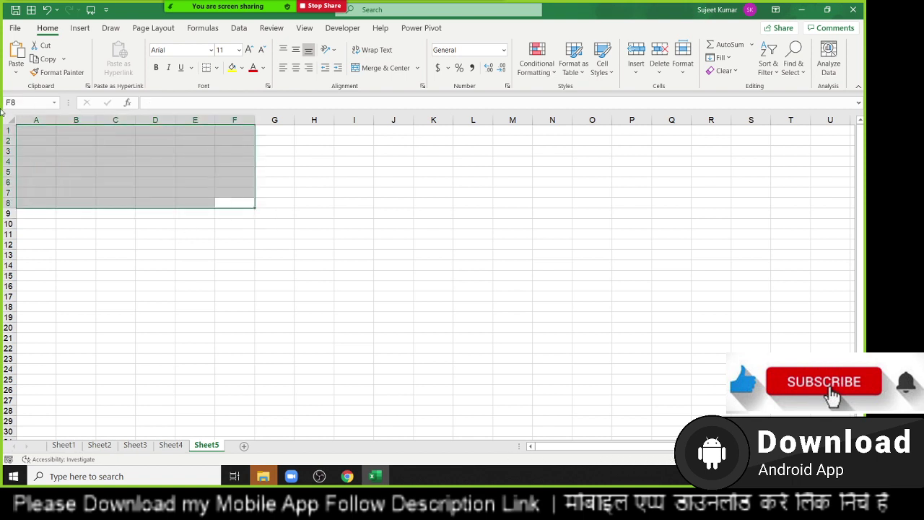
# Enter a sample name in cell A1.
pyautogui.press('Up')
pyautogui.press('Up')
pyautogui.press('Up')
pyautogui.press('Up')
pyautogui.press('Home')
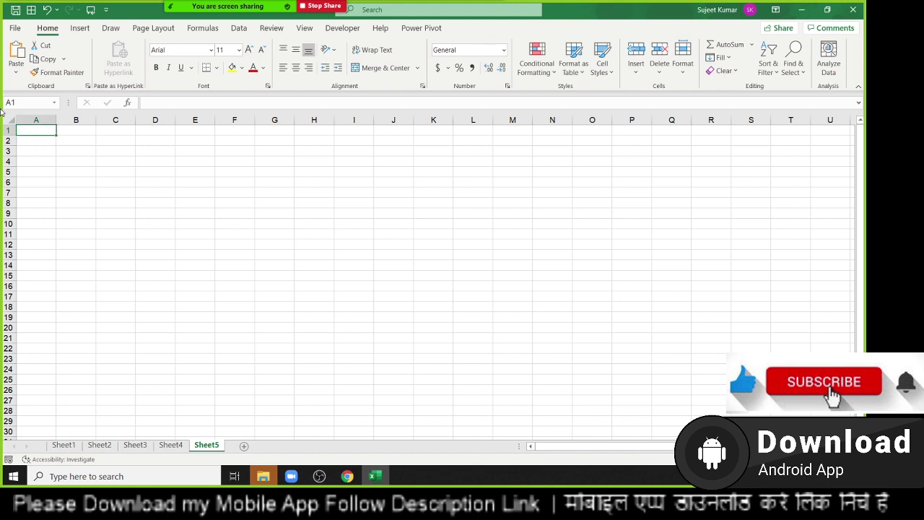
pyautogui.write('Sujee')
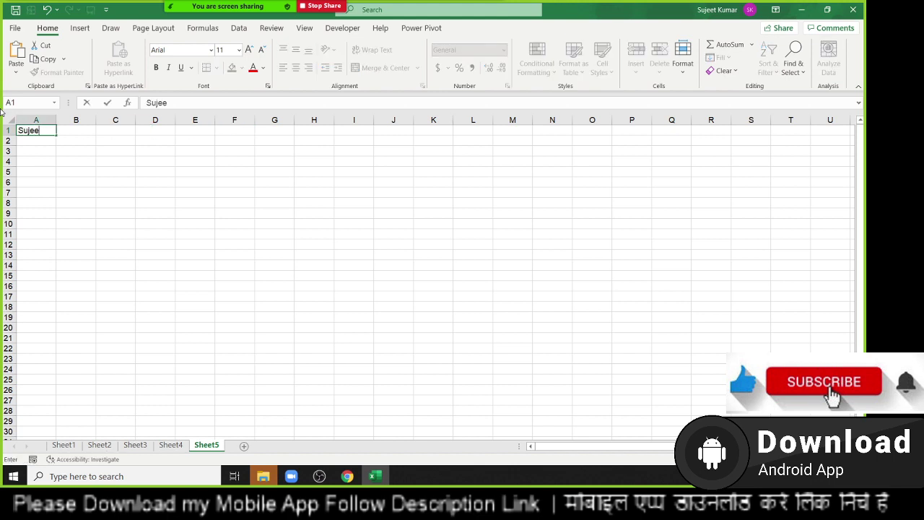
pyautogui.write('t')
pyautogui.press('Tab')
# Enter a MID formula in B2 returning the first letter of A1.
pyautogui.press('Down')
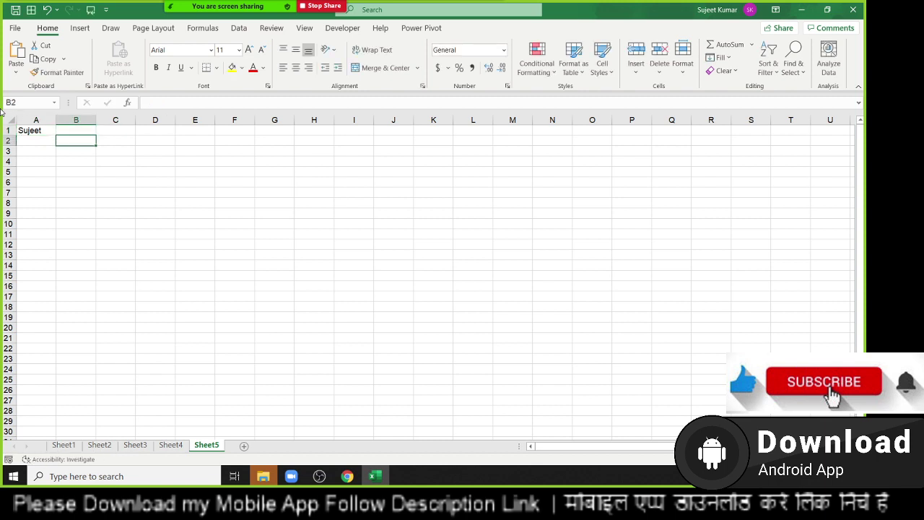
pyautogui.write('=m')
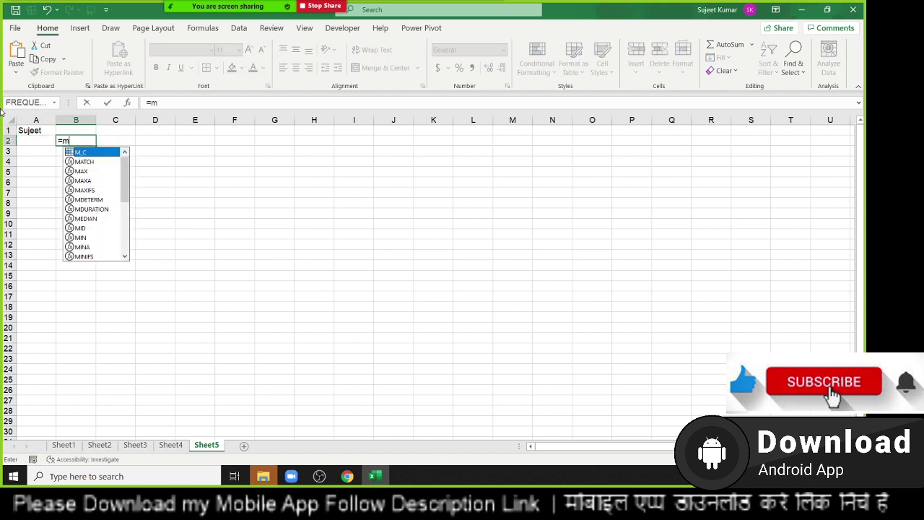
pyautogui.write('id')
pyautogui.press('Tab')
pyautogui.write('A1')
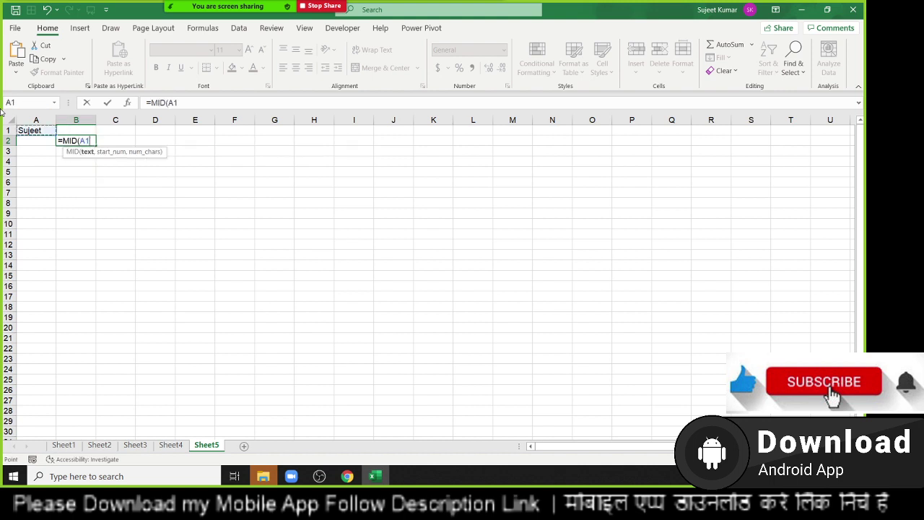
pyautogui.write(',')
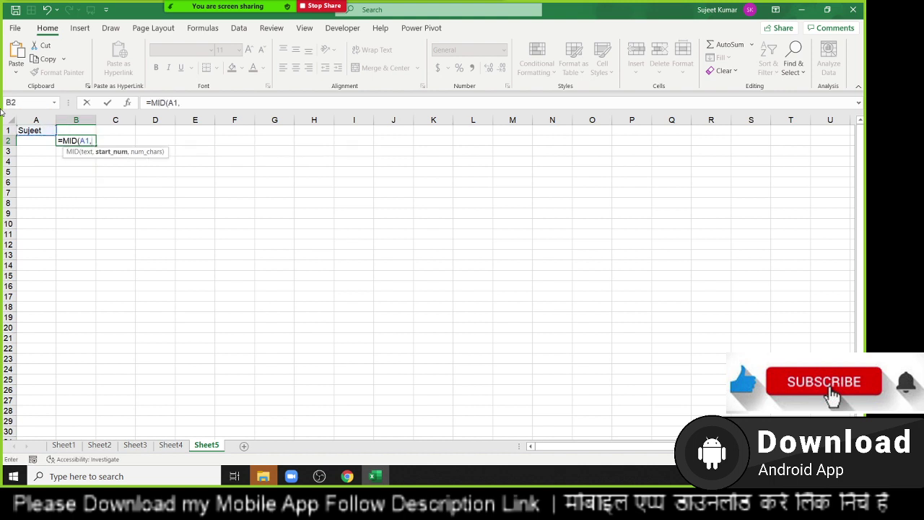
pyautogui.write('(')
pyautogui.press('BackSpace')
pyautogui.write(',1')
pyautogui.press('Return')
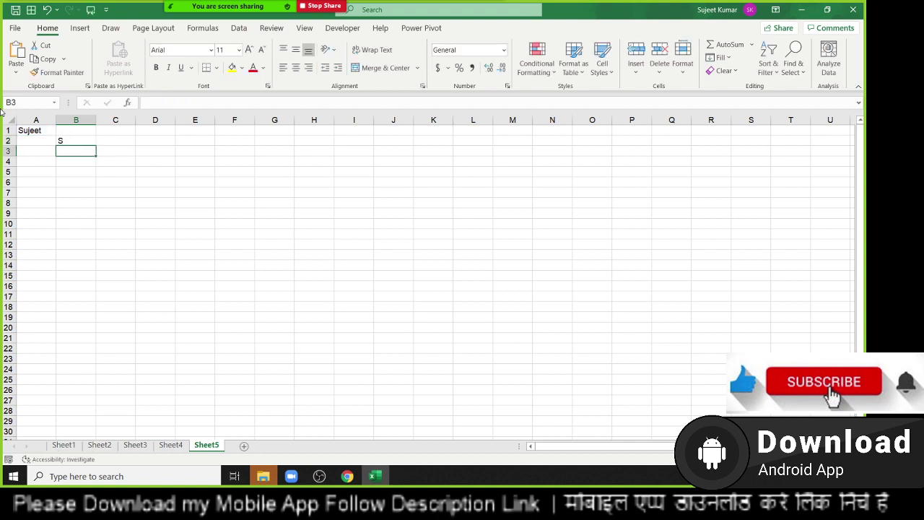
pyautogui.press('Up')
# Enter =MID(A1,2,1) in C2 to show the second letter.
pyautogui.press('Right')
pyautogui.write('=mi')
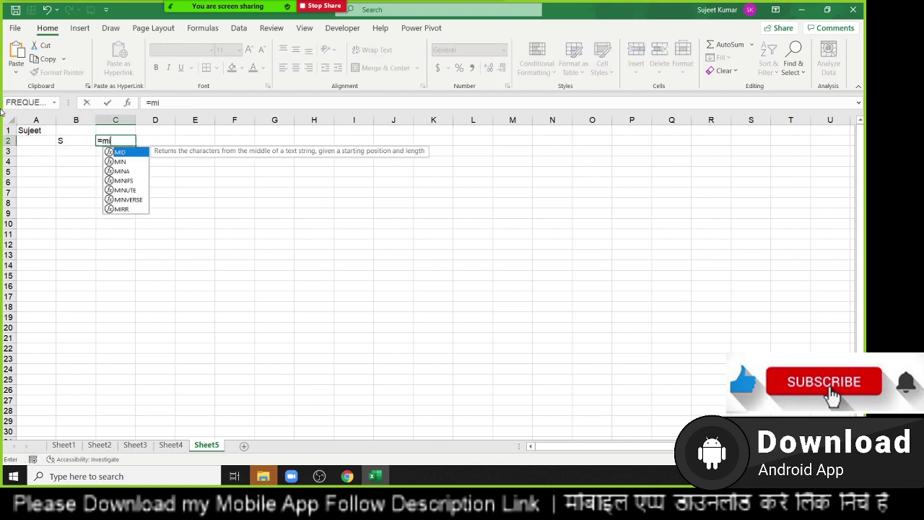
pyautogui.write('d')
pyautogui.press('Tab')
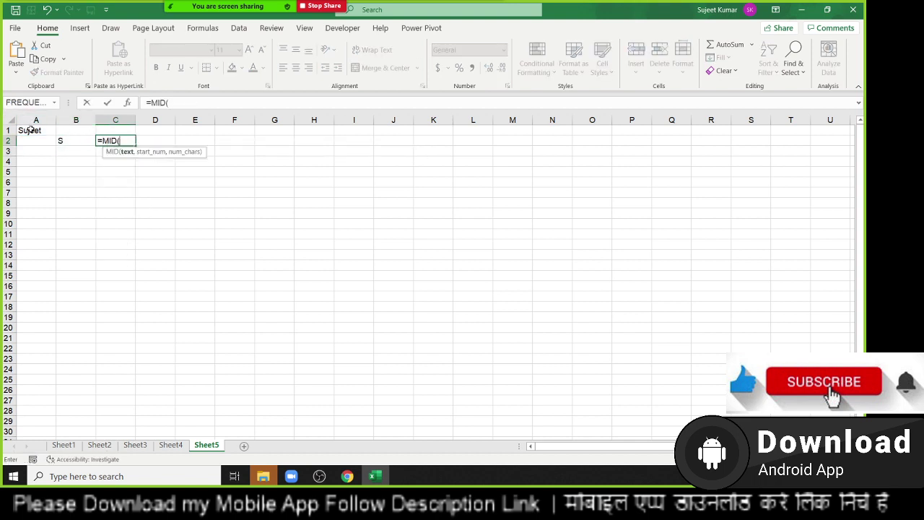
pyautogui.click(31, 130)
pyautogui.write(',')
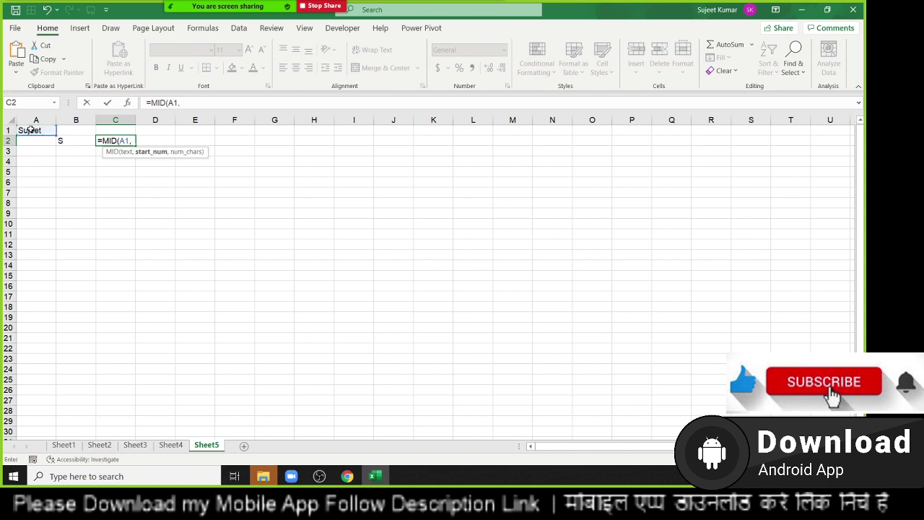
pyautogui.write('2,1')
pyautogui.press('Return')
pyautogui.press('Up')
# Enter =MID(A1,3,1) in D2 to show the third letter.
pyautogui.press('Right')
pyautogui.write('=')
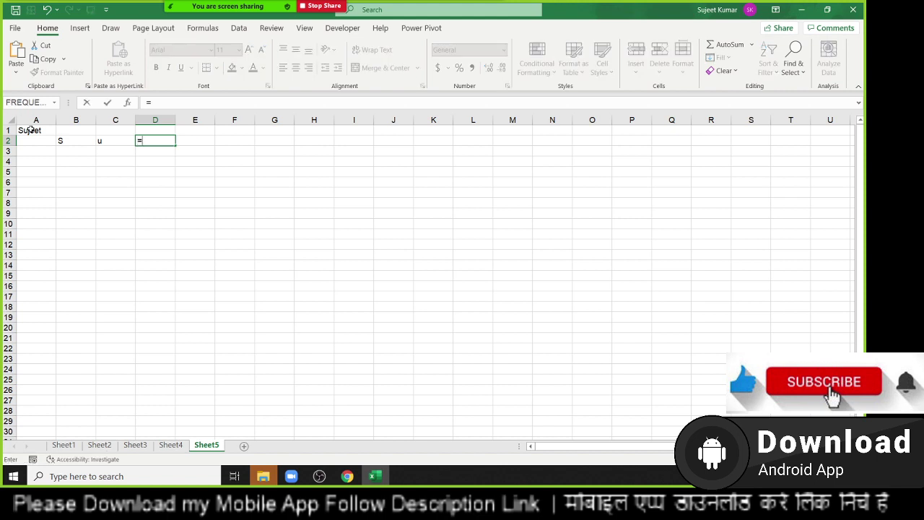
pyautogui.write('mid')
pyautogui.press('Tab')
pyautogui.press('Left')
pyautogui.press('Left')
pyautogui.press('Left')
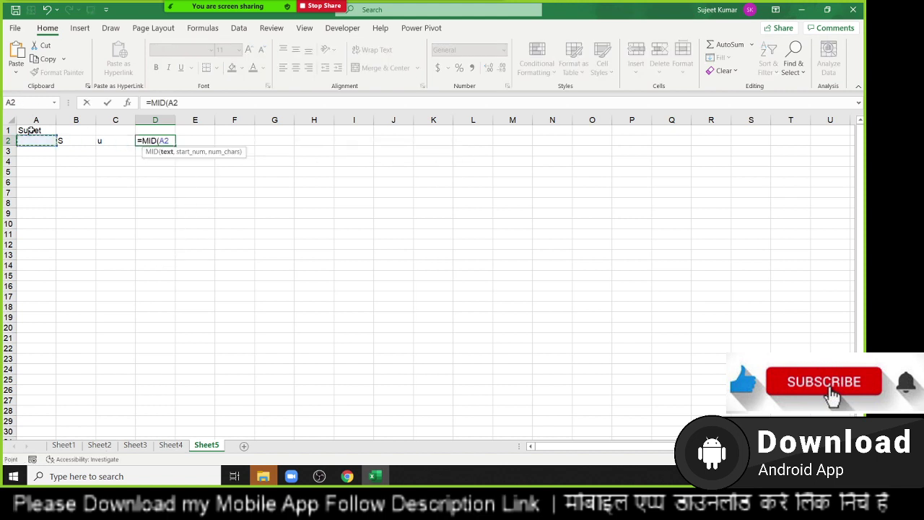
pyautogui.click(31, 130)
pyautogui.write(',')
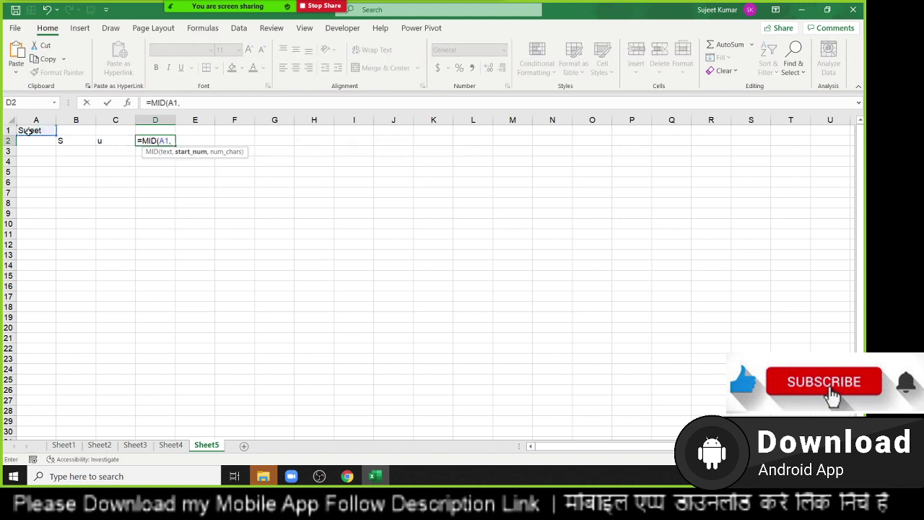
pyautogui.write('3,1')
pyautogui.press('Return')
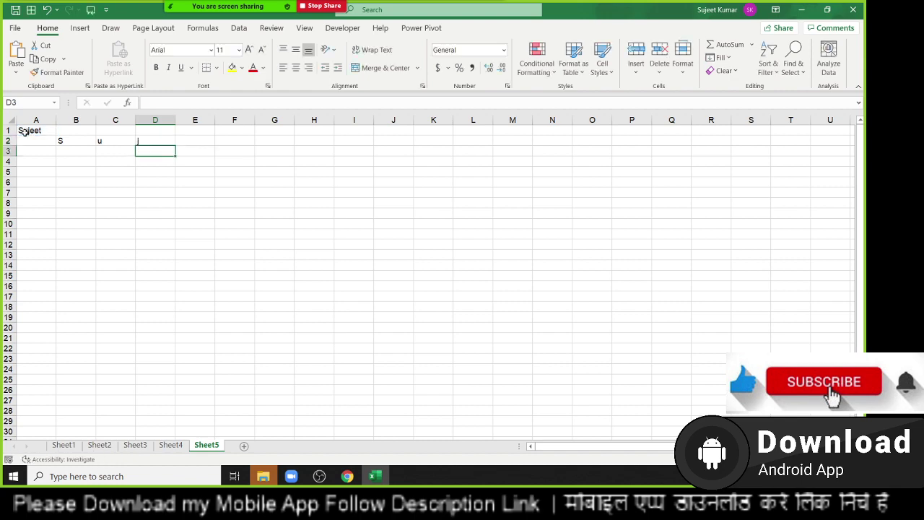
pyautogui.press('Up')
pyautogui.press('Right')
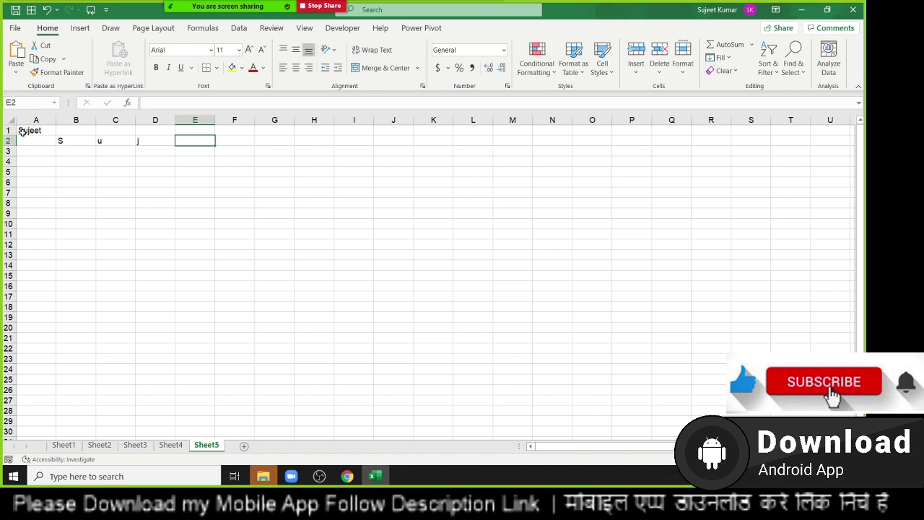
# Review the MID formulas in B2:D2.
pyautogui.click(68, 140)
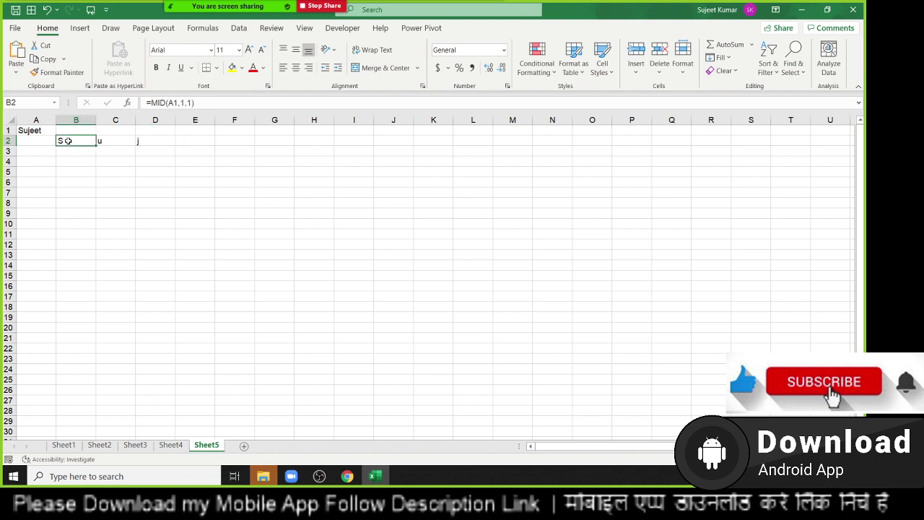
pyautogui.press('Right')
pyautogui.press('Right')
pyautogui.press('Left')
pyautogui.press('Left')
pyautogui.press('Down')
# Enter =MID(A1,{1,2,3,4,5,6},1) in B3:G3 so the name's six letters spill across.
pyautogui.hotkey('shift', 'Right')
pyautogui.hotkey('shift', 'Right')
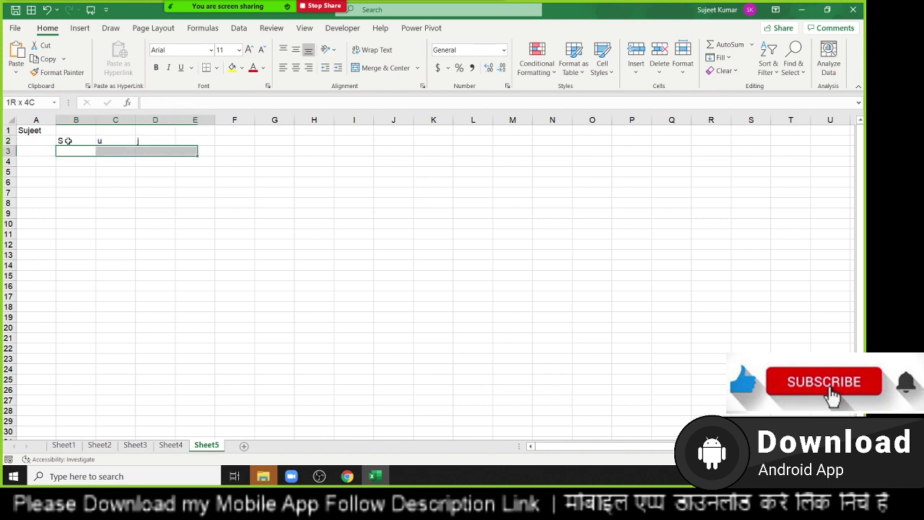
pyautogui.hotkey('shift', 'Right')
pyautogui.hotkey('shift', 'Left')
pyautogui.press('Left')
pyautogui.press('Right')
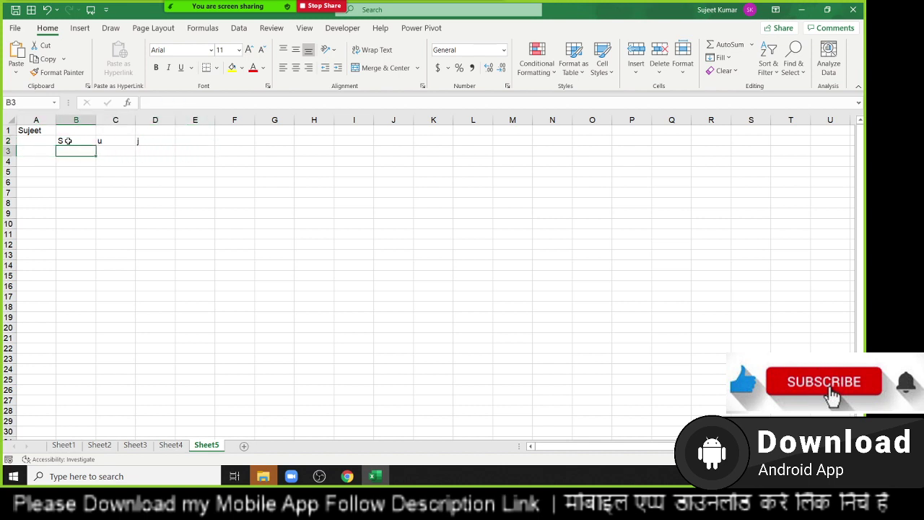
pyautogui.hotkey('shift', 'Right')
pyautogui.hotkey('shift', 'Right')
pyautogui.hotkey('shift', 'Right')
pyautogui.hotkey('shift', 'Right')
pyautogui.hotkey('shift', 'Right')
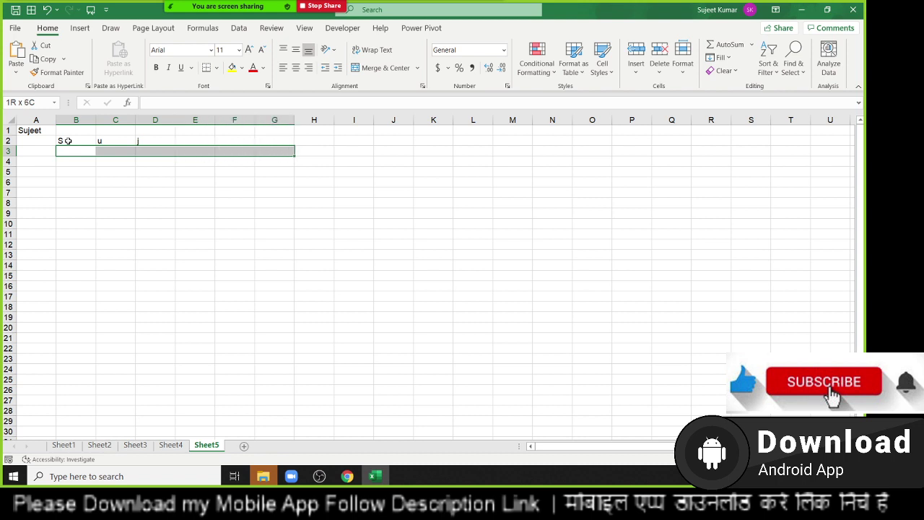
pyautogui.write('=')
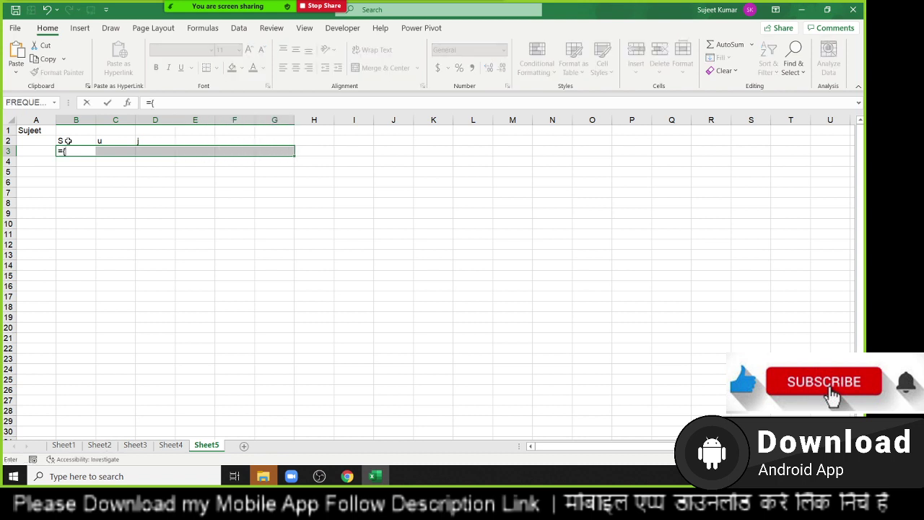
pyautogui.write('m')
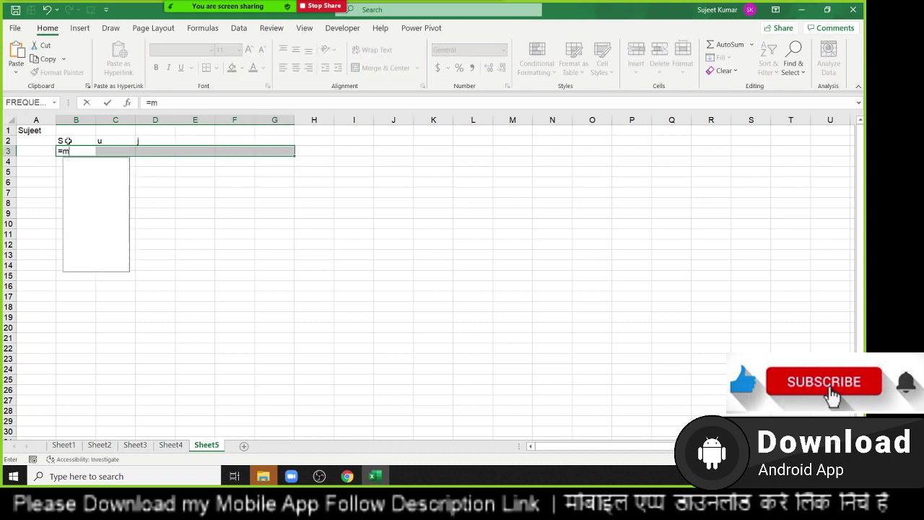
pyautogui.write('id')
pyautogui.press('Tab')
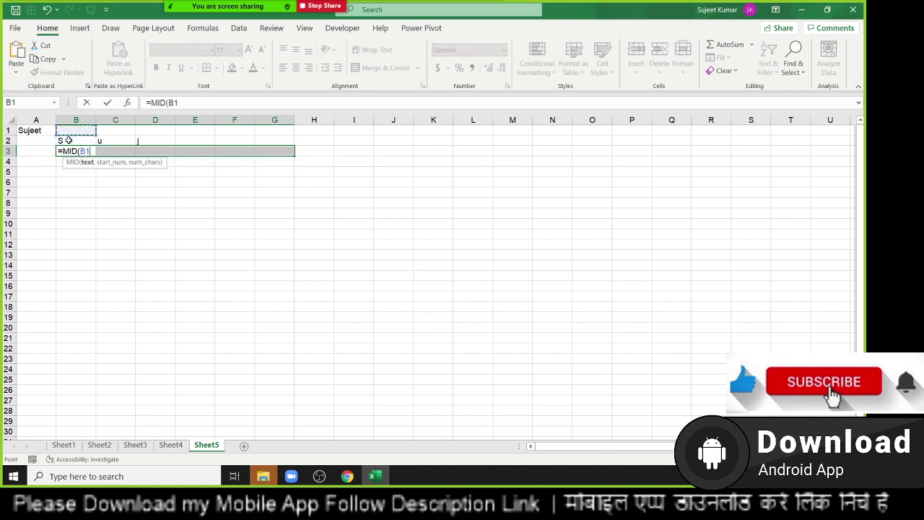
pyautogui.click(52, 130)
pyautogui.write(',{')
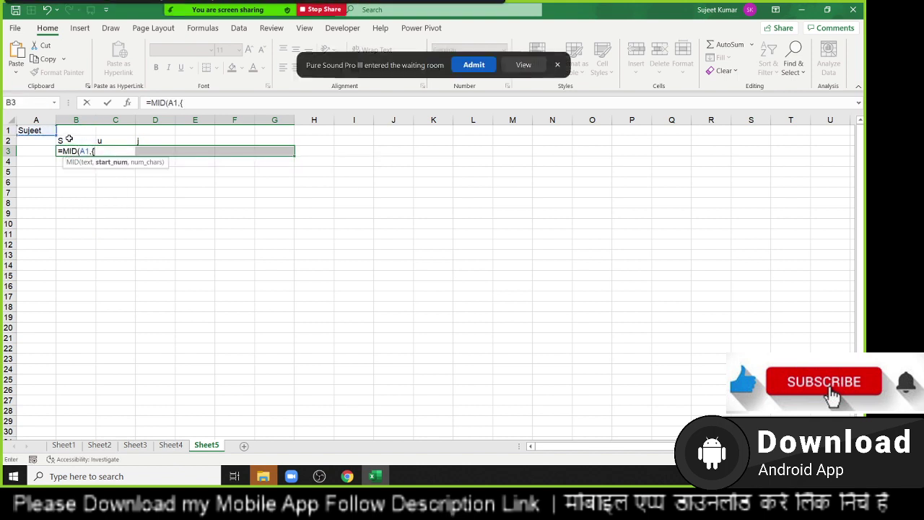
pyautogui.click(474, 65)
pyautogui.write('1')
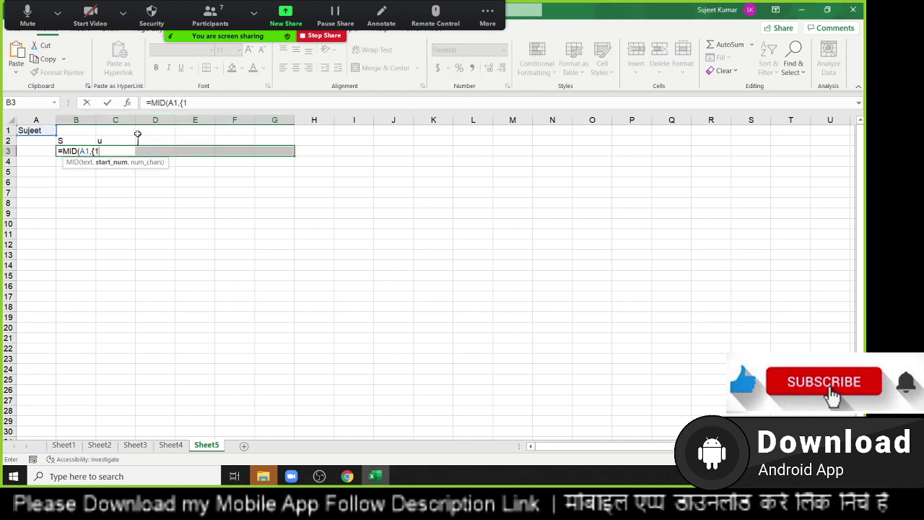
pyautogui.write(',2,3')
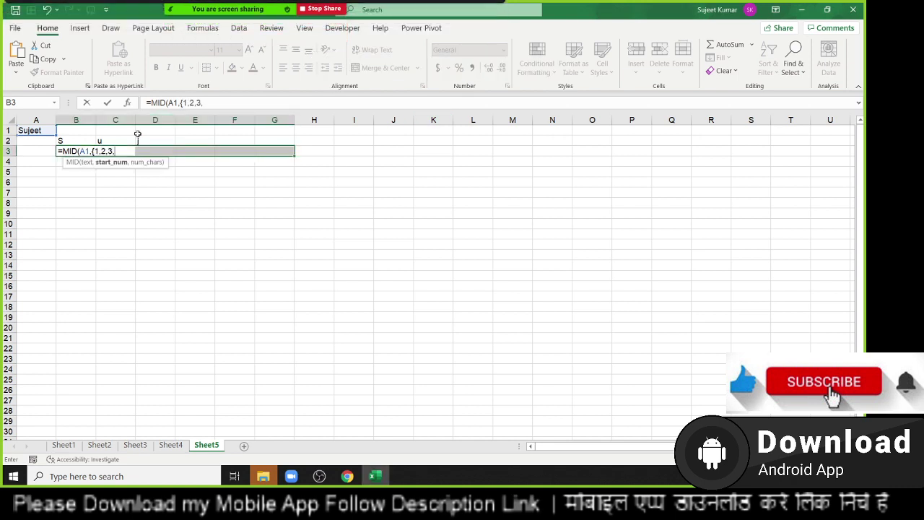
pyautogui.write(',4,5,6')
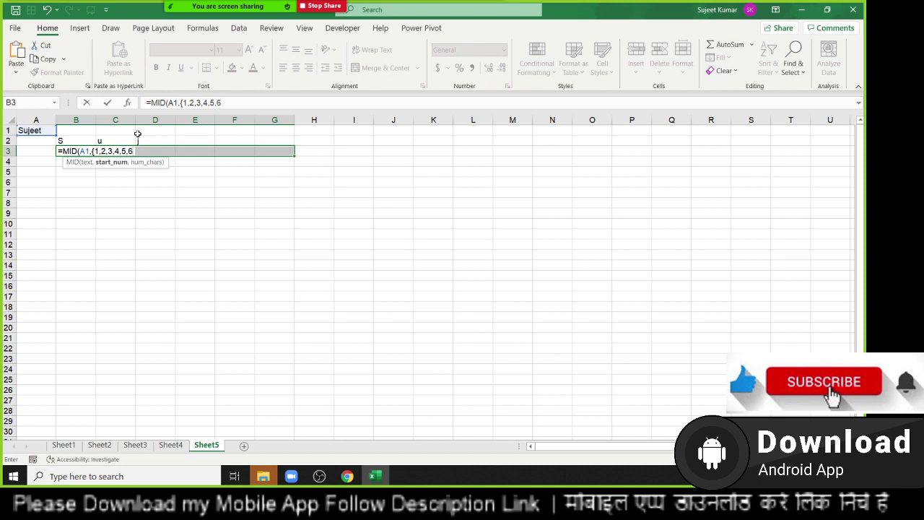
pyautogui.write('}')
pyautogui.write(',')
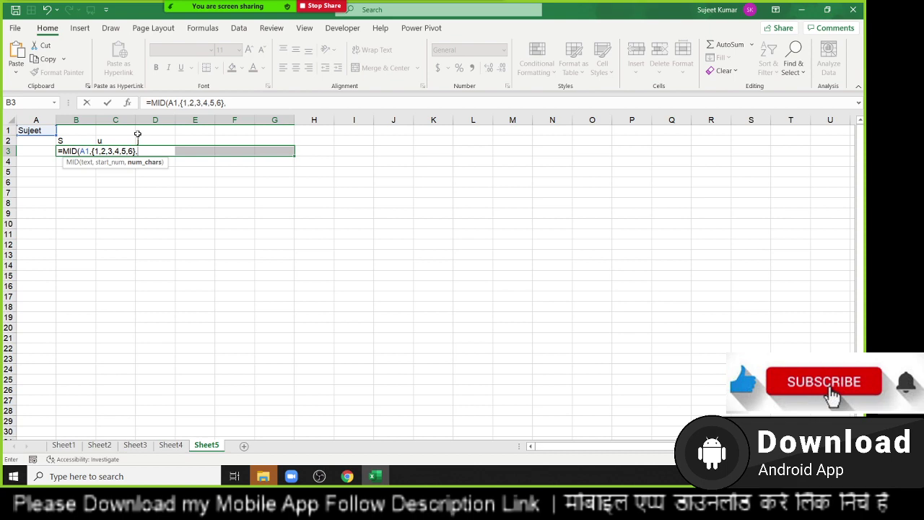
pyautogui.write('1')
pyautogui.hotkey('ctrl', 'Return')
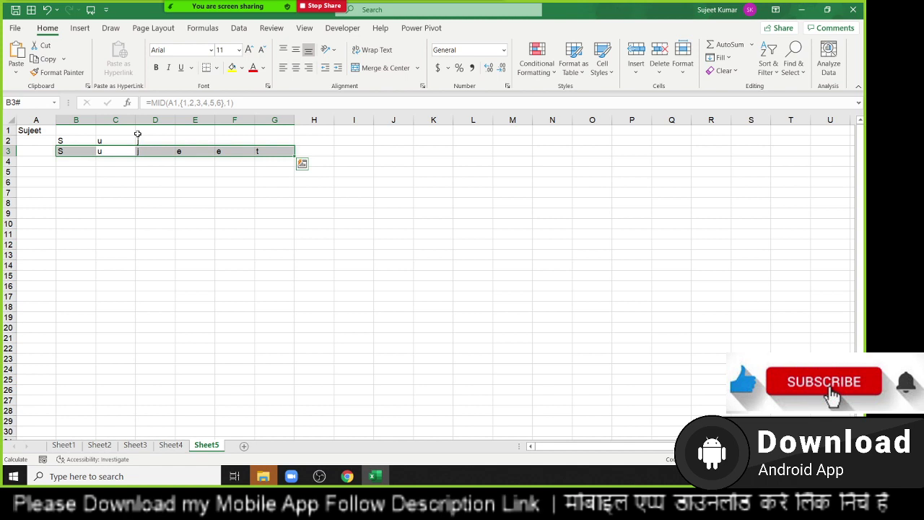
# Select A1:G3 and delete all the demo name and MID cells.
pyautogui.press('Down')
pyautogui.press('Right')
pyautogui.press('Down')
pyautogui.press('Left')
pyautogui.press('Left')
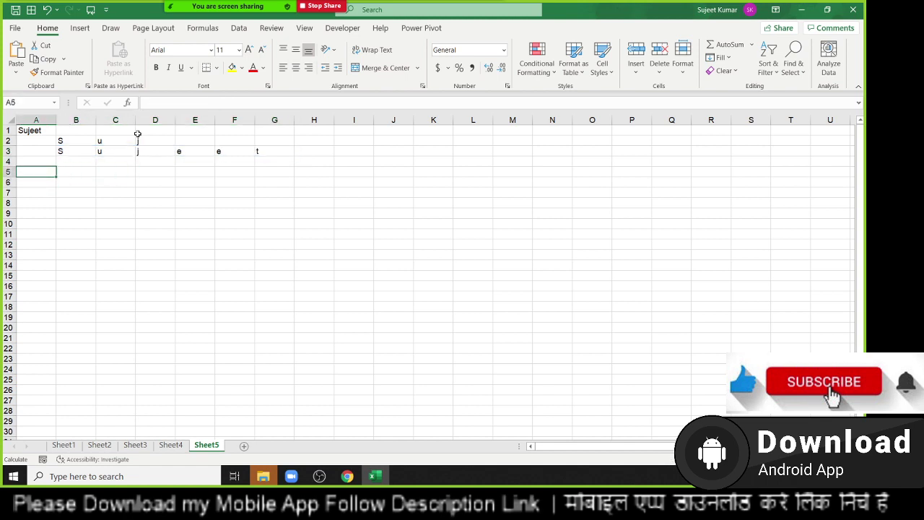
pyautogui.press('Up')
pyautogui.press('Up')
pyautogui.press('Up')
pyautogui.press('Up')
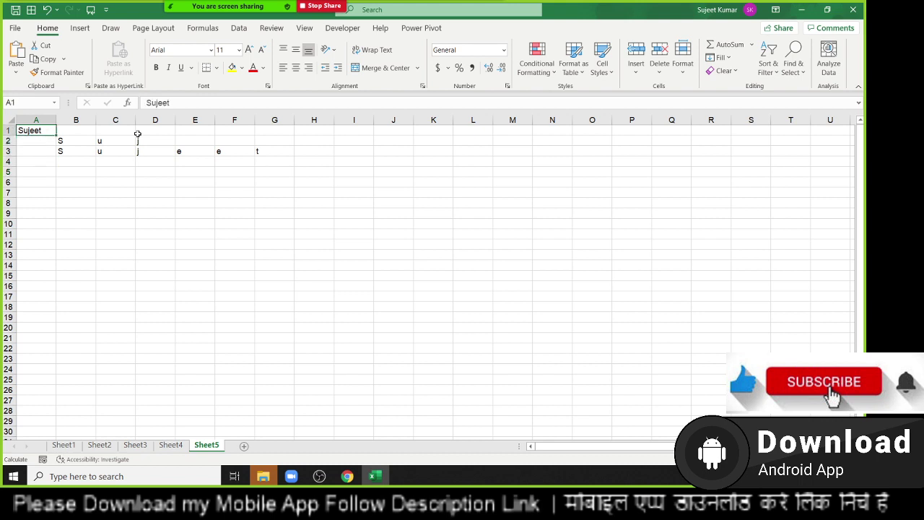
pyautogui.hotkey('shift', 'Right')
pyautogui.hotkey('shift', 'Right')
pyautogui.hotkey('shift', 'Right')
pyautogui.hotkey('shift', 'Right')
pyautogui.hotkey('shift', 'Right')
pyautogui.hotkey('shift', 'Down')
pyautogui.hotkey('shift', 'Down')
pyautogui.hotkey('shift', 'Right')
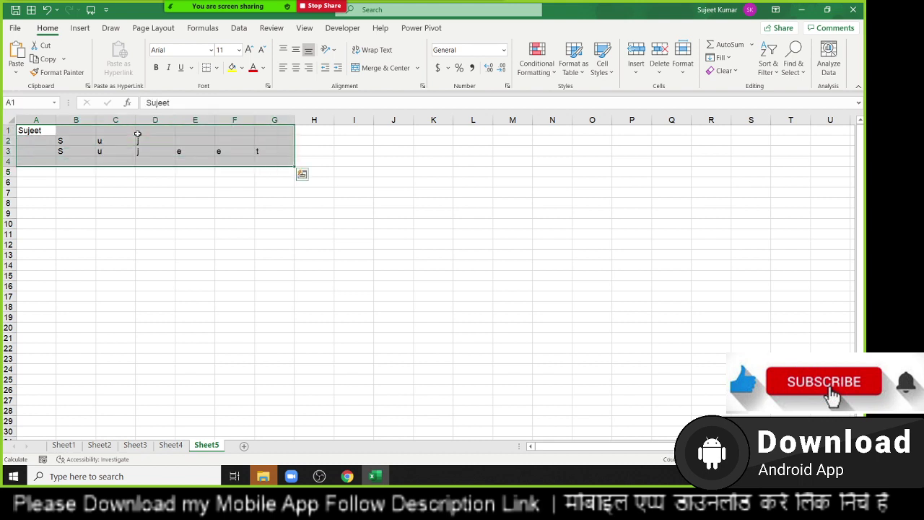
pyautogui.press('Delete')
# Create a Code heading in column I with the numbers 1 to 10 below it.
pyautogui.click(138, 133)
pyautogui.press('Right')
pyautogui.press('Right')
pyautogui.press('Right')
pyautogui.press('Right')
pyautogui.press('Right')
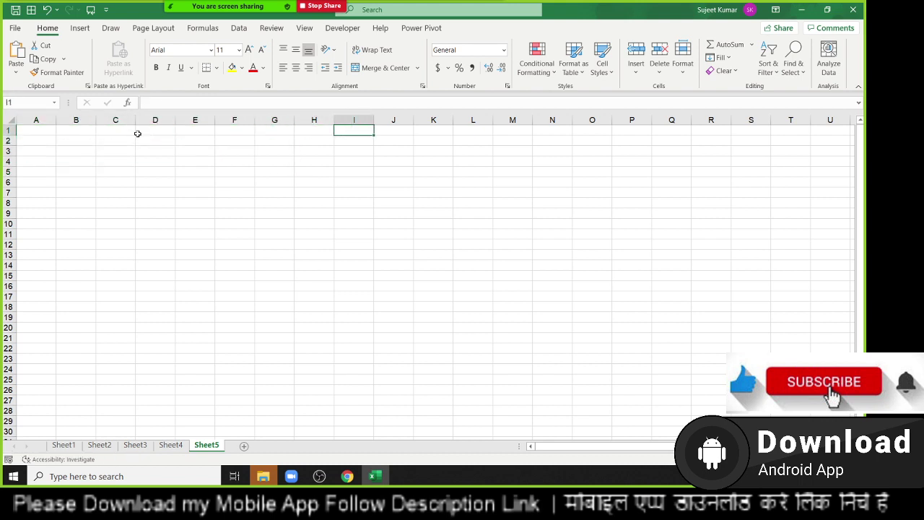
pyautogui.write('Code')
pyautogui.press('Return')
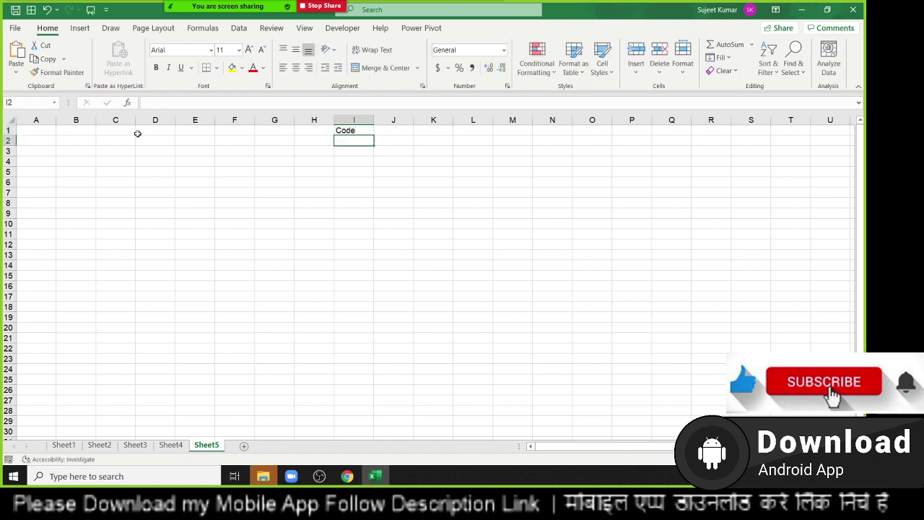
pyautogui.write('1')
pyautogui.press('Return')
pyautogui.write('2 ')
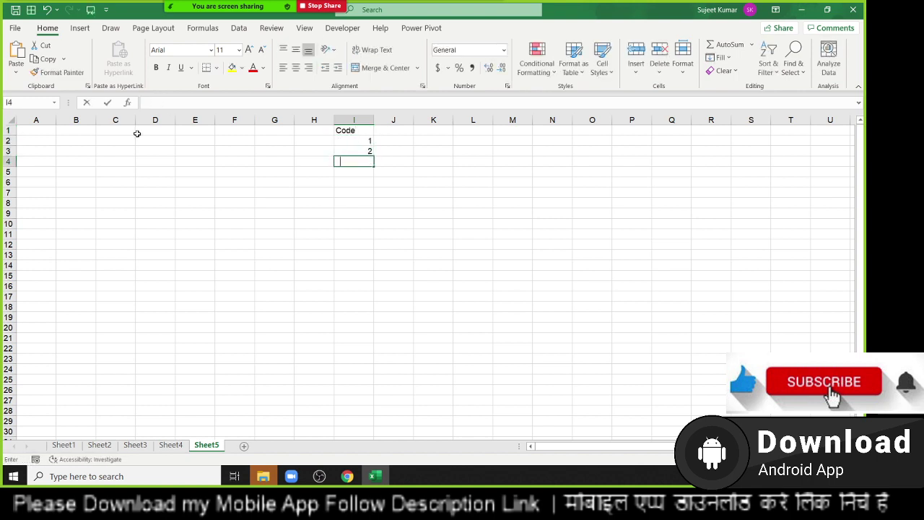
pyautogui.write('3 4')
pyautogui.press('Return')
pyautogui.write('5 6 7')
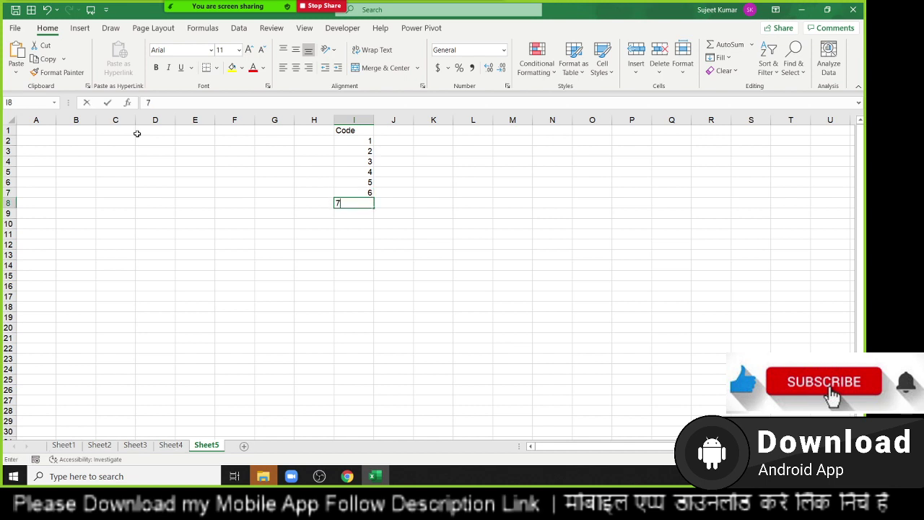
pyautogui.write(' 8 9 10')
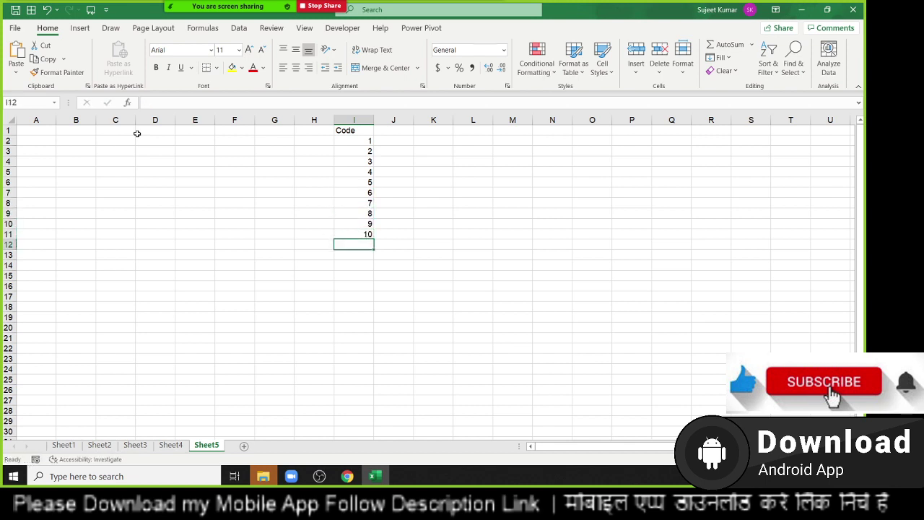
# Delete codes 5 through 10, leaving codes 1–4 under Code.
pyautogui.press('Up')
pyautogui.hotkey('ctrl', 'Up')
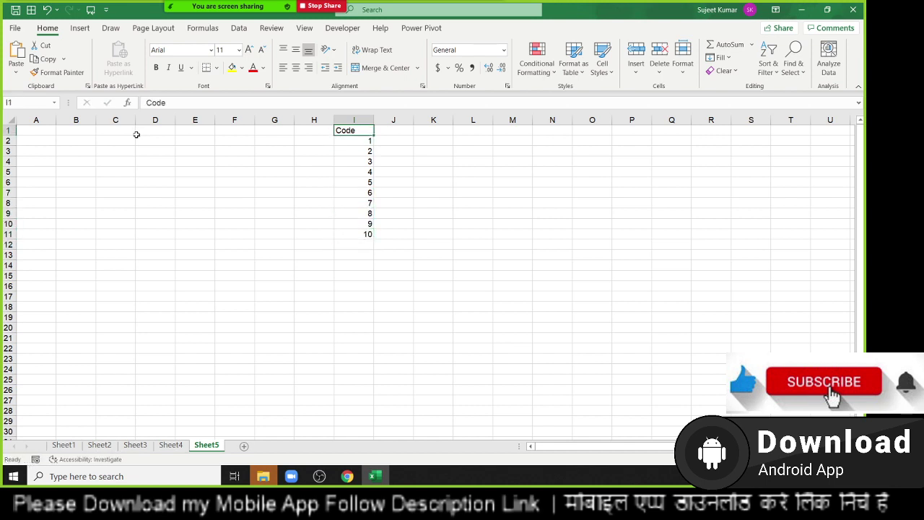
pyautogui.press('Down')
pyautogui.press('Down')
pyautogui.press('Down')
pyautogui.press('Down')
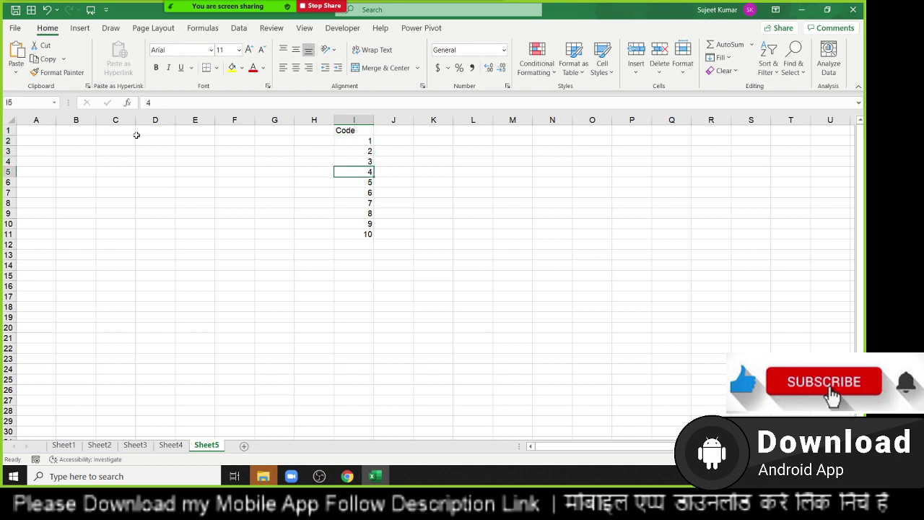
pyautogui.hotkey('ctrl', 'shift', 'Down')
pyautogui.press('Down')
pyautogui.hotkey('ctrl', 'shift', 'Down')
pyautogui.press('Return')
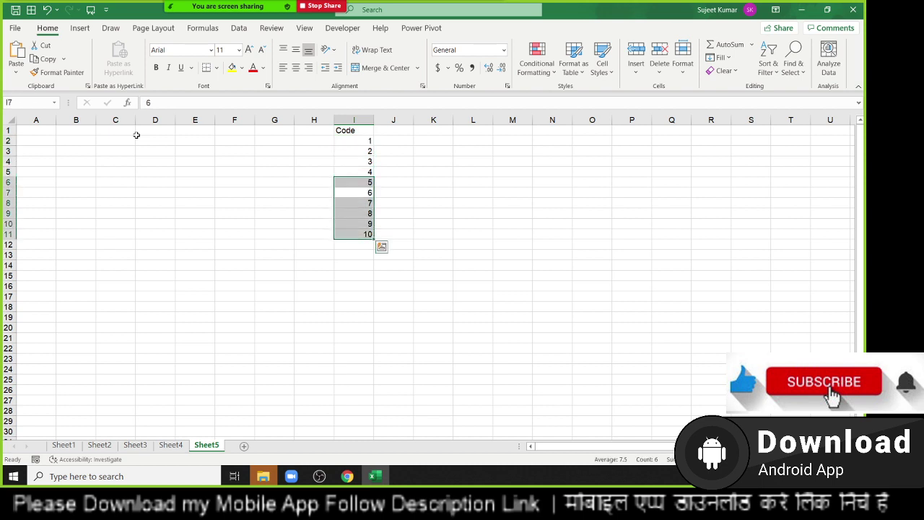
pyautogui.press('Delete')
pyautogui.press('Up')
pyautogui.press('Up')
pyautogui.press('Up')
pyautogui.press('Up')
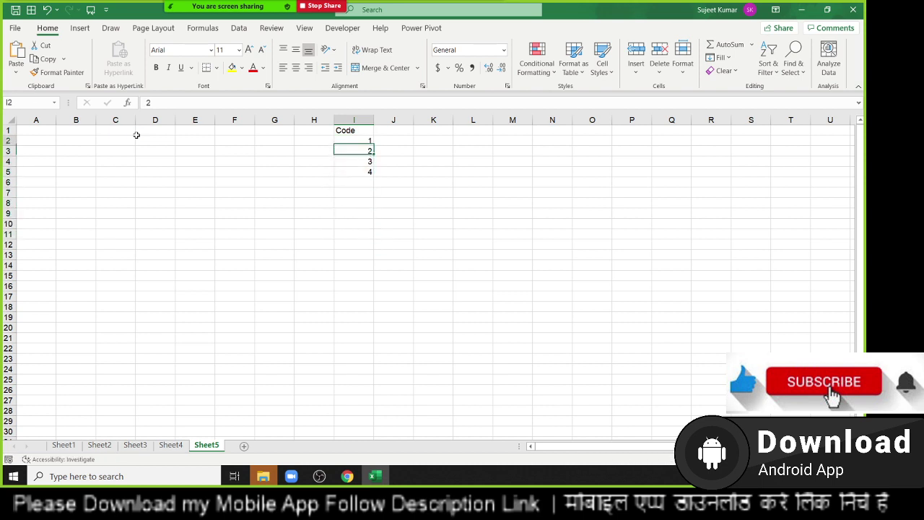
pyautogui.press('Up')
pyautogui.press('Up')
# Add a City heading in J1 with Delhi, Mumbia, Kolcuta and Chennai beneath it.
pyautogui.press('Right')
pyautogui.write('Cit')
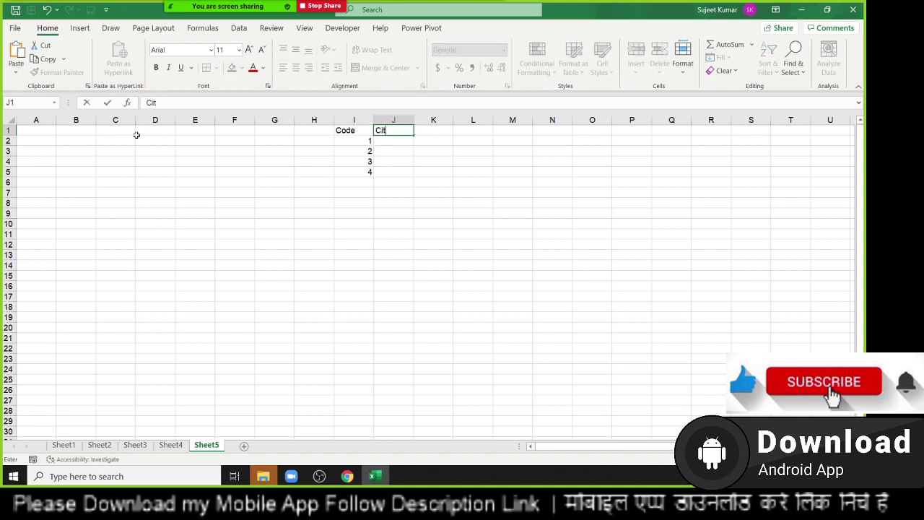
pyautogui.write('y')
pyautogui.press('Return')
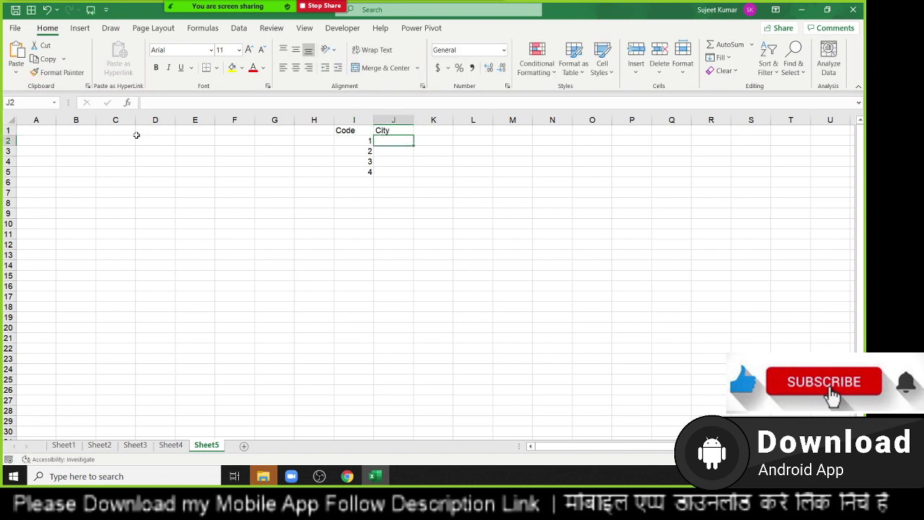
pyautogui.write('Delhi')
pyautogui.press('Return')
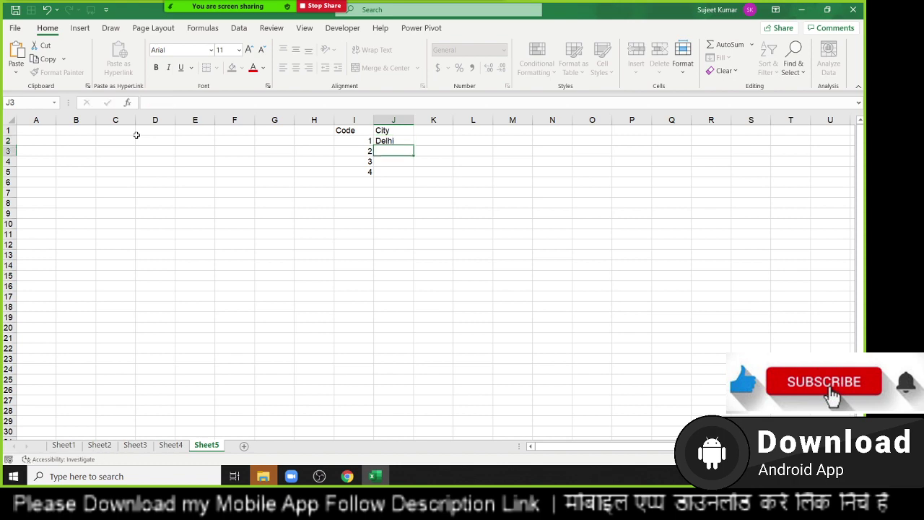
pyautogui.write('Mumbi')
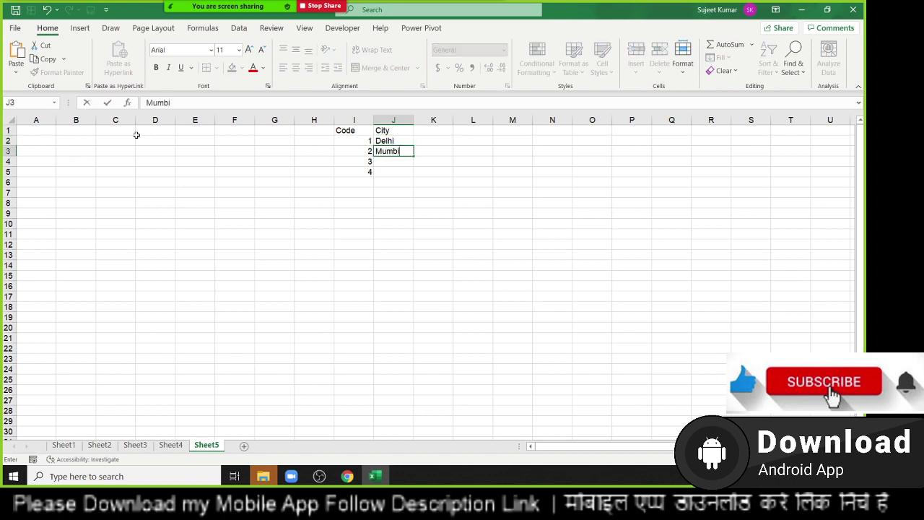
pyautogui.write('a')
pyautogui.press('Return')
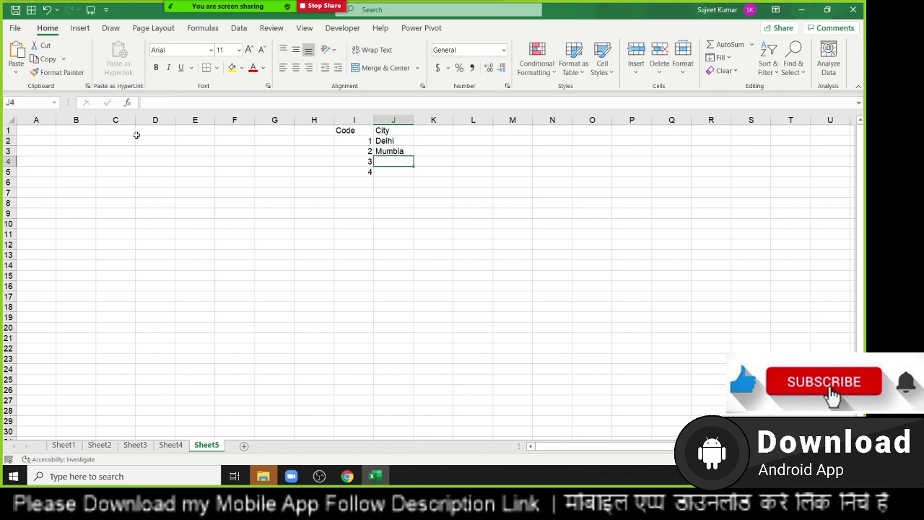
pyautogui.write('Kolcut')
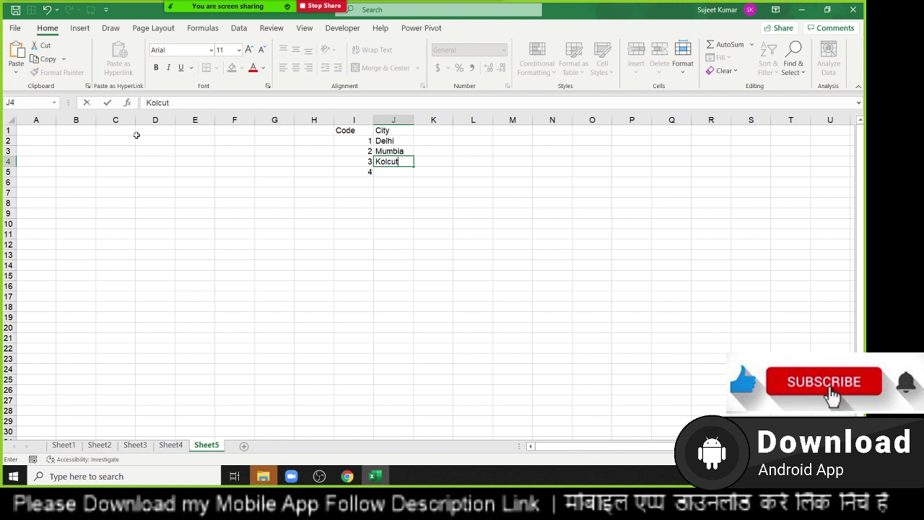
pyautogui.write('a')
pyautogui.press('Return')
pyautogui.write('C')
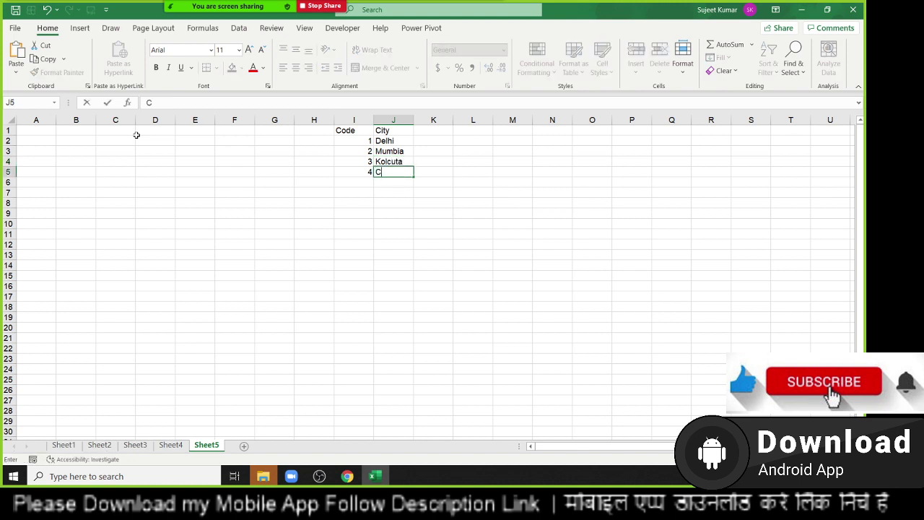
pyautogui.write('henna')
pyautogui.write('i')
pyautogui.press('Return')
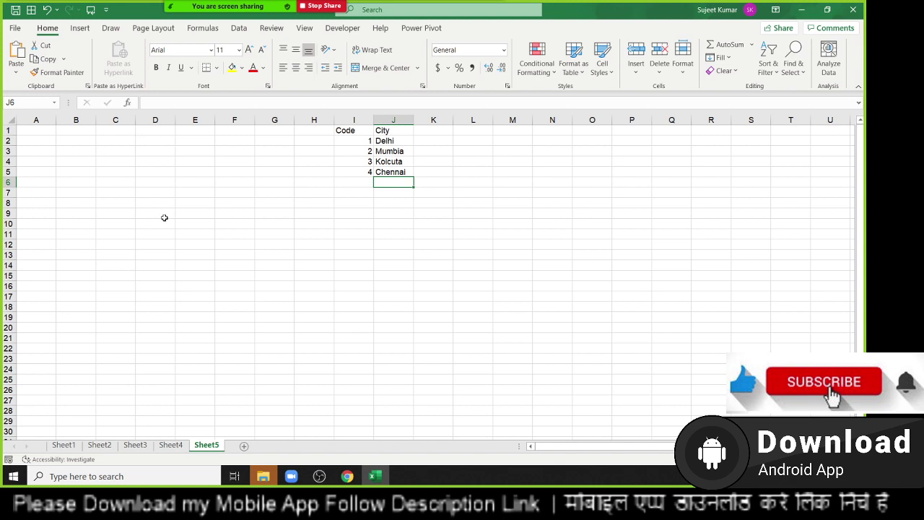
pyautogui.click(41, 128)
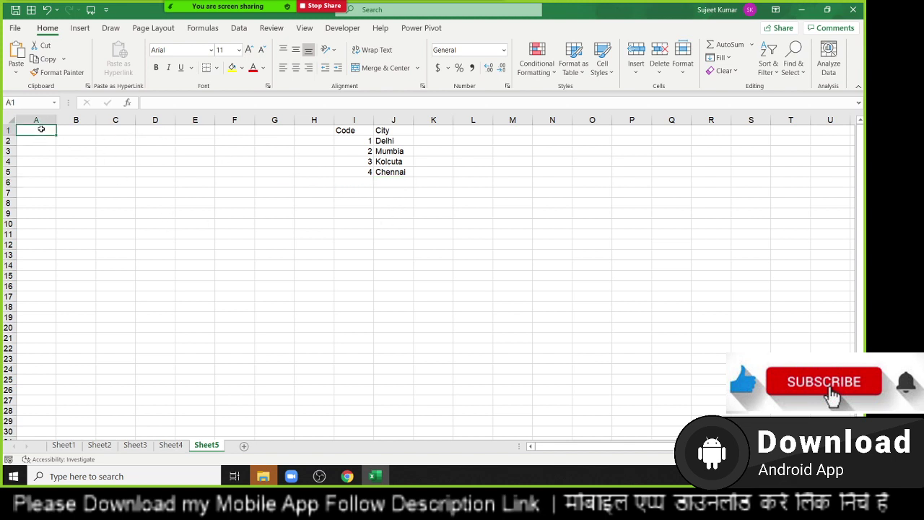
# Enter the headers Code in A1 and City in B1, with code 1 in A2.
pyautogui.write('Co')
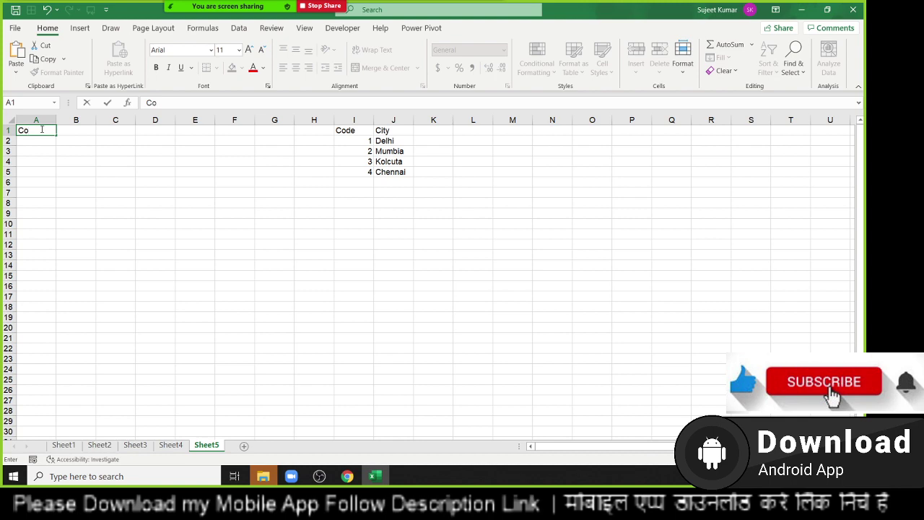
pyautogui.write('de')
pyautogui.press('Return')
pyautogui.write('10')
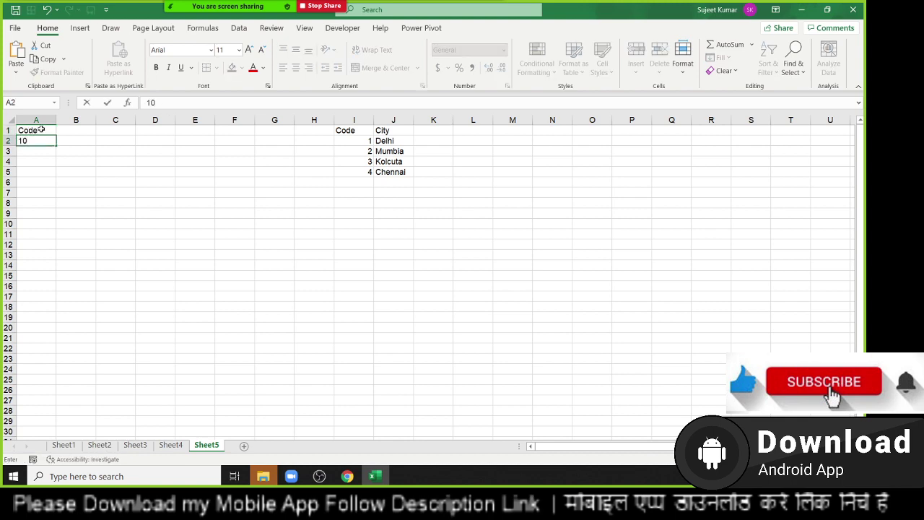
pyautogui.press('BackSpace')
pyautogui.press('Return')
pyautogui.press('Up')
pyautogui.press('Up')
pyautogui.press('Right')
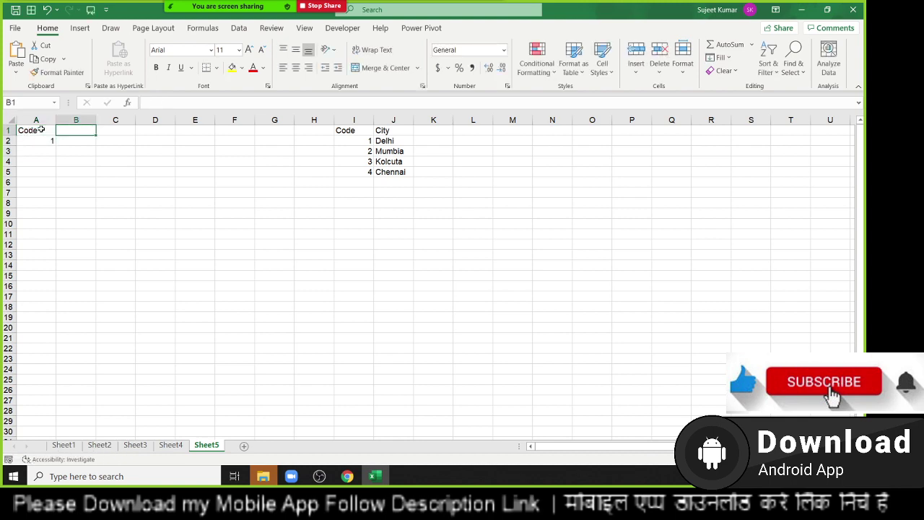
pyautogui.write('City')
pyautogui.press('Return')
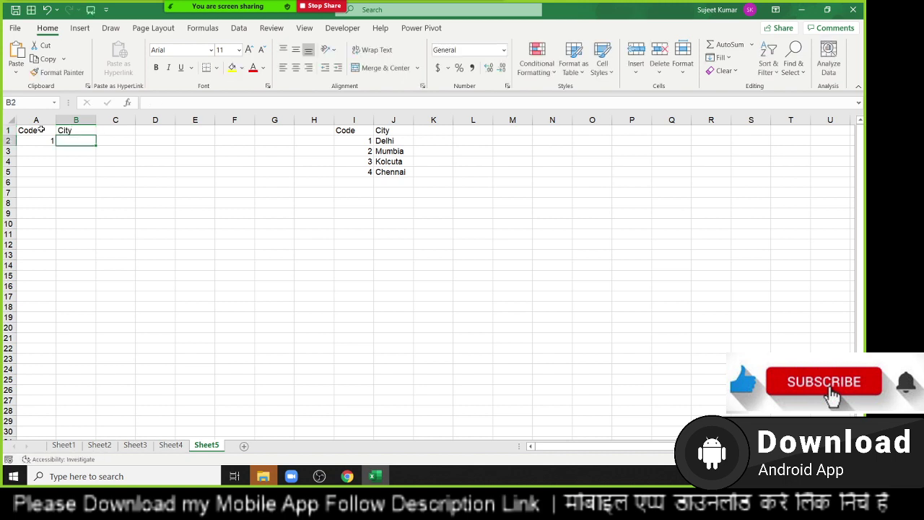
# Enter =VLOOKUP(A2,I1:J5,2,0) in B2 so it returns Delhi, then recheck its references.
pyautogui.write('=vl')
pyautogui.press('Tab')
pyautogui.press('Left')
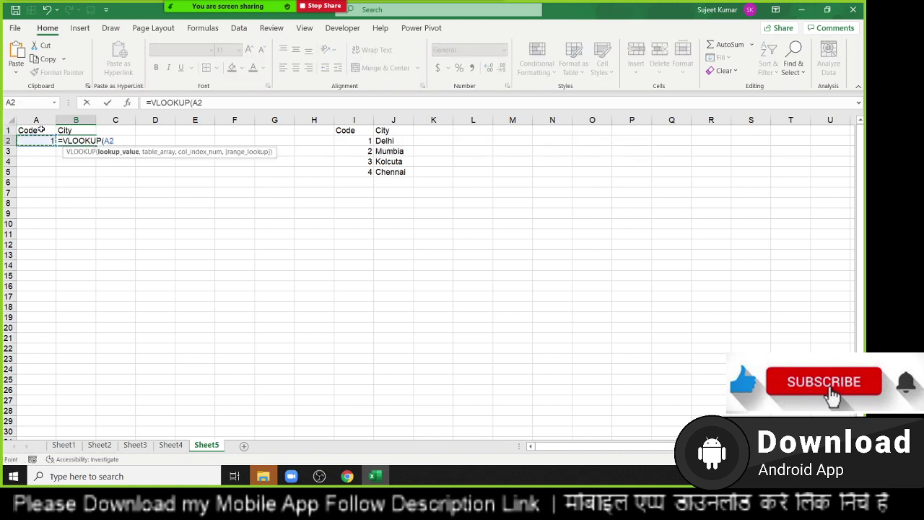
pyautogui.write(',')
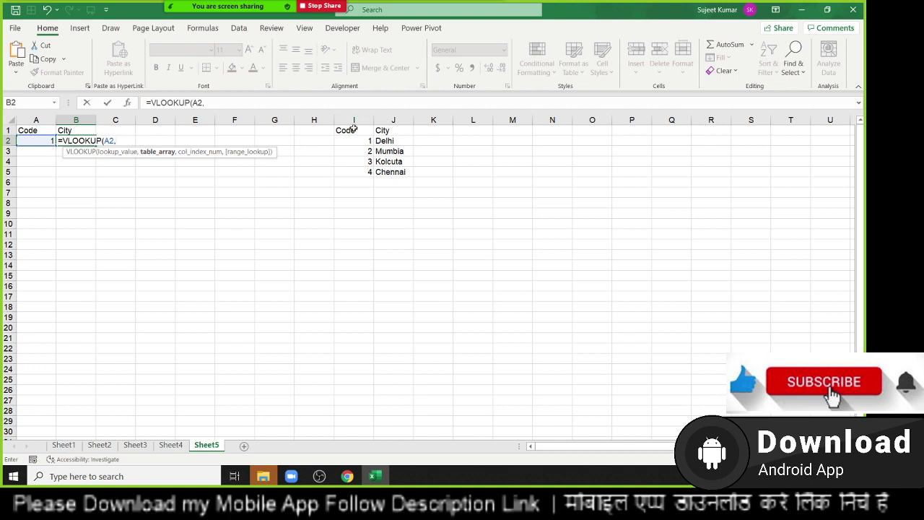
pyautogui.moveTo(353, 129); pyautogui.dragTo(399, 171)
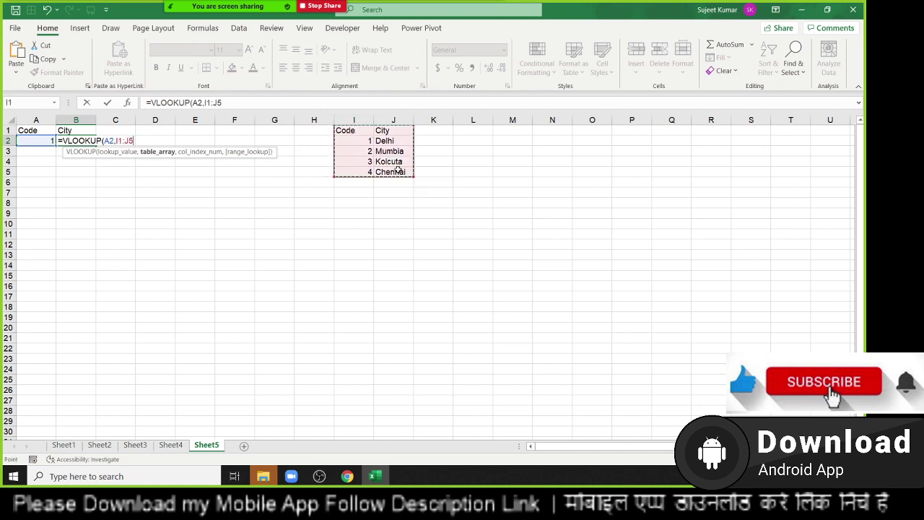
pyautogui.write(',2,0')
pyautogui.press('Return')
pyautogui.press('Up')
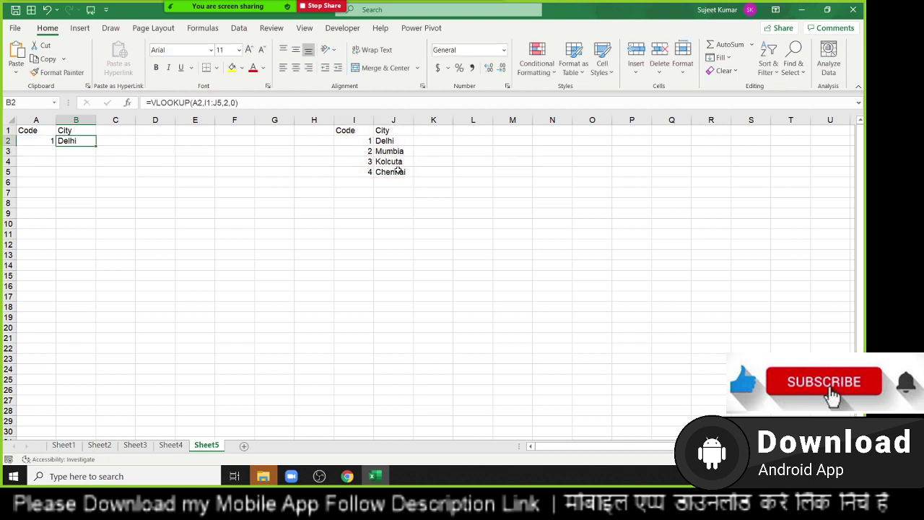
pyautogui.press('F2')
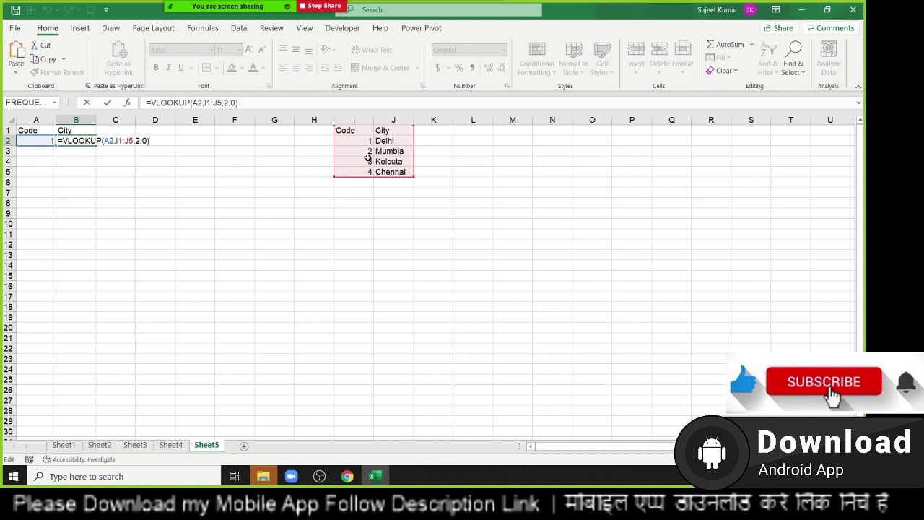
pyautogui.press('Return')
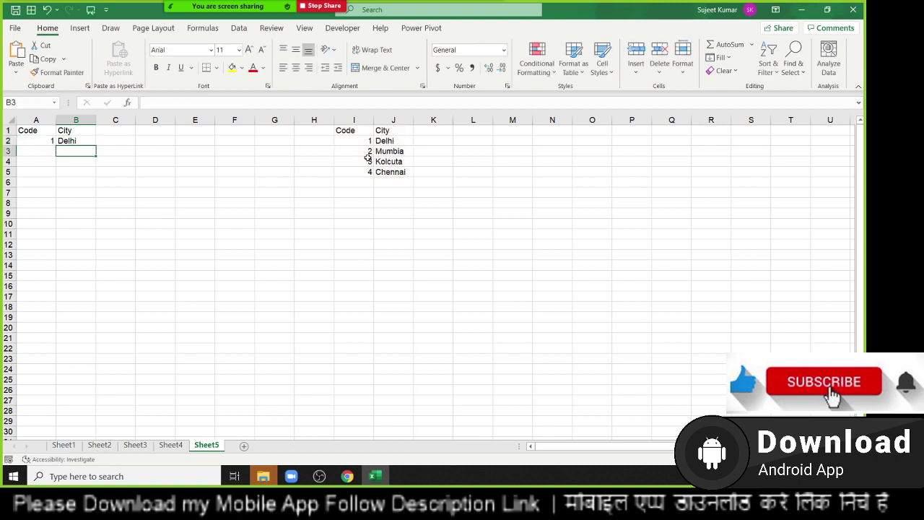
# Enter code 2 in A3 and start a VLOOKUP in B3, then abandon it.
pyautogui.press('Left')
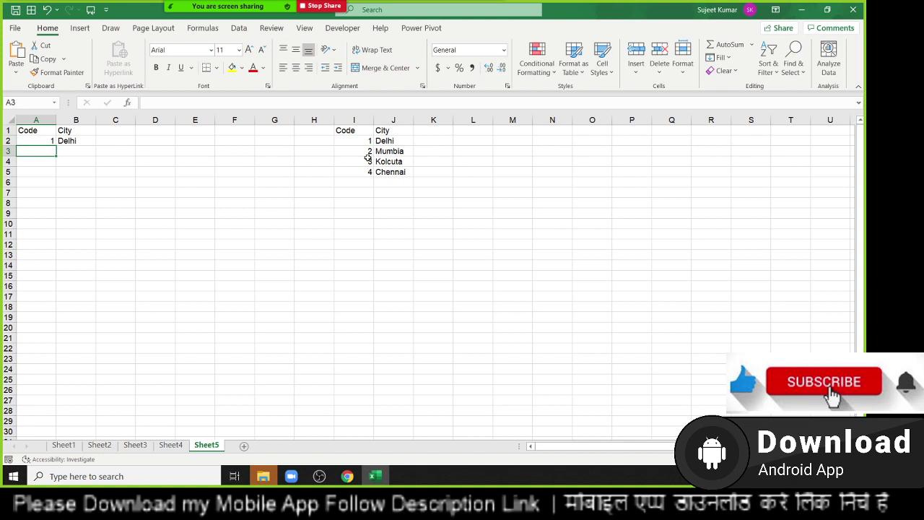
pyautogui.write('2')
pyautogui.press('Tab')
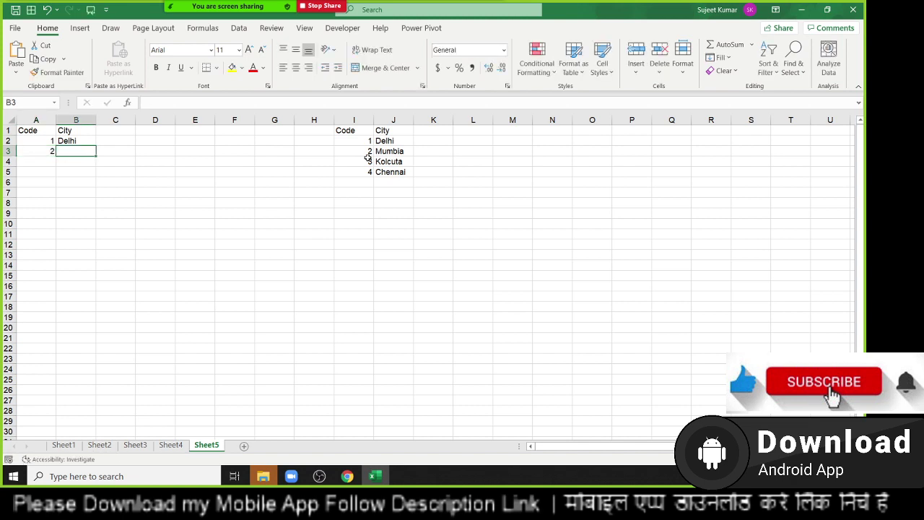
pyautogui.write('=vl')
pyautogui.press('Tab')
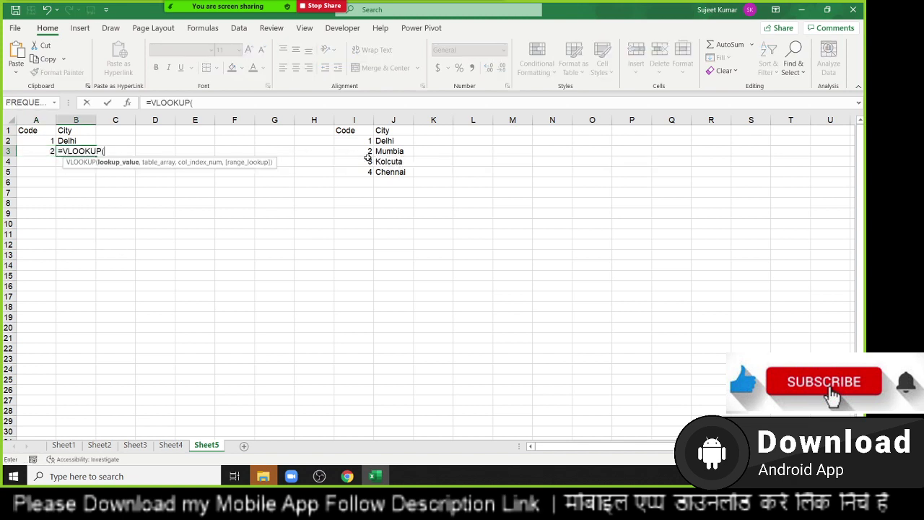
pyautogui.press('Left')
pyautogui.write(',')
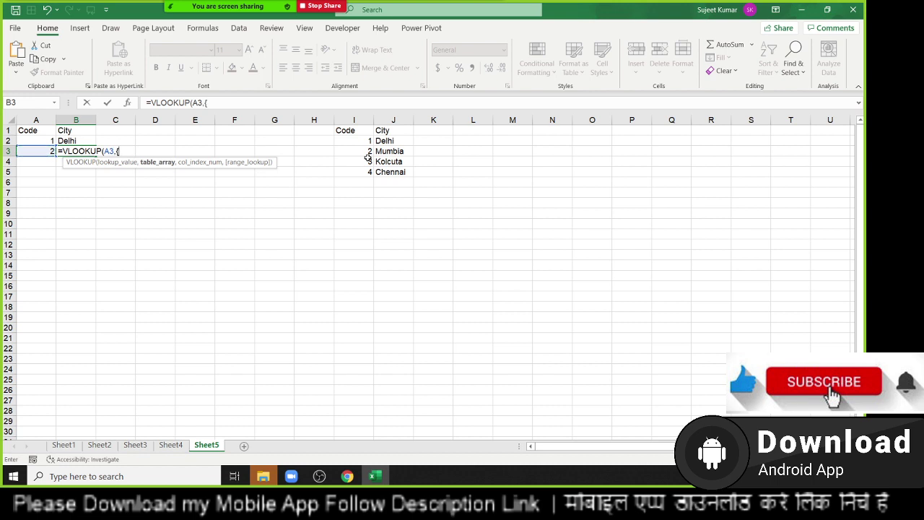
pyautogui.press('Escape')
# Clear the empty G10:K12 area and select cell G10.
pyautogui.moveTo(270, 221); pyautogui.dragTo(451, 246)
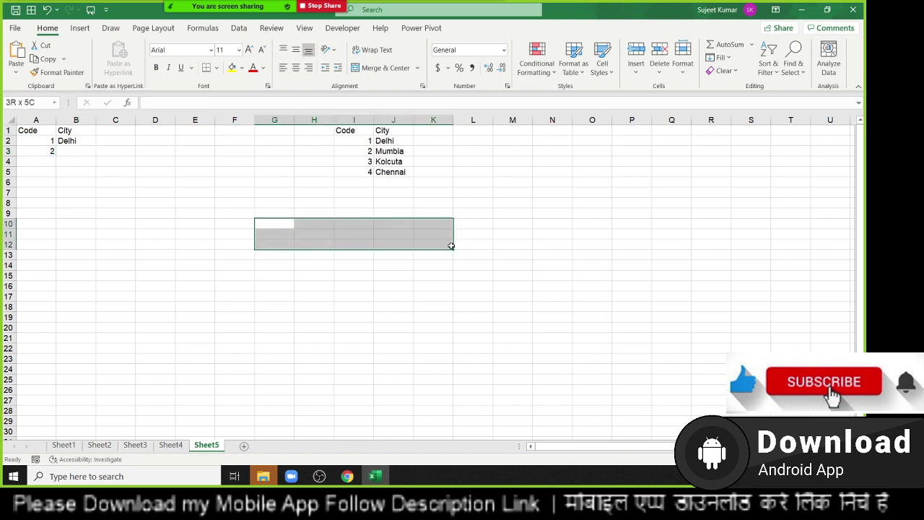
pyautogui.click(286, 214)
pyautogui.click(283, 230)
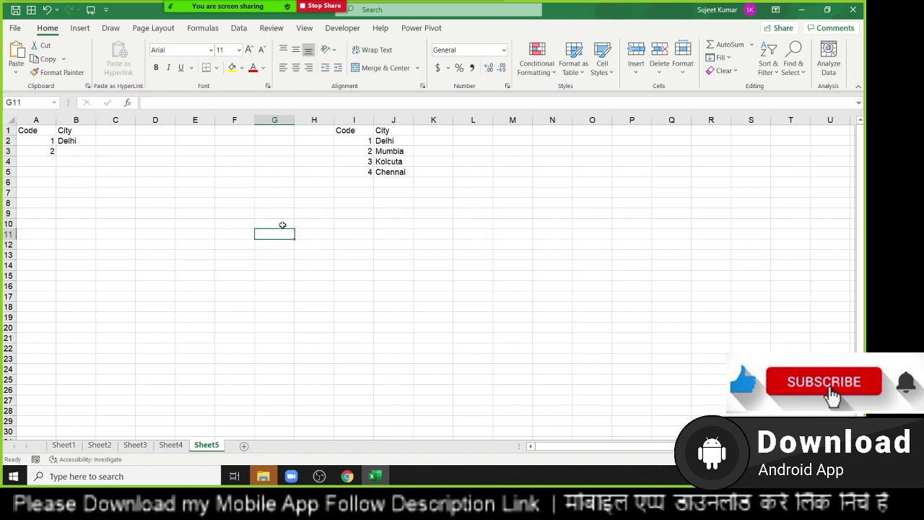
pyautogui.click(283, 225)
pyautogui.write('=-')
pyautogui.press('Escape')
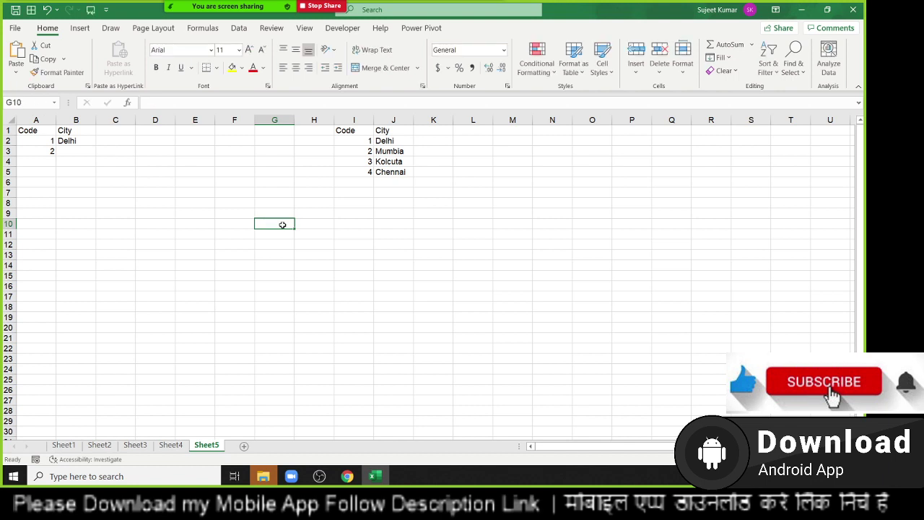
# Enter ={1,2,3,4,5;6,7,8,9,10} in G10 so it spills across G10:K11.
pyautogui.write('={1')
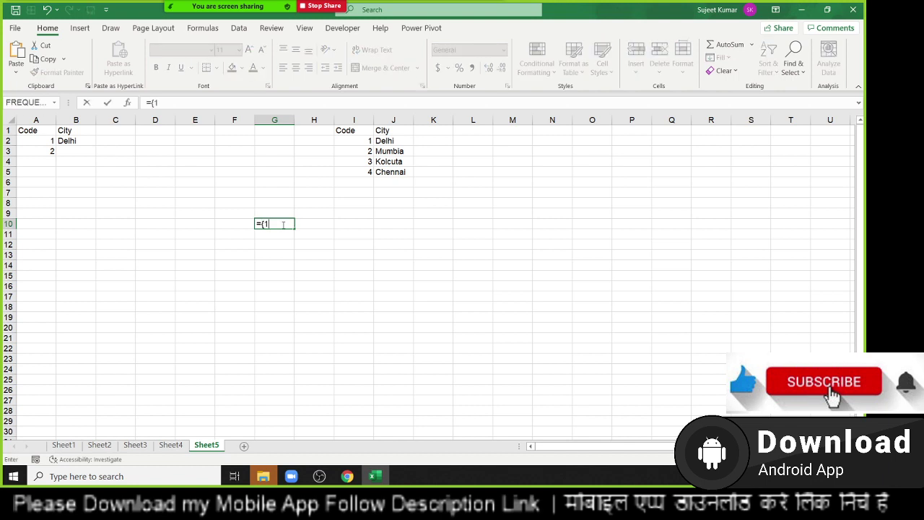
pyautogui.write(',2,3,4,')
pyautogui.write('5,')
pyautogui.press('BackSpace')
pyautogui.write(';')
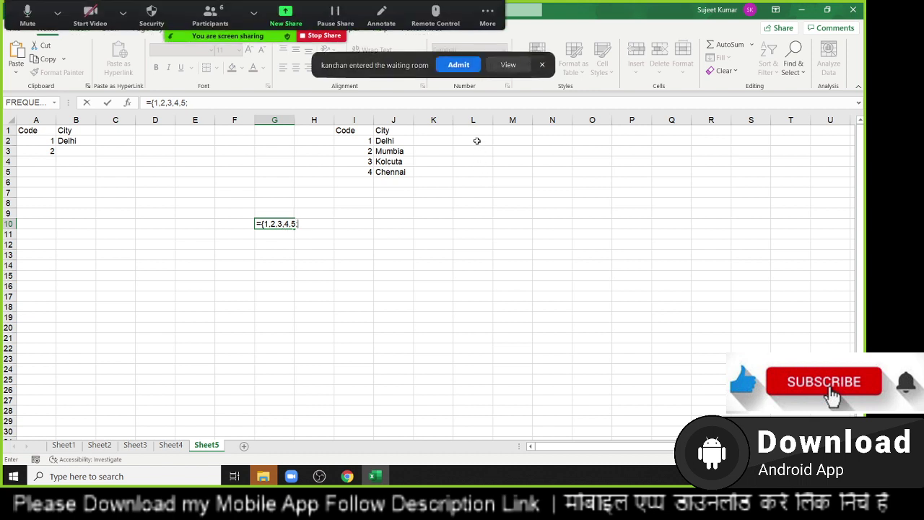
pyautogui.click(470, 72)
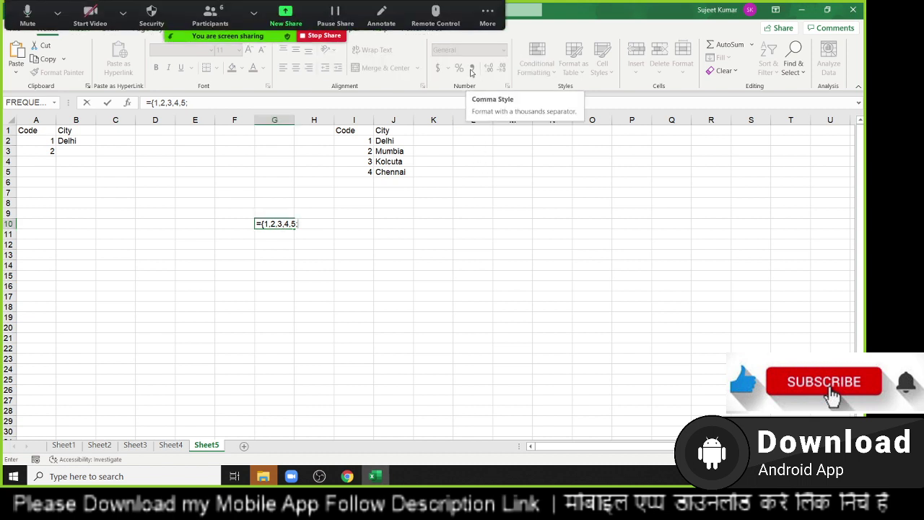
pyautogui.write('6,7,8,9,')
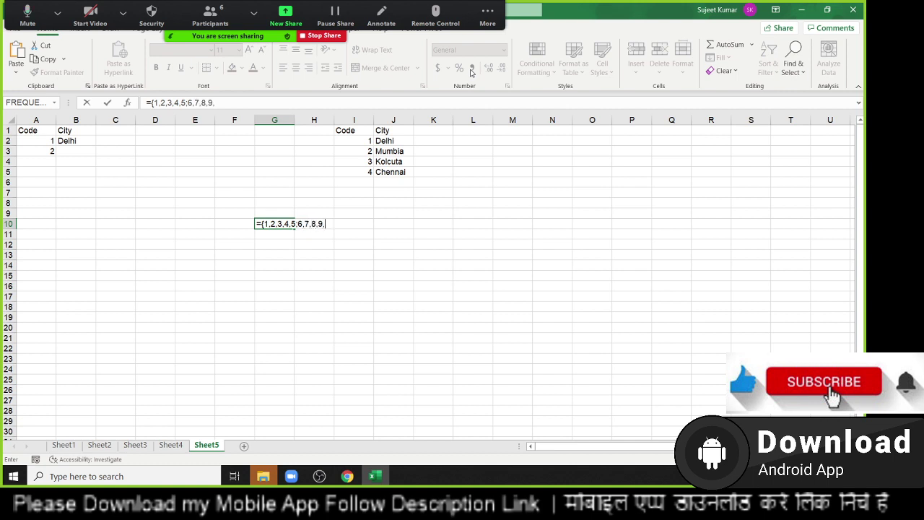
pyautogui.write('10}')
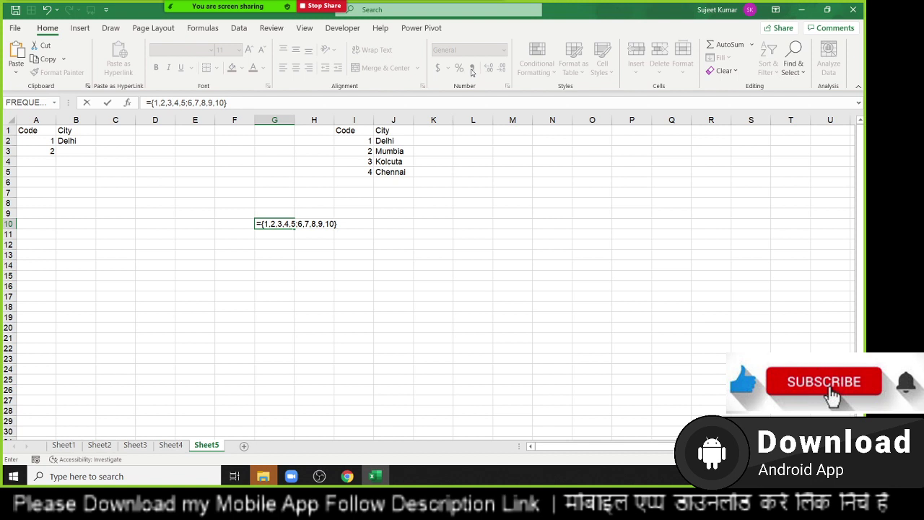
pyautogui.press('Return')
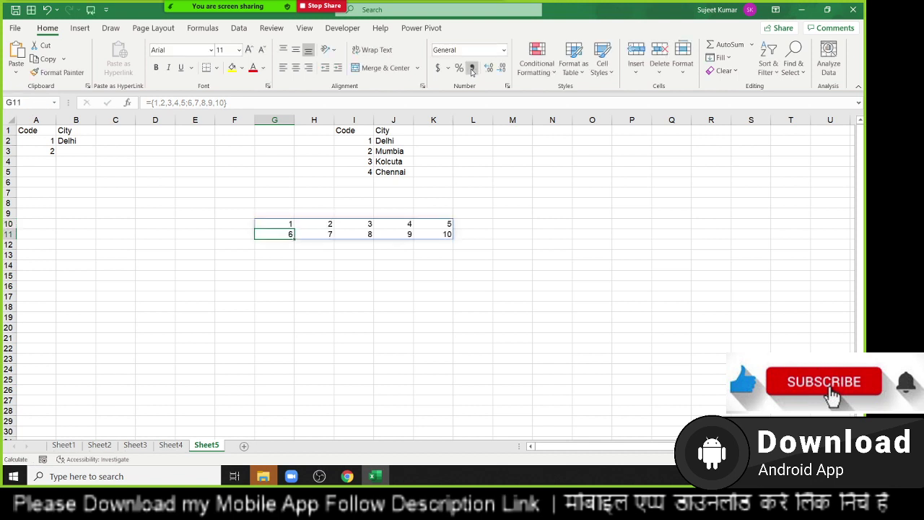
pyautogui.press('Up')
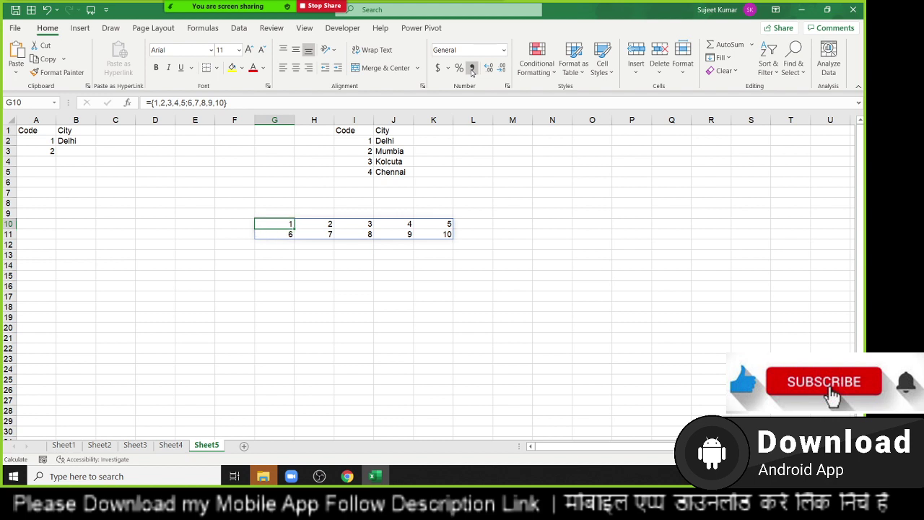
pyautogui.press('Left')
# Enter =VLOOKUP(A3,{1,"Delhi";2,"Mumbai";3,"Kolcuta";4,"Chennai"},2,0) in B3 to return Mumbai.
pyautogui.press('Left')
pyautogui.press('Left')
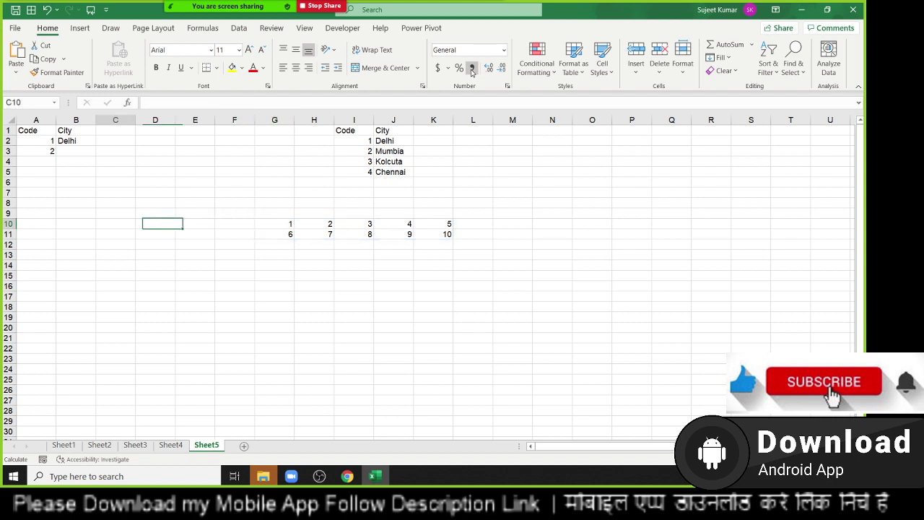
pyautogui.press('Left')
pyautogui.press('Left')
pyautogui.press('Left')
pyautogui.press('Up')
pyautogui.press('Up')
pyautogui.press('Up')
pyautogui.press('Up')
pyautogui.press('Up')
pyautogui.press('Up')
pyautogui.press('Up')
pyautogui.press('Right')
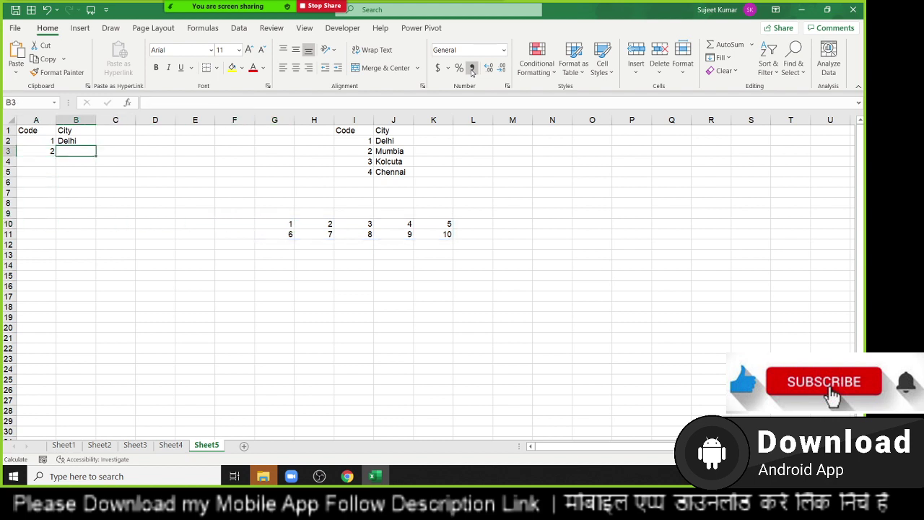
pyautogui.write('=')
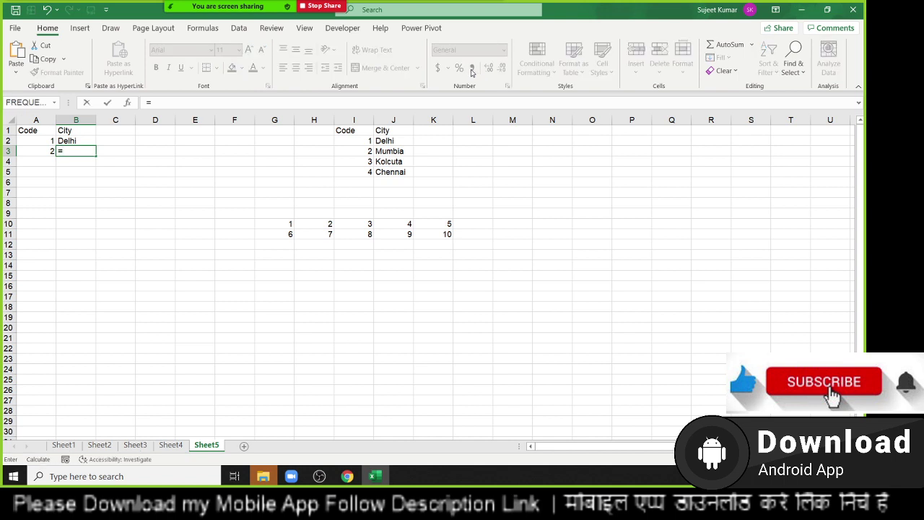
pyautogui.write('vl')
pyautogui.press('Tab')
pyautogui.press('Left')
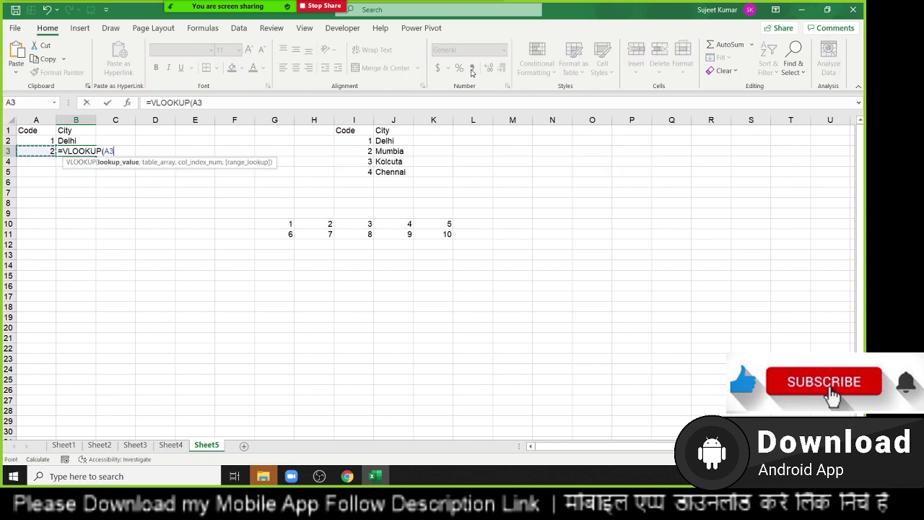
pyautogui.write(',{')
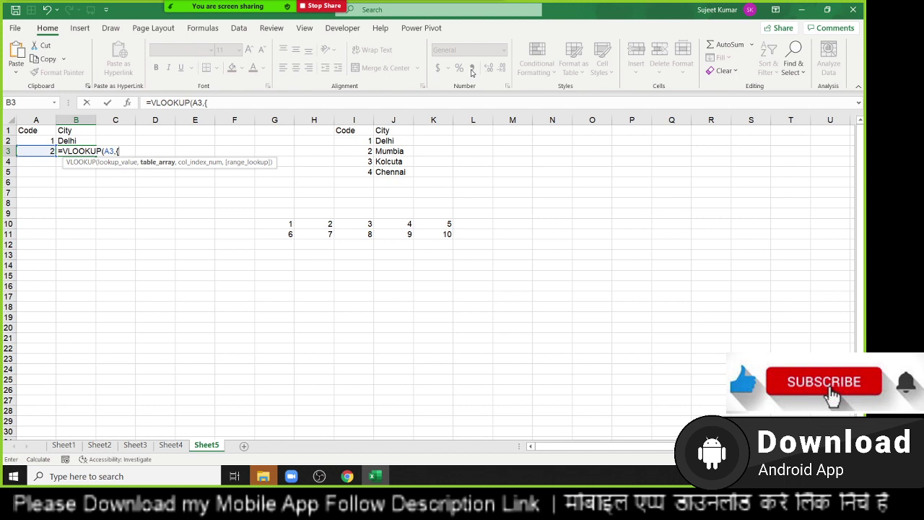
pyautogui.write('1,')
pyautogui.write('"Del')
pyautogui.write('hi";')
pyautogui.write('2')
pyautogui.write(',"')
pyautogui.write('Mumbai')
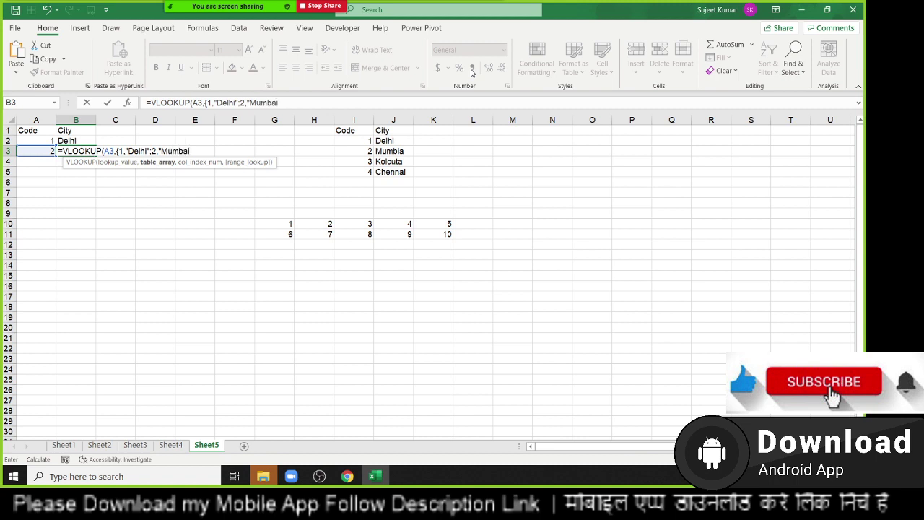
pyautogui.write('";')
pyautogui.write('3')
pyautogui.write('Kolcut')
pyautogui.write('a";4')
pyautogui.write(',"')
pyautogui.write('C')
pyautogui.write('hennai"}')
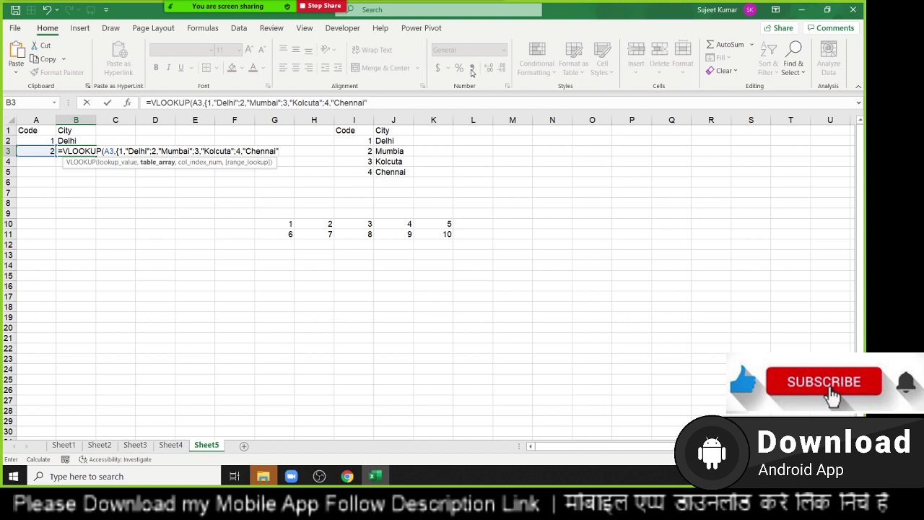
pyautogui.write(',')
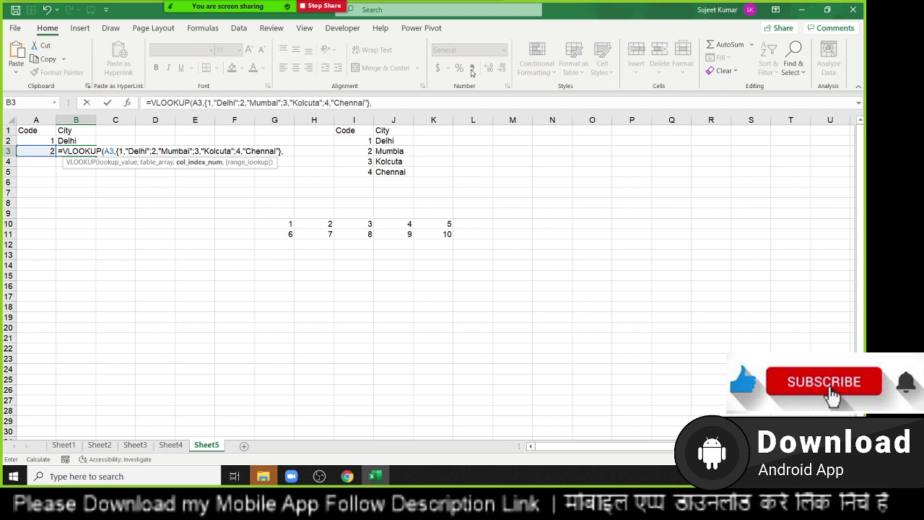
pyautogui.write('2,0)')
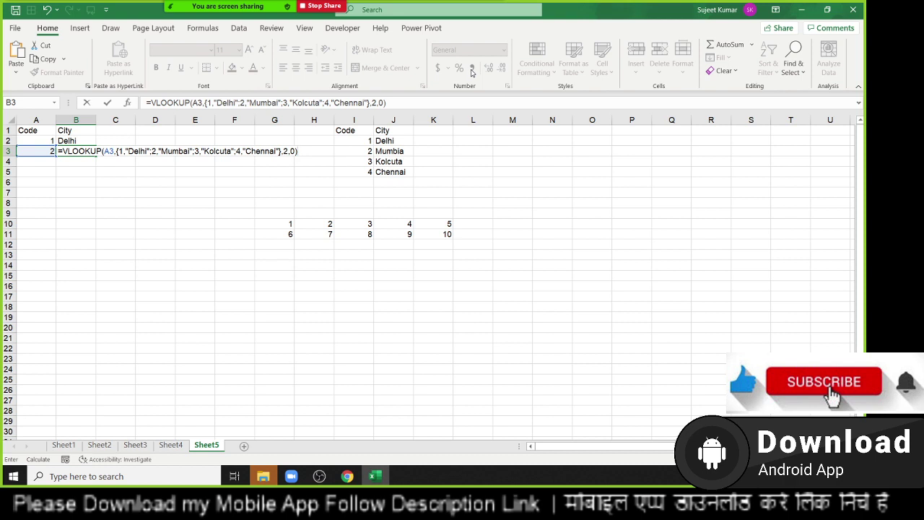
pyautogui.press('Return')
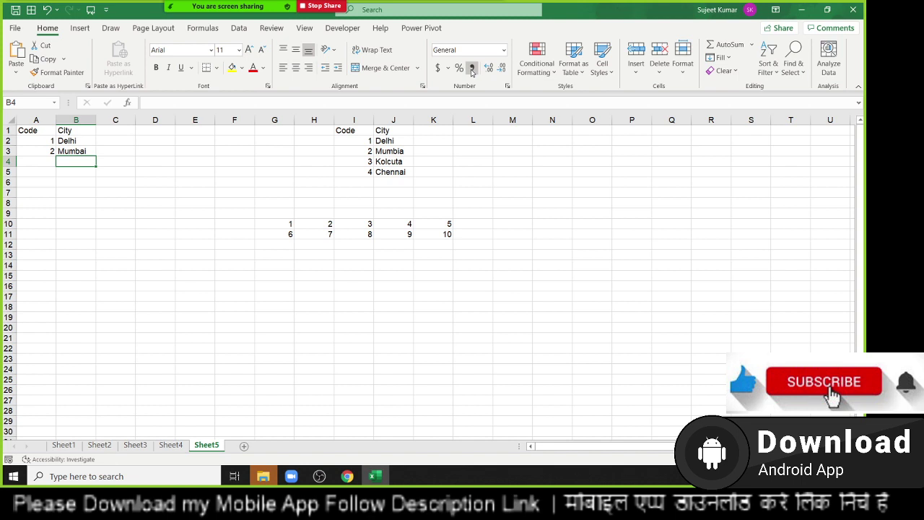
pyautogui.press('Up')
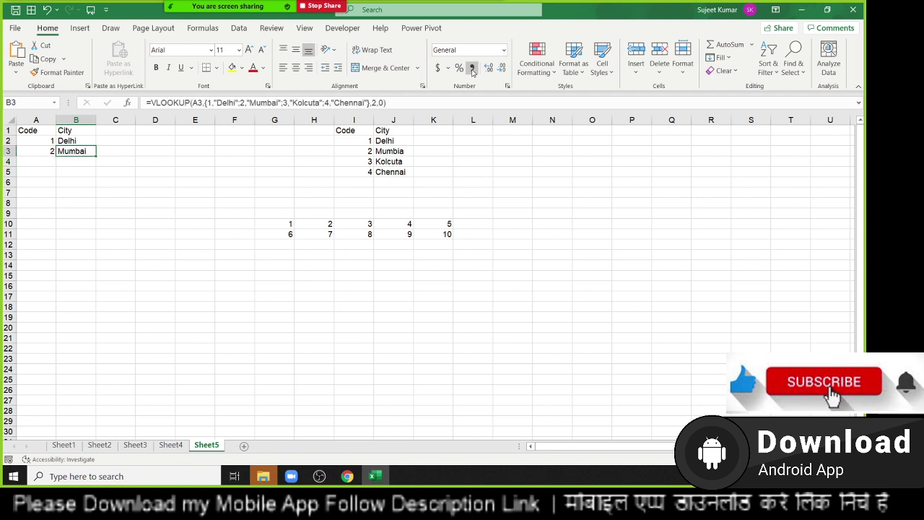
pyautogui.press('F2')
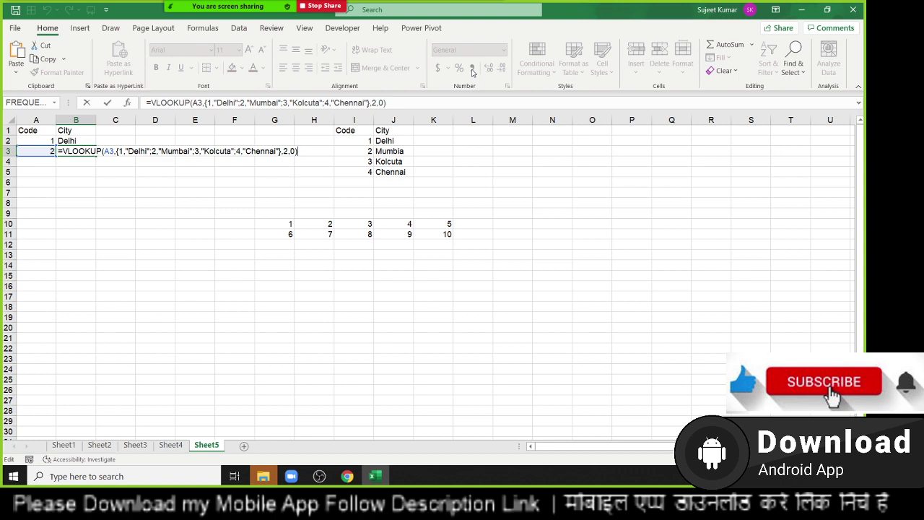
pyautogui.press('Return')
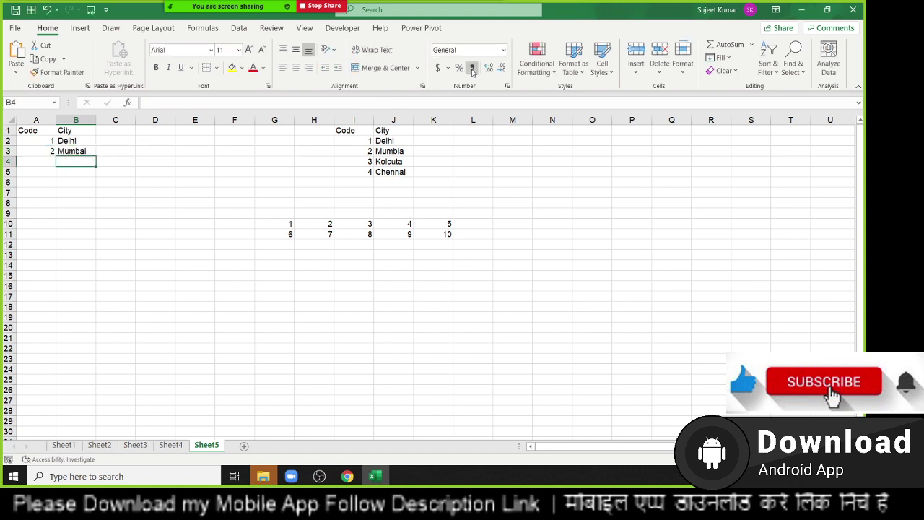
pyautogui.press('Up')
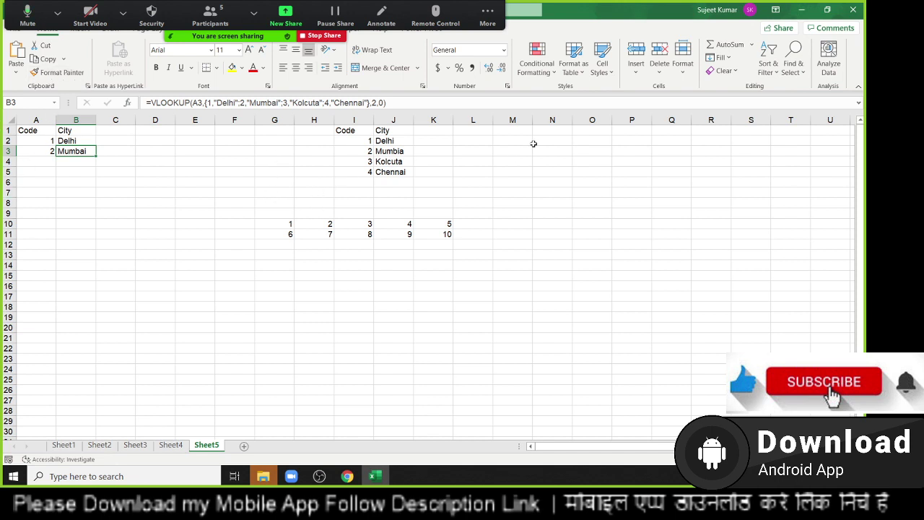
# Number N1:N25 from 1 to 25 by filling down a 1, 2 series.
pyautogui.click(553, 129)
pyautogui.write('1')
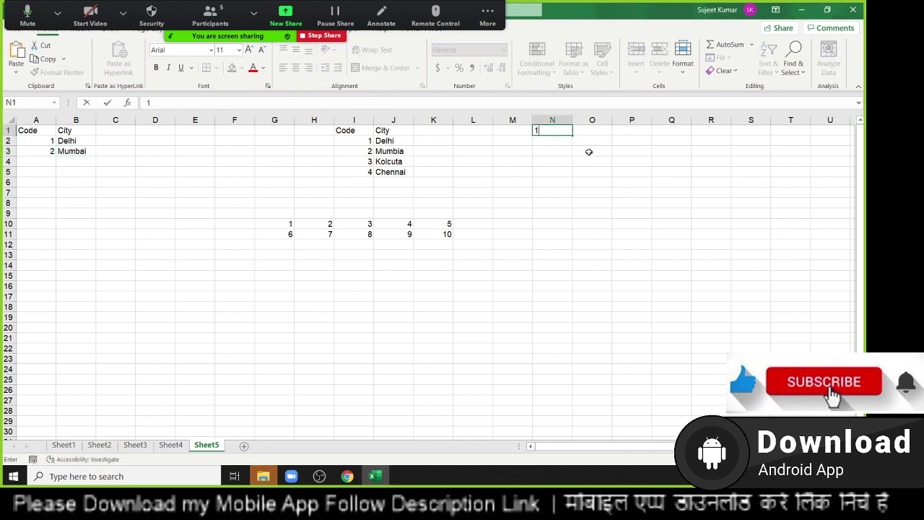
pyautogui.press('Return')
pyautogui.write('2')
pyautogui.press('Return')
pyautogui.moveTo(553, 130)
pyautogui.mouseDown()
pyautogui.moveTo(571, 141)
pyautogui.moveTo(572, 382)
pyautogui.mouseUp()
pyautogui.click(578, 151)
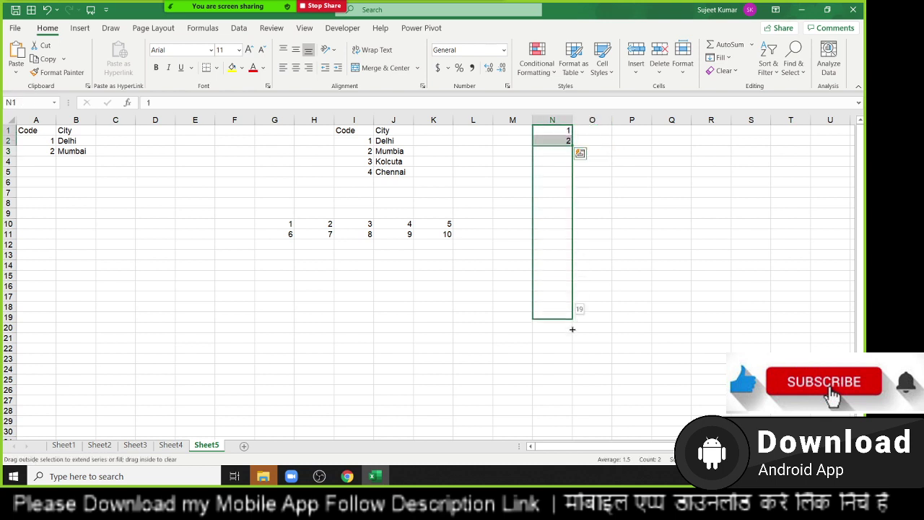
# Type Puja in O1 and fill the custom name list down to O25.
pyautogui.click(603, 131)
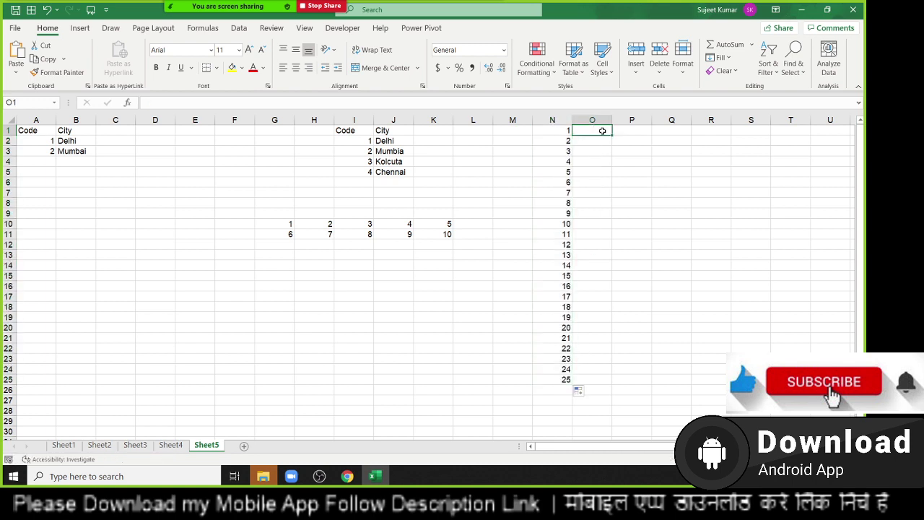
pyautogui.write('Puja')
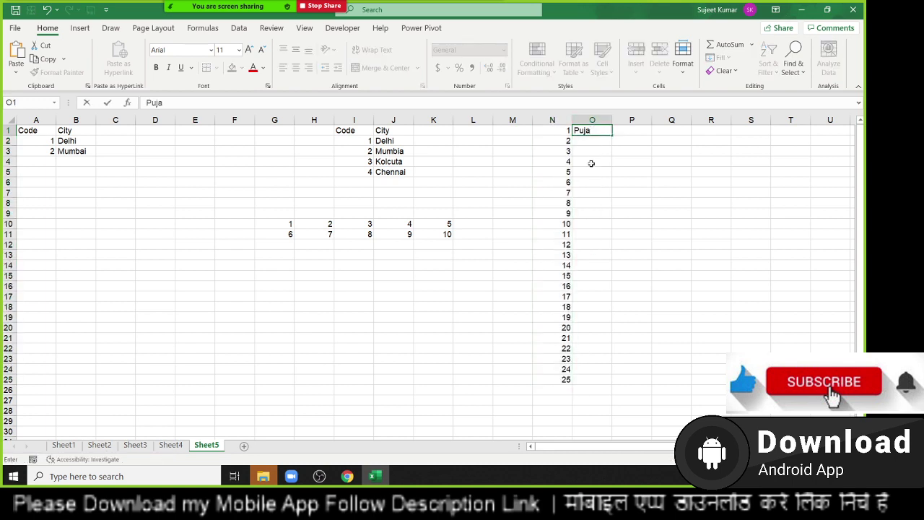
pyautogui.click(592, 161)
pyautogui.click(598, 130)
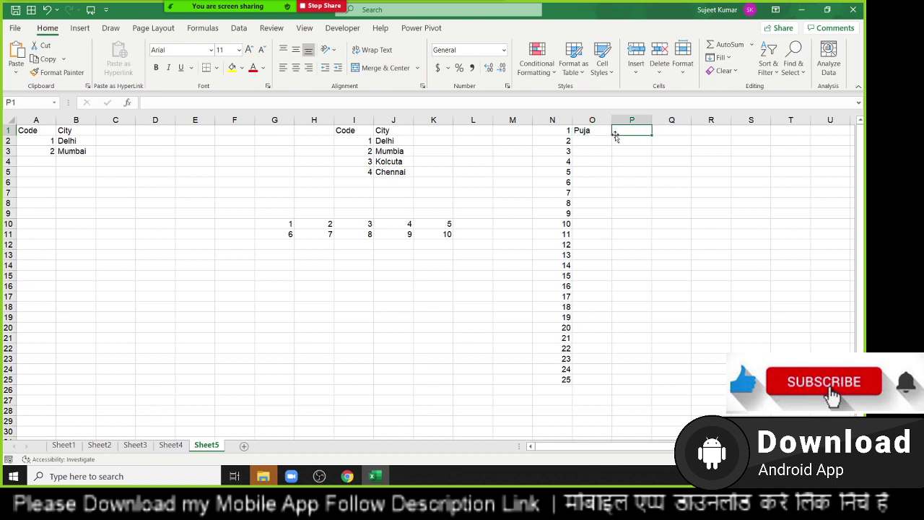
pyautogui.moveTo(615, 135); pyautogui.dragTo(614, 135)
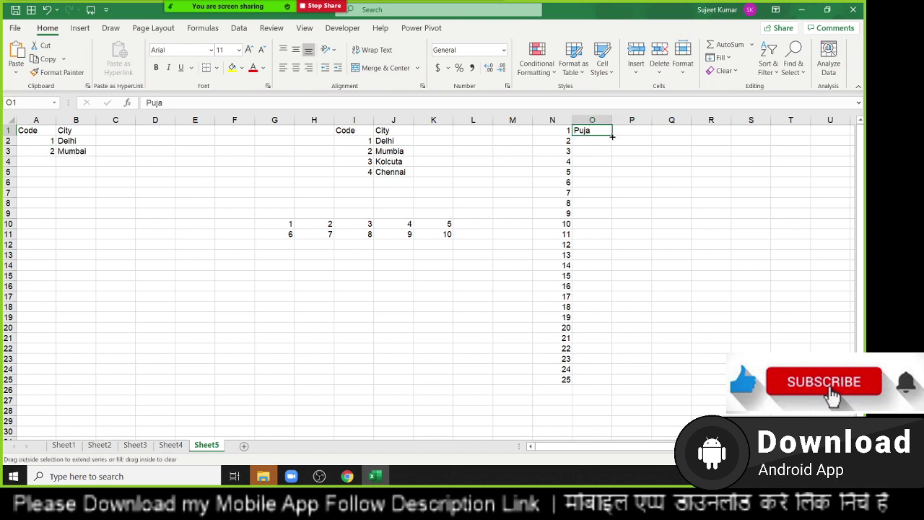
pyautogui.doubleClick(615, 136)
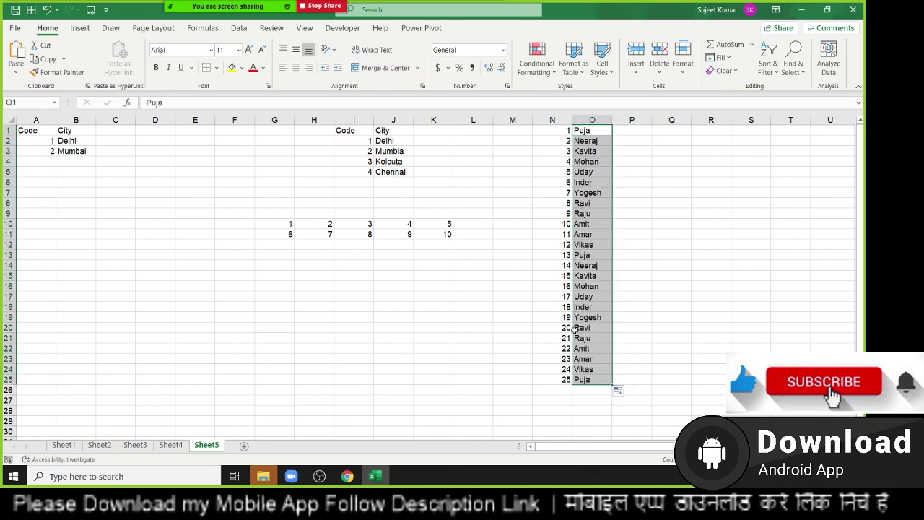
pyautogui.moveTo(595, 380); pyautogui.dragTo(567, 338)
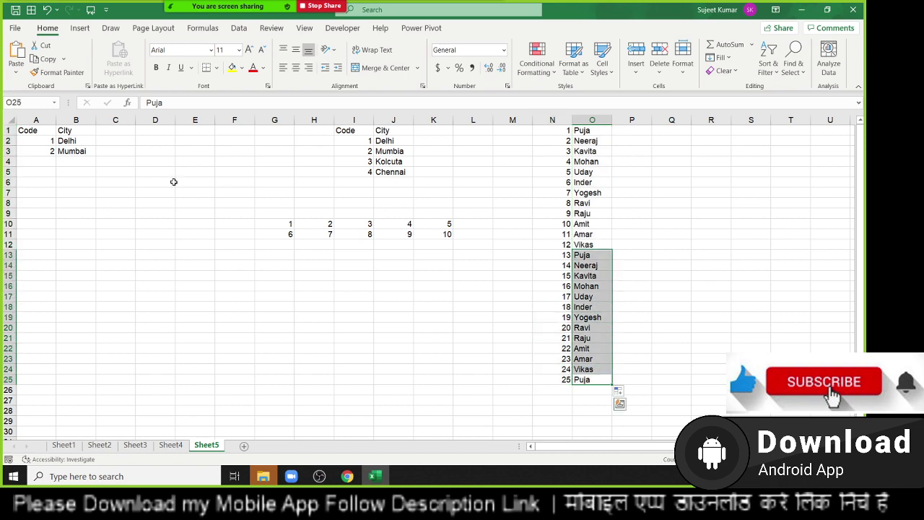
# Review B3's inline-array VLOOKUP formula without changes, then bring up Windows search.
pyautogui.click(72, 150)
pyautogui.doubleClick(67, 152)
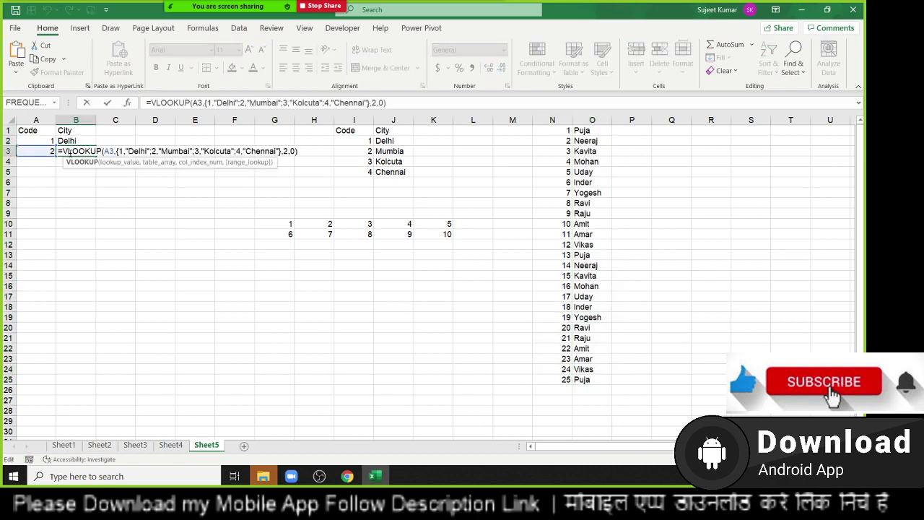
pyautogui.press('Escape')
pyautogui.press('super')
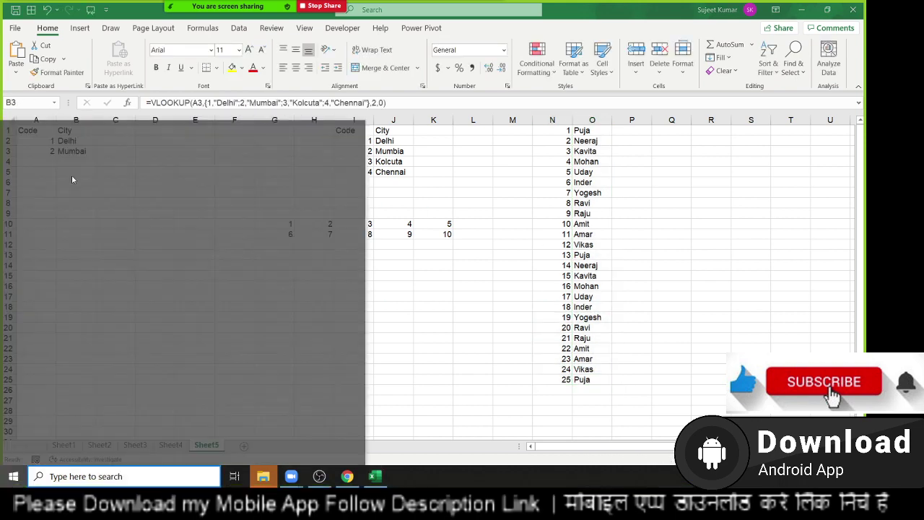
# Launch Word from Windows search with 'wo' and create a blank document.
pyautogui.write('wo')
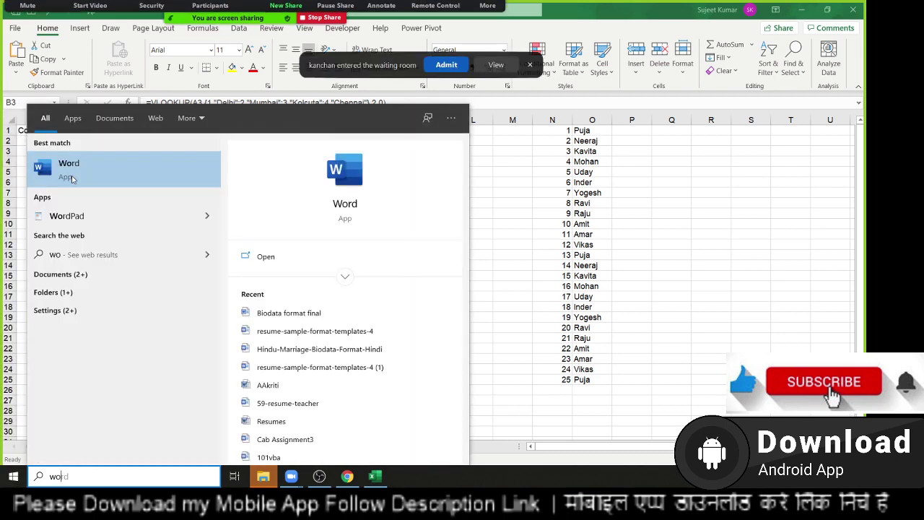
pyautogui.click(338, 180)
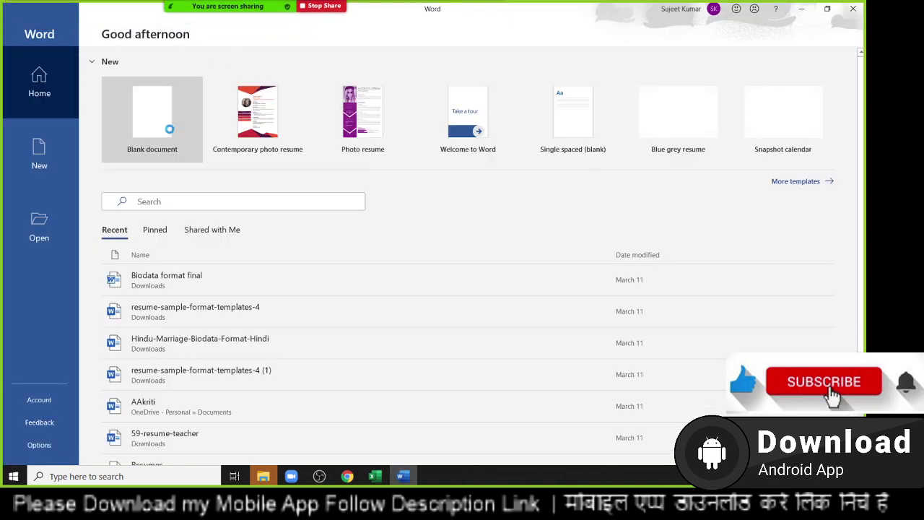
pyautogui.click(172, 134)
# Copy the numbered name list N1:O25 from the Excel workbook.
pyautogui.hotkey('alt', 'Tab')
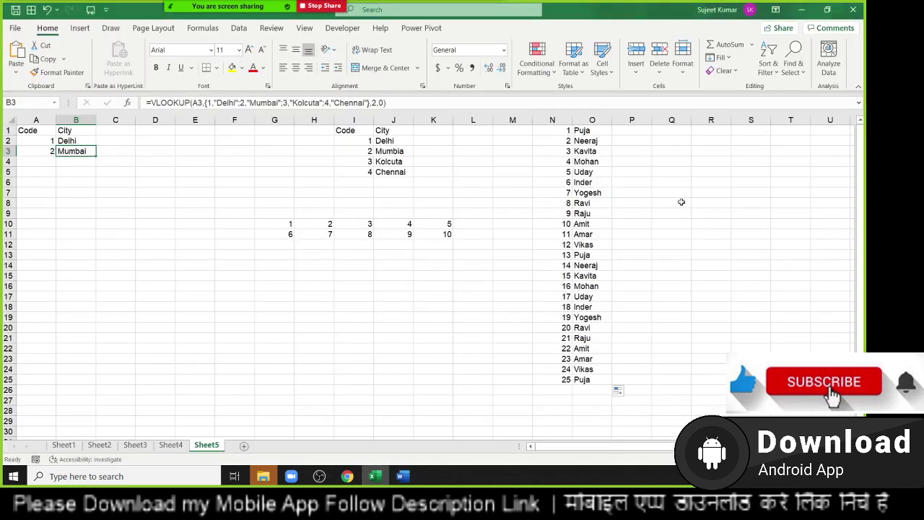
pyautogui.moveTo(571, 131)
pyautogui.mouseDown()
pyautogui.moveTo(564, 348)
pyautogui.moveTo(576, 378)
pyautogui.mouseUp()
pyautogui.hotkey('ctrl', 'c')
# Paste the N1:O25 list into Word as Unformatted Unicode Text and select it.
pyautogui.hotkey('alt', 'Tab')
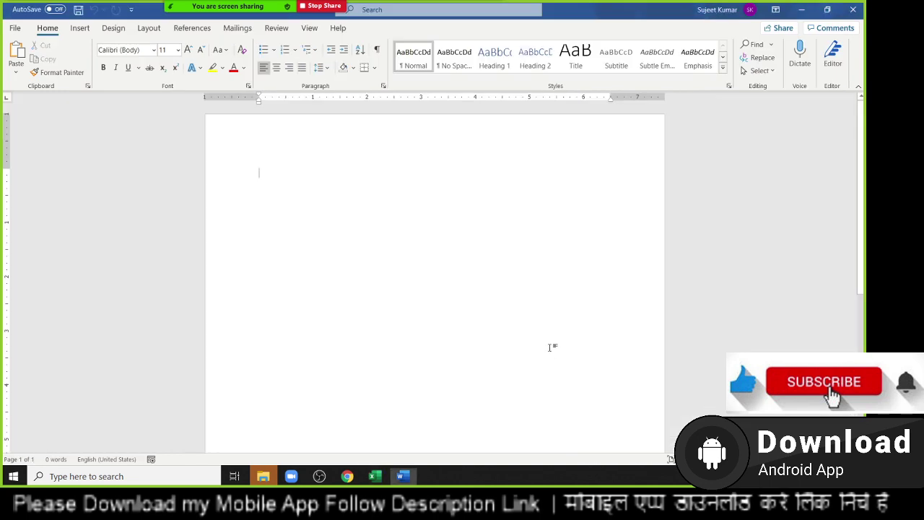
pyautogui.click(16, 71)
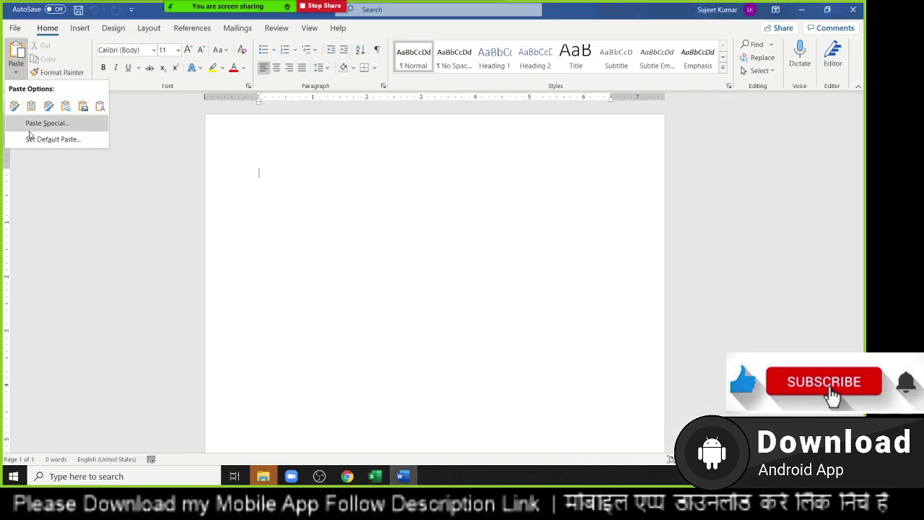
pyautogui.click(39, 123)
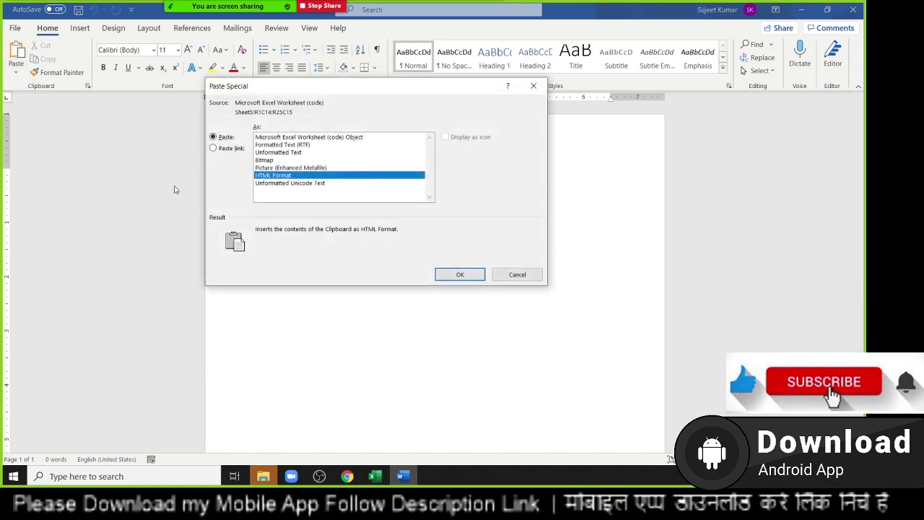
pyautogui.click(278, 183)
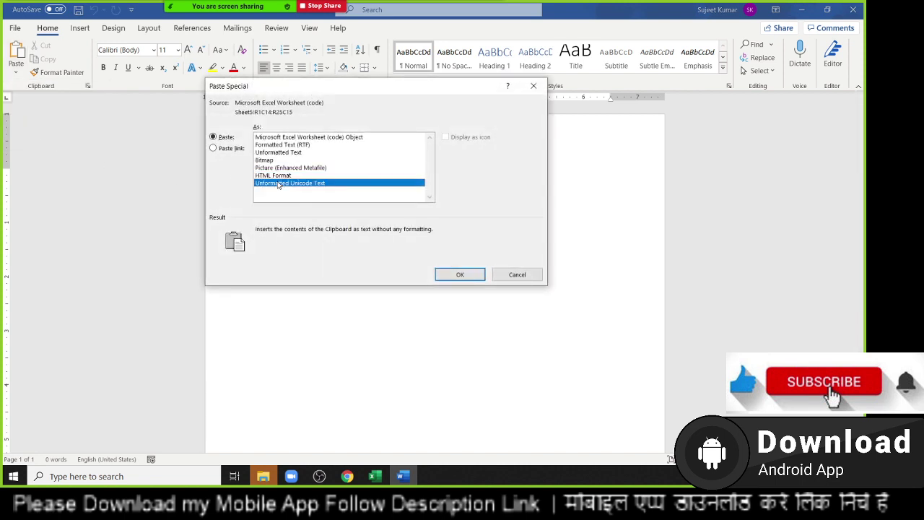
pyautogui.click(474, 274)
pyautogui.scroll(-2, 465, 273)
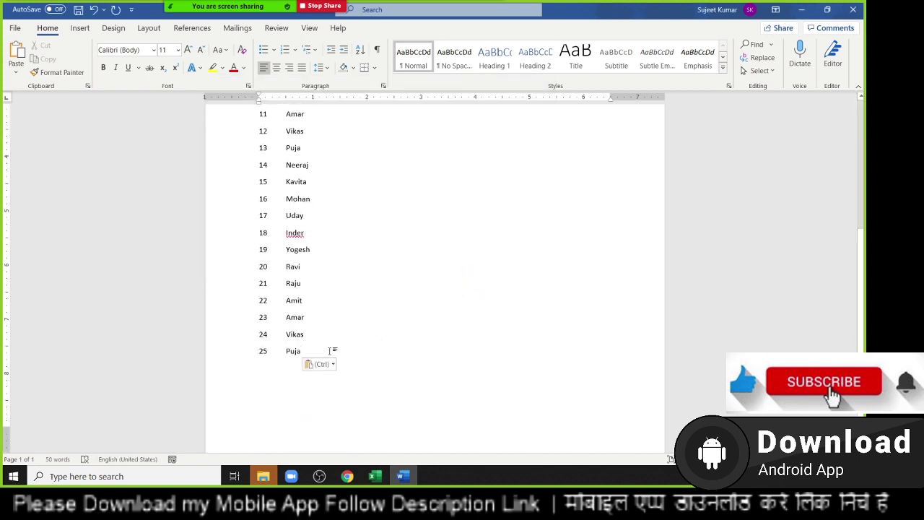
pyautogui.moveTo(314, 351)
pyautogui.mouseDown()
pyautogui.moveTo(193, 211)
pyautogui.moveTo(355, 118)
pyautogui.mouseUp()
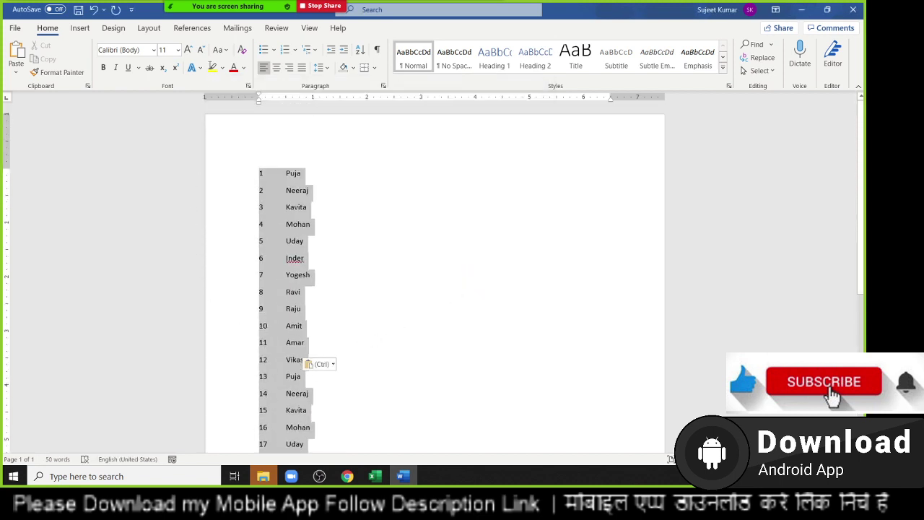
# Replace every tab character (^t) in the list with a comma (25 replacements).
pyautogui.hotkey('ctrl', 'h')
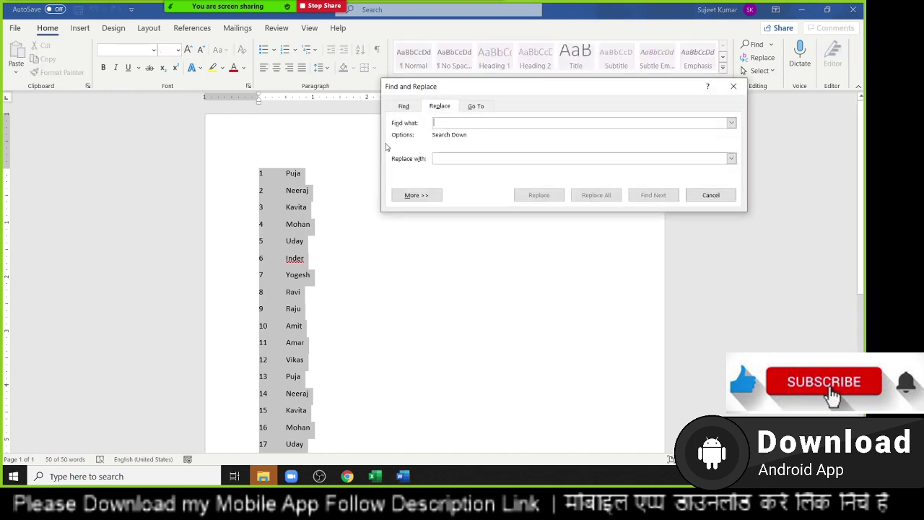
pyautogui.click(456, 159)
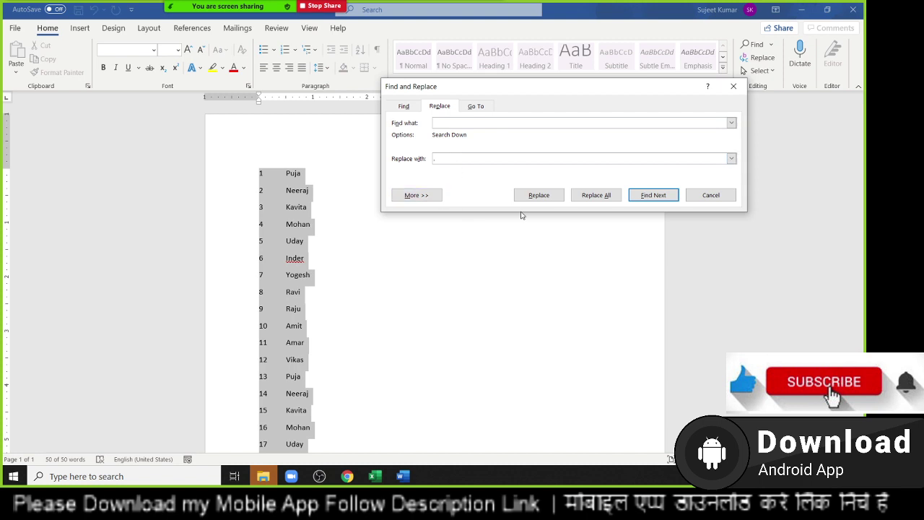
pyautogui.click(589, 196)
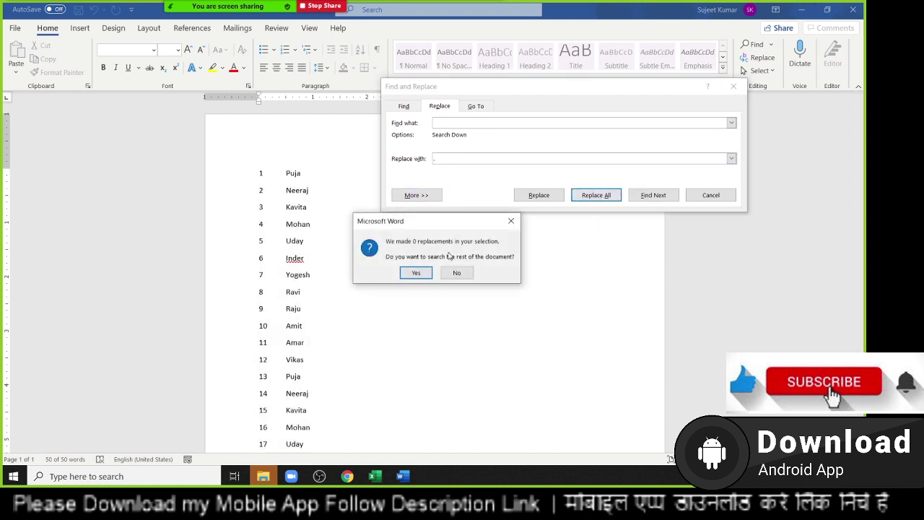
pyautogui.click(428, 271)
pyautogui.click(433, 270)
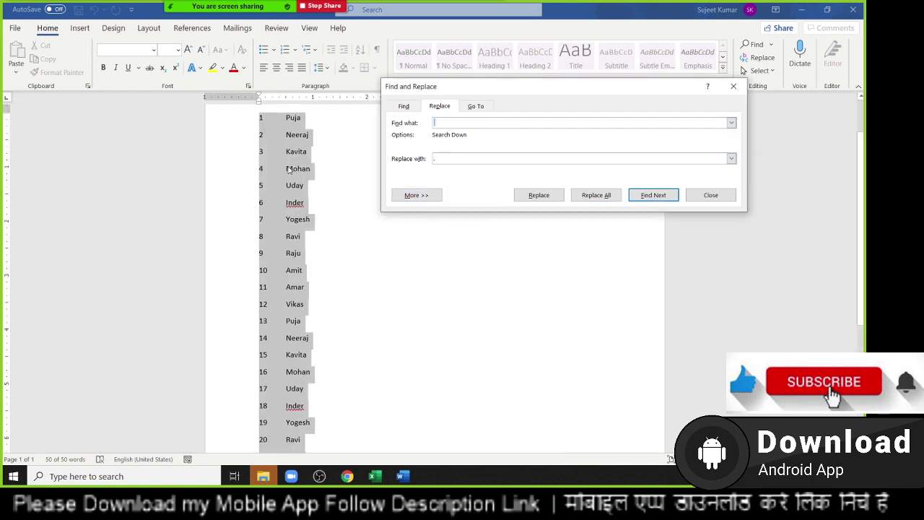
pyautogui.click(417, 196)
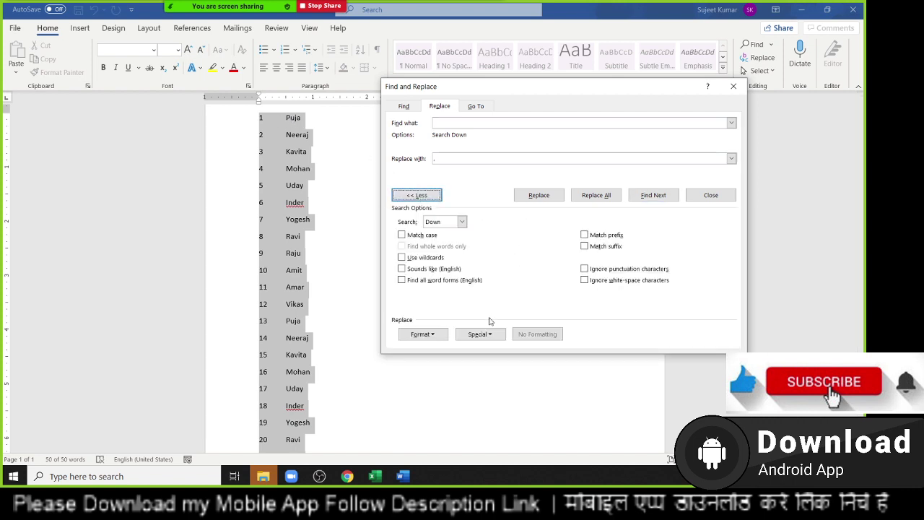
pyautogui.click(479, 334)
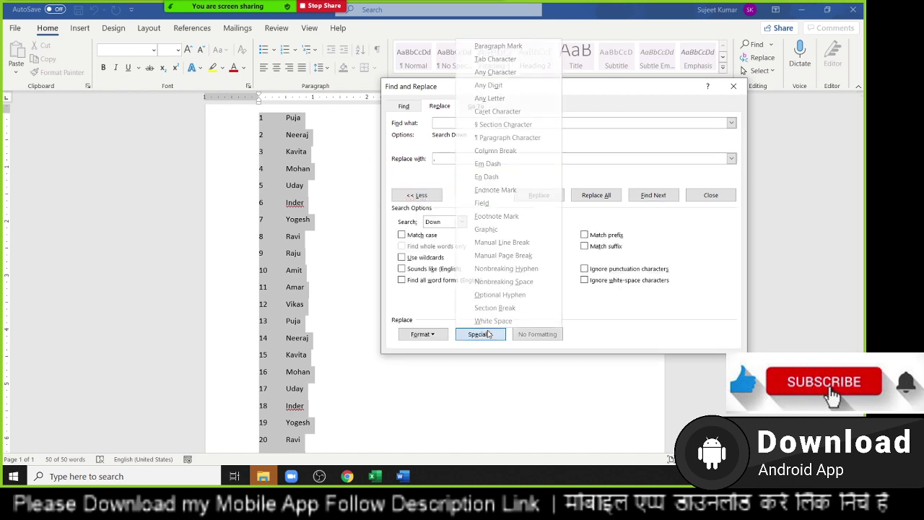
pyautogui.click(495, 59)
pyautogui.click(596, 195)
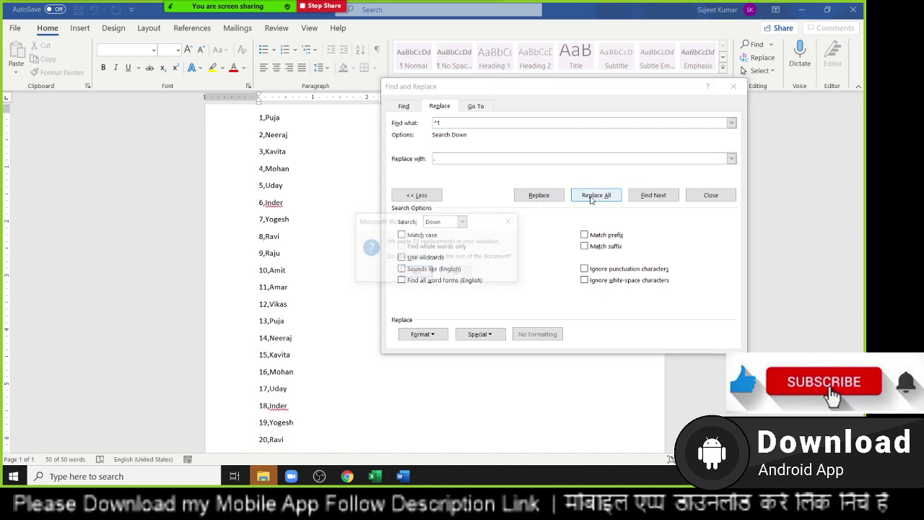
pyautogui.click(416, 273)
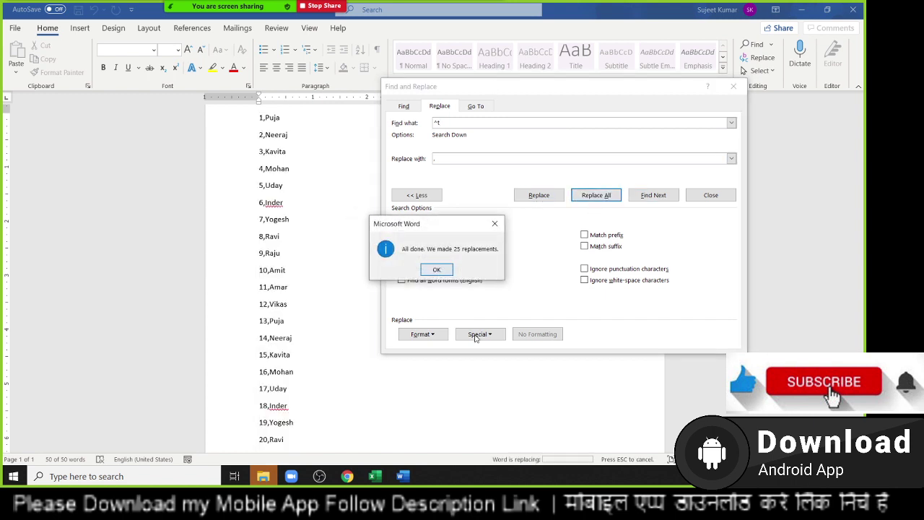
pyautogui.click(437, 271)
# Replace every paragraph mark (^p) with a semicolon and close Find and Replace.
pyautogui.click(485, 334)
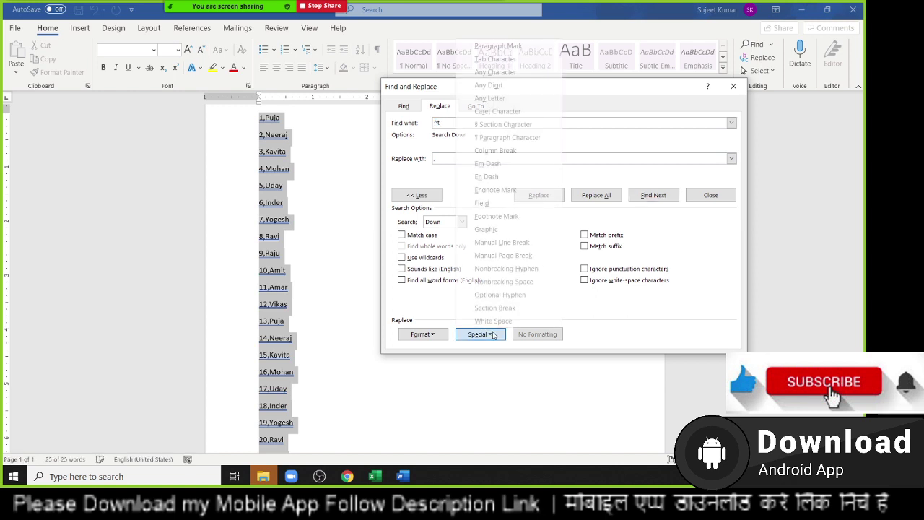
pyautogui.click(505, 47)
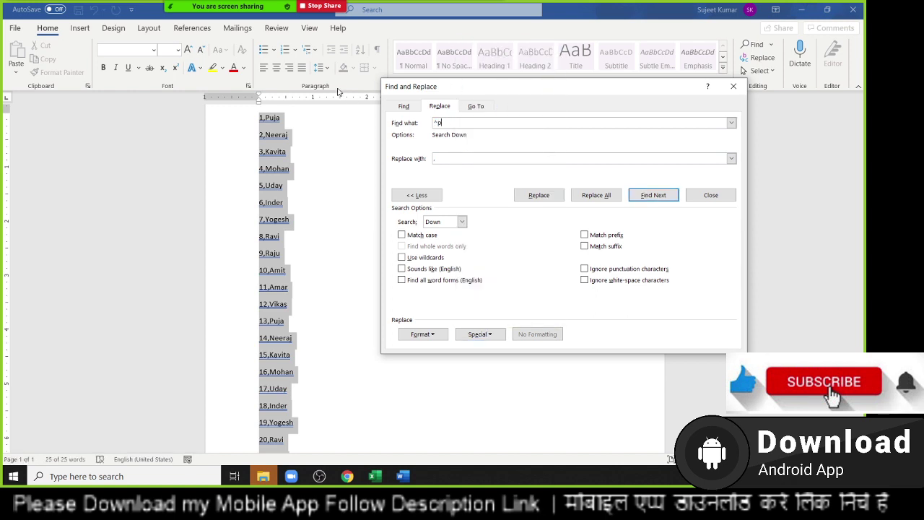
pyautogui.click(447, 160)
pyautogui.click(596, 195)
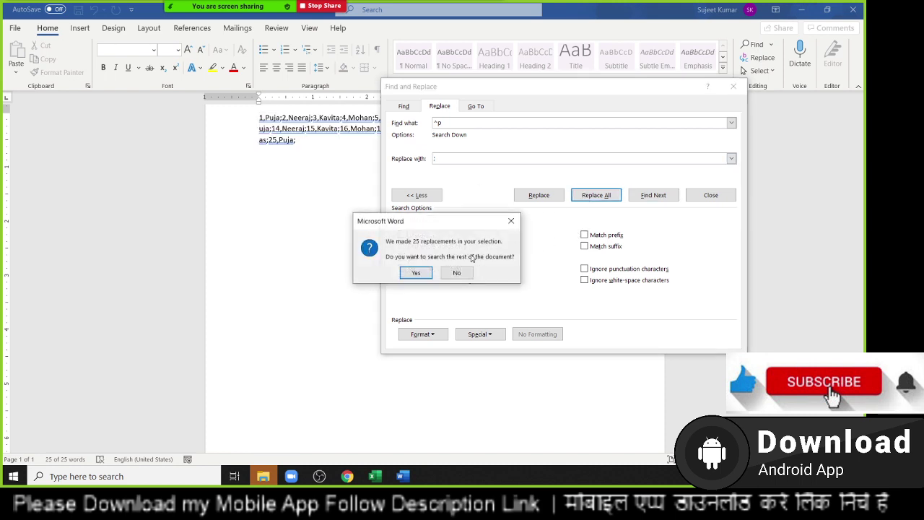
pyautogui.click(426, 275)
pyautogui.click(494, 221)
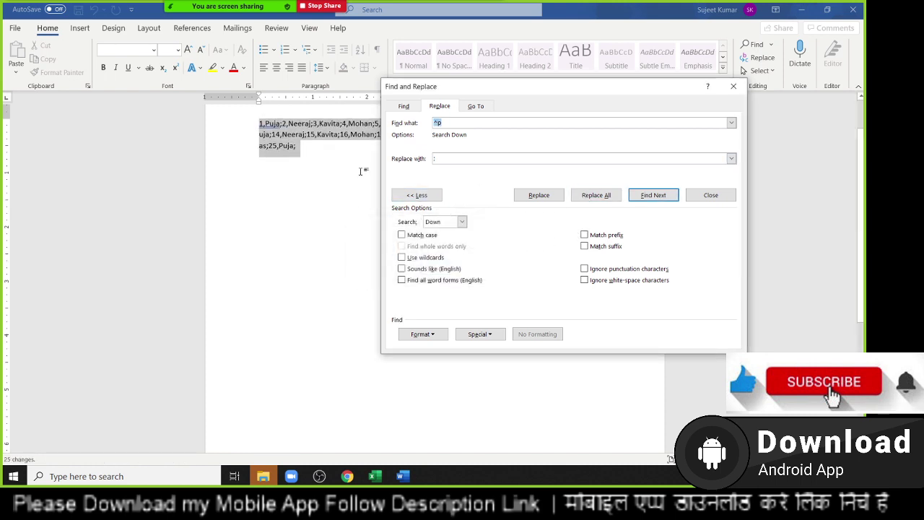
pyautogui.click(734, 86)
# Paste the joined Word list as text into Excel cell H16.
pyautogui.hotkey('ctrl', 'a')
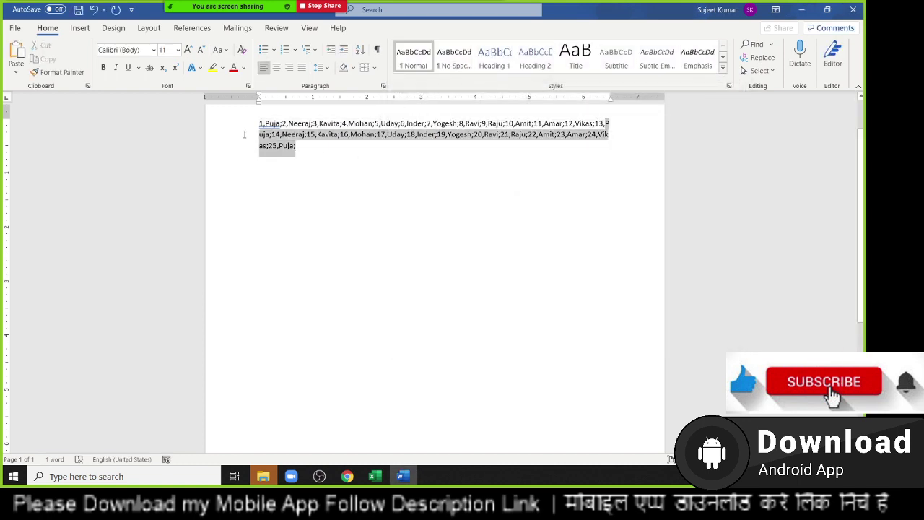
pyautogui.hotkey('alt', 'Tab')
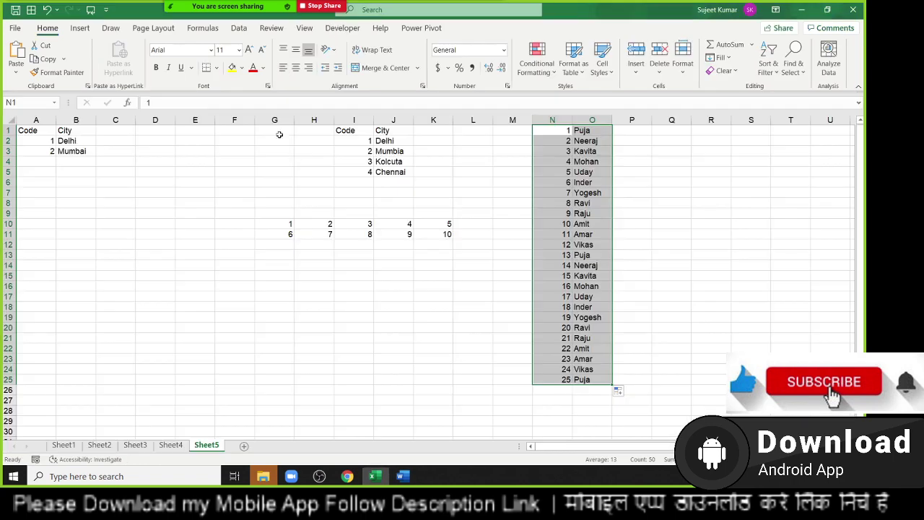
pyautogui.click(328, 287)
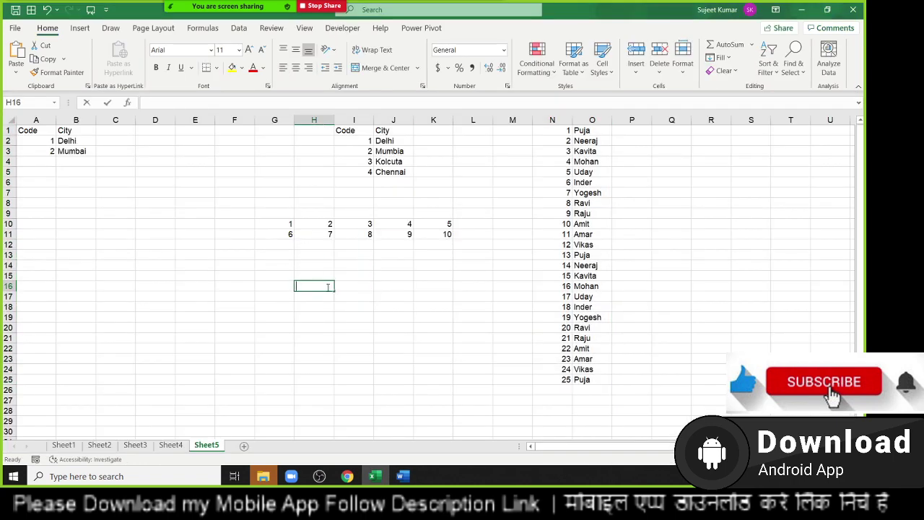
pyautogui.doubleClick(328, 286)
pyautogui.hotkey('ctrl', 'v')
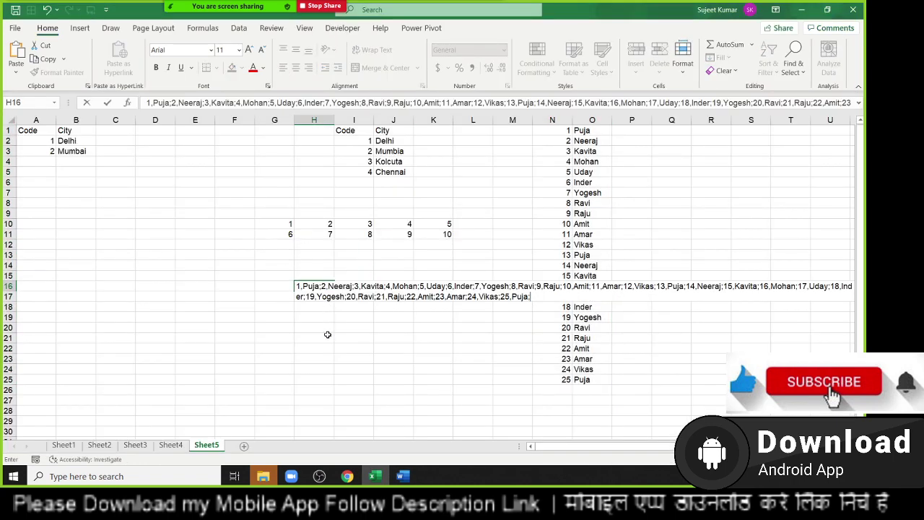
pyautogui.click(328, 332)
# Quote each name in H16 by replacing , with ," and ; with ";.
pyautogui.moveTo(307, 288); pyautogui.dragTo(310, 298)
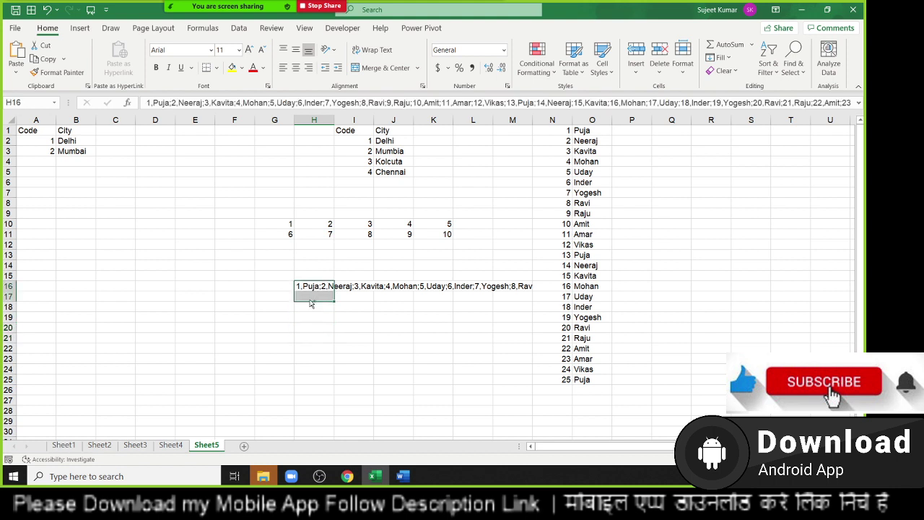
pyautogui.hotkey('ctrl', 'h')
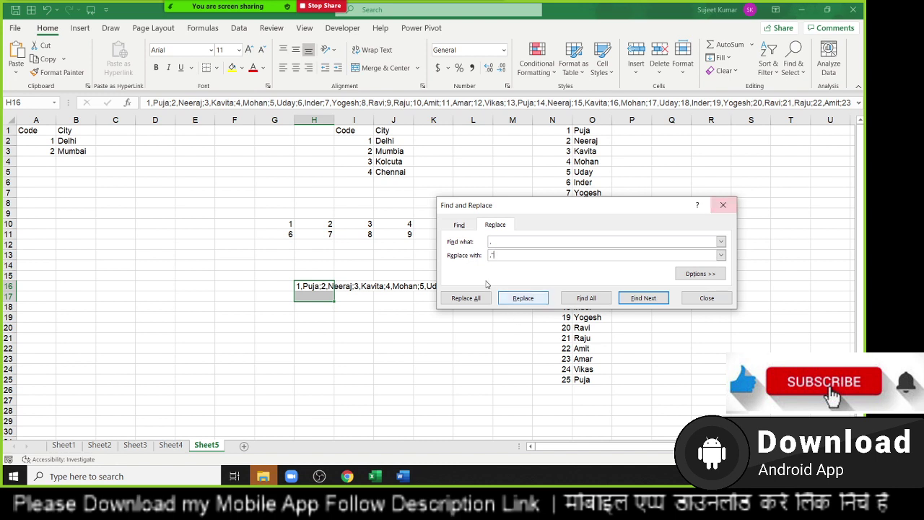
pyautogui.click(485, 304)
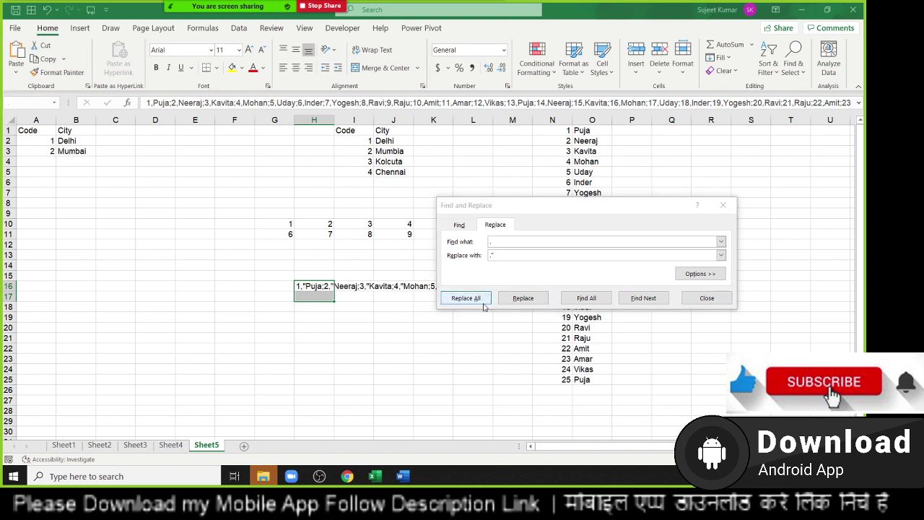
pyautogui.click(451, 272)
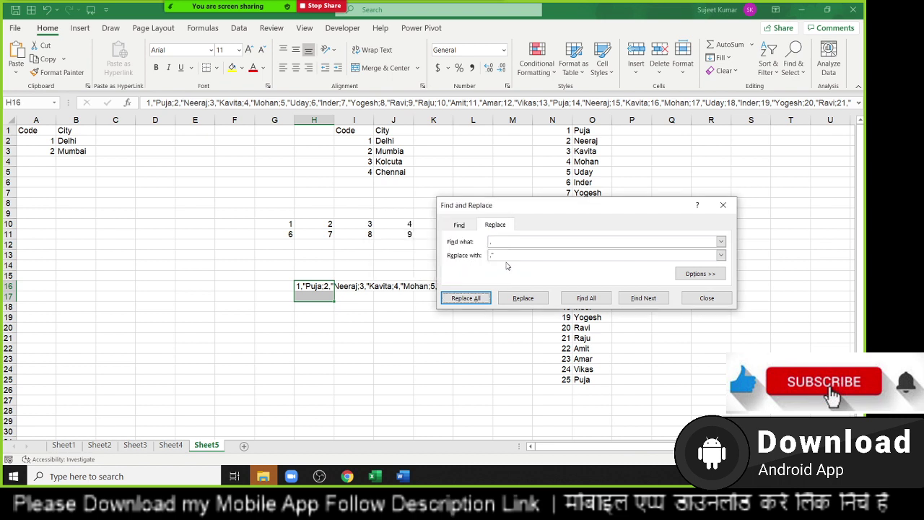
pyautogui.click(492, 242)
pyautogui.press('BackSpace')
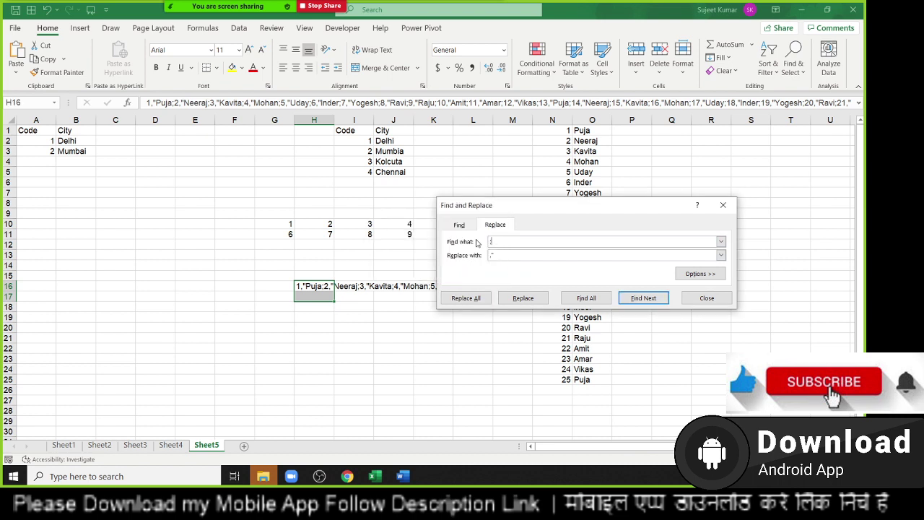
pyautogui.click(512, 254)
pyautogui.click(472, 299)
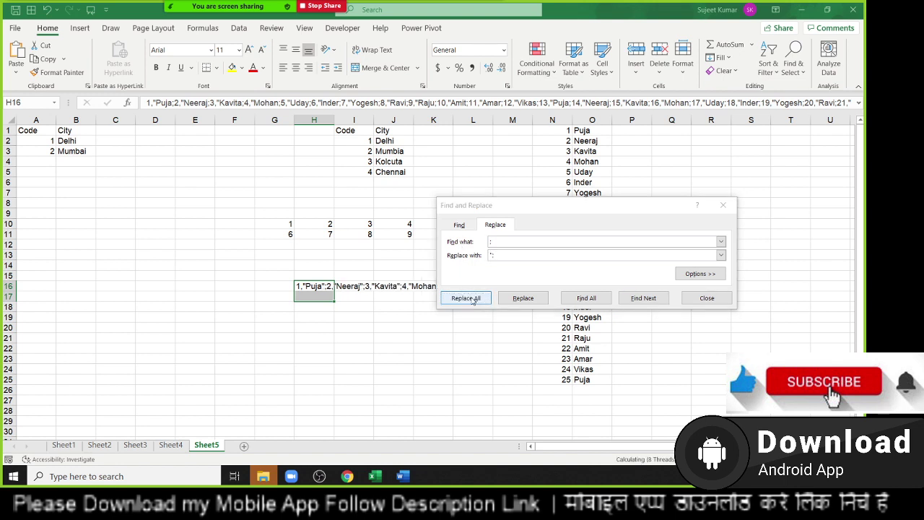
pyautogui.click(442, 271)
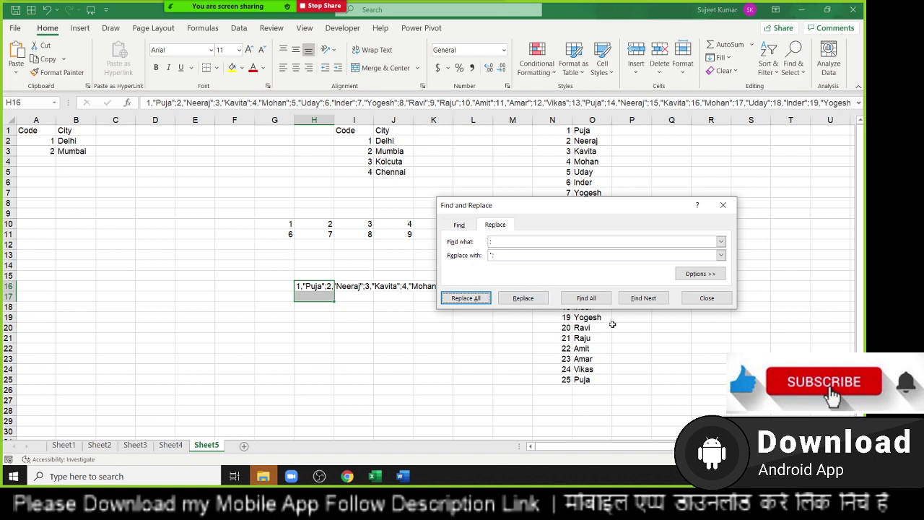
pyautogui.click(693, 302)
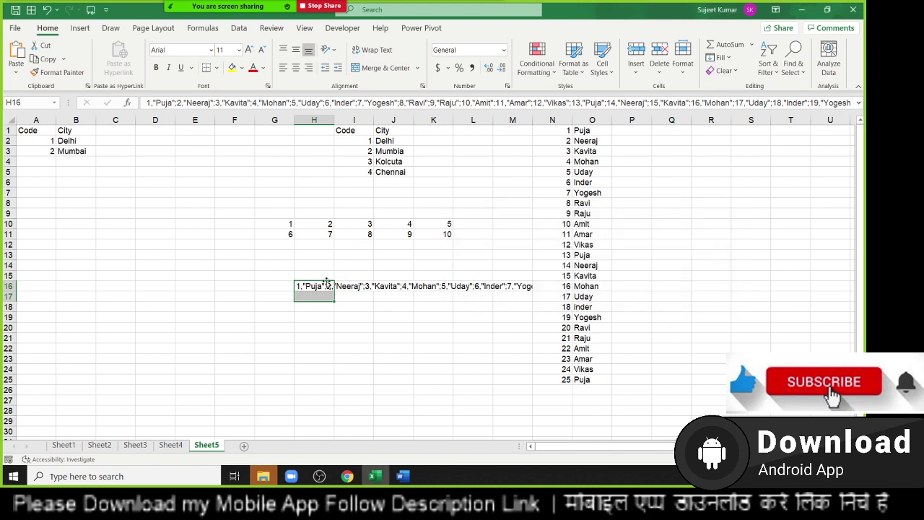
# Remove H16's trailing semicolon and copy its quoted array text.
pyautogui.press('Up')
pyautogui.press('Up')
pyautogui.press('Up')
pyautogui.doubleClick(318, 286)
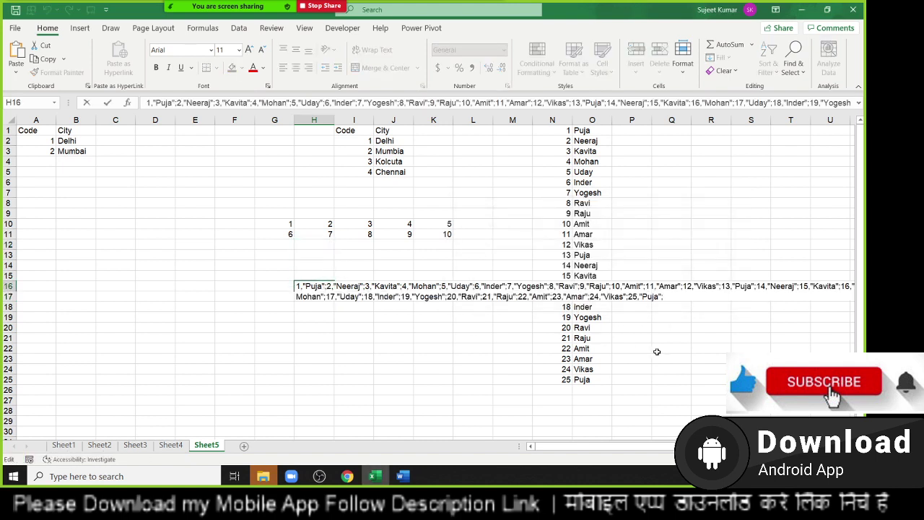
pyautogui.click(666, 299)
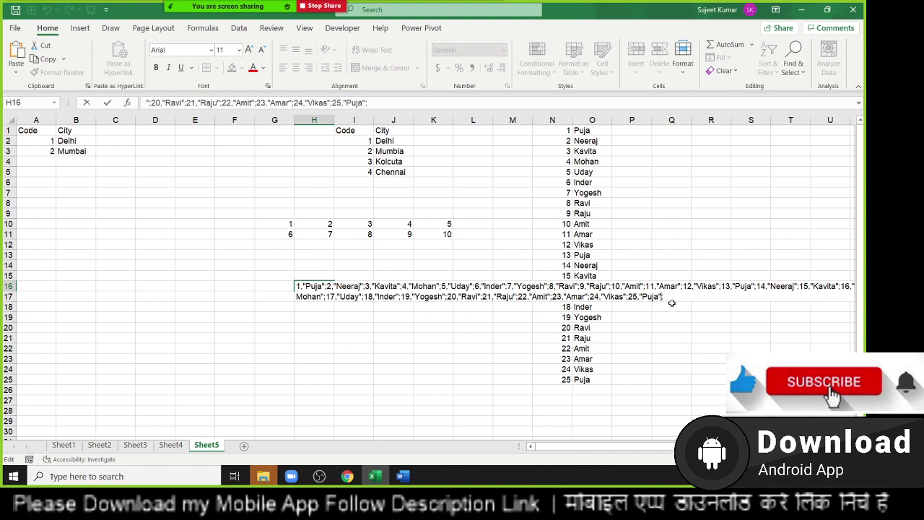
pyautogui.moveTo(671, 303); pyautogui.dragTo(305, 288)
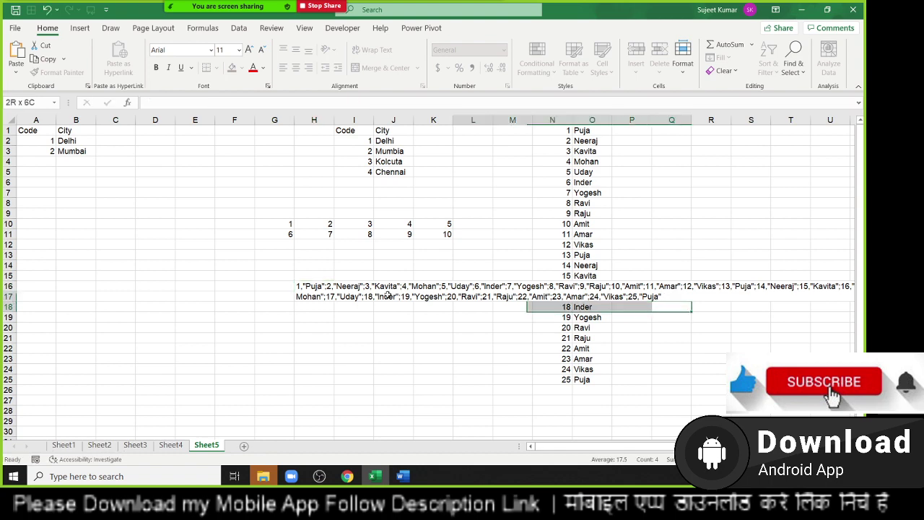
pyautogui.doubleClick(305, 287)
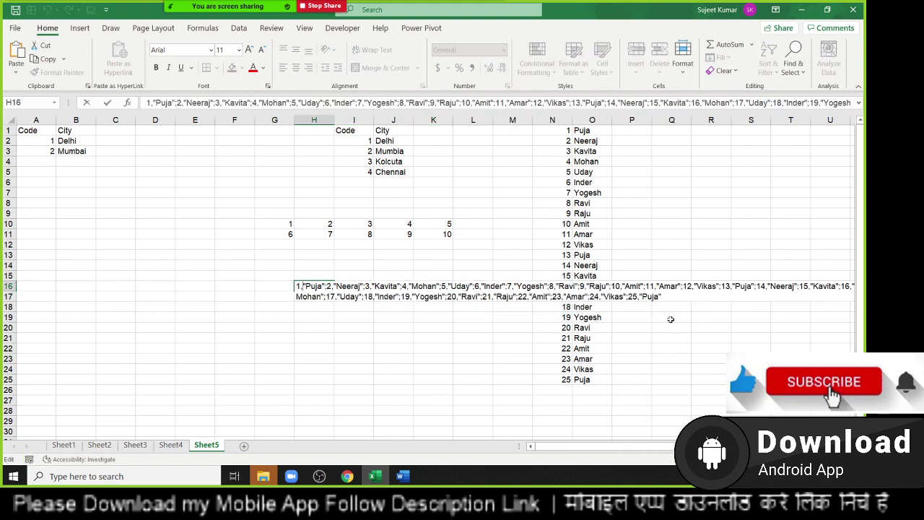
pyautogui.hotkey('ctrl', 'a')
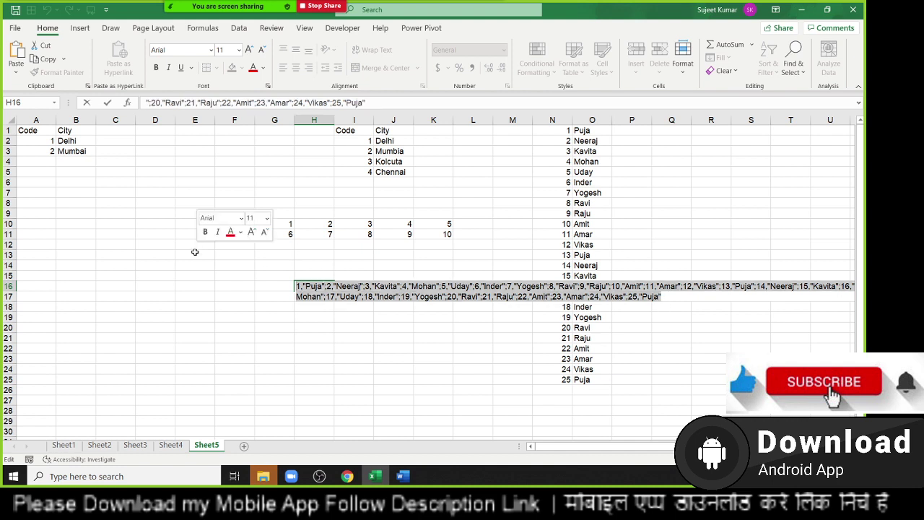
pyautogui.press('Escape')
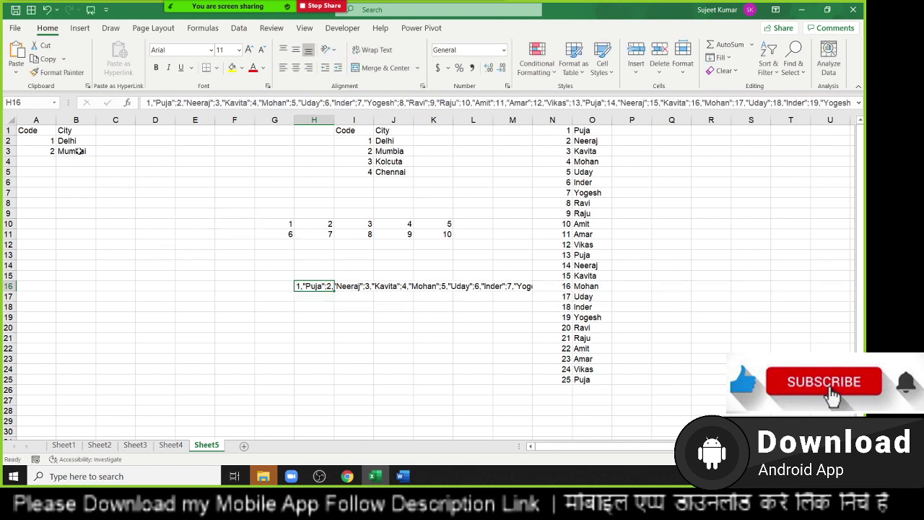
pyautogui.doubleClick(79, 151)
# Create the defined name Data referring to the pasted {1,"Puja";…25,"Puja"} array.
pyautogui.press('Return')
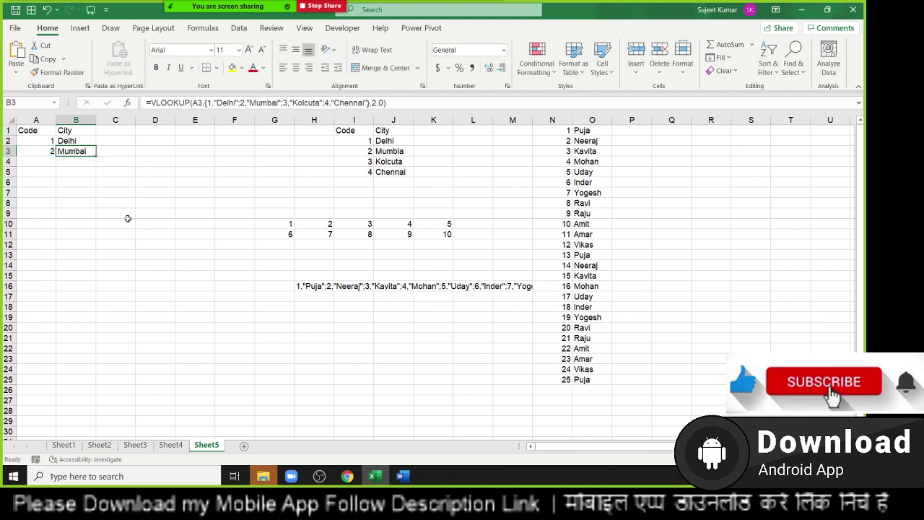
pyautogui.click(189, 224)
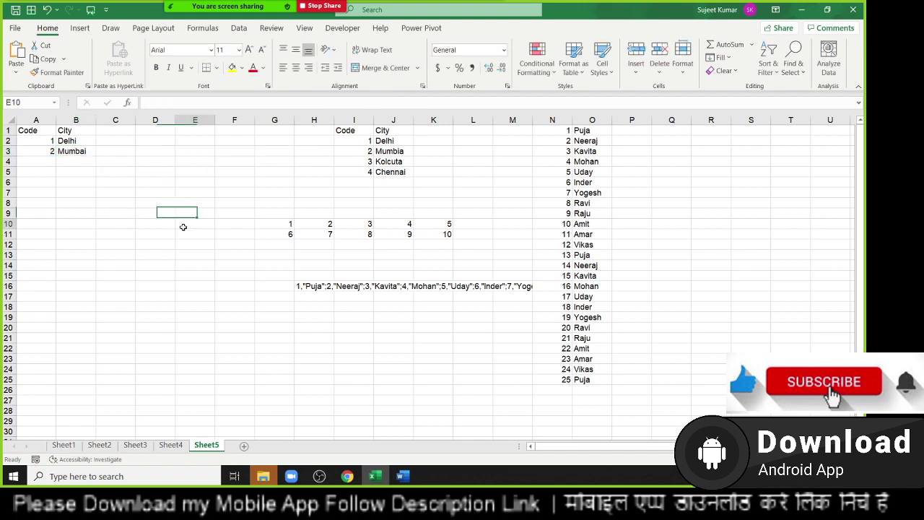
pyautogui.click(237, 29)
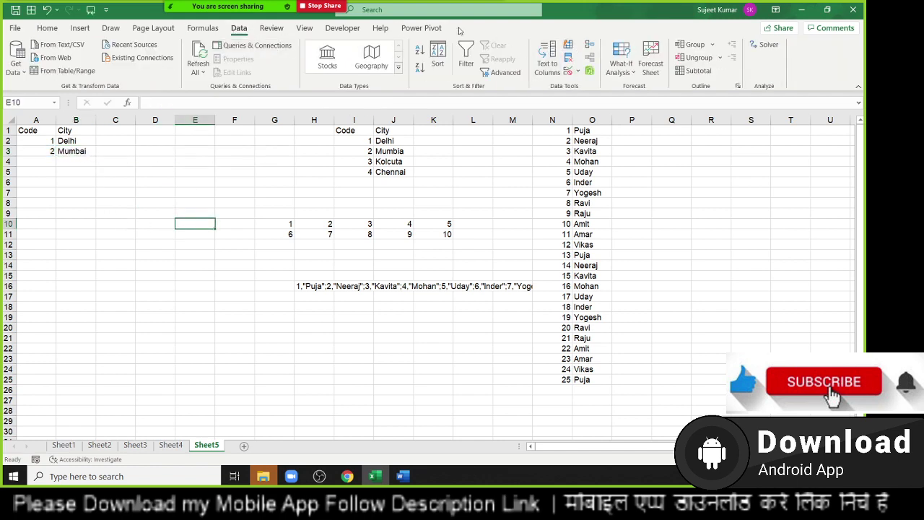
pyautogui.click(186, 30)
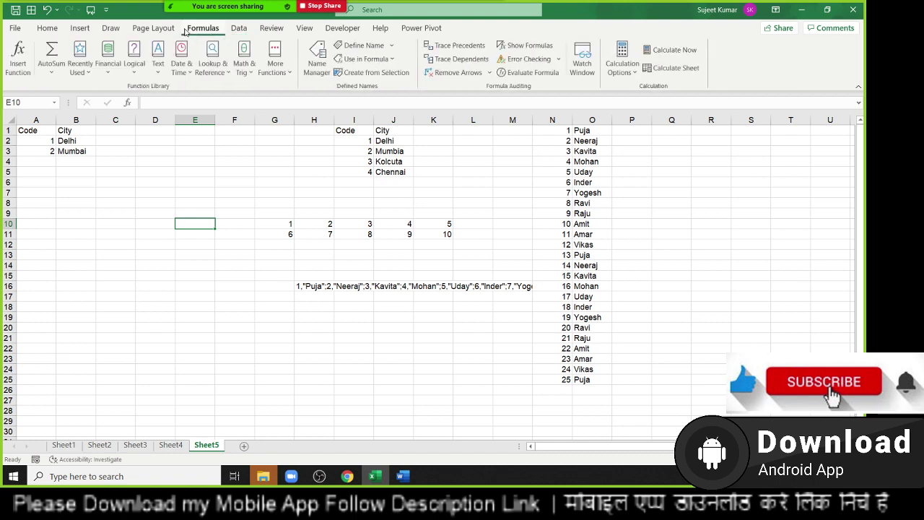
pyautogui.click(338, 45)
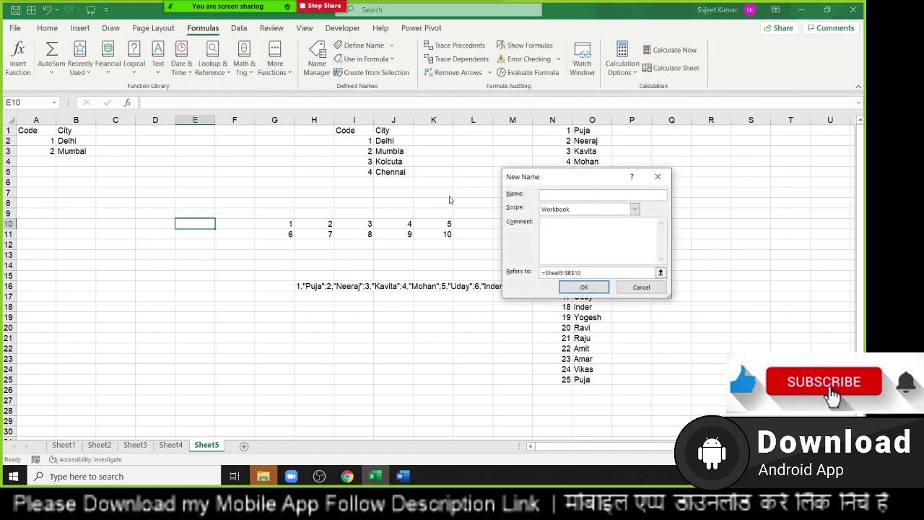
pyautogui.write('Data')
pyautogui.click(623, 274)
pyautogui.write('={')
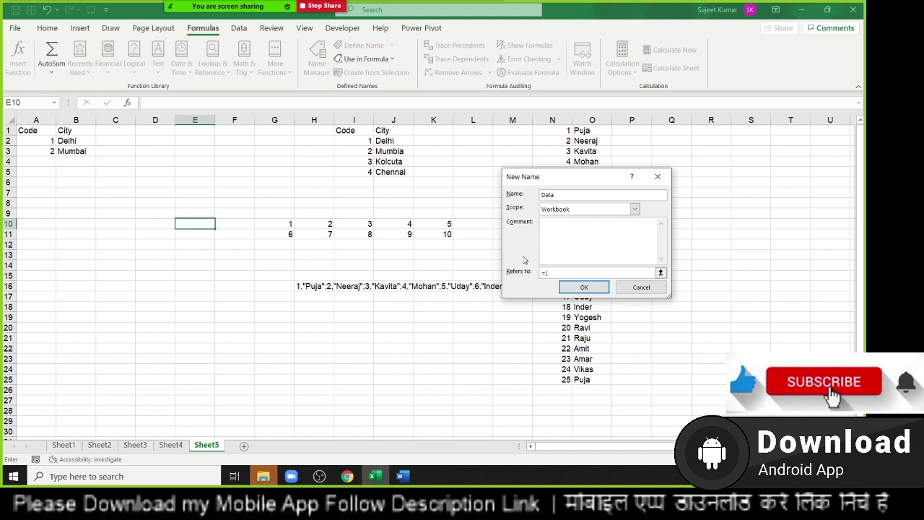
pyautogui.hotkey('ctrl', 'v')
pyautogui.click(565, 290)
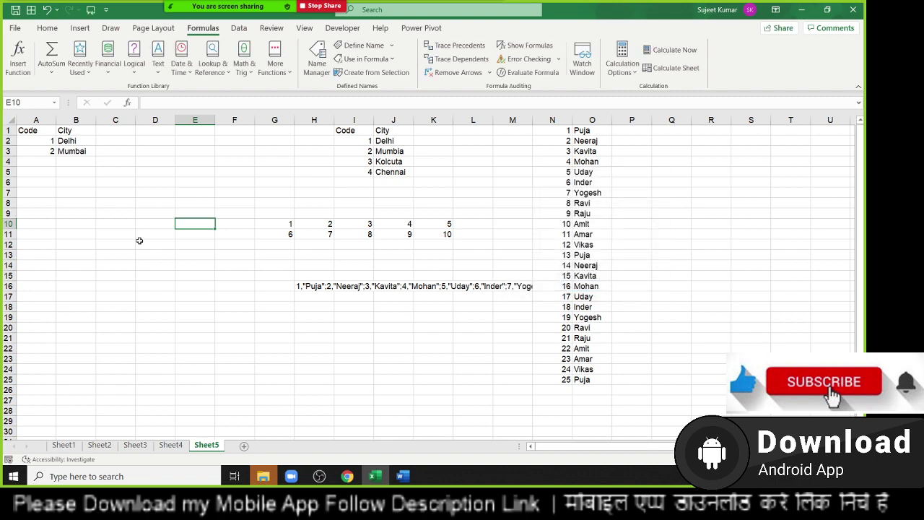
# Enter the code 3 in cell A4.
pyautogui.click(79, 163)
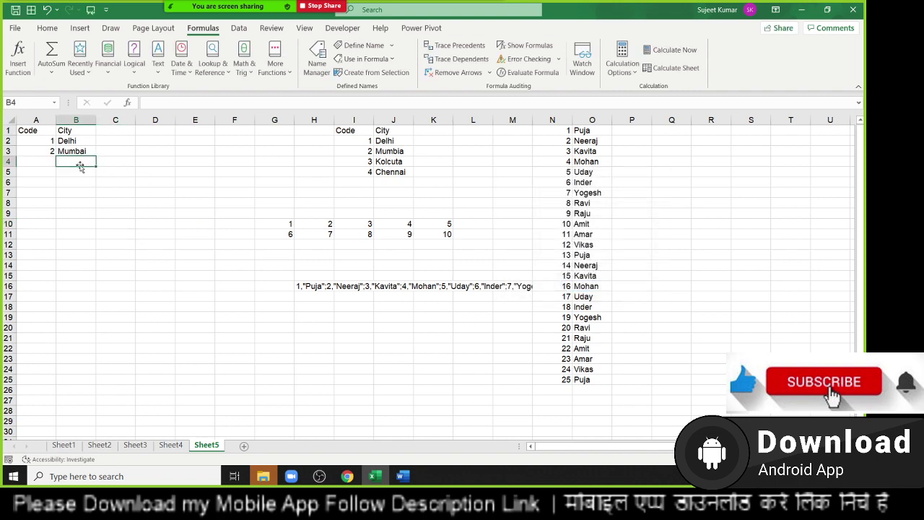
pyautogui.press('Left')
pyautogui.write('3')
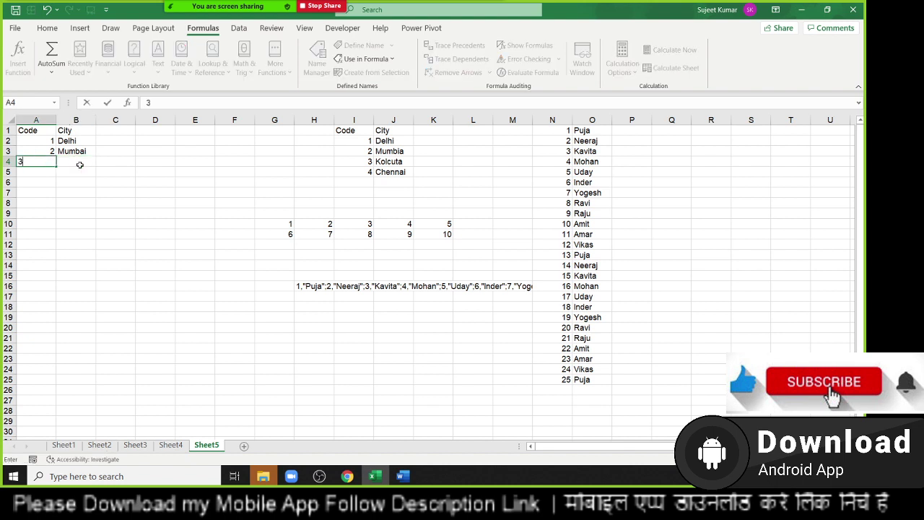
pyautogui.click(80, 165)
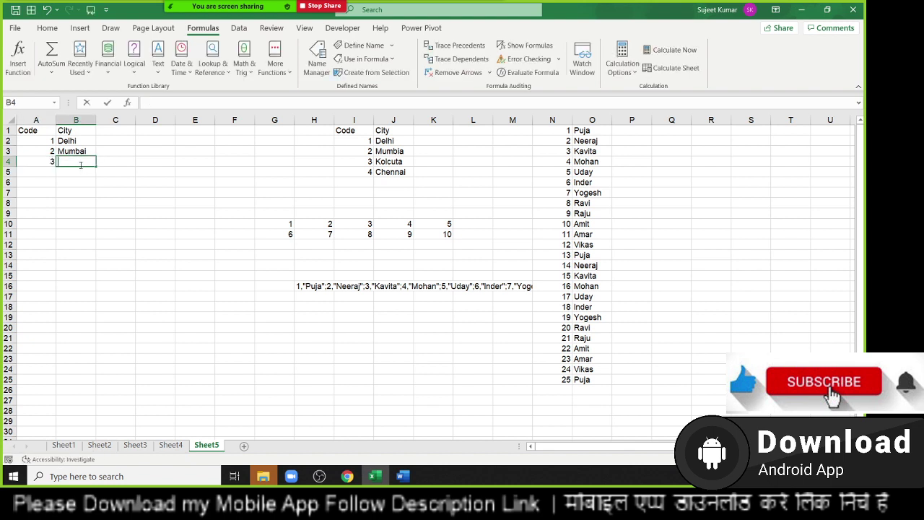
# Enter =VLOOKUP(A4,Data,2,0) in B4 to return the name for code 3.
pyautogui.write('=vlo')
pyautogui.press('Tab')
pyautogui.press('Left')
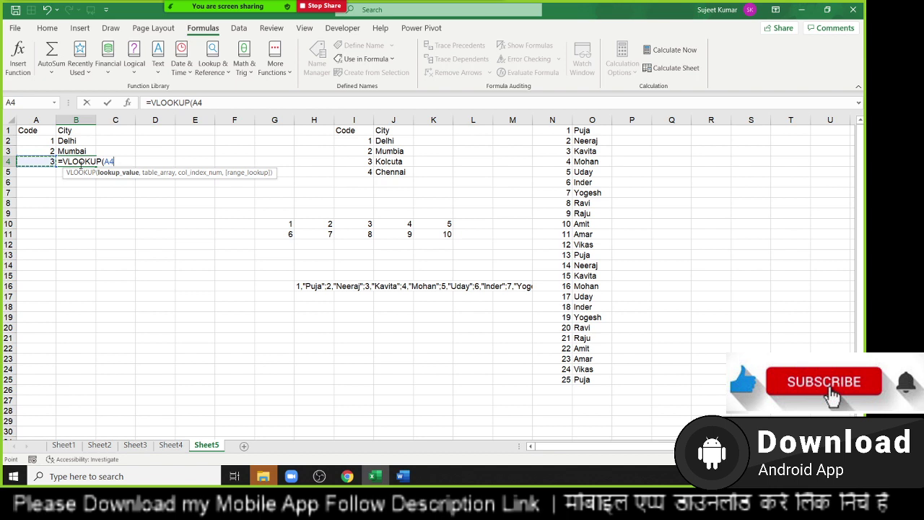
pyautogui.write(',')
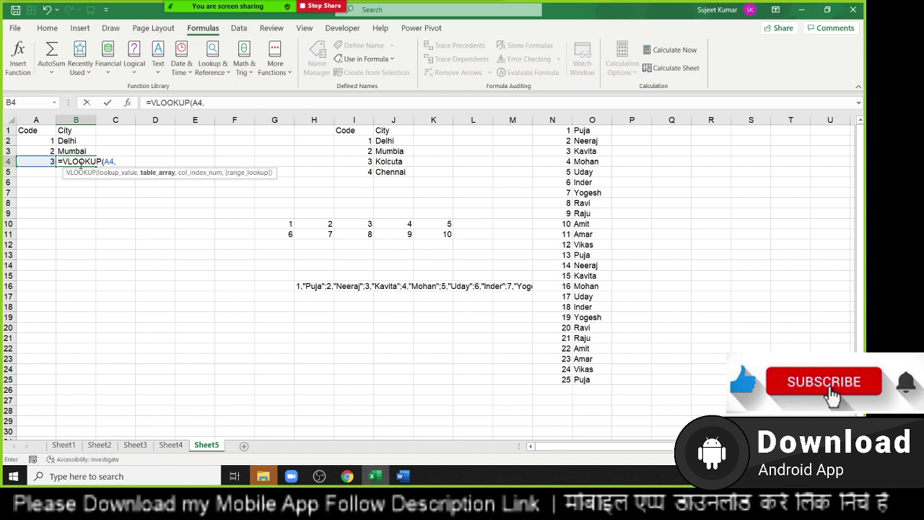
pyautogui.write('data')
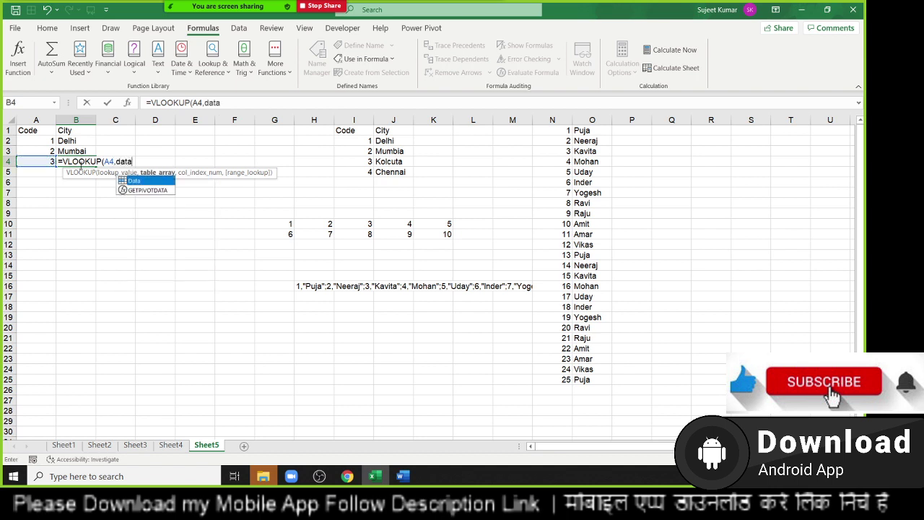
pyautogui.press('Tab')
pyautogui.write(',2,')
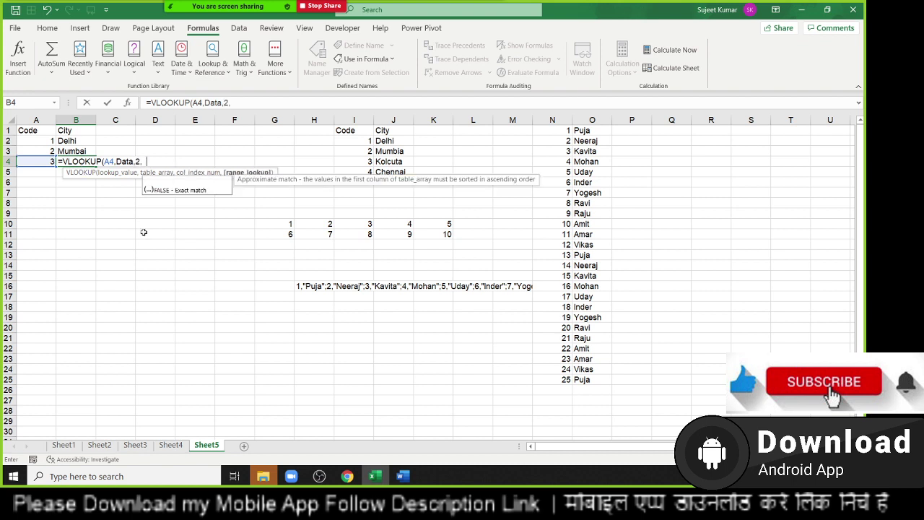
pyautogui.write('0')
pyautogui.hotkey('ctrl', 'Return')
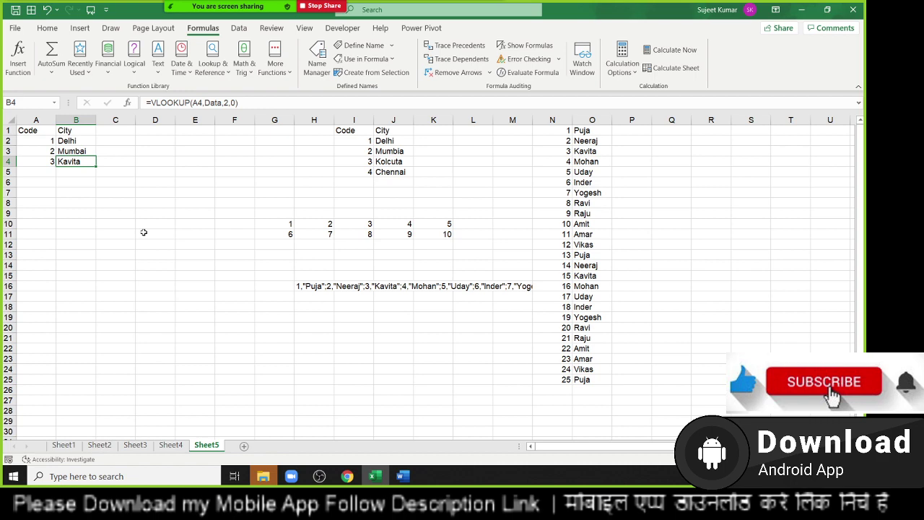
# Enter 50, 85, 90, 65 and 14 across A29:E29.
pyautogui.scroll(-3, 128, 231)
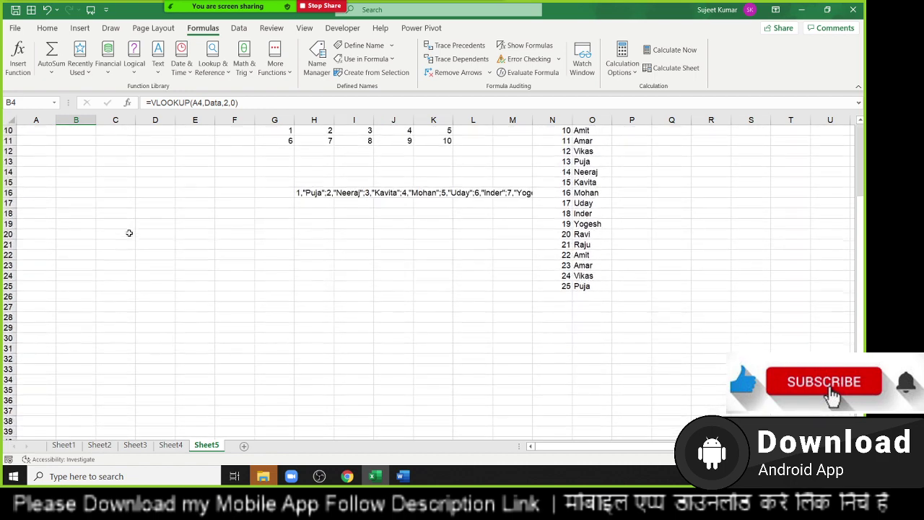
pyautogui.scroll(-3, 126, 229)
pyautogui.scroll(-1, 78, 224)
pyautogui.scroll(-1, 79, 221)
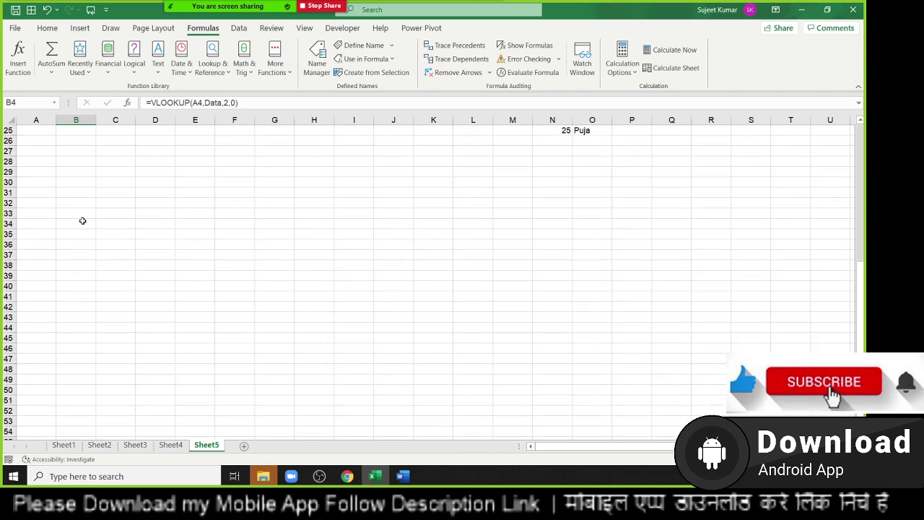
pyautogui.click(79, 181)
pyautogui.press('Up')
pyautogui.press('Left')
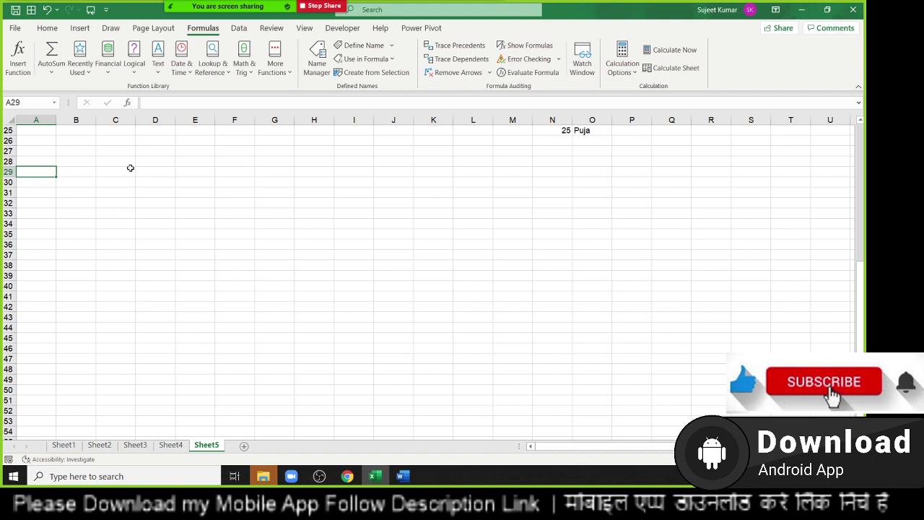
pyautogui.write('50')
pyautogui.press('Tab')
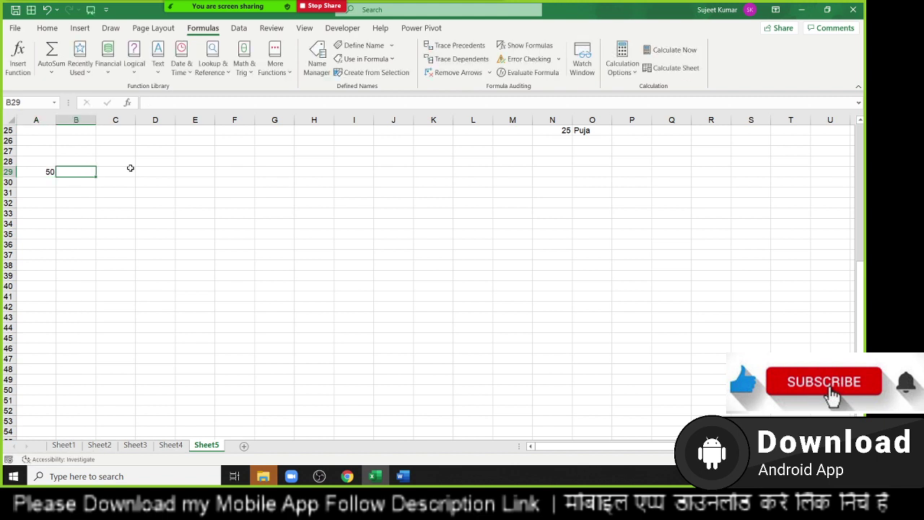
pyautogui.write('85')
pyautogui.press('Tab')
pyautogui.write('90')
pyautogui.press('Tab')
pyautogui.write('6')
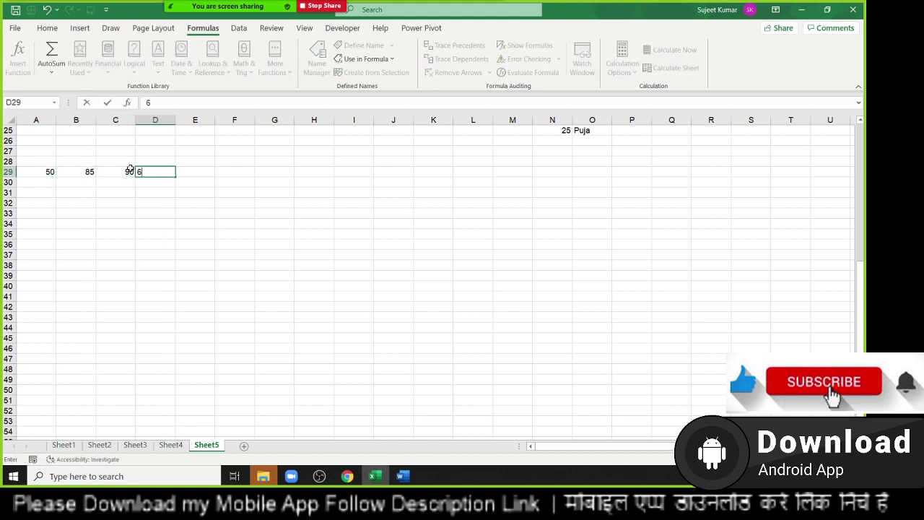
pyautogui.write('5')
pyautogui.press('Tab')
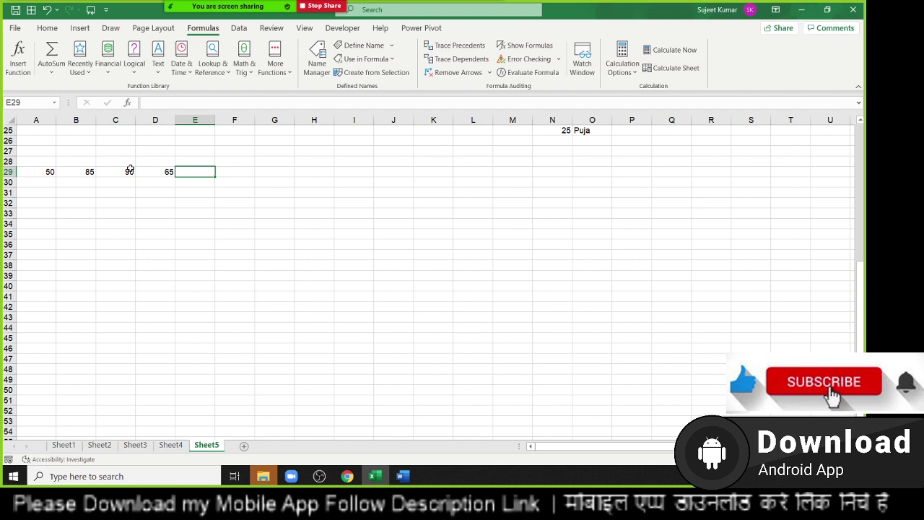
pyautogui.write('14')
pyautogui.press('Return')
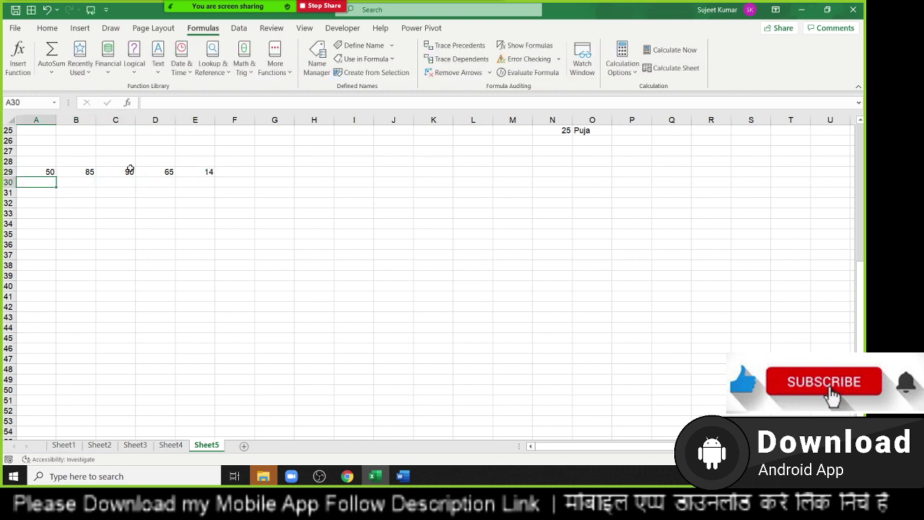
# Move to cell F30 and begin an entry starting with ='5.
pyautogui.press('Up')
pyautogui.press('Right')
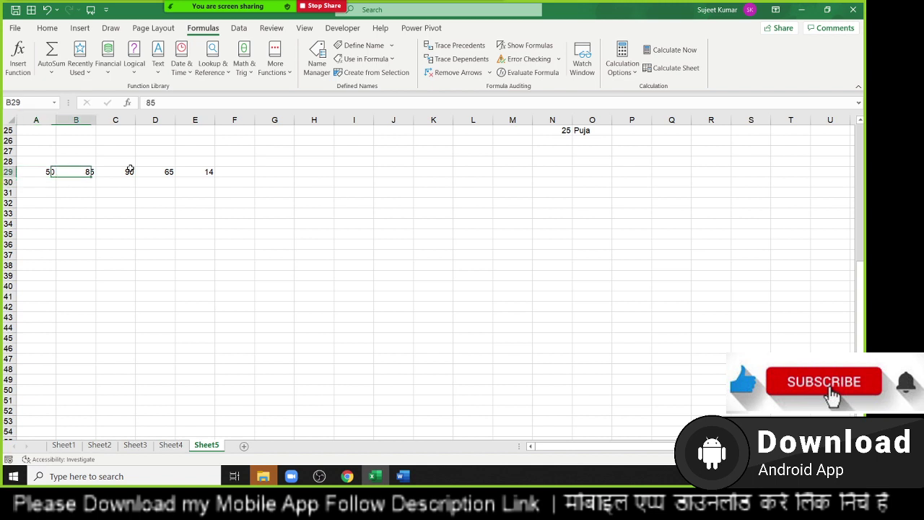
pyautogui.press('Right')
pyautogui.press('Right')
pyautogui.press('Right')
pyautogui.press('Right')
pyautogui.press('Down')
pyautogui.write('=')
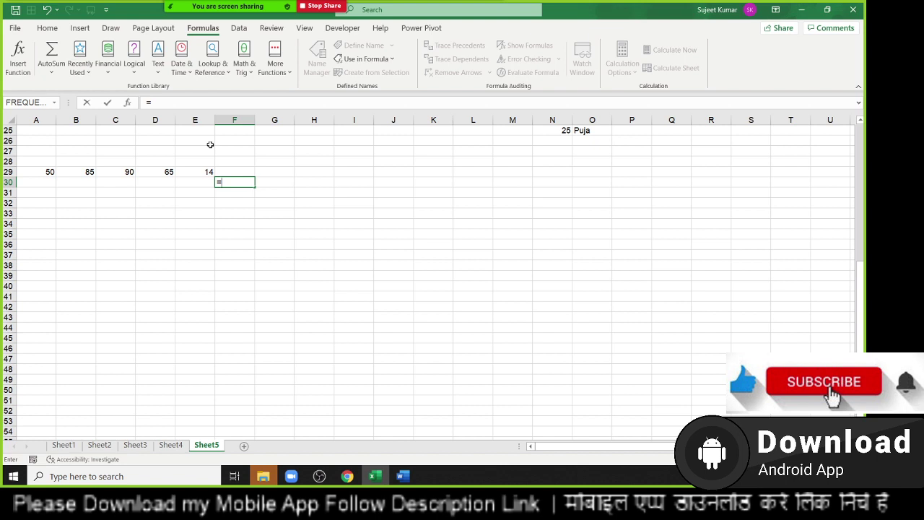
pyautogui.write("'")
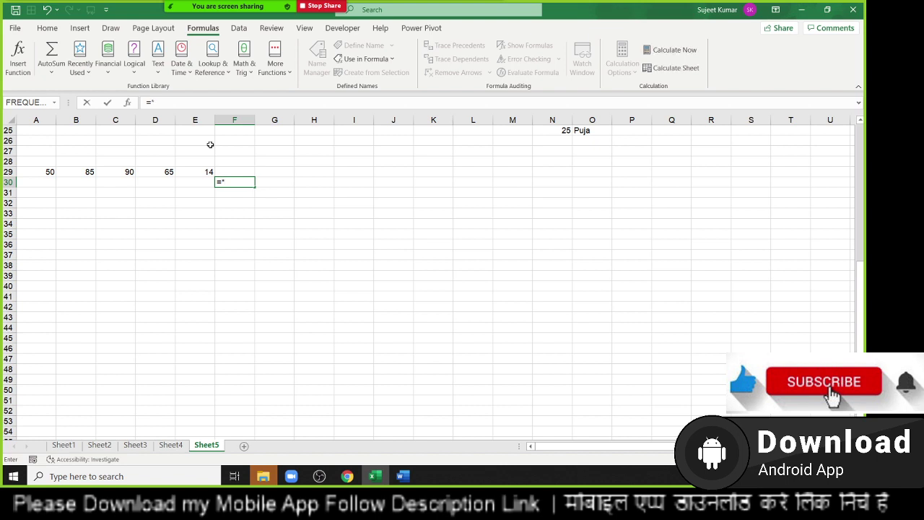
pyautogui.write('5')
# Cancel the faulty F30 entry, then enter labels *5, +100 and /3 in F30:F32.
pyautogui.press('Return')
pyautogui.press('Escape')
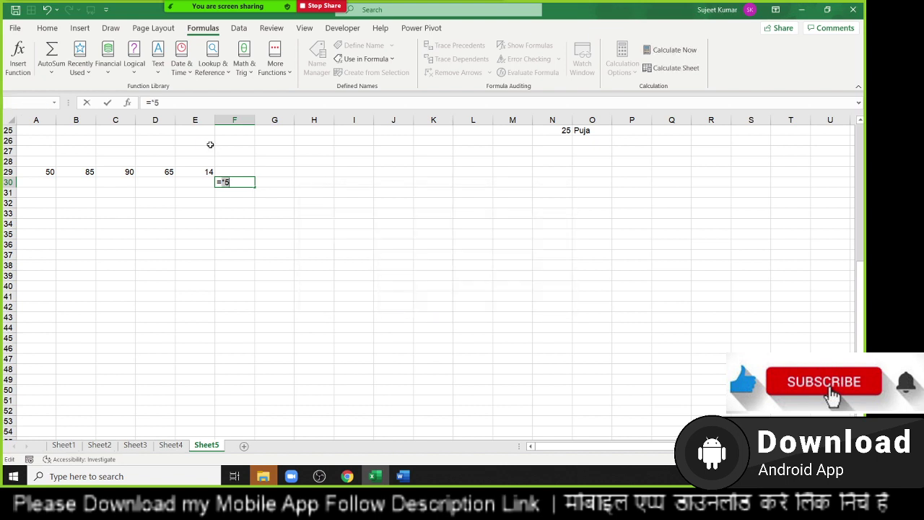
pyautogui.press('Escape')
pyautogui.write('*5')
pyautogui.press('Return')
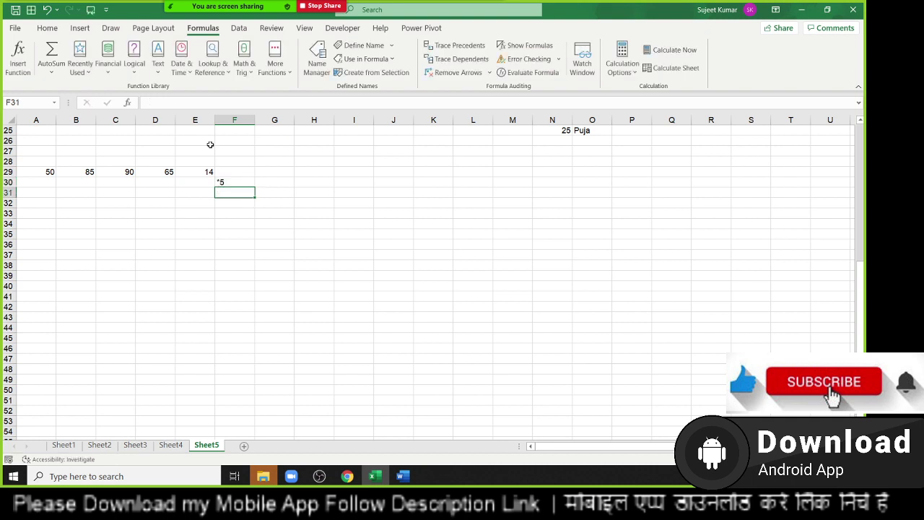
pyautogui.write('+')
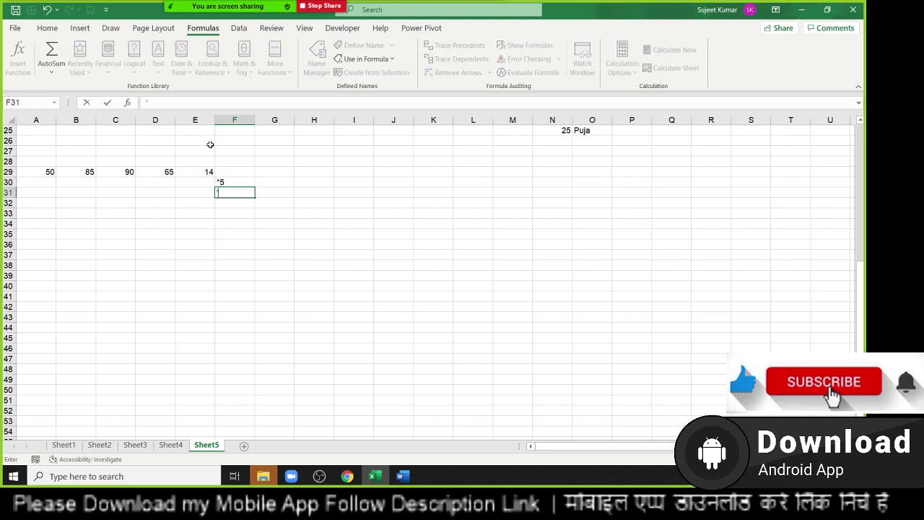
pyautogui.write('100')
pyautogui.press('Return')
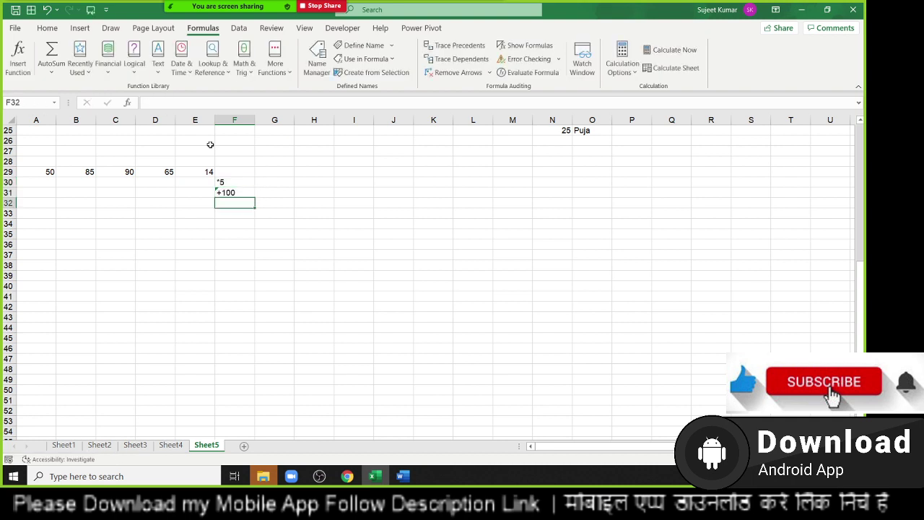
pyautogui.doubleClick(239, 203)
pyautogui.write('/')
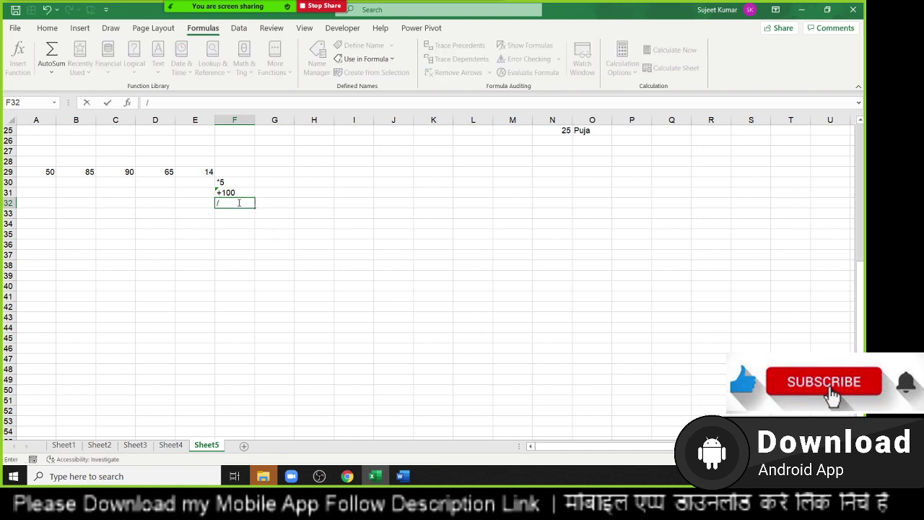
pyautogui.write('3')
pyautogui.press('Return')
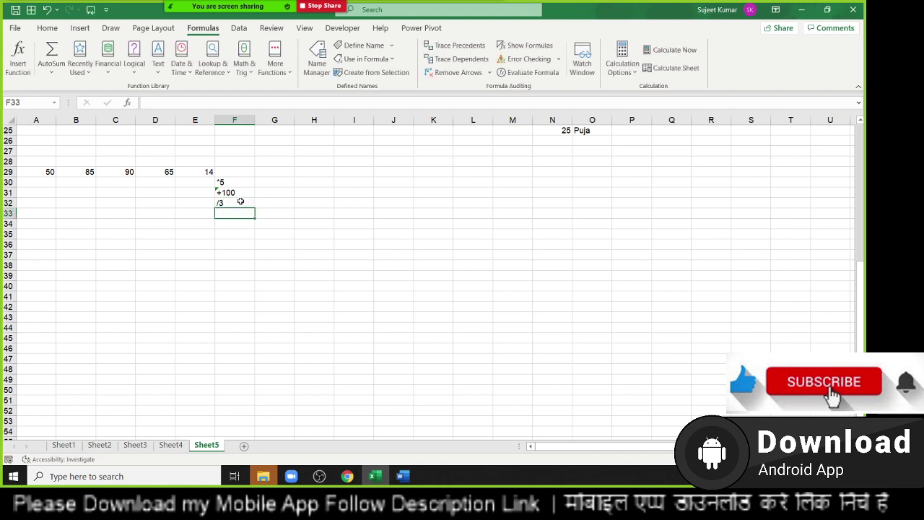
# Enter =A29*5 in A30 and fill it right to E30.
pyautogui.click(54, 185)
pyautogui.write('=')
pyautogui.press('Up')
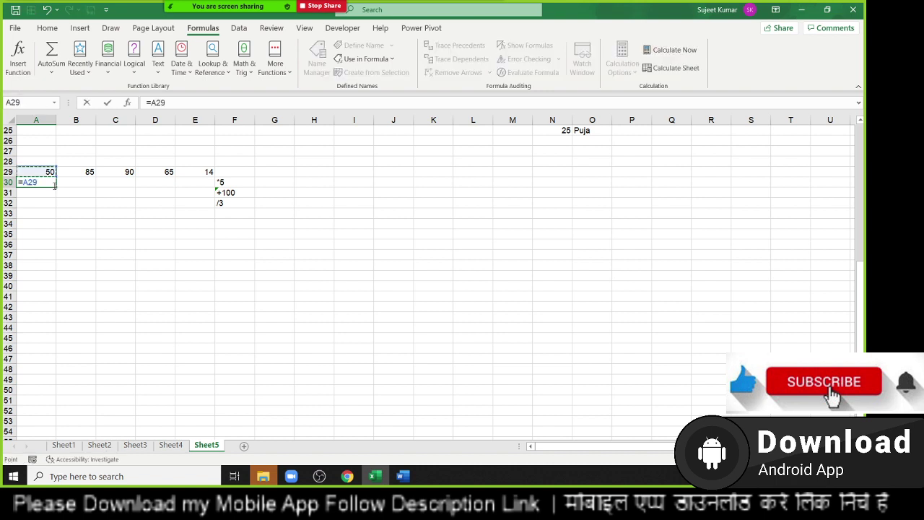
pyautogui.write('*5')
pyautogui.press('Return')
pyautogui.click(54, 185)
pyautogui.hotkey('shift', 'Right')
pyautogui.hotkey('shift', 'Right')
pyautogui.hotkey('shift', 'Right')
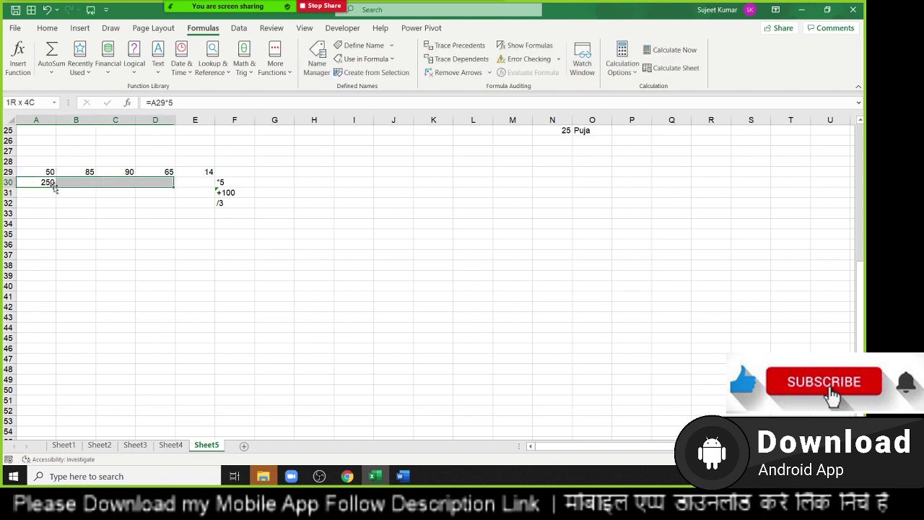
pyautogui.hotkey('shift', 'Right')
pyautogui.hotkey('ctrl', 'r')
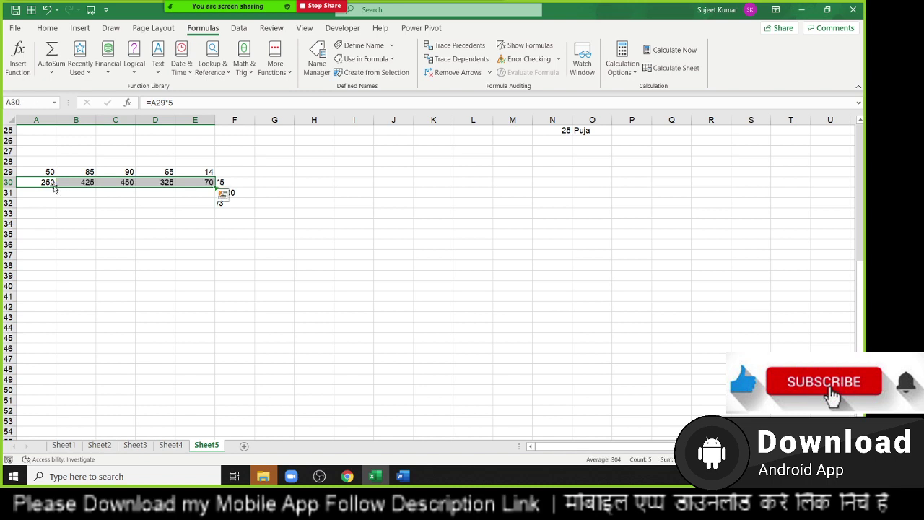
# Enter =A30+100 in A31 and fill it right to E31.
pyautogui.press('Down')
pyautogui.write('=')
pyautogui.click(54, 185)
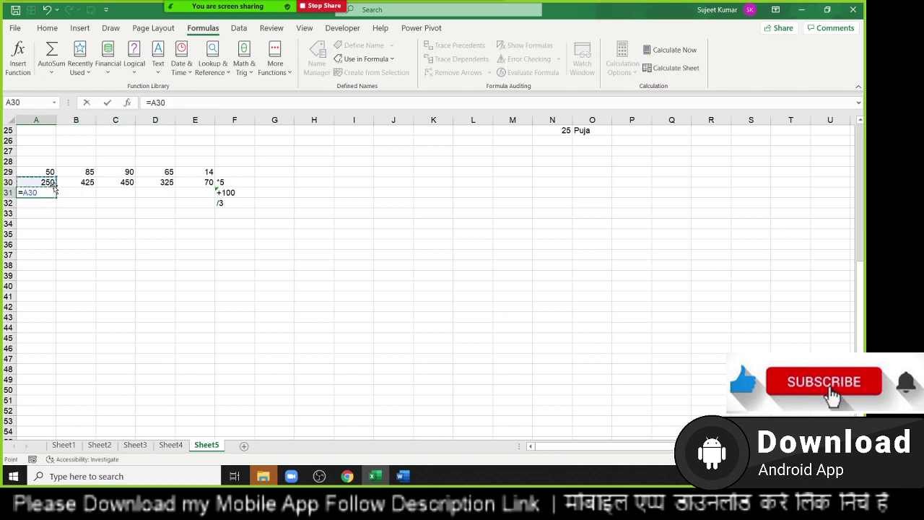
pyautogui.write('+100')
pyautogui.hotkey('ctrl', 'Return')
pyautogui.hotkey('shift', 'Right')
pyautogui.hotkey('shift', 'Right')
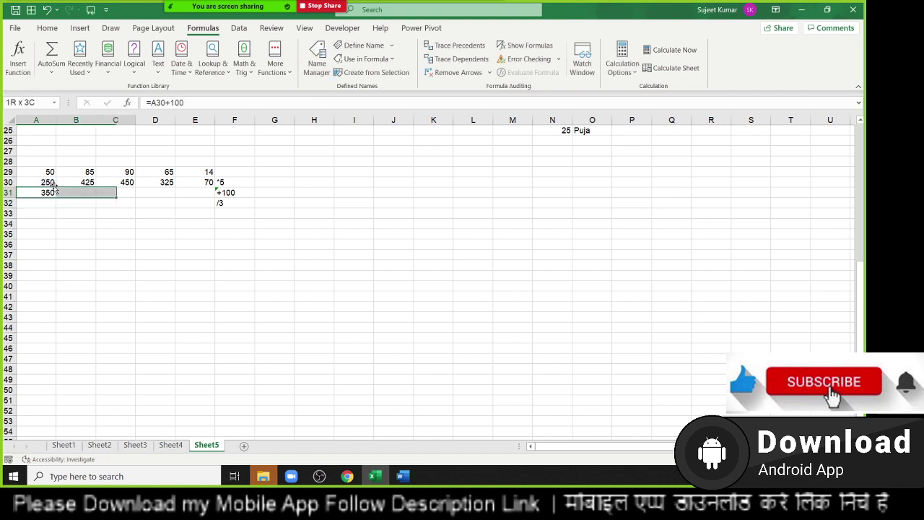
pyautogui.hotkey('shift', 'Right')
pyautogui.hotkey('shift', 'Right')
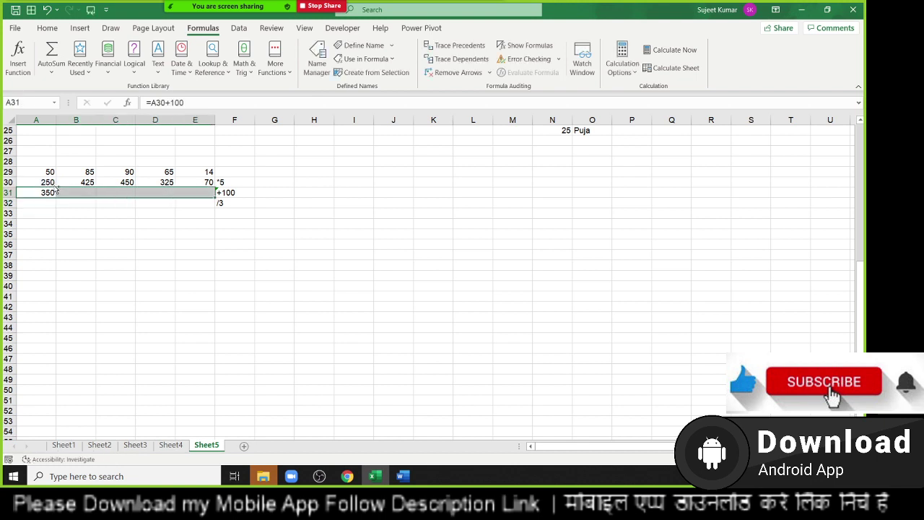
pyautogui.hotkey('ctrl', 'r')
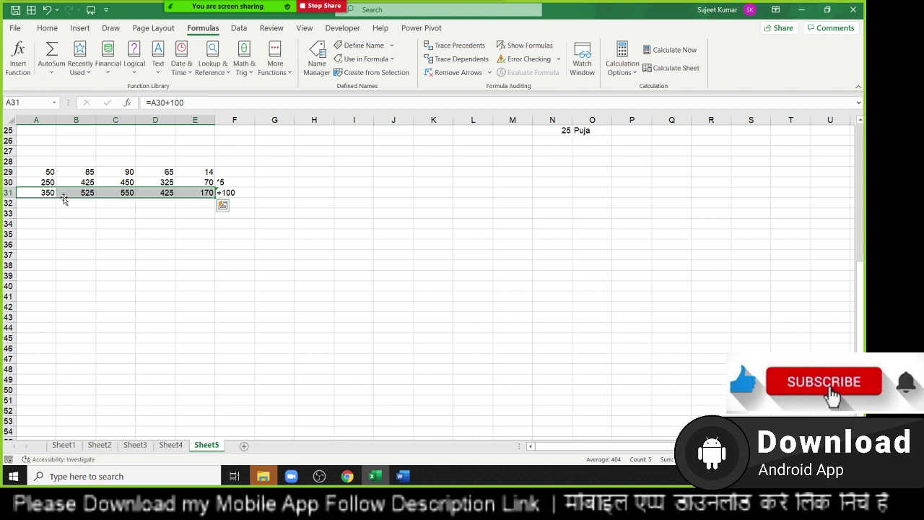
# Enter =A31/3 in A32, fill it right to E32, then move to F34.
pyautogui.press('Down')
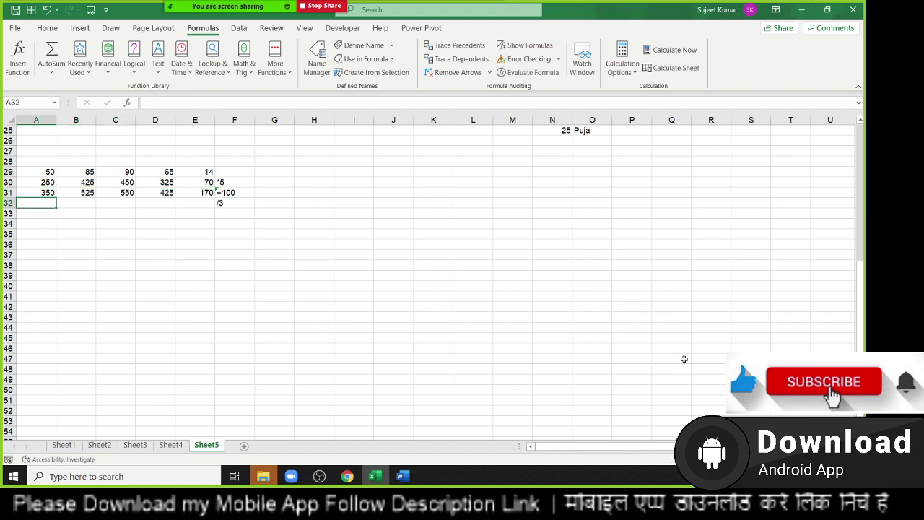
pyautogui.write('=A31/')
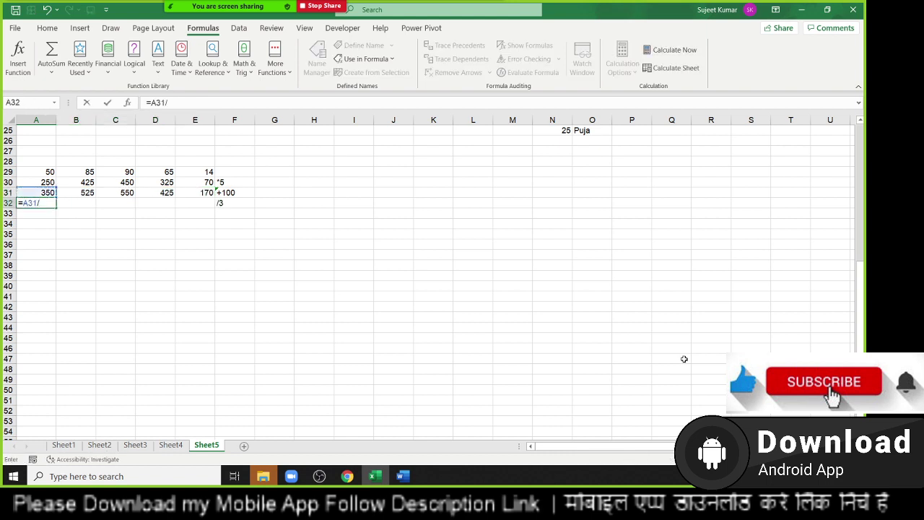
pyautogui.write('3')
pyautogui.hotkey('ctrl', 'Return')
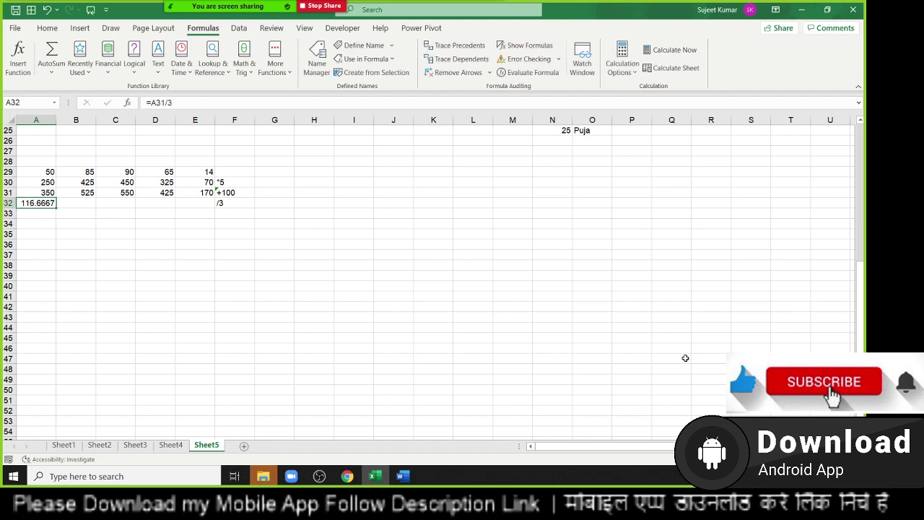
pyautogui.hotkey('shift', 'Right')
pyautogui.hotkey('shift', 'Right')
pyautogui.hotkey('shift', 'Right')
pyautogui.hotkey('shift', 'Right')
pyautogui.hotkey('ctrl', 'r')
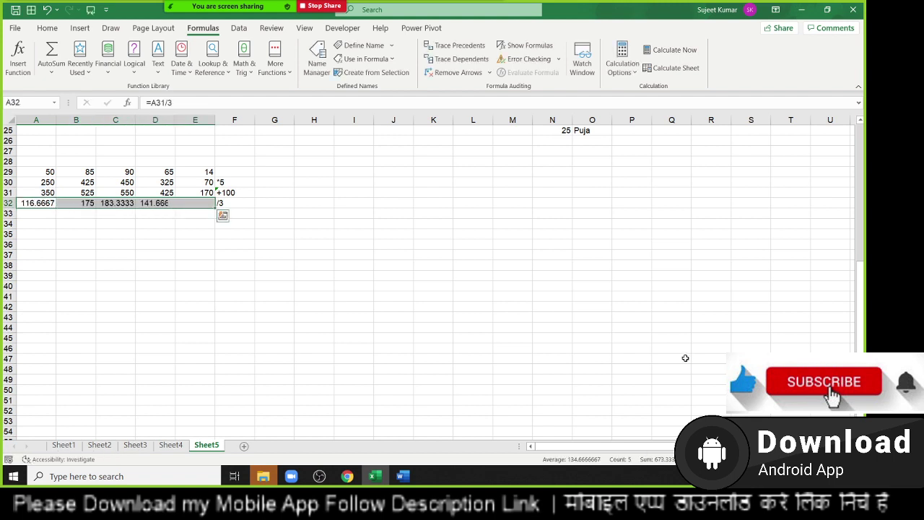
pyautogui.press('Down')
pyautogui.press('Right')
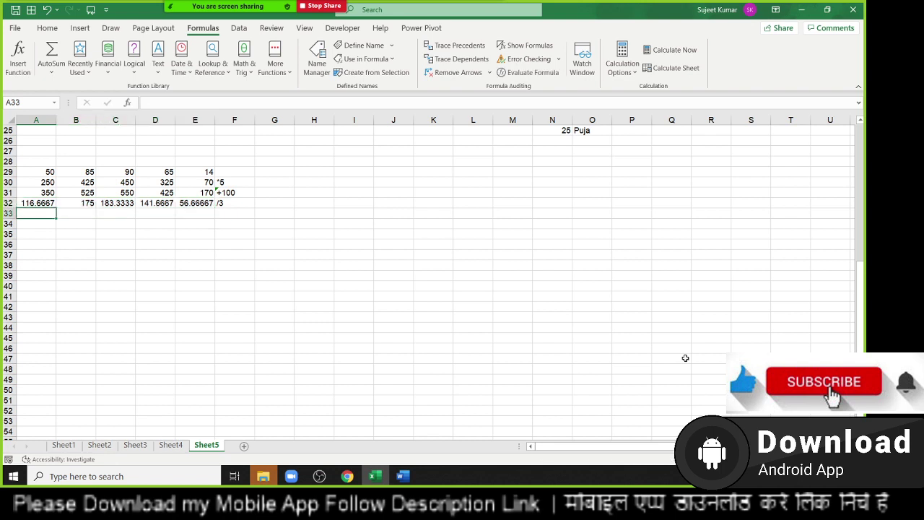
pyautogui.press('Right')
pyautogui.press('Right')
pyautogui.press('Right')
pyautogui.press('Right')
pyautogui.press('Down')
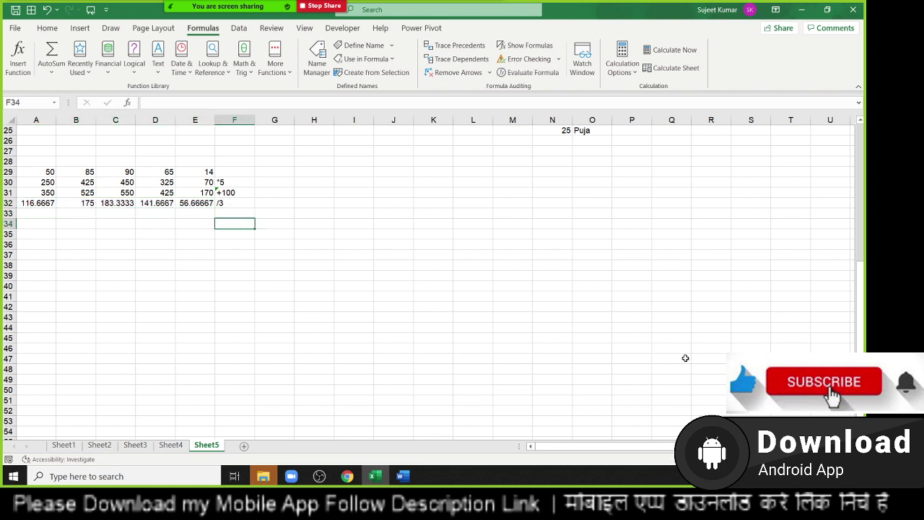
# After clearing a mistyped entry, enter =SUM(A32:E32) in F34, showing 673.3333.
pyautogui.write('=sum`')
pyautogui.press('Return')
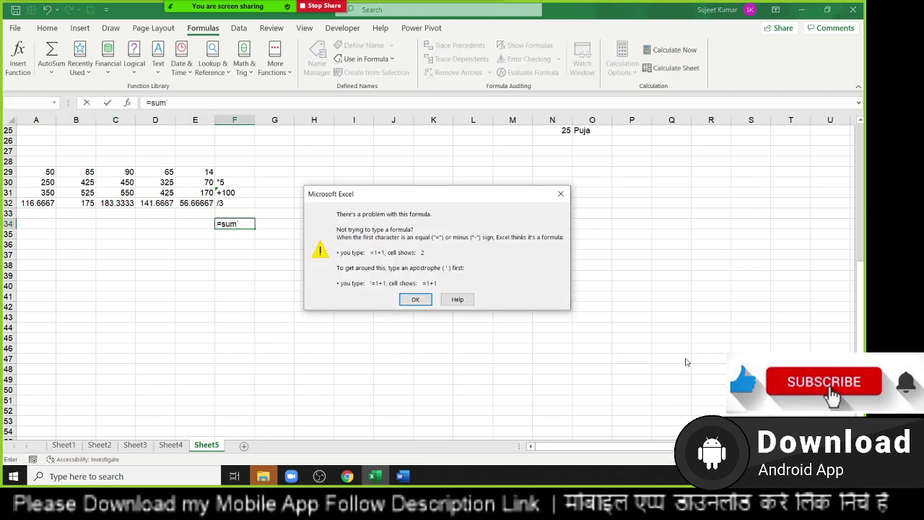
pyautogui.press('Return')
pyautogui.write('==')
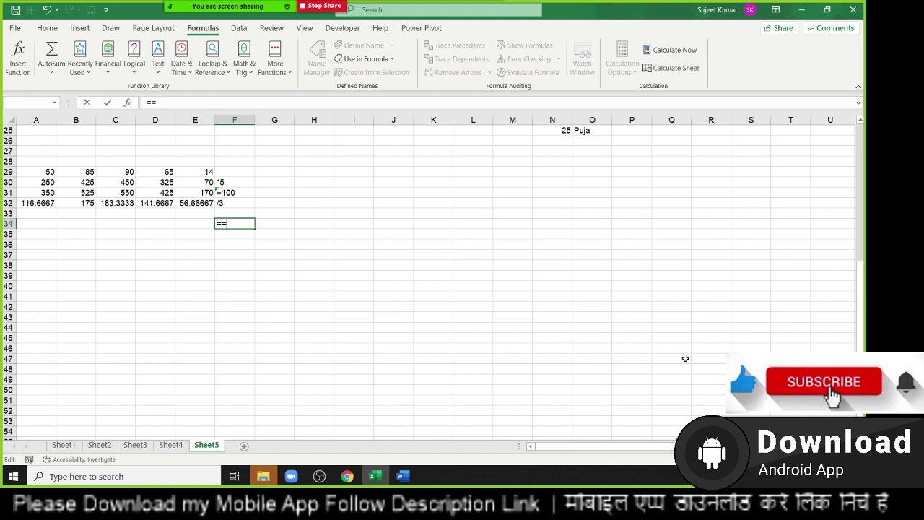
pyautogui.press('BackSpace')
pyautogui.write('sum')
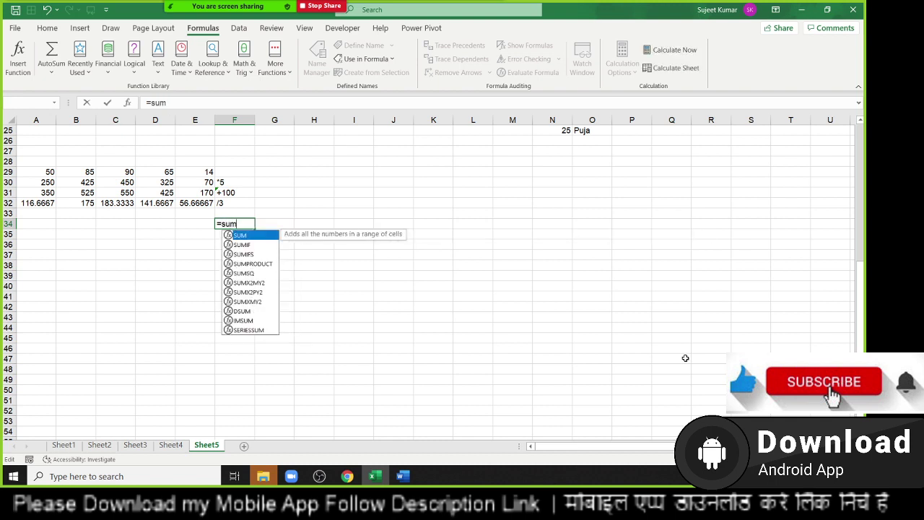
pyautogui.press('Tab')
pyautogui.press('Home')
pyautogui.press('End')
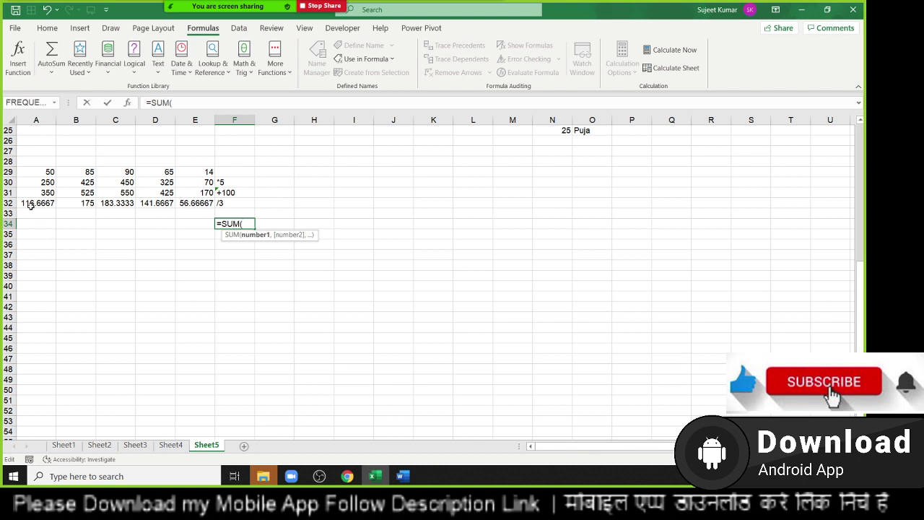
pyautogui.moveTo(33, 203); pyautogui.dragTo(191, 203)
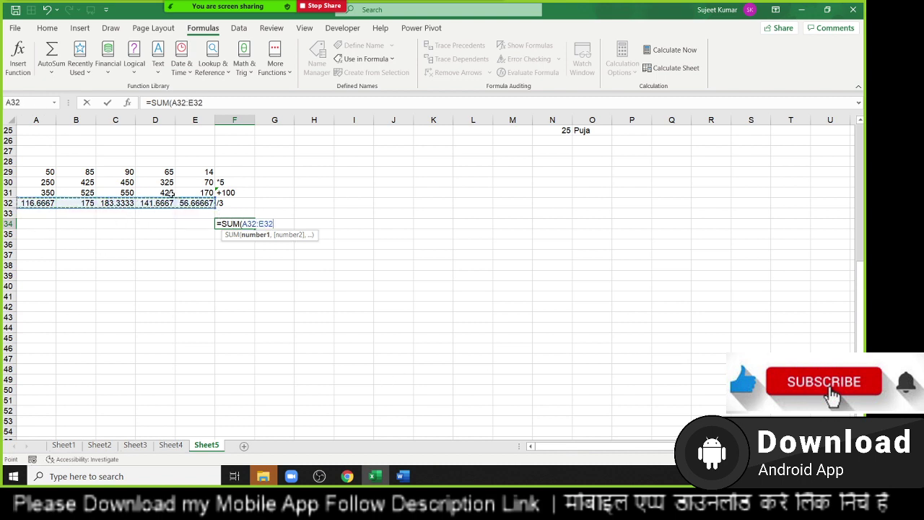
pyautogui.press('Return')
pyautogui.press('Up')
pyautogui.press('Up')
pyautogui.press('Up')
pyautogui.press('Up')
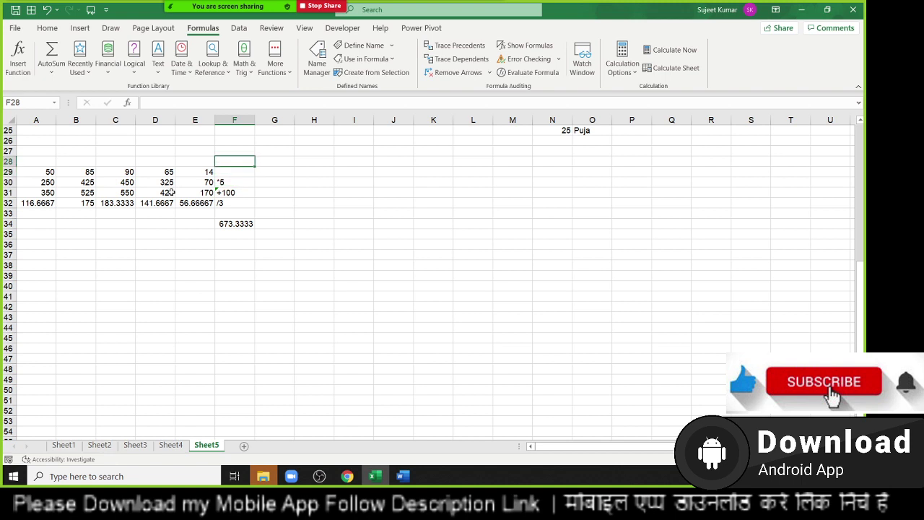
# Build =SUM((((A29:E29*5)+100)/3)) in F29, adding grouping brackets and accepting Excel's correction.
pyautogui.press('Down')
pyautogui.write('=SU')
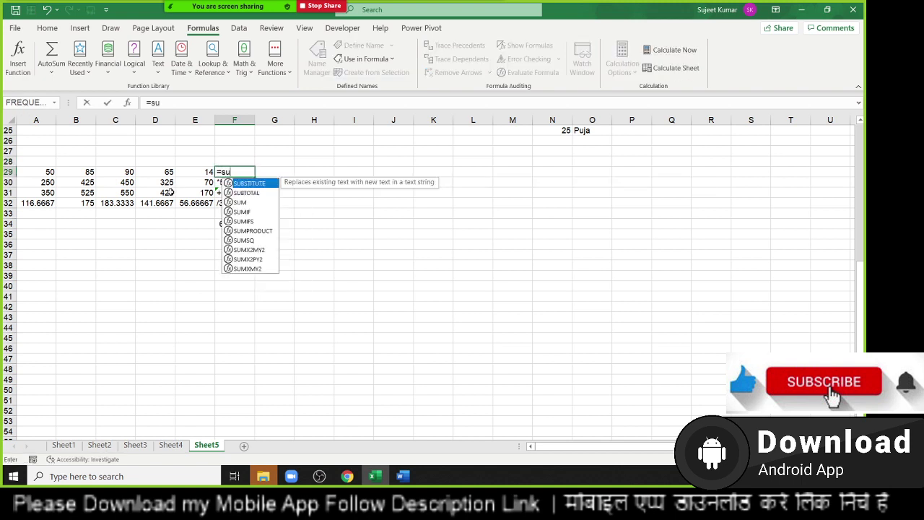
pyautogui.write('M(')
pyautogui.press('Left')
pyautogui.hotkey('shift', 'Left')
pyautogui.hotkey('shift', 'Left')
pyautogui.hotkey('shift', 'Left')
pyautogui.hotkey('shift', 'Left')
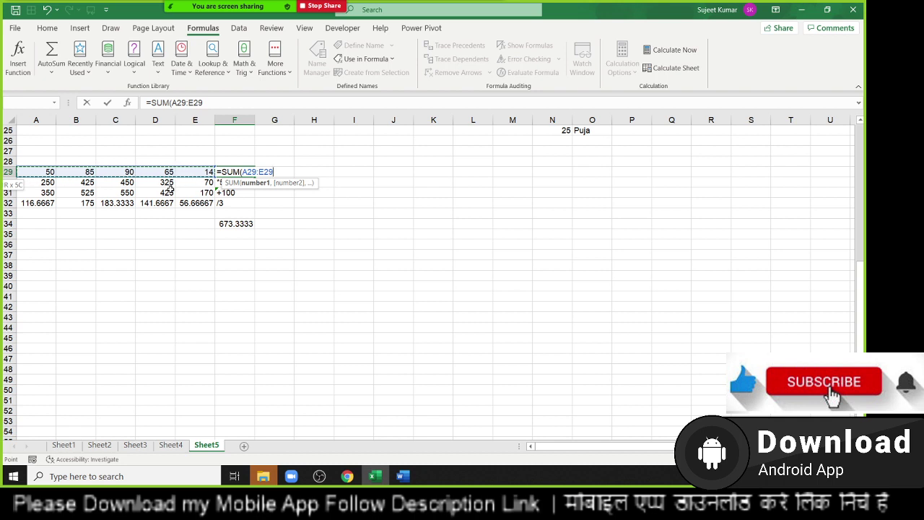
pyautogui.write('*5')
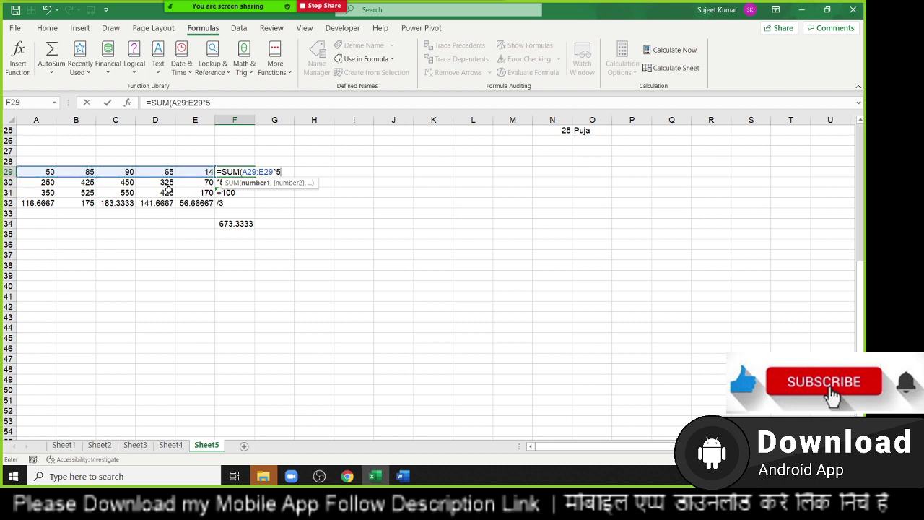
pyautogui.write('+10')
pyautogui.write('0/')
pyautogui.write('3')
pyautogui.click(282, 176)
pyautogui.write('(')
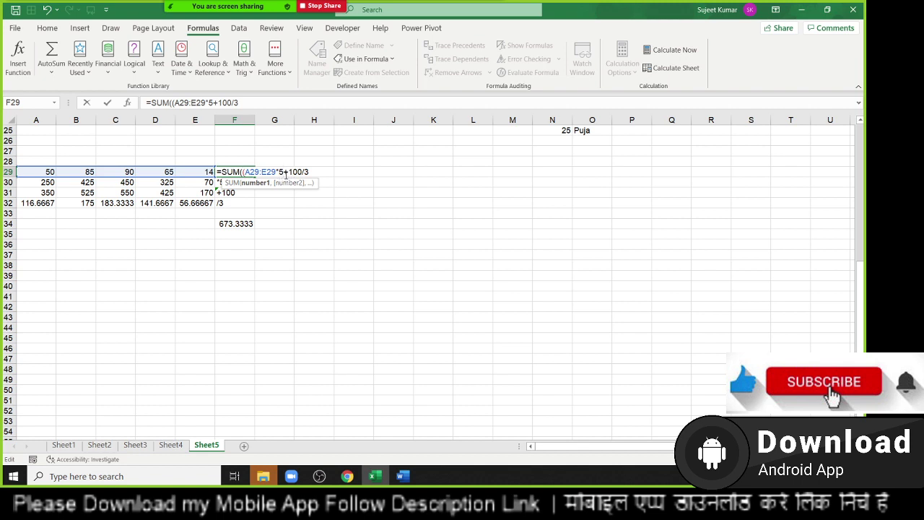
pyautogui.write(')')
pyautogui.click(247, 174)
pyautogui.write('(')
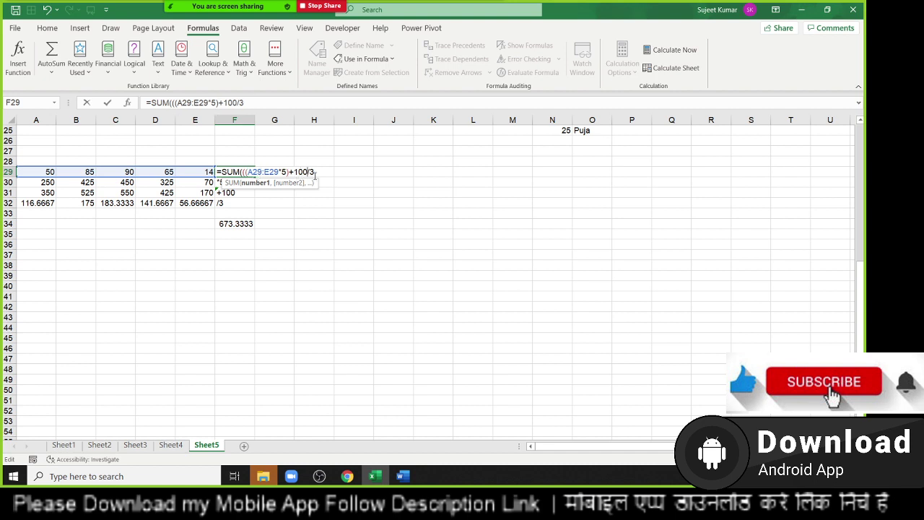
pyautogui.write(')')
pyautogui.write('(')
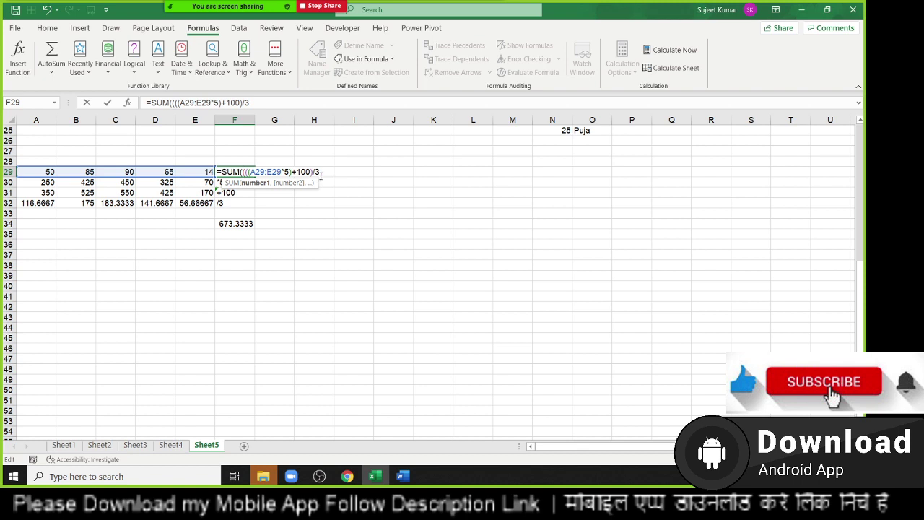
pyautogui.write(')')
pyautogui.press('Return')
pyautogui.press('Return')
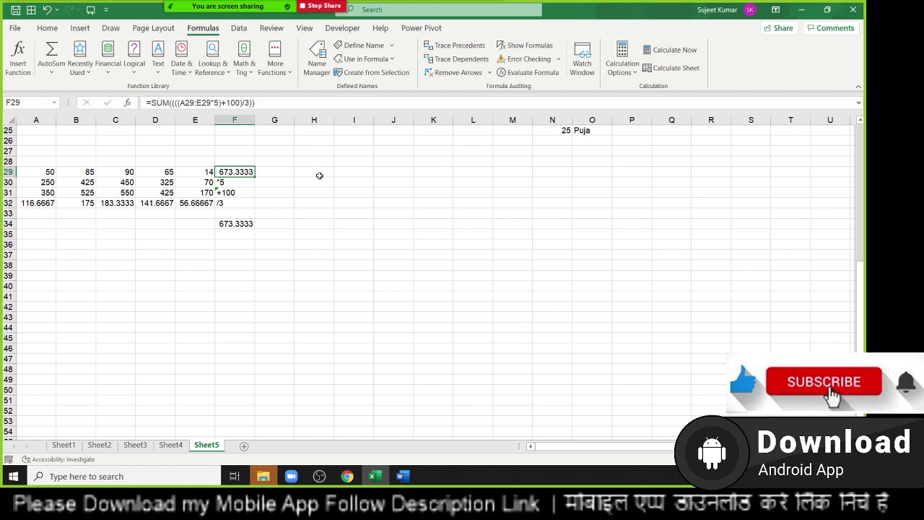
# Compare F34's 673.3333 formula with F29 and reconfirm the F29 formula.
pyautogui.click(237, 223)
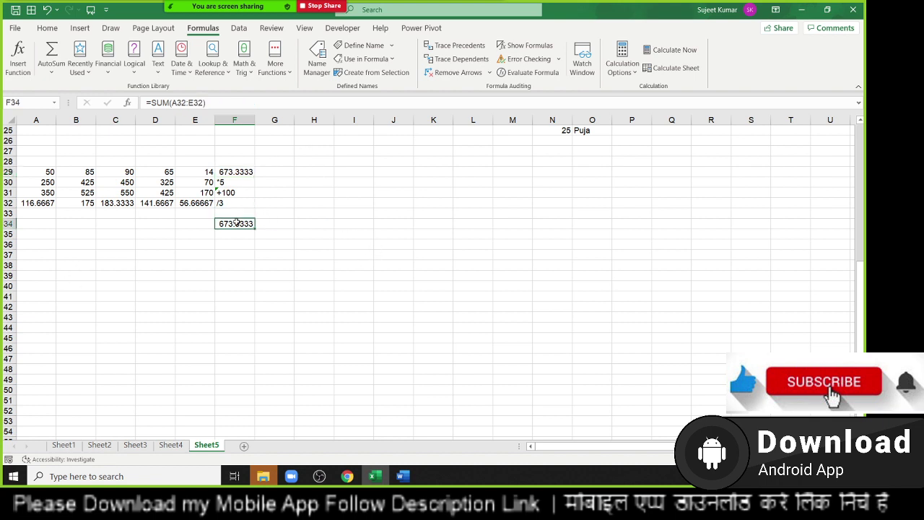
pyautogui.doubleClick(237, 223)
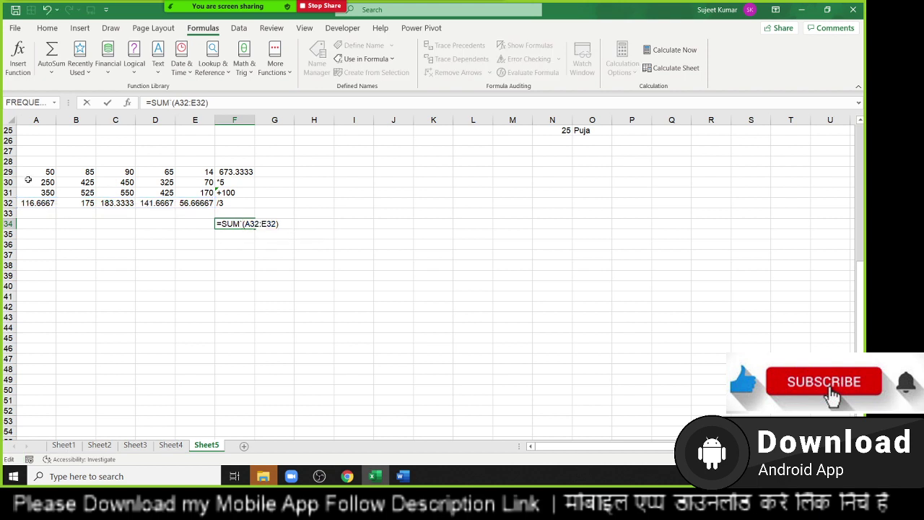
pyautogui.press('Return')
pyautogui.press('Return')
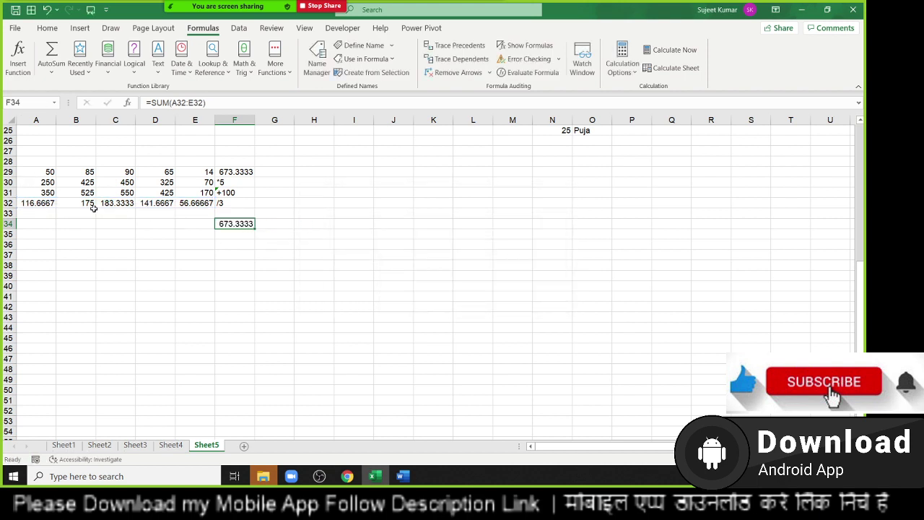
pyautogui.moveTo(52, 184); pyautogui.dragTo(228, 223)
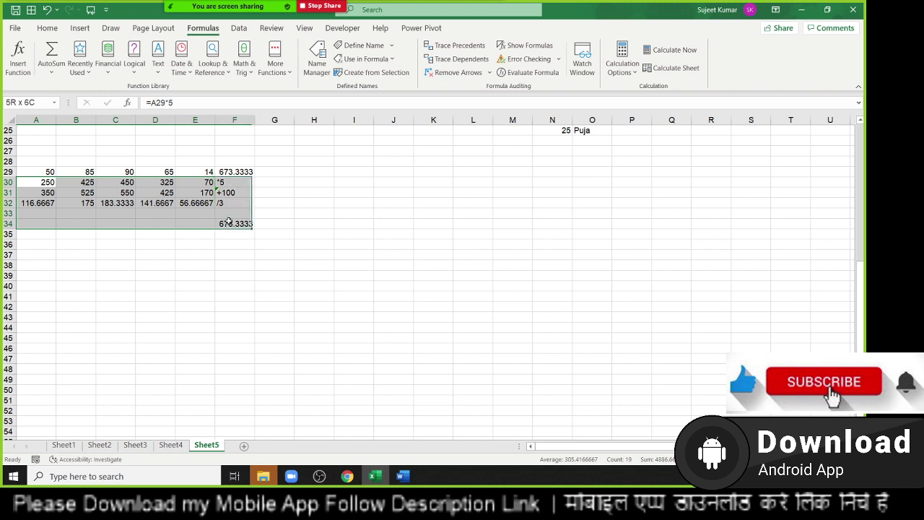
pyautogui.doubleClick(222, 172)
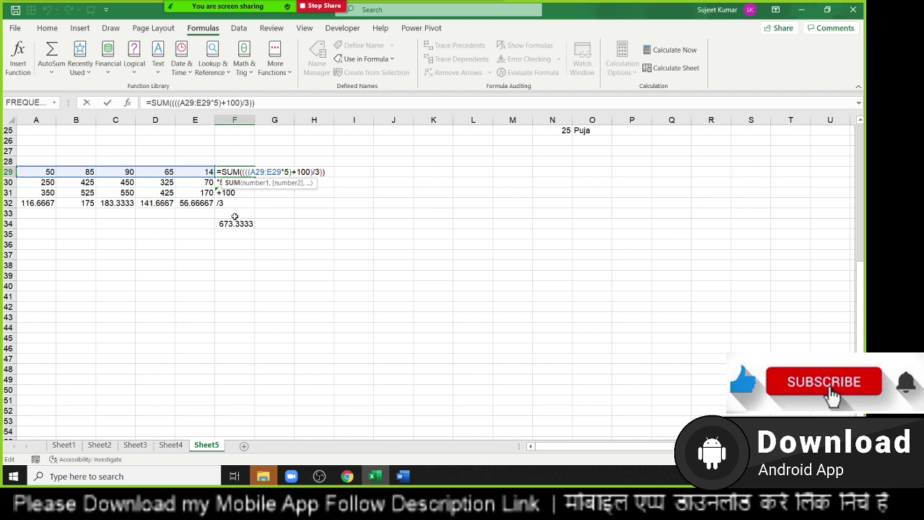
pyautogui.hotkey('ctrl', 'Return')
# Enter 852 in A40, then test =8+5+2 in B40 and clear it.
pyautogui.scroll(-3, 227, 214)
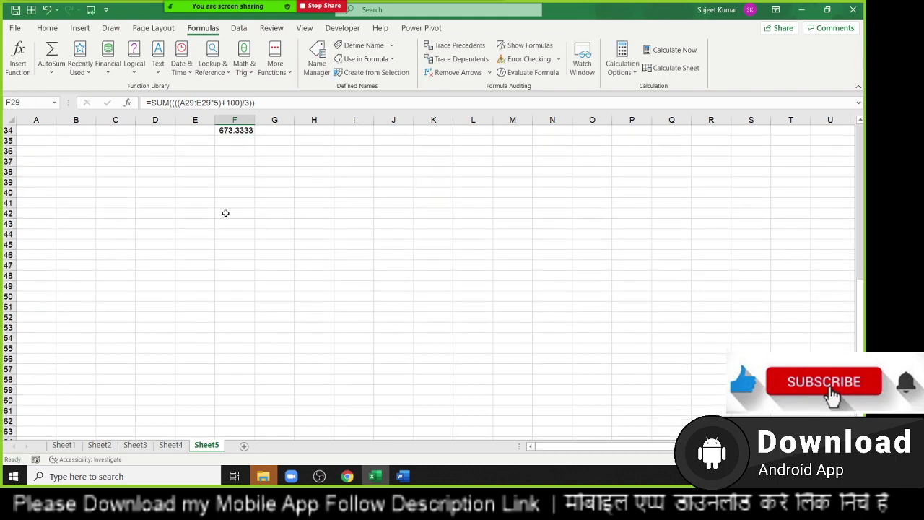
pyautogui.scroll(-1, 225, 213)
pyautogui.click(47, 162)
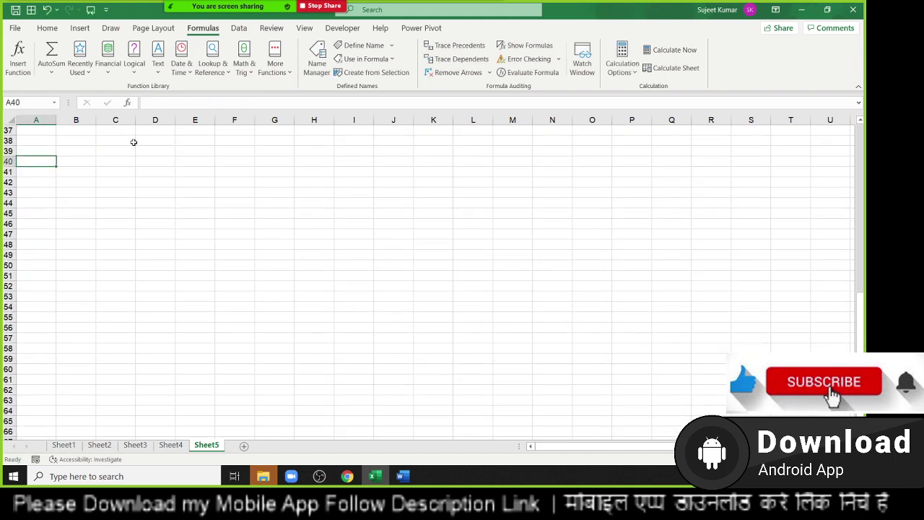
pyautogui.write('852')
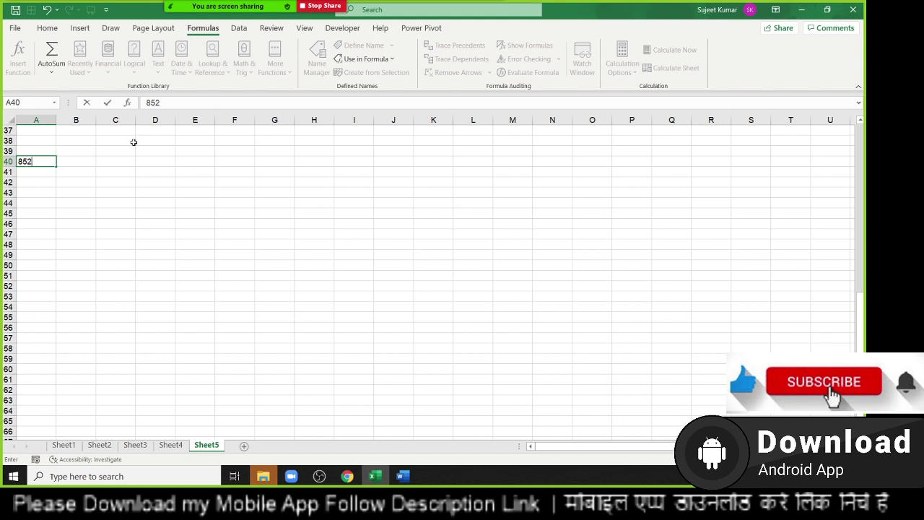
pyautogui.press('Return')
pyautogui.press('Right')
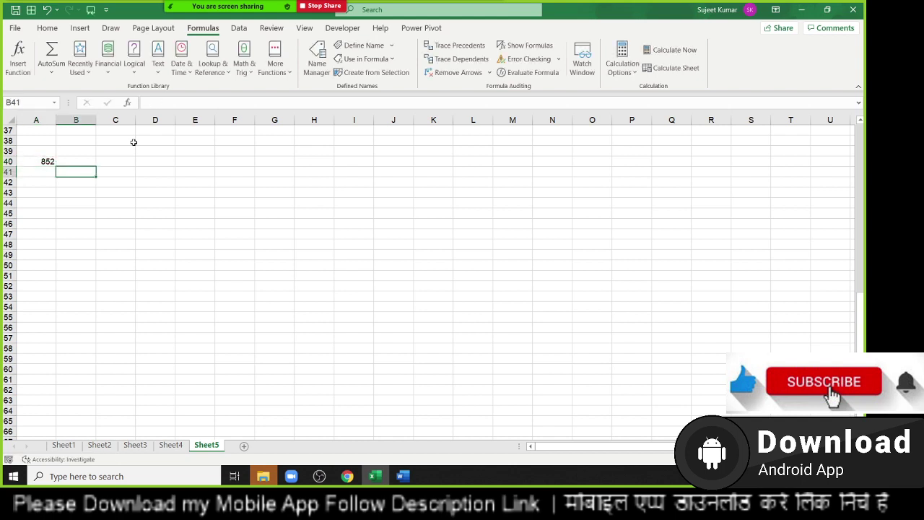
pyautogui.press('Up')
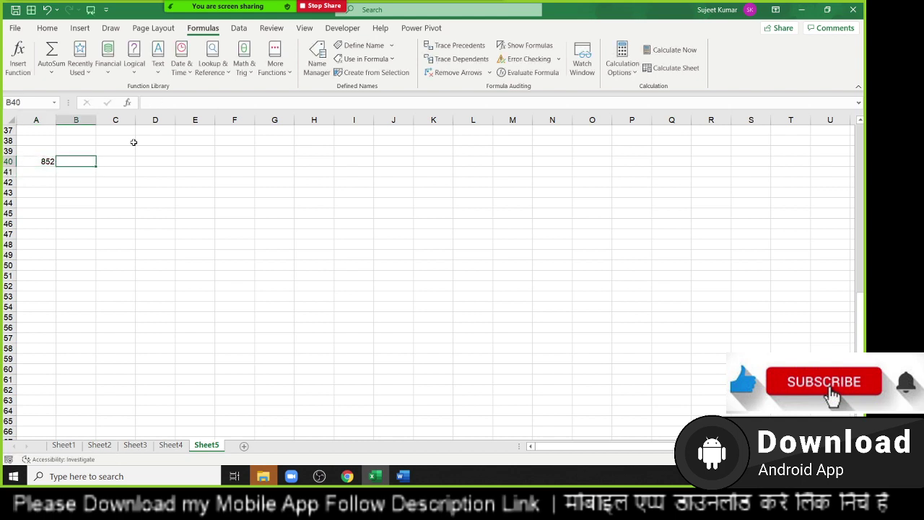
pyautogui.write('=8+')
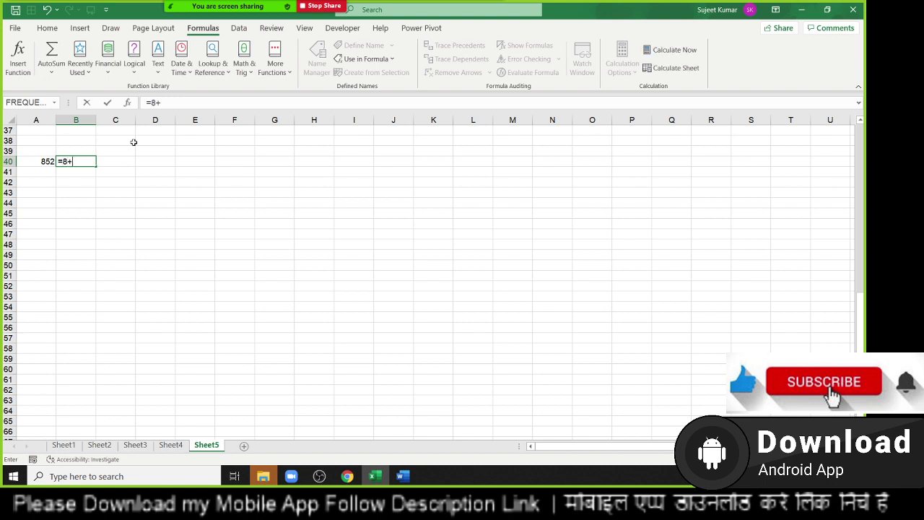
pyautogui.write('5+2')
pyautogui.press('Return')
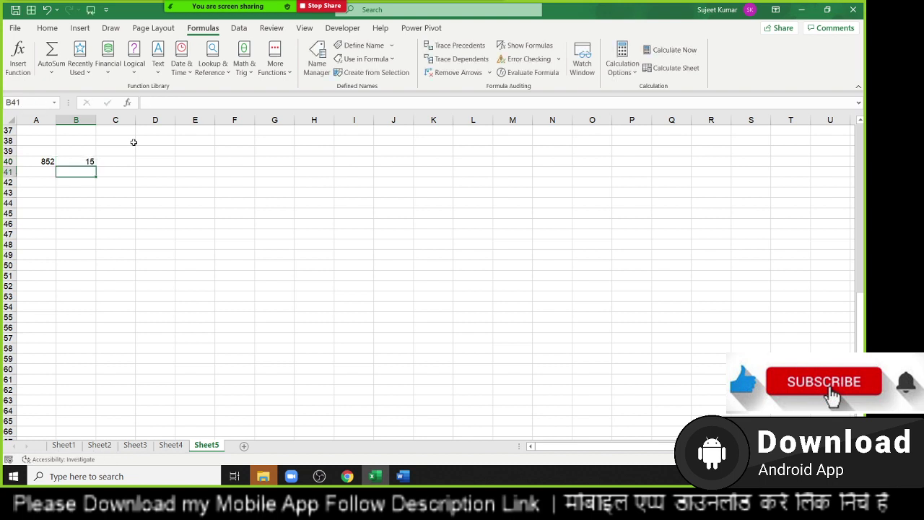
pyautogui.press('Up')
pyautogui.press('Delete')
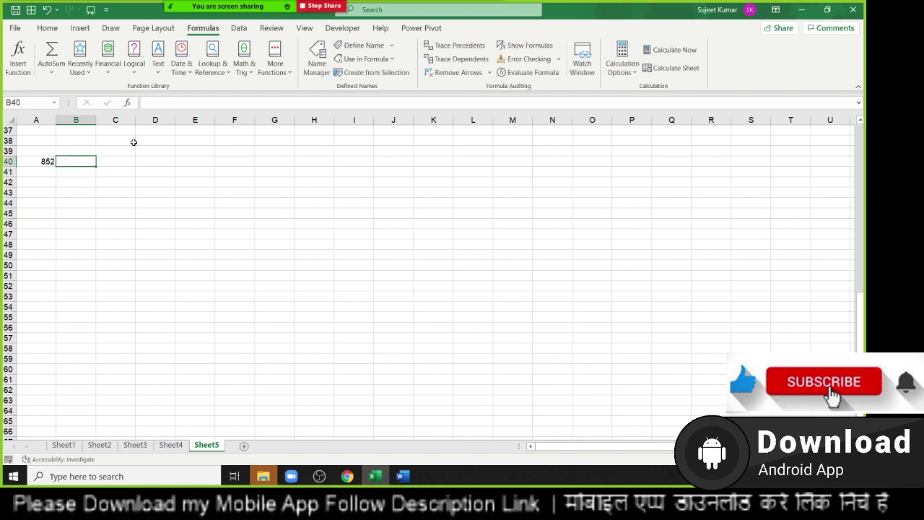
# Enter =SUM(MID(A40,{1,2,3},1)) in B40.
pyautogui.write('=')
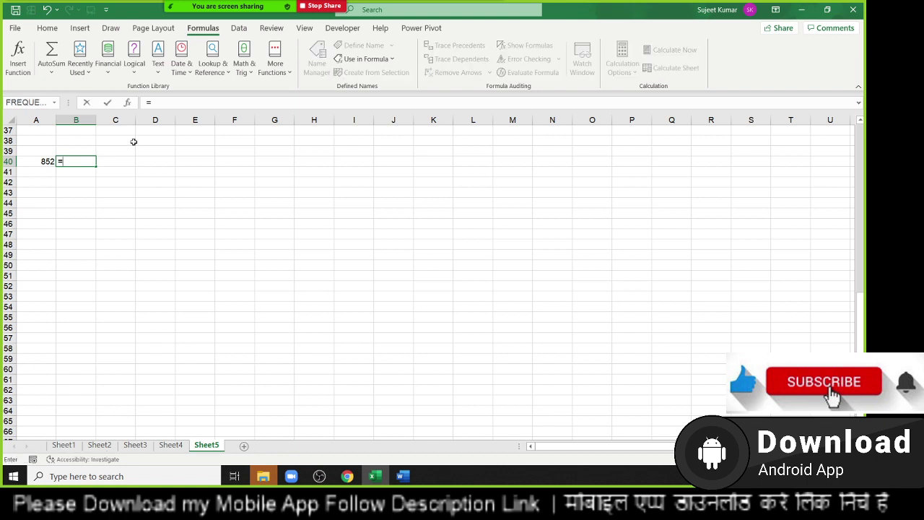
pyautogui.write('sum(')
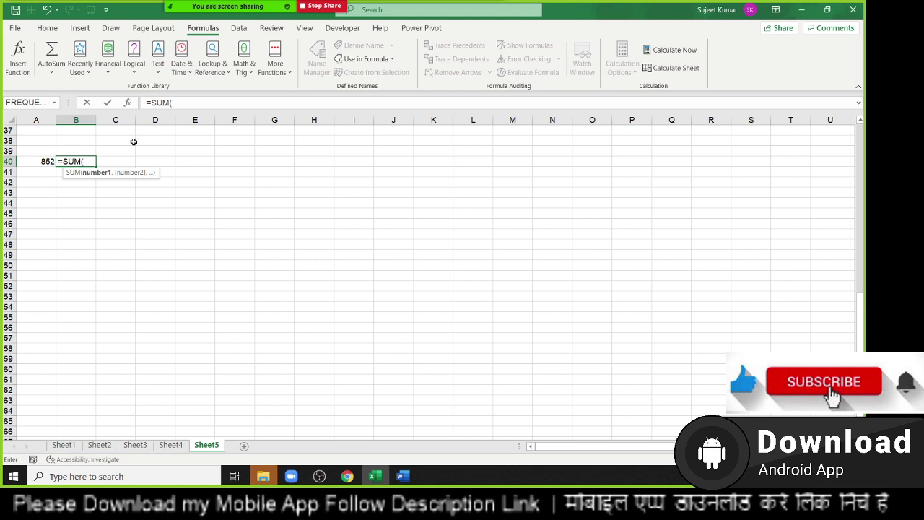
pyautogui.write('mid(')
pyautogui.press('Left')
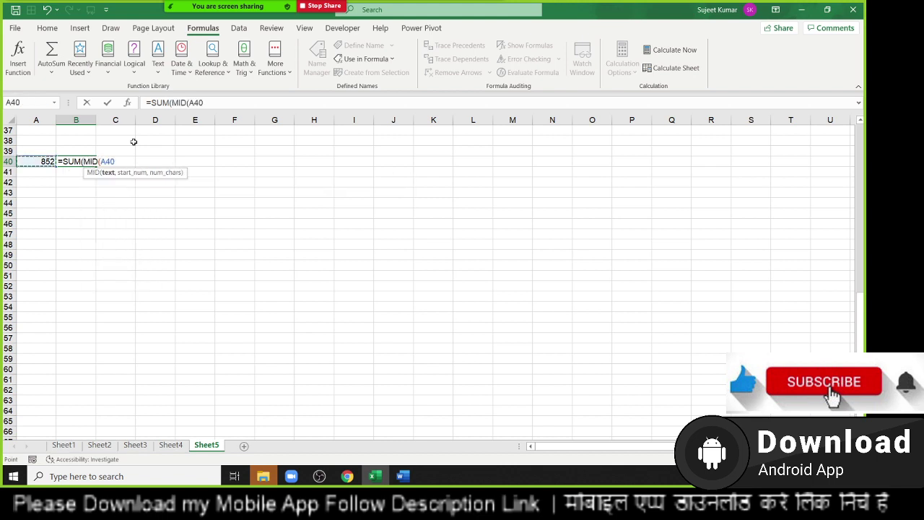
pyautogui.write(',')
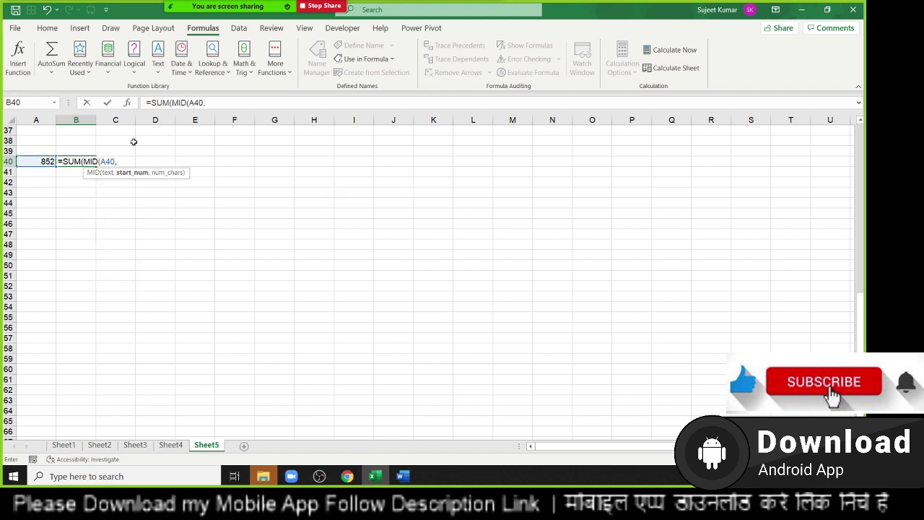
pyautogui.write('{1,2,')
pyautogui.write('3}')
pyautogui.write(',')
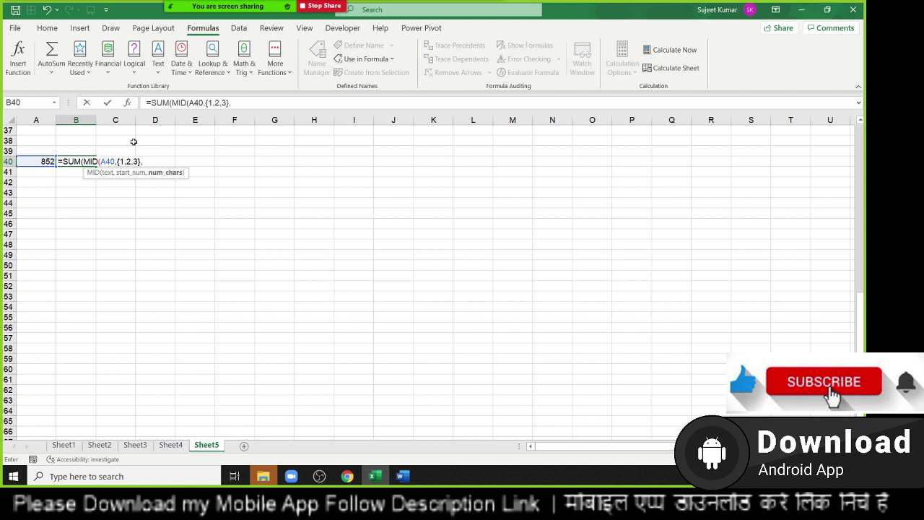
pyautogui.write('1)')
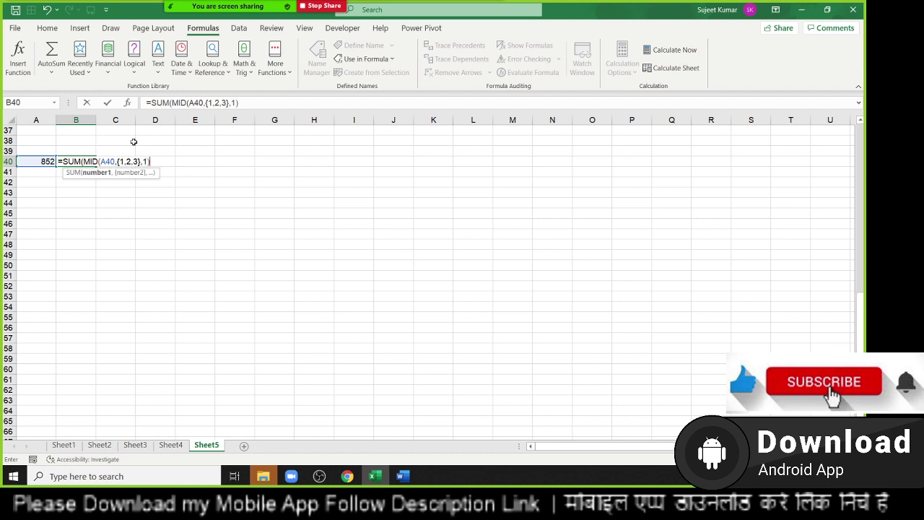
pyautogui.press('Return')
pyautogui.press('Return')
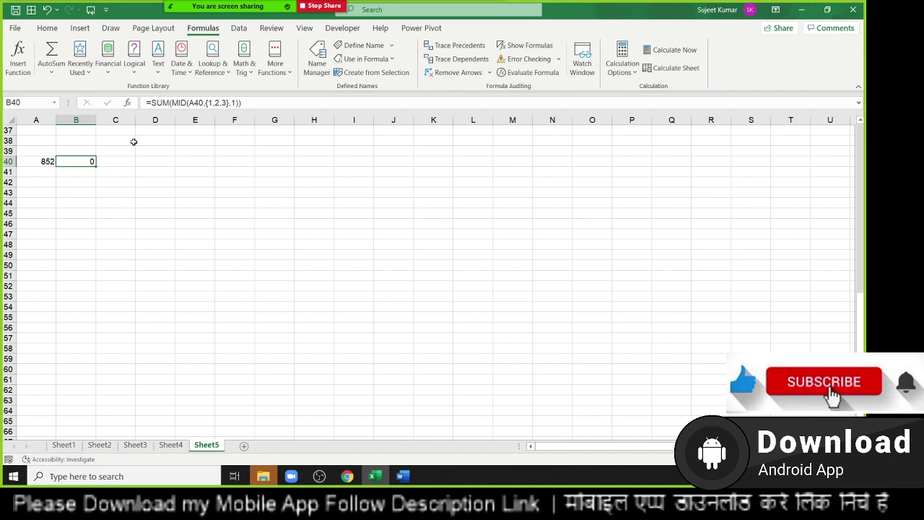
# Step through B40 in Evaluate Formula, seeing MID return text digits "8","5","2", then close it.
pyautogui.click(502, 75)
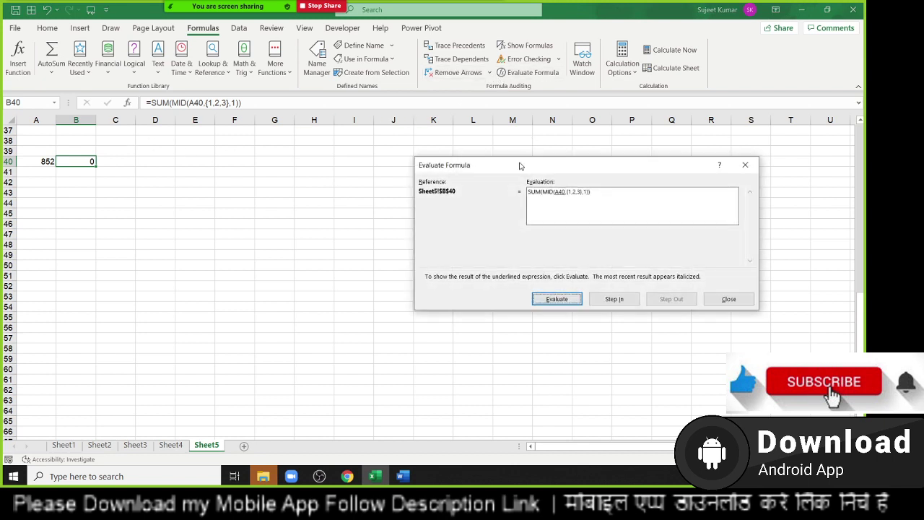
pyautogui.moveTo(520, 164); pyautogui.dragTo(349, 149)
pyautogui.click(390, 283)
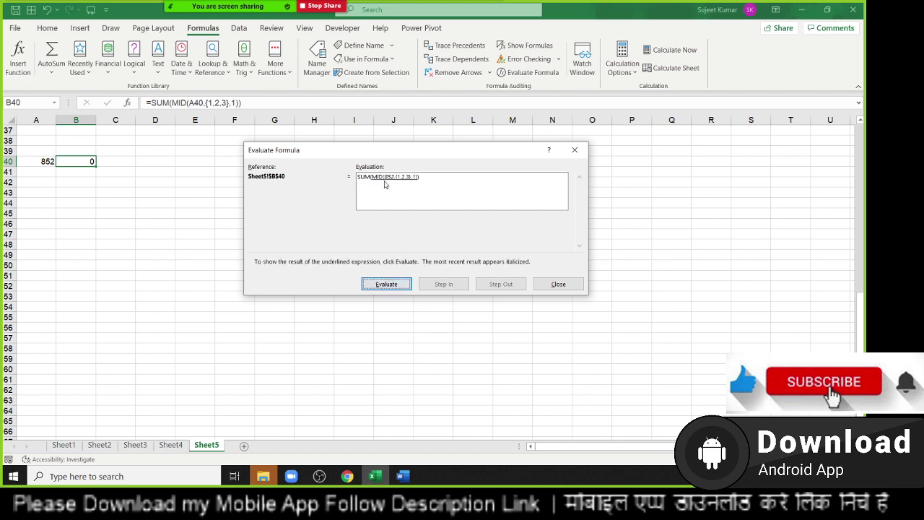
pyautogui.click(393, 287)
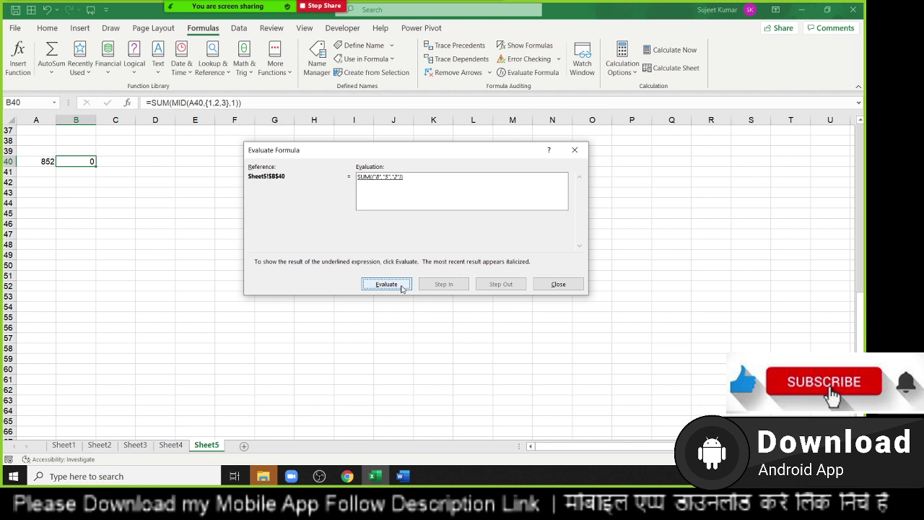
pyautogui.press('Escape')
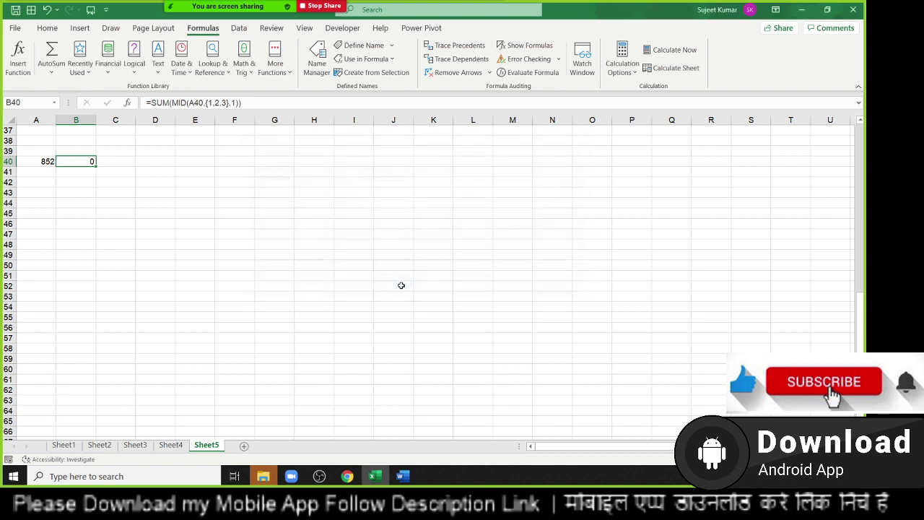
# Change B40 to =SUM(MID(A40,{1,2,3},1)*1) so it returns 15.
pyautogui.click(240, 103)
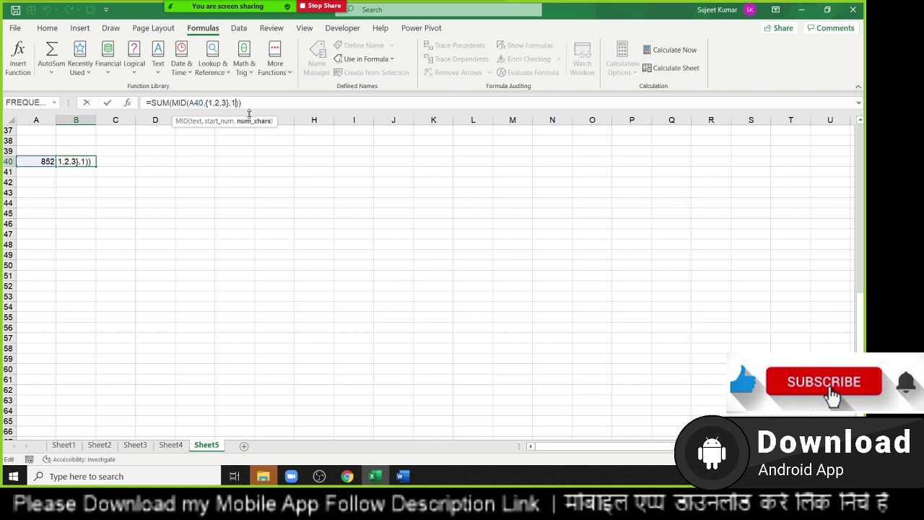
pyautogui.press('Right')
pyautogui.write('*')
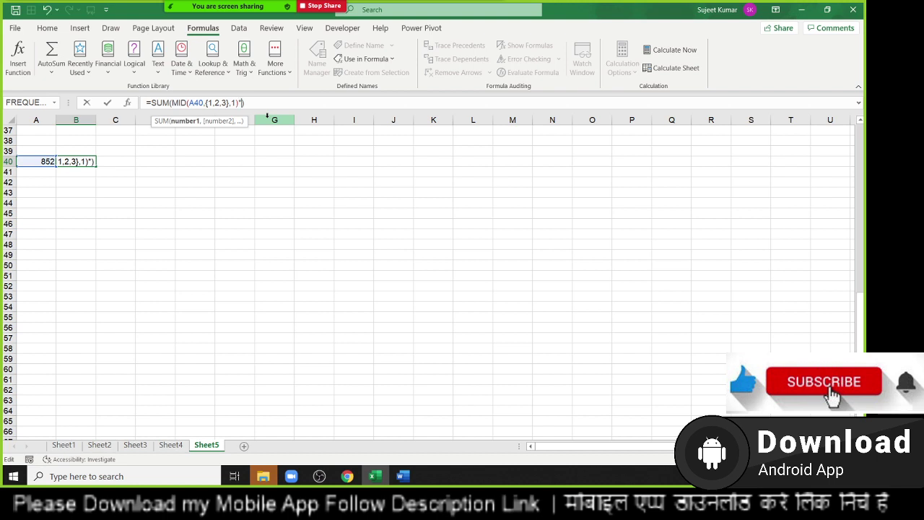
pyautogui.write('1')
pyautogui.press('Return')
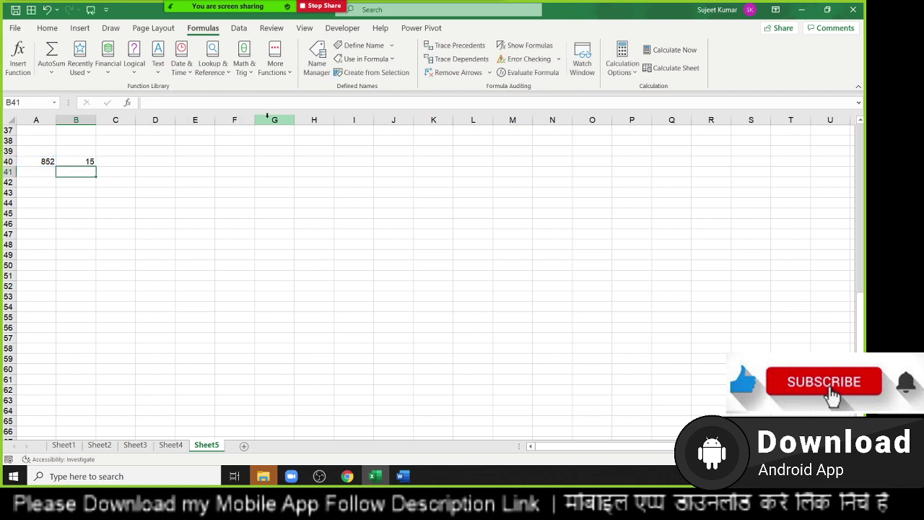
pyautogui.press('Up')
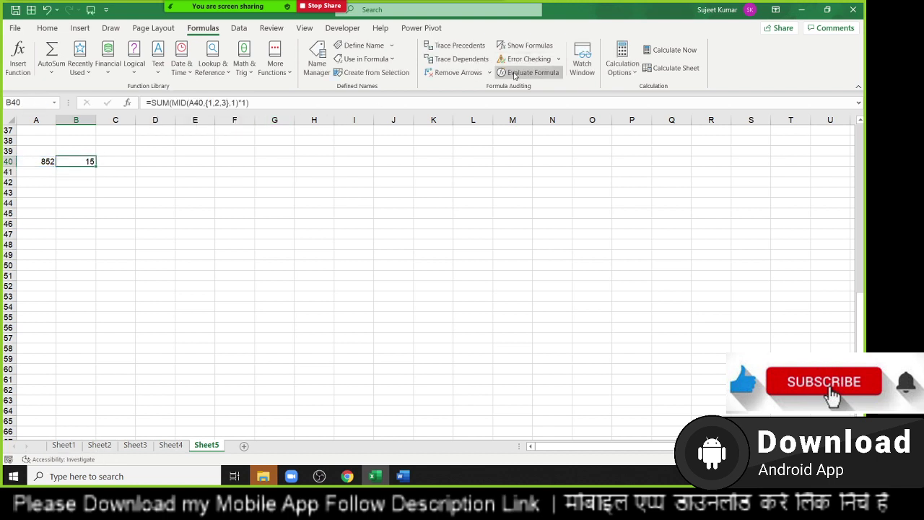
# Evaluate B40 step by step to the sum of 15, close the evaluator, and select A40.
pyautogui.click(516, 74)
pyautogui.click(557, 299)
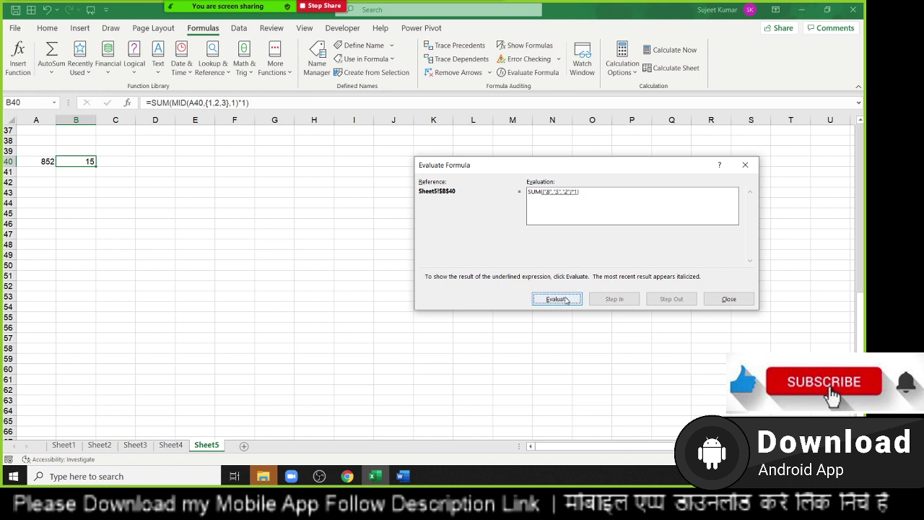
pyautogui.click(567, 301)
pyautogui.click(566, 300)
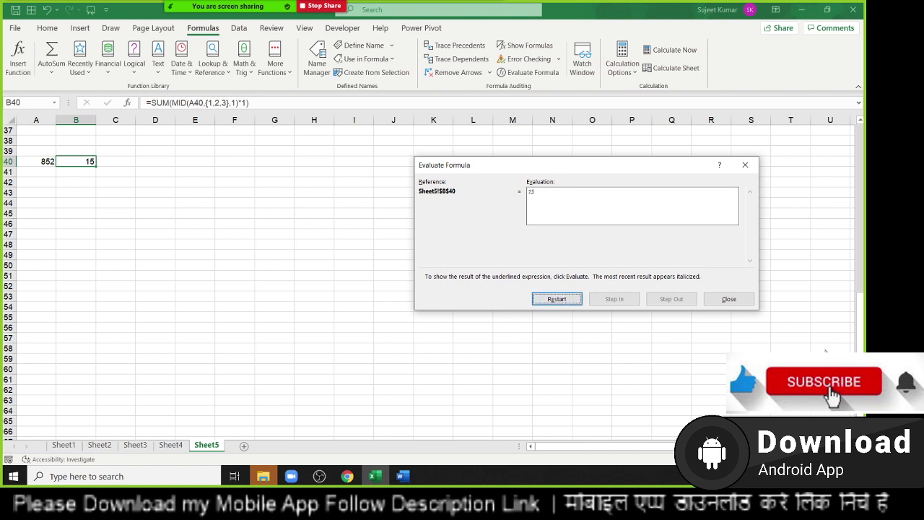
pyautogui.click(733, 300)
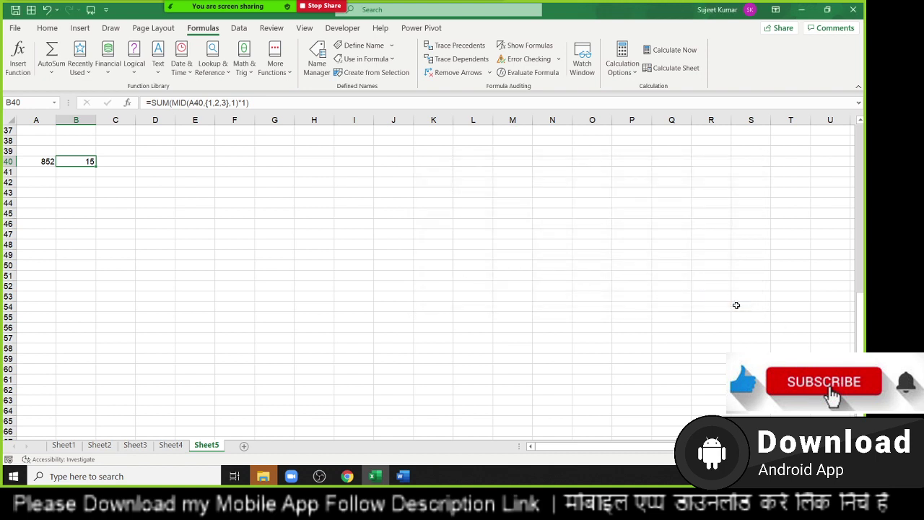
pyautogui.press('Left')
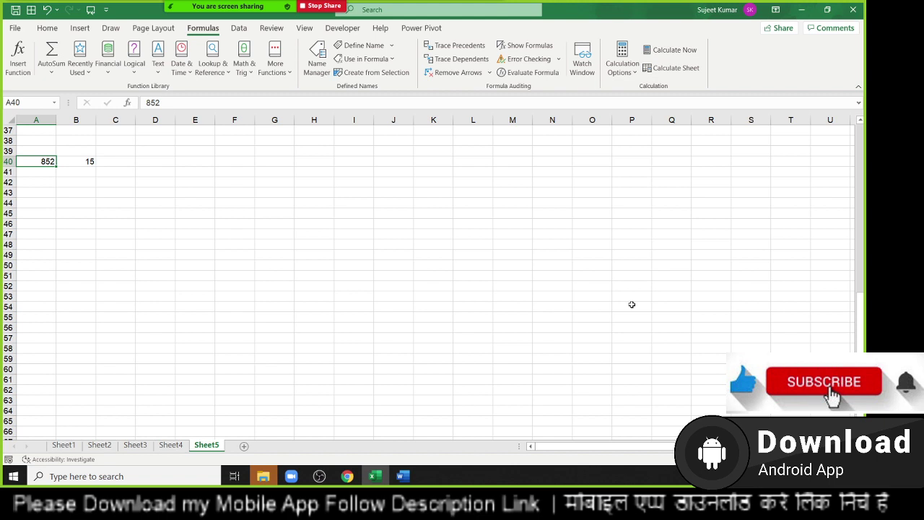
# Change A40 to 854125.
pyautogui.write('854125')
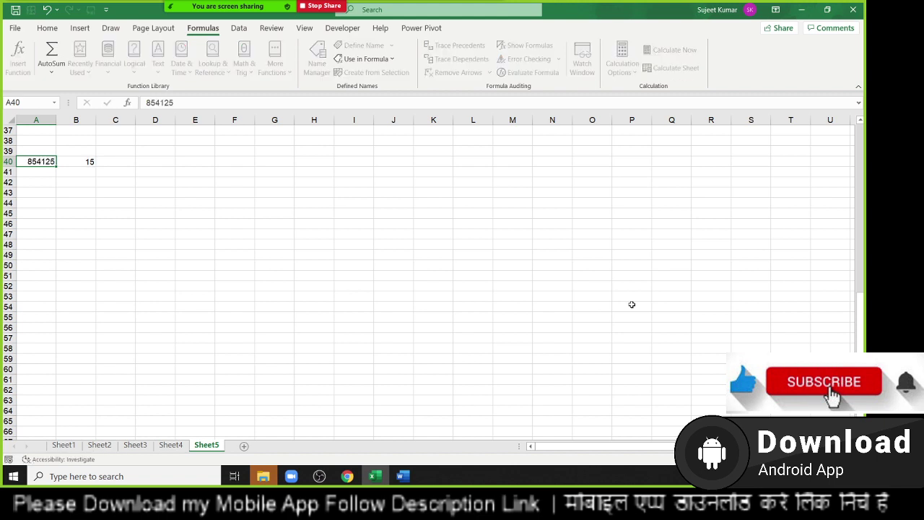
pyautogui.hotkey('ctrl', 'Return')
pyautogui.press('Right')
# Replace {1,2,3} in B40 with ROW(1:6) and enter it as an array formula.
pyautogui.press('F2')
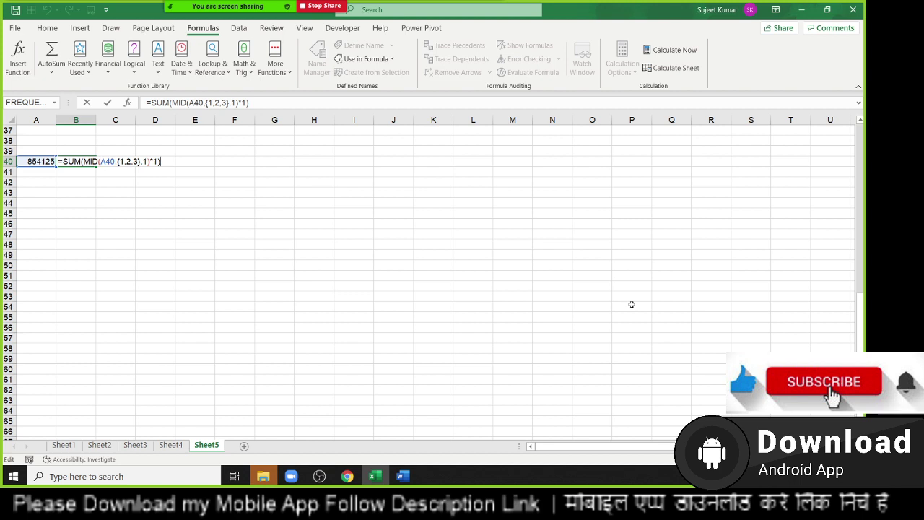
pyautogui.press('Left')
pyautogui.press('Left')
pyautogui.press('Left')
pyautogui.press('Left')
pyautogui.press('Left')
pyautogui.press('Left')
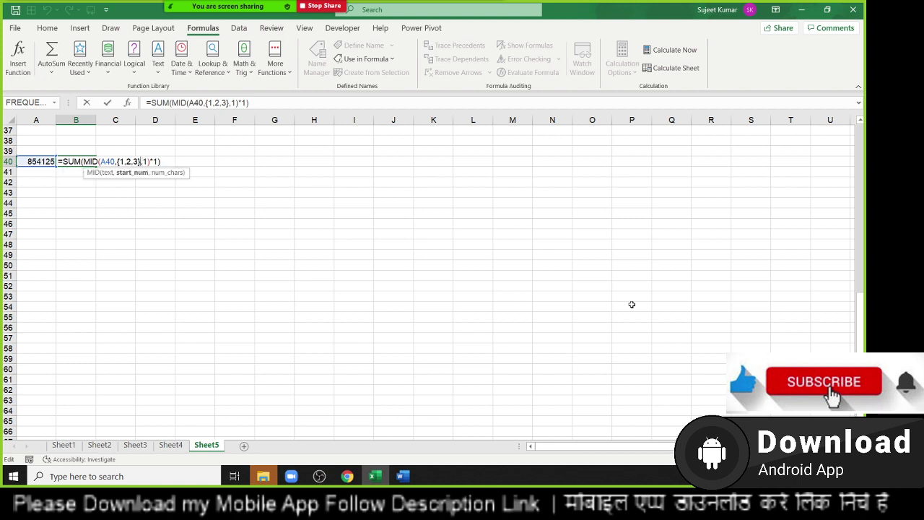
pyautogui.hotkey('shift', 'Left')
pyautogui.hotkey('shift', 'Left')
pyautogui.hotkey('shift', 'Left')
pyautogui.hotkey('shift', 'Left')
pyautogui.hotkey('shift', 'Left')
pyautogui.hotkey('shift', 'Left')
pyautogui.hotkey('shift', 'Left')
pyautogui.write('row')
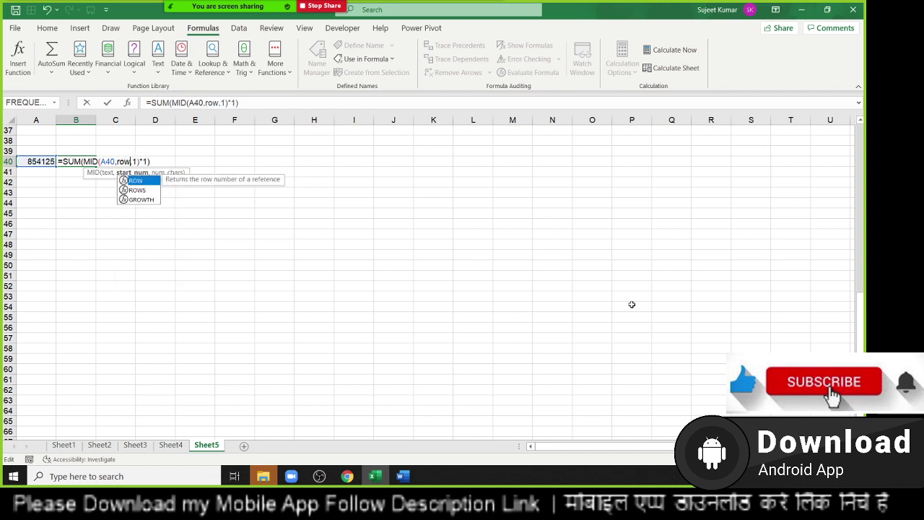
pyautogui.press('Tab')
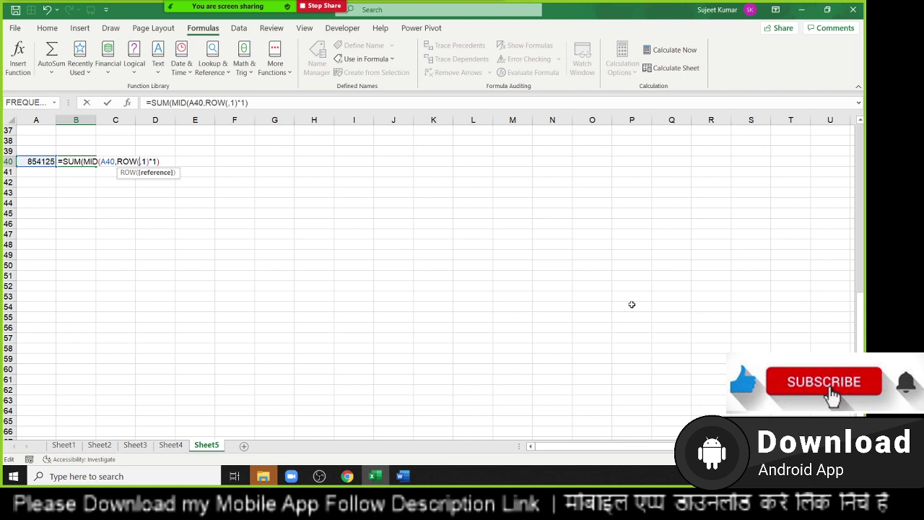
pyautogui.write('1:6')
pyautogui.write(')')
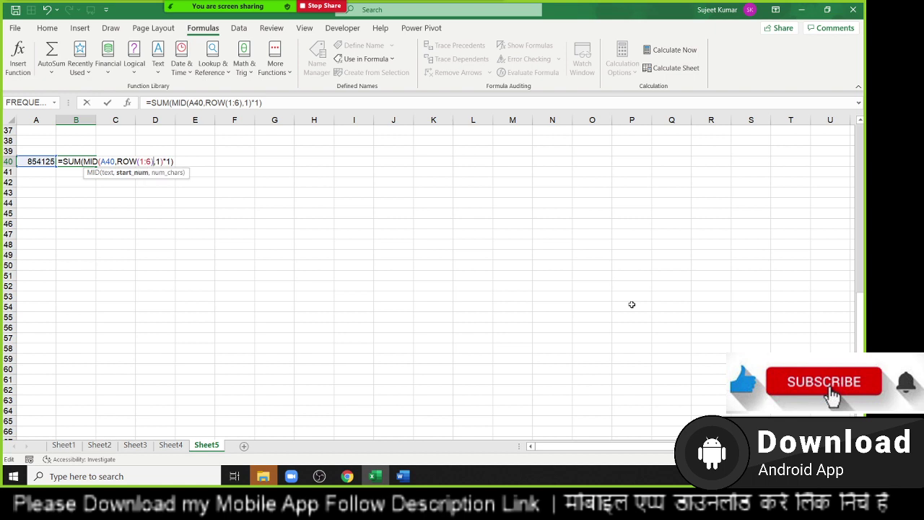
pyautogui.hotkey('ctrl', 'Return')
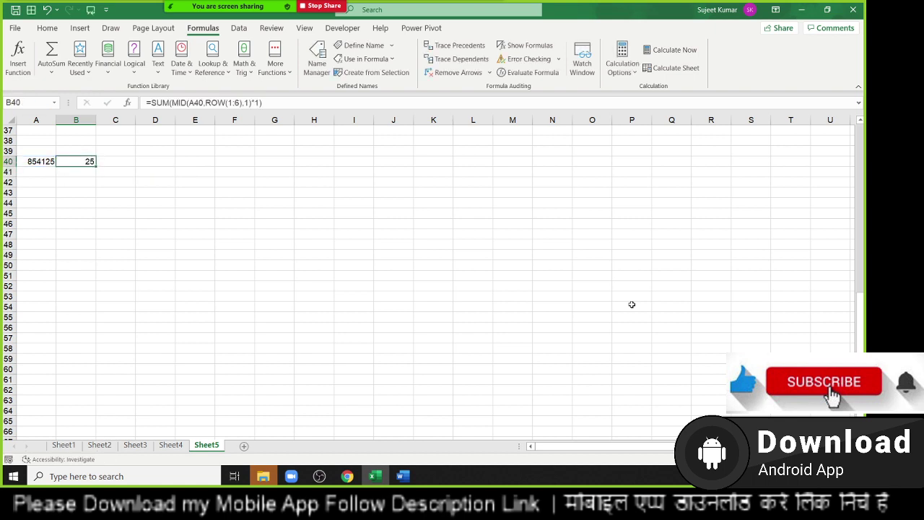
pyautogui.press('F2')
pyautogui.hotkey('ctrl', 'shift', 'Return')
# Evaluate B40 step by step through ROW(1:6) and MID to the total 25, then close.
pyautogui.click(525, 73)
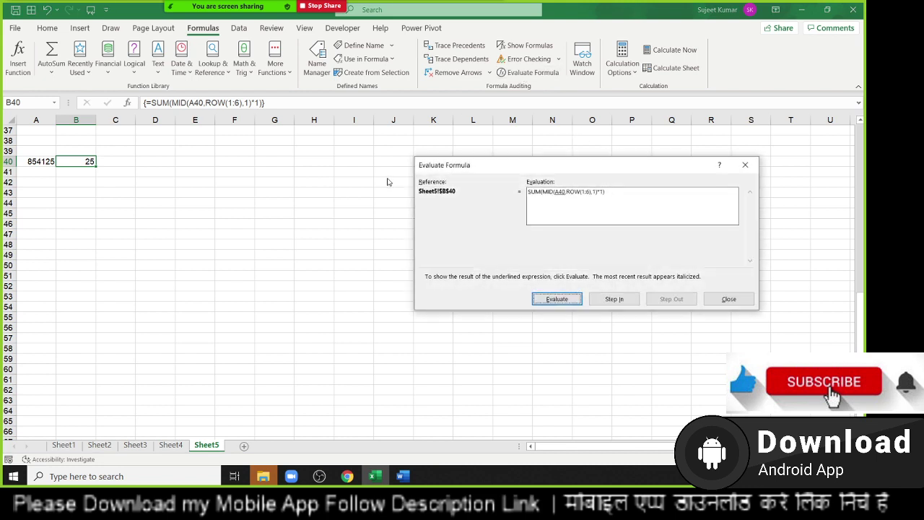
pyautogui.click(556, 300)
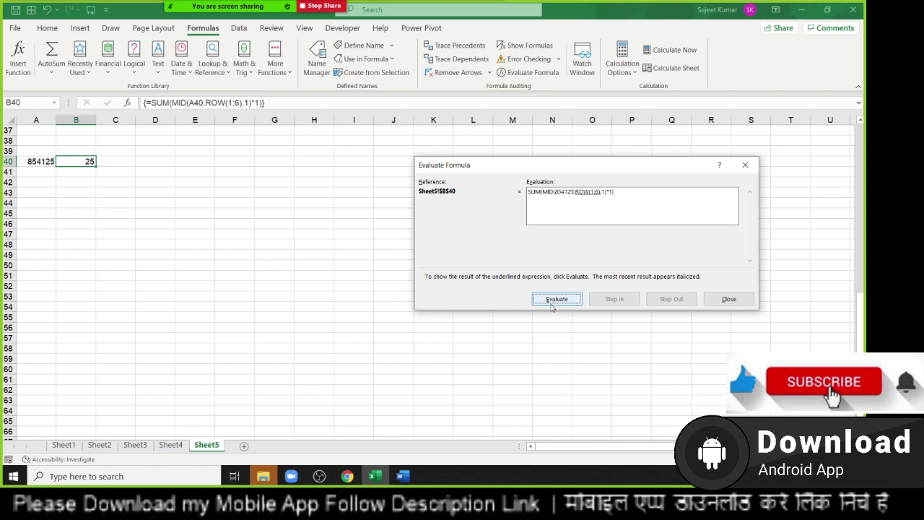
pyautogui.click(553, 302)
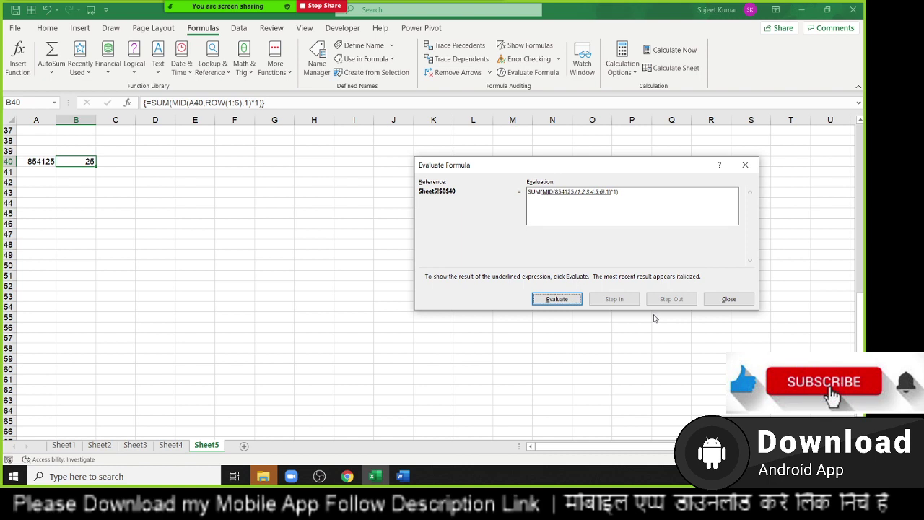
pyautogui.click(568, 303)
pyautogui.click(567, 304)
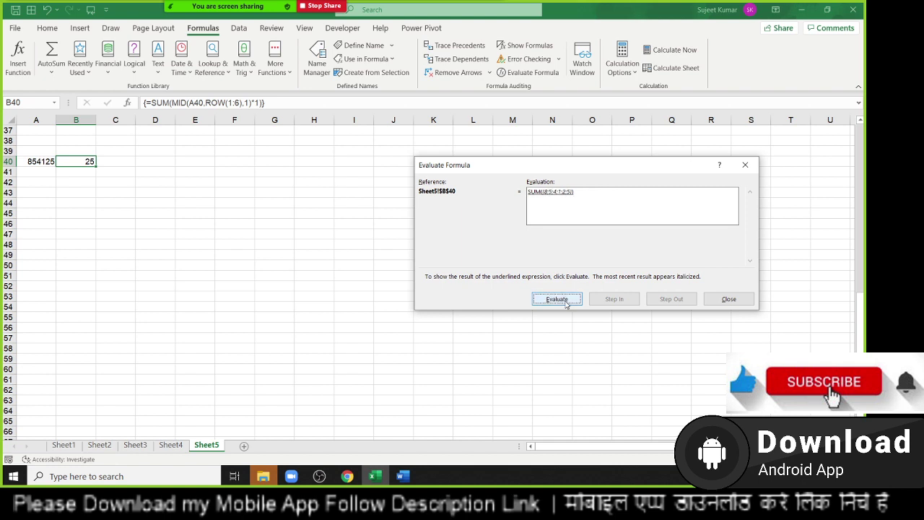
pyautogui.click(567, 304)
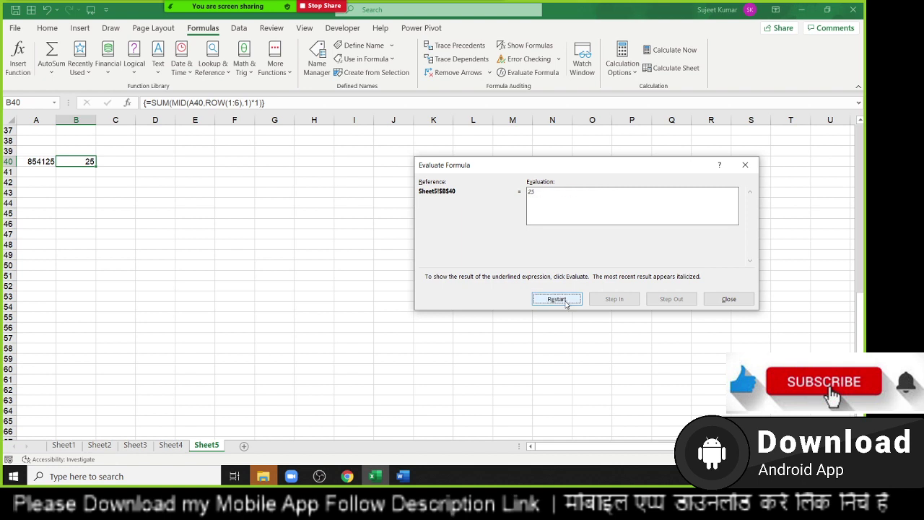
pyautogui.click(730, 299)
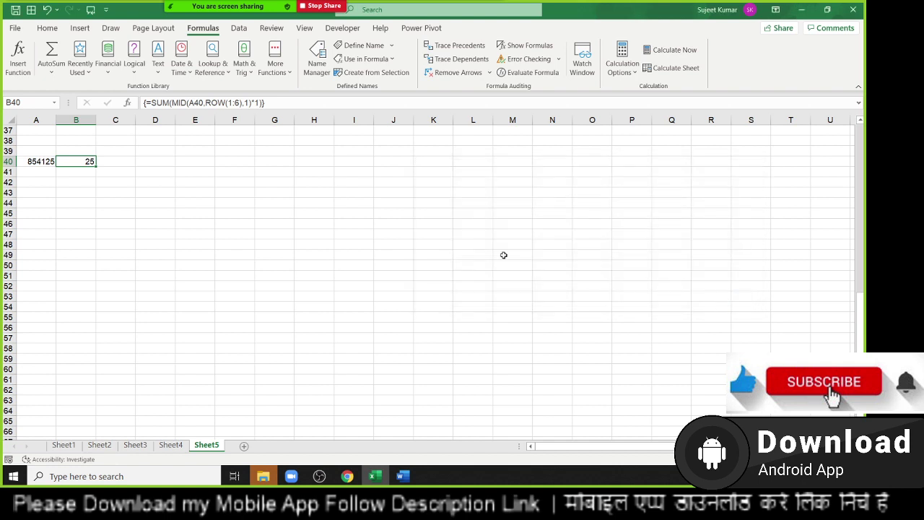
# Reopen B40's formula in the cell with the cursor inside ROW( before 1:6.
pyautogui.click(21, 163)
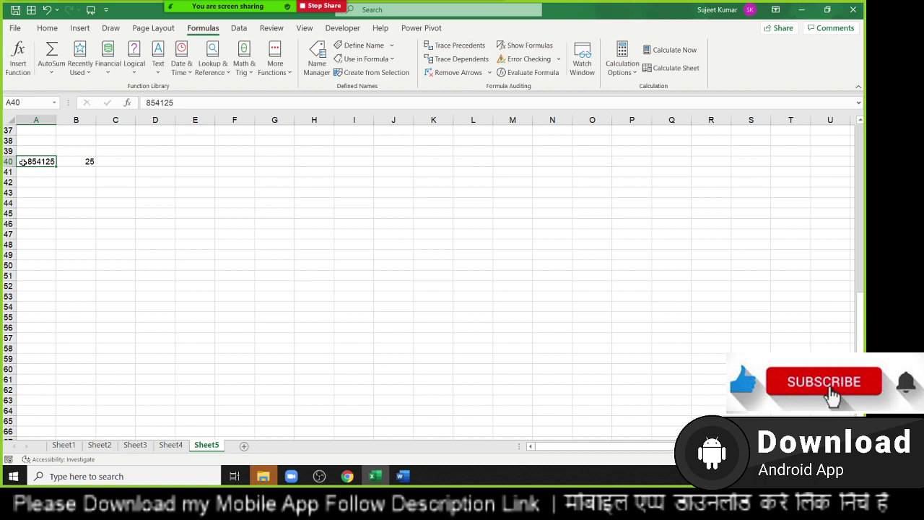
pyautogui.doubleClick(83, 163)
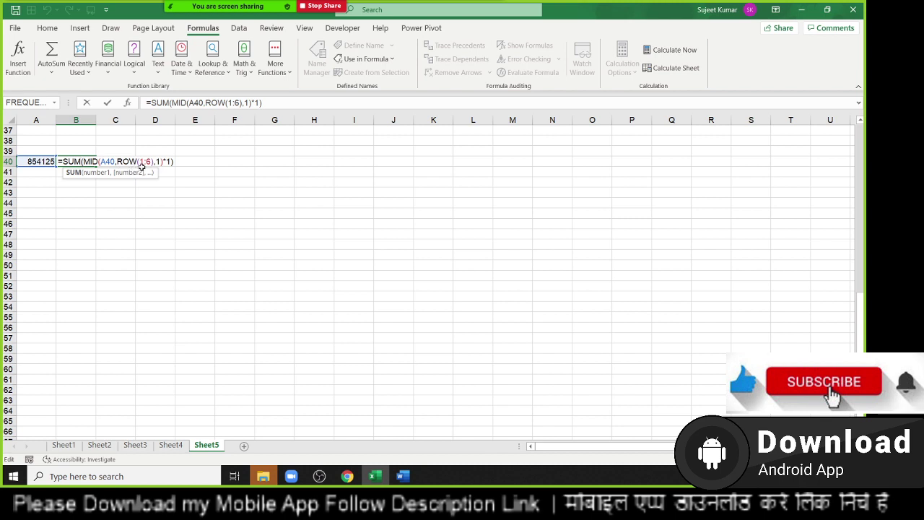
pyautogui.click(141, 162)
# Put "1:"&LEN(A40) inside B40's ROW function; the commit fails with an error.
pyautogui.write('"1:')
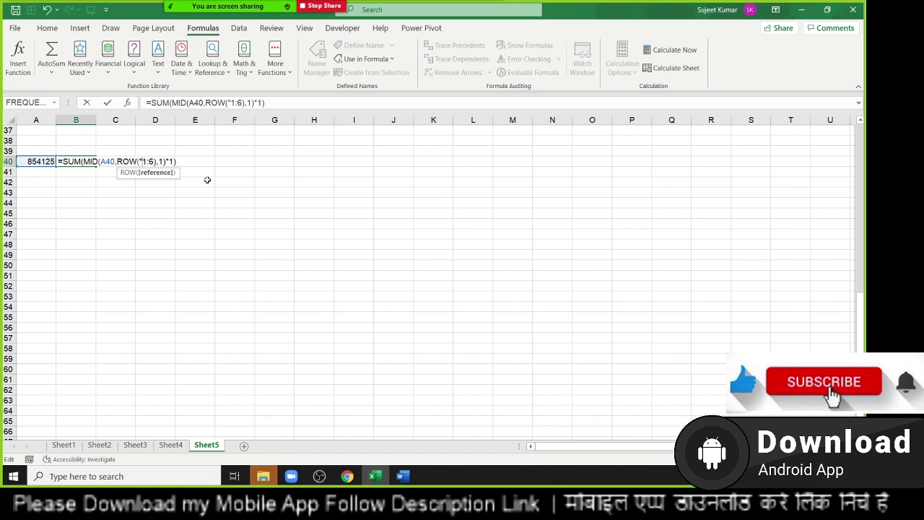
pyautogui.write('"')
pyautogui.write('&')
pyautogui.press('Delete')
pyautogui.write('LEN(')
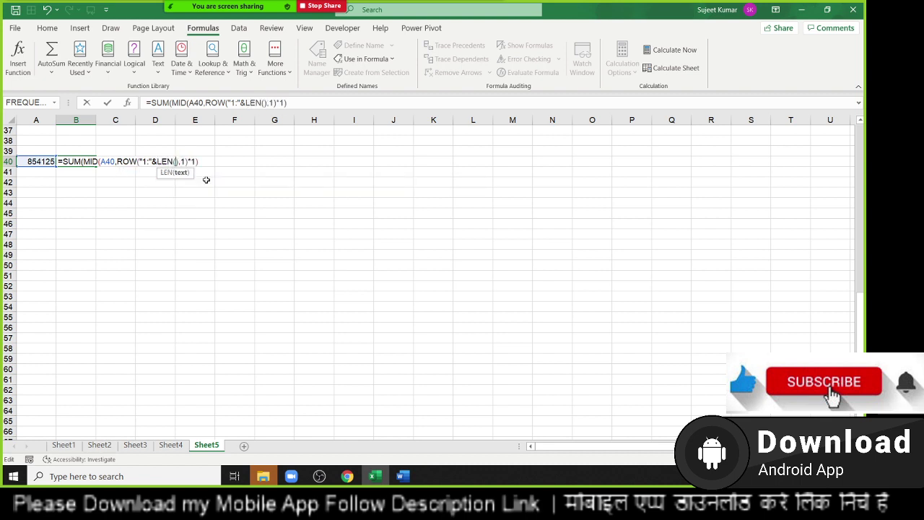
pyautogui.click(45, 161)
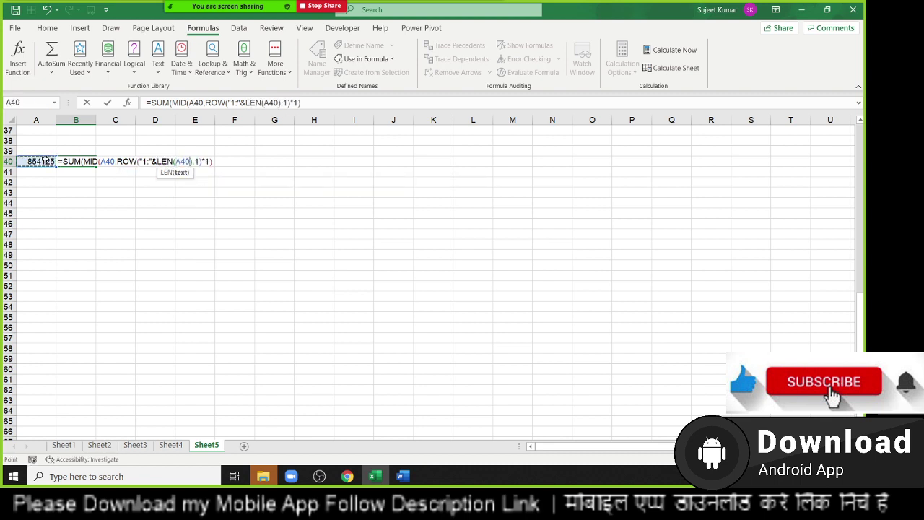
pyautogui.write(')')
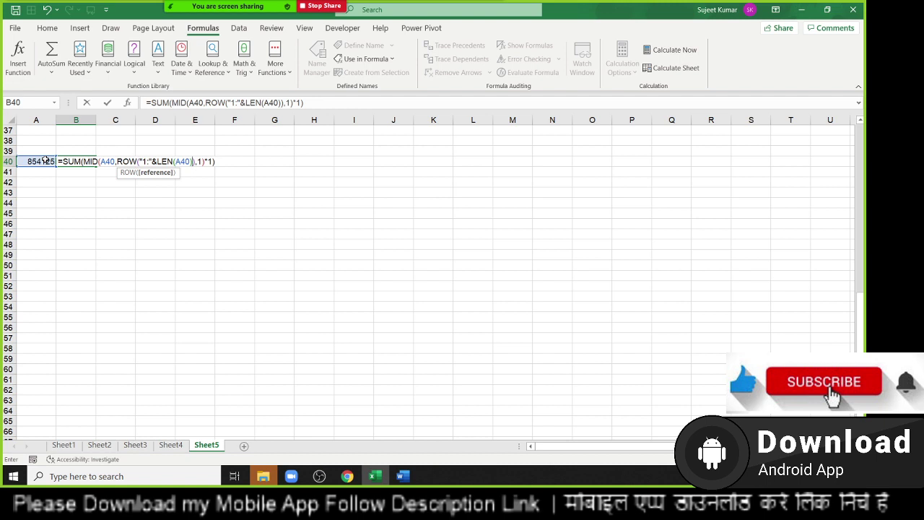
pyautogui.press('Return')
pyautogui.press('Return')
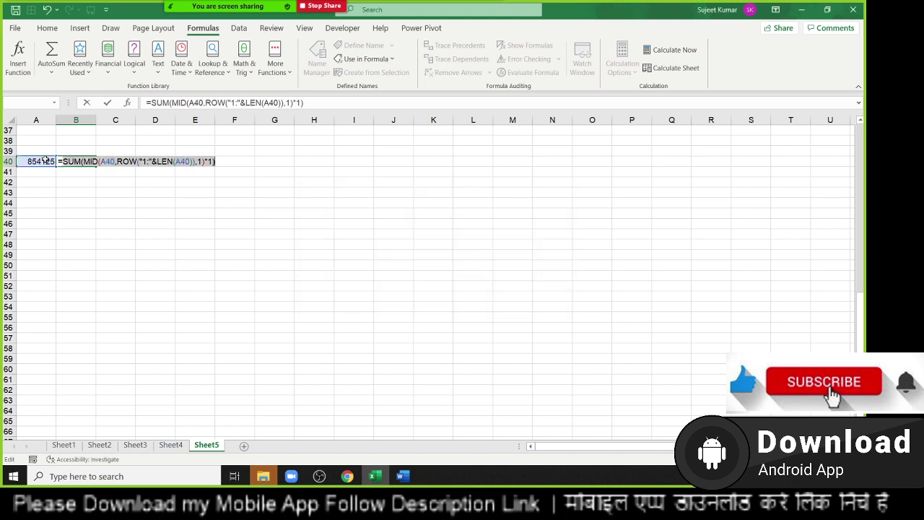
pyautogui.press('Return')
pyautogui.press('Return')
# Wrap it in INDIRECT so B40 holds =SUM(MID(A40,ROW(INDIRECT("1:"&LEN(A40))),1)*1), showing 25.
pyautogui.click(145, 161)
pyautogui.moveTo(145, 161); pyautogui.dragTo(193, 162)
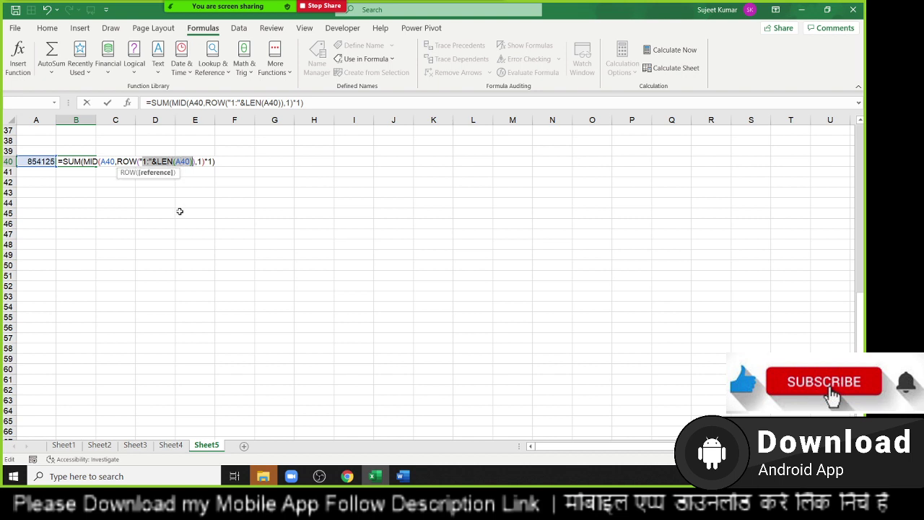
pyautogui.click(183, 161)
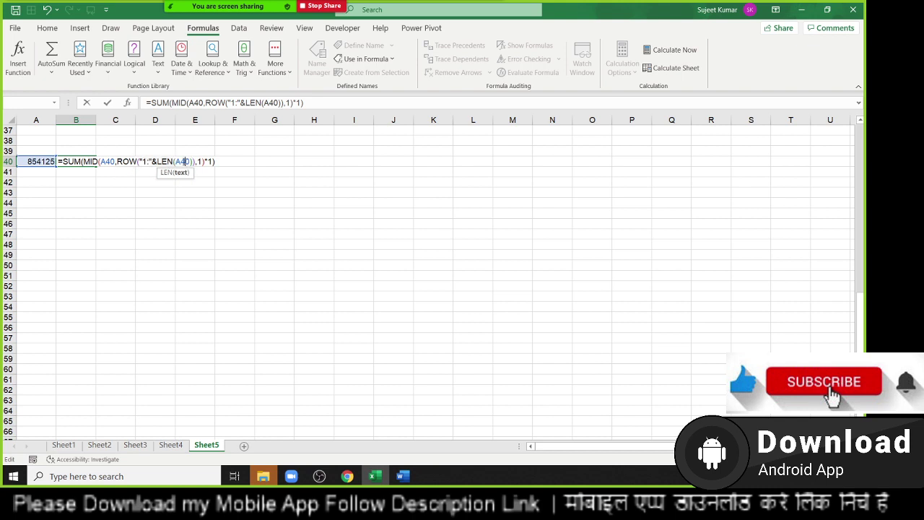
pyautogui.click(140, 162)
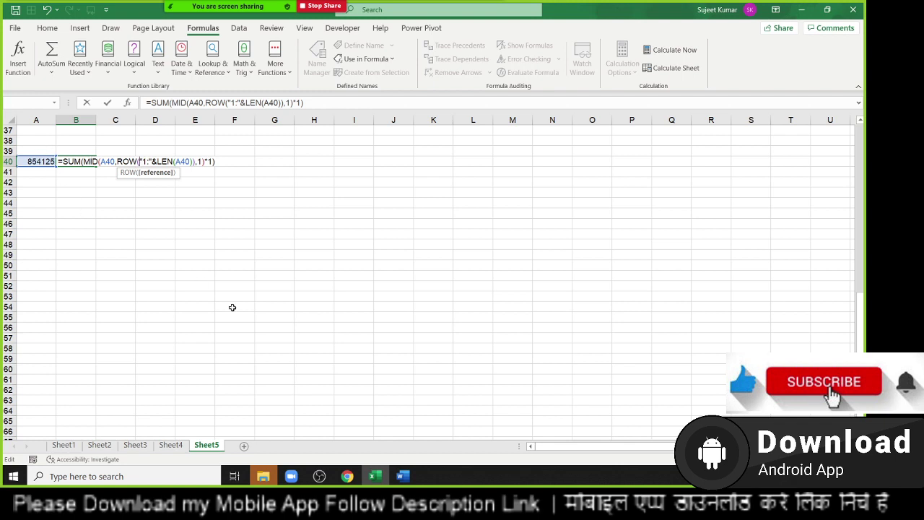
pyautogui.write('i')
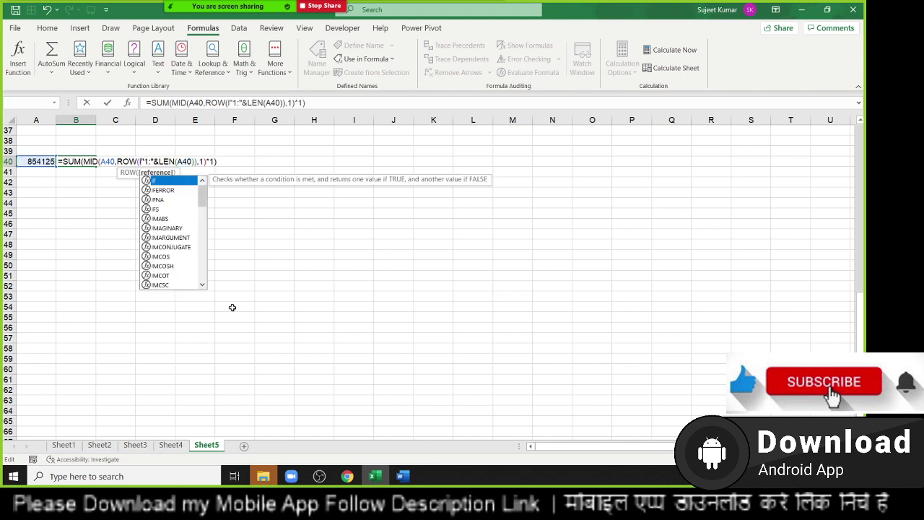
pyautogui.write('nd')
pyautogui.press('Down')
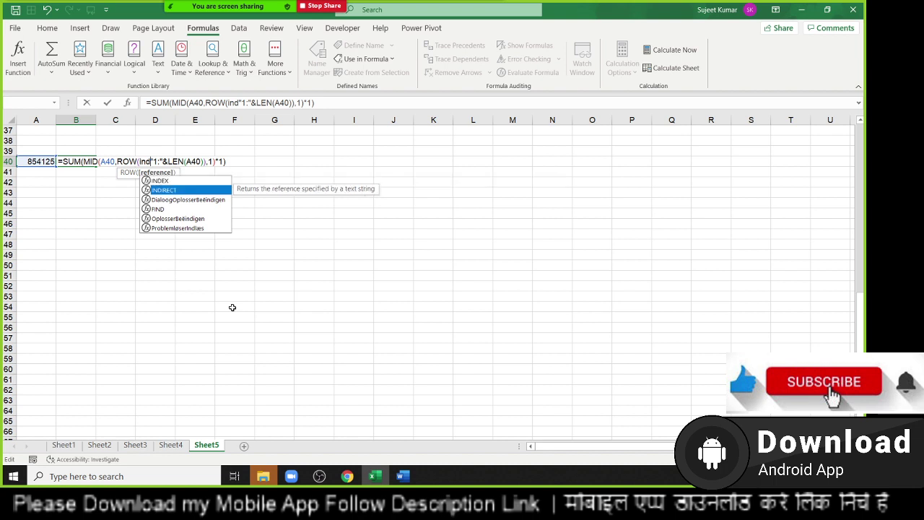
pyautogui.press('Tab')
pyautogui.press('Right')
pyautogui.press('Right')
pyautogui.press('Right')
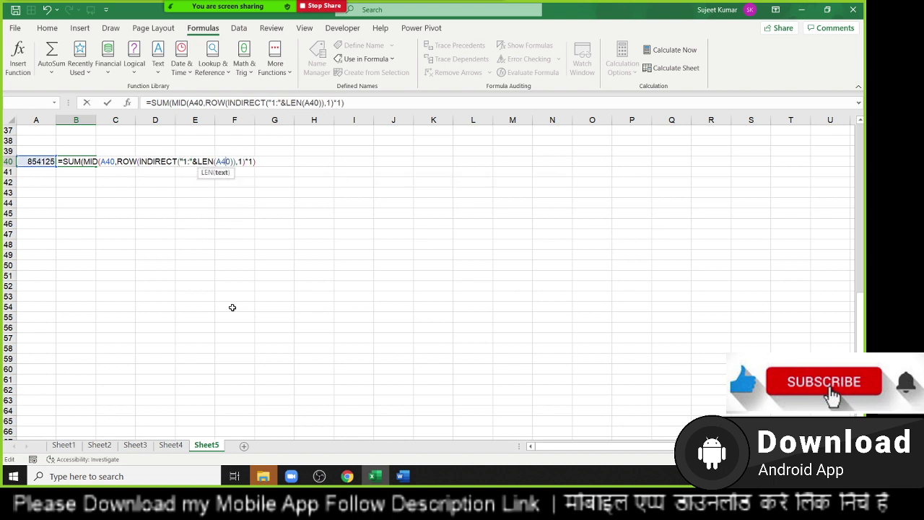
pyautogui.press('Right')
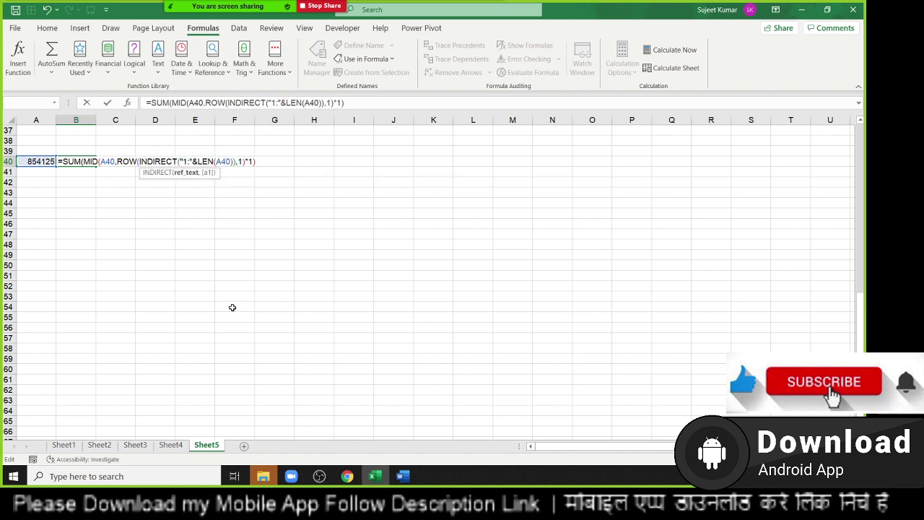
pyautogui.write(')')
pyautogui.press('Return')
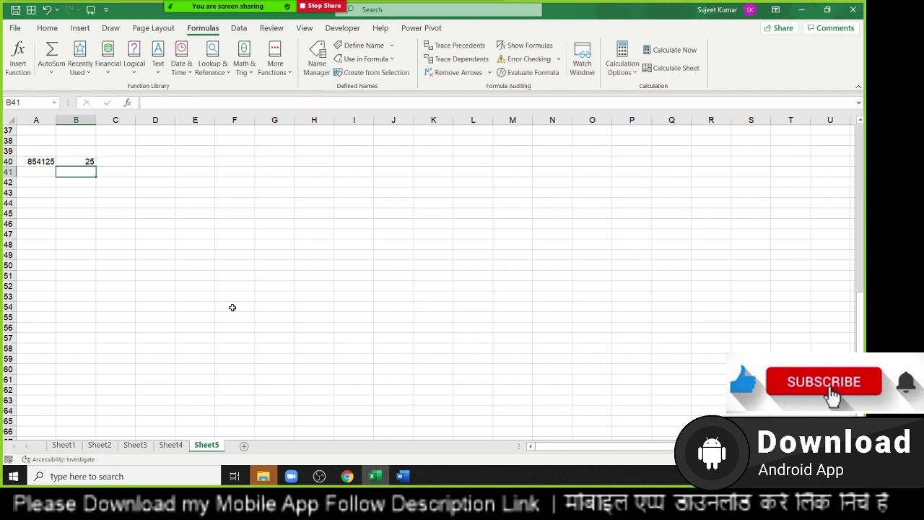
pyautogui.press('Up')
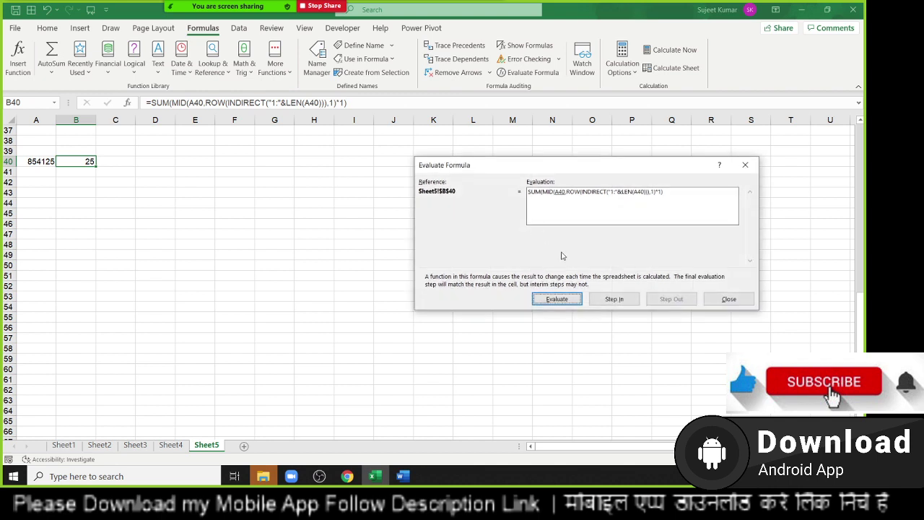
pyautogui.click(555, 301)
pyautogui.click(555, 301)
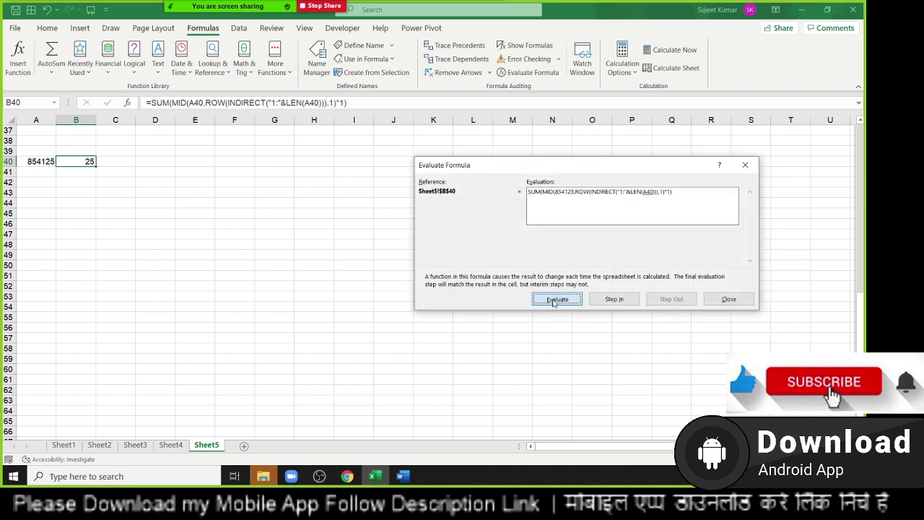
pyautogui.click(556, 300)
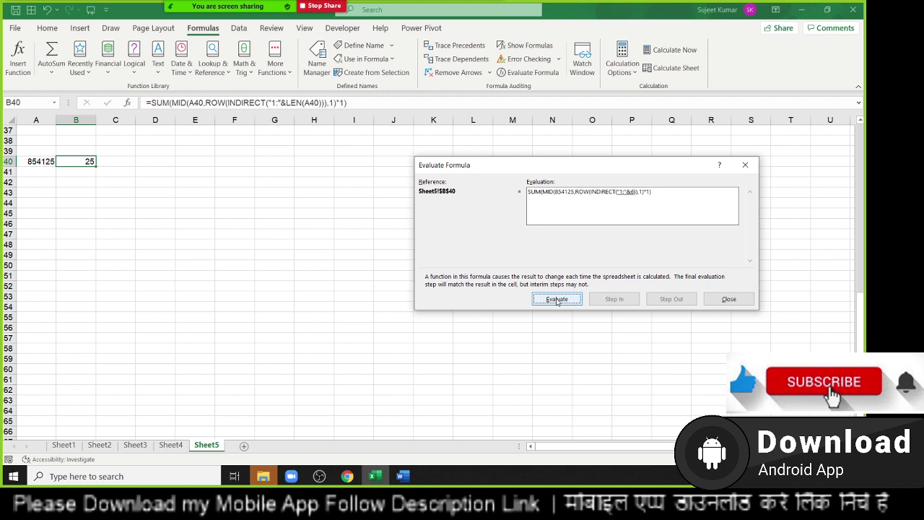
pyautogui.click(557, 300)
pyautogui.click(557, 300)
pyautogui.click(562, 299)
pyautogui.click(563, 299)
pyautogui.click(563, 299)
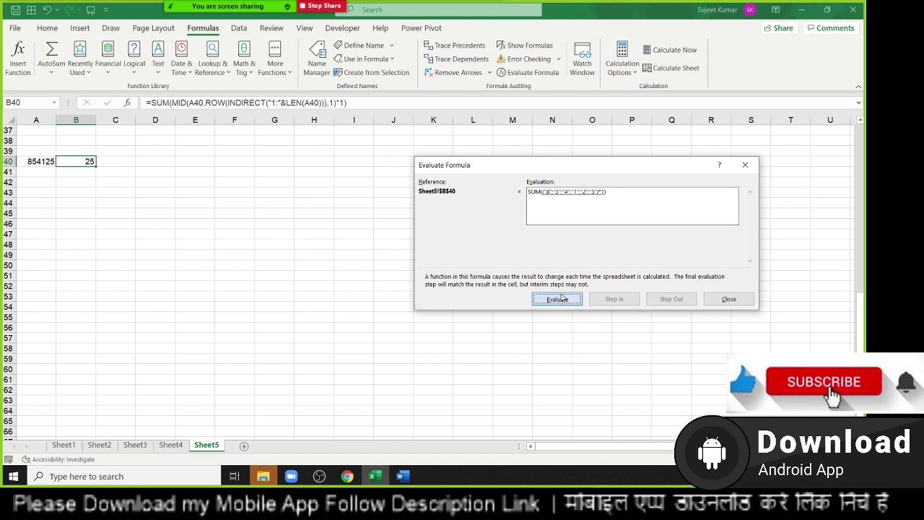
pyautogui.click(563, 299)
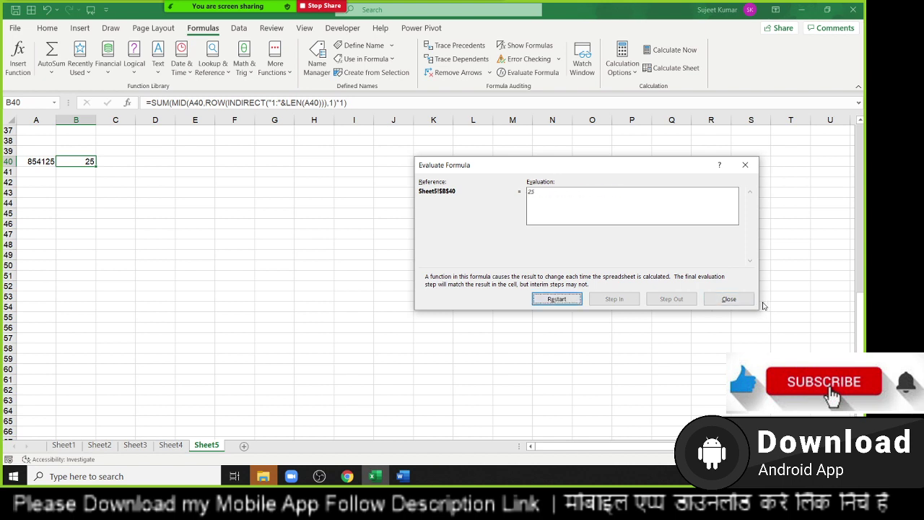
pyautogui.click(729, 299)
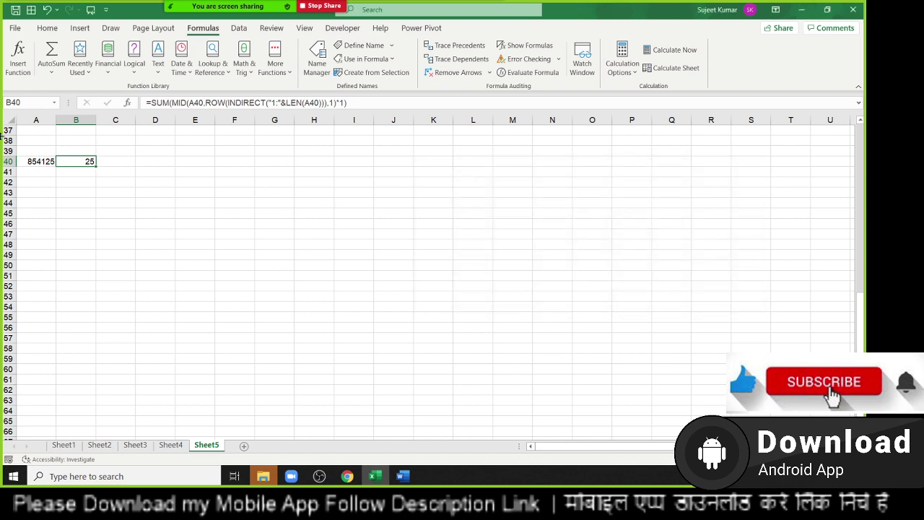
pyautogui.click(43, 160)
pyautogui.write('61231541')
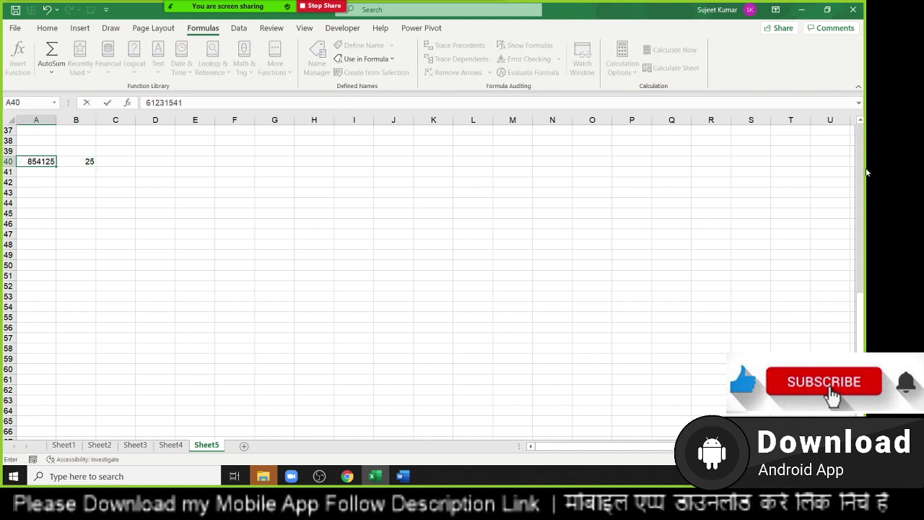
pyautogui.write('23156')
pyautogui.press('Return')
pyautogui.press('Up')
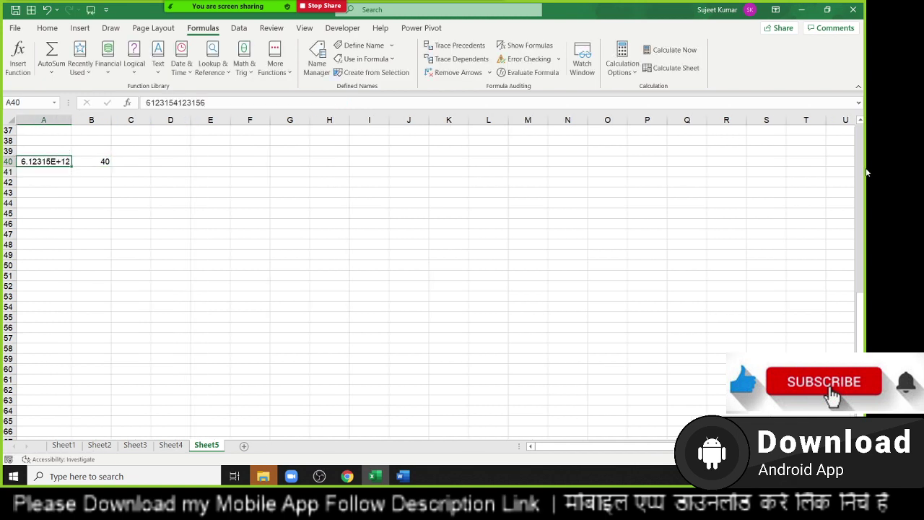
pyautogui.write('141')
pyautogui.press('Return')
pyautogui.press('Up')
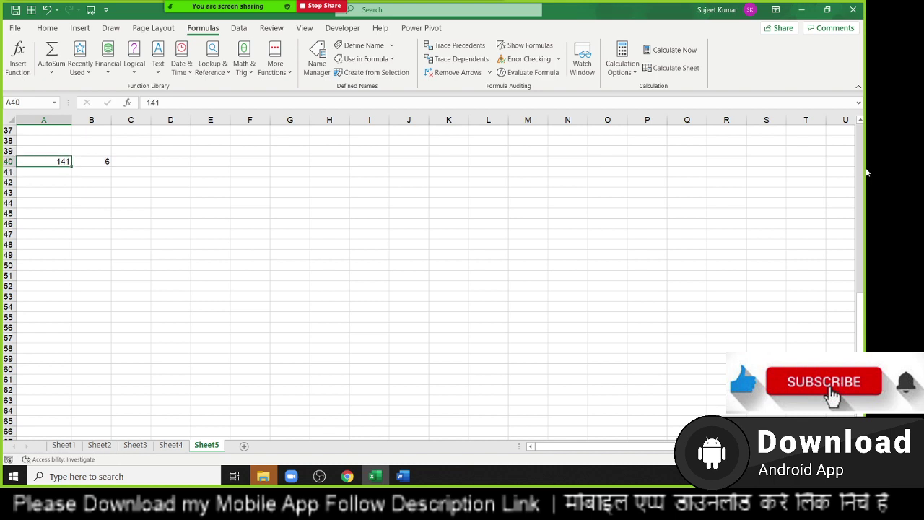
pyautogui.write('253')
pyautogui.press('Return')
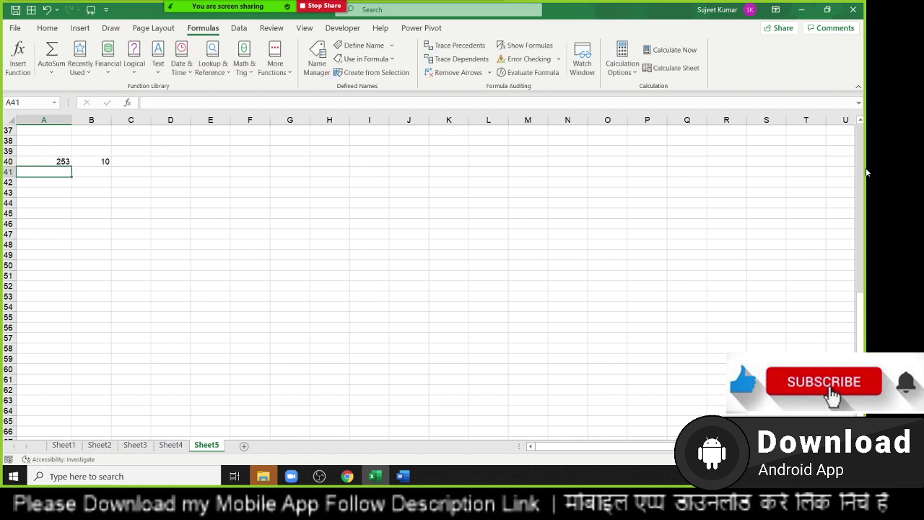
pyautogui.press('Up')
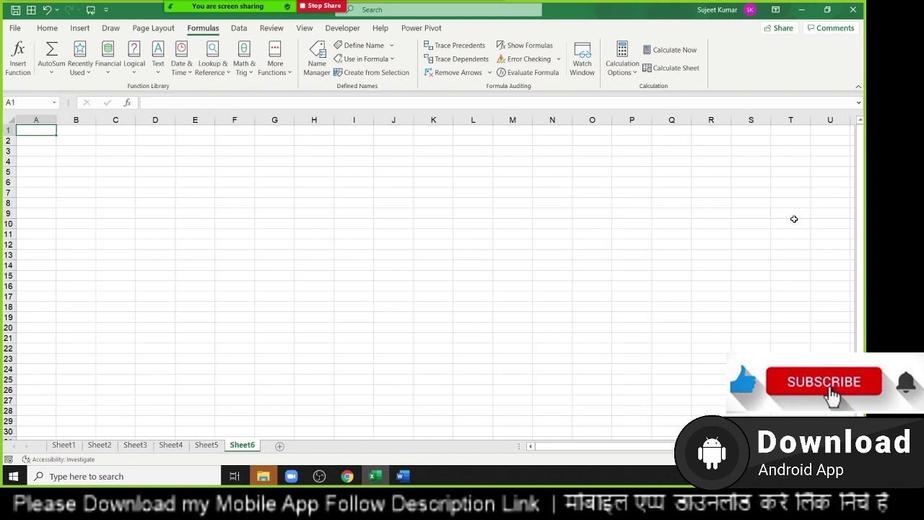
# Enter the labels Name, Roll and Amt down A1:A3.
pyautogui.write('Name')
pyautogui.press('Return')
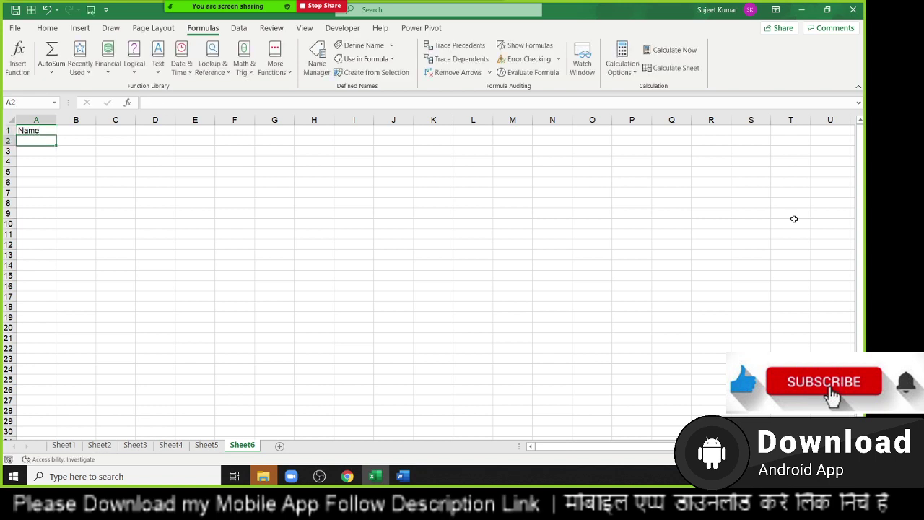
pyautogui.write('Roll')
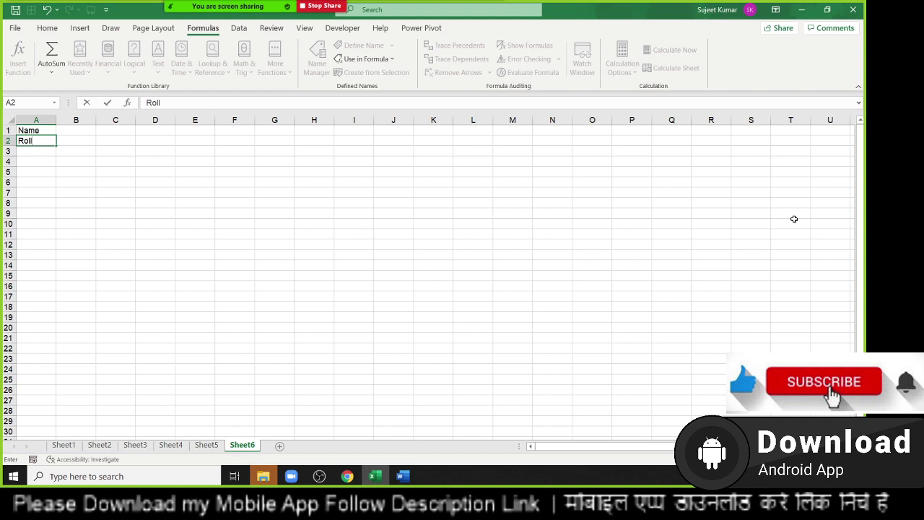
pyautogui.press('Return')
pyautogui.write('Am')
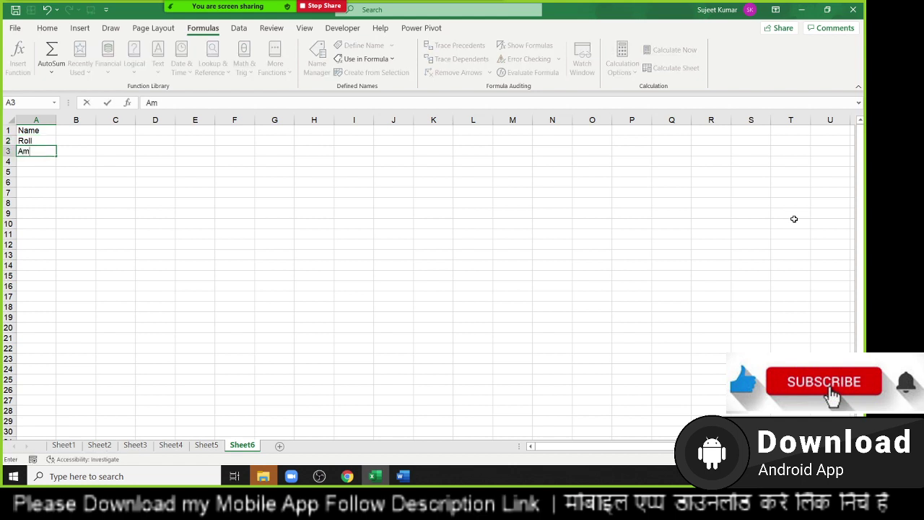
pyautogui.press('Tab')
# Fill B1:B3 with a student's name, roll number 1 and amount 52.
pyautogui.press('Up')
pyautogui.press('Up')
pyautogui.write('P')
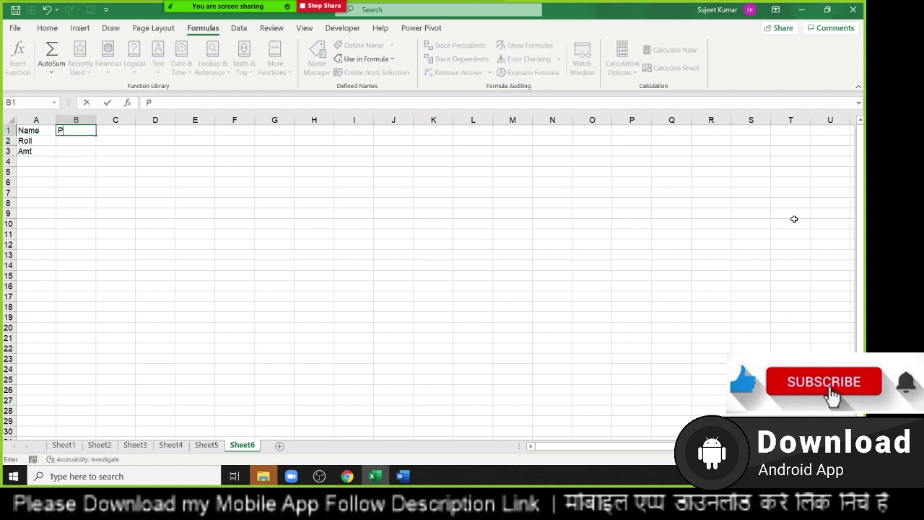
pyautogui.write('uja')
pyautogui.press('Return')
pyautogui.write('1')
pyautogui.press('Return')
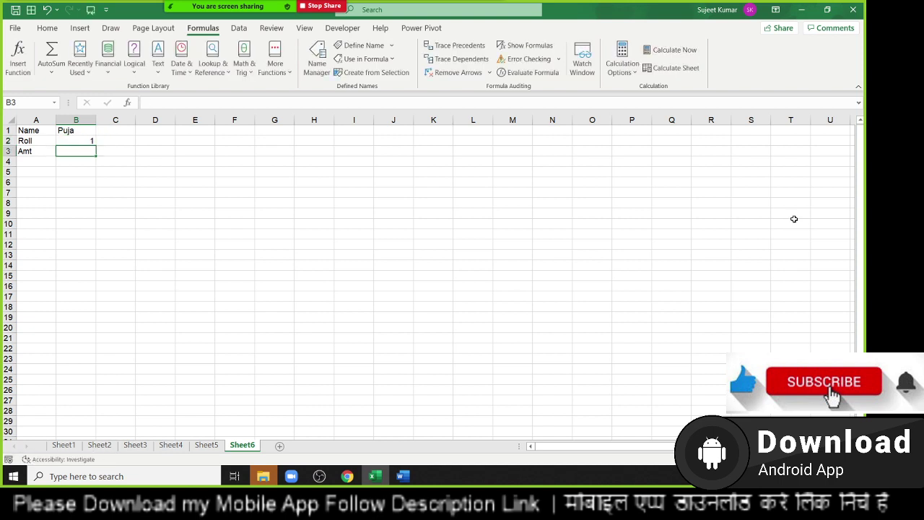
pyautogui.write('52')
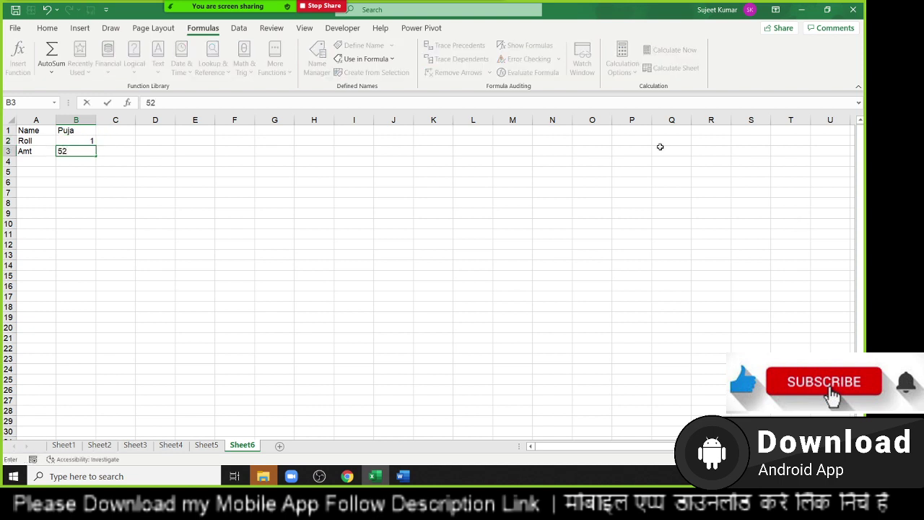
pyautogui.press('Tab')
# Copy the A1:B3 record block four times below it and delete the empty row 13.
pyautogui.moveTo(30, 130); pyautogui.dragTo(72, 153)
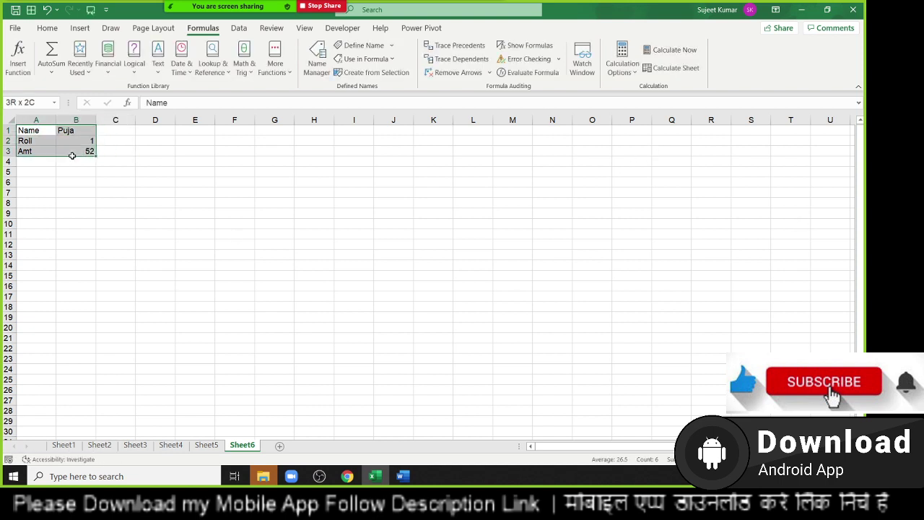
pyautogui.hotkey('ctrl', 'c')
pyautogui.click(33, 163)
pyautogui.hotkey('ctrl', 'v')
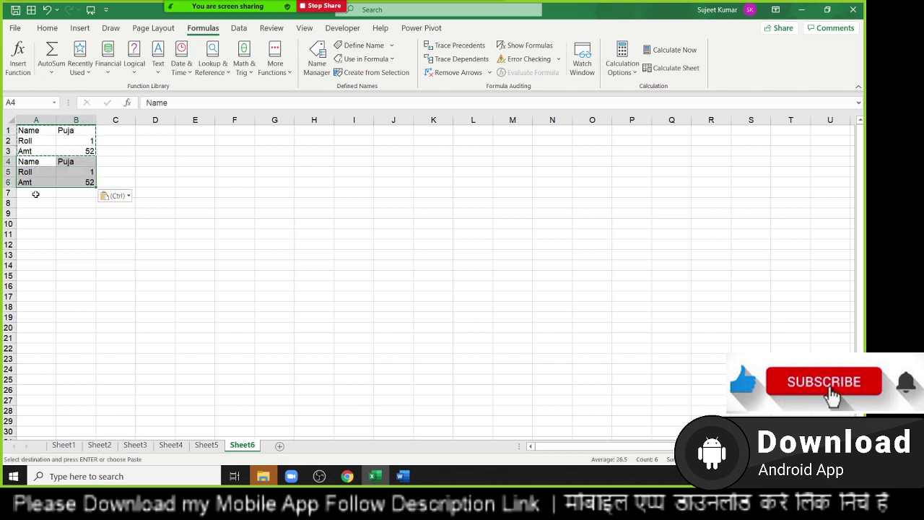
pyautogui.click(35, 198)
pyautogui.hotkey('ctrl', 'v')
pyautogui.click(33, 224)
pyautogui.hotkey('ctrl', 'v')
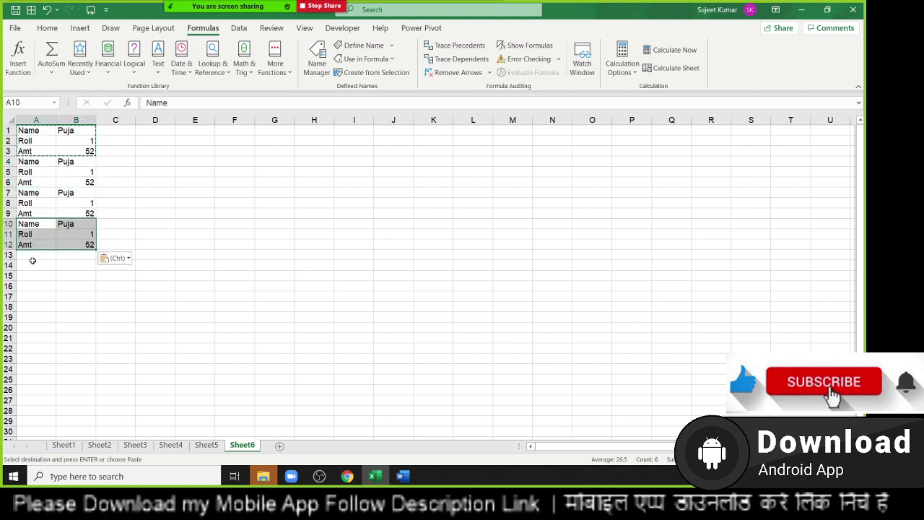
pyautogui.click(33, 266)
pyautogui.hotkey('ctrl', 'v')
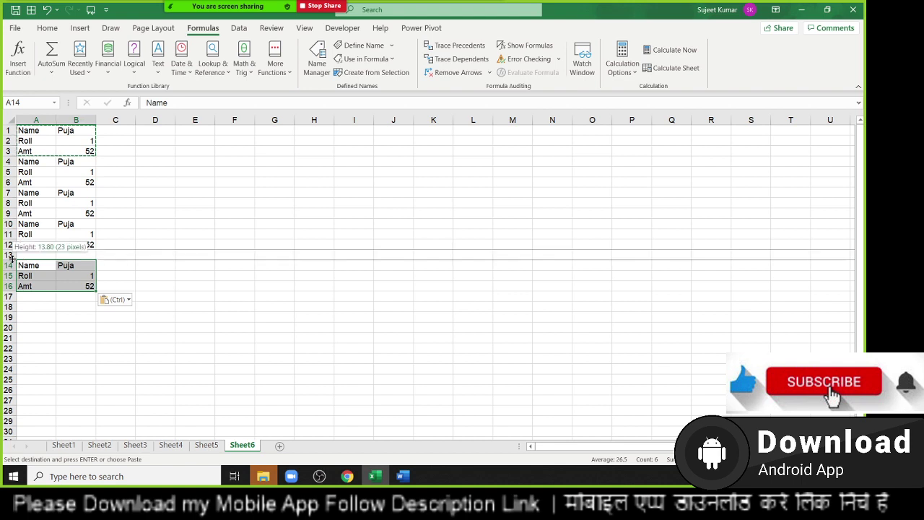
pyautogui.click(10, 256)
pyautogui.hotkey('ctrl', '-')
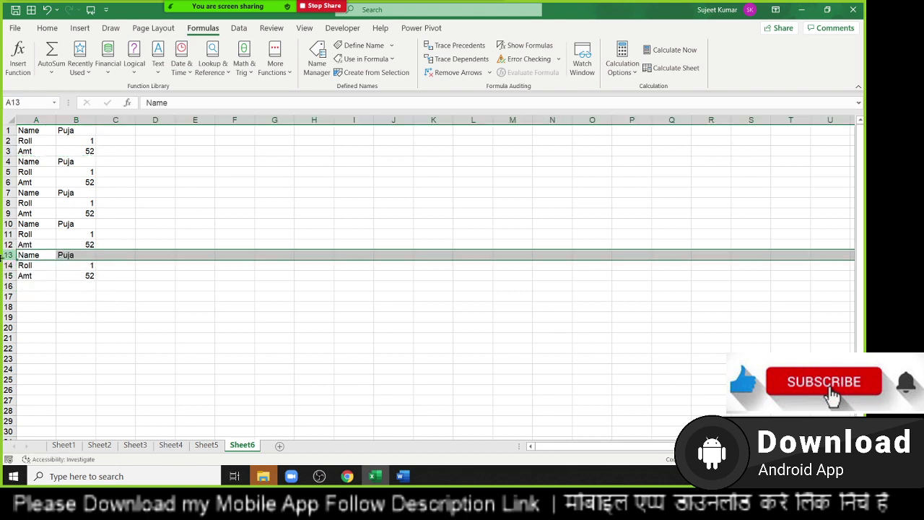
# Rename two of the copied Amt labels to MRP and COM.
pyautogui.click(20, 153)
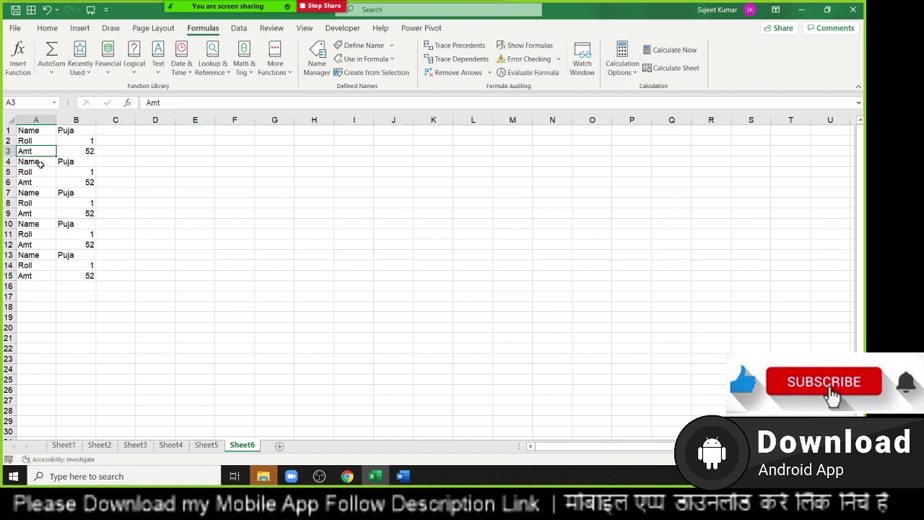
pyautogui.click(33, 186)
pyautogui.write('M')
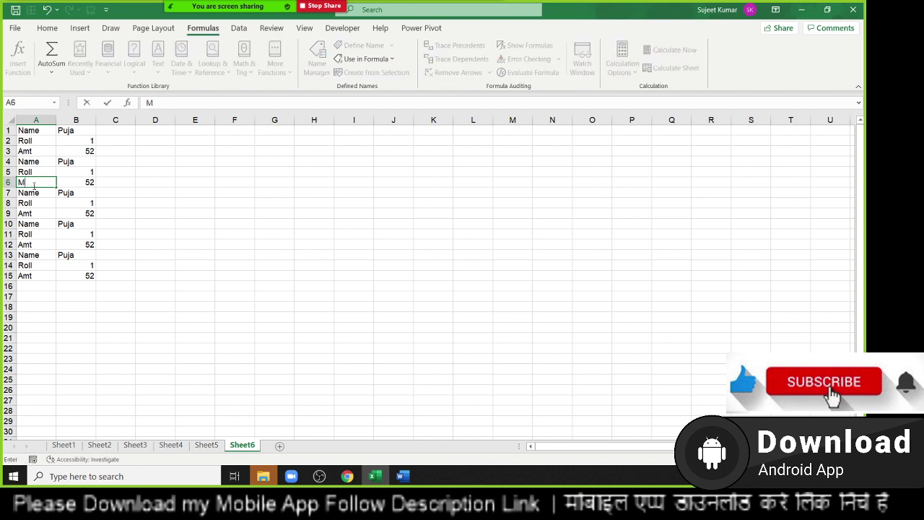
pyautogui.write('RP')
pyautogui.press('Return')
pyautogui.press('Return')
pyautogui.press('Return')
pyautogui.write('CO')
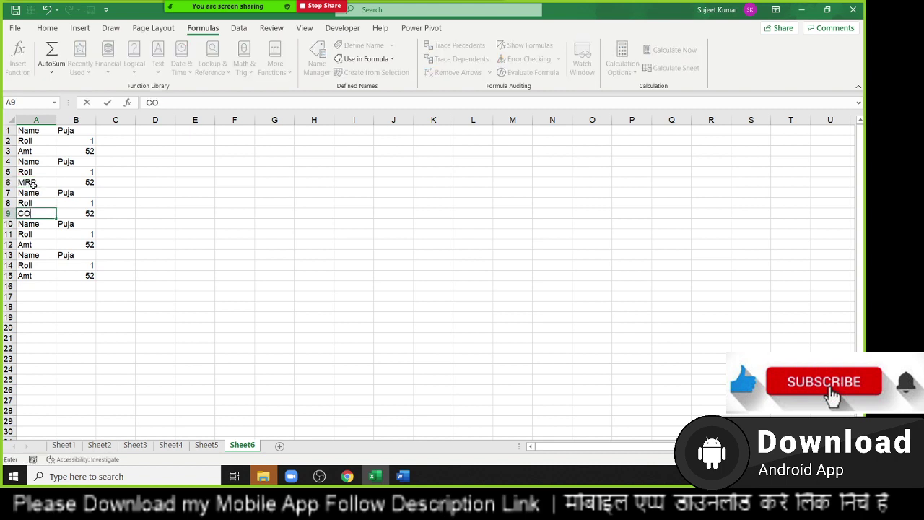
pyautogui.write('M')
pyautogui.press('Return')
pyautogui.press('Return')
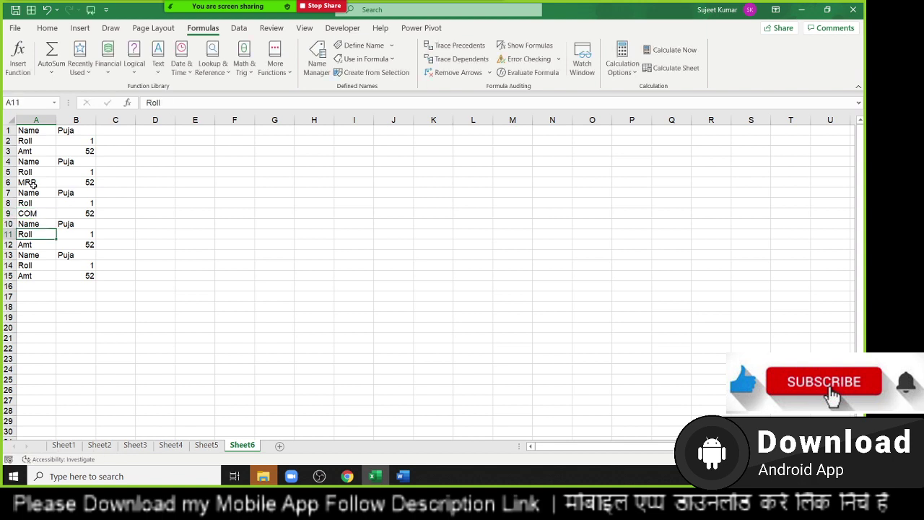
# Set the amounts to 85 in B9, 65 in B12, 78 in B15 and 74 in B3.
pyautogui.press('Up')
pyautogui.press('Up')
pyautogui.press('Up')
pyautogui.press('Right')
pyautogui.press('Right')
pyautogui.press('Down')
pyautogui.press('Left')
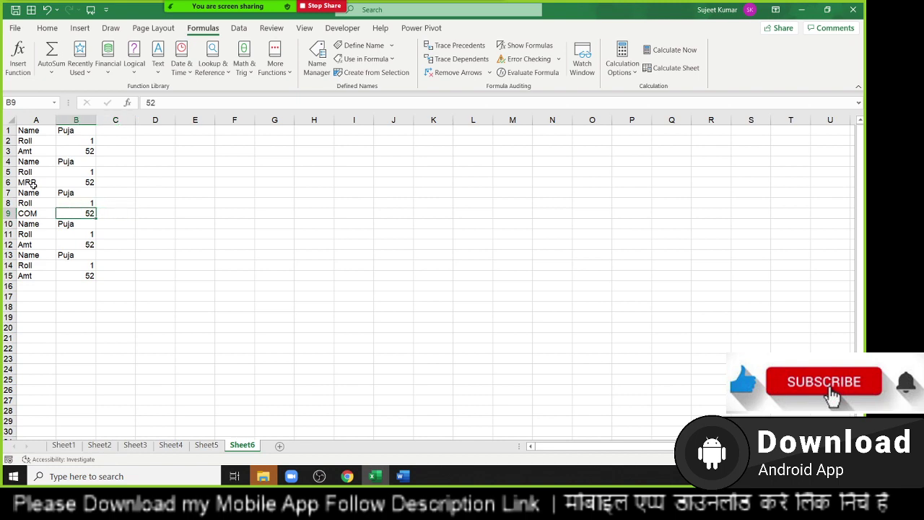
pyautogui.write('85')
pyautogui.press('Return')
pyautogui.press('Down')
pyautogui.press('Down')
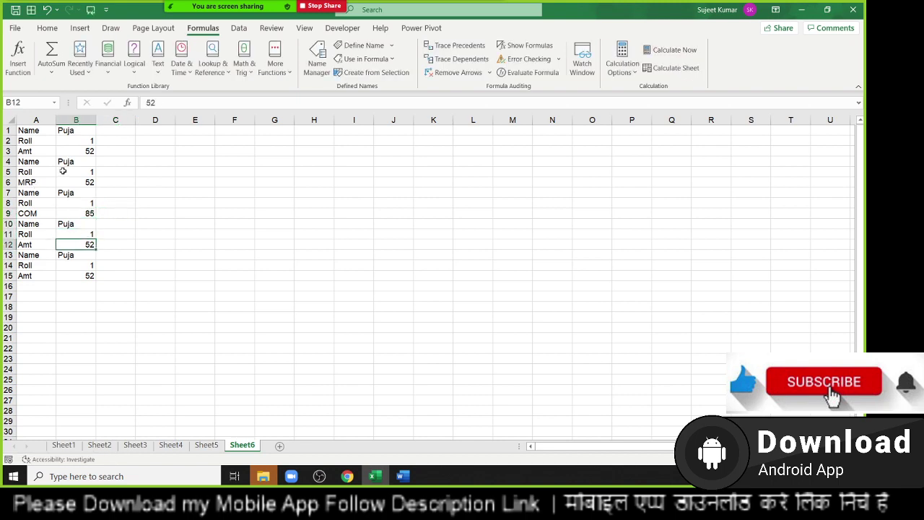
pyautogui.write('65')
pyautogui.press('Return')
pyautogui.press('Down')
pyautogui.press('Down')
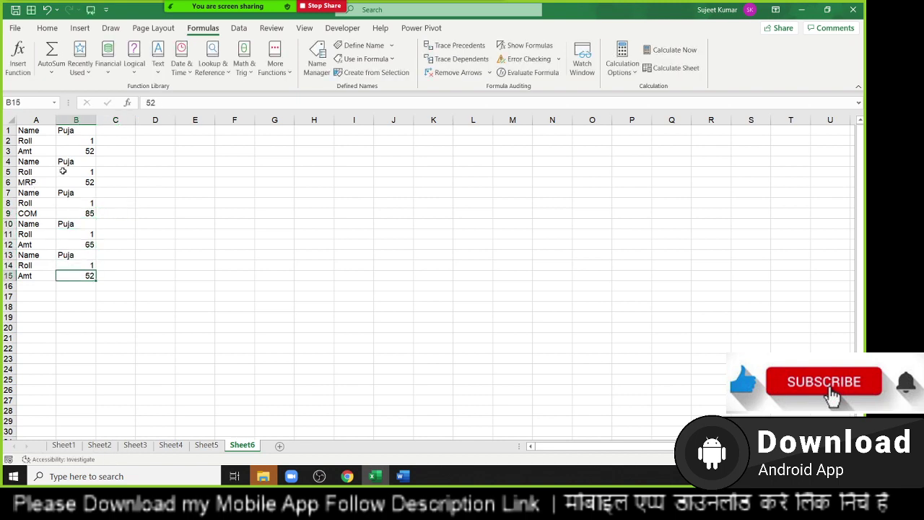
pyautogui.write('78')
pyautogui.press('Up')
pyautogui.press('Up')
pyautogui.press('Up')
pyautogui.press('Up')
pyautogui.press('Up')
pyautogui.press('Up')
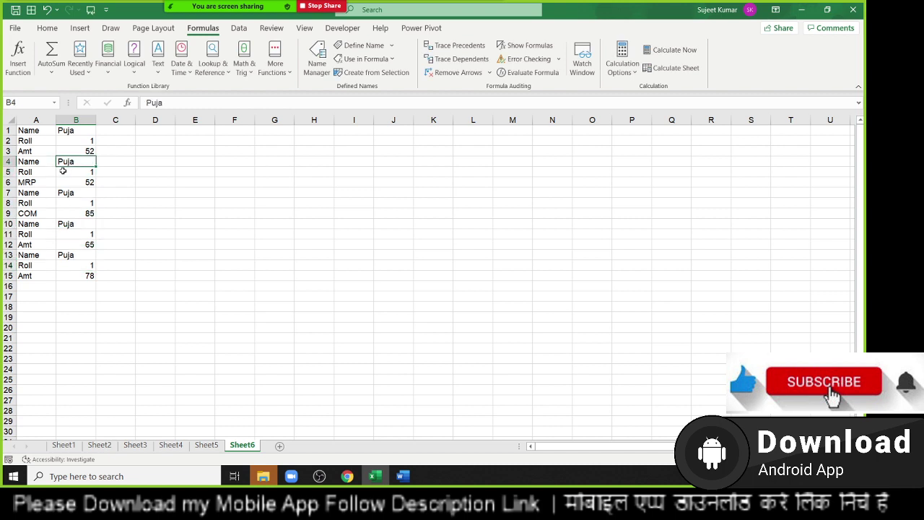
pyautogui.press('Up')
pyautogui.write('74')
pyautogui.press('Right')
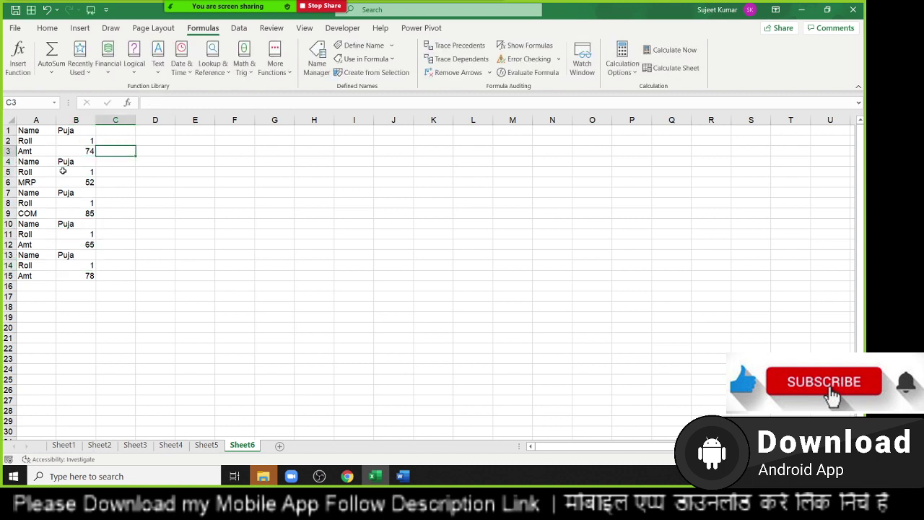
pyautogui.press('Right')
pyautogui.press('Right')
pyautogui.press('Up')
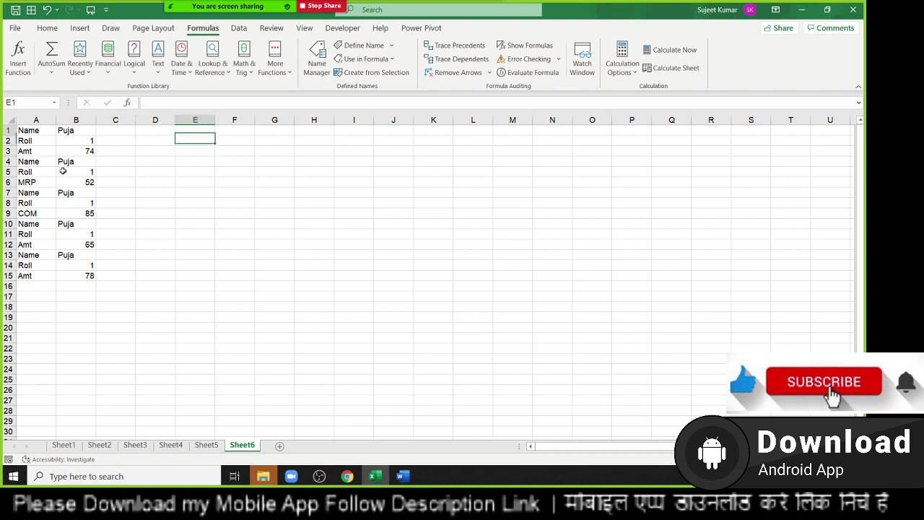
pyautogui.press('Left')
pyautogui.press('Left')
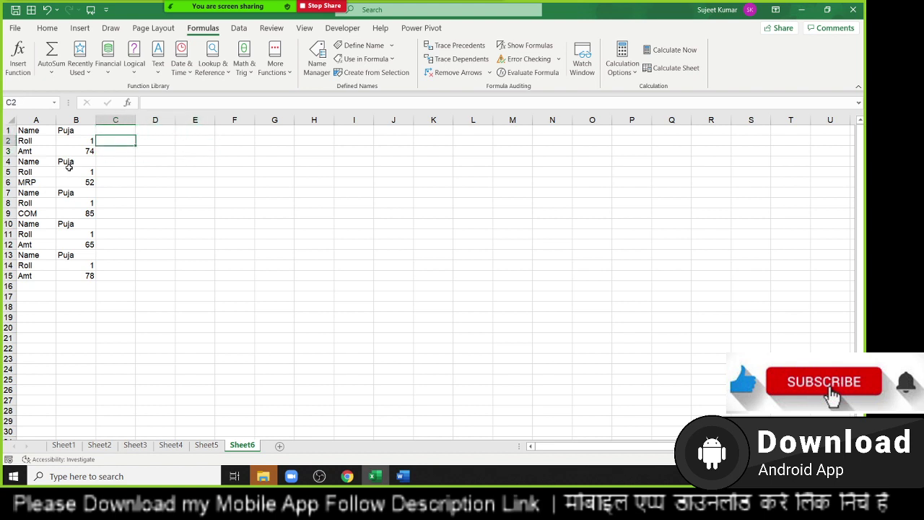
pyautogui.write('=')
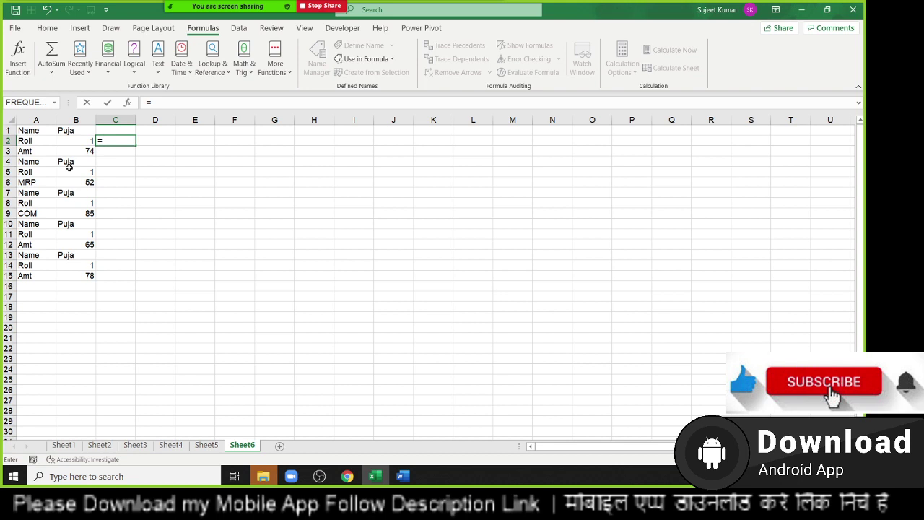
pyautogui.write('r')
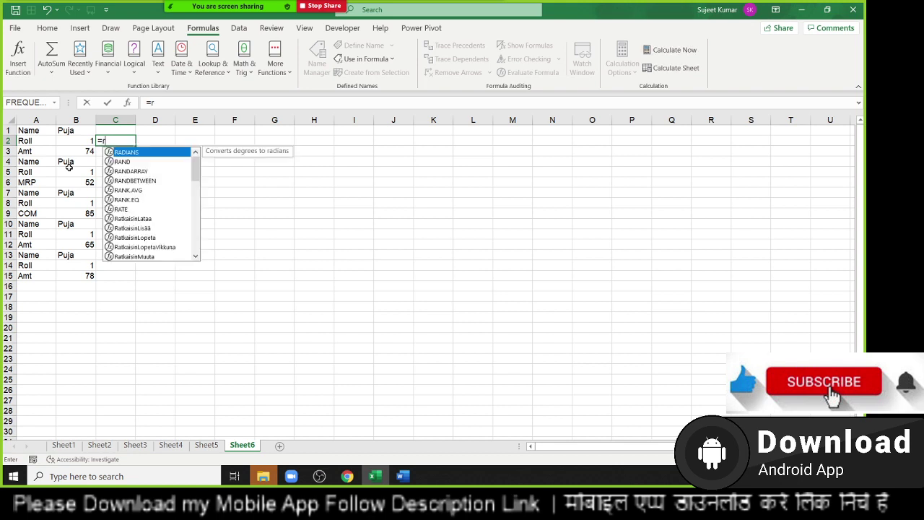
pyautogui.write('ow')
pyautogui.press('Tab')
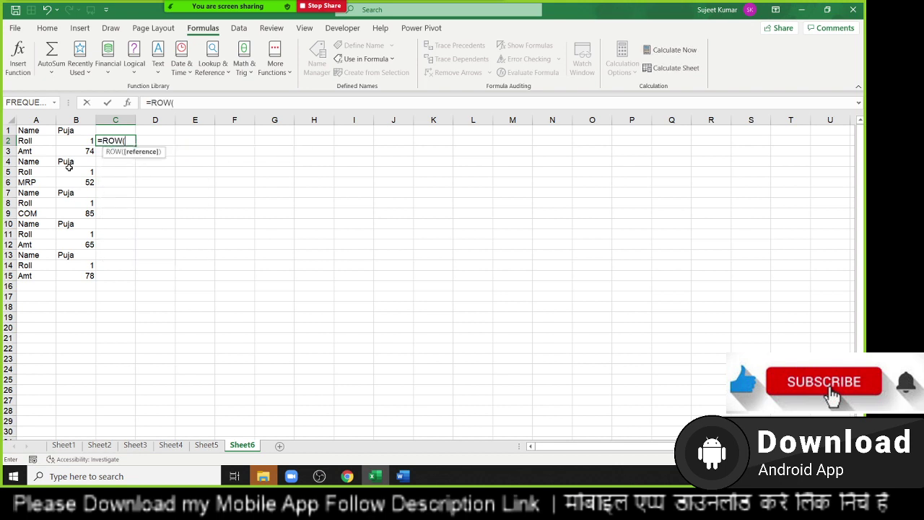
pyautogui.hotkey('ctrl', 'Return')
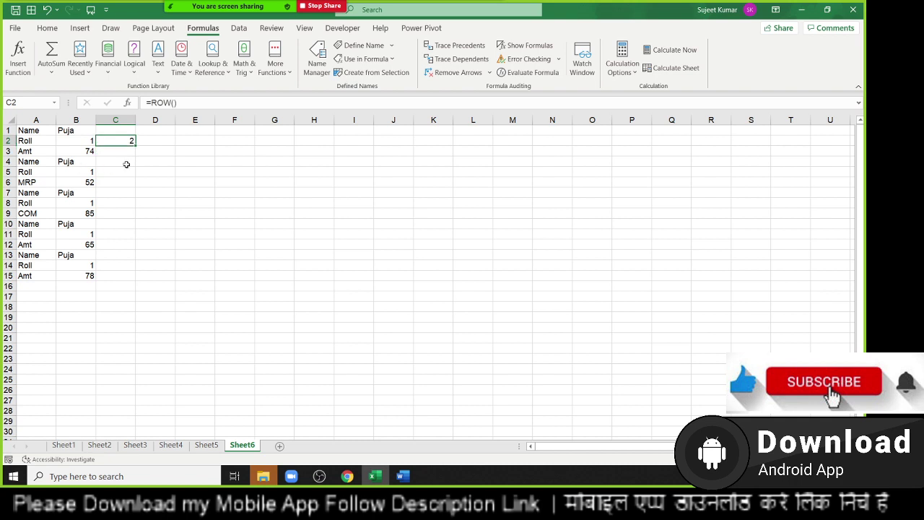
pyautogui.click(202, 107)
pyautogui.write('-')
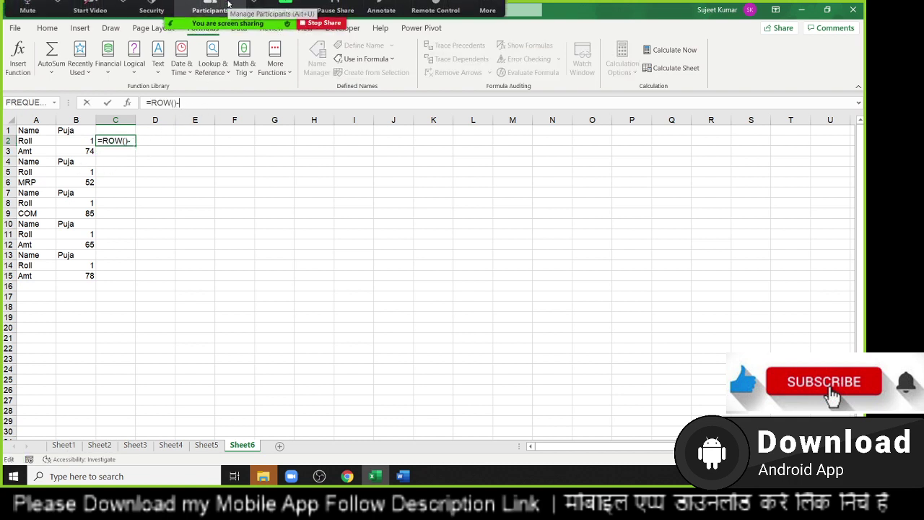
pyautogui.press('Return')
pyautogui.click(129, 142)
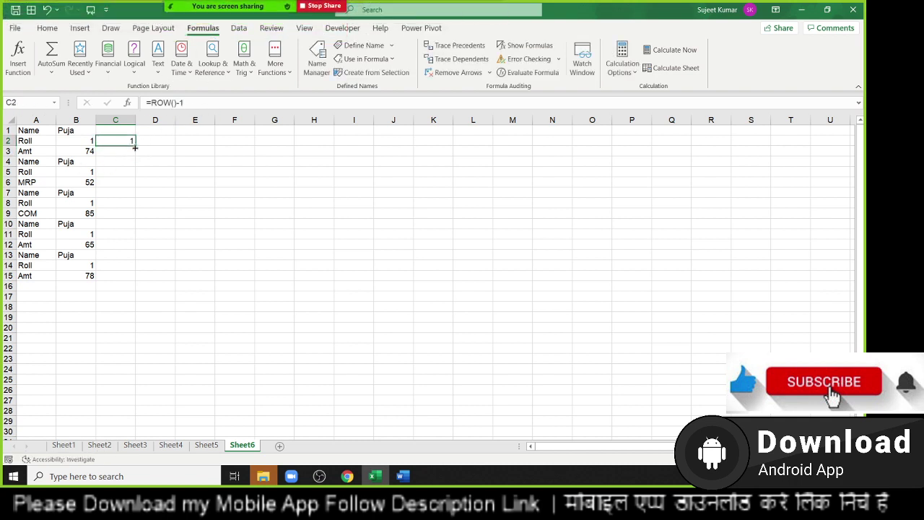
pyautogui.doubleClick(135, 146)
pyautogui.click(163, 140)
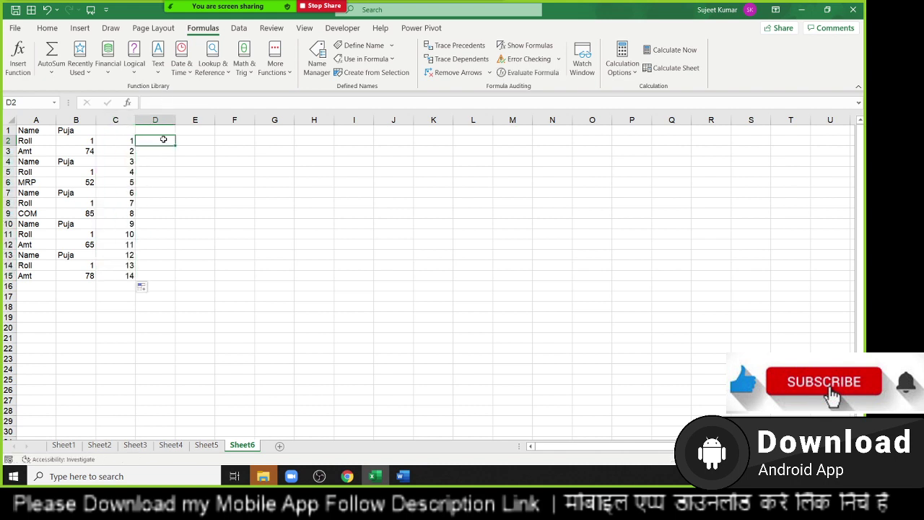
pyautogui.write('=mo')
pyautogui.press('Tab')
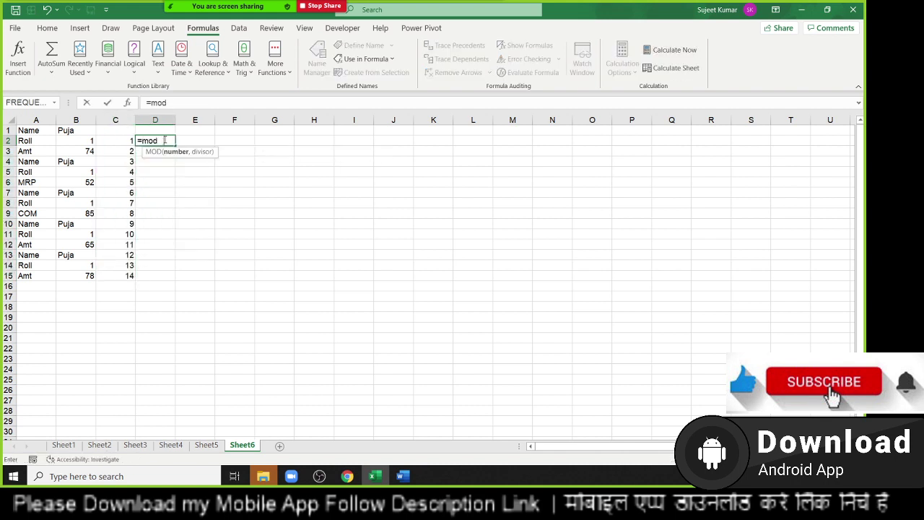
pyautogui.click(115, 140)
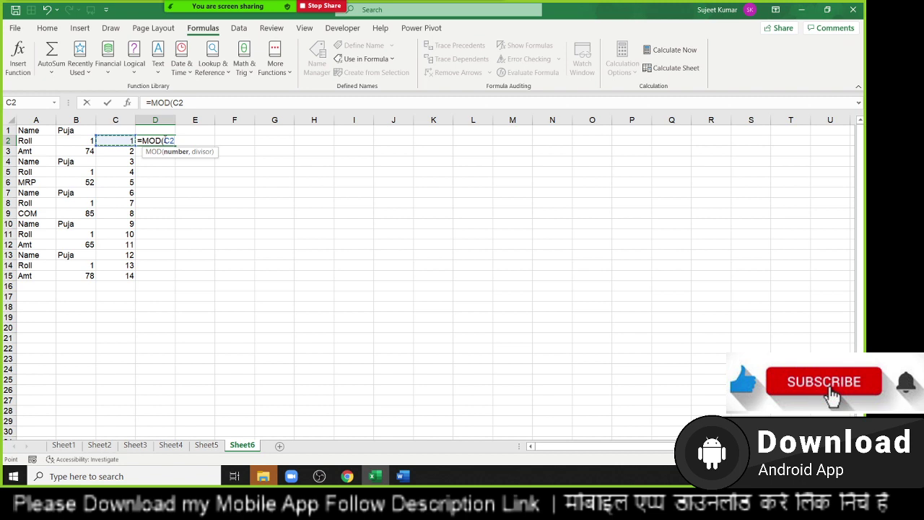
pyautogui.write(',3')
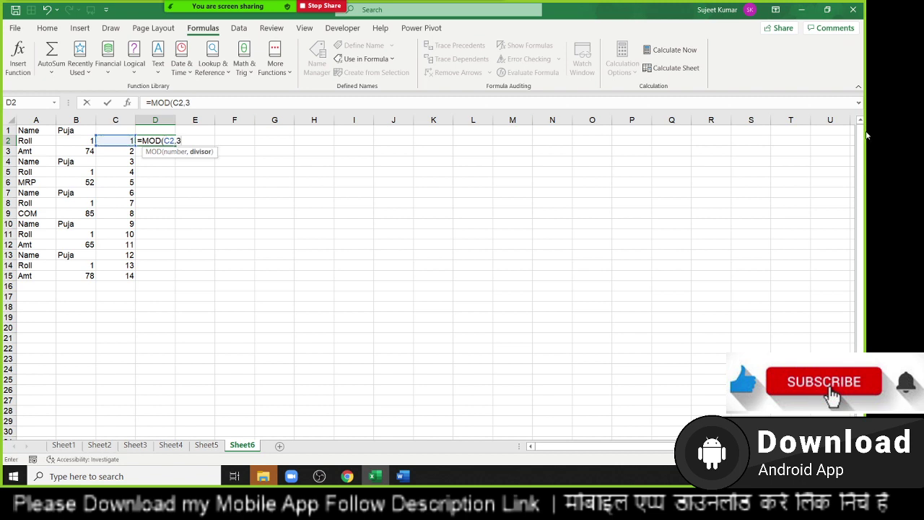
pyautogui.press('Return')
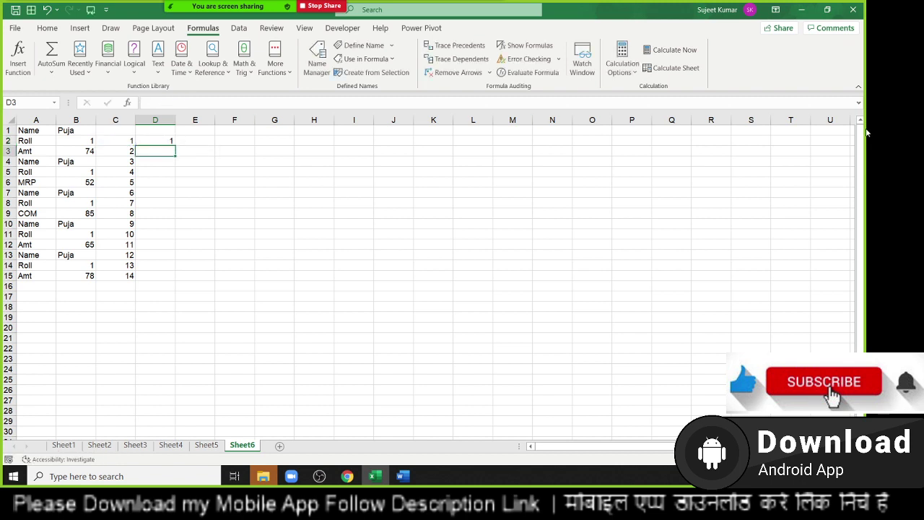
pyautogui.click(161, 141)
pyautogui.doubleClick(173, 148)
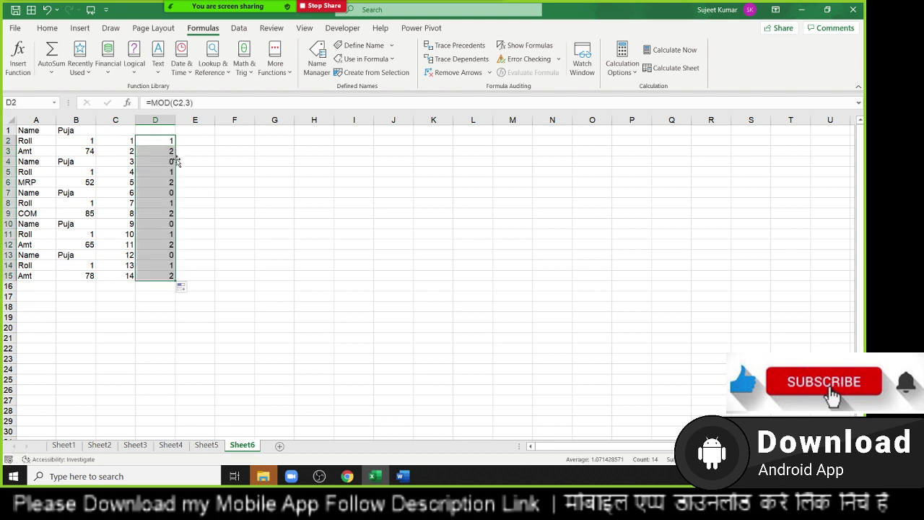
pyautogui.click(163, 193)
pyautogui.click(207, 147)
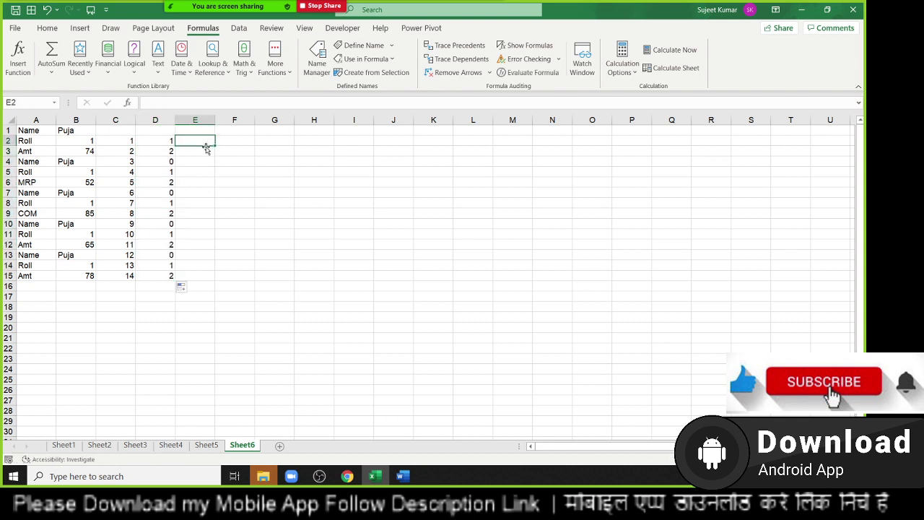
pyautogui.write('=si')
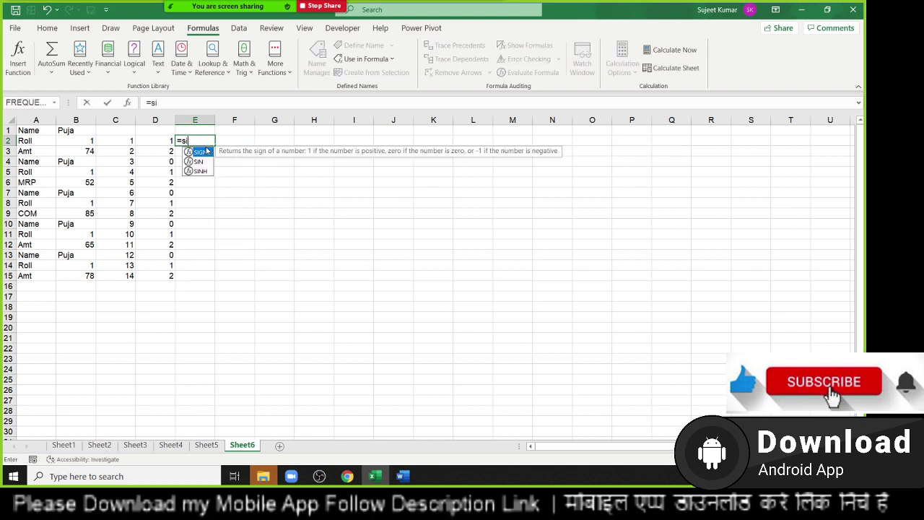
pyautogui.press('BackSpace')
pyautogui.write('um')
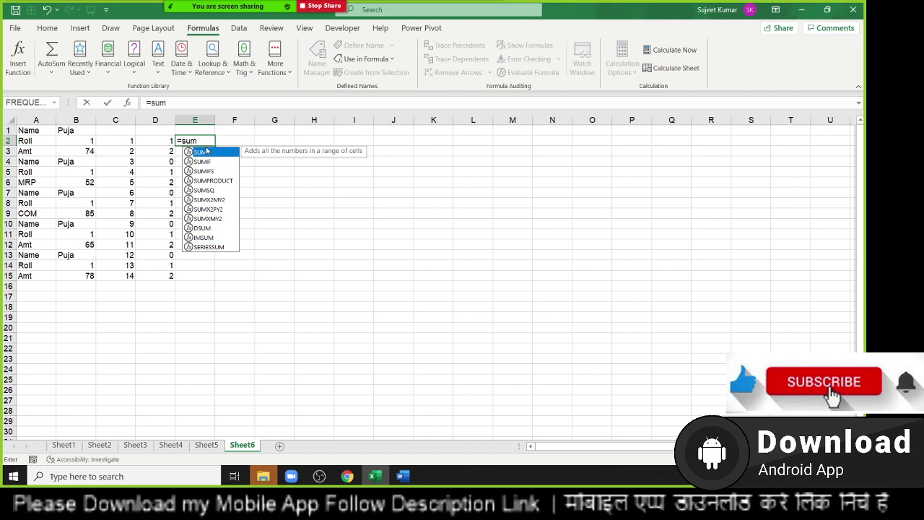
pyautogui.press('Escape')
pyautogui.press('Escape')
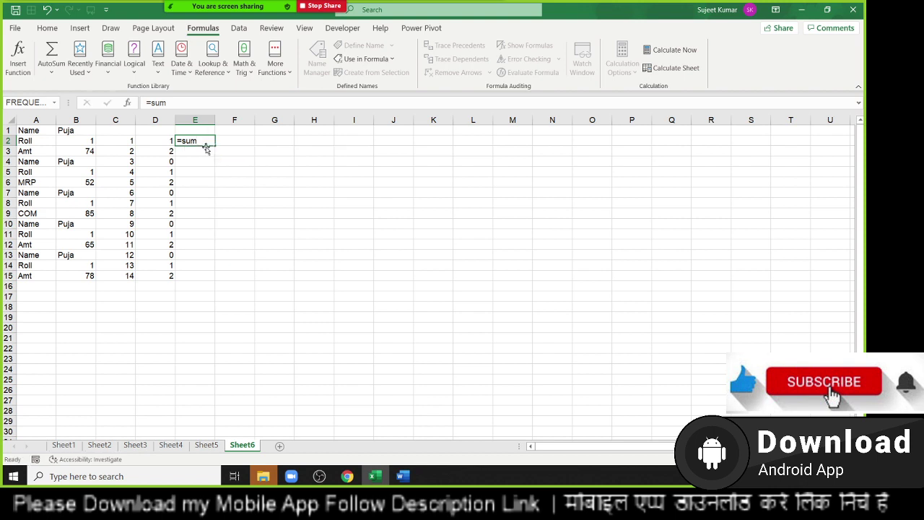
pyautogui.press('Left')
pyautogui.press('Left')
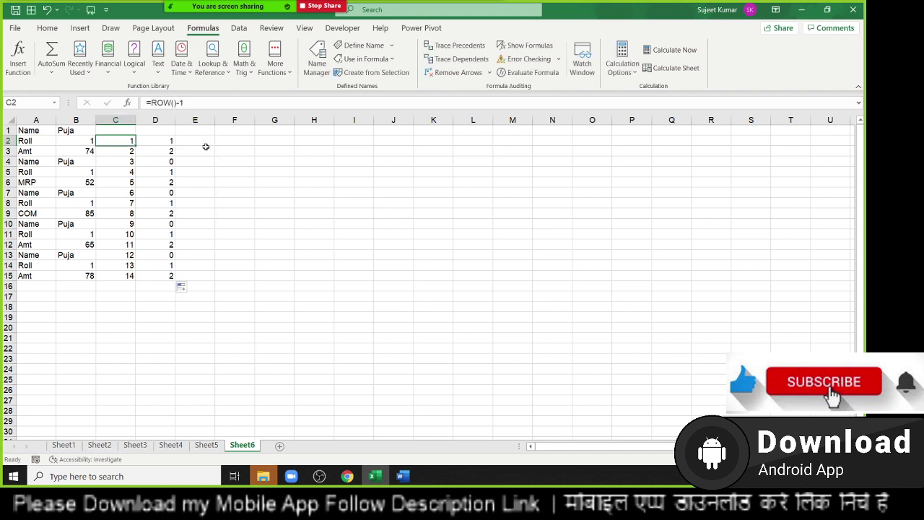
pyautogui.press('F2')
pyautogui.press('BackSpace')
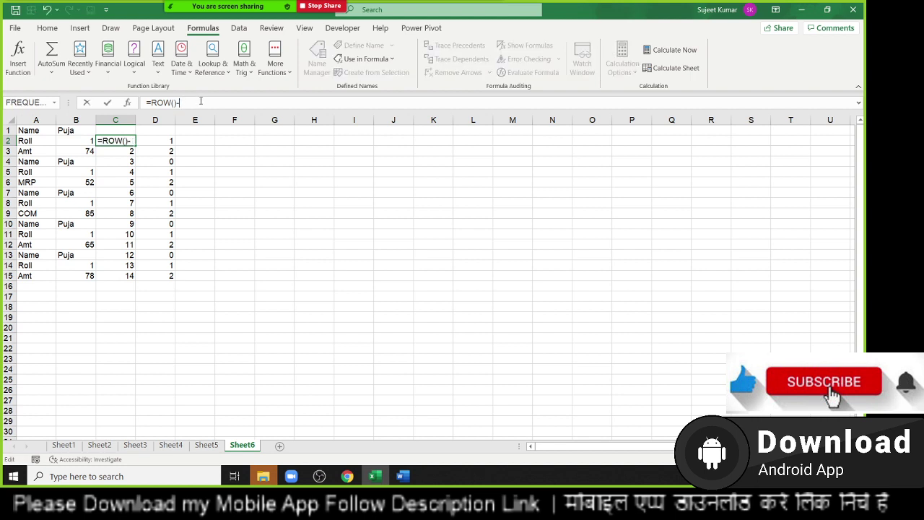
pyautogui.hotkey('ctrl', 'Return')
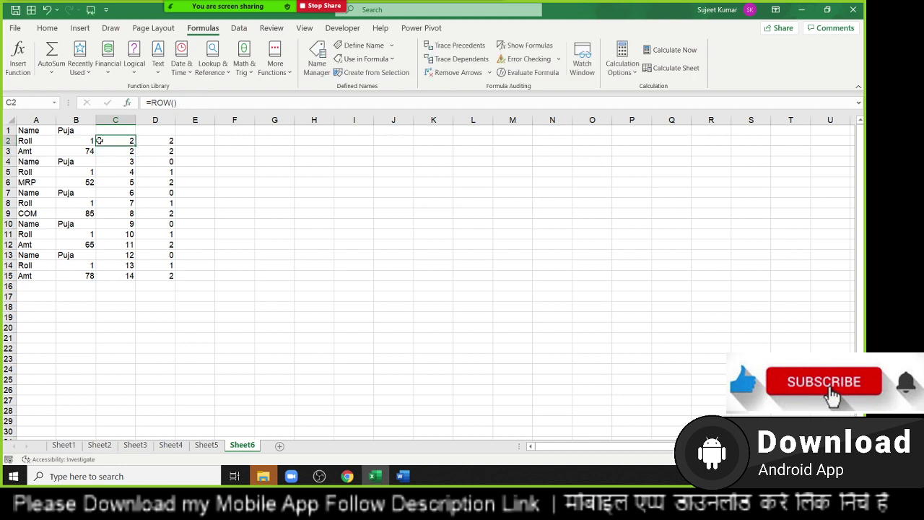
pyautogui.doubleClick(135, 147)
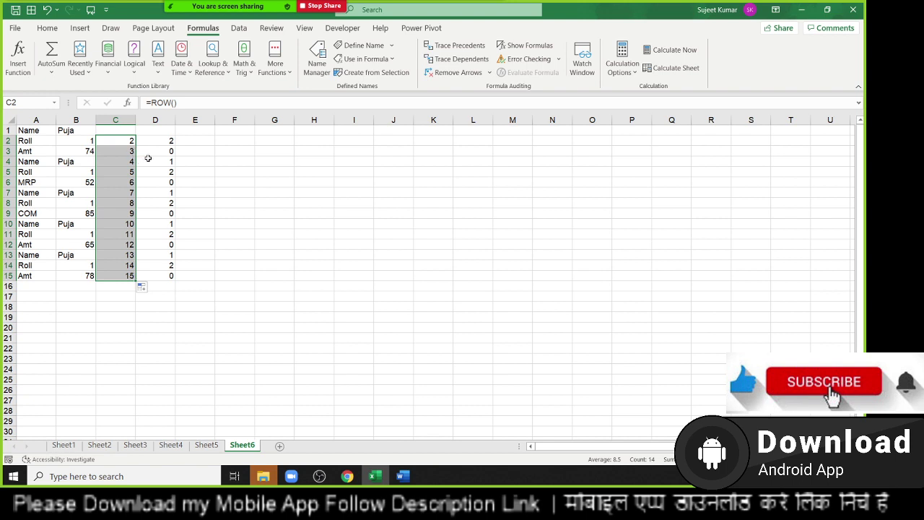
pyautogui.moveTo(123, 132); pyautogui.dragTo(185, 278)
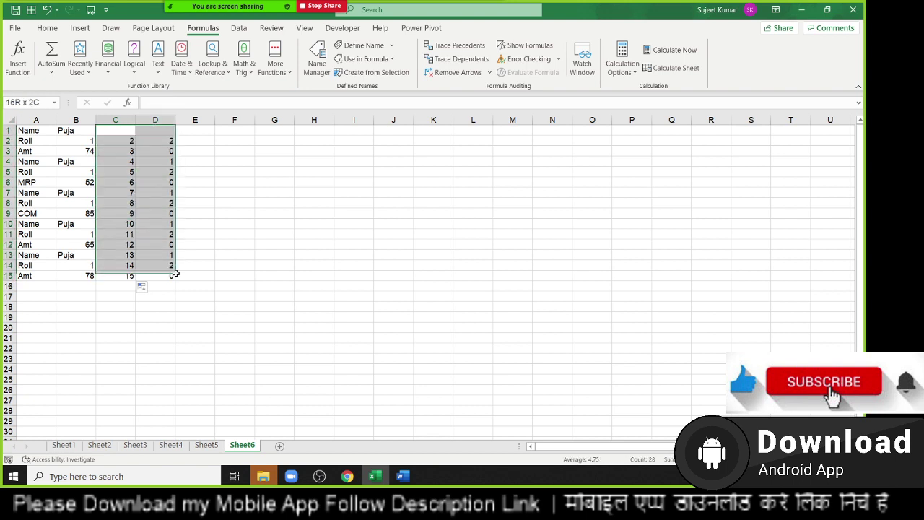
pyautogui.press('Delete')
# Start the formula =SUM(IF( in cell E3.
pyautogui.press('Right')
pyautogui.press('Right')
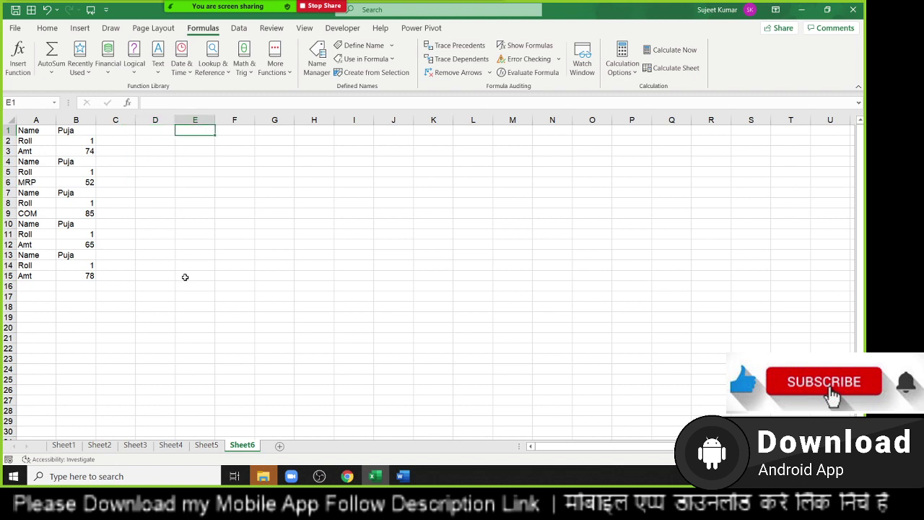
pyautogui.press('Right')
pyautogui.press('Down')
pyautogui.press('Left')
pyautogui.press('Down')
pyautogui.write('=')
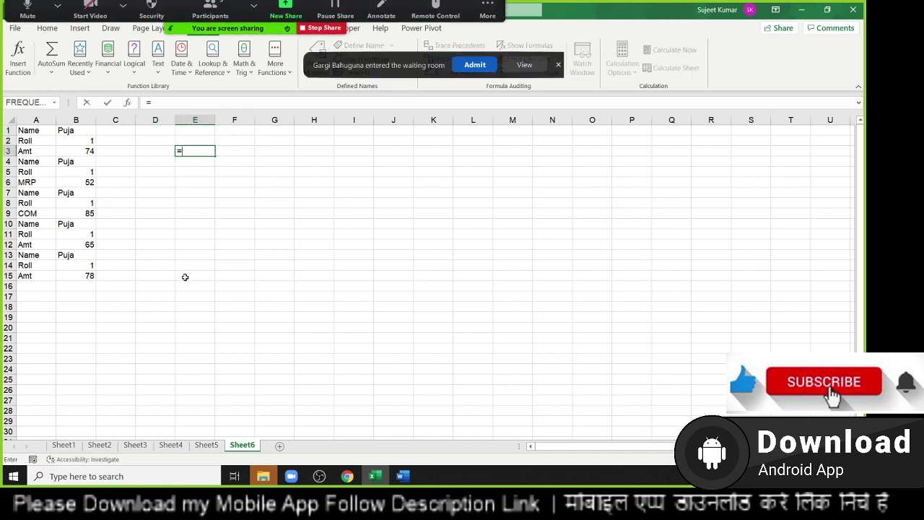
pyautogui.write('sum')
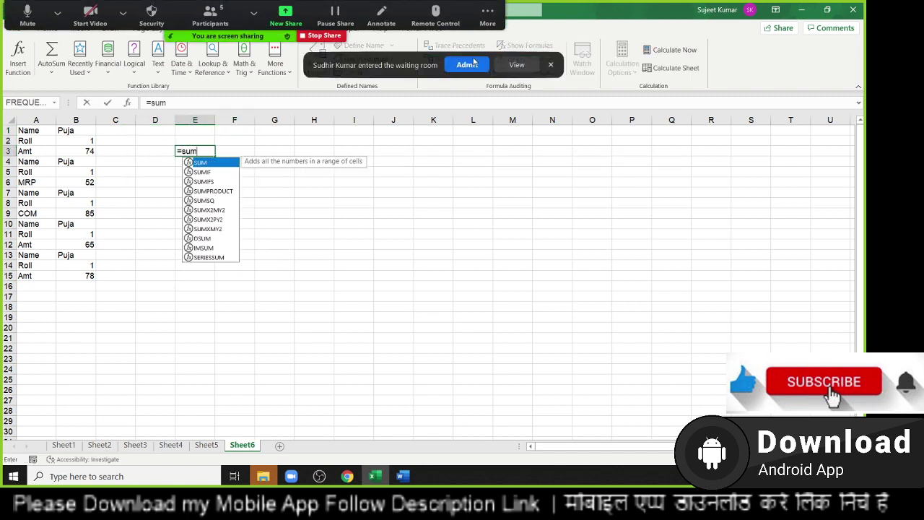
pyautogui.press('Tab')
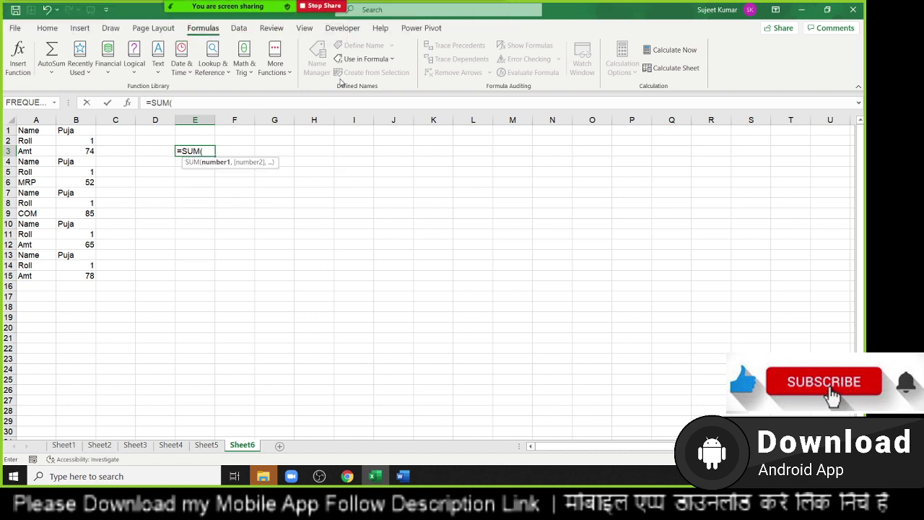
pyautogui.write('if')
pyautogui.press('Tab')
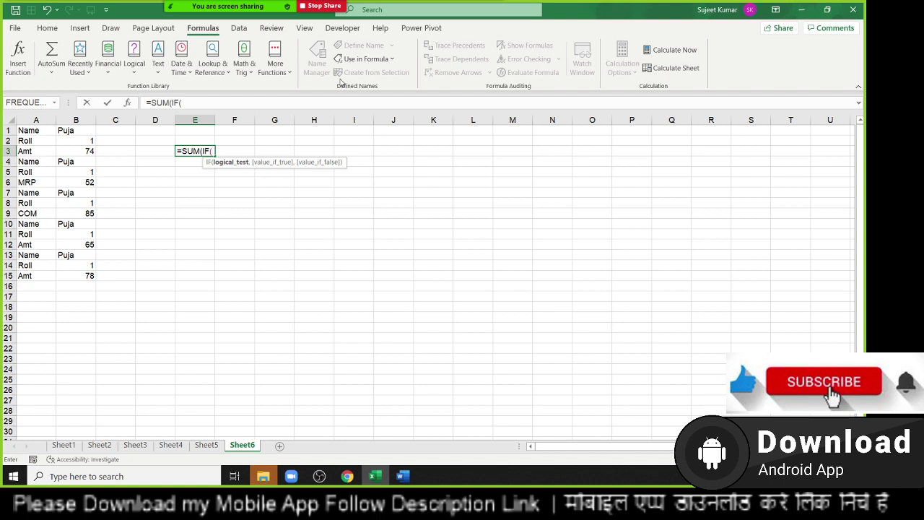
# Complete it as =SUM(IF(MOD(ROW(B1:B15),3)=0,B1:B15)) and enter it, giving 354.
pyautogui.write('mod')
pyautogui.press('Tab')
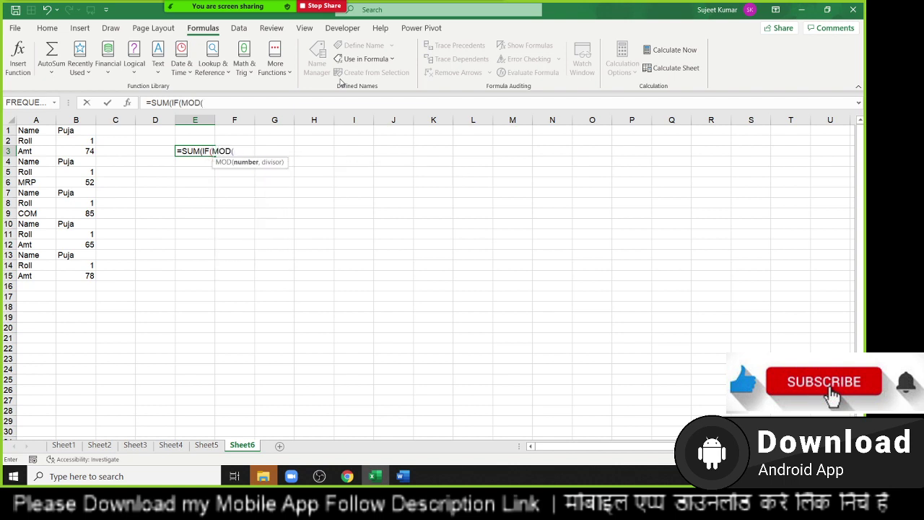
pyautogui.write('row')
pyautogui.press('Tab')
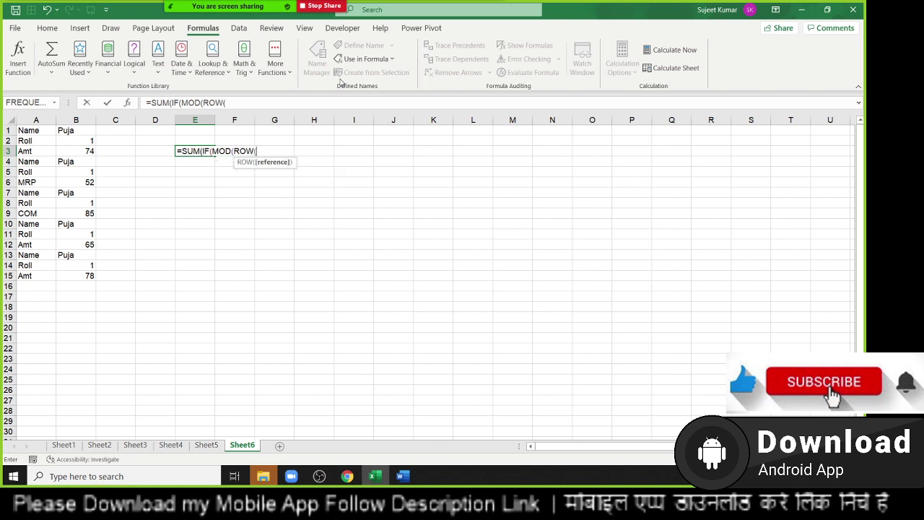
pyautogui.click(81, 130)
pyautogui.moveTo(81, 130); pyautogui.dragTo(87, 275)
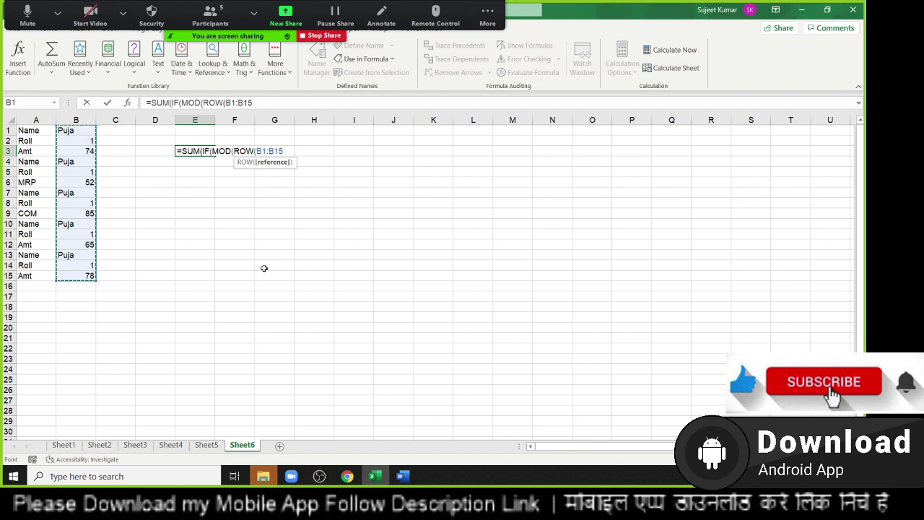
pyautogui.write(')')
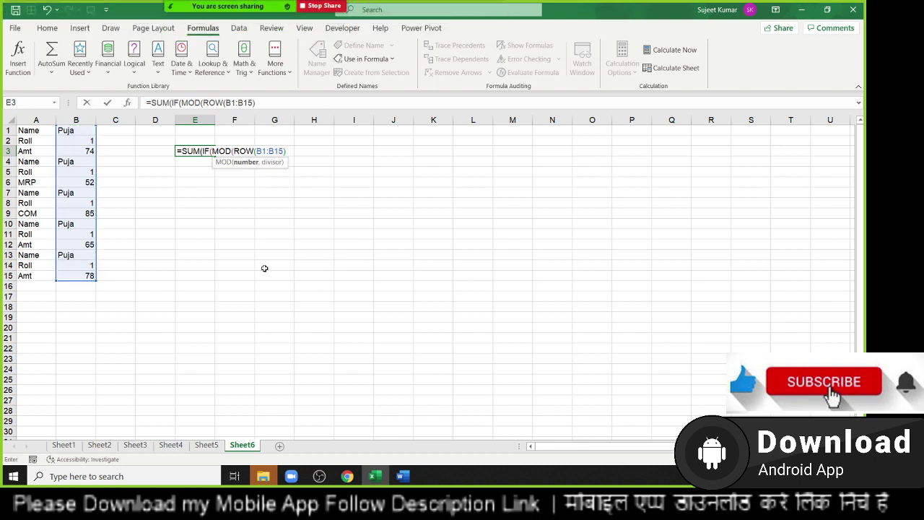
pyautogui.write(',3')
pyautogui.write(')=0,')
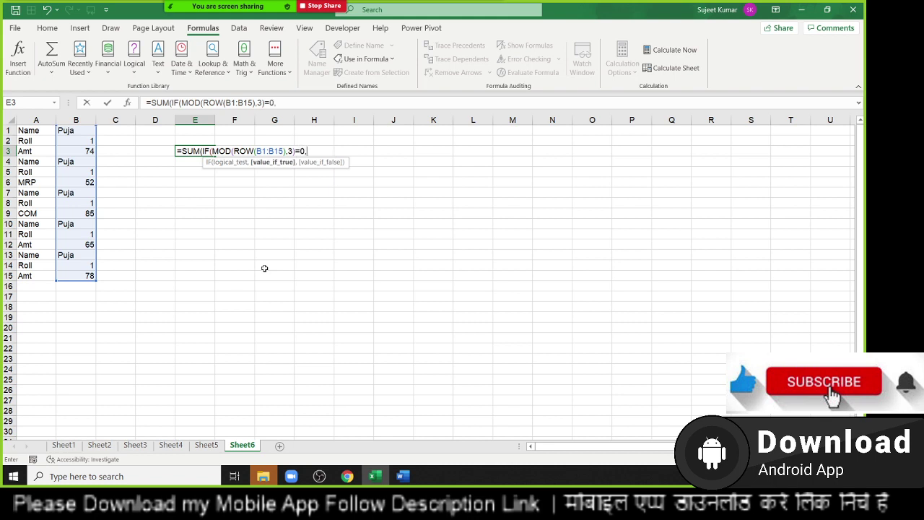
pyautogui.click(65, 130)
pyautogui.moveTo(66, 131); pyautogui.dragTo(74, 276)
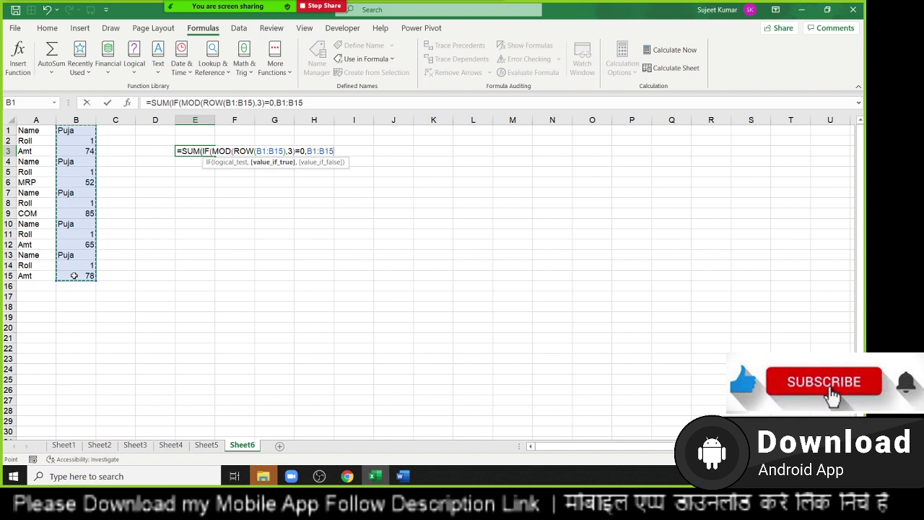
pyautogui.write(')')
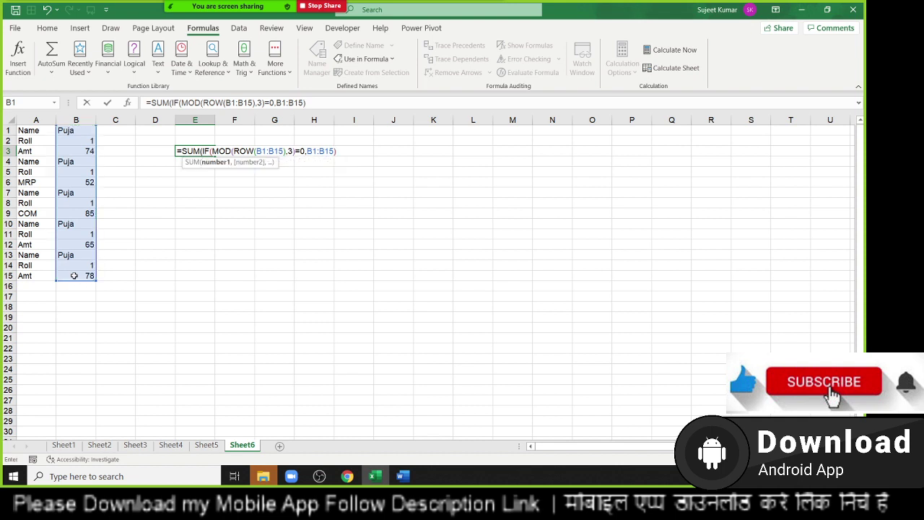
pyautogui.press('Return')
pyautogui.press('Return')
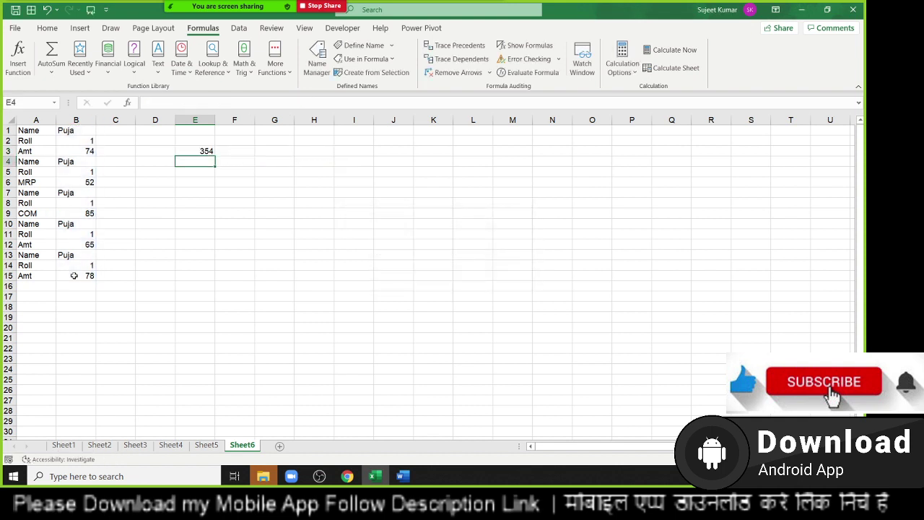
# Step through E3's formula with Evaluate Formula until it reaches 354, then close it.
pyautogui.click(530, 72)
pyautogui.moveTo(483, 169); pyautogui.dragTo(279, 199)
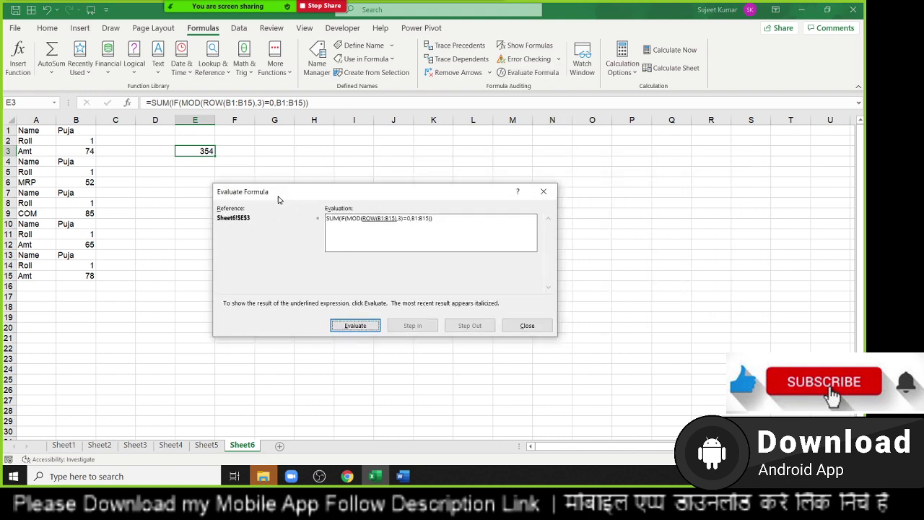
pyautogui.click(360, 327)
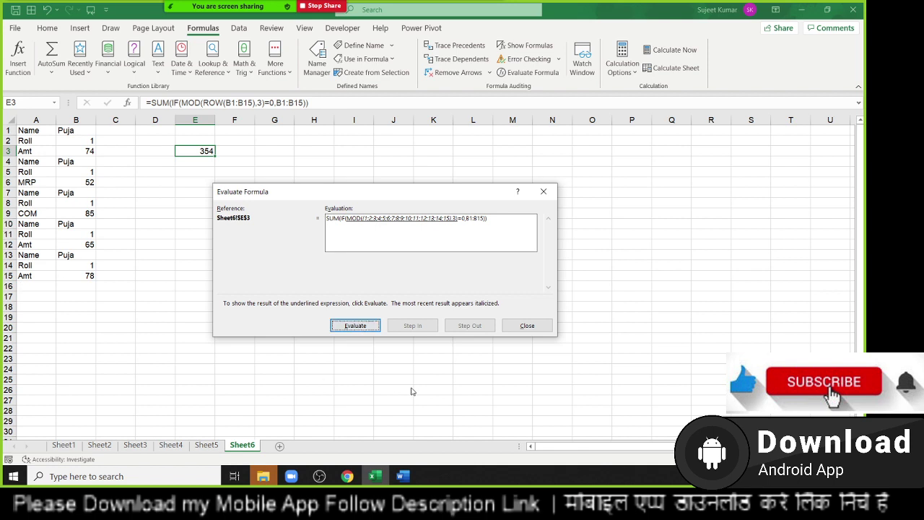
pyautogui.click(365, 329)
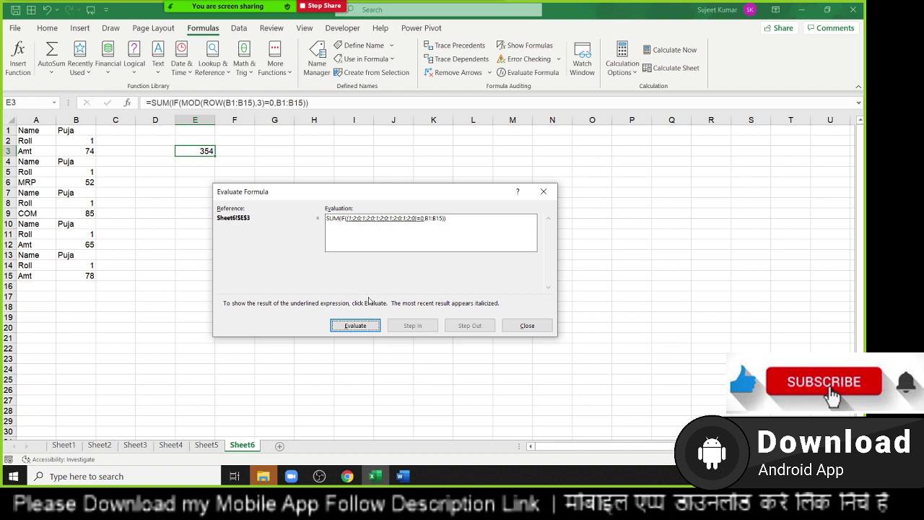
pyautogui.click(364, 327)
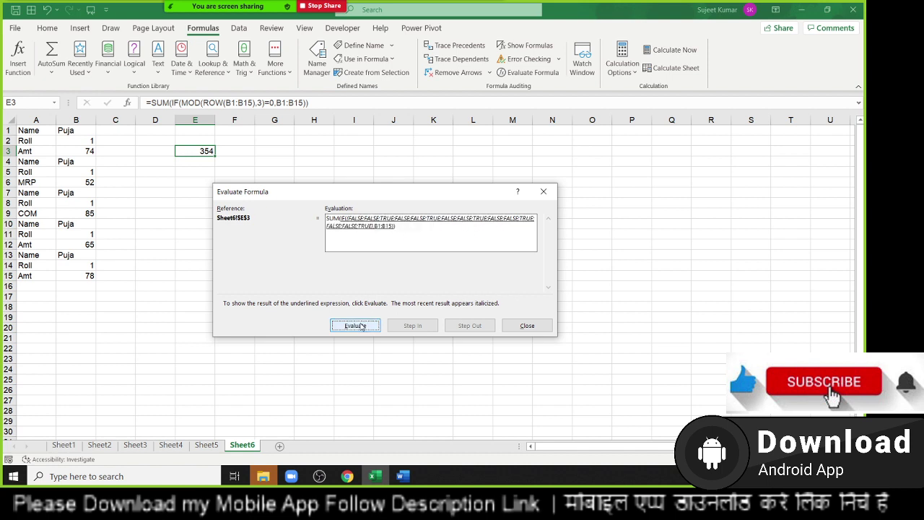
pyautogui.click(362, 326)
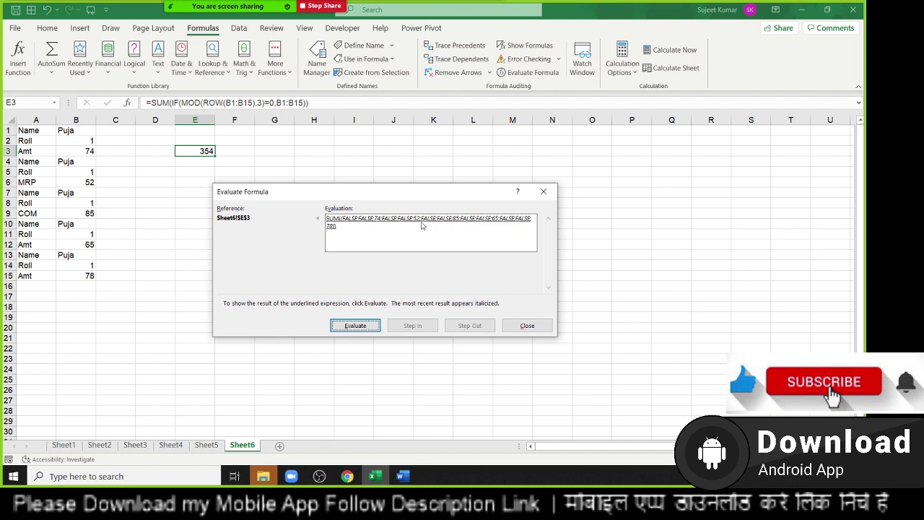
pyautogui.click(375, 326)
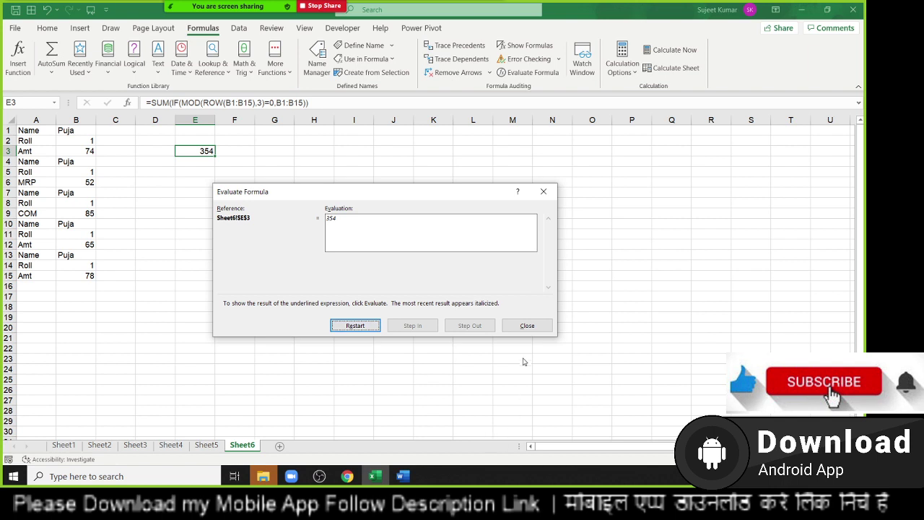
pyautogui.click(526, 327)
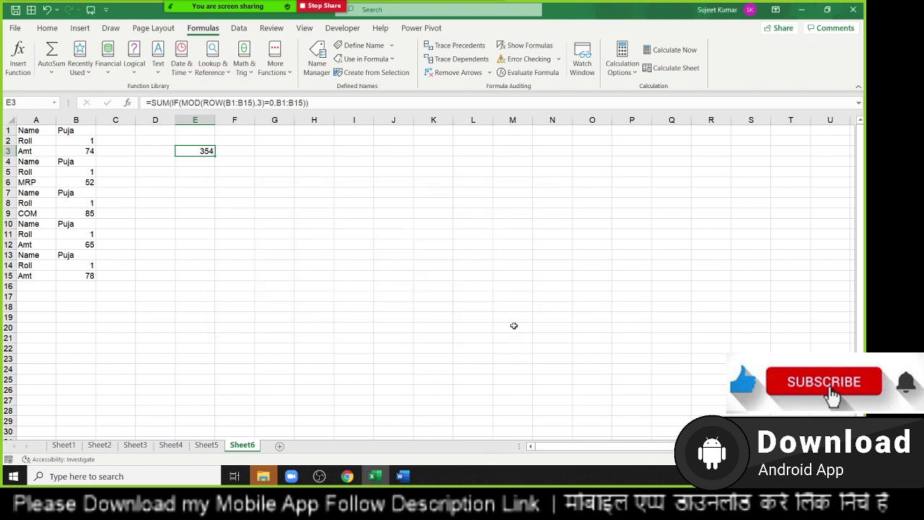
# Recheck E3's formula and add a new blank worksheet, Sheet7.
pyautogui.doubleClick(182, 151)
pyautogui.press('Return')
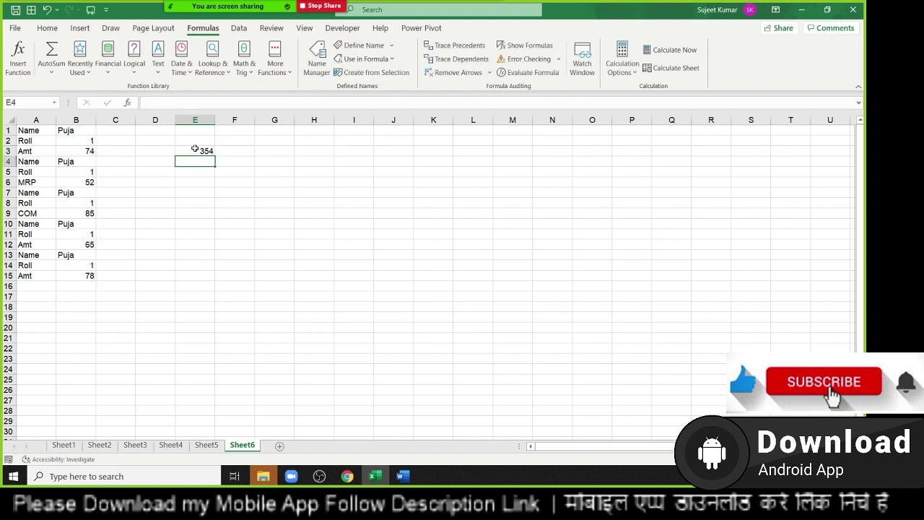
pyautogui.click(198, 151)
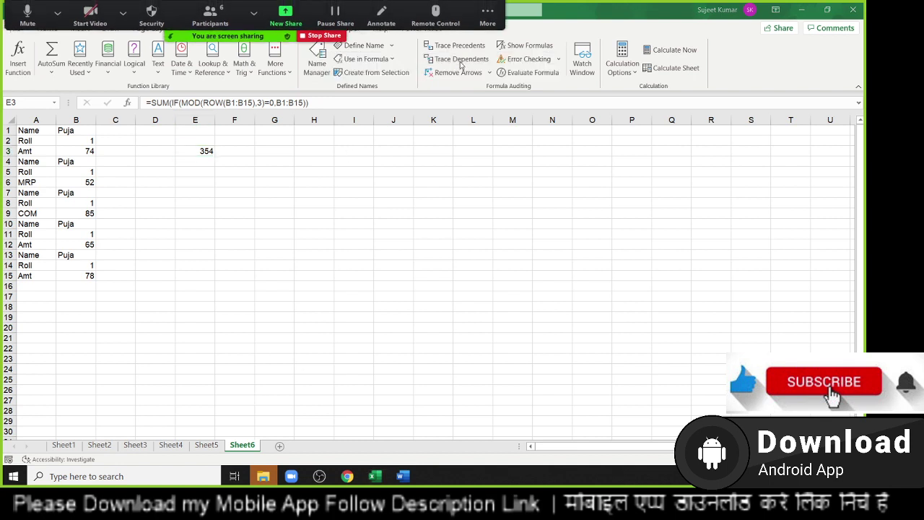
pyautogui.click(164, 236)
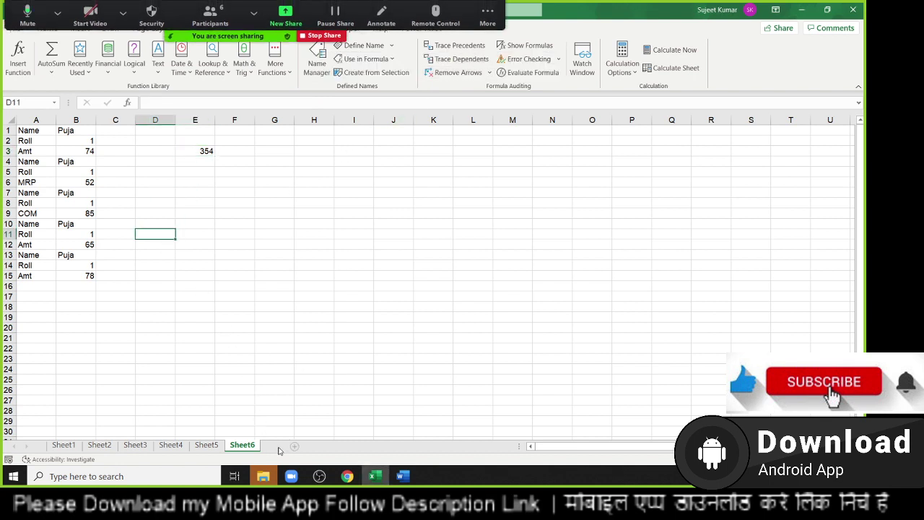
pyautogui.click(280, 446)
# Enter the header Sales in A1 and =RANDBETWEEN(10,90) in A2.
pyautogui.write('Sales')
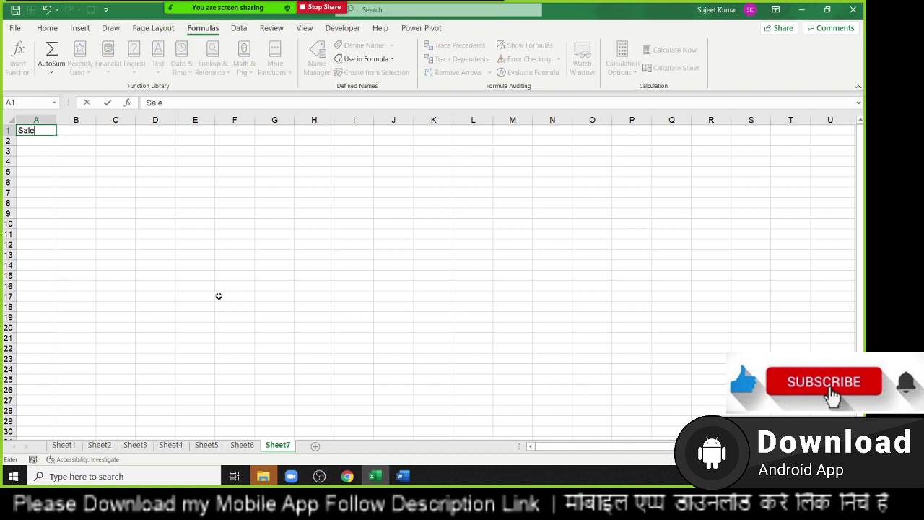
pyautogui.press('Return')
pyautogui.write('=ra')
pyautogui.press('Down')
pyautogui.press('Down')
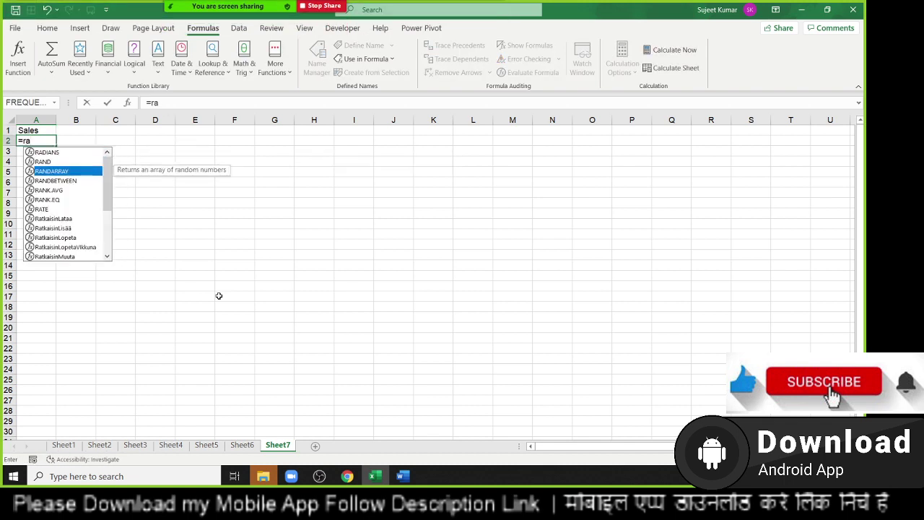
pyautogui.press('Down')
pyautogui.press('Tab')
pyautogui.write('10')
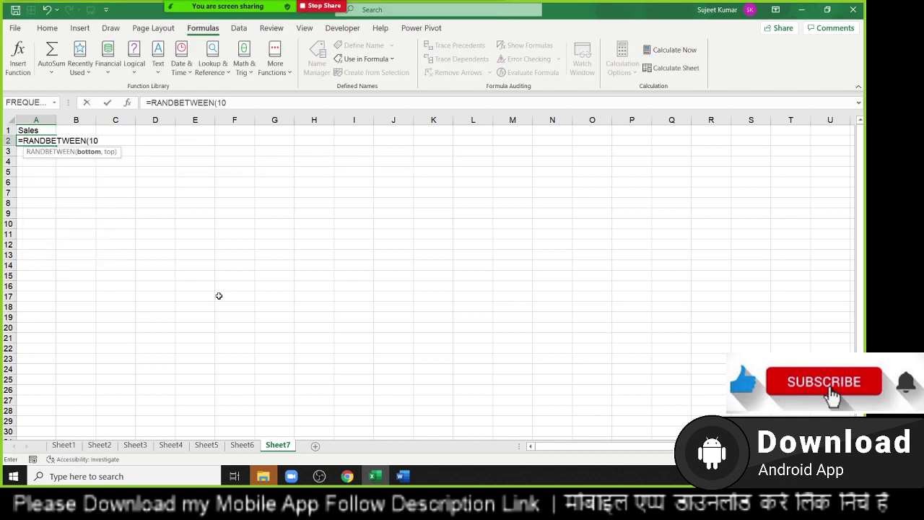
pyautogui.write(',90')
pyautogui.press('Return')
# Fill the random formula down to A34 and paste the column back as fixed values.
pyautogui.press('Up')
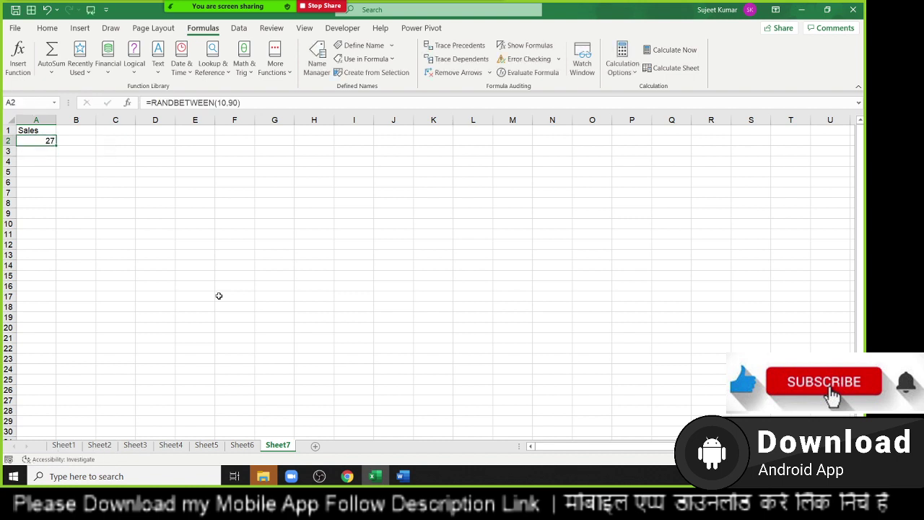
pyautogui.hotkey('shift', 'Down')
pyautogui.hotkey('shift', 'Down')
pyautogui.hotkey('shift', 'Down')
pyautogui.hotkey('shift', 'Down')
pyautogui.hotkey('shift', 'Down')
pyautogui.hotkey('shift', 'Down')
pyautogui.hotkey('shift', 'Down')
pyautogui.hotkey('shift', 'Down')
pyautogui.hotkey('shift', 'Down')
pyautogui.hotkey('shift', 'Down')
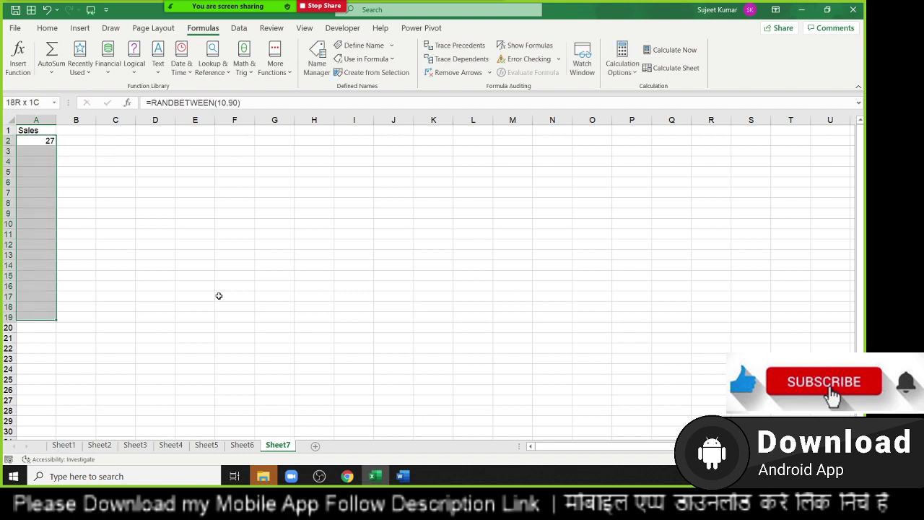
pyautogui.hotkey('shift', 'Down')
pyautogui.hotkey('shift', 'Down')
pyautogui.hotkey('shift', 'Down')
pyautogui.hotkey('shift', 'Down')
pyautogui.hotkey('shift', 'Down')
pyautogui.hotkey('shift', 'Down')
pyautogui.hotkey('shift', 'Down')
pyautogui.hotkey('shift', 'Down')
pyautogui.hotkey('shift', 'Down')
pyautogui.hotkey('shift', 'Down')
pyautogui.hotkey('shift', 'Down')
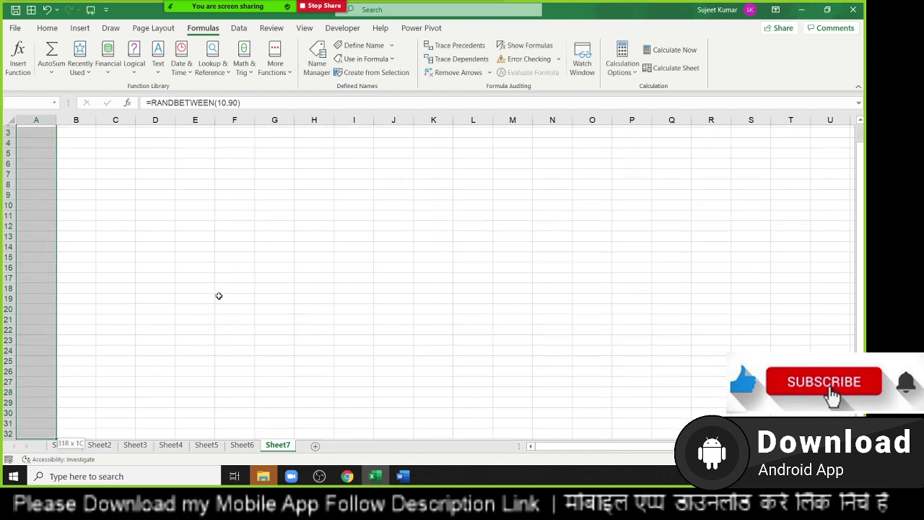
pyautogui.hotkey('shift', 'Down')
pyautogui.hotkey('shift', 'Down')
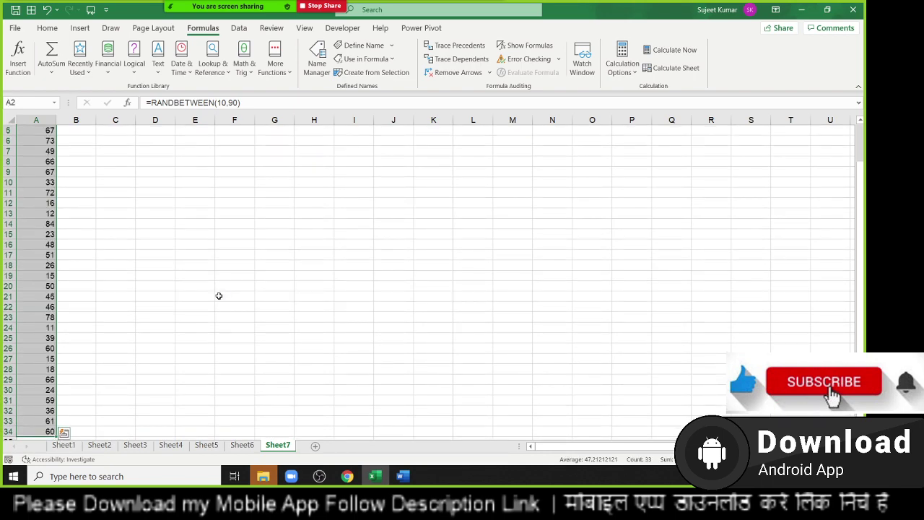
pyautogui.hotkey('ctrl', 'c')
pyautogui.scroll(2, 186, 303)
pyautogui.click(47, 28)
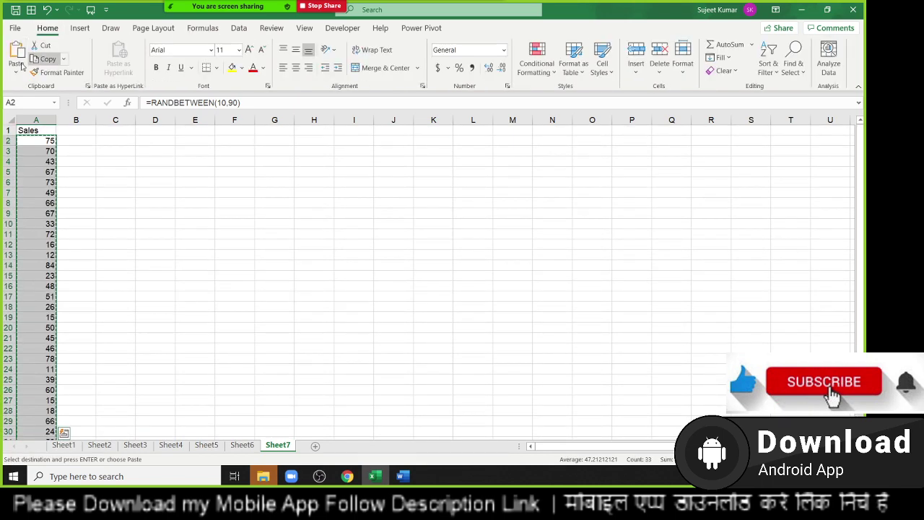
pyautogui.click(16, 66)
pyautogui.click(12, 161)
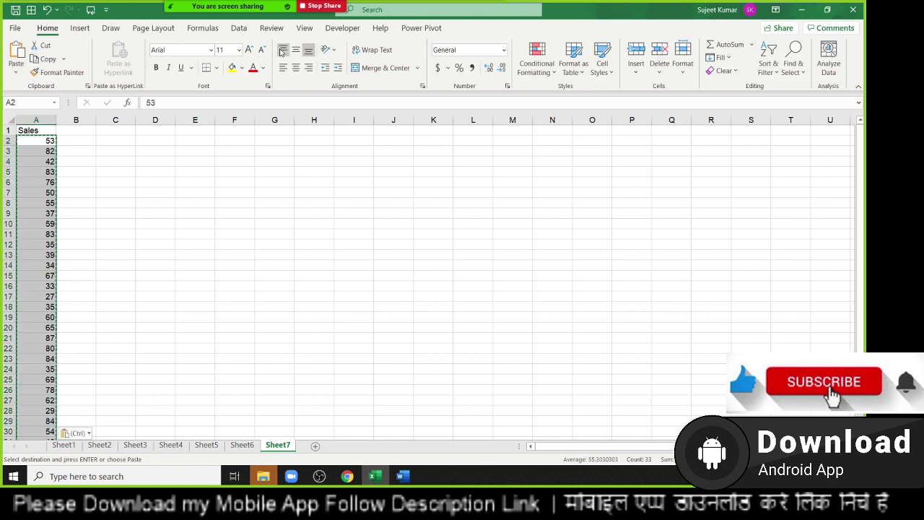
# Enter the target value 51 in D4, replacing a first try of 50.
pyautogui.press('Escape')
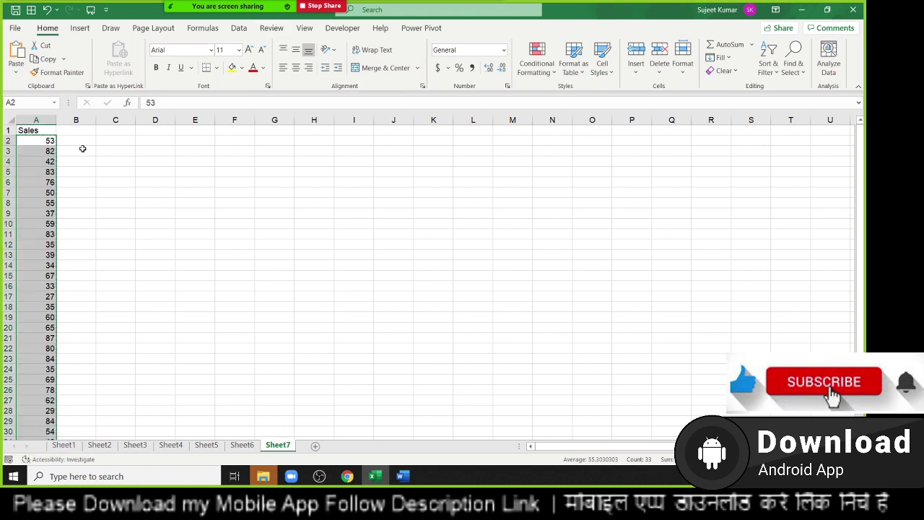
pyautogui.click(84, 148)
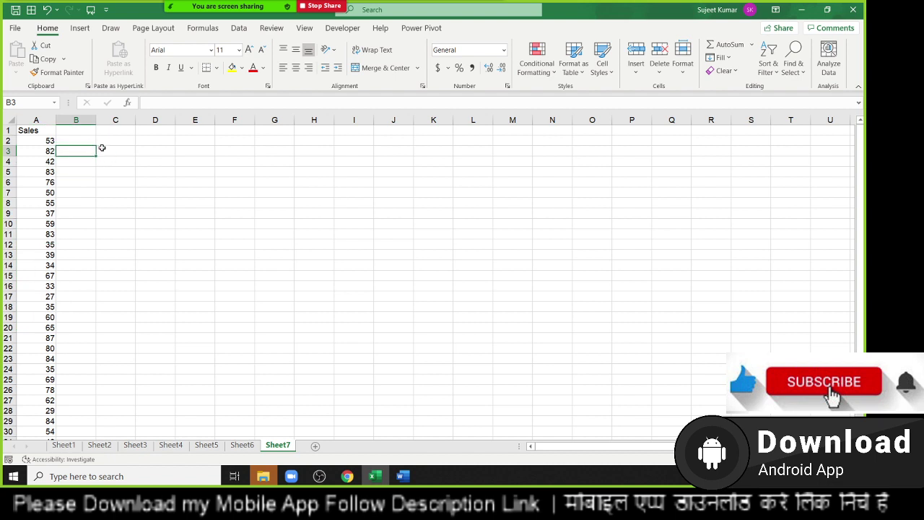
pyautogui.click(146, 166)
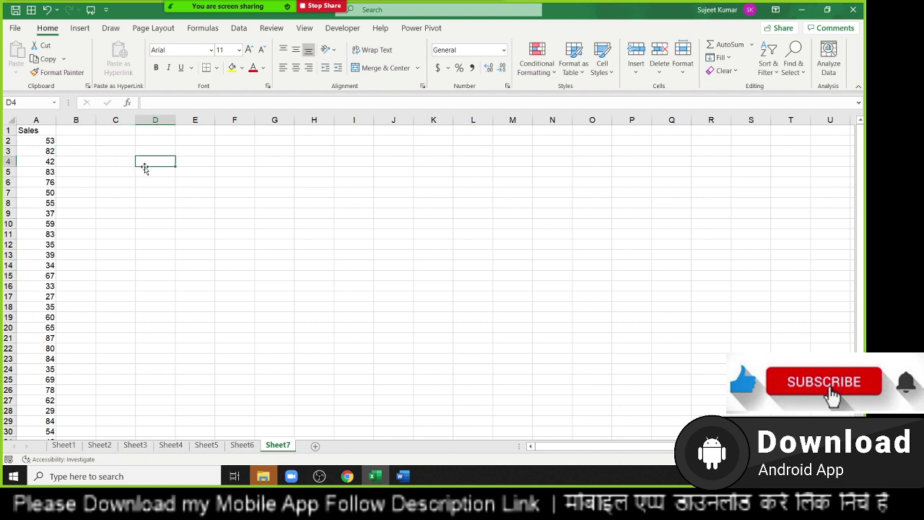
pyautogui.click(57, 149)
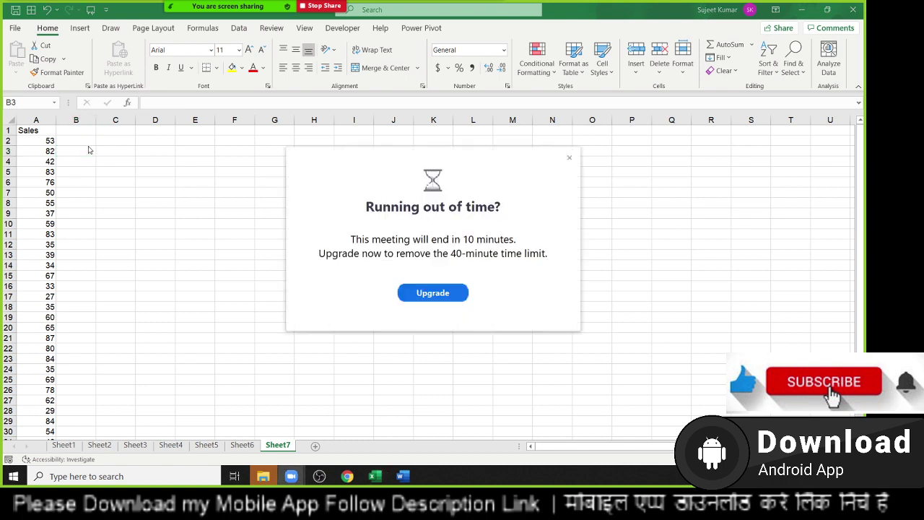
pyautogui.click(571, 158)
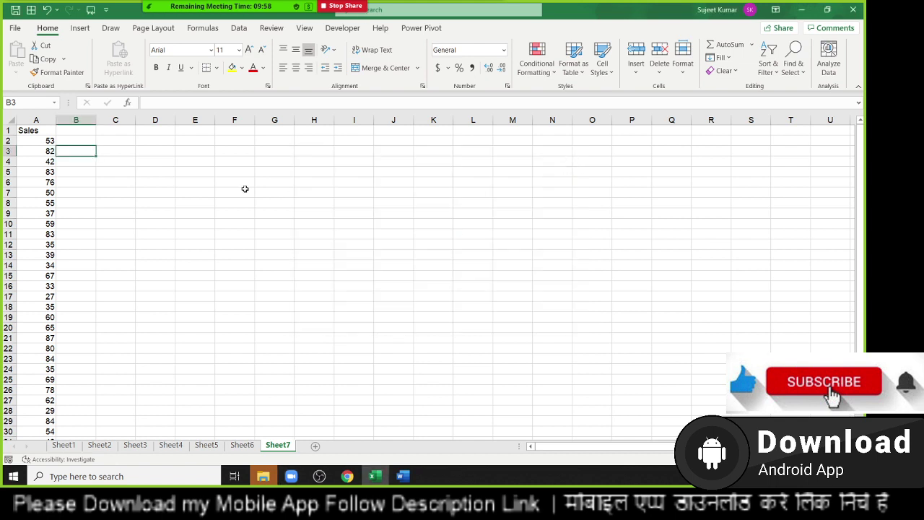
pyautogui.click(127, 159)
pyautogui.click(93, 147)
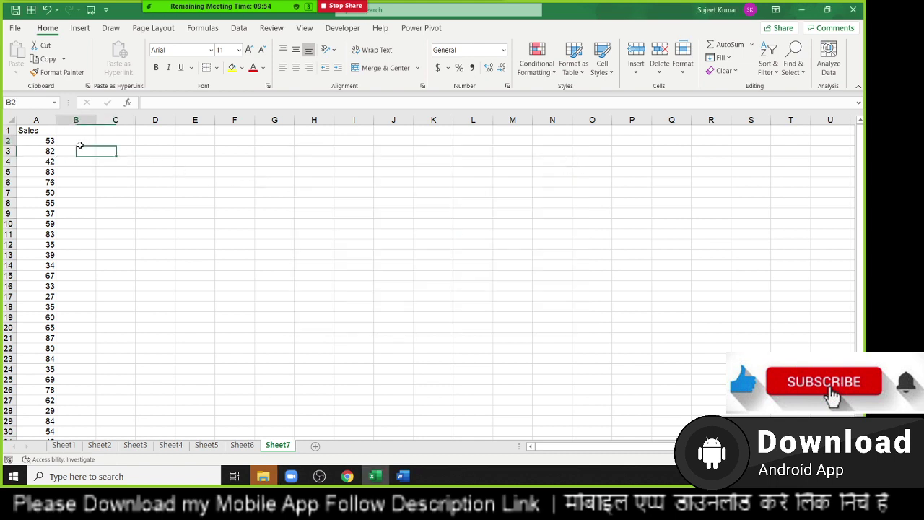
pyautogui.click(159, 161)
pyautogui.write('50')
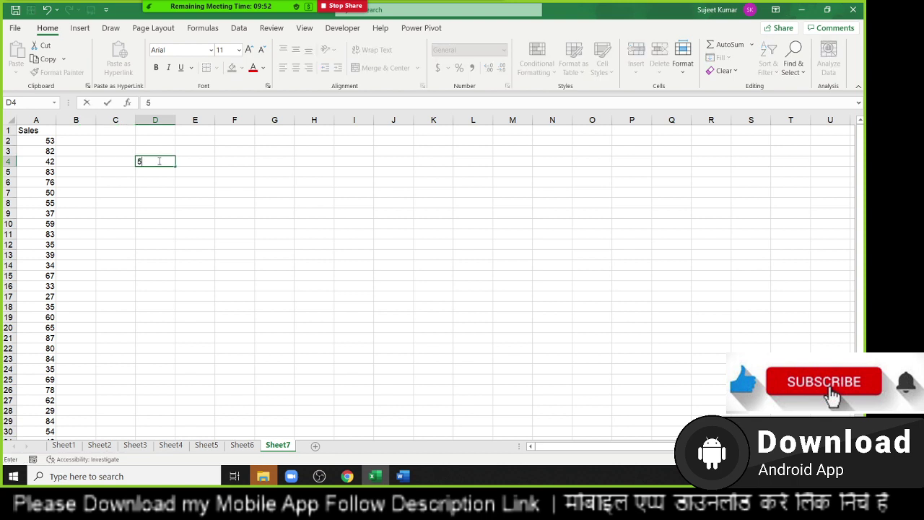
pyautogui.press('Tab')
pyautogui.click(158, 161)
pyautogui.write('51')
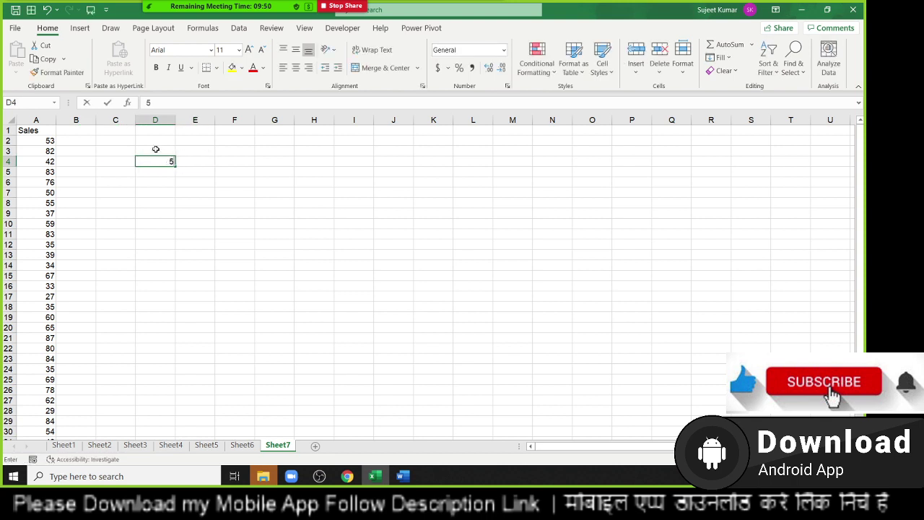
pyautogui.press('Tab')
# In E4, enter the exact-match lookup =VLOOKUP(D4,A:A,1,0) against the Sales column.
pyautogui.write('=')
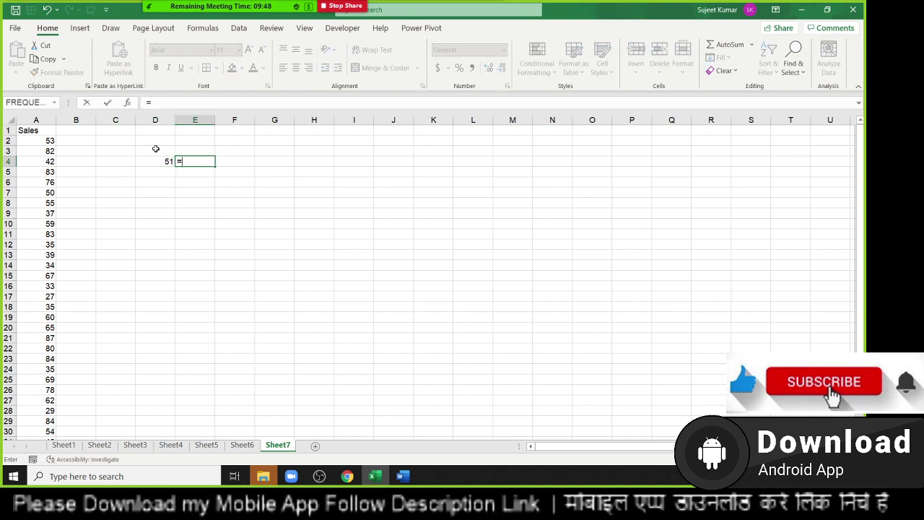
pyautogui.write('VLOOKUP(')
pyautogui.press('Left')
pyautogui.write(',')
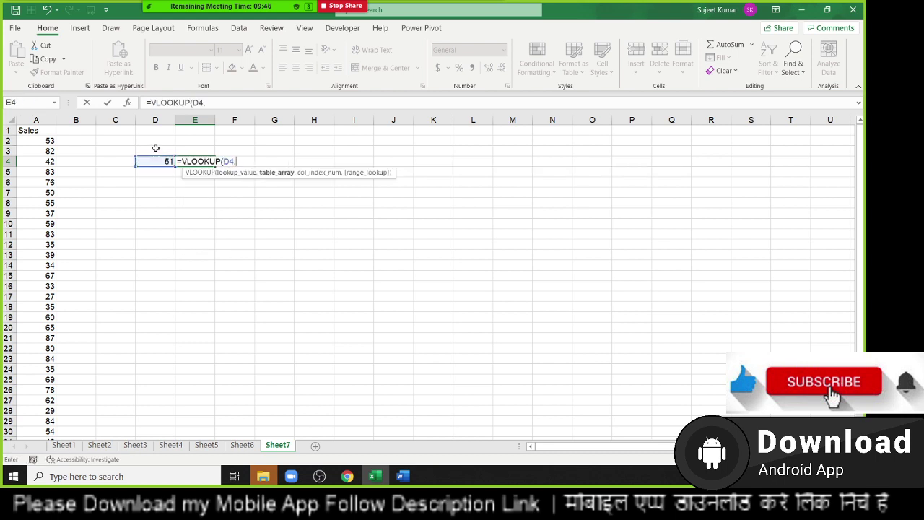
pyautogui.click(36, 121)
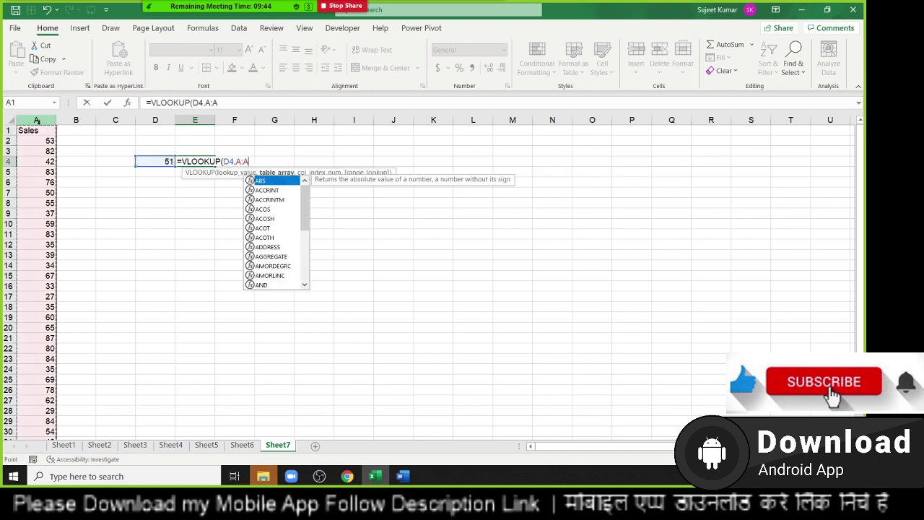
pyautogui.write(',')
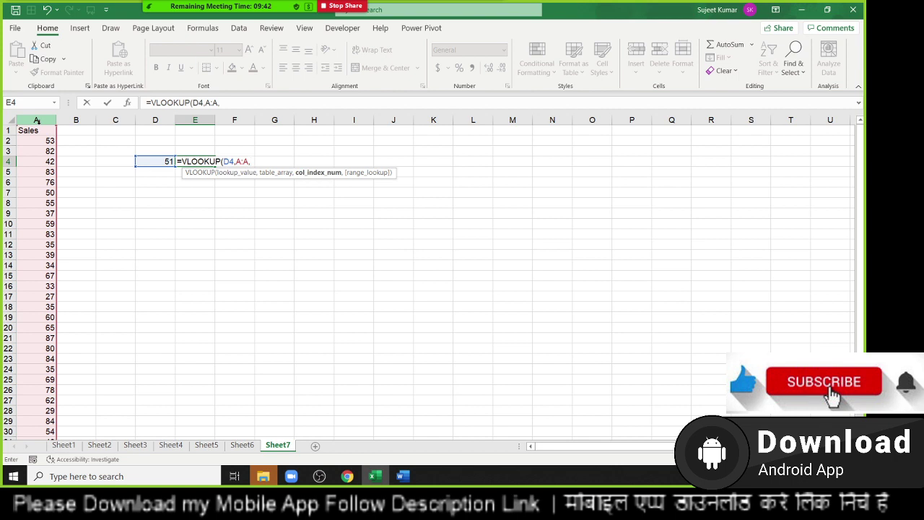
pyautogui.write('1')
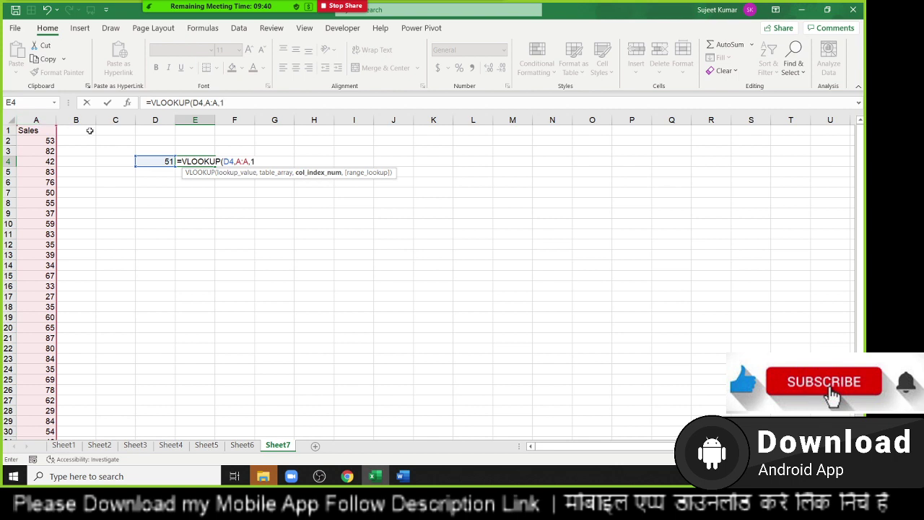
pyautogui.write(',0')
pyautogui.press('Return')
pyautogui.press('Up')
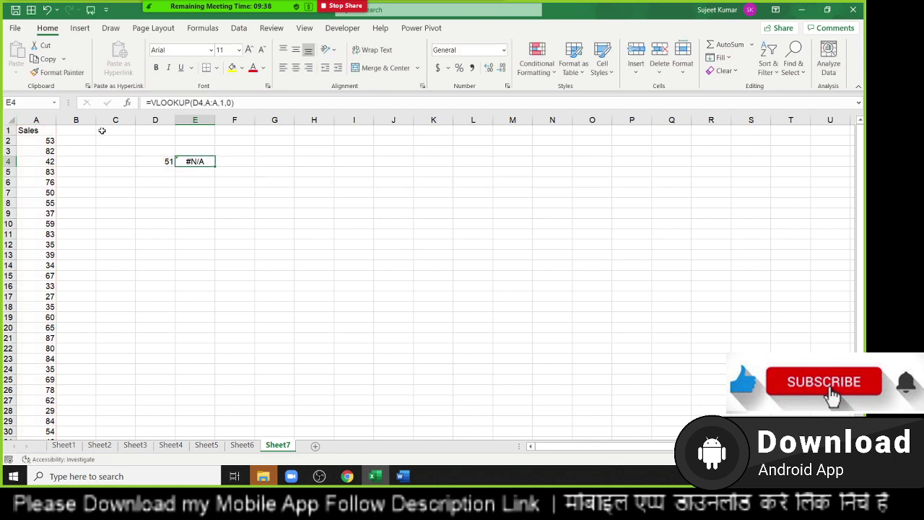
# Test the lookup with target values 52 and 53, then restore 51 in D4.
pyautogui.press('Left')
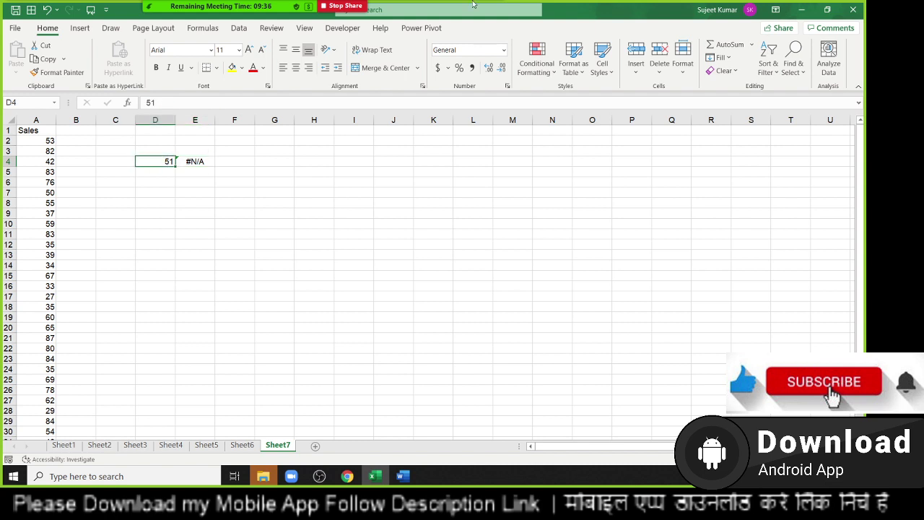
pyautogui.write('52')
pyautogui.press('Return')
pyautogui.press('Up')
pyautogui.press('F2')
pyautogui.press('BackSpace')
pyautogui.write('3')
pyautogui.press('Return')
pyautogui.press('Up')
pyautogui.write('51')
pyautogui.press('Return')
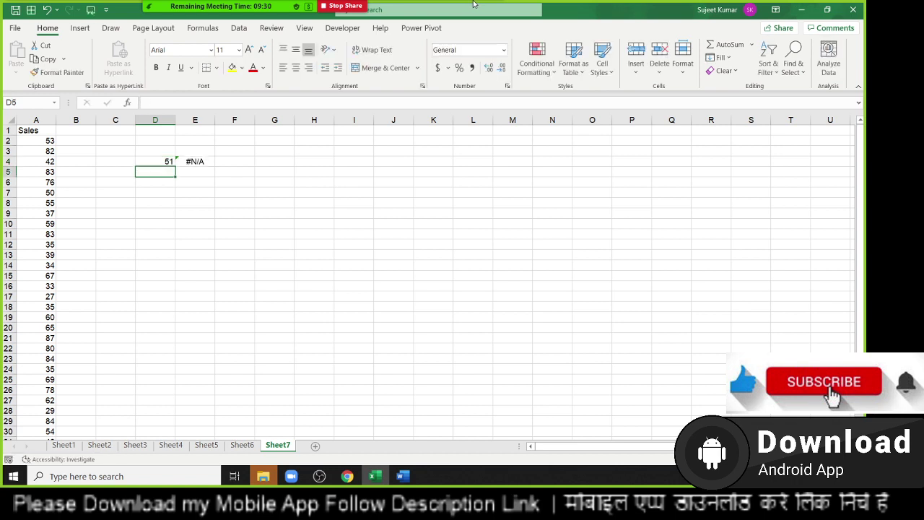
pyautogui.press('Up')
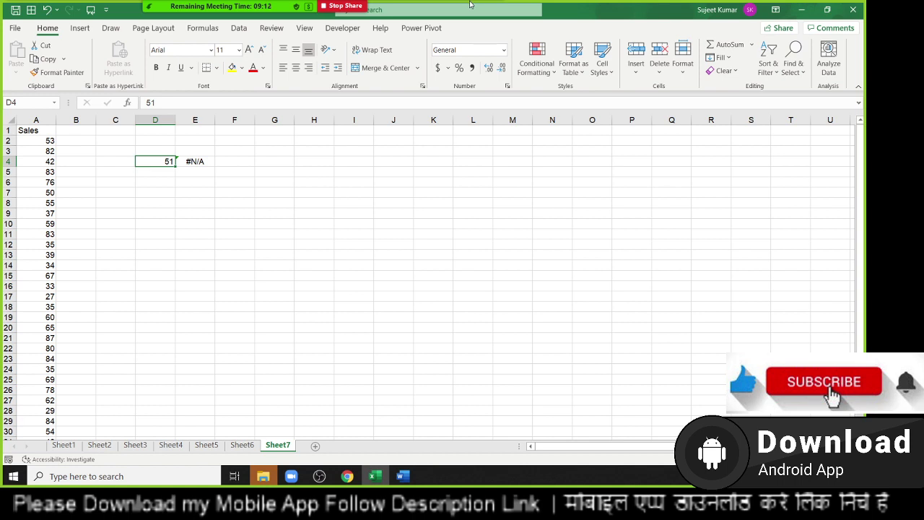
# Change E4's lookup to approximate match (range_lookup 1), which returns 29.
pyautogui.press('Right')
pyautogui.press('F2')
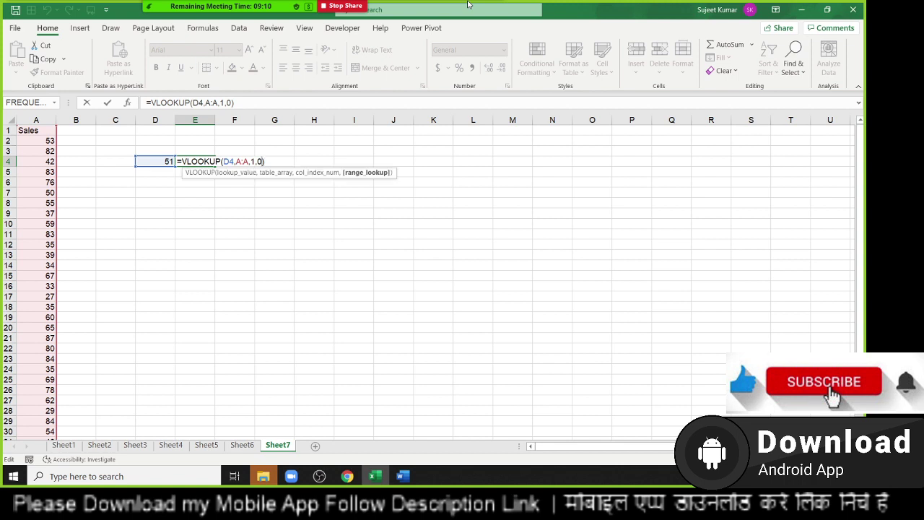
pyautogui.press('Delete')
pyautogui.write('1')
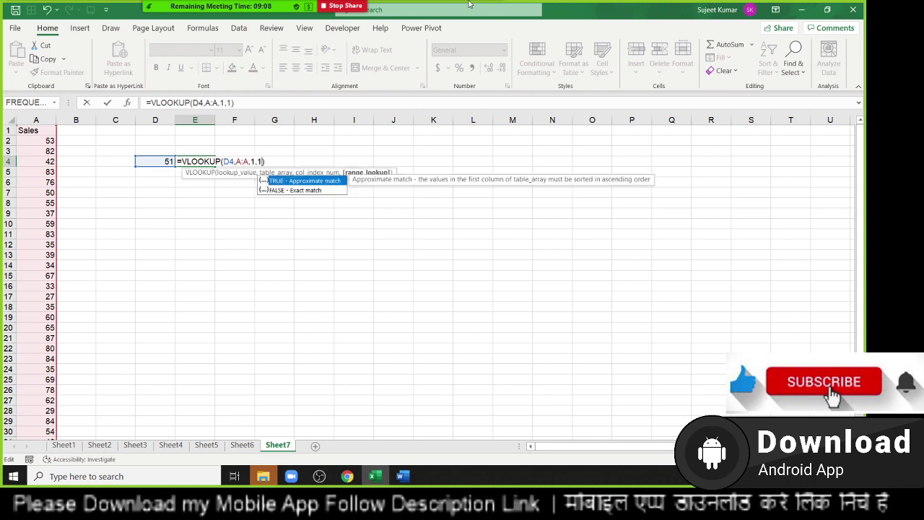
pyautogui.press('Return')
pyautogui.press('Up')
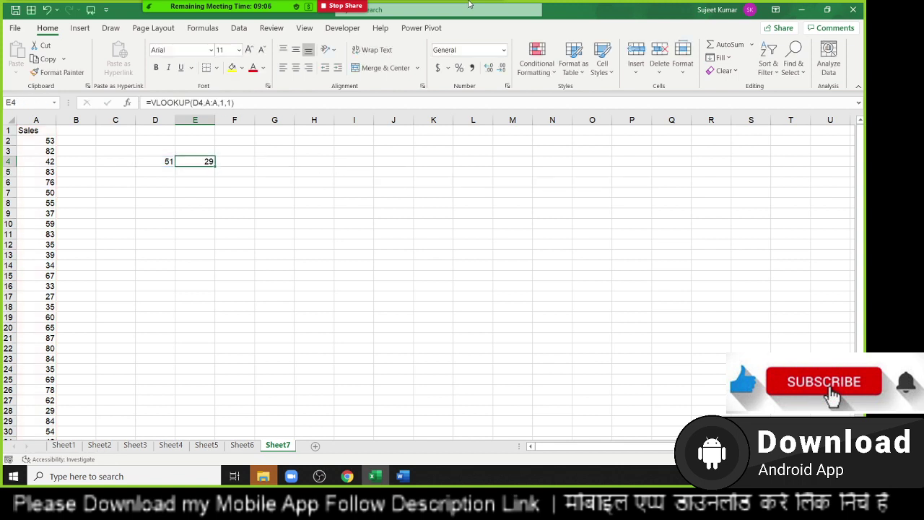
# Delete the trial lookup formula from E4.
pyautogui.press('Delete')
pyautogui.press('Left')
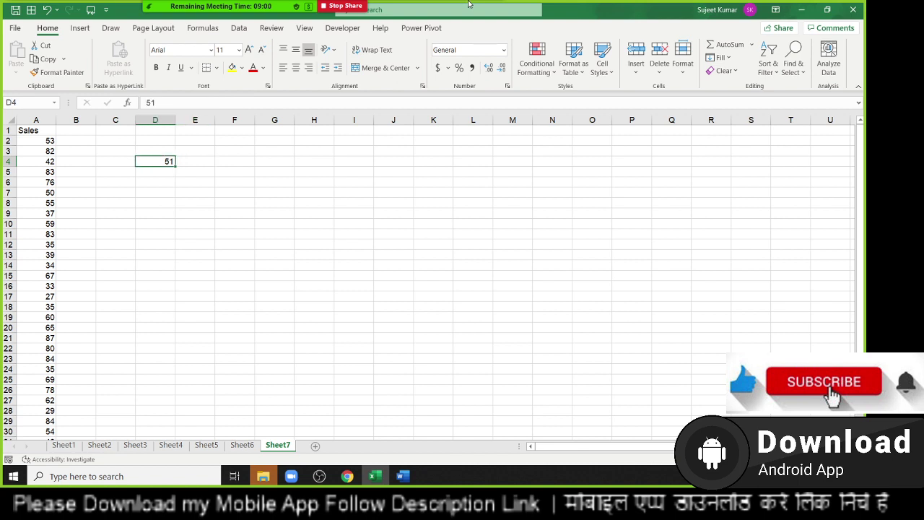
pyautogui.press('Right')
pyautogui.press('Left')
pyautogui.press('Left')
pyautogui.press('Left')
pyautogui.press('Left')
pyautogui.press('Up')
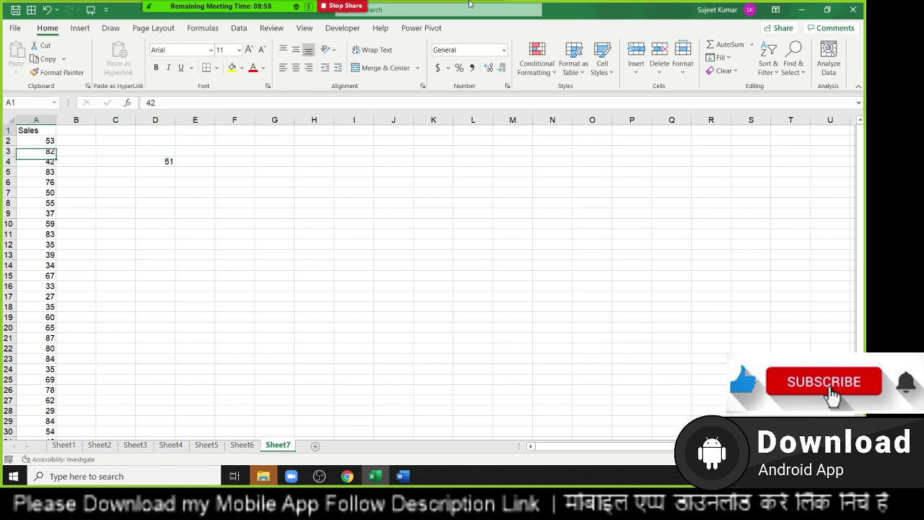
pyautogui.press('Up')
pyautogui.press('Up')
# Enter =51-A2 in B2 and fill it down the Sales rows.
pyautogui.press('Right')
pyautogui.press('Down')
pyautogui.write('=')
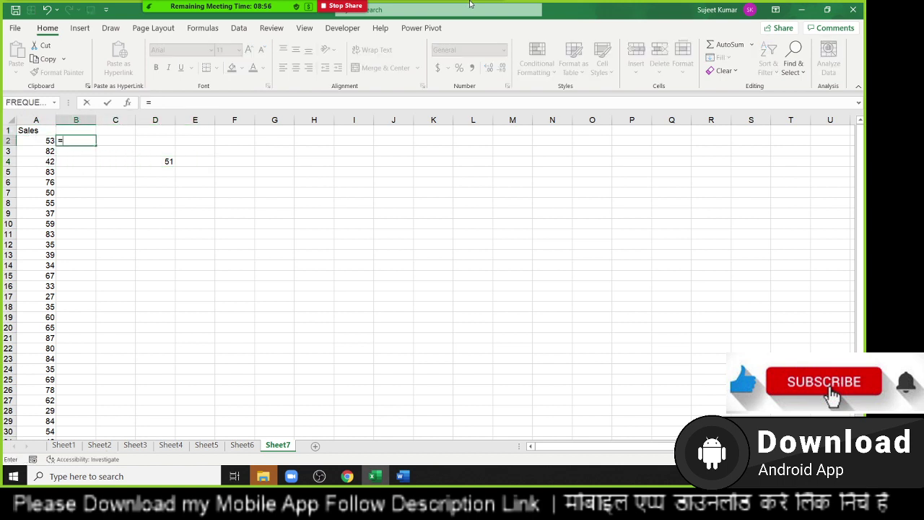
pyautogui.write('51')
pyautogui.write('-')
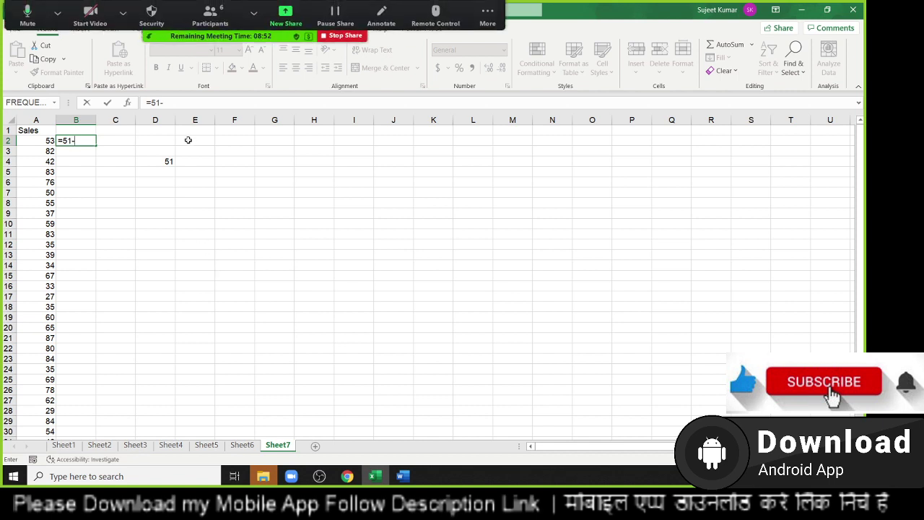
pyautogui.click(40, 140)
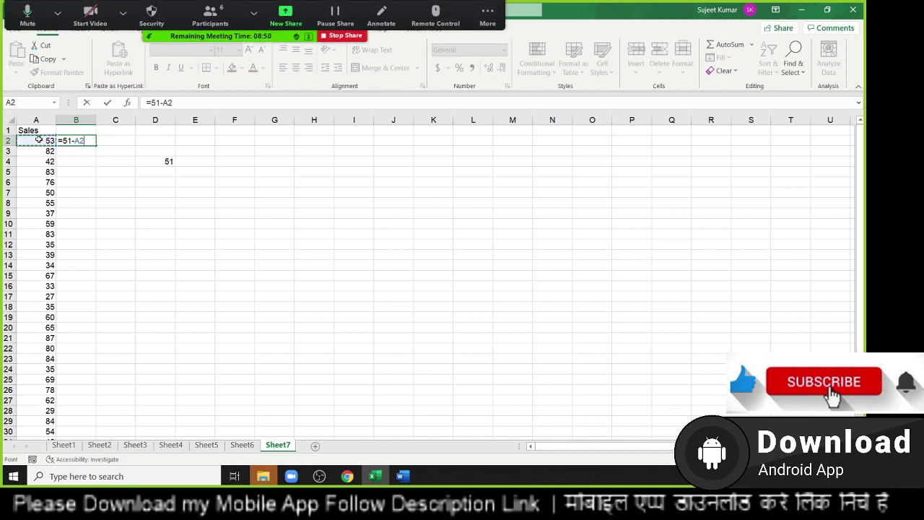
pyautogui.press('Return')
pyautogui.click(77, 140)
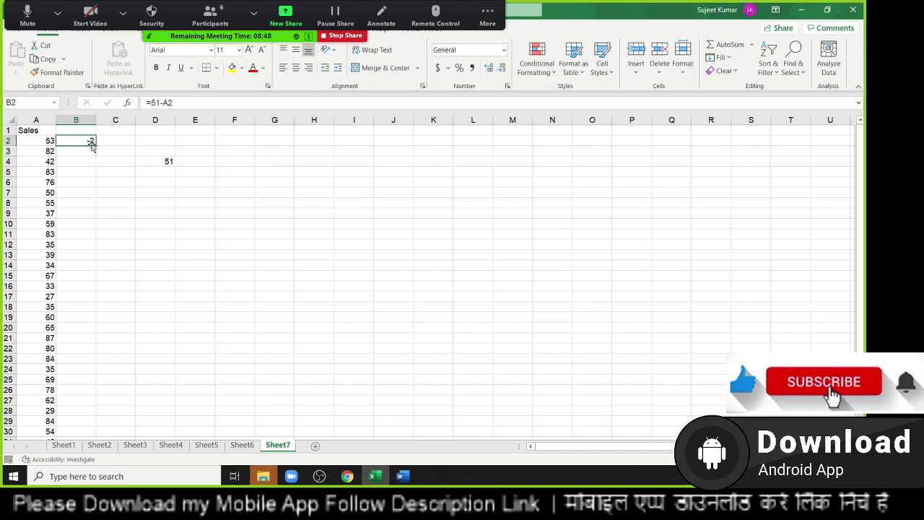
pyautogui.doubleClick(94, 145)
pyautogui.scroll(-5, 88, 226)
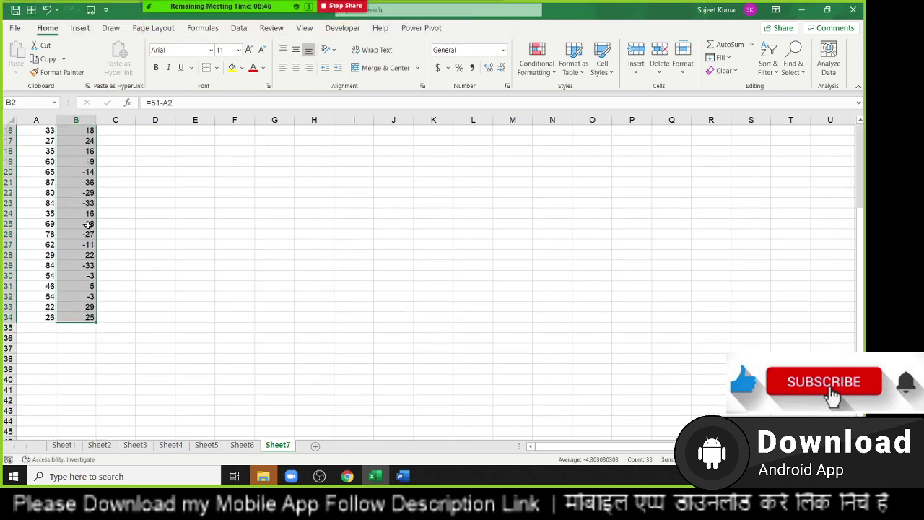
pyautogui.scroll(5, 88, 226)
# Change B2 to =ABS(51-A2) and refill it down column B.
pyautogui.doubleClick(77, 144)
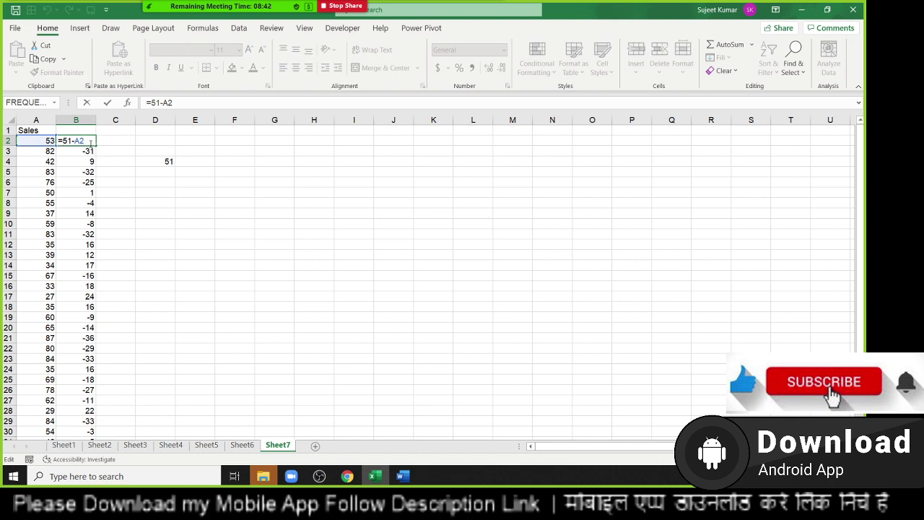
pyautogui.write('a')
pyautogui.write('b')
pyautogui.press('Tab')
pyautogui.press('Return')
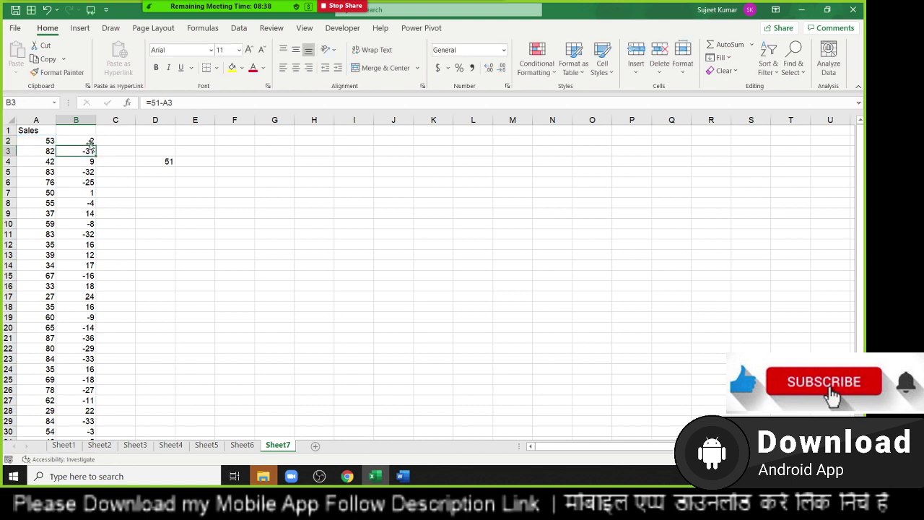
pyautogui.click(91, 141)
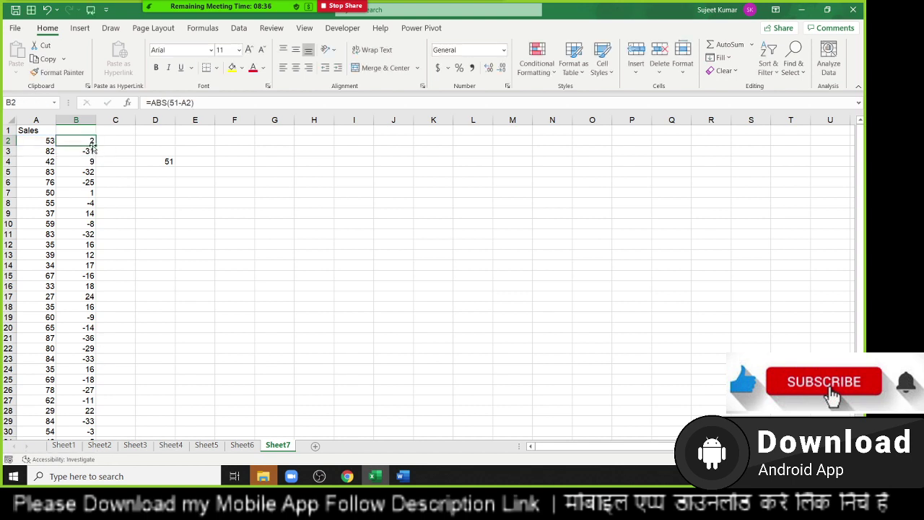
pyautogui.doubleClick(95, 146)
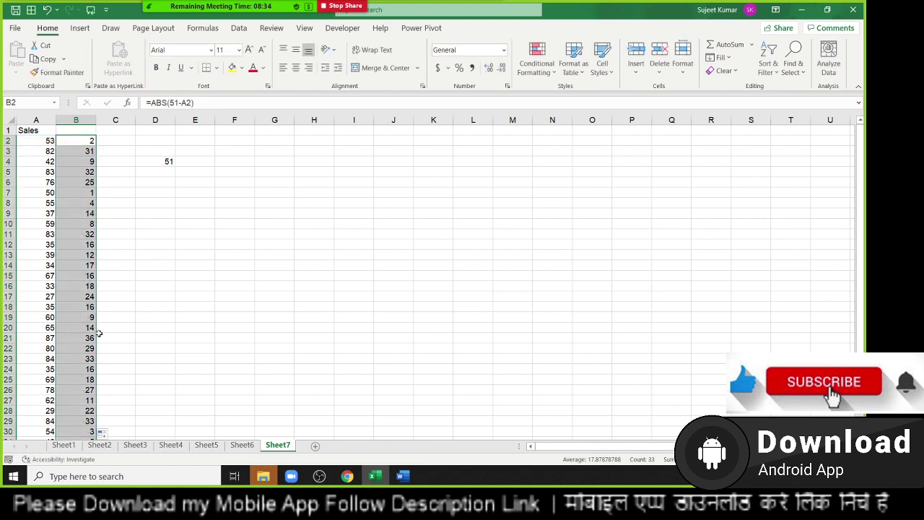
pyautogui.scroll(-3, 97, 339)
pyautogui.scroll(3, 97, 350)
pyautogui.click(165, 163)
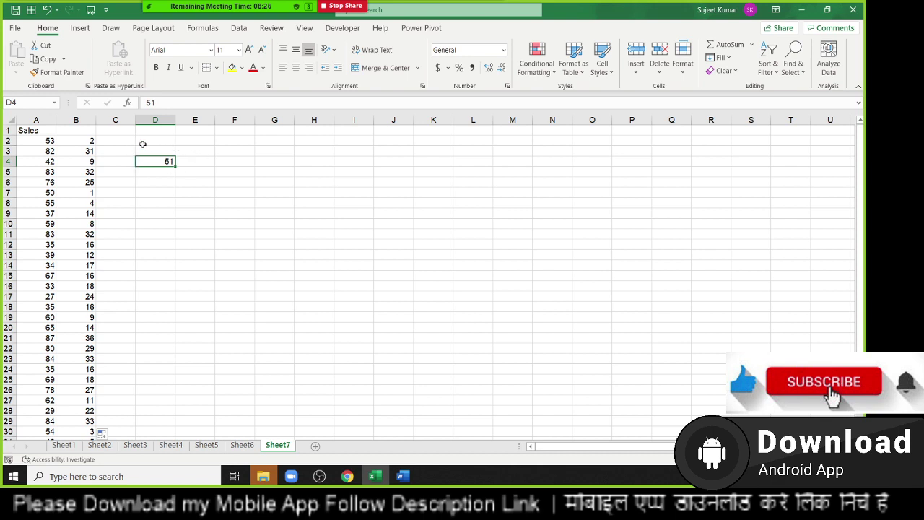
pyautogui.click(196, 166)
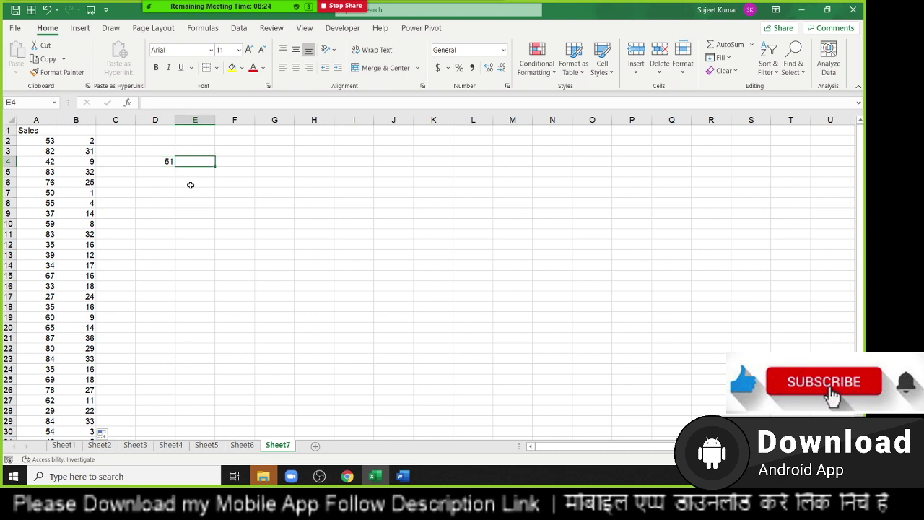
# Enter =MIN(B:B) in E4 to get the smallest difference, 1.
pyautogui.write('=min')
pyautogui.press('Tab')
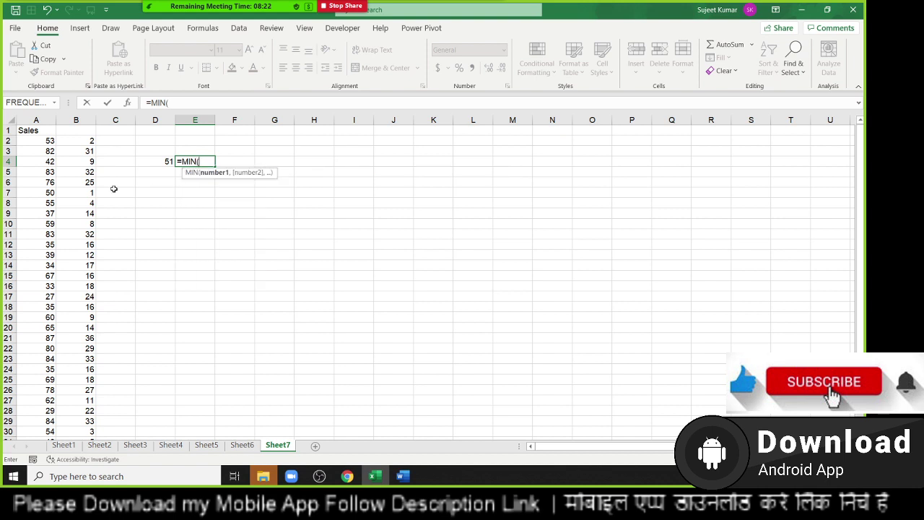
pyautogui.click(85, 120)
pyautogui.press('Return')
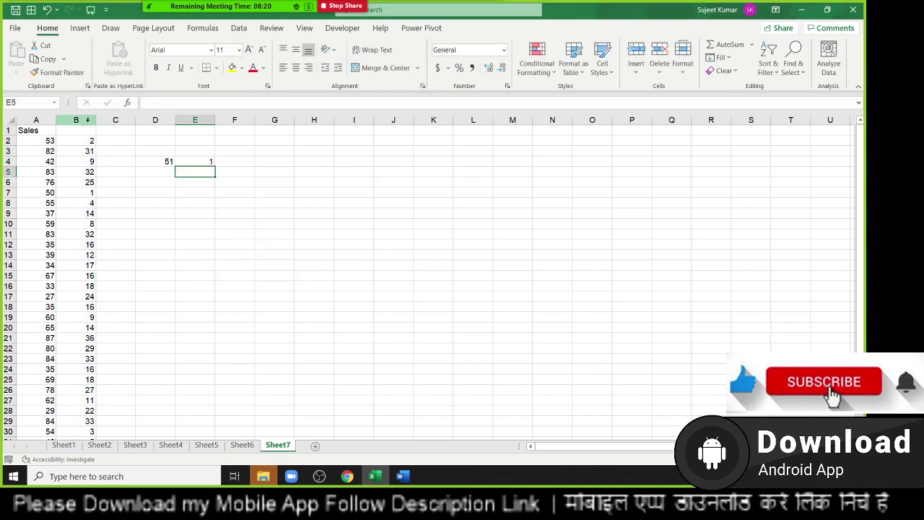
pyautogui.click(195, 161)
# Enter =MATCH(E4,B:B,0) in F4, returning position 7.
pyautogui.click(234, 161)
pyautogui.write('=')
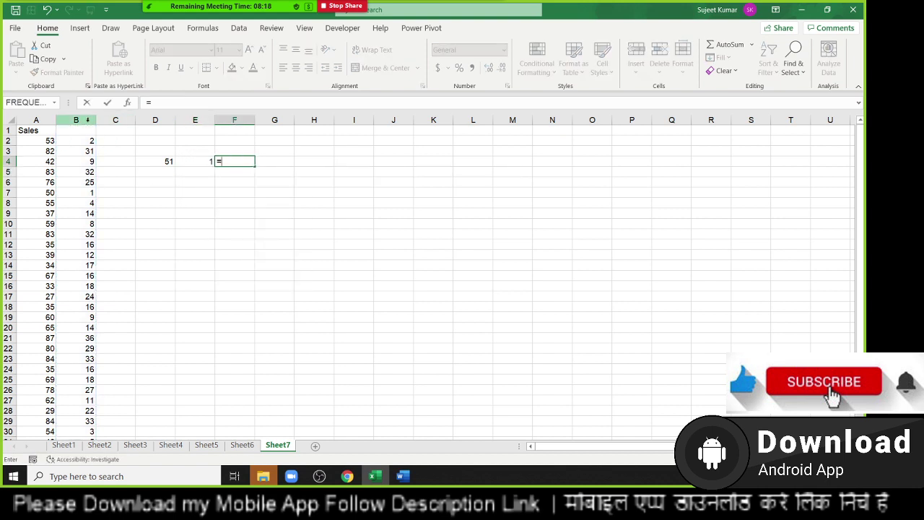
pyautogui.write('M')
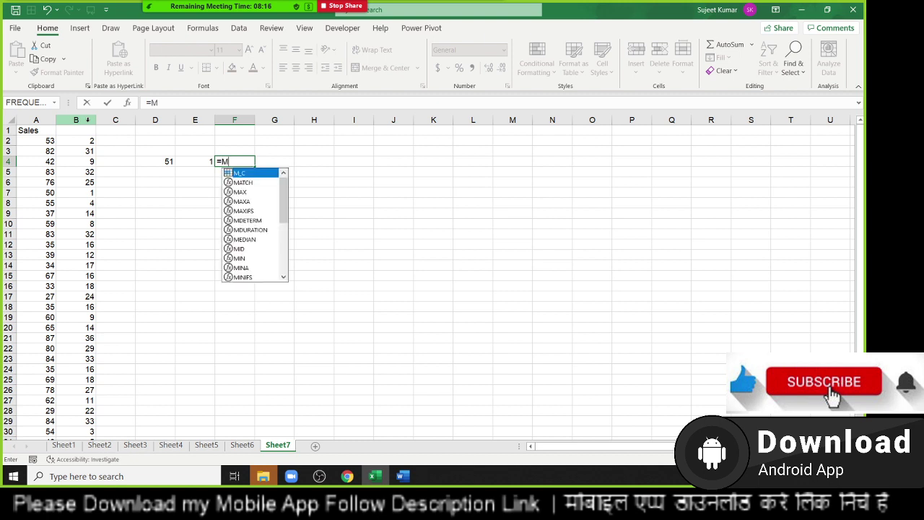
pyautogui.write('A')
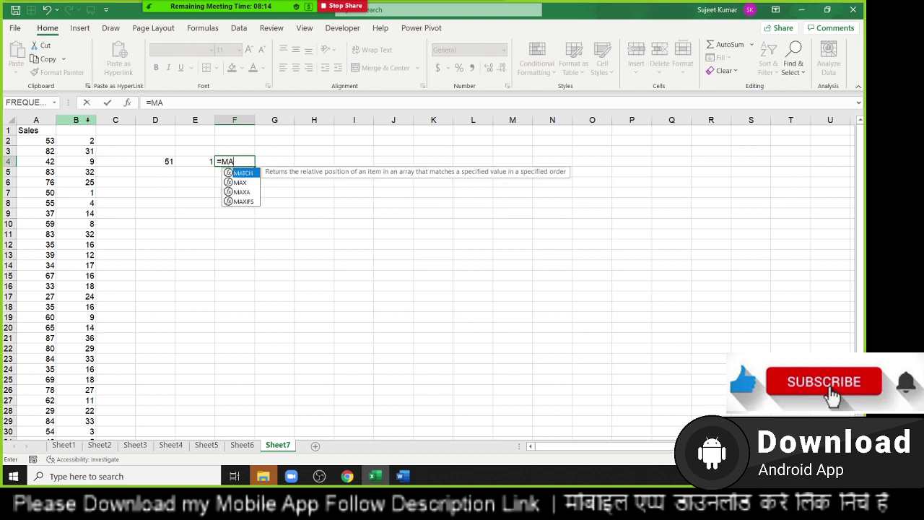
pyautogui.press('Tab')
pyautogui.click(195, 161)
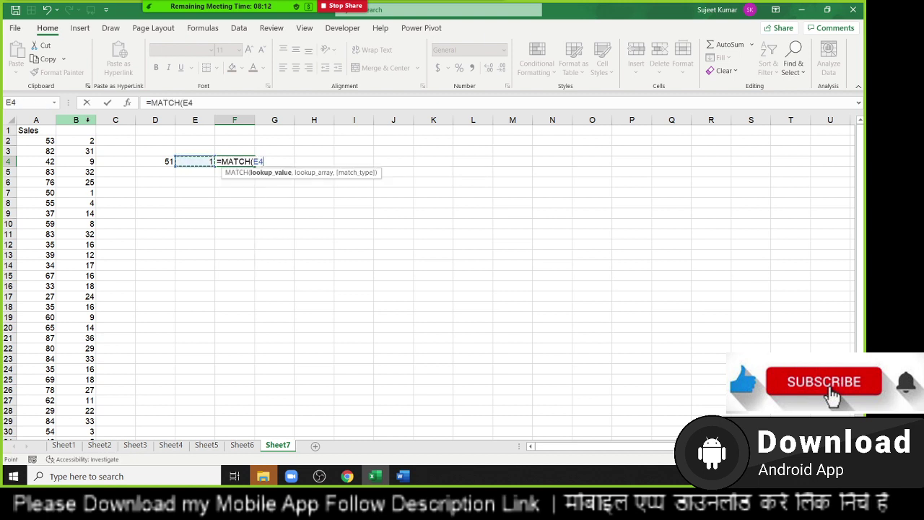
pyautogui.write(',')
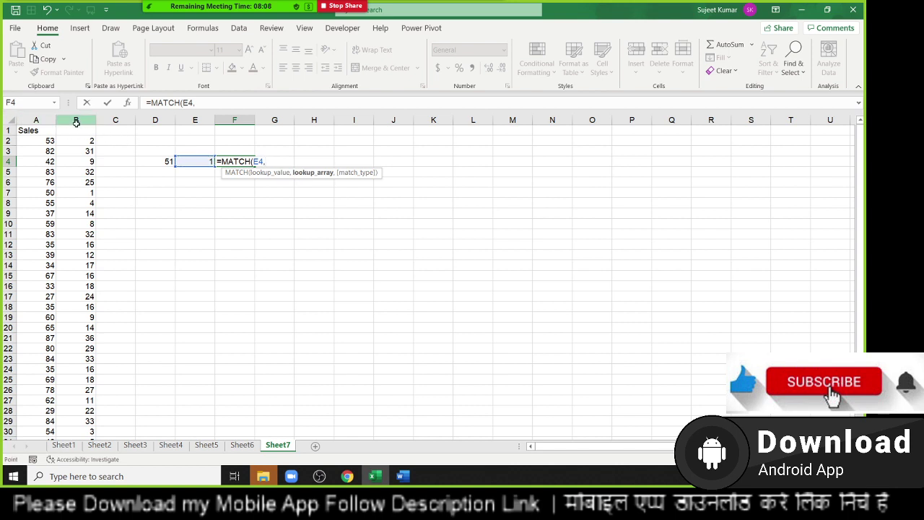
pyautogui.click(76, 120)
pyautogui.write(',0')
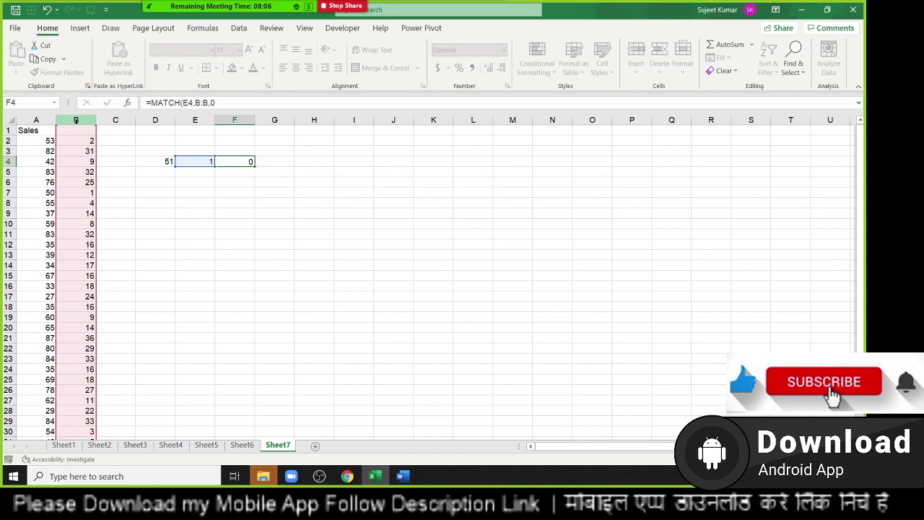
pyautogui.press('Return')
pyautogui.press('Up')
pyautogui.press('Right')
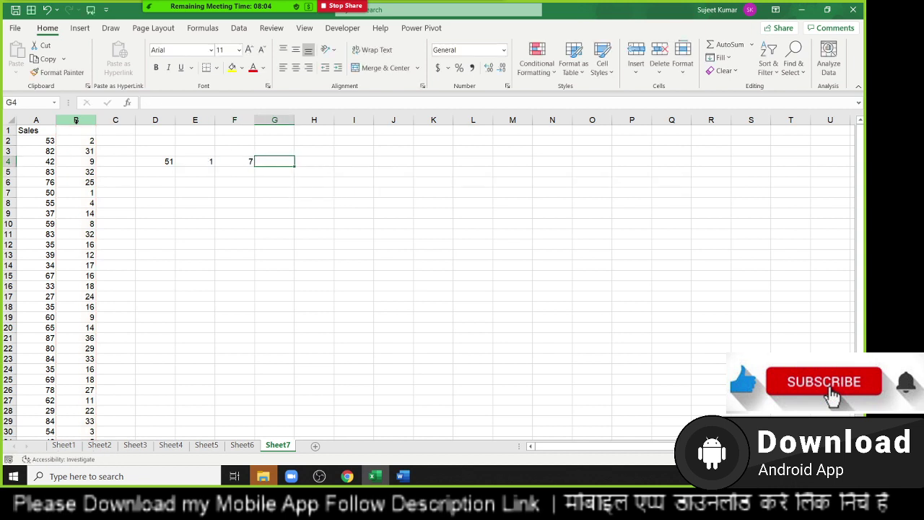
# Enter =OFFSET(A1,F4-1,0) in G4, returning the closest Sales value 50.
pyautogui.write('=of')
pyautogui.press('Tab')
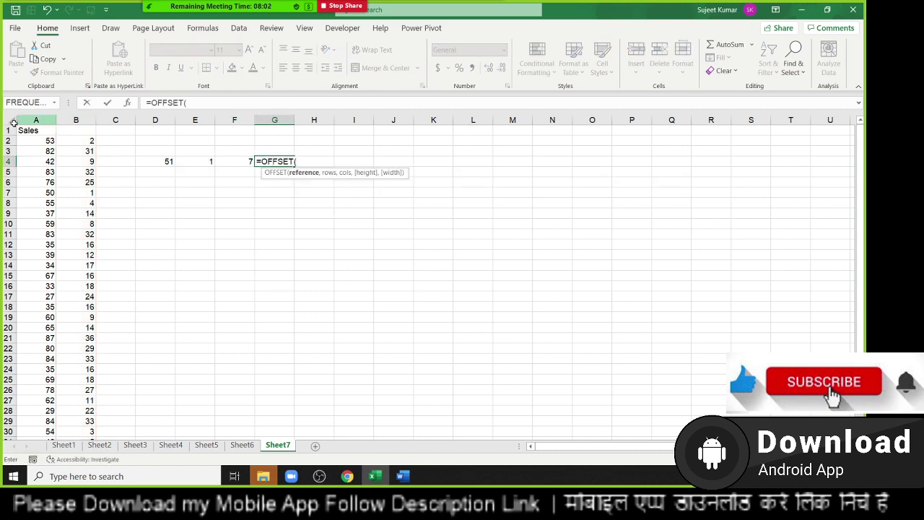
pyautogui.click(32, 135)
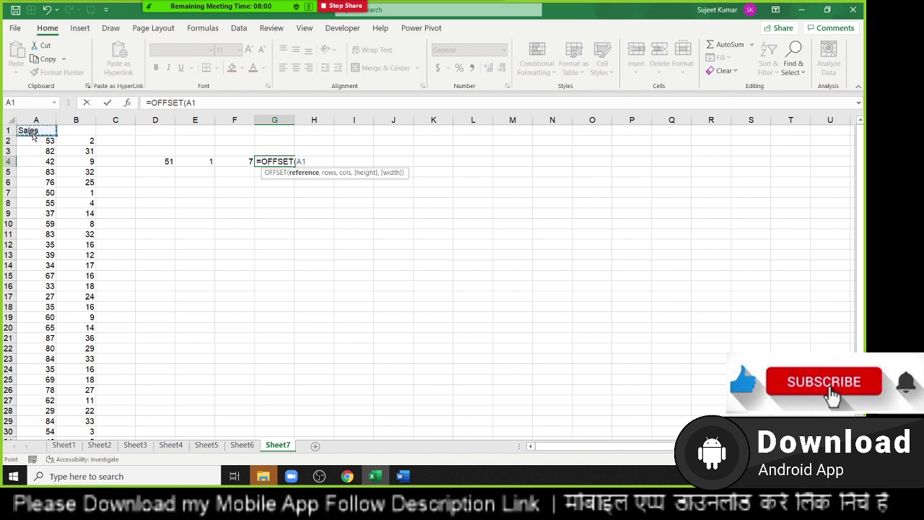
pyautogui.write(',')
pyautogui.click(239, 164)
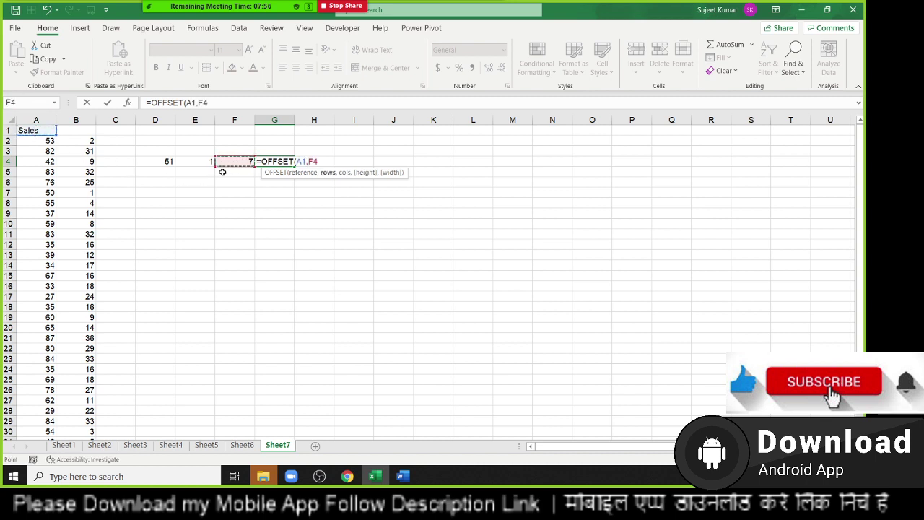
pyautogui.write('-1,0')
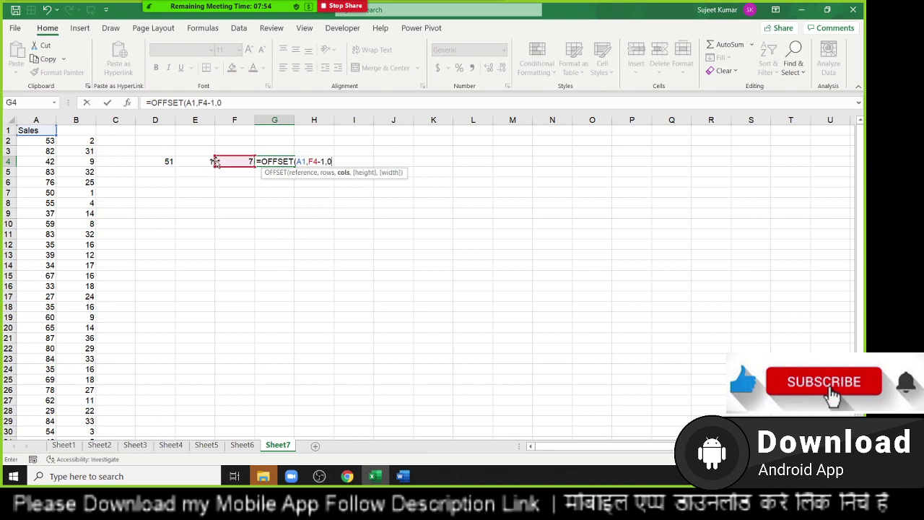
pyautogui.press('Return')
pyautogui.press('Up')
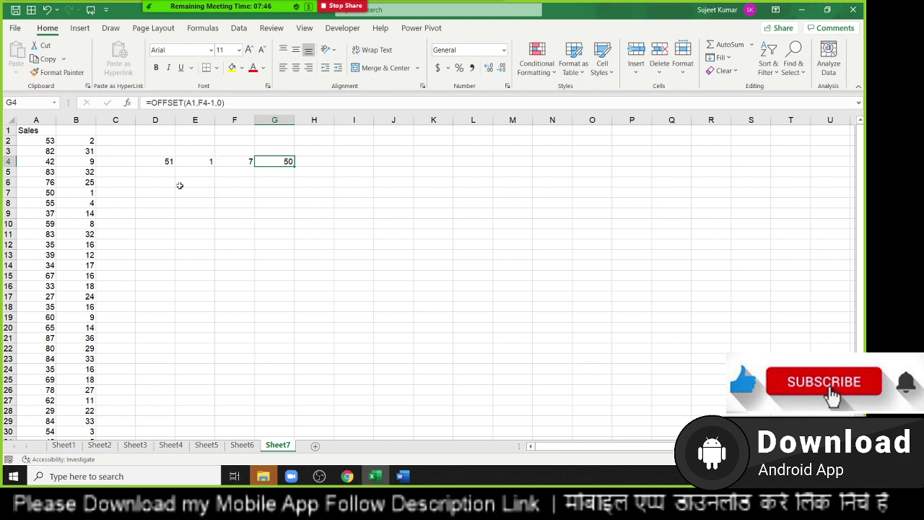
pyautogui.click(89, 152)
pyautogui.moveTo(88, 165); pyautogui.dragTo(90, 226)
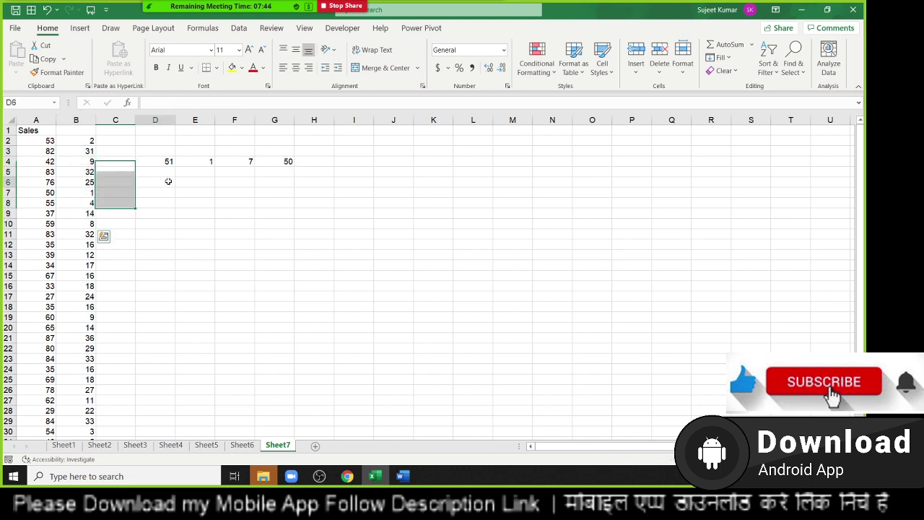
# In D6, begin =MATCH(MIN(ABS(D4-A2:A34)), with the first ABS range over the Sales values.
pyautogui.click(167, 182)
pyautogui.write('=')
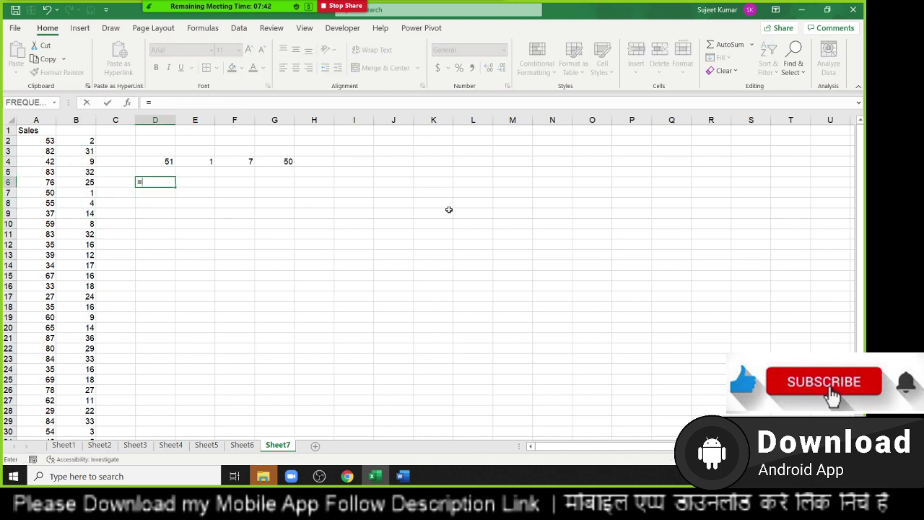
pyautogui.write('MAT')
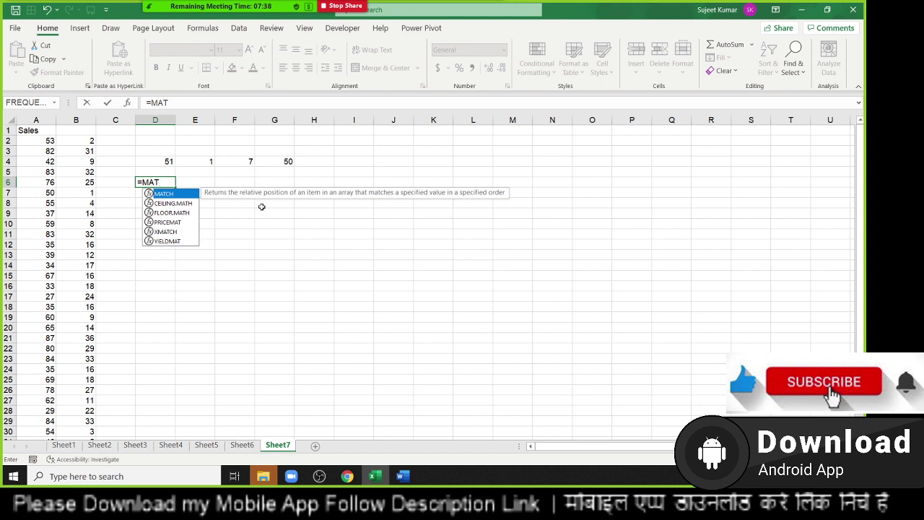
pyautogui.press('Tab')
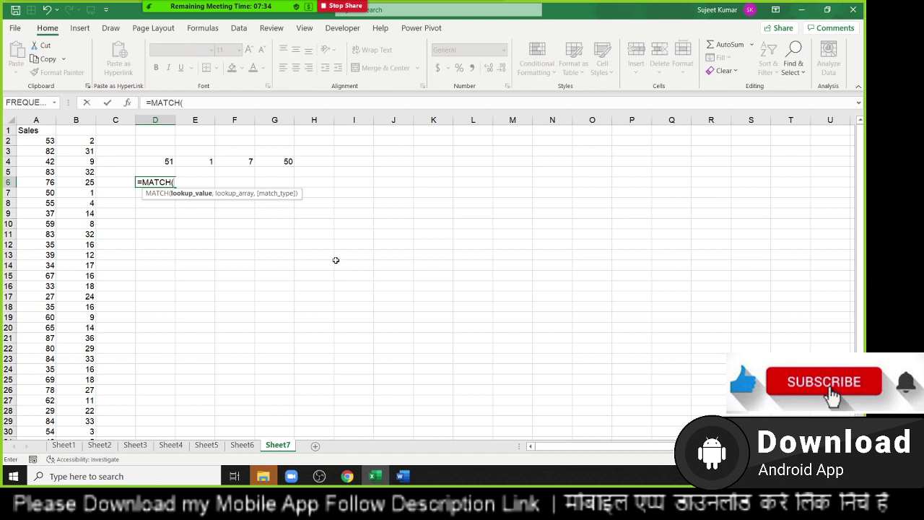
pyautogui.write('MIN')
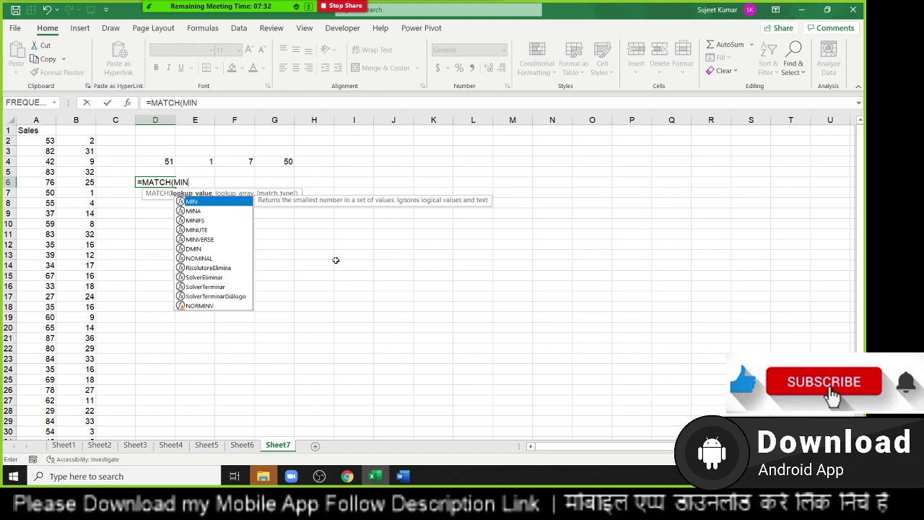
pyautogui.write('(')
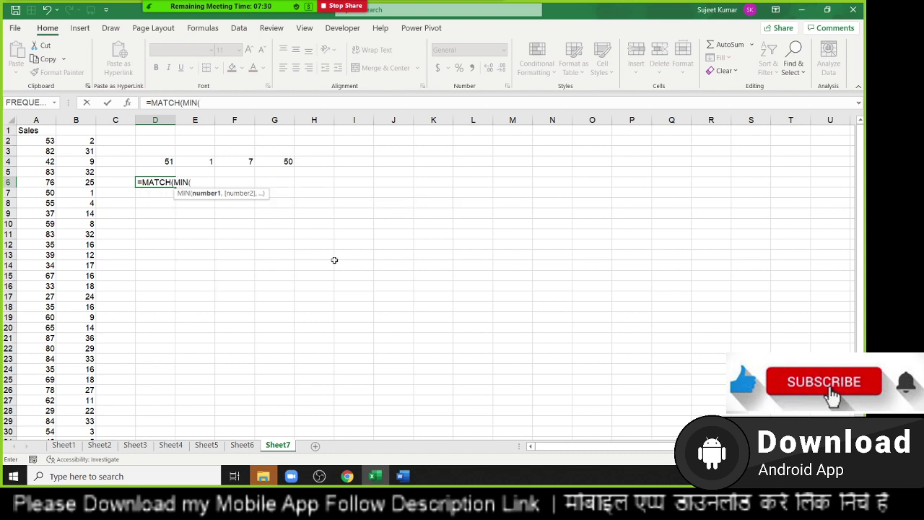
pyautogui.write('AB')
pyautogui.press('Tab')
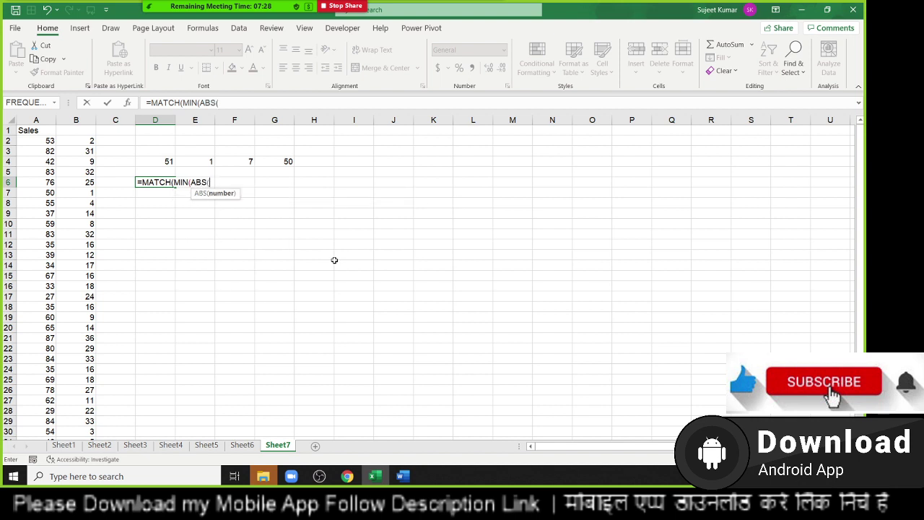
pyautogui.click(166, 161)
pyautogui.write('-')
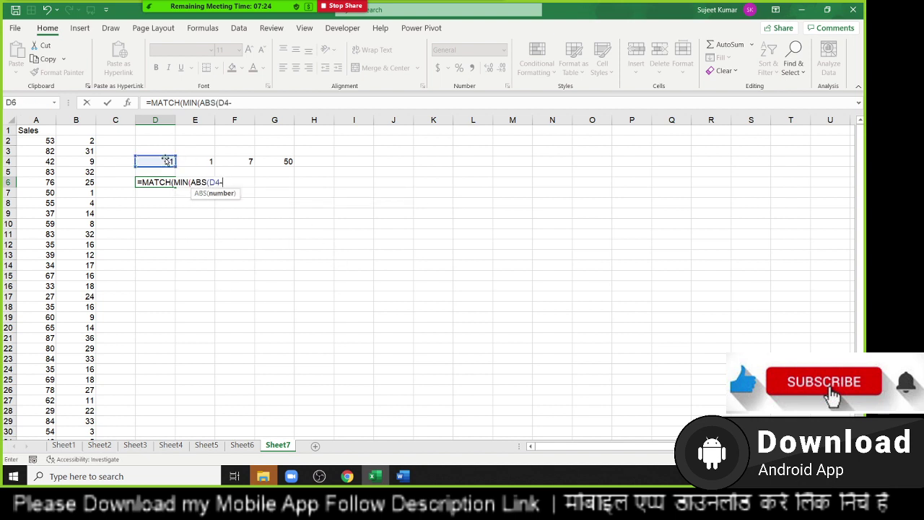
pyautogui.click(40, 140)
pyautogui.hotkey('ctrl', 'shift', 'Down')
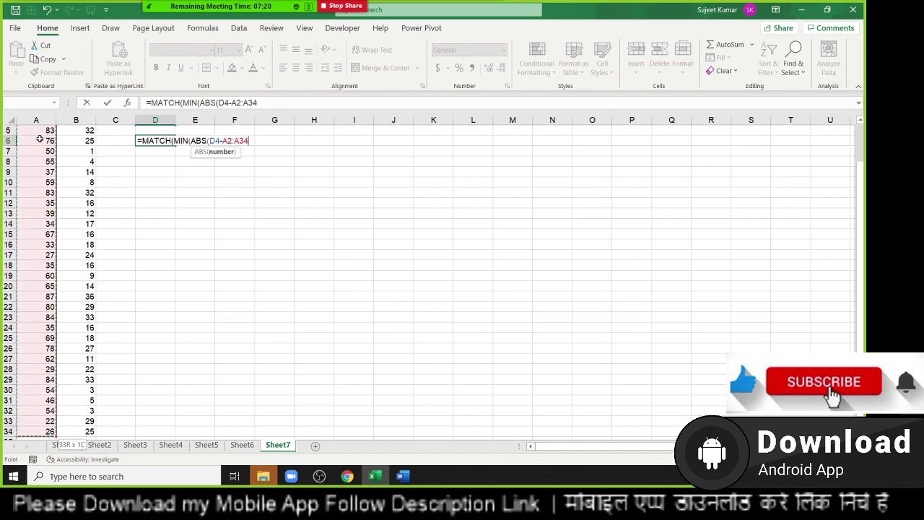
pyautogui.write('))')
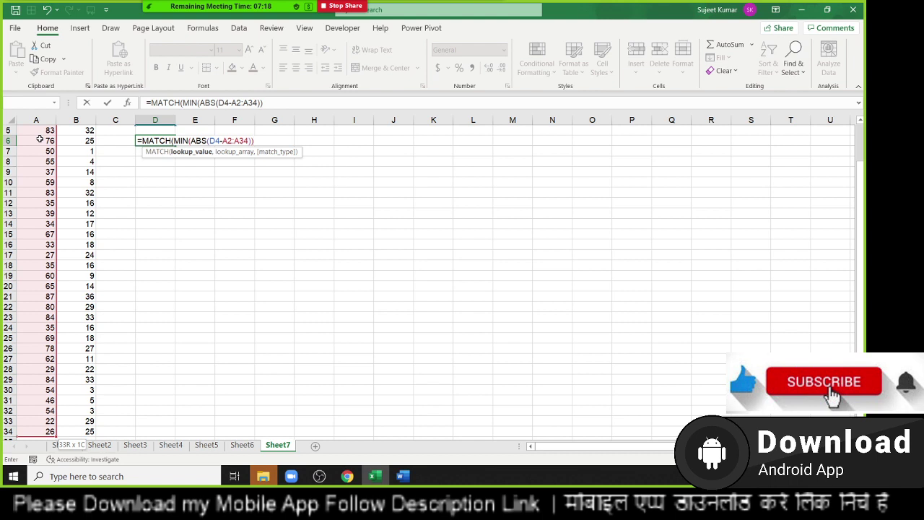
pyautogui.write(',')
pyautogui.write('ABS(')
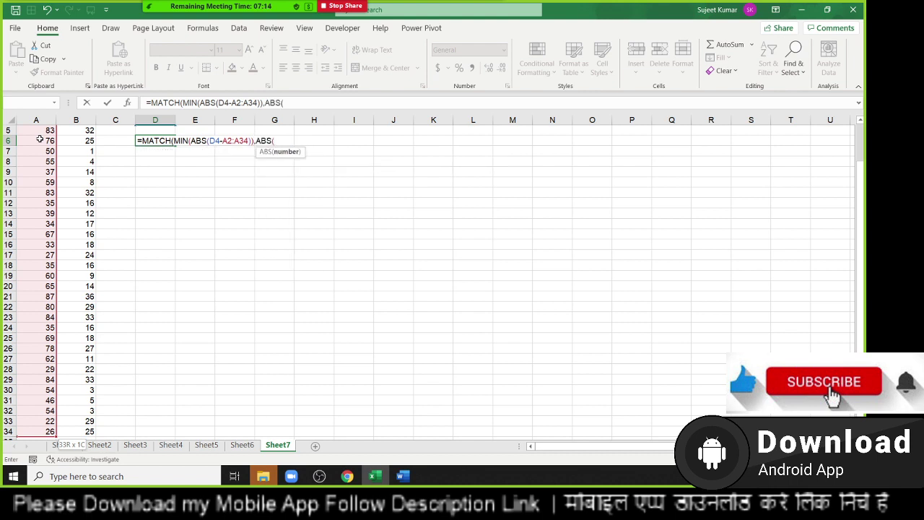
# Finish D6 with the lookup array ABS(D4-A2:A34) and match type 0, returning 6.
pyautogui.scroll(2, 192, 169)
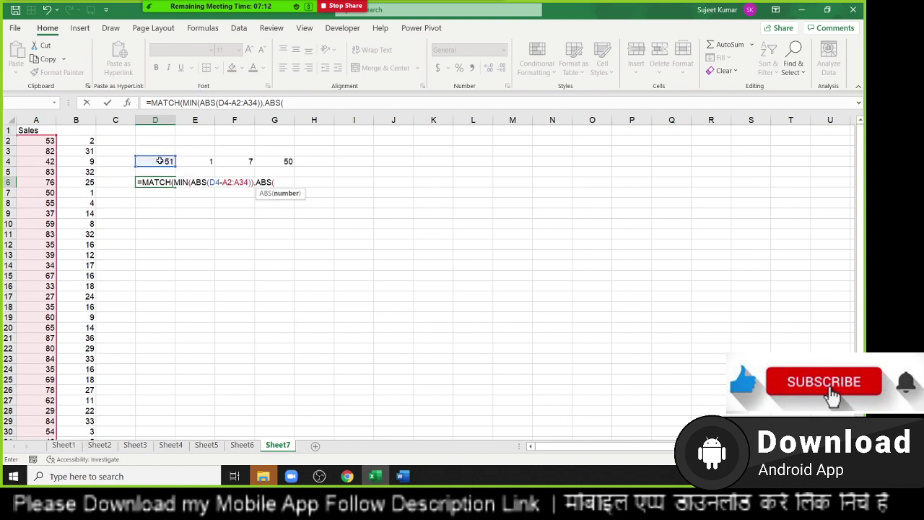
pyautogui.click(159, 159)
pyautogui.write('-')
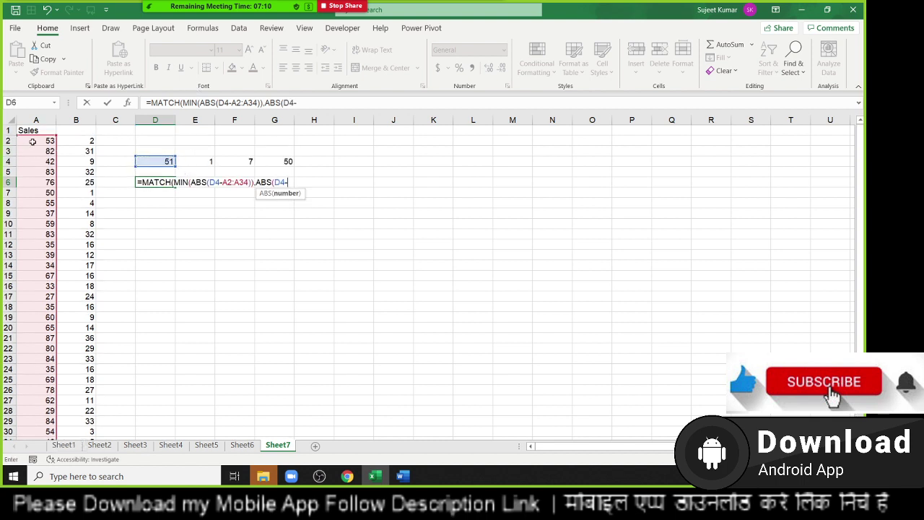
pyautogui.click(35, 140)
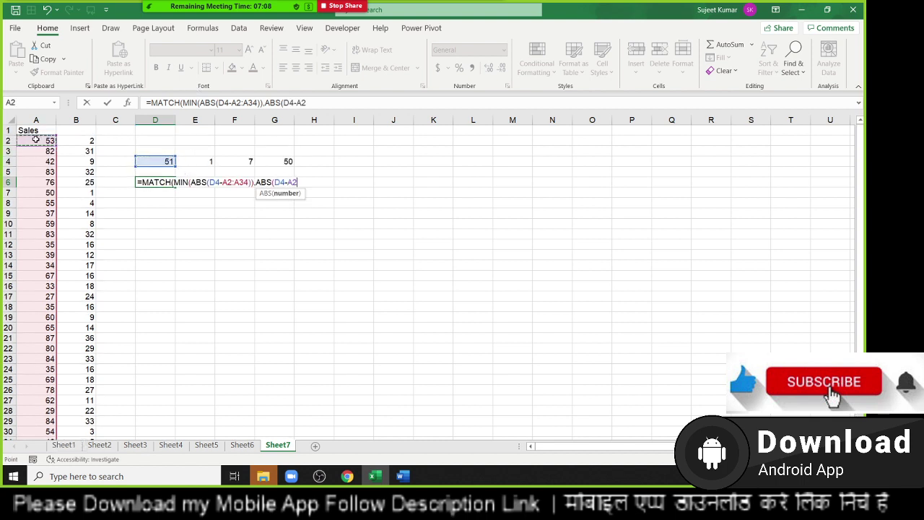
pyautogui.moveTo(35, 139); pyautogui.dragTo(36, 431)
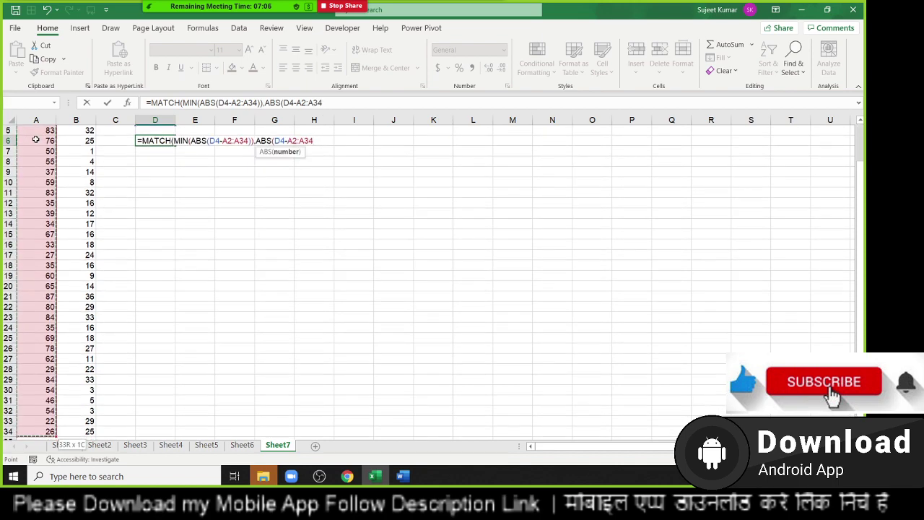
pyautogui.write(')')
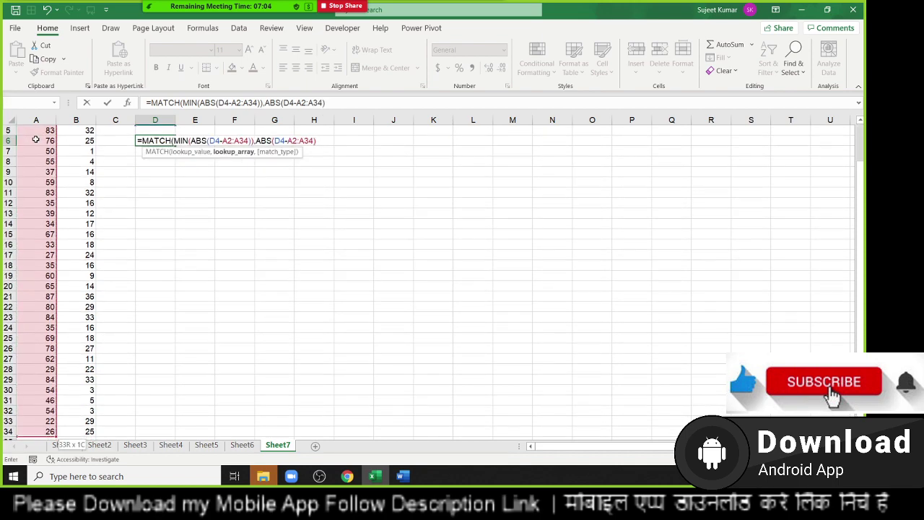
pyautogui.write(',0')
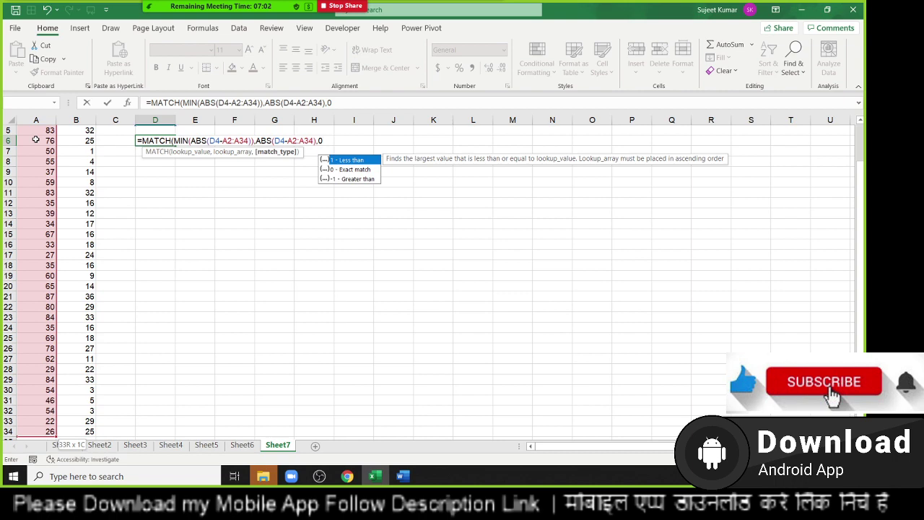
pyautogui.write(')')
pyautogui.press('Return')
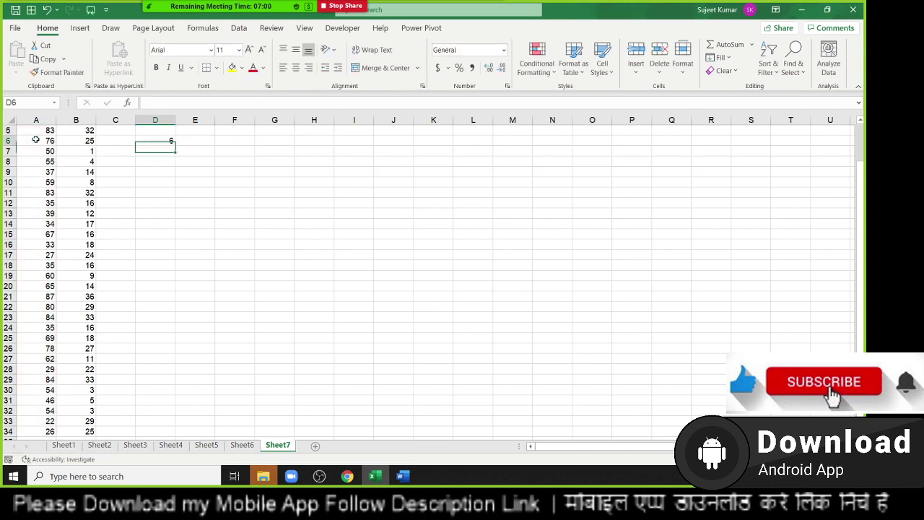
pyautogui.scroll(2, 36, 140)
pyautogui.press('Up')
pyautogui.press('Up')
pyautogui.press('Up')
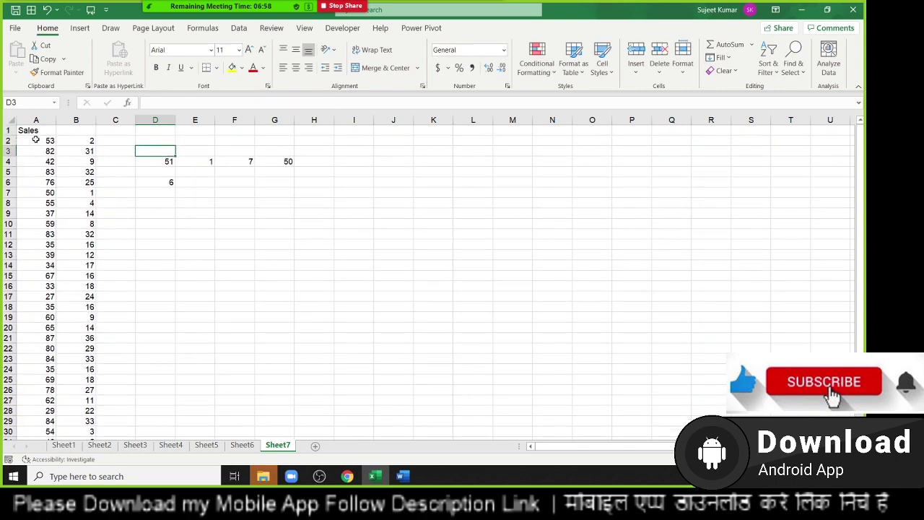
pyautogui.press('Down')
pyautogui.press('Down')
pyautogui.press('Down')
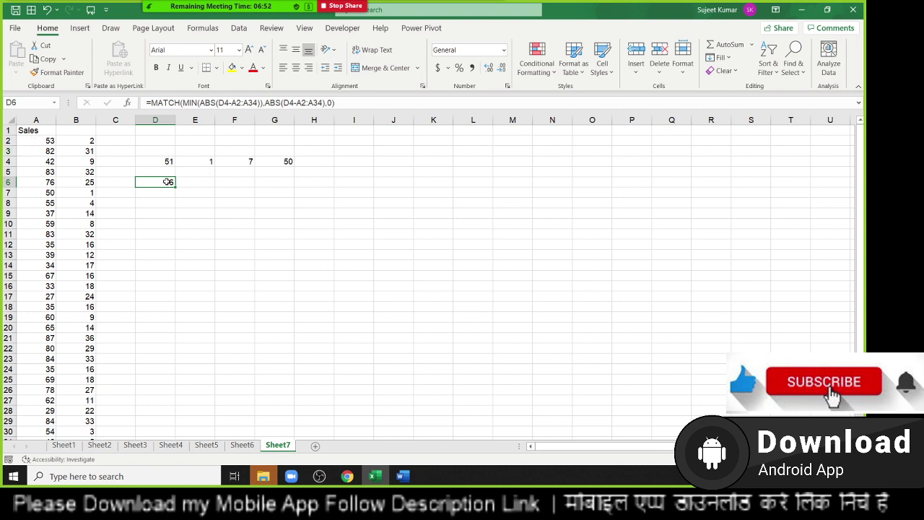
pyautogui.click(247, 162)
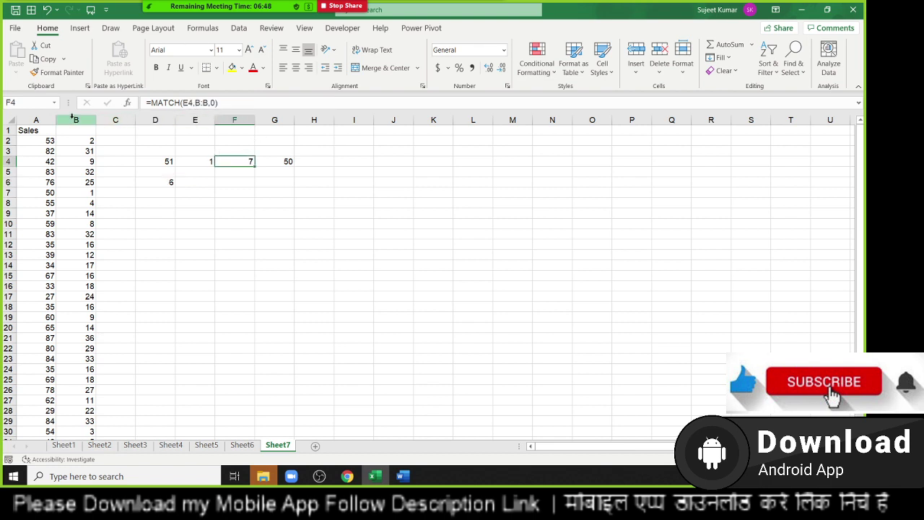
pyautogui.click(166, 182)
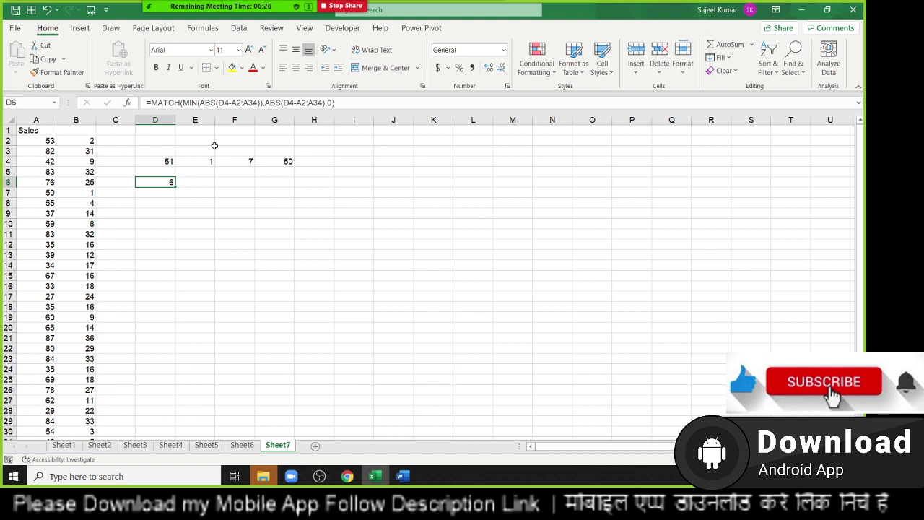
# Enter =OFFSET(A1,D6,0) in E6 so it returns the Sales value 50.
pyautogui.press('Right')
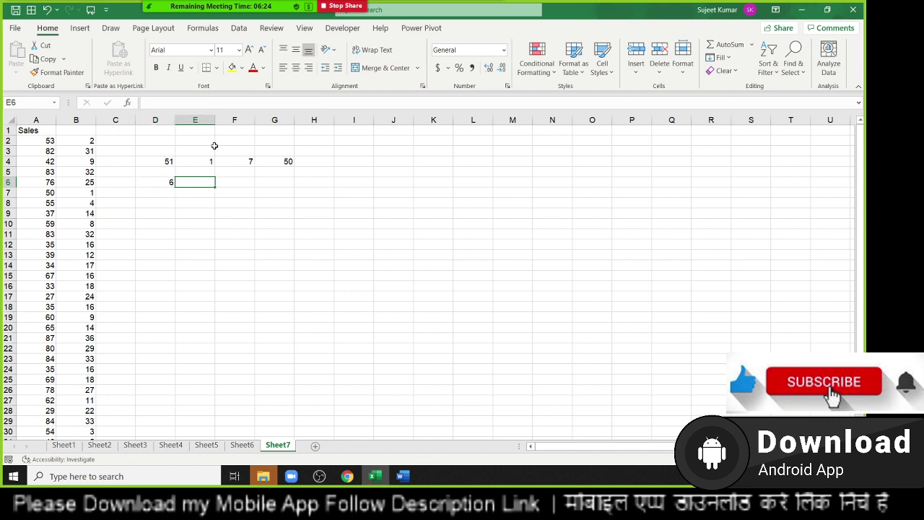
pyautogui.write('=offset(')
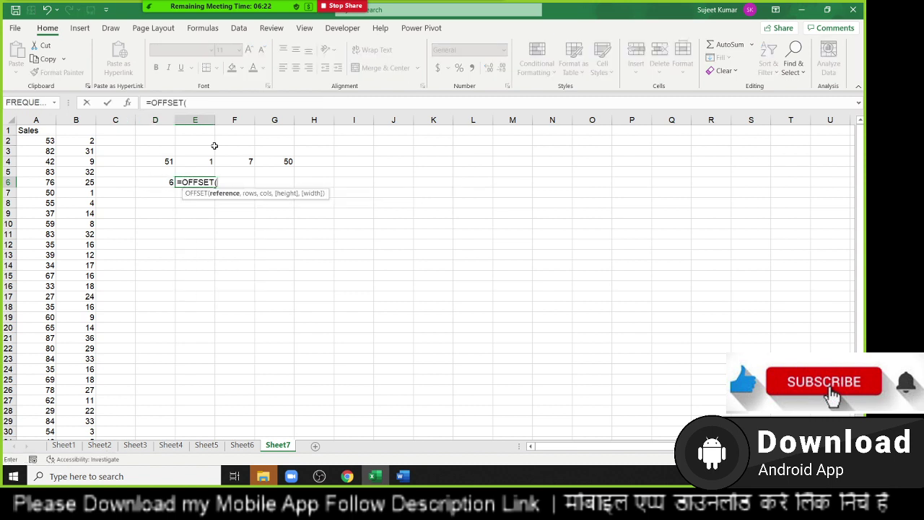
pyautogui.press('Left')
pyautogui.press('Left')
pyautogui.press('Left')
pyautogui.press('Left')
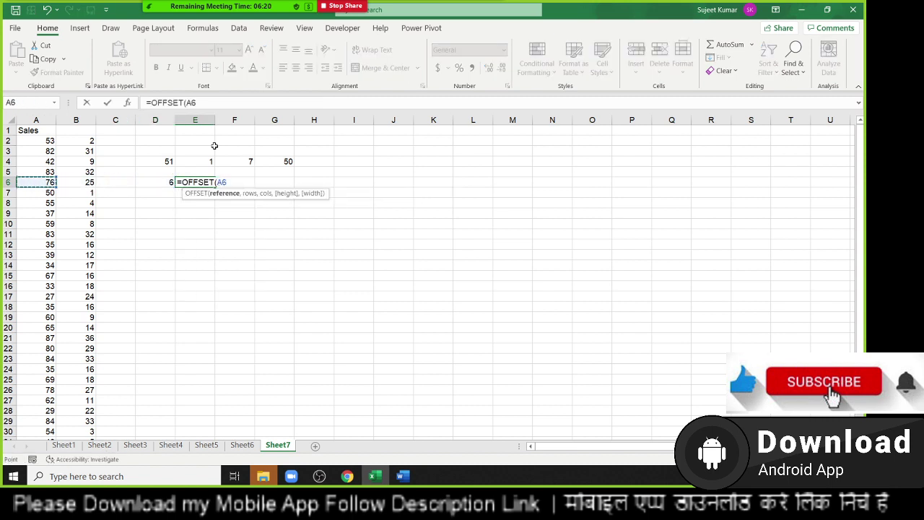
pyautogui.hotkey('ctrl', 'Up')
pyautogui.write(',')
pyautogui.press('Left')
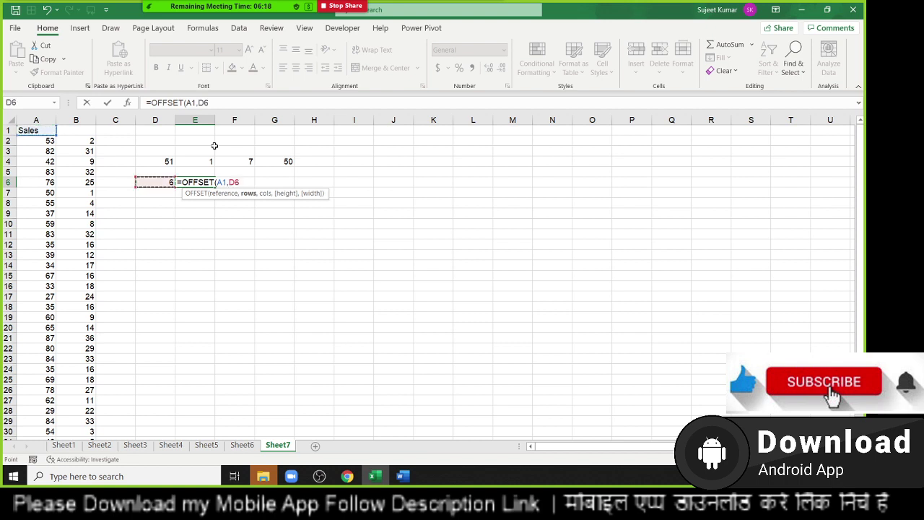
pyautogui.write(',0')
pyautogui.press('Return')
pyautogui.press('Up')
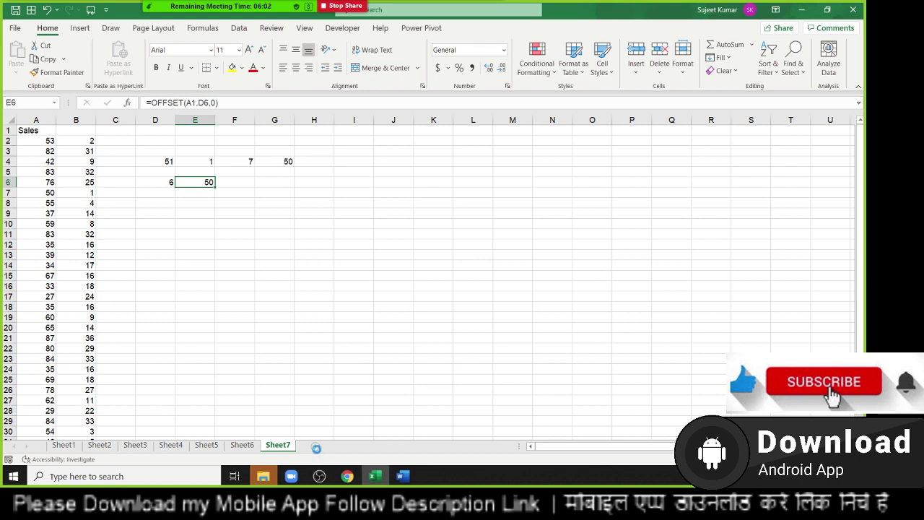
# Enter 'Sujit854fdf' in A2 and widen column A to fit it.
pyautogui.press('Down')
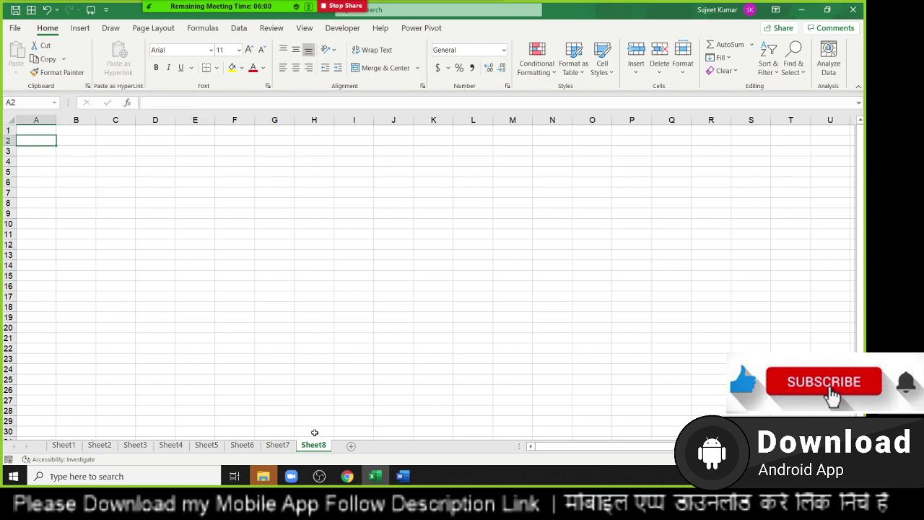
pyautogui.write('sU')
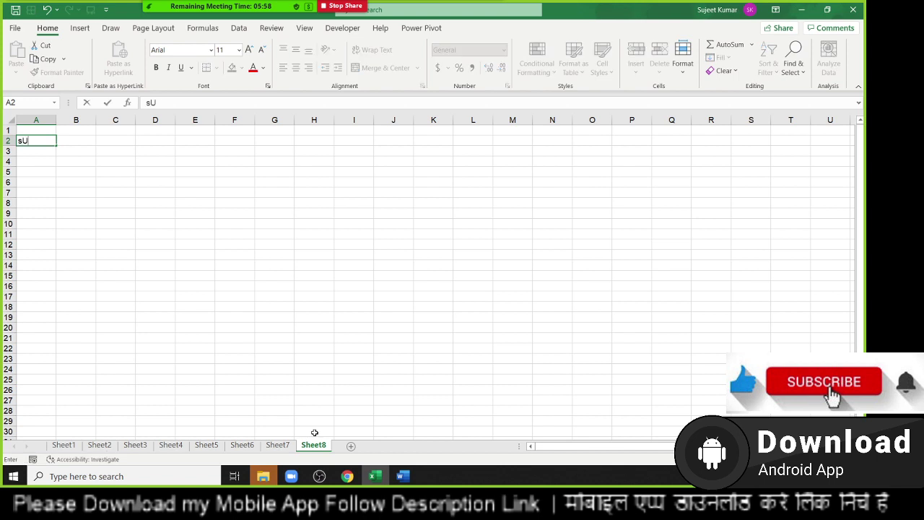
pyautogui.write('JET')
pyautogui.press('space')
pyautogui.press('BackSpace')
pyautogui.press('BackSpace')
pyautogui.press('BackSpace')
pyautogui.press('BackSpace')
pyautogui.write('ujit85')
pyautogui.write('4fdf')
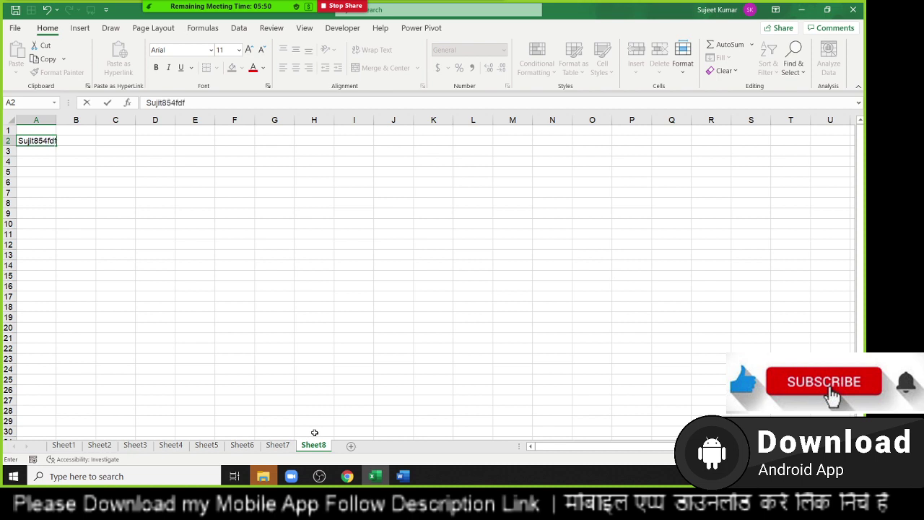
pyautogui.press('Return')
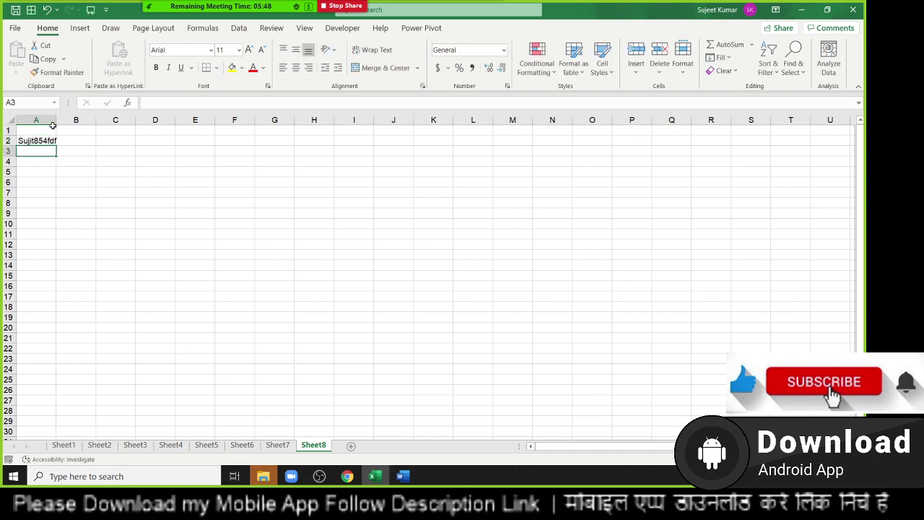
pyautogui.moveTo(56, 121); pyautogui.dragTo(71, 122)
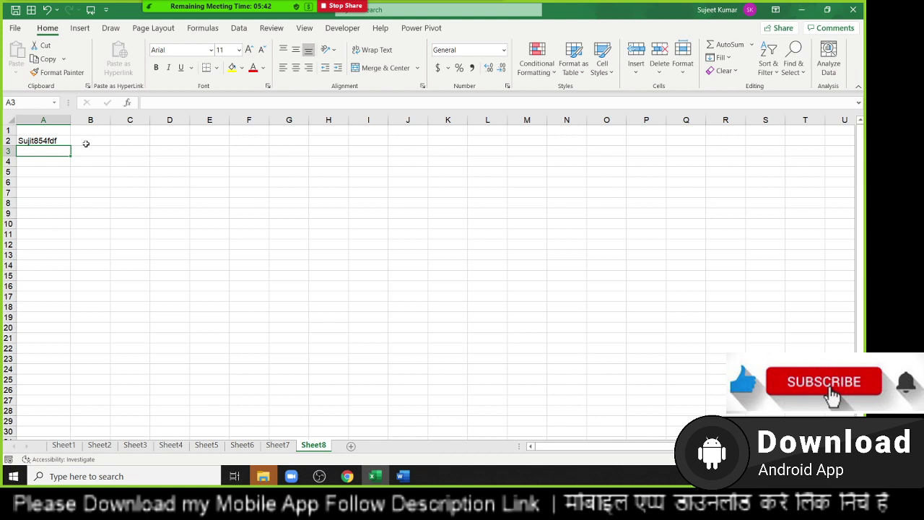
pyautogui.click(86, 150)
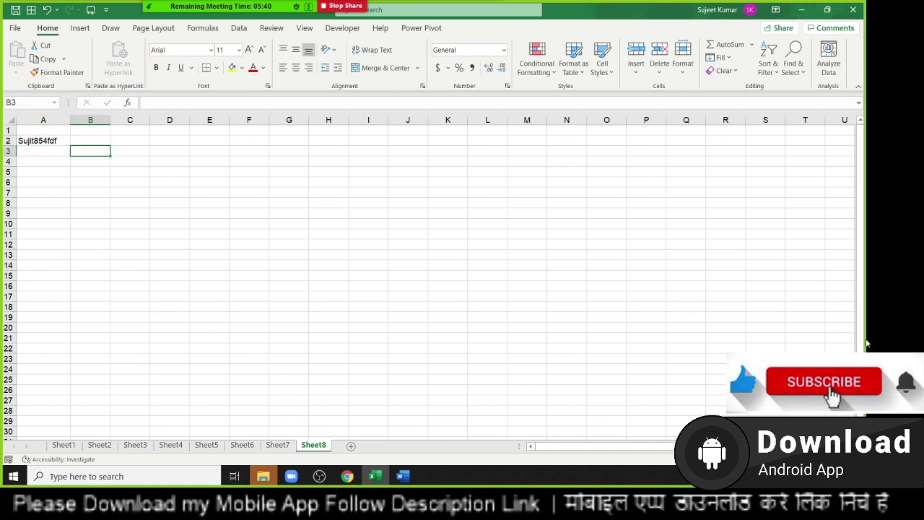
# Enter =MID(A2,{1,2,3,4,5,6,7,8,9,10},1) in B3, spilling one character per cell to K3.
pyautogui.write('=mi')
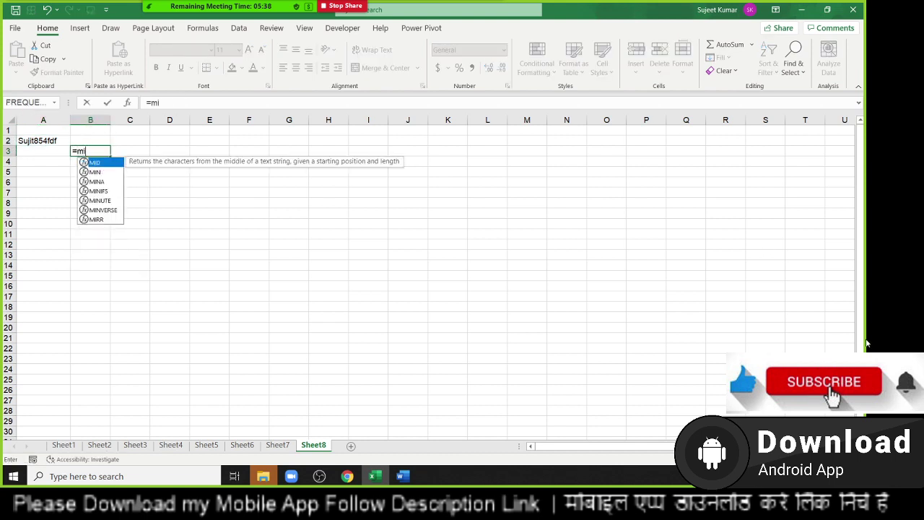
pyautogui.press('Tab')
pyautogui.press('Left')
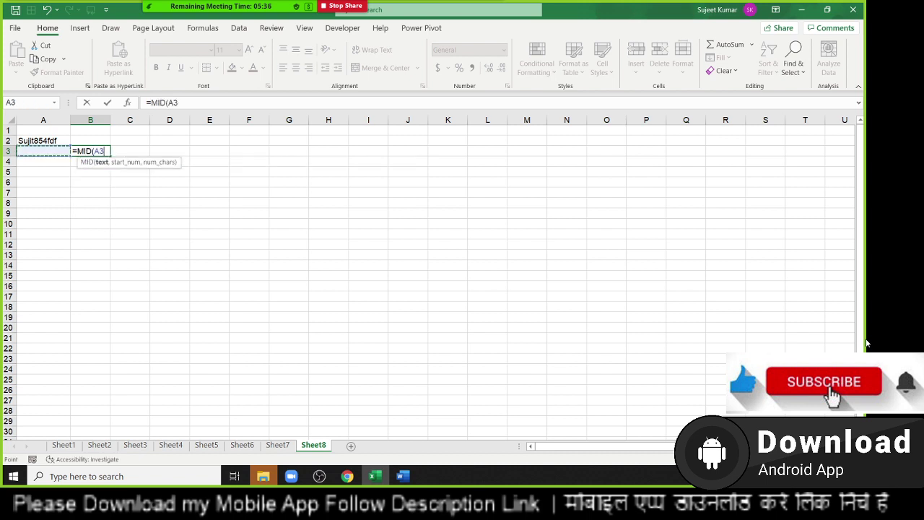
pyautogui.press('Up')
pyautogui.write(',')
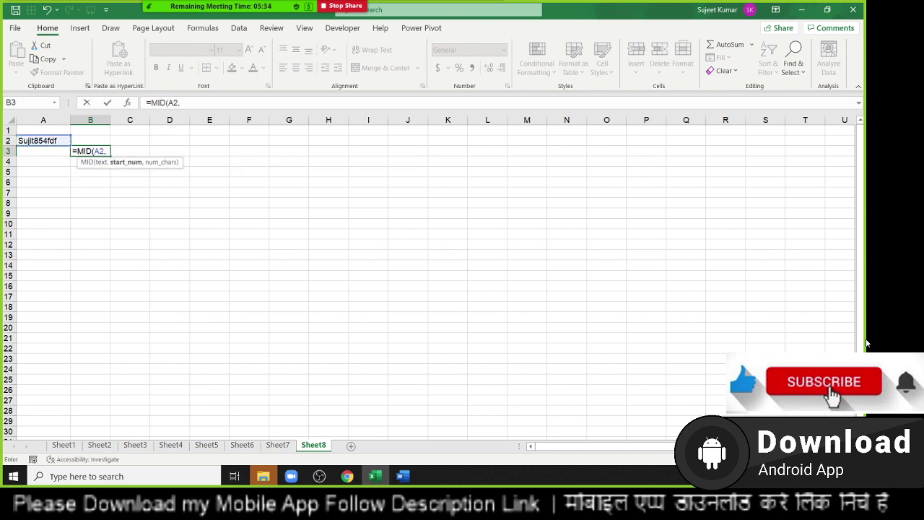
pyautogui.write('{')
pyautogui.write('1,2,3,')
pyautogui.write('4,5,6,7,8,9')
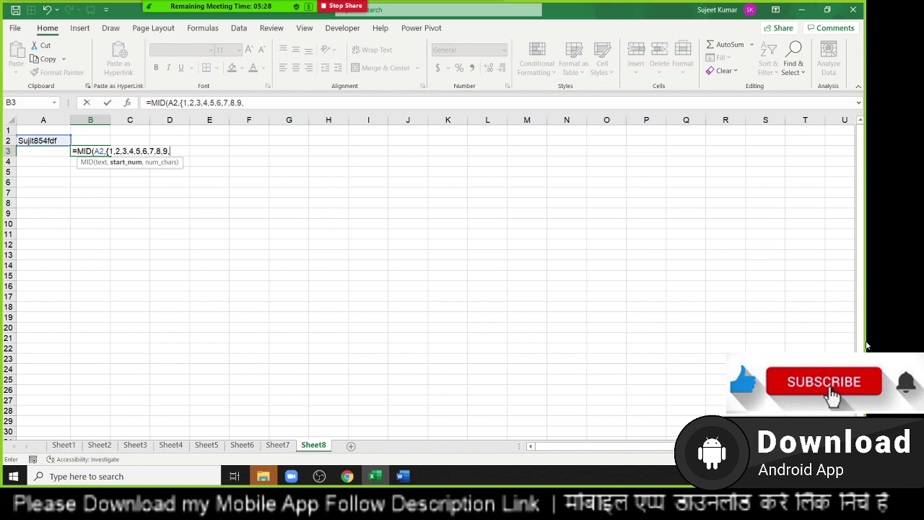
pyautogui.write(',8,5,')
pyautogui.press('BackSpace')
pyautogui.press('BackSpace')
pyautogui.press('BackSpace')
pyautogui.press('BackSpace')
pyautogui.write(',')
pyautogui.write('10)')
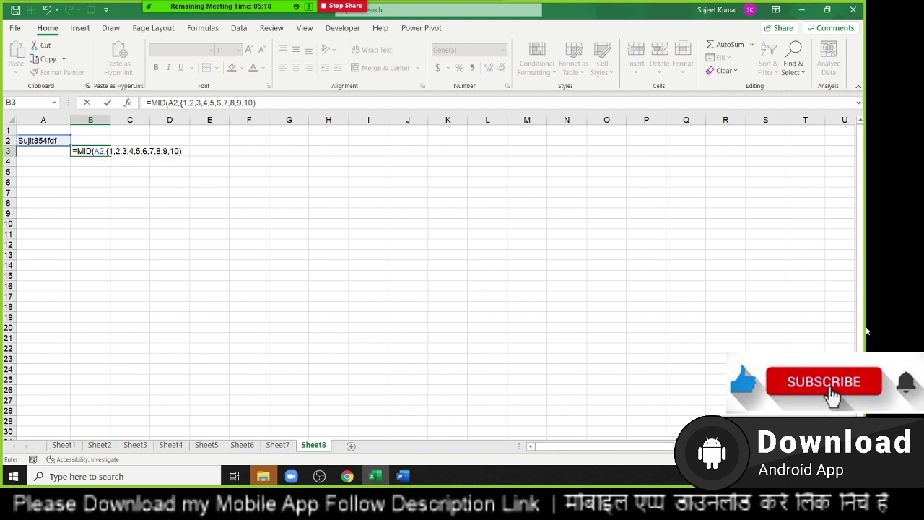
pyautogui.press('Return')
pyautogui.press('Return')
pyautogui.press('BackSpace')
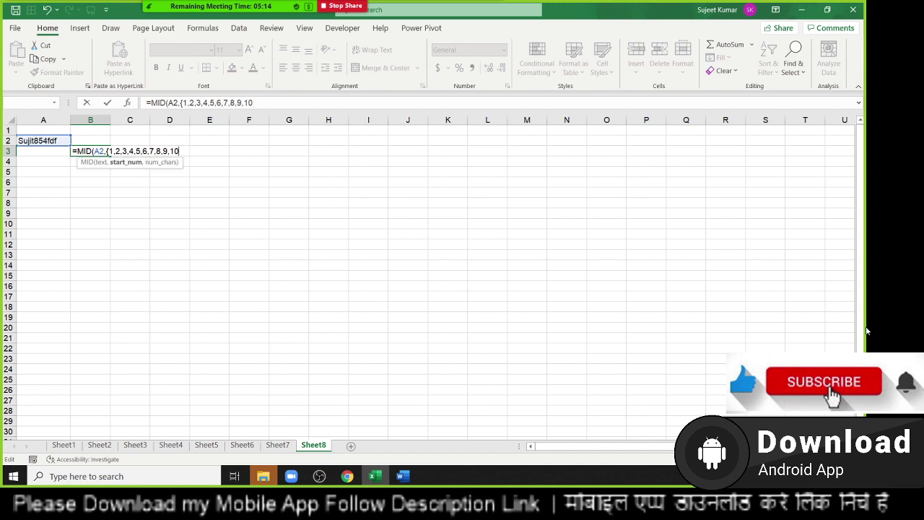
pyautogui.write('},1')
pyautogui.press('Return')
pyautogui.press('Up')
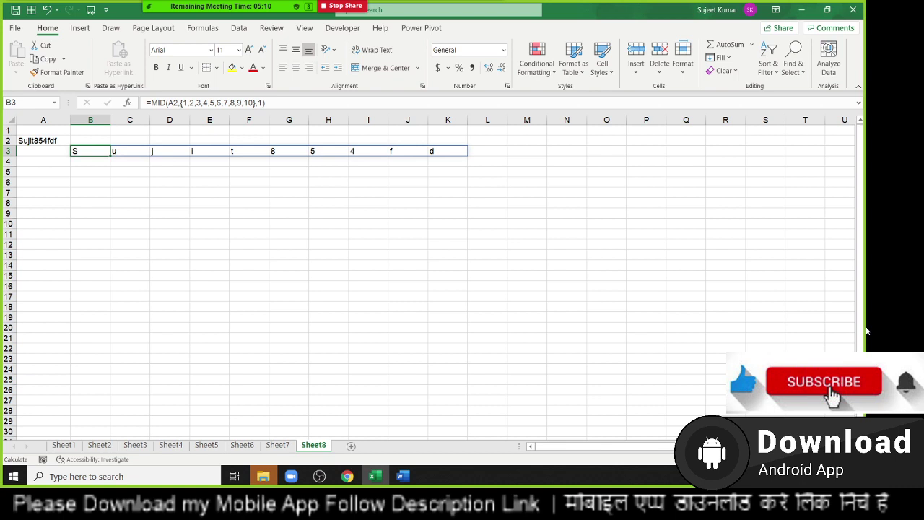
pyautogui.press('Down')
# Fill B4:K4 with =B3*1 to convert each split character to a number.
pyautogui.write('=')
pyautogui.press('Up')
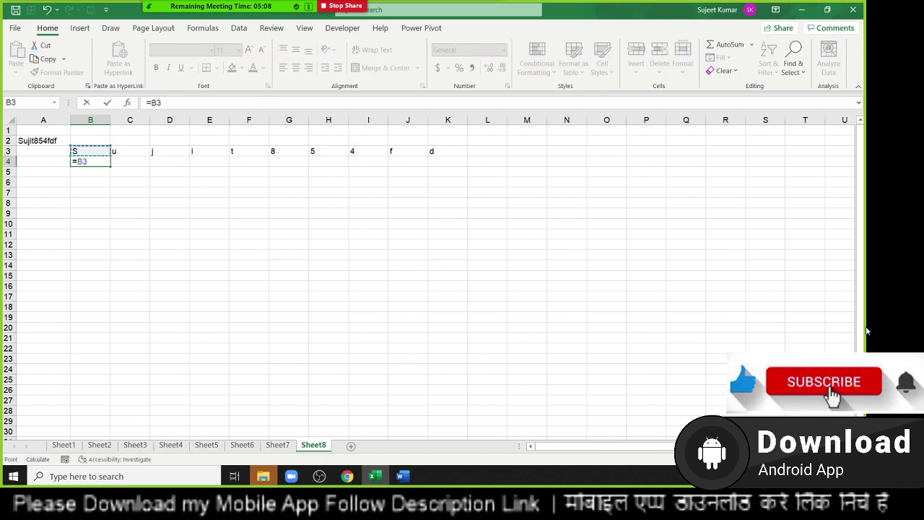
pyautogui.write('*1')
pyautogui.press('Return')
pyautogui.press('Up')
pyautogui.hotkey('shift', 'Right')
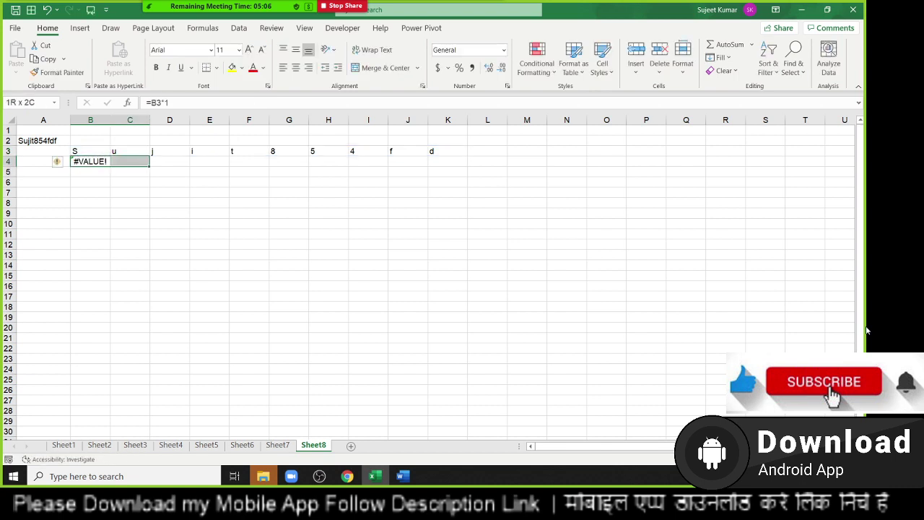
pyautogui.hotkey('shift', 'Right')
pyautogui.hotkey('shift', 'Right')
pyautogui.hotkey('shift', 'Right')
pyautogui.hotkey('shift', 'Right')
pyautogui.hotkey('shift', 'Right')
pyautogui.hotkey('shift', 'Right')
pyautogui.hotkey('shift', 'Right')
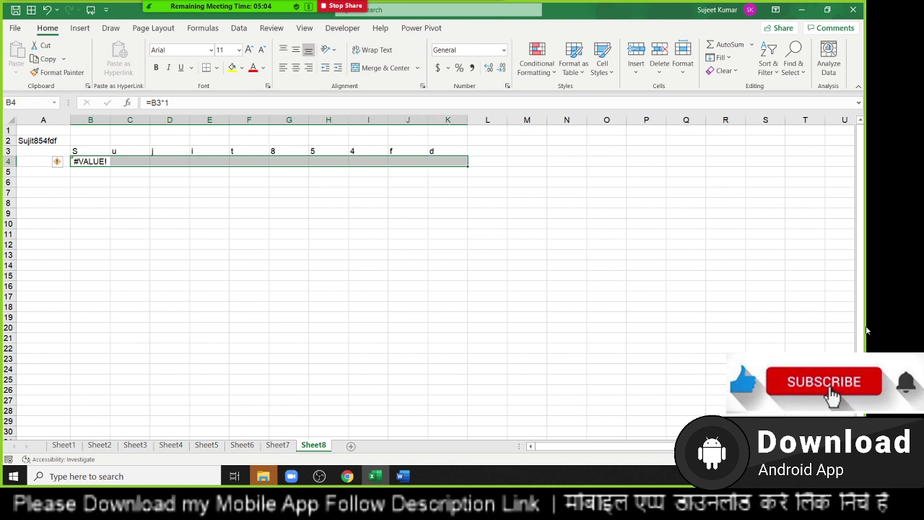
pyautogui.hotkey('ctrl', 'r')
pyautogui.press('Down')
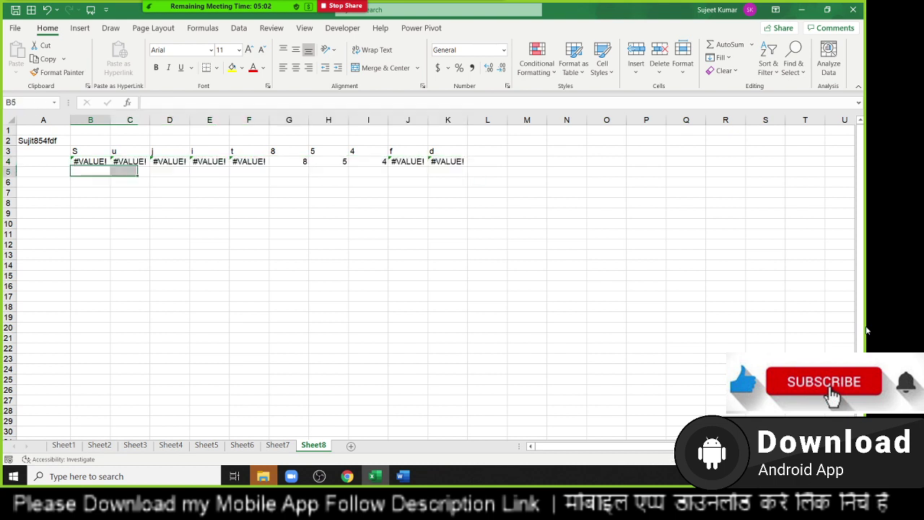
# Fill B5:K5 with =ISERROR(B4), flagging letters TRUE and digits FALSE.
pyautogui.write('=')
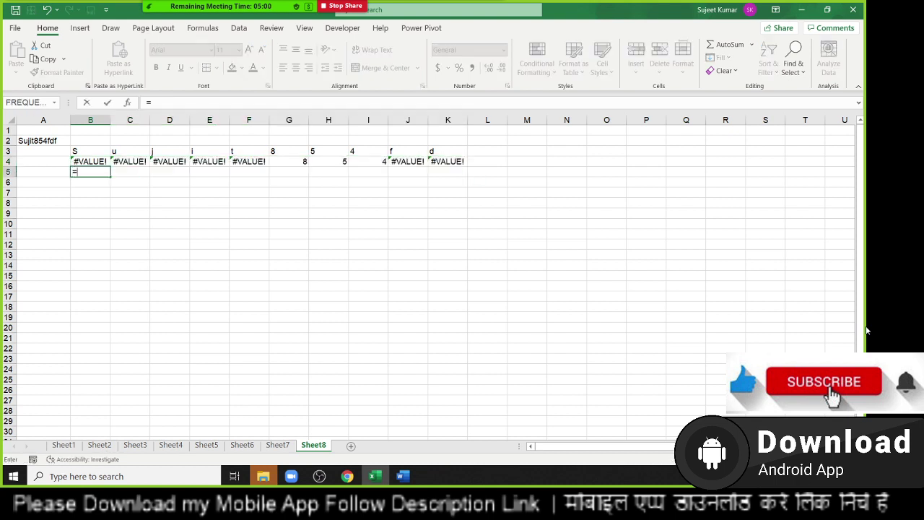
pyautogui.write('is')
pyautogui.press('Down')
pyautogui.press('Down')
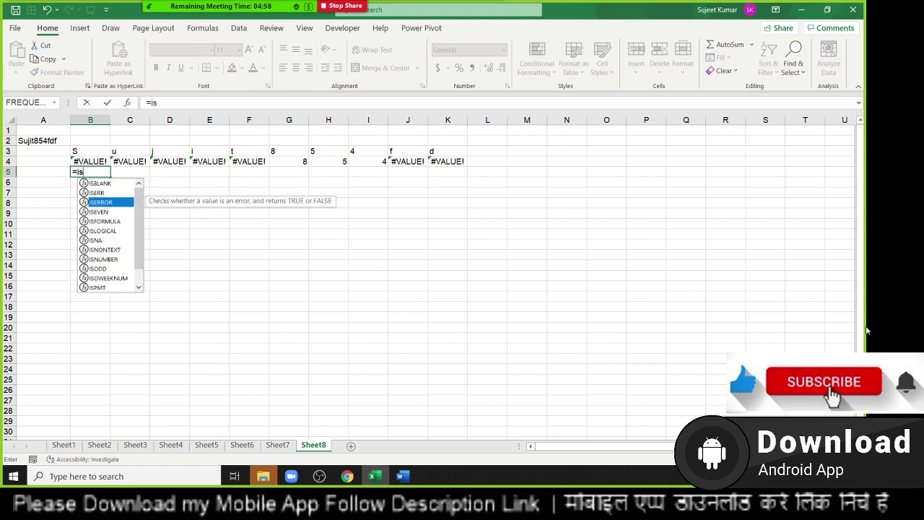
pyautogui.press('Tab')
pyautogui.press('Up')
pyautogui.hotkey('ctrl', 'Return')
pyautogui.hotkey('shift', 'Right')
pyautogui.hotkey('shift', 'Right')
pyautogui.hotkey('shift', 'Right')
pyautogui.hotkey('shift', 'Right')
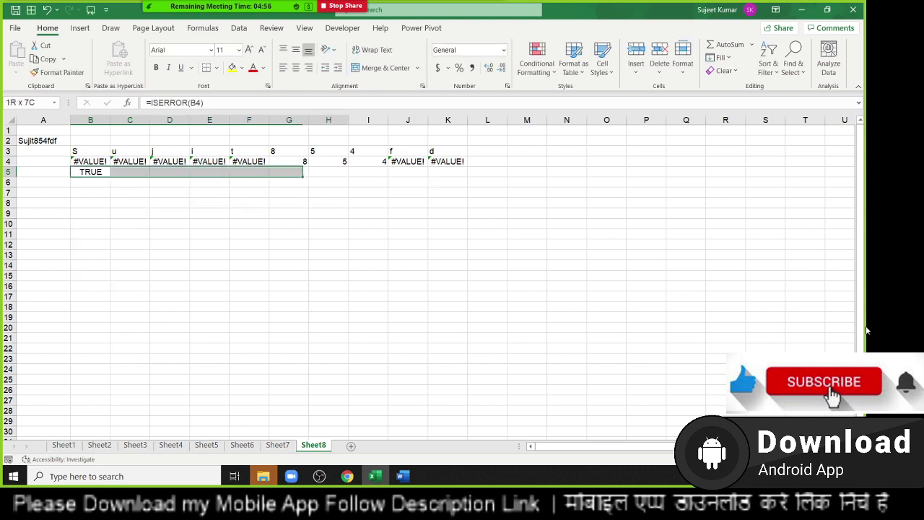
pyautogui.hotkey('shift', 'Right')
pyautogui.hotkey('shift', 'Right')
pyautogui.hotkey('shift', 'Right')
pyautogui.hotkey('shift', 'Right')
pyautogui.hotkey('ctrl', 'r')
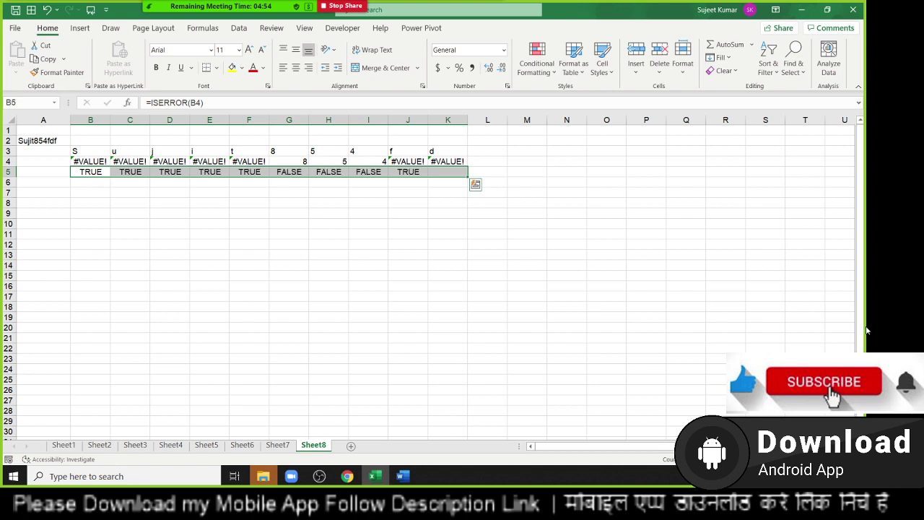
pyautogui.press('Down')
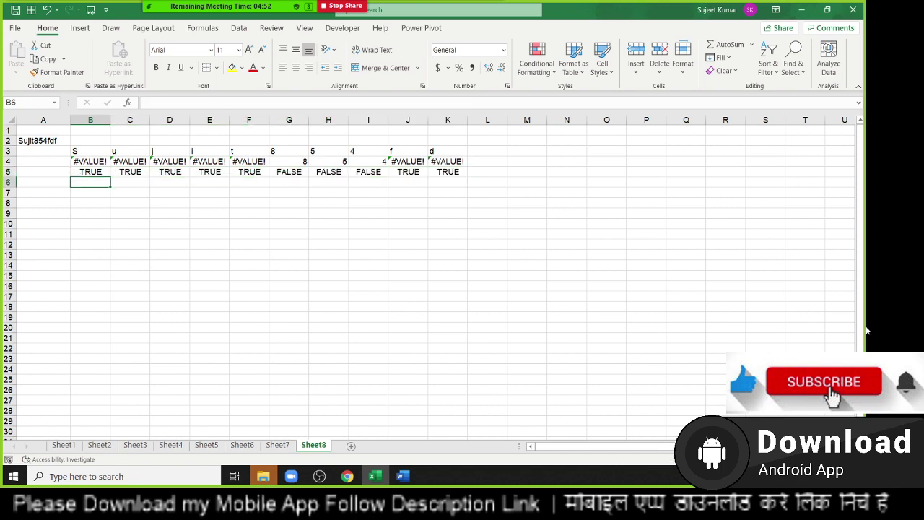
# Start a COUNTIF in B6 using FALSE and the range B5:K5, arguments in wrong order.
pyautogui.write('=co')
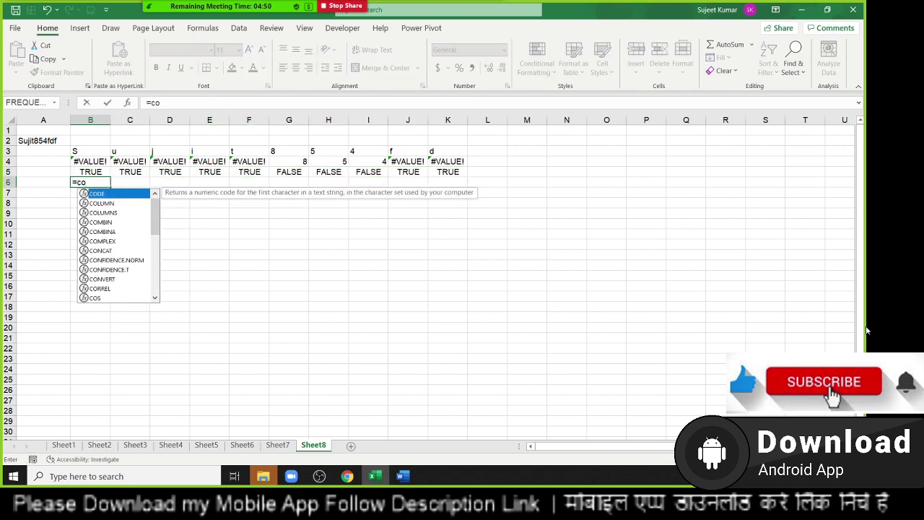
pyautogui.write('un')
pyautogui.press('Down')
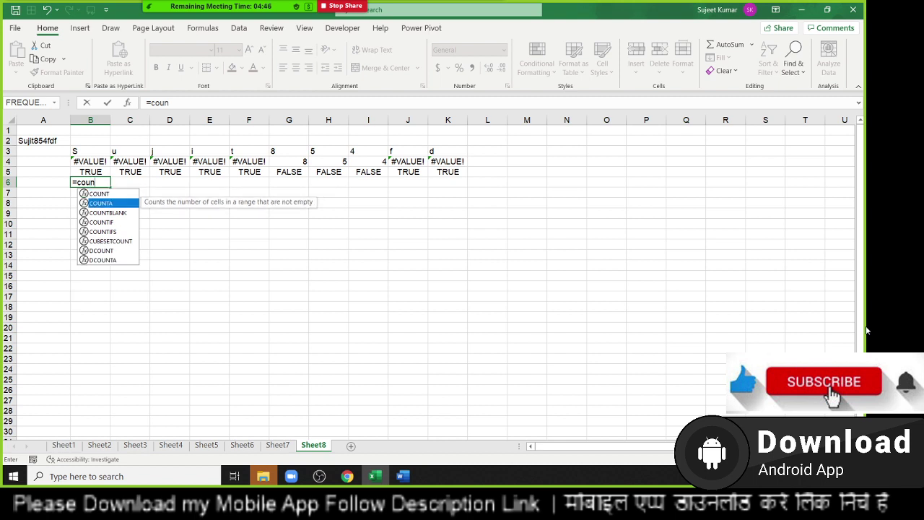
pyautogui.press('Down')
pyautogui.press('Down')
pyautogui.press('Tab')
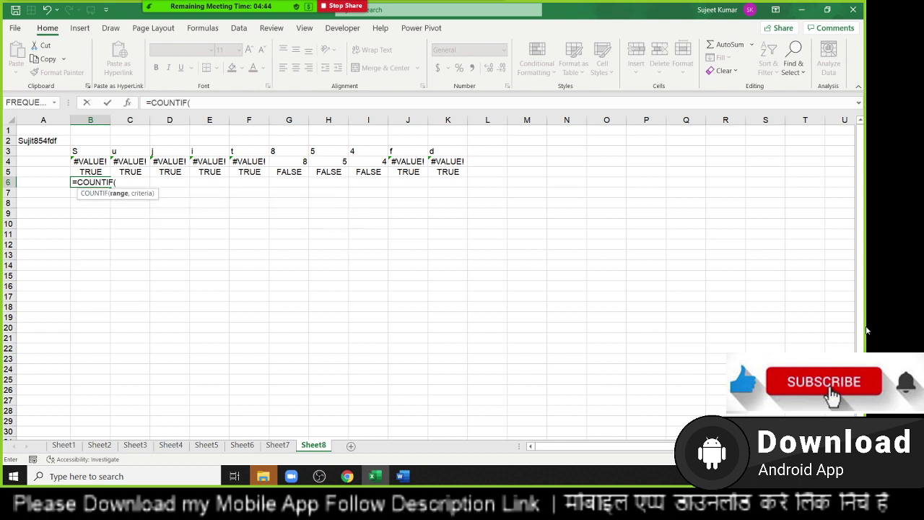
pyautogui.write('FAL')
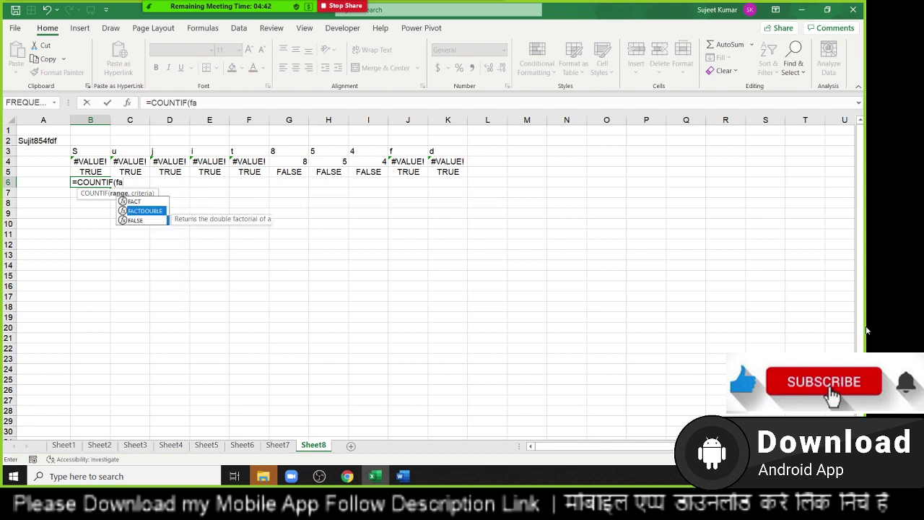
pyautogui.write('SEm')
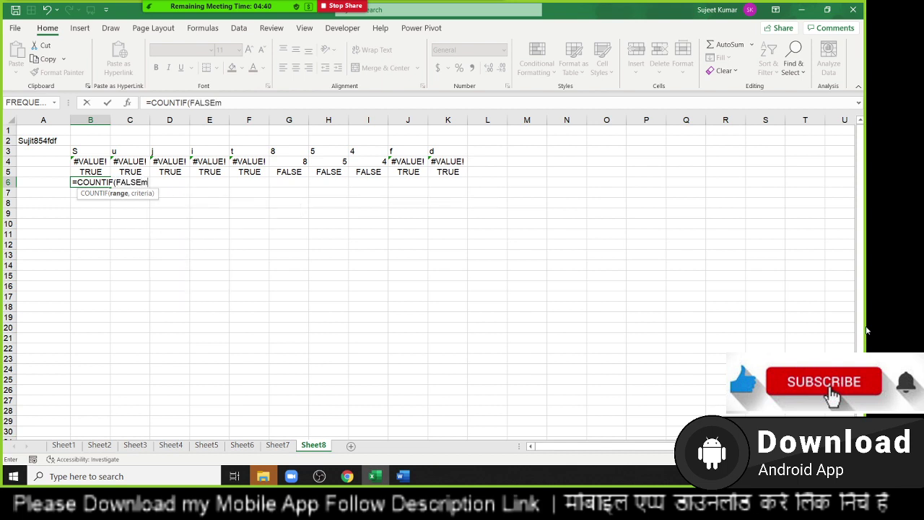
pyautogui.press('BackSpace')
pyautogui.write(',')
pyautogui.press('Up')
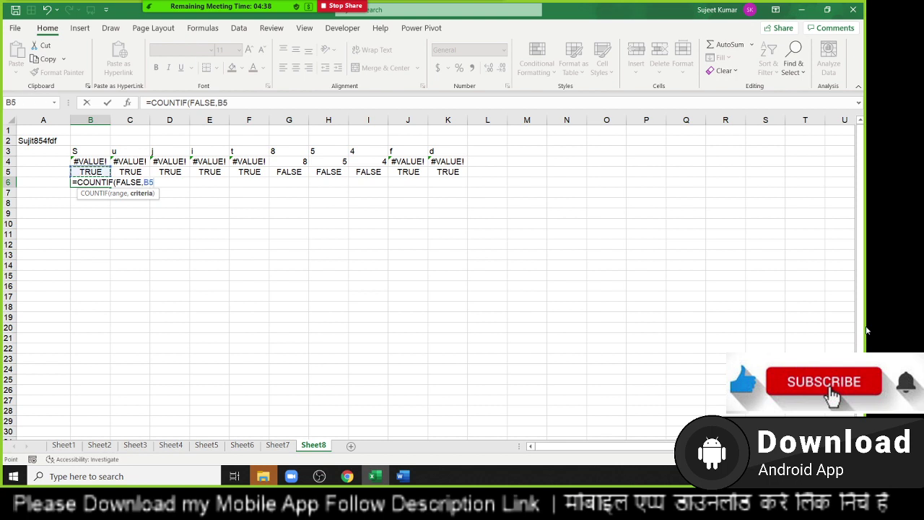
pyautogui.hotkey('ctrl', 'shift', 'Right')
pyautogui.press('Return')
pyautogui.press('Return')
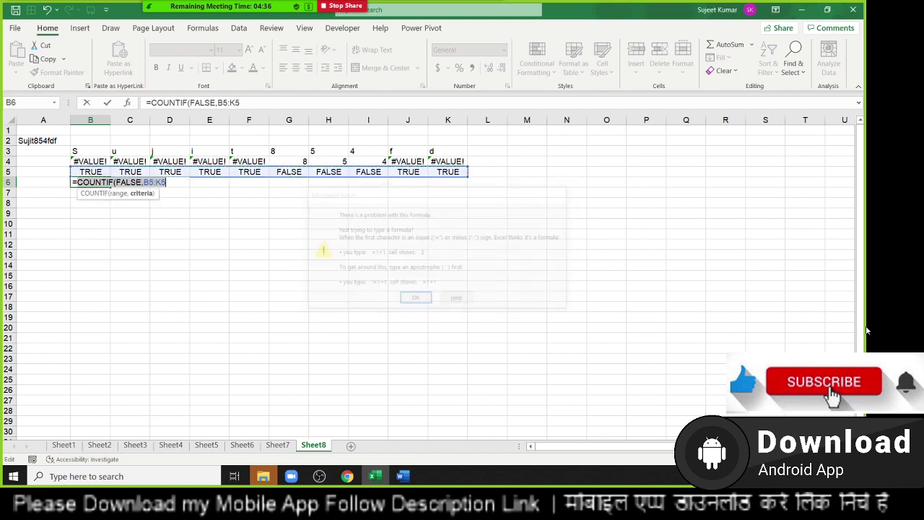
# Correct B6 to =COUNTIF(B5:K5,FALSE) so it returns 3.
pyautogui.press('Right')
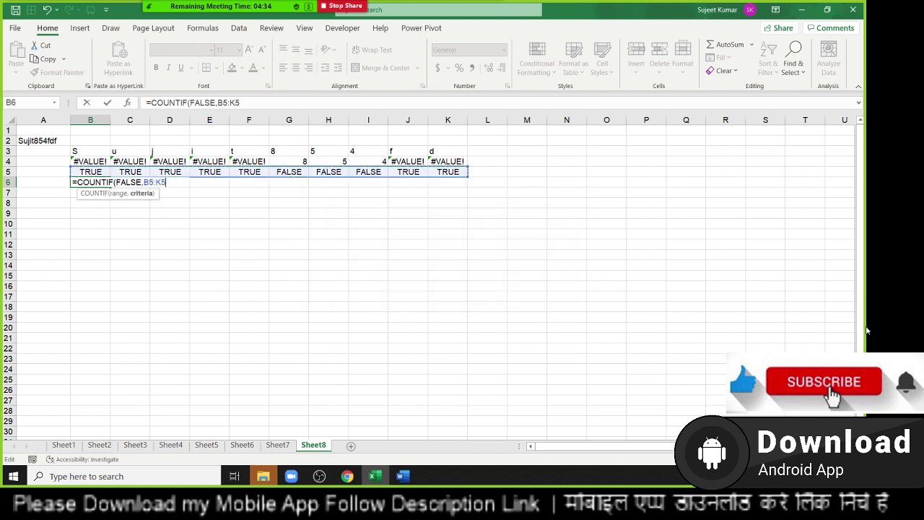
pyautogui.press('BackSpace')
pyautogui.press('BackSpace')
pyautogui.press('BackSpace')
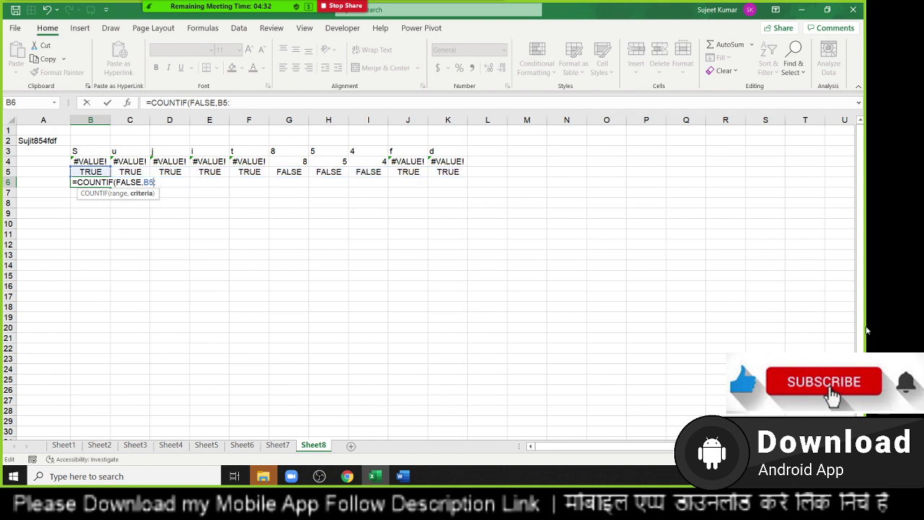
pyautogui.press('BackSpace')
pyautogui.press('BackSpace')
pyautogui.press('BackSpace')
pyautogui.press('BackSpace')
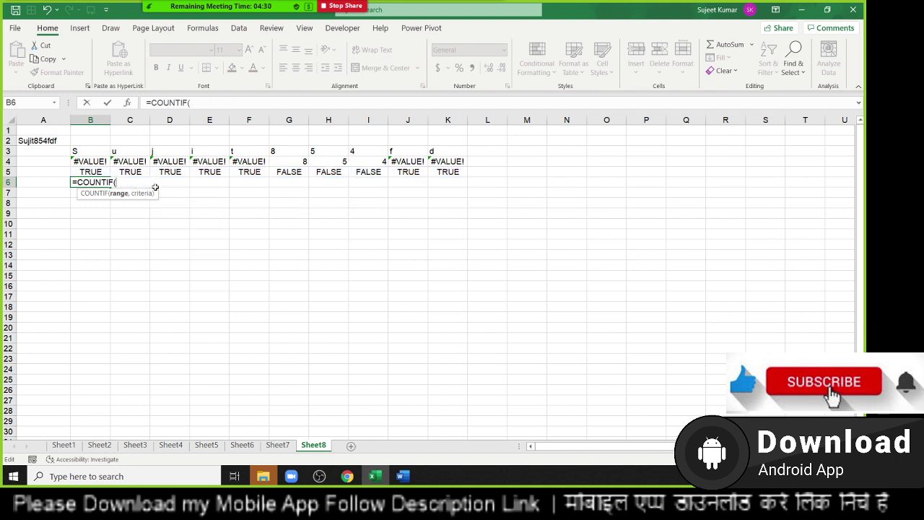
pyautogui.moveTo(92, 171); pyautogui.dragTo(92, 171)
pyautogui.hotkey('ctrl', 'shift', 'Right')
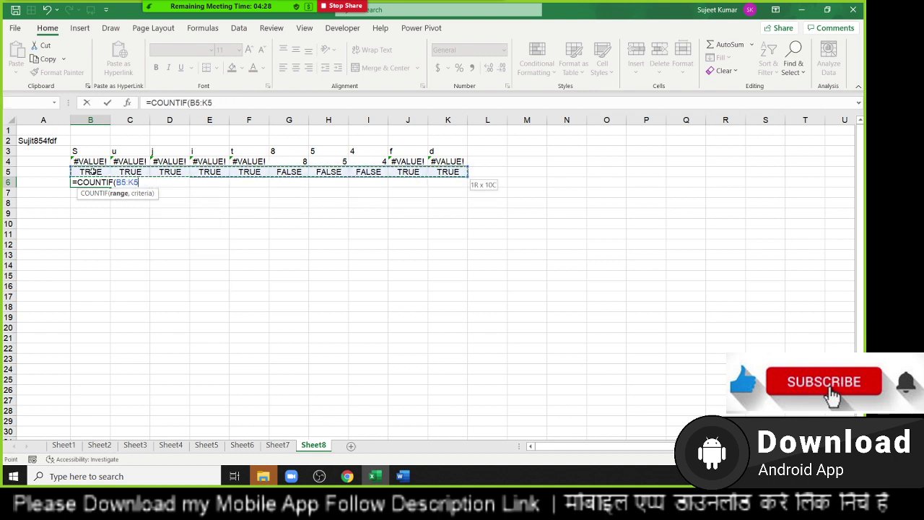
pyautogui.write('F')
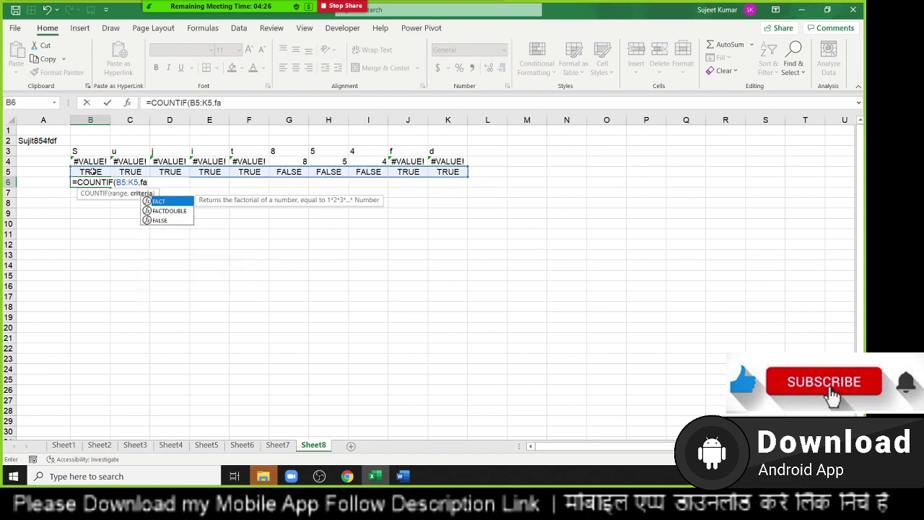
pyautogui.write('ALSE')
pyautogui.press('Return')
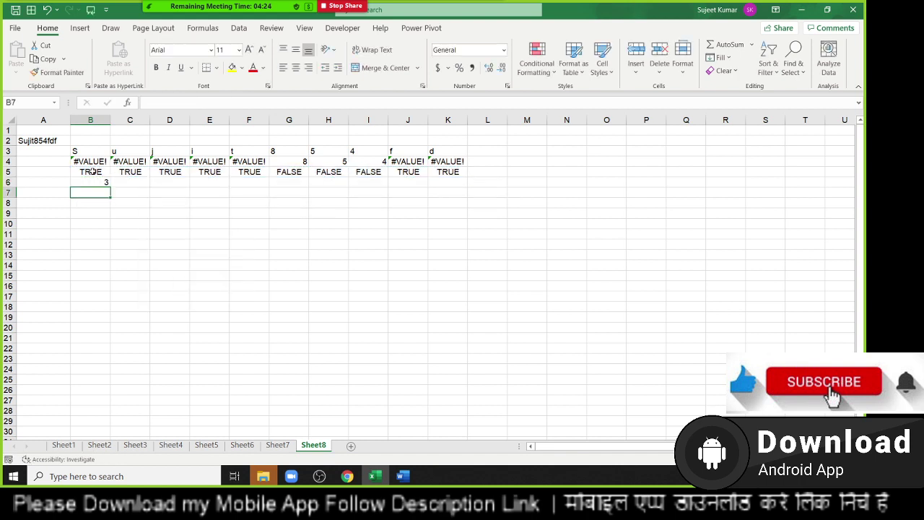
# Enter =MATCH(FALSE,B5:K5,0) in C6, giving the first digit's position 6.
pyautogui.press('Up')
pyautogui.press('Right')
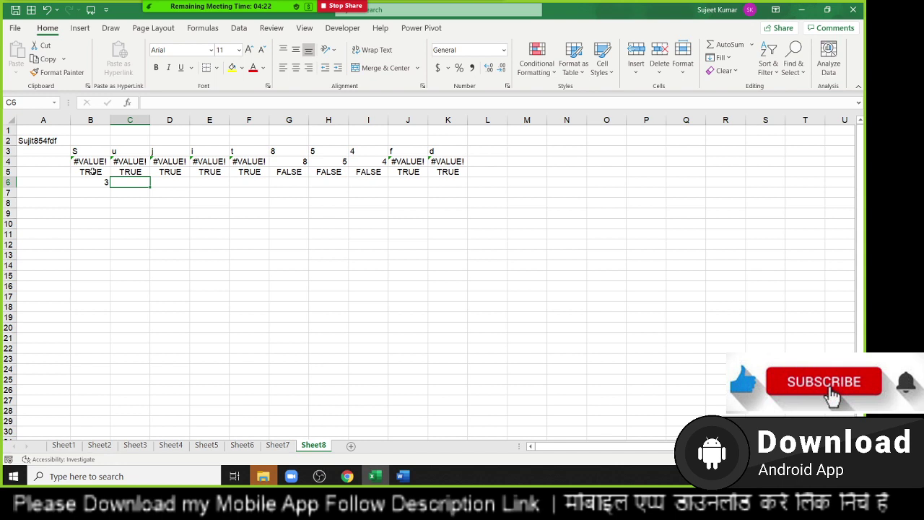
pyautogui.write('=')
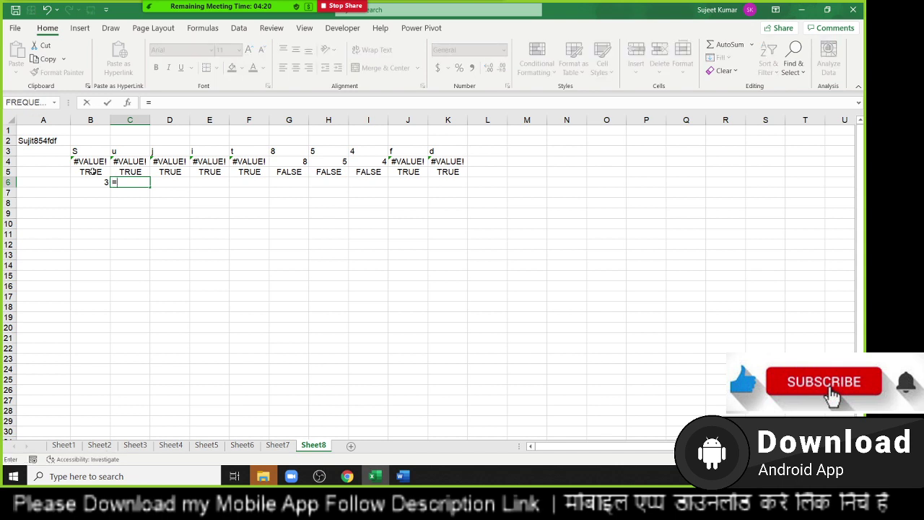
pyautogui.write('mat')
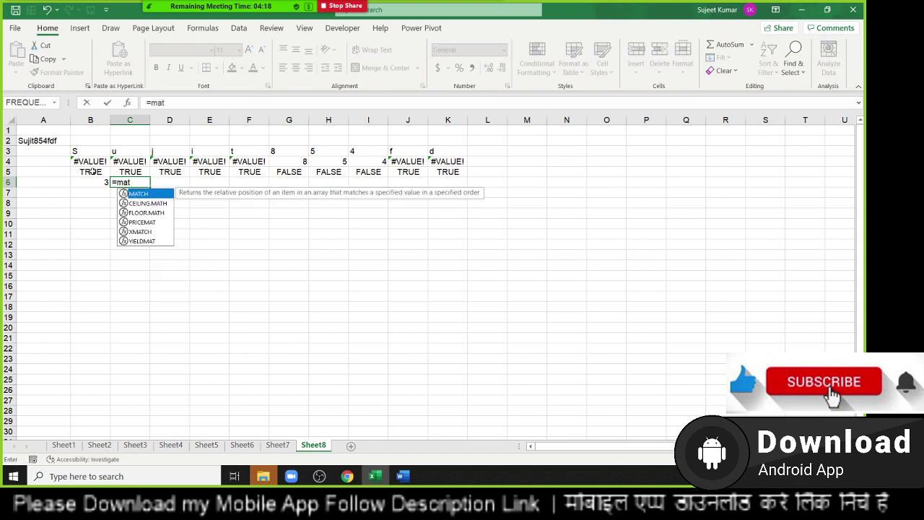
pyautogui.press('Tab')
pyautogui.write('FALSE')
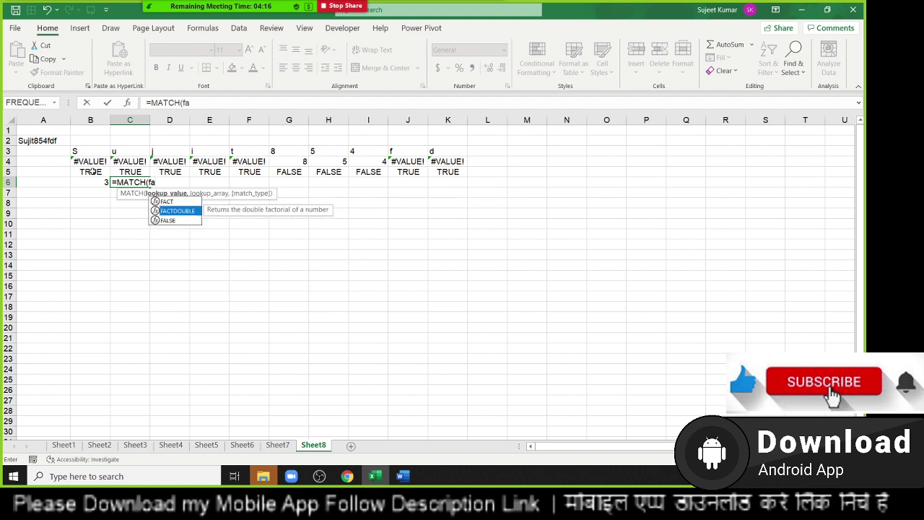
pyautogui.write(',')
pyautogui.press('Up')
pyautogui.press('Up')
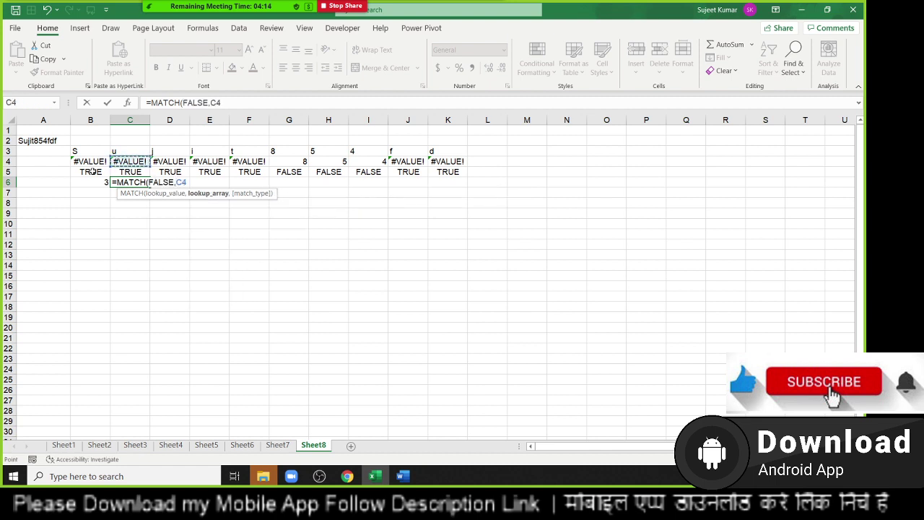
pyautogui.press('Left')
pyautogui.press('Down')
pyautogui.hotkey('ctrl', 'shift', 'Right')
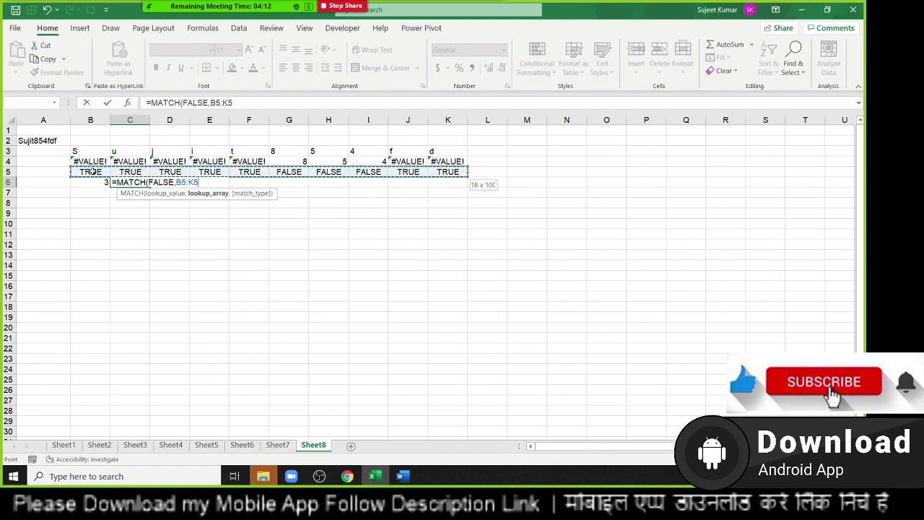
pyautogui.write(',0')
pyautogui.press('Return')
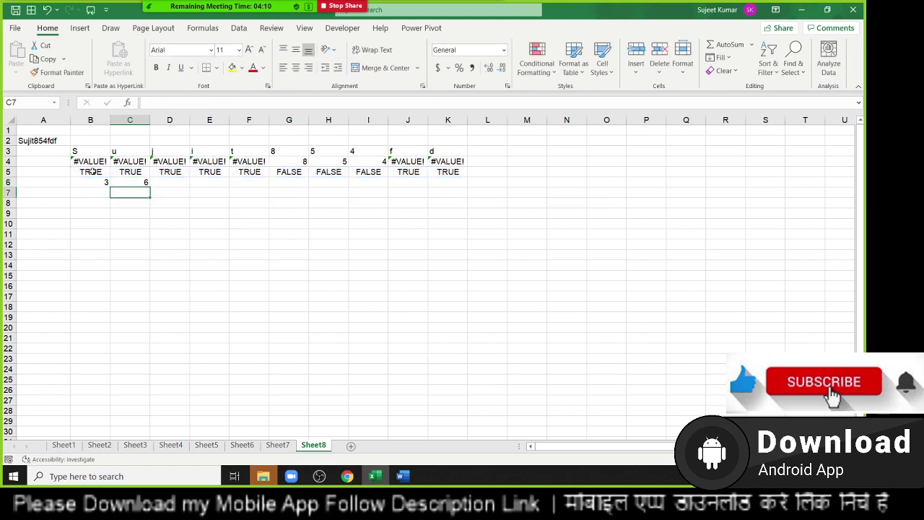
# Enter =MID(A2,C6,B6) in C7 to extract the digits 854.
pyautogui.write('=mid')
pyautogui.press('Tab')
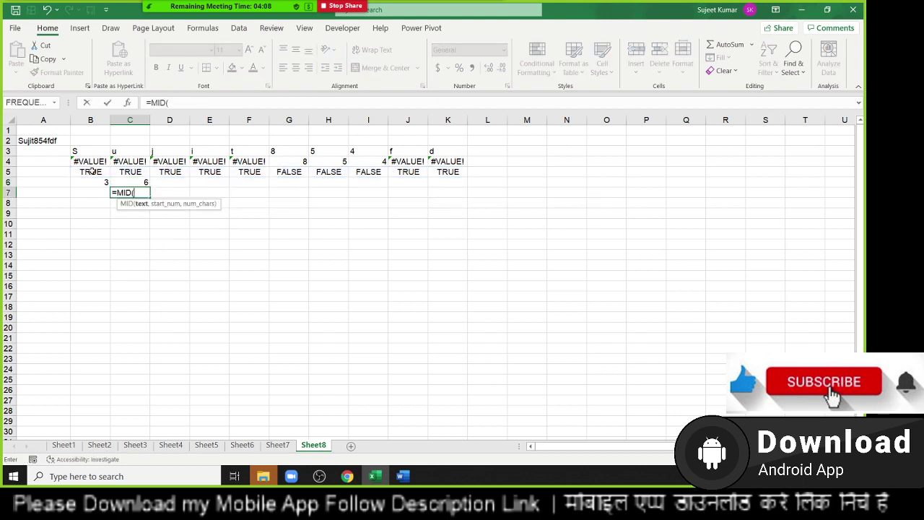
pyautogui.click(52, 140)
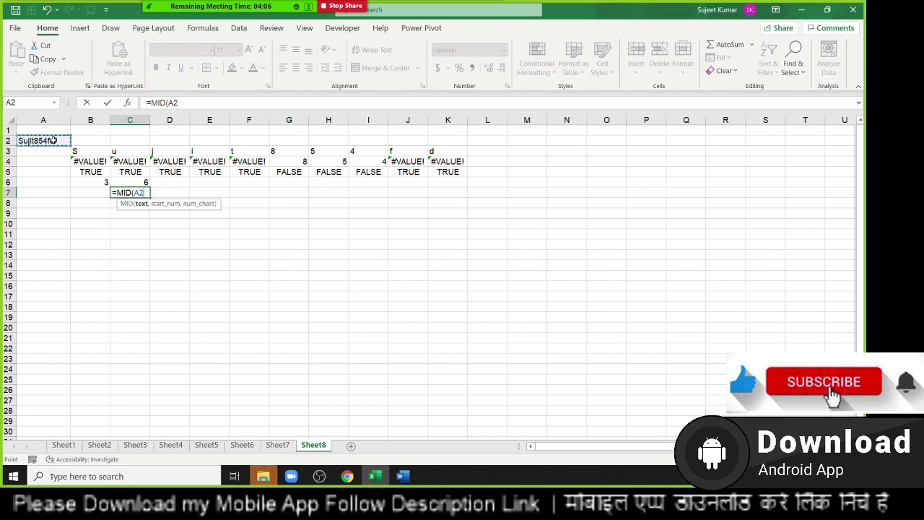
pyautogui.write(',')
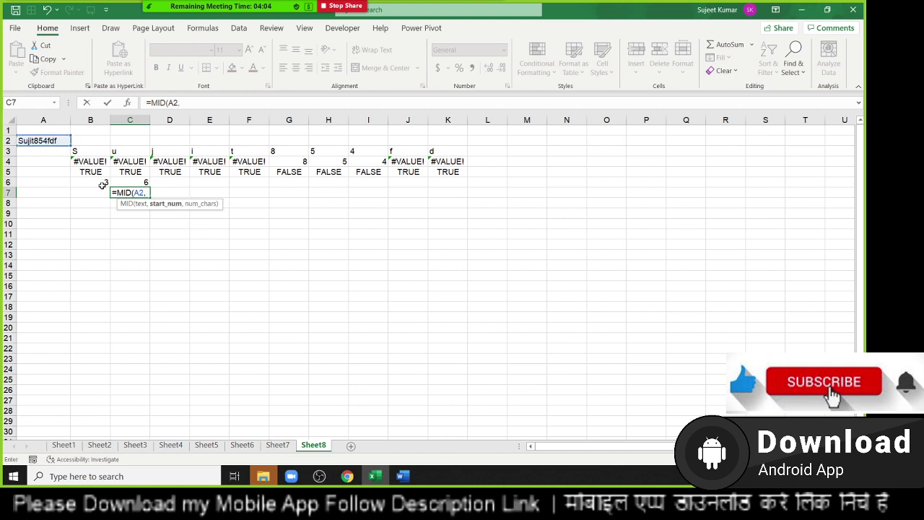
pyautogui.click(95, 182)
pyautogui.press('Right')
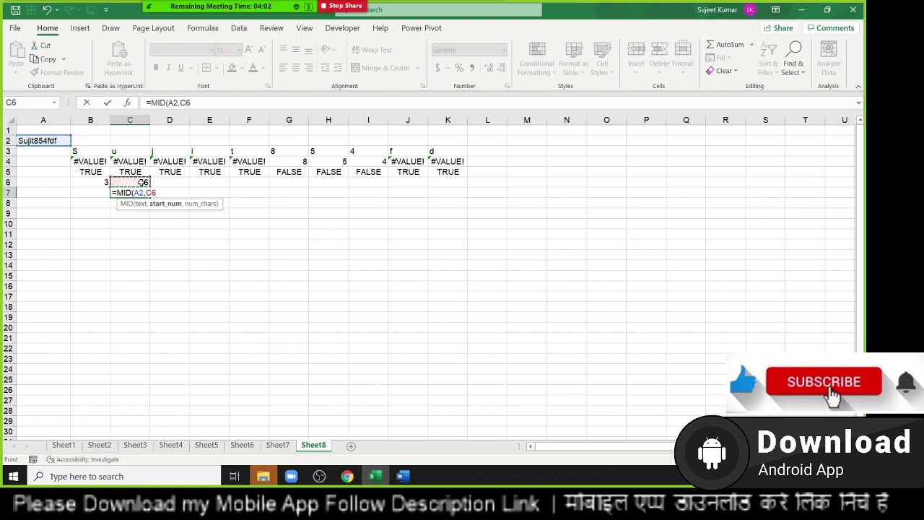
pyautogui.write(',')
pyautogui.click(94, 184)
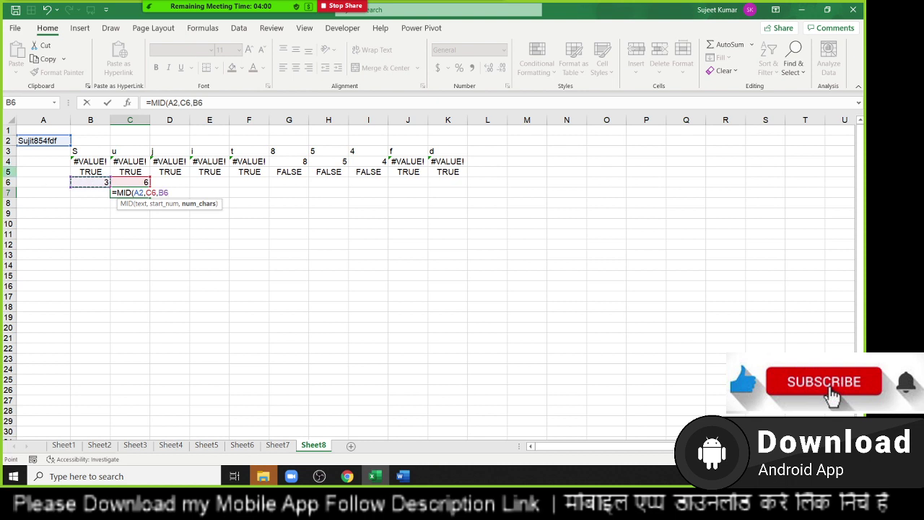
pyautogui.press('Return')
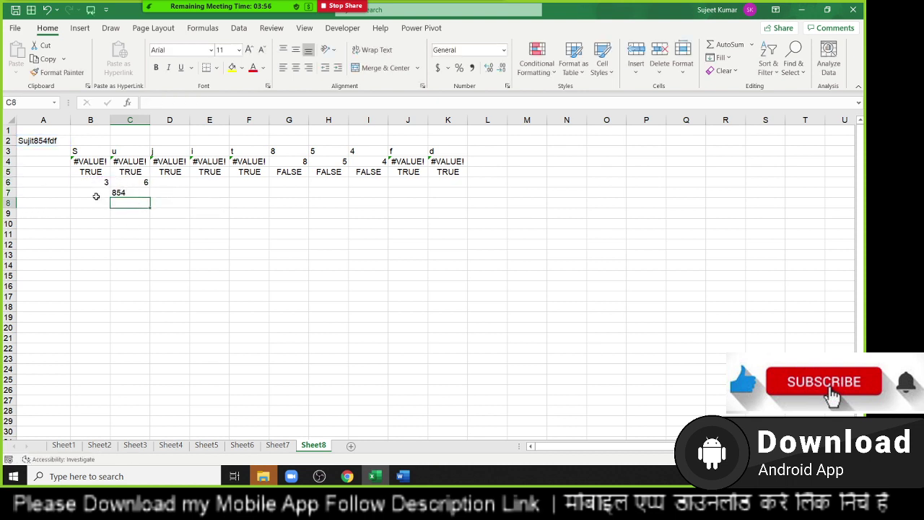
# Copy the Sujit854fdf text from A2 into A10.
pyautogui.click(30, 141)
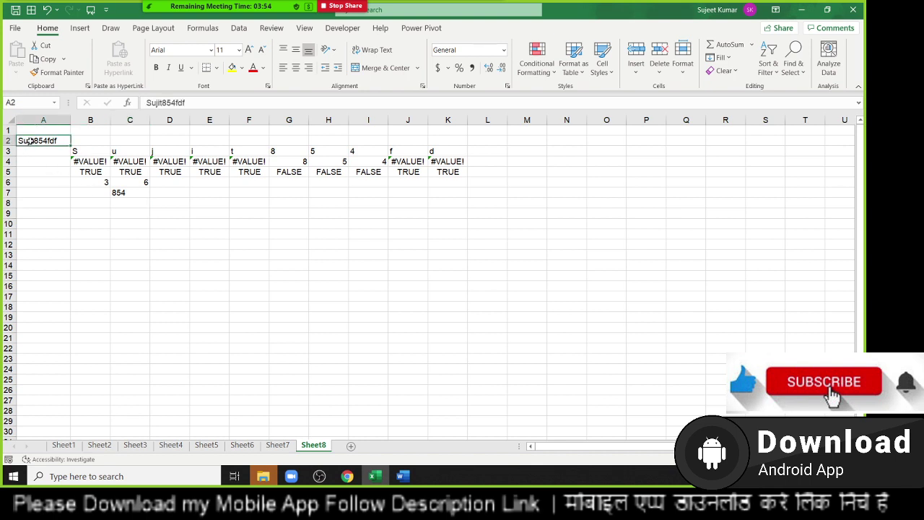
pyautogui.hotkey('ctrl', 'c')
pyautogui.click(39, 224)
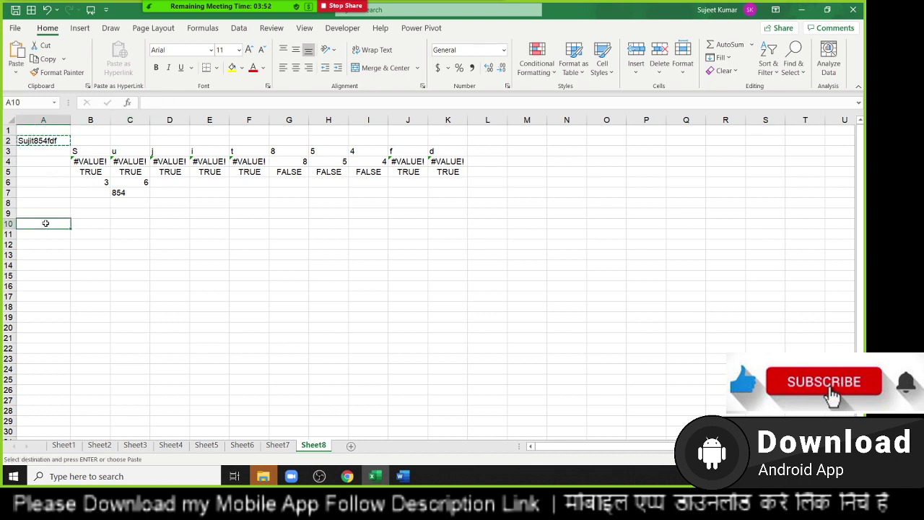
pyautogui.hotkey('ctrl', 'v')
pyautogui.press('Escape')
pyautogui.click(153, 234)
pyautogui.click(85, 233)
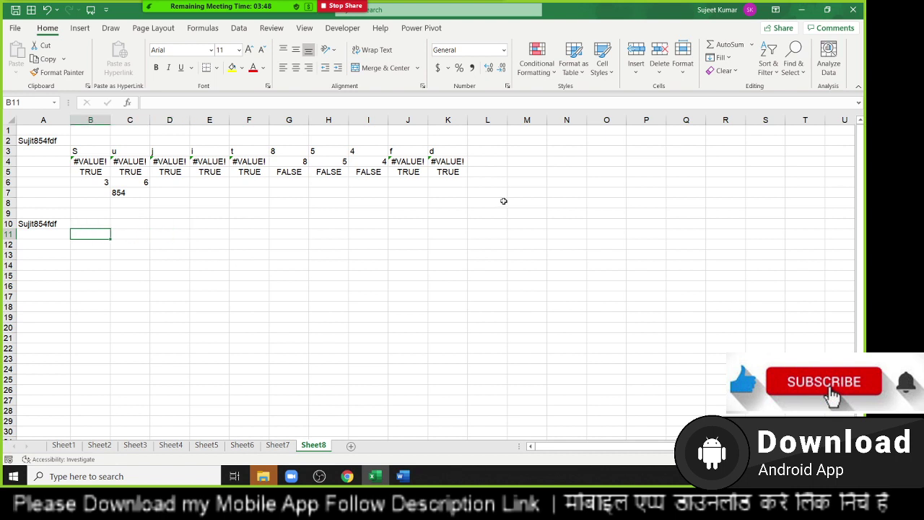
# Begin B11's formula as MATCH(FALSE,ISERROR(MID(A10, using autocomplete.
pyautogui.write('=')
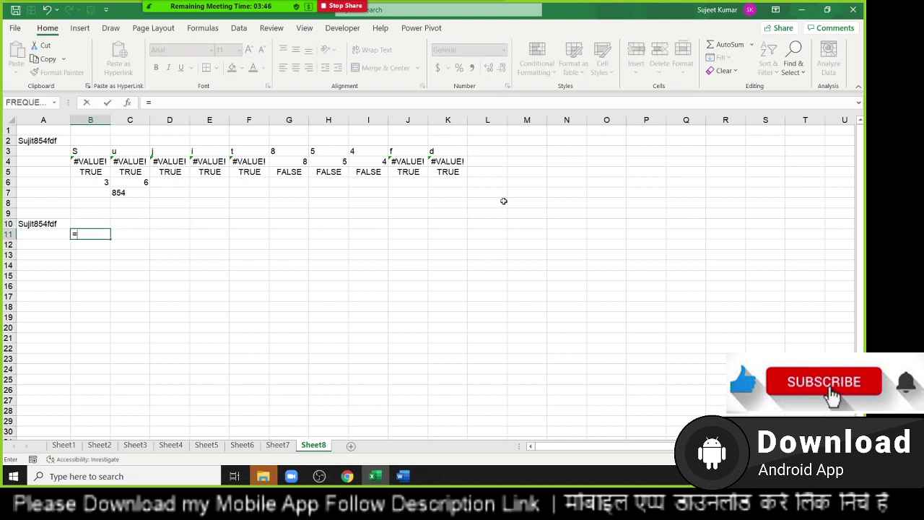
pyautogui.write('mat')
pyautogui.press('Tab')
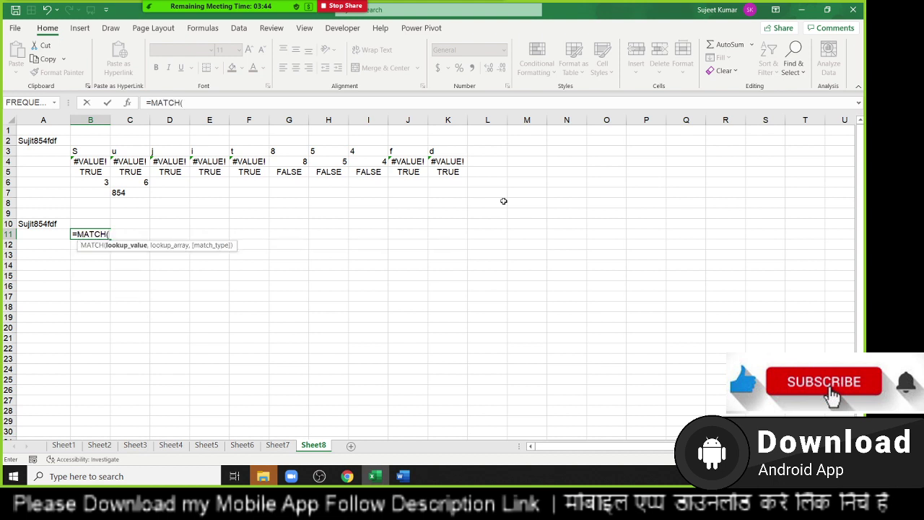
pyautogui.write('f')
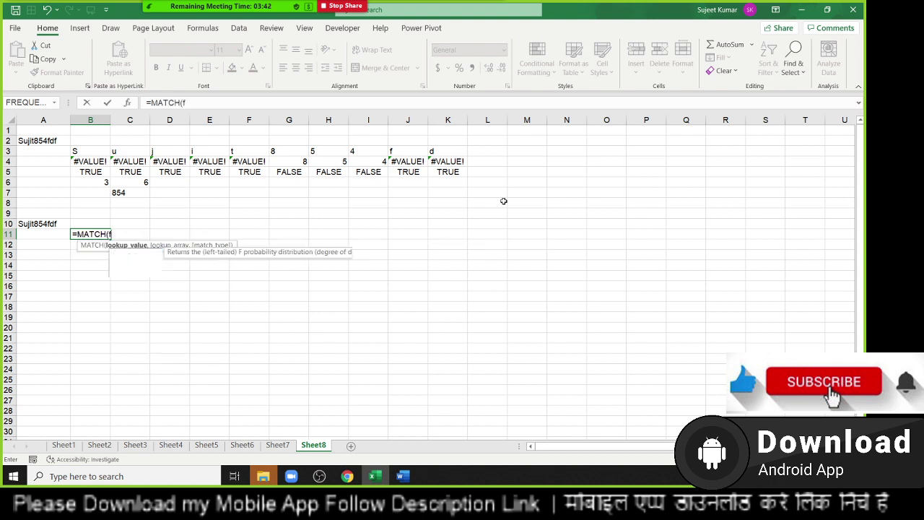
pyautogui.write('al')
pyautogui.press('Tab')
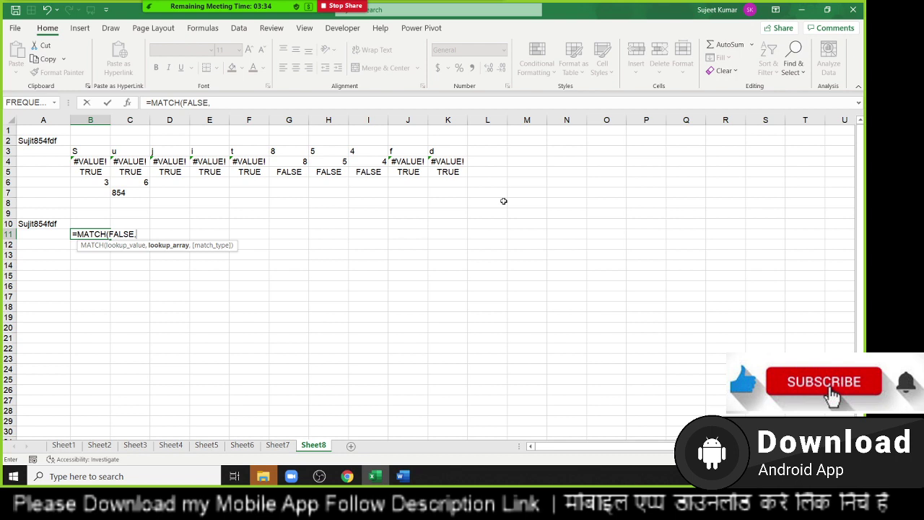
pyautogui.write('is')
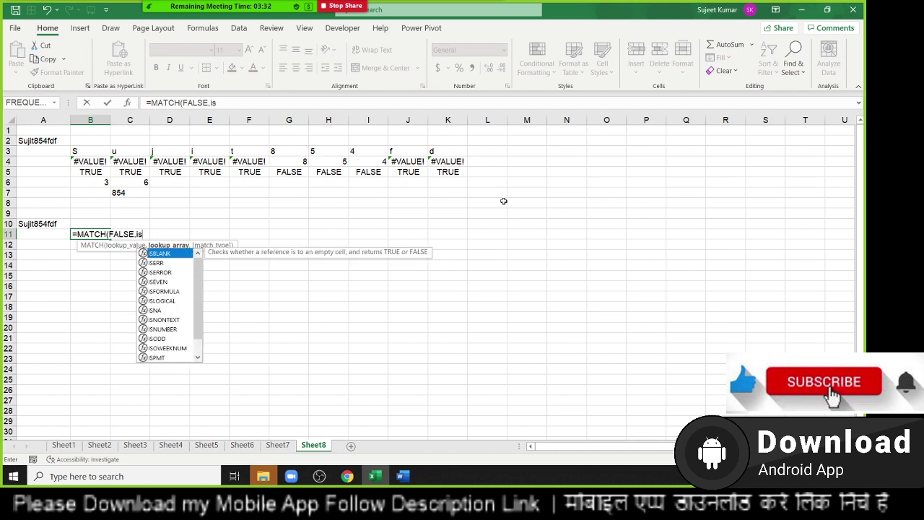
pyautogui.press('Down')
pyautogui.press('Down')
pyautogui.press('Tab')
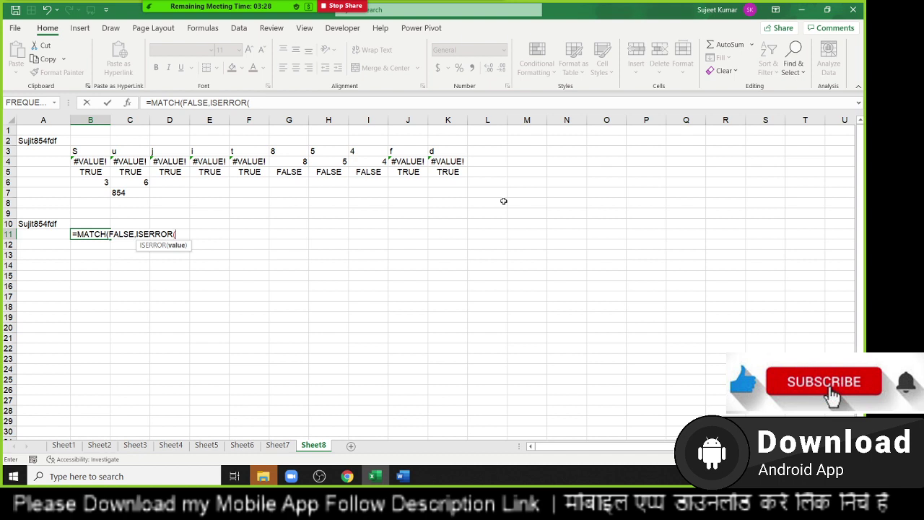
pyautogui.write('mid')
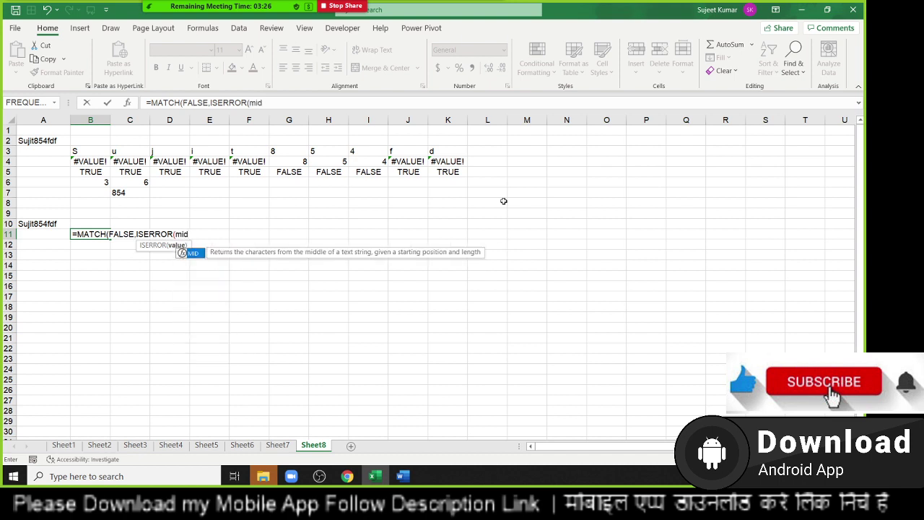
pyautogui.press('Tab')
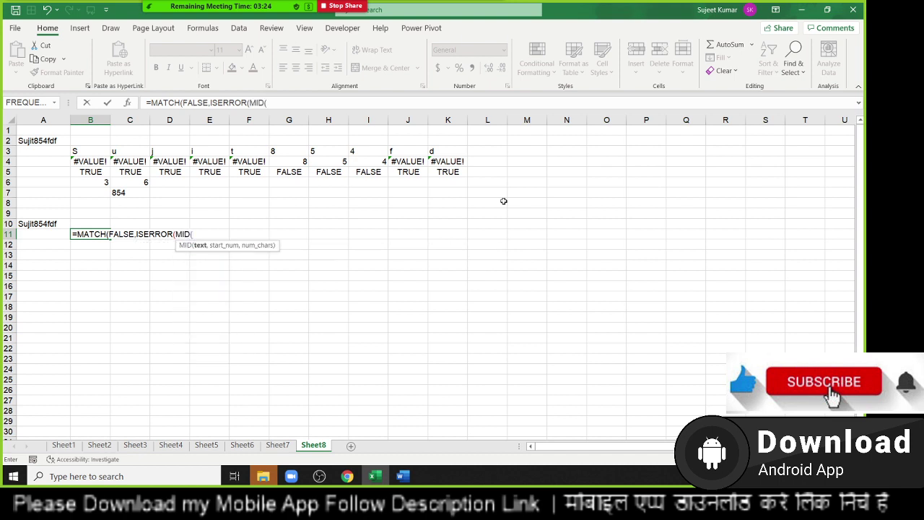
pyautogui.press('Left')
pyautogui.press('Up')
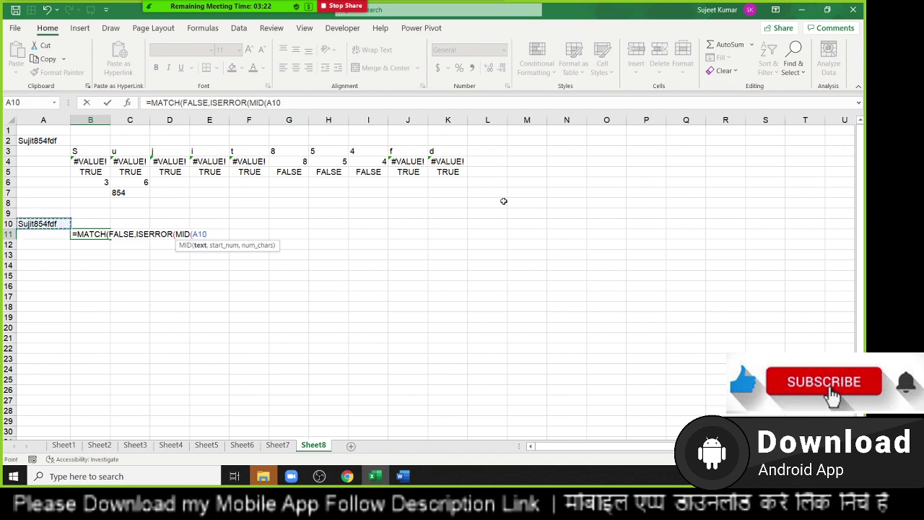
# Finish B11 with ROW(INDIRECT("1:"&LEN(A10))),1)*1),0) so it returns 6.
pyautogui.write(',')
pyautogui.write('row')
pyautogui.press('Tab')
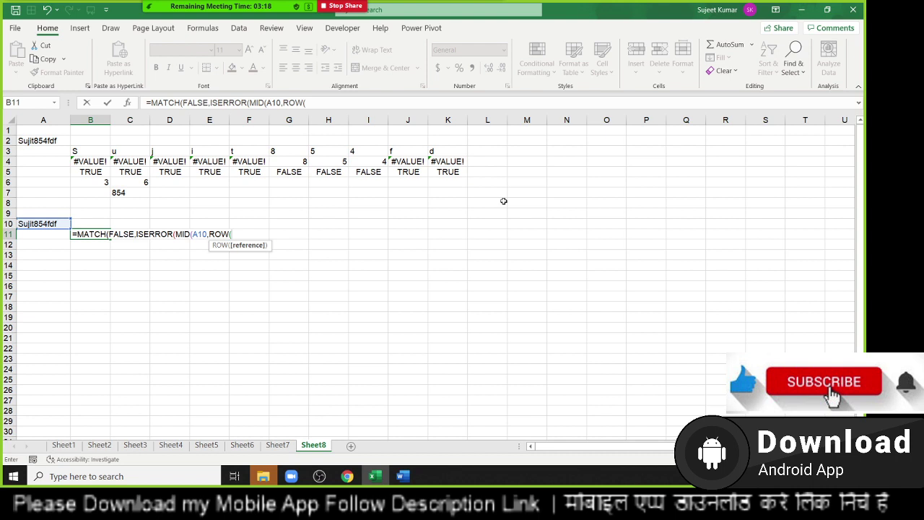
pyautogui.write('ind')
pyautogui.press('Down')
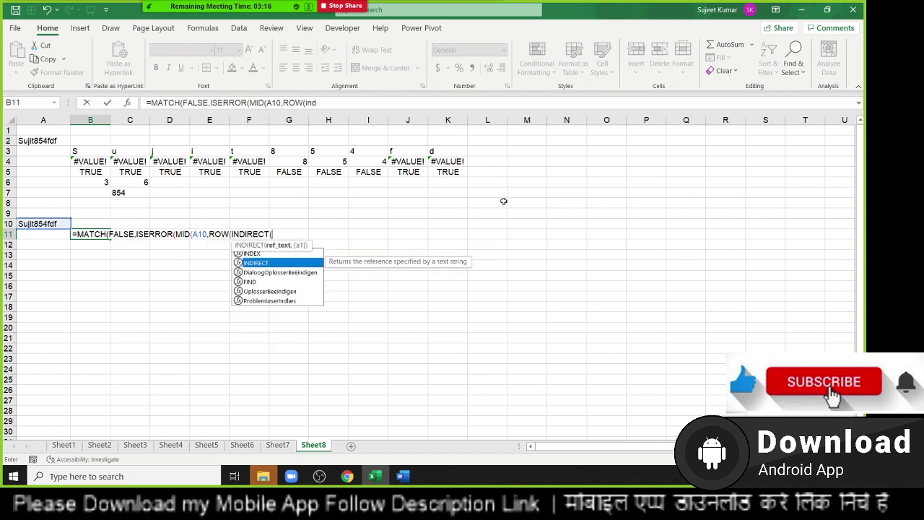
pyautogui.press('Tab')
pyautogui.write('"1')
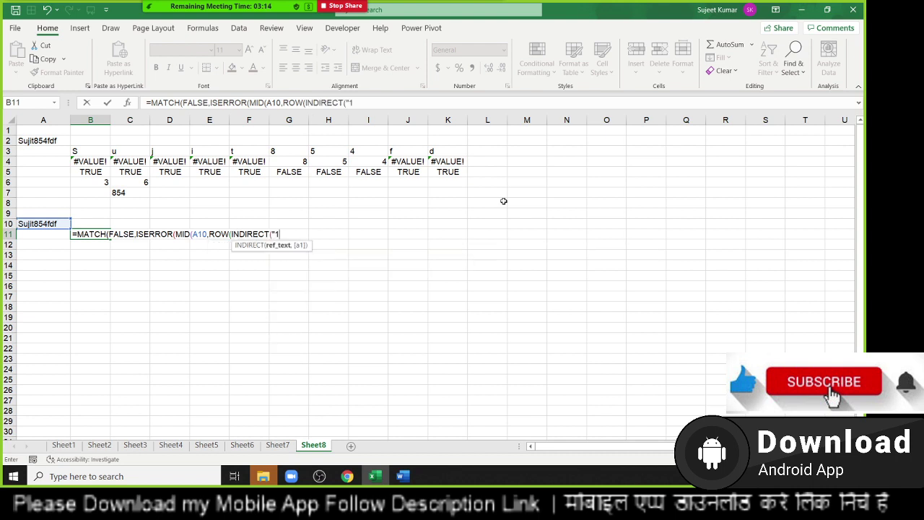
pyautogui.write(':"')
pyautogui.write('&len')
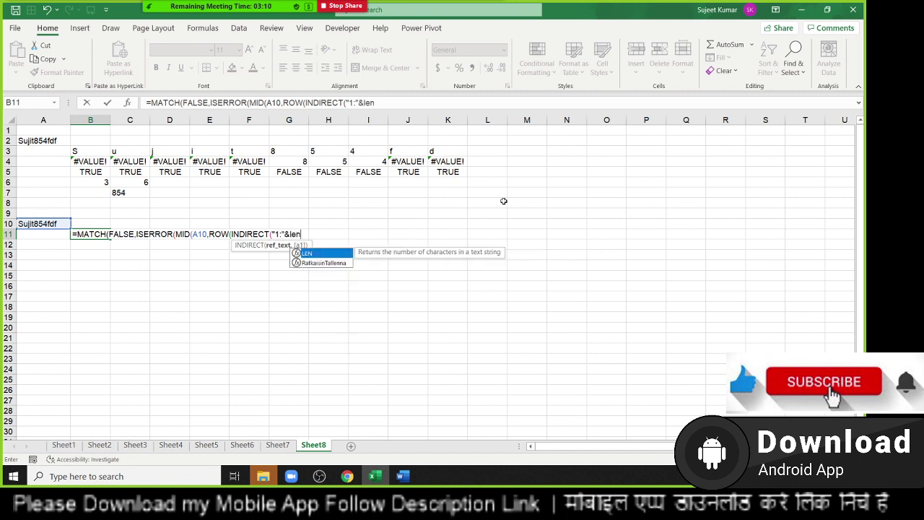
pyautogui.press('Tab')
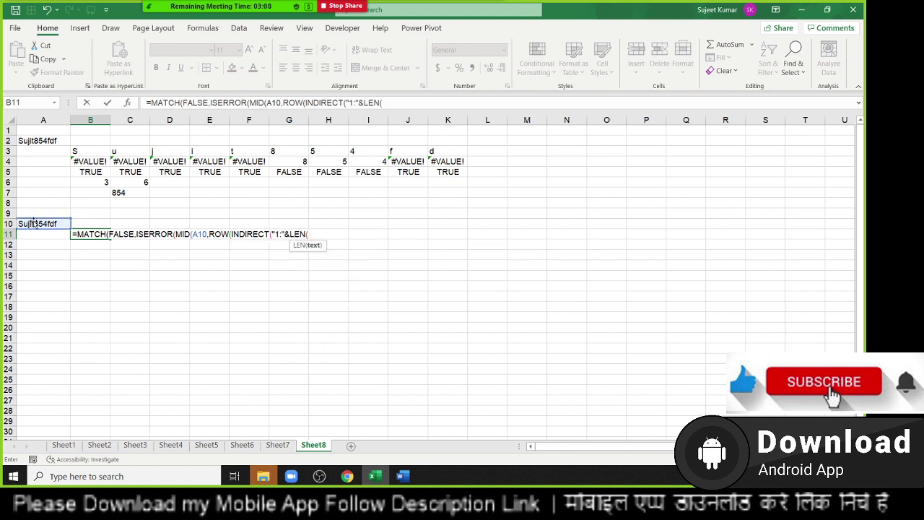
pyautogui.click(33, 230)
pyautogui.click(33, 224)
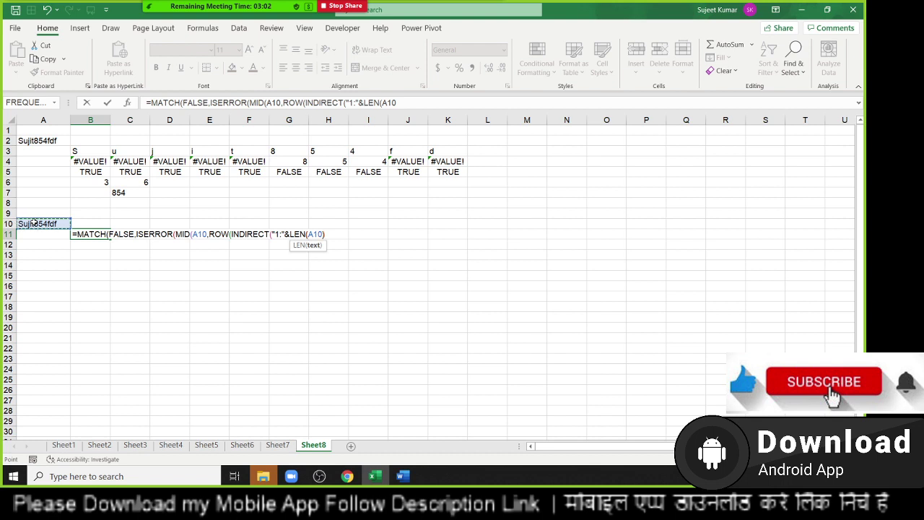
pyautogui.write('))')
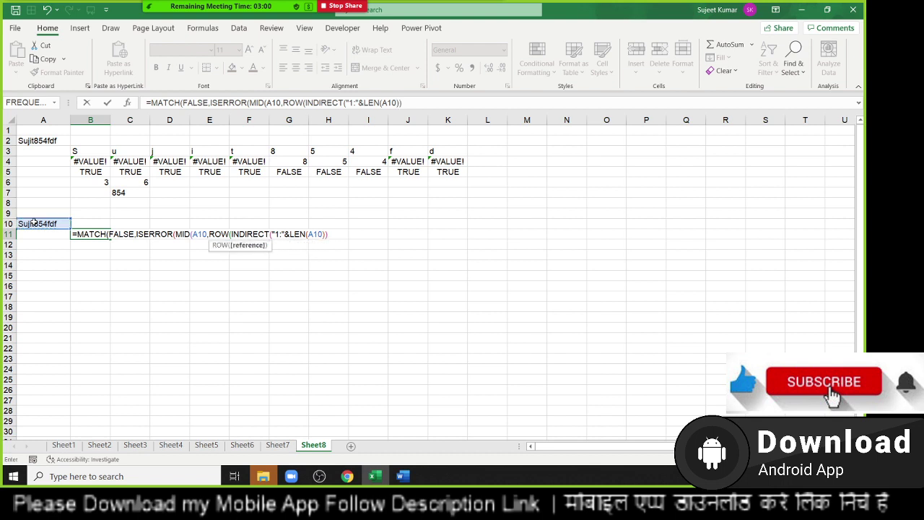
pyautogui.write(')')
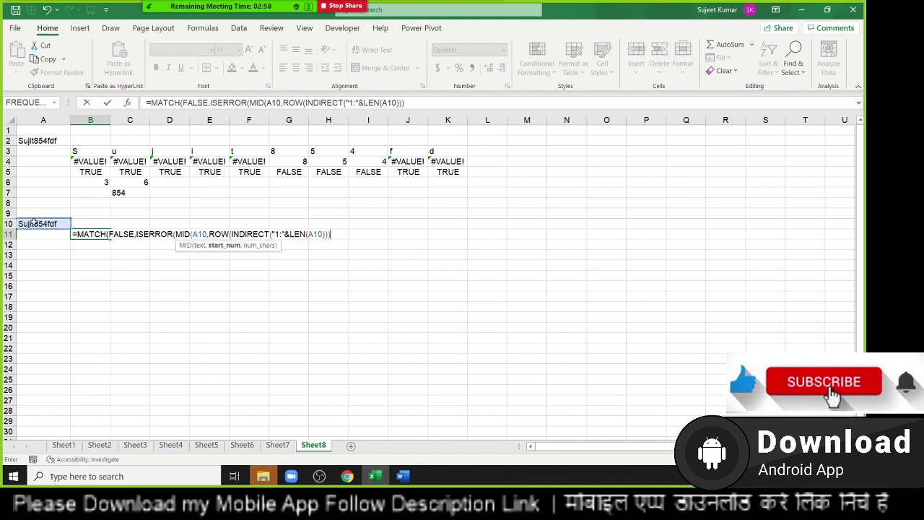
pyautogui.write(',')
pyautogui.write('1')
pyautogui.write(')')
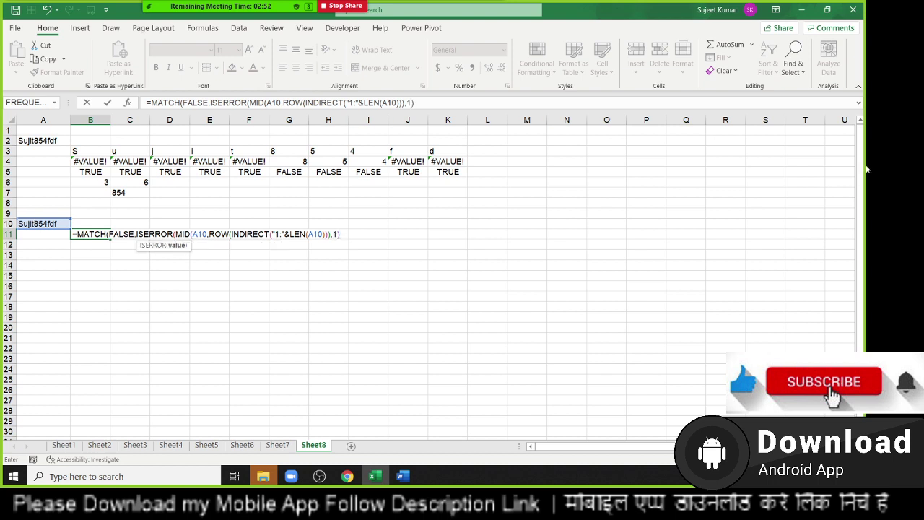
pyautogui.write('*1')
pyautogui.write('),0')
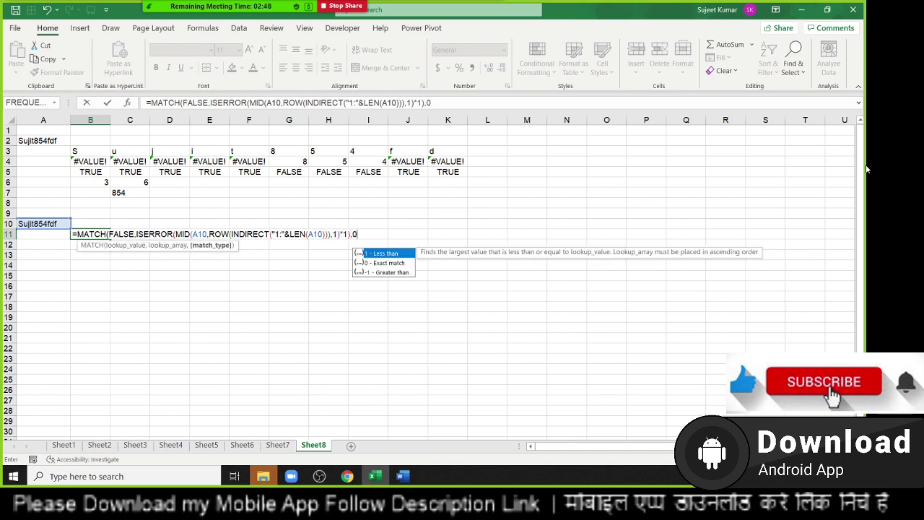
pyautogui.press('Return')
pyautogui.press('Return')
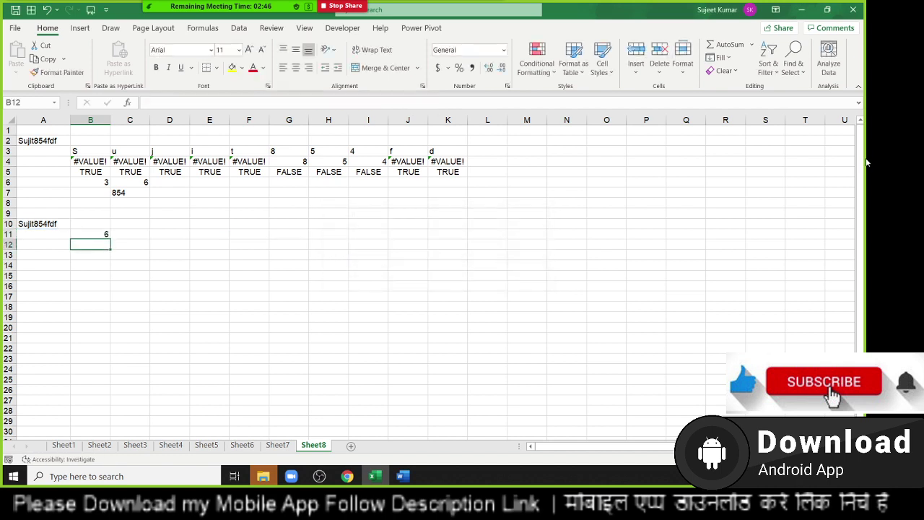
# Recheck B11's formula, abandoning a COUNT formula started in C11.
pyautogui.press('Up')
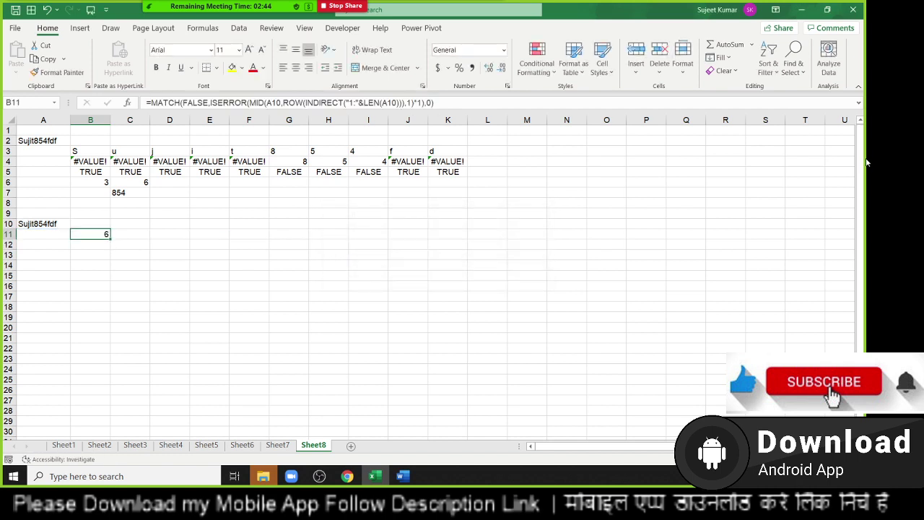
pyautogui.press('Right')
pyautogui.write('=cou')
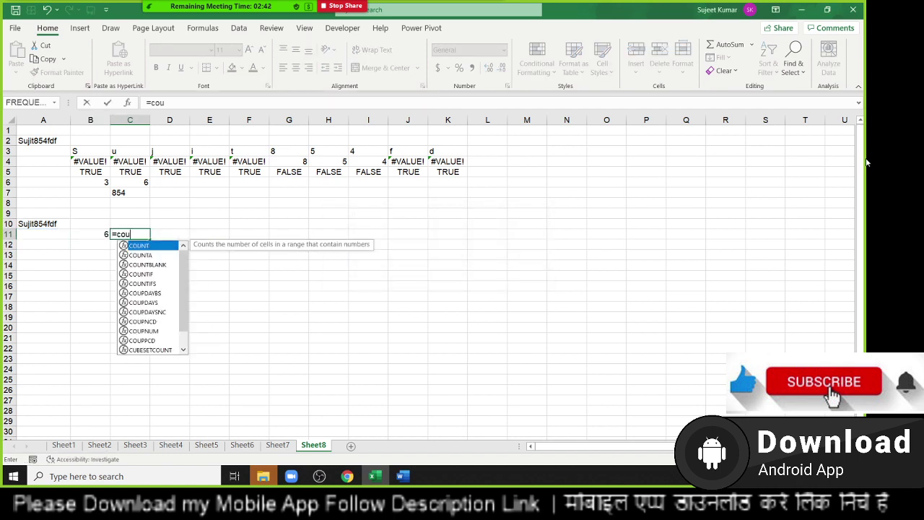
pyautogui.press('Escape')
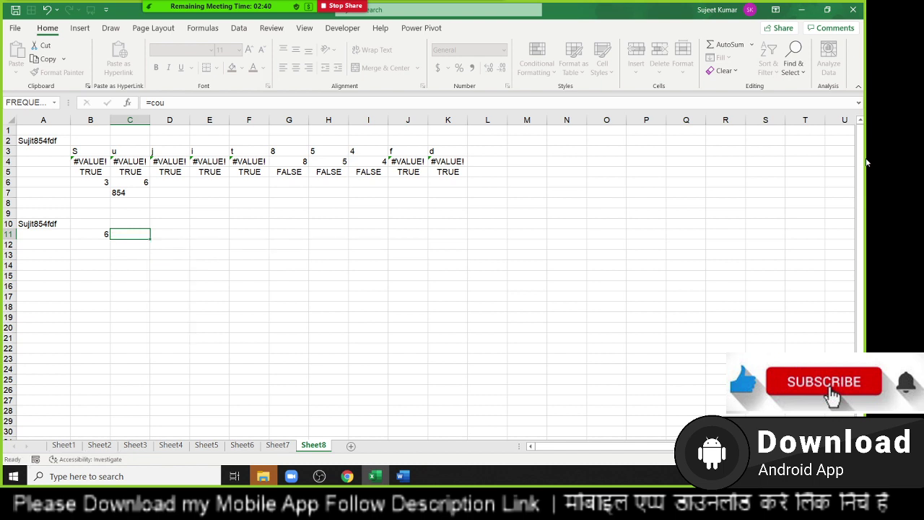
pyautogui.press('Left')
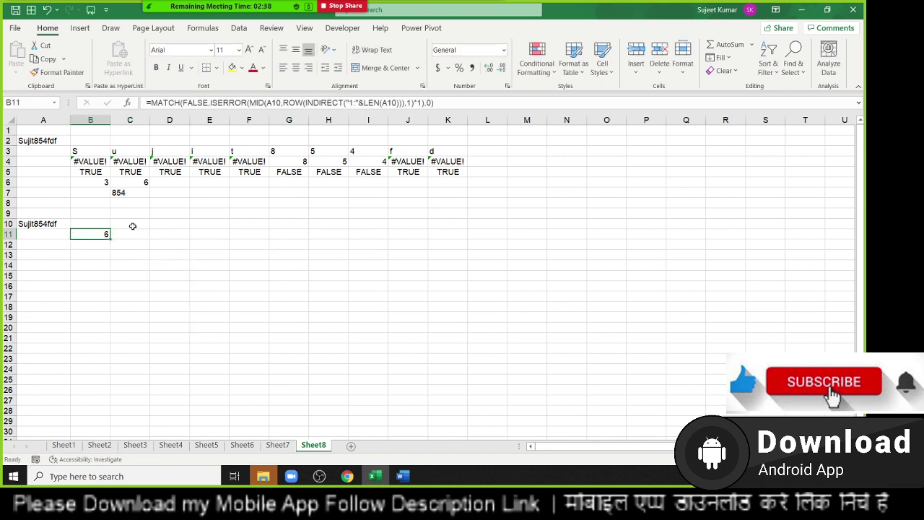
# Start a COUNTIF(ISERROR formula in C11, then discard the attempt.
pyautogui.click(133, 231)
pyautogui.write('=')
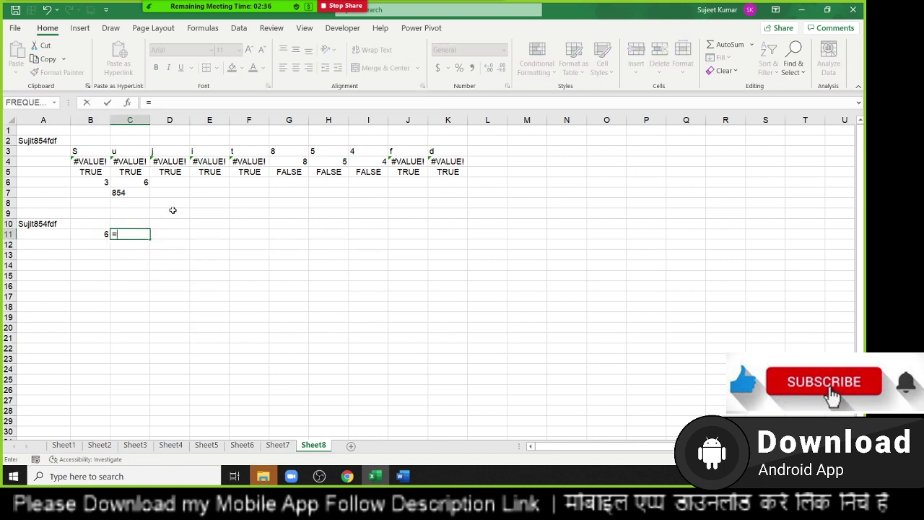
pyautogui.write('coun')
pyautogui.press('Down')
pyautogui.press('Down')
pyautogui.press('Down')
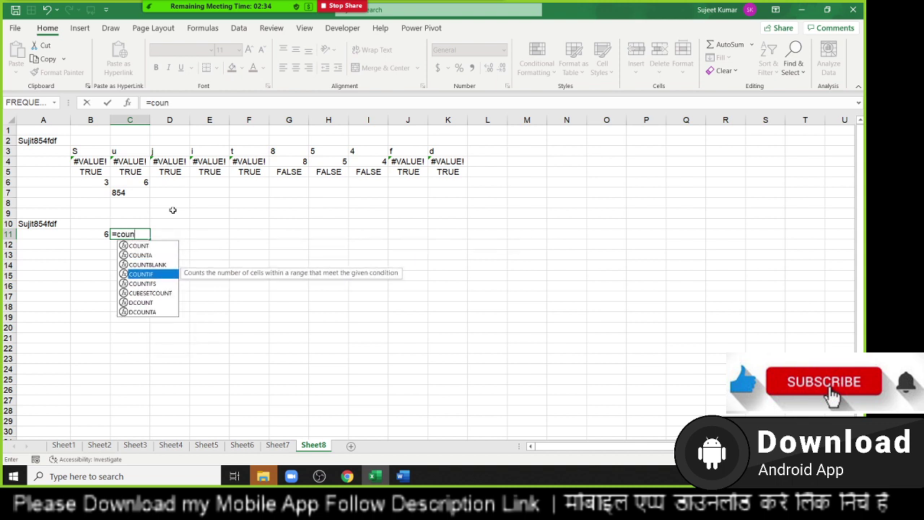
pyautogui.press('Tab')
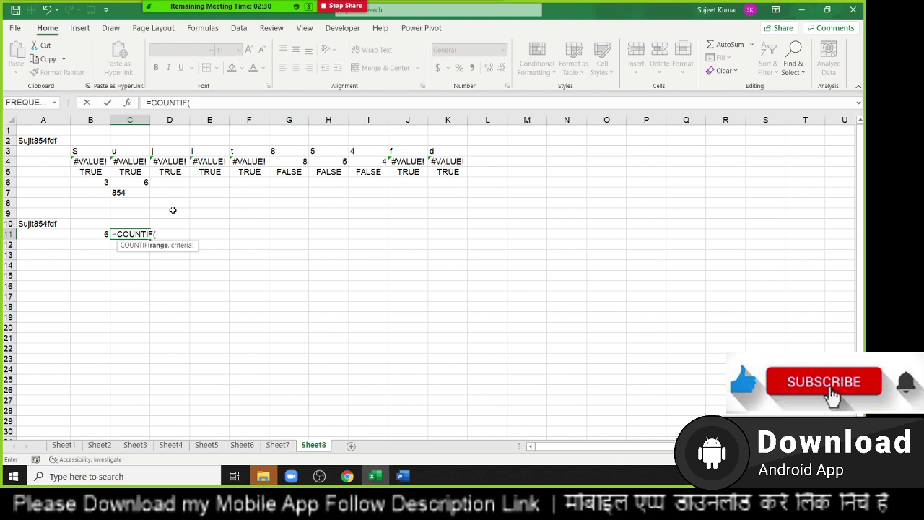
pyautogui.write('is')
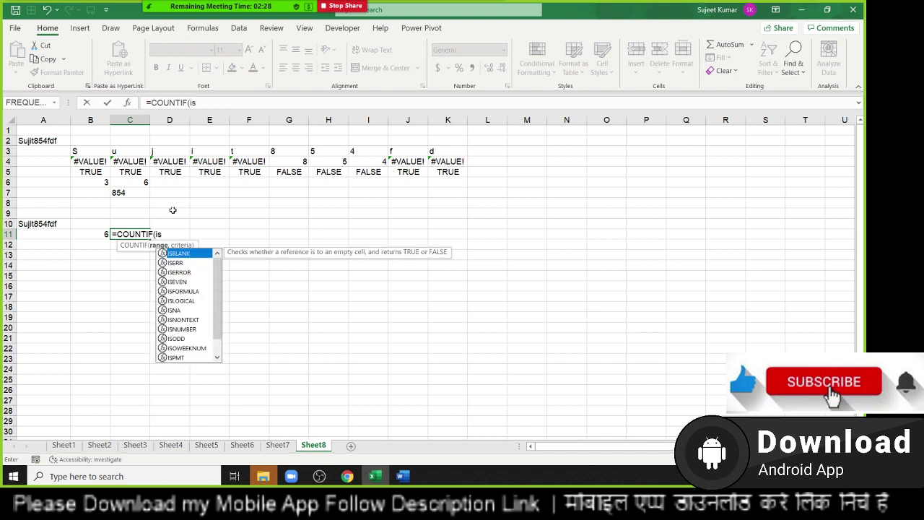
pyautogui.press('Down')
pyautogui.press('Down')
pyautogui.press('Tab')
pyautogui.press('Escape')
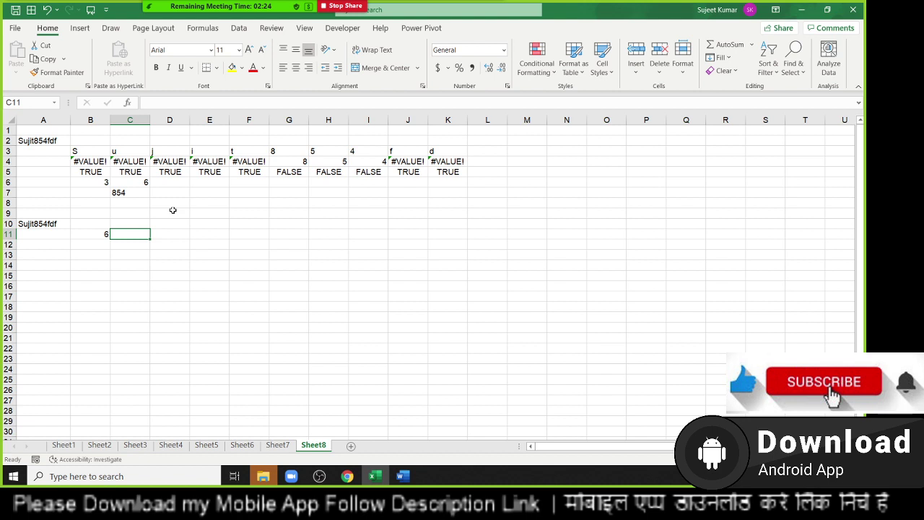
# Begin C11's formula as =SUM(IF(FALSE,ISERROR(MID(A10 using autocomplete.
pyautogui.write('=sum')
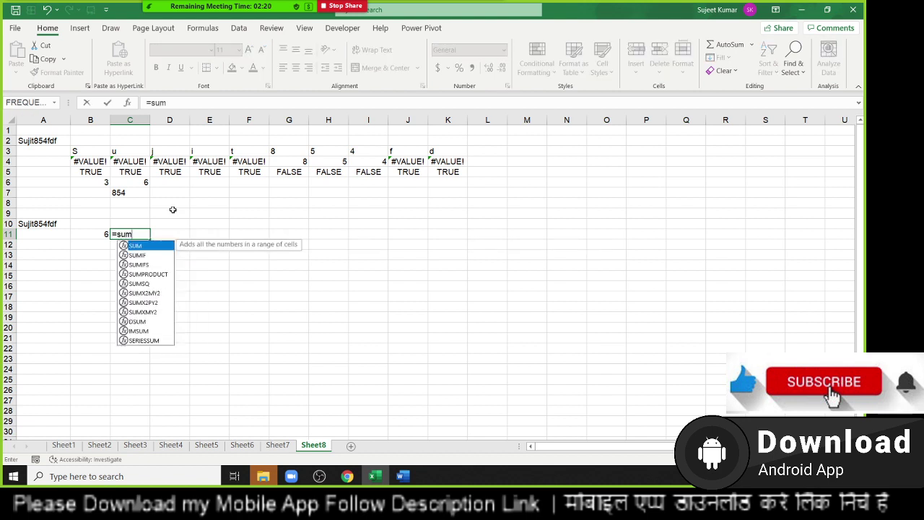
pyautogui.press('Tab')
pyautogui.write('if')
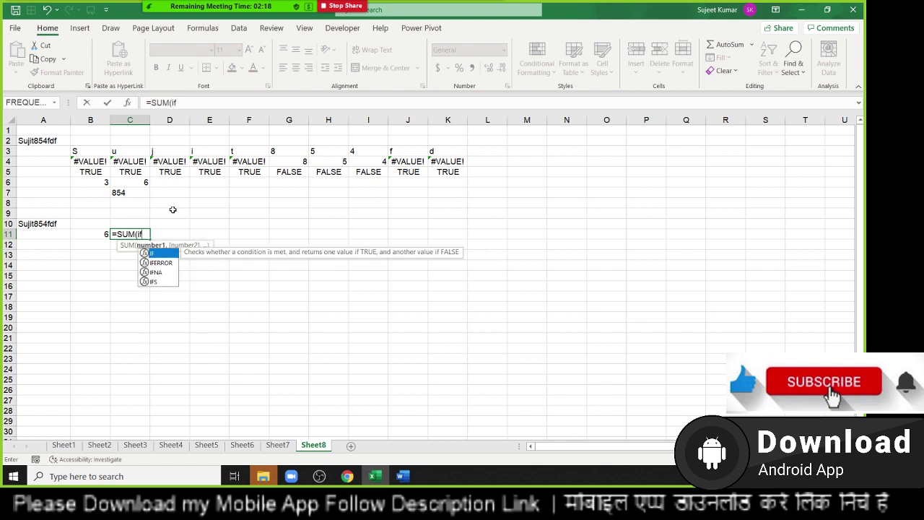
pyautogui.write('(fa')
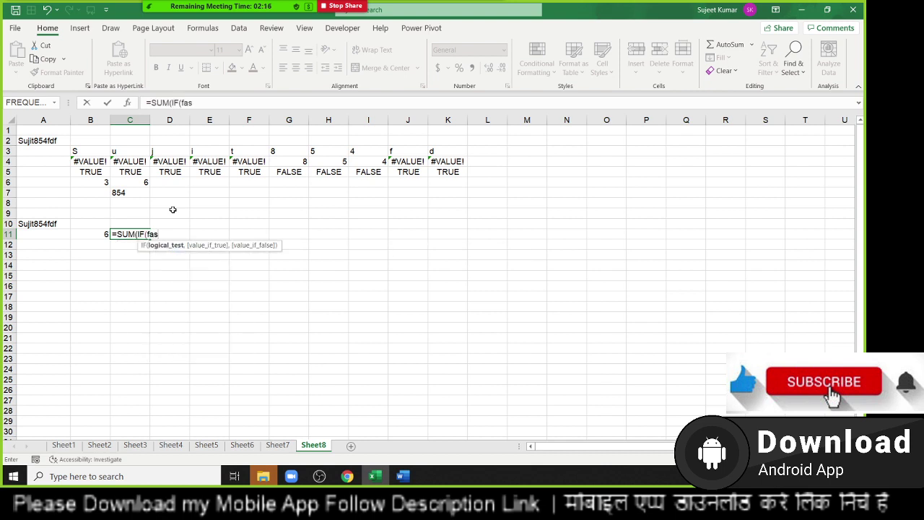
pyautogui.write('l')
pyautogui.press('Tab')
pyautogui.write(',')
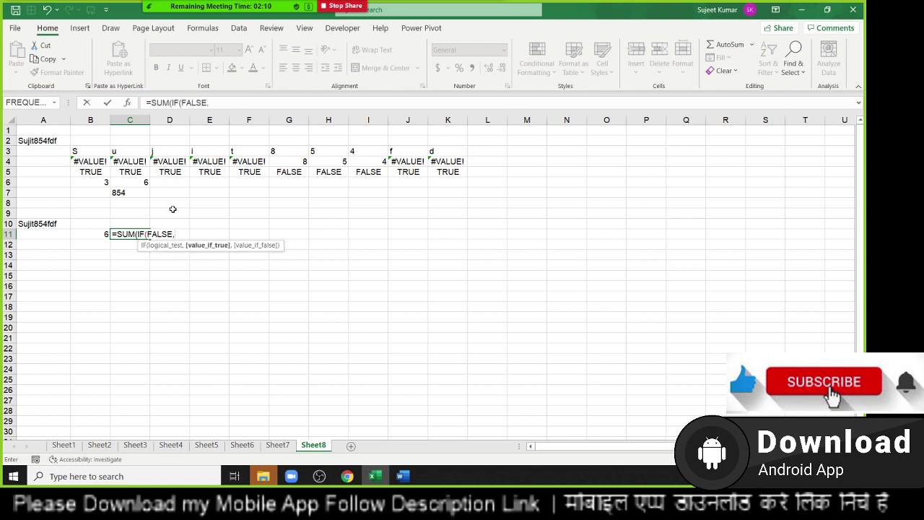
pyautogui.write('i')
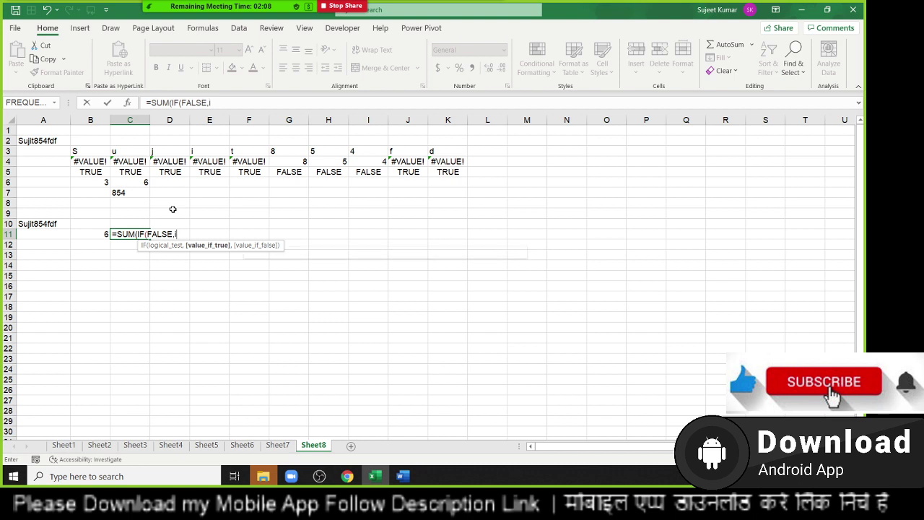
pyautogui.write('se')
pyautogui.press('Down')
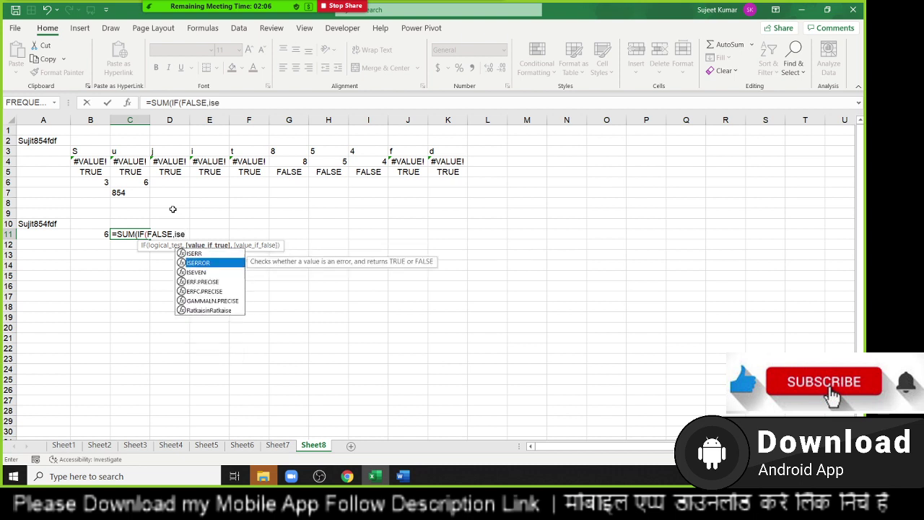
pyautogui.press('Tab')
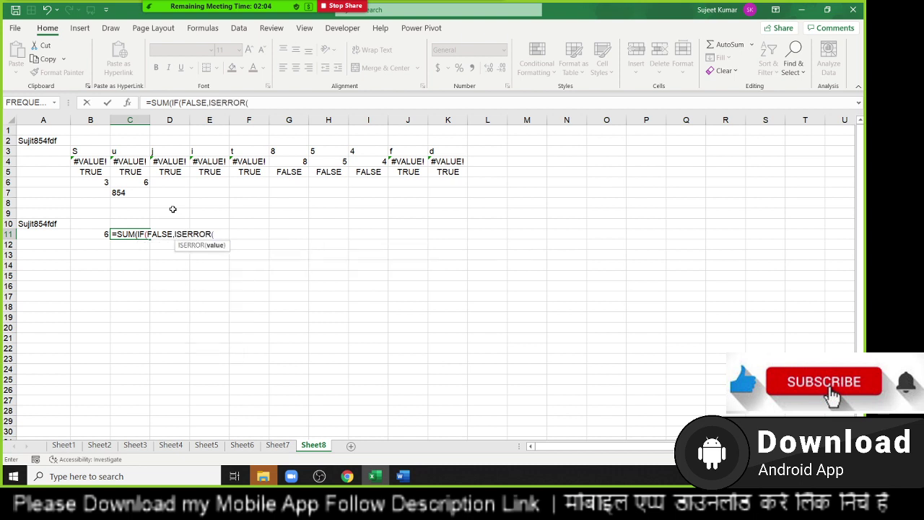
pyautogui.write('mi')
pyautogui.press('Tab')
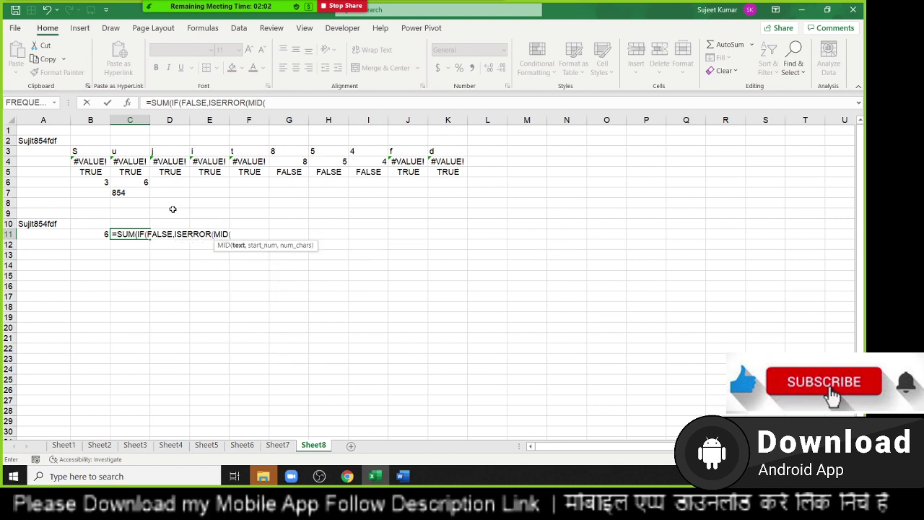
pyautogui.press('Left')
pyautogui.press('Left')
pyautogui.press('Up')
# Finish with ROW(INDIRECT("1:"&LEN(A10))),1)*1),1,0)) and enter it, triggering a too-many-arguments error.
pyautogui.write(',')
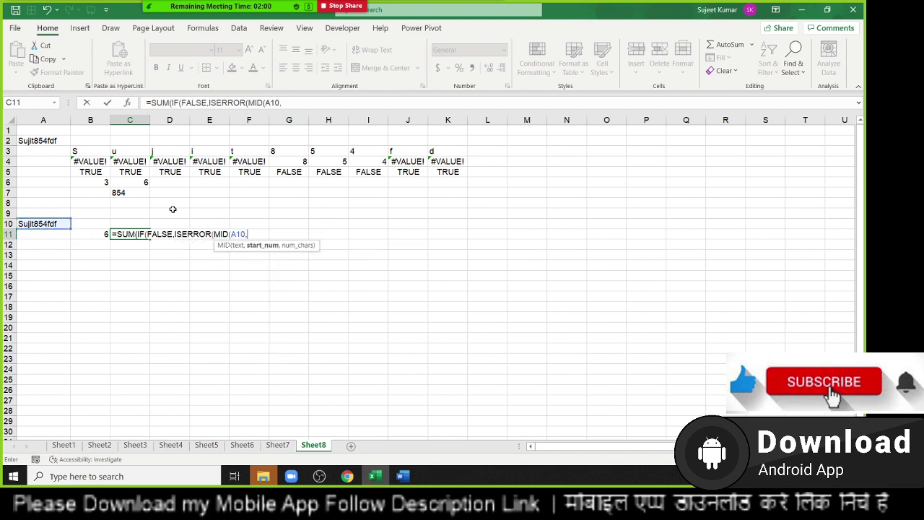
pyautogui.write('row')
pyautogui.press('Tab')
pyautogui.write('i')
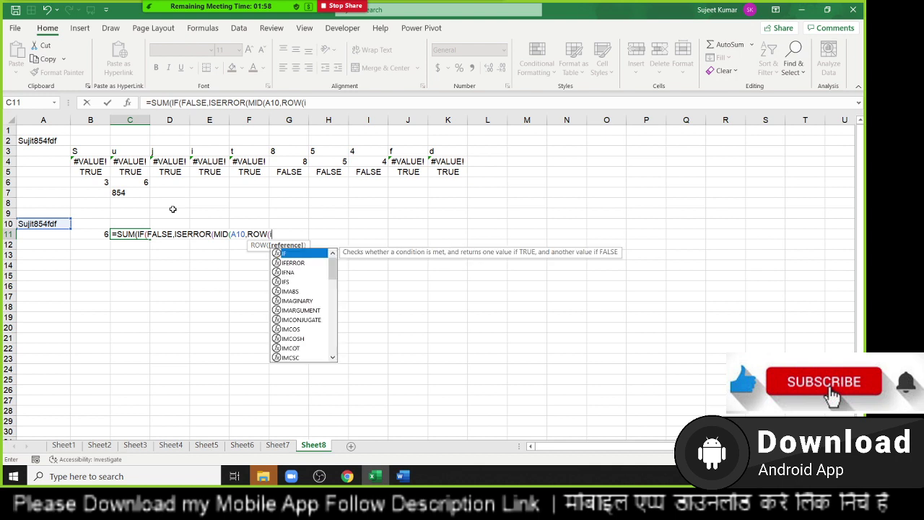
pyautogui.write('nd')
pyautogui.press('Down')
pyautogui.press('Tab')
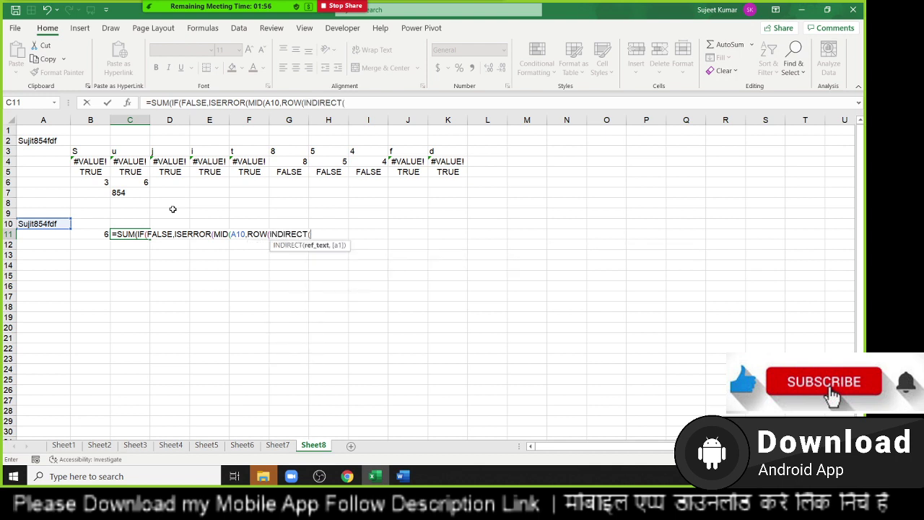
pyautogui.write('"1')
pyautogui.write(':')
pyautogui.write('"&')
pyautogui.write('LEN(')
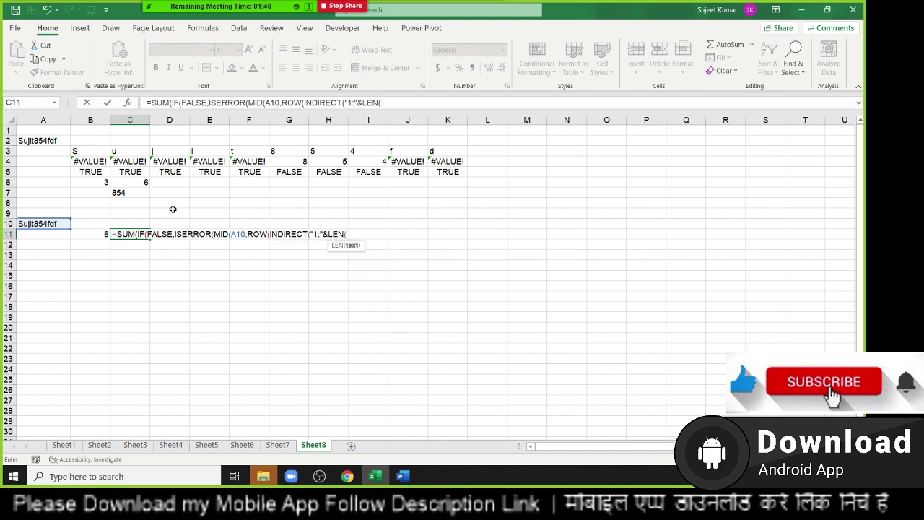
pyautogui.click(38, 225)
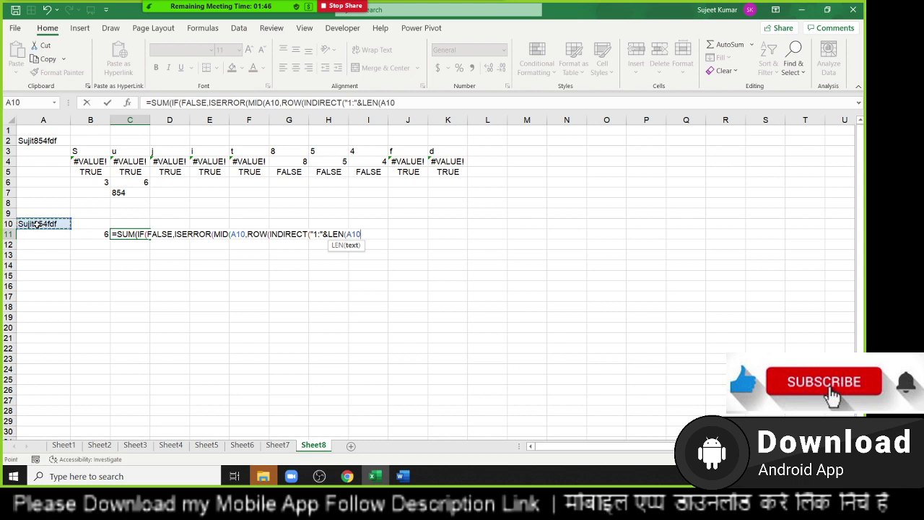
pyautogui.write(')')
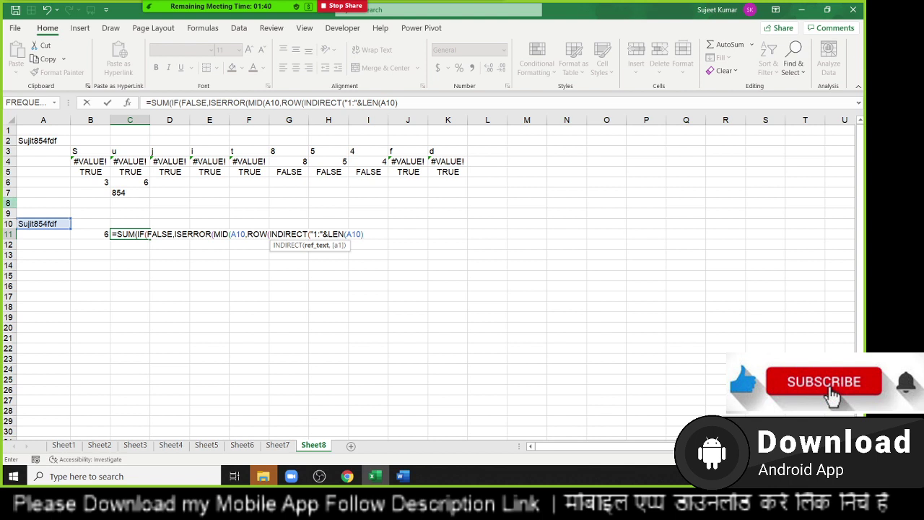
pyautogui.write(')')
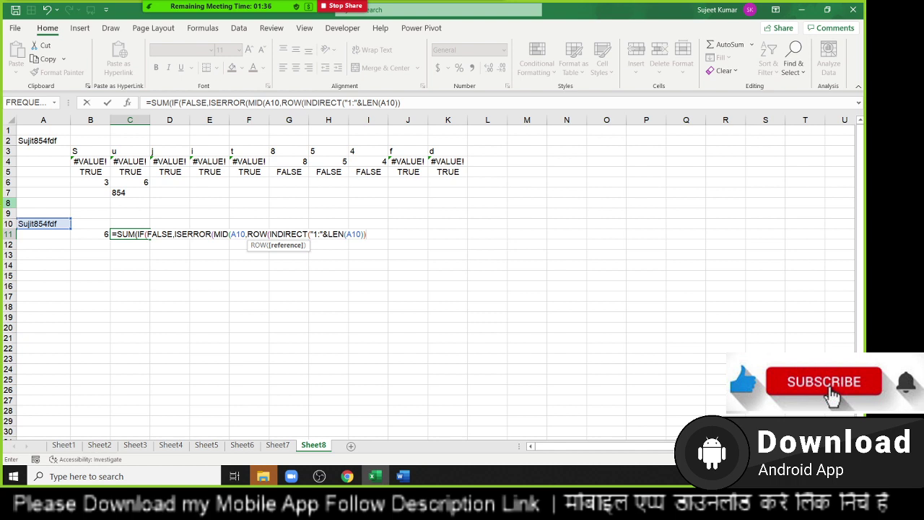
pyautogui.write(')')
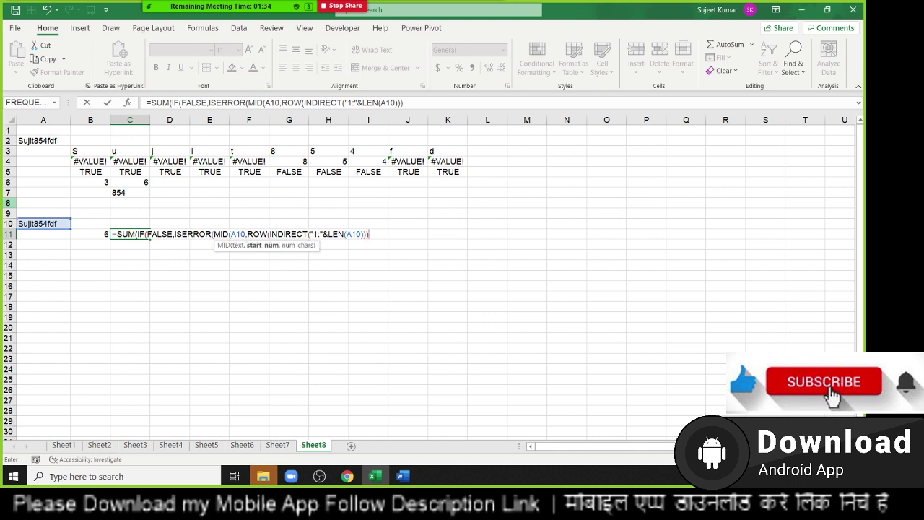
pyautogui.write(',1)')
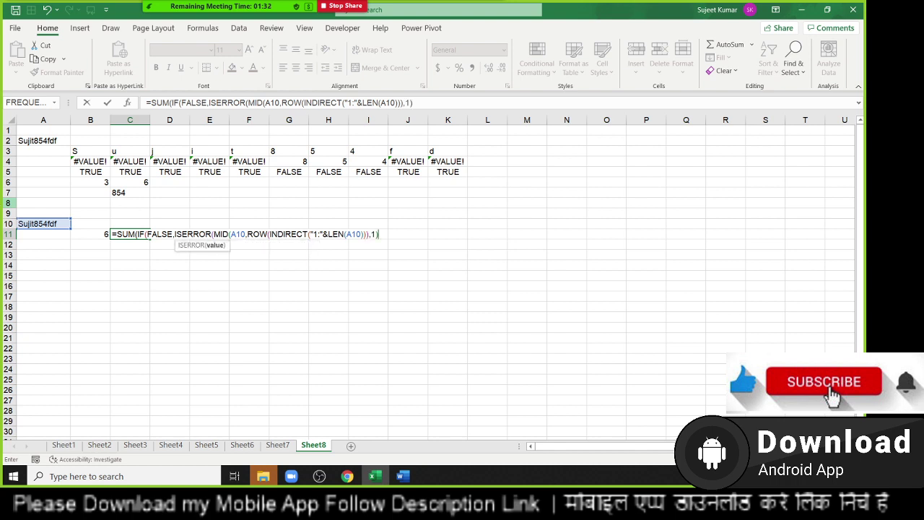
pyautogui.write('*1')
pyautogui.write('),')
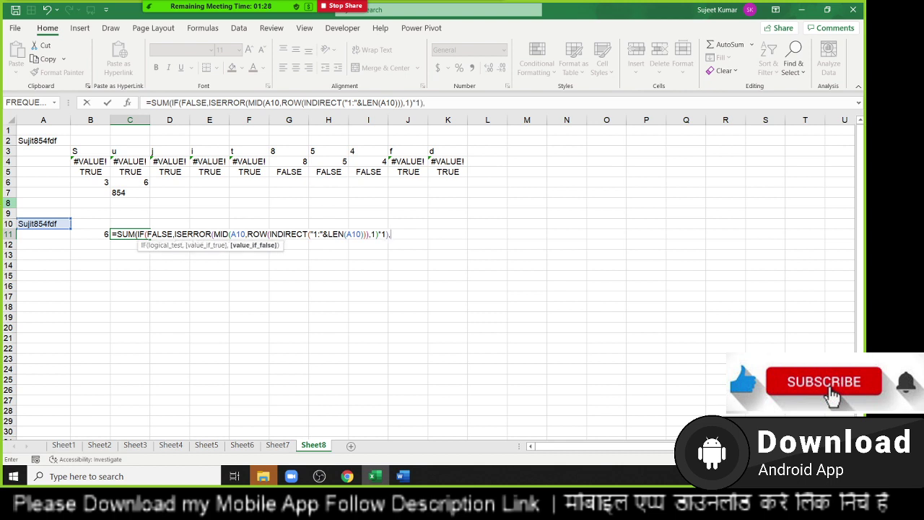
pyautogui.write('1,0')
pyautogui.write(')')
pyautogui.press('Return')
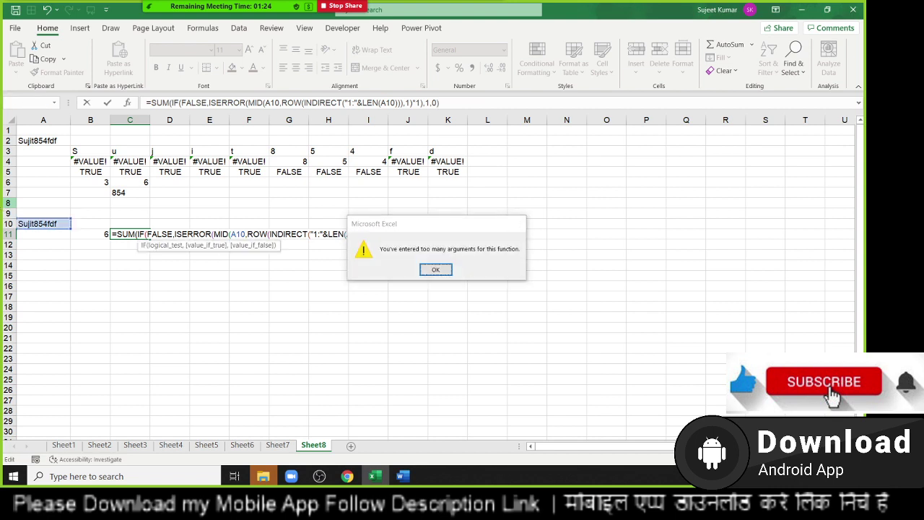
# Dismiss the error and delete the FALSE argument and its comma from C11's IF.
pyautogui.press('Return')
pyautogui.press('Return')
pyautogui.press('Return')
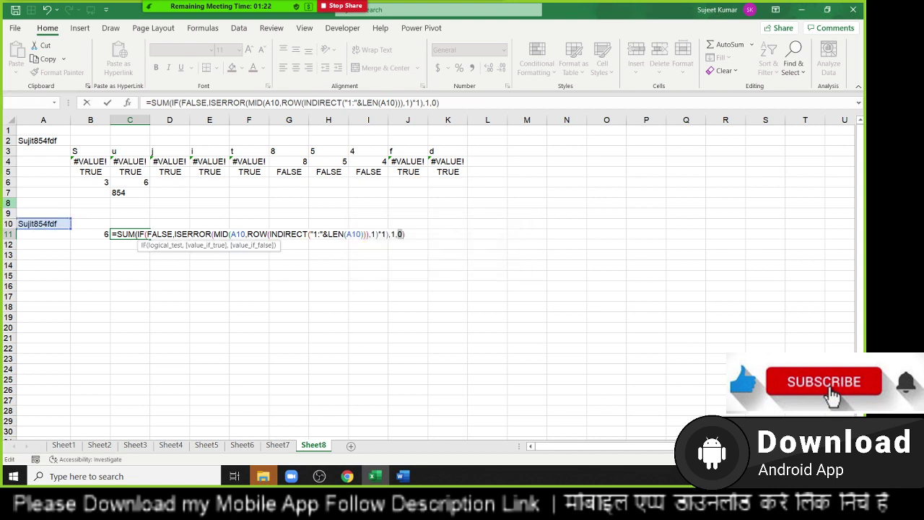
pyautogui.press('Left')
pyautogui.press('Left')
pyautogui.press('Left')
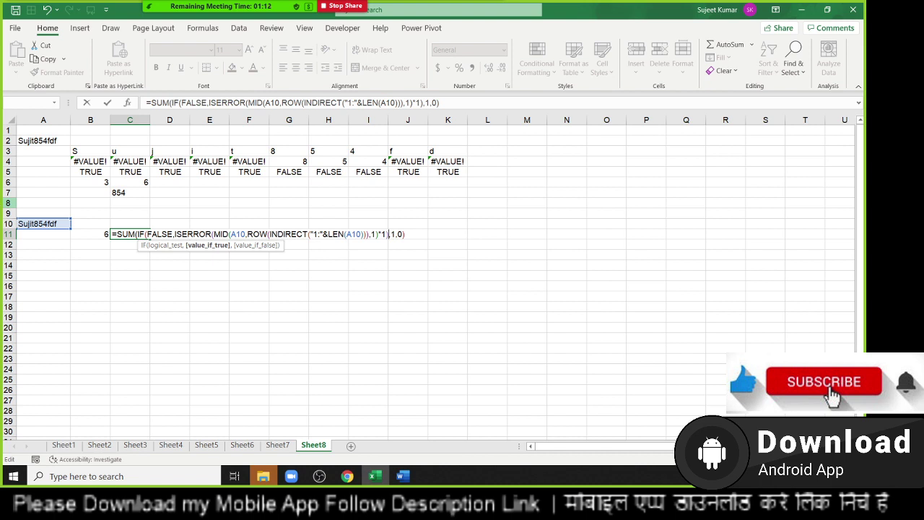
pyautogui.press('Left')
pyautogui.press('Left')
pyautogui.press('Left')
pyautogui.press('Left')
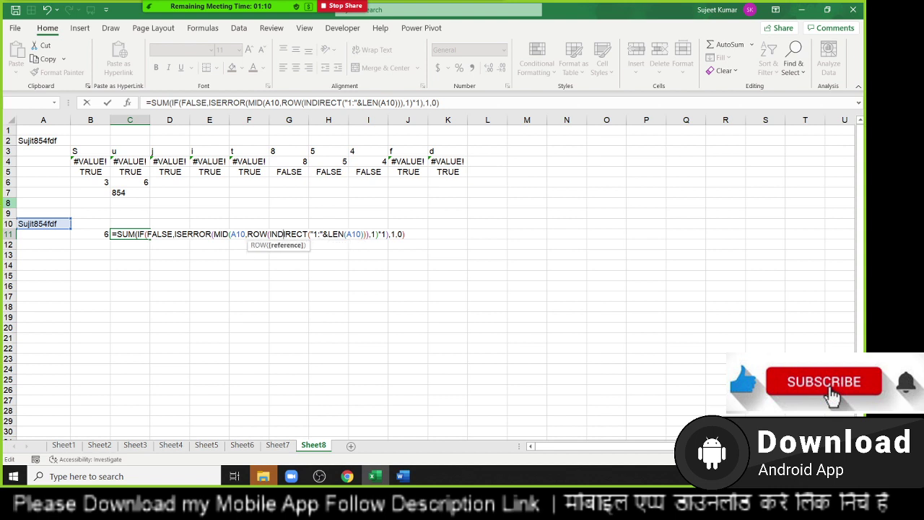
pyautogui.press('Left')
pyautogui.press('Left')
pyautogui.press('Left')
pyautogui.press('Left')
pyautogui.press('Left')
pyautogui.press('Left')
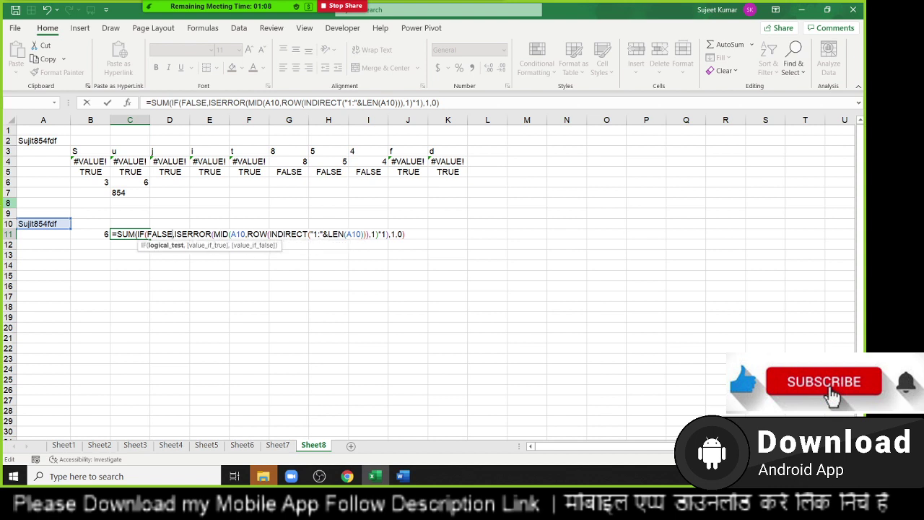
pyautogui.press('BackSpace')
pyautogui.press('BackSpace')
pyautogui.press('BackSpace')
pyautogui.press('BackSpace')
pyautogui.press('BackSpace')
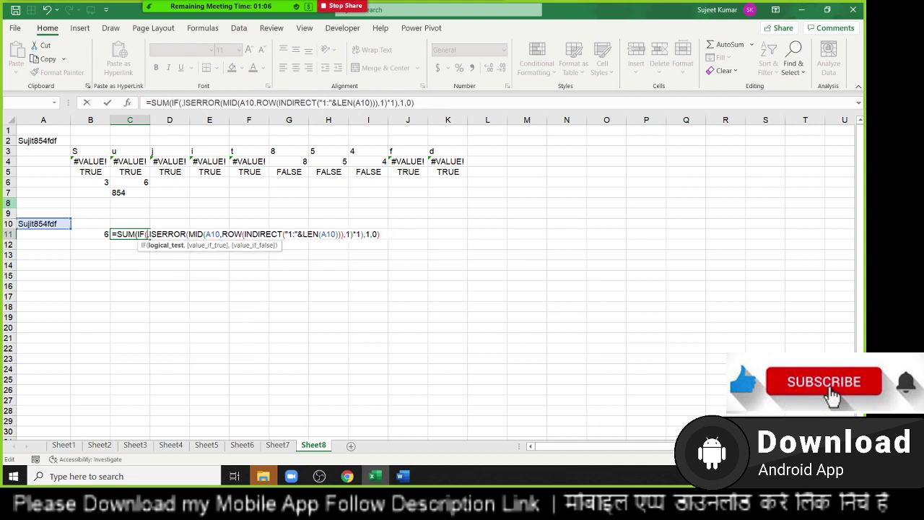
pyautogui.press('Delete')
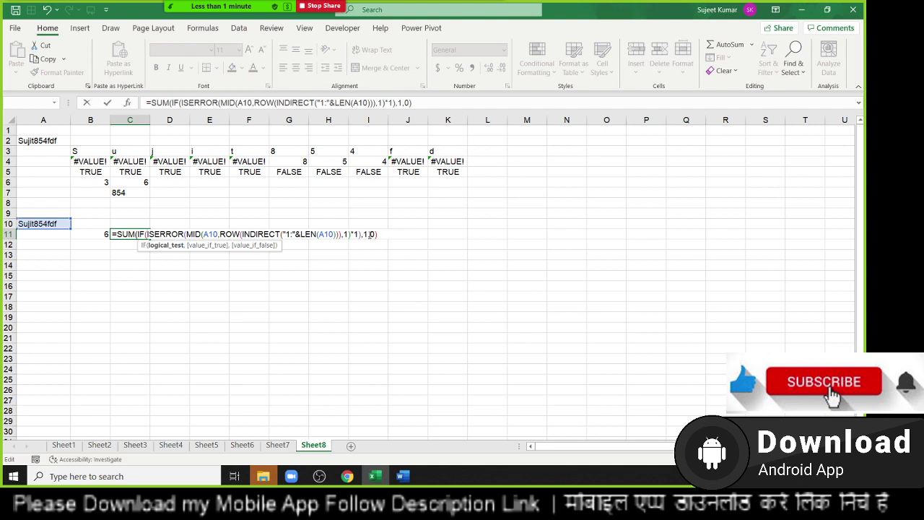
# Swap the IF results from 1,0 to 0,1 and commit, accepting Excel's correction.
pyautogui.doubleClick(366, 234)
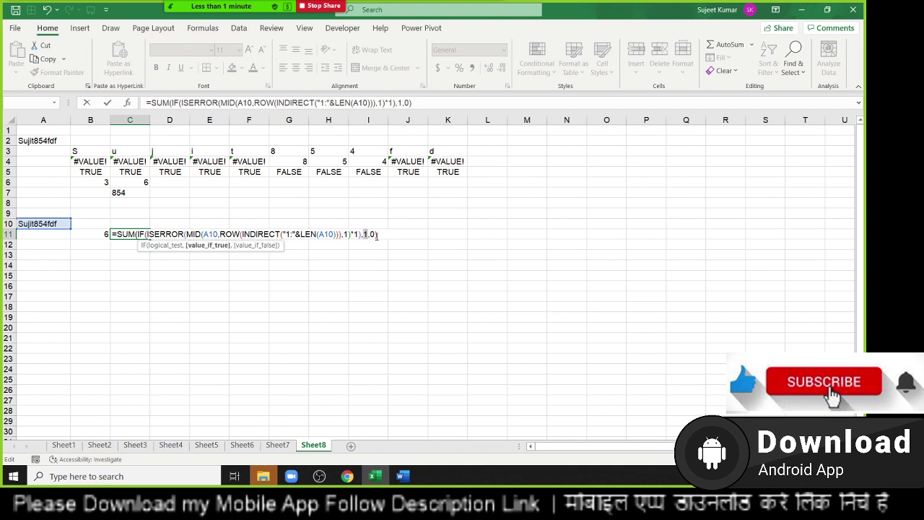
pyautogui.write('0')
pyautogui.press('Right')
pyautogui.press('Delete')
pyautogui.write('1')
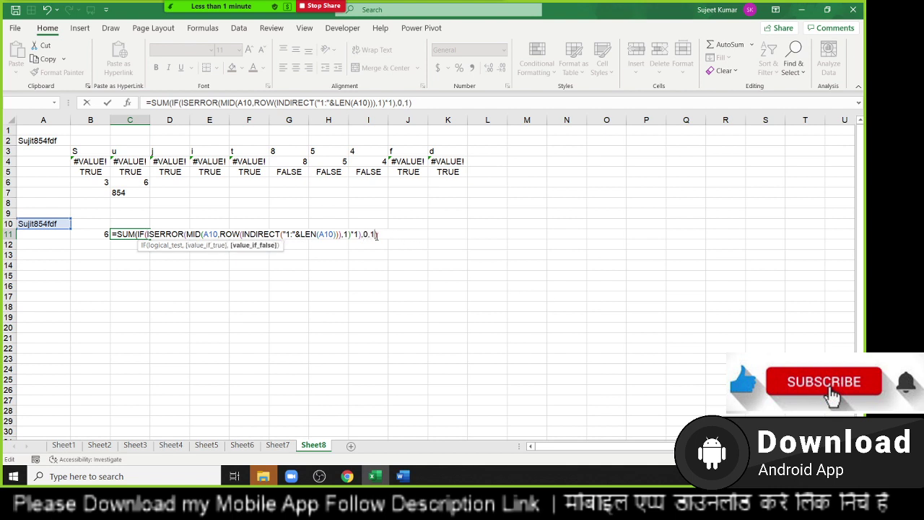
pyautogui.press('Return')
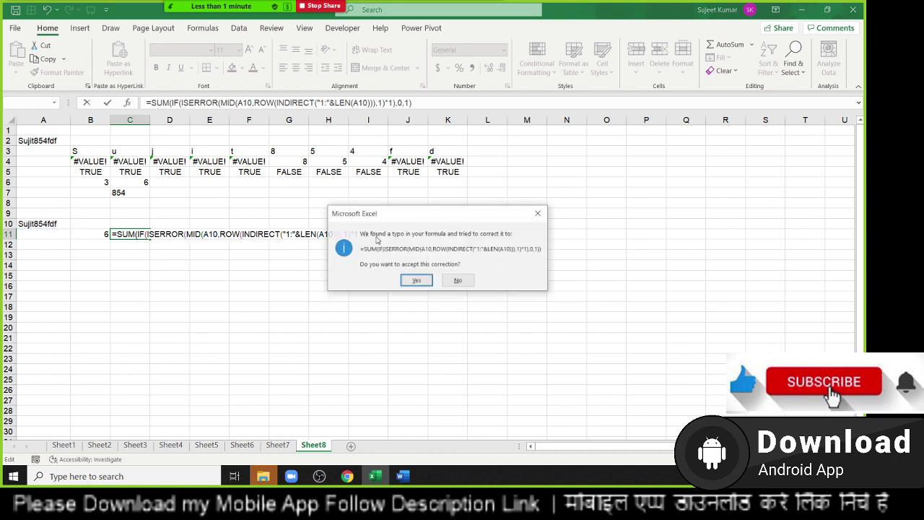
pyautogui.press('Return')
# Enter =MID(A10,B11,C11) in D11 to extract 854.
pyautogui.press('Right')
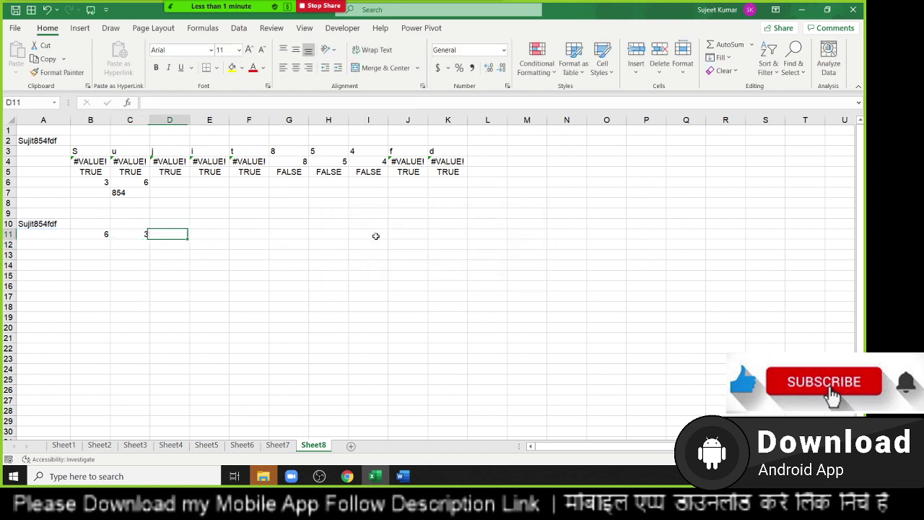
pyautogui.write('=mid')
pyautogui.press('Tab')
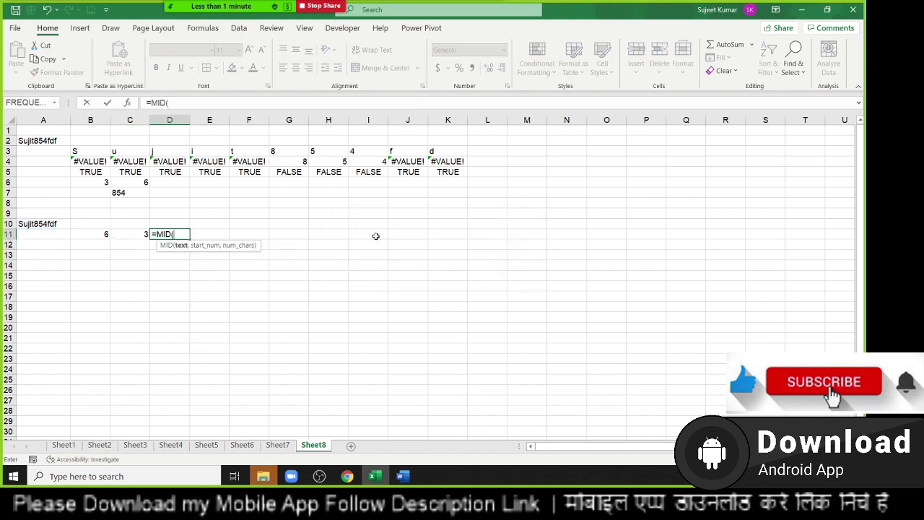
pyautogui.click(35, 224)
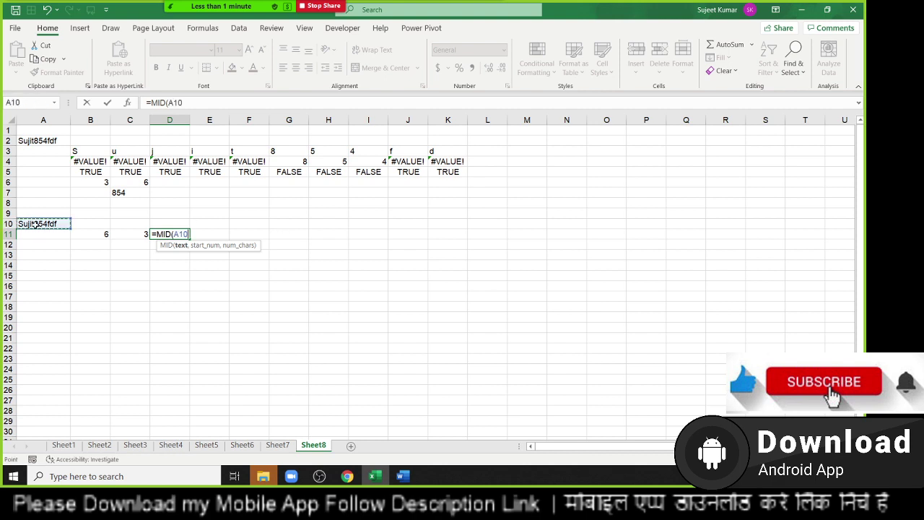
pyautogui.write(',')
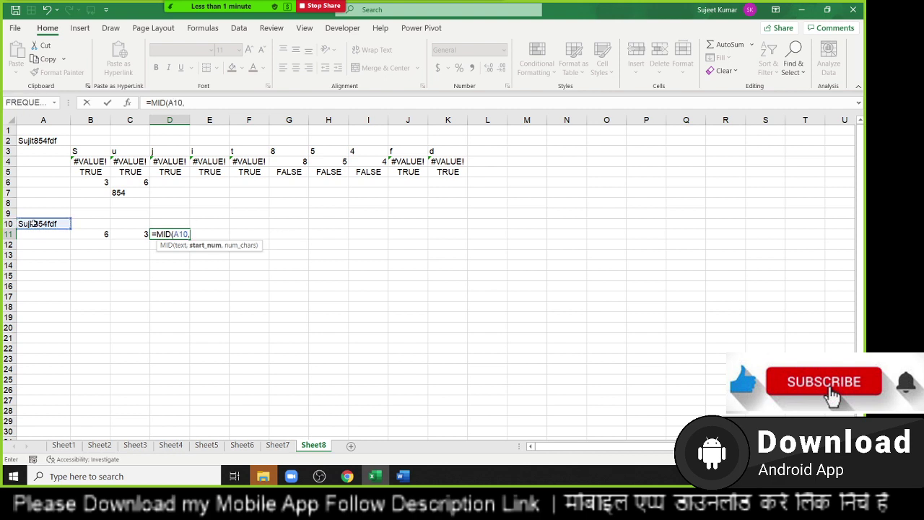
pyautogui.click(88, 235)
pyautogui.write(',')
pyautogui.click(142, 234)
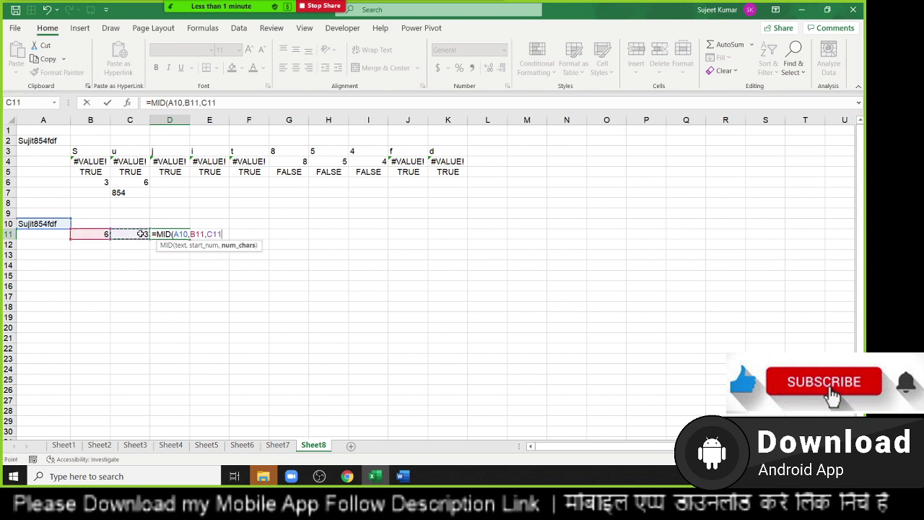
pyautogui.press('Return')
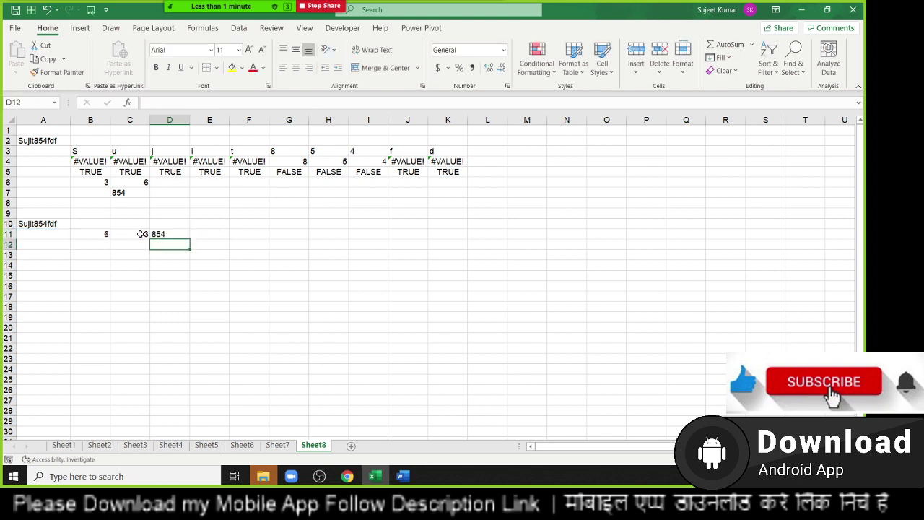